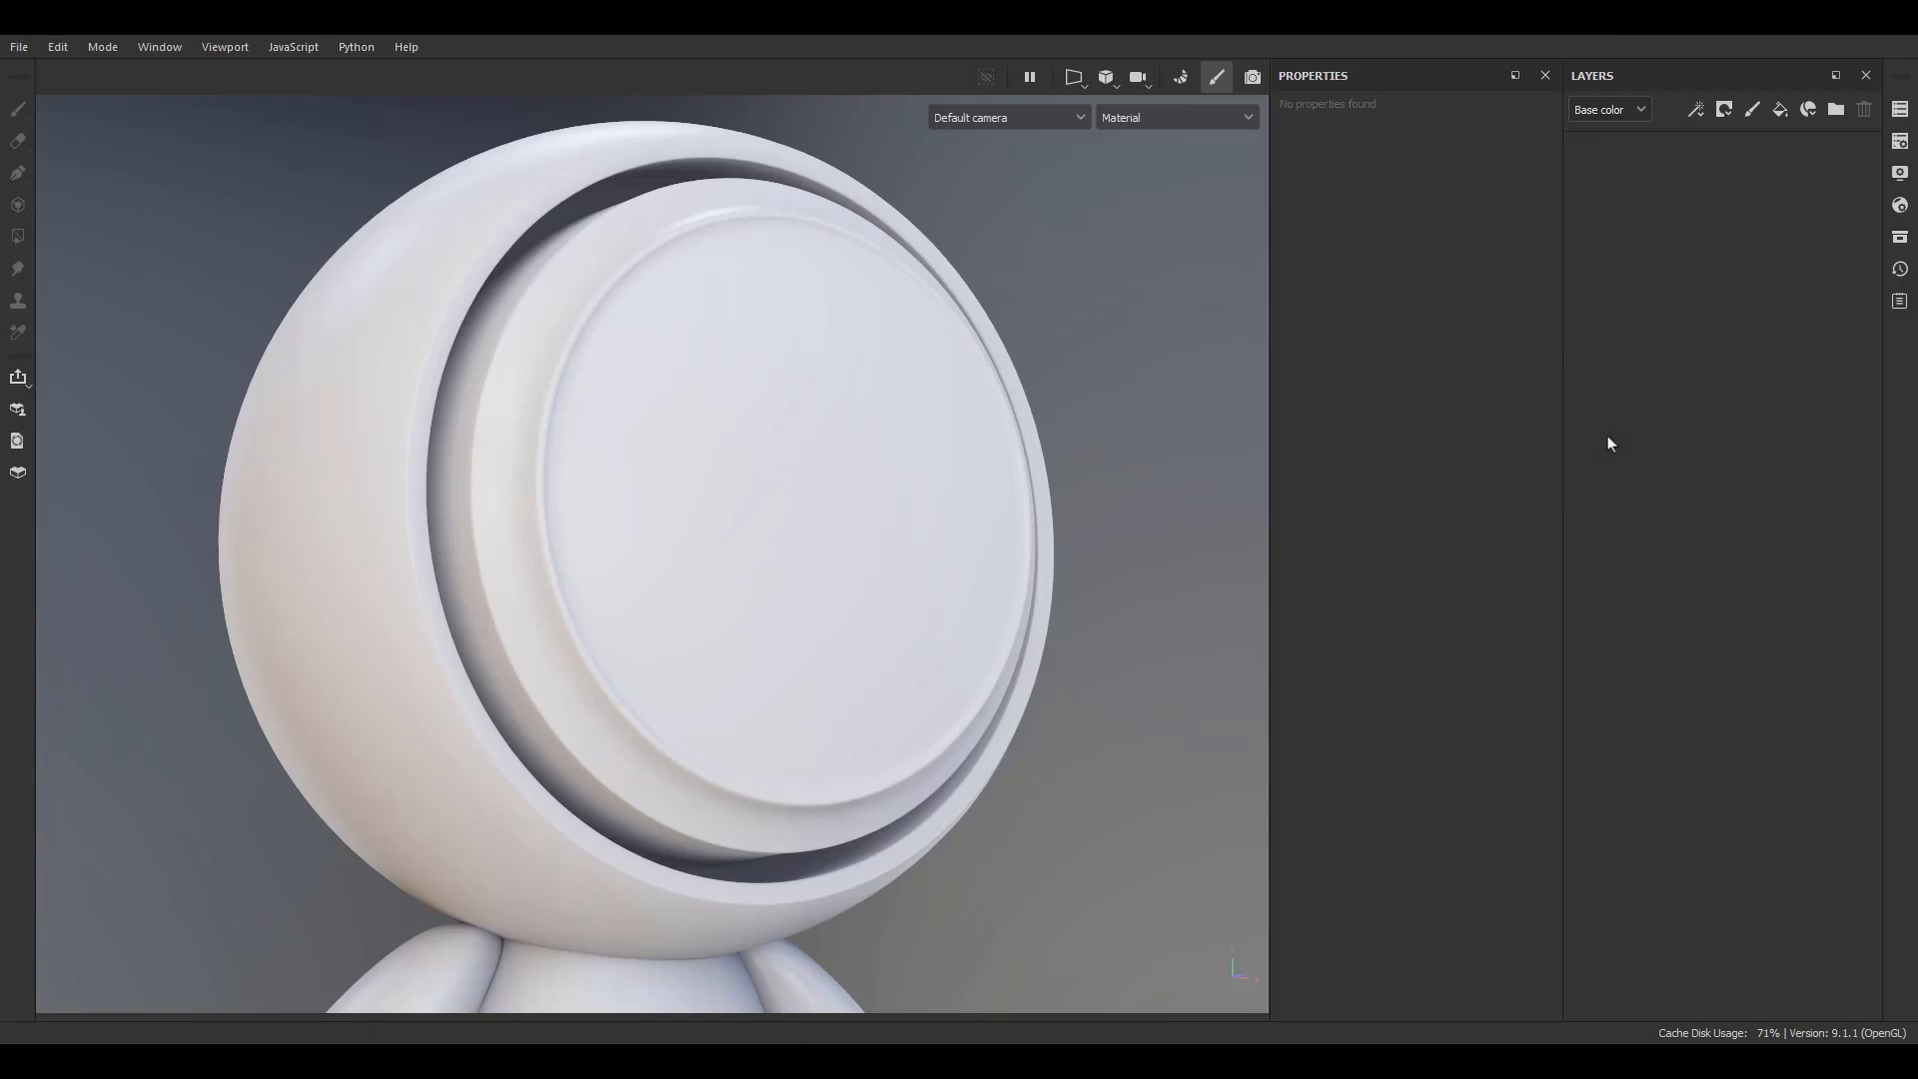
- Add a fill layer to the head's texture set and rename it BaseLayer
left_click(1780, 113)
double_click(1656, 154)
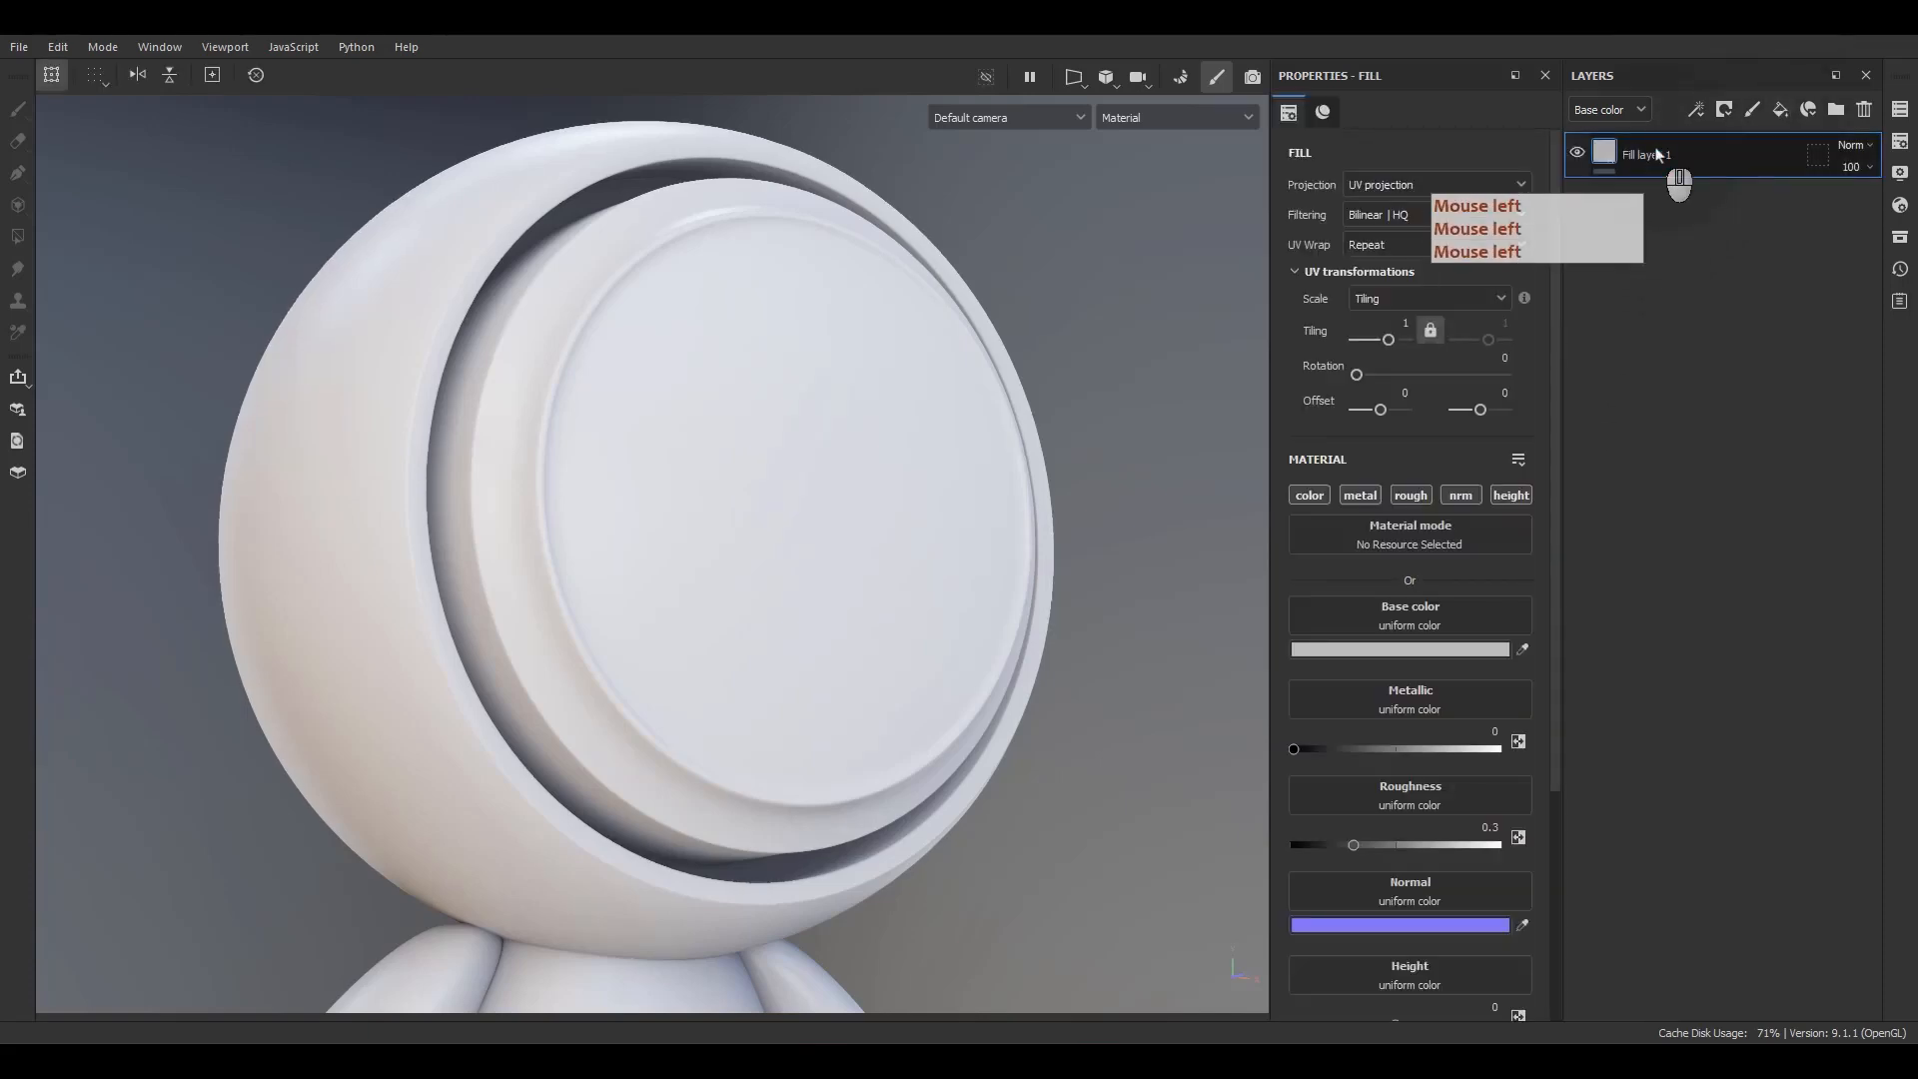
left_click(1657, 157)
double_click(1656, 156)
type("B")
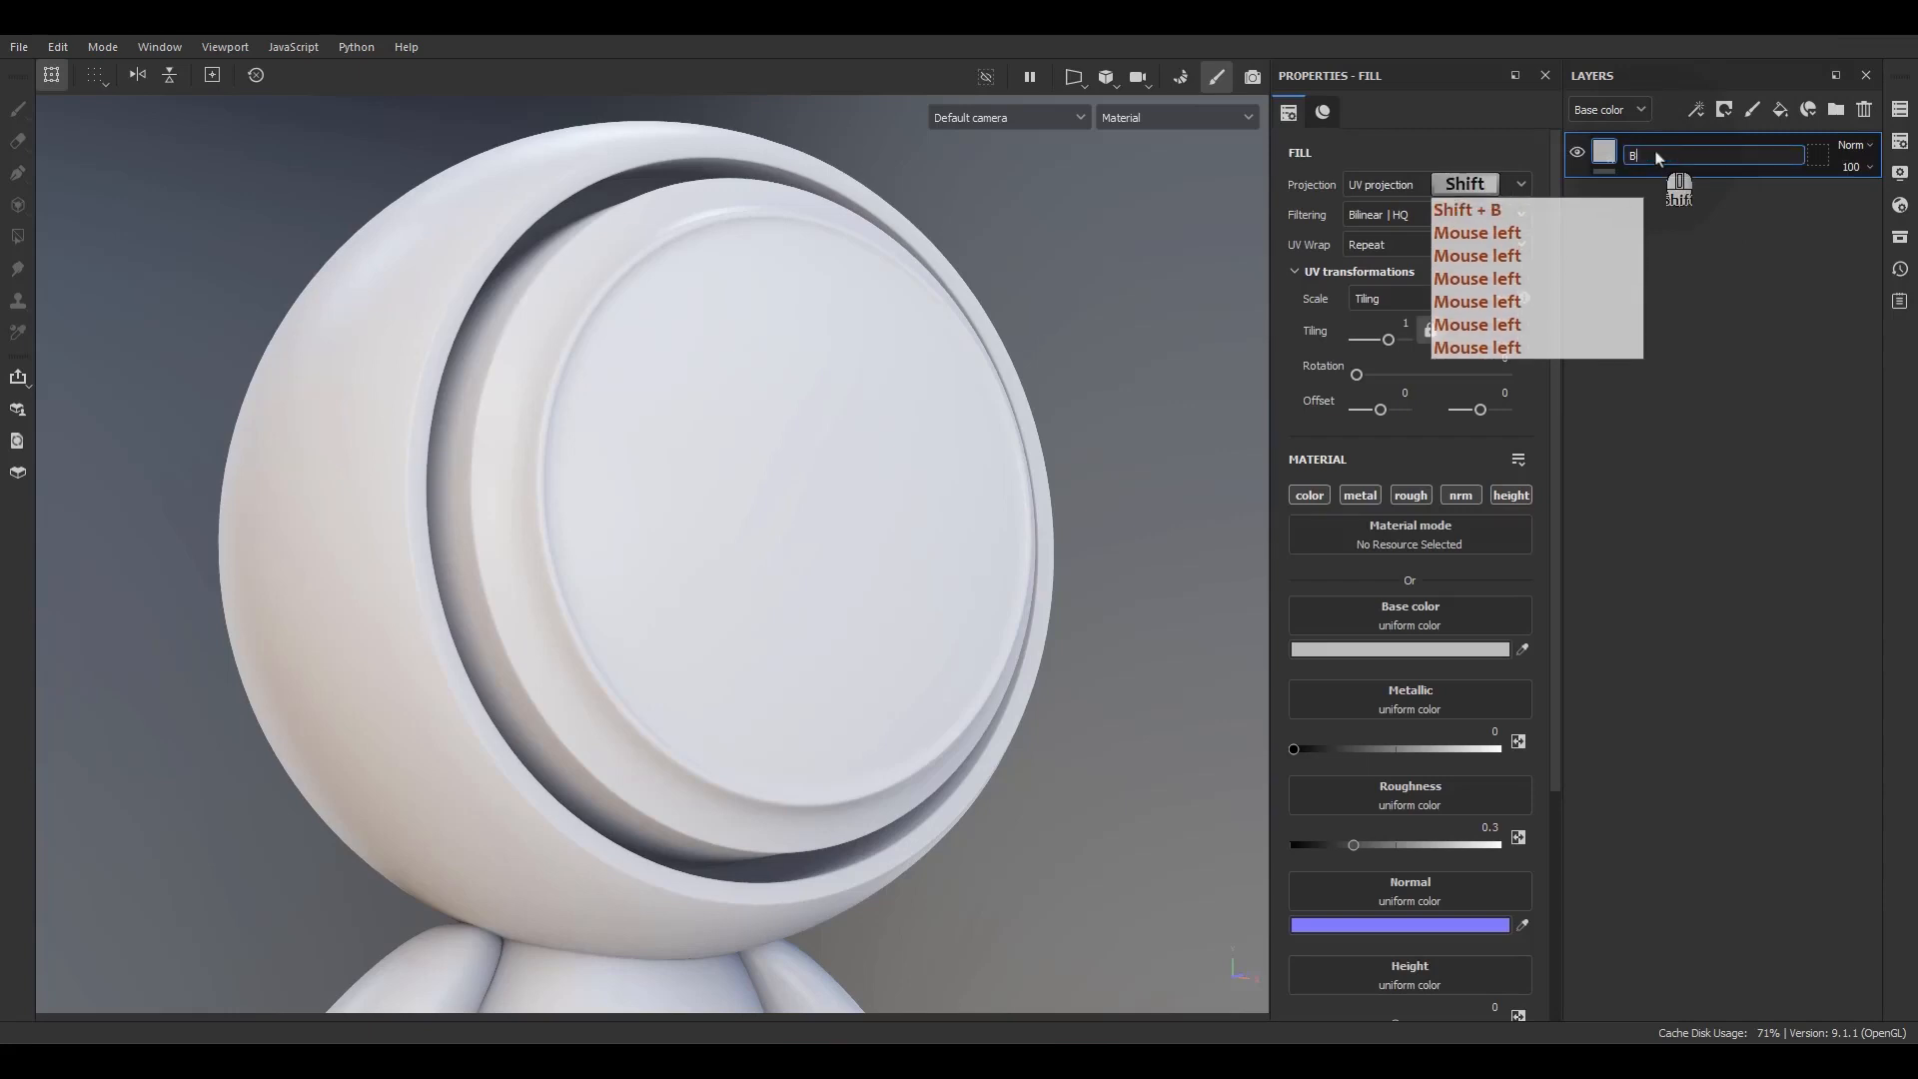
type("aseLayer")
key("Return")
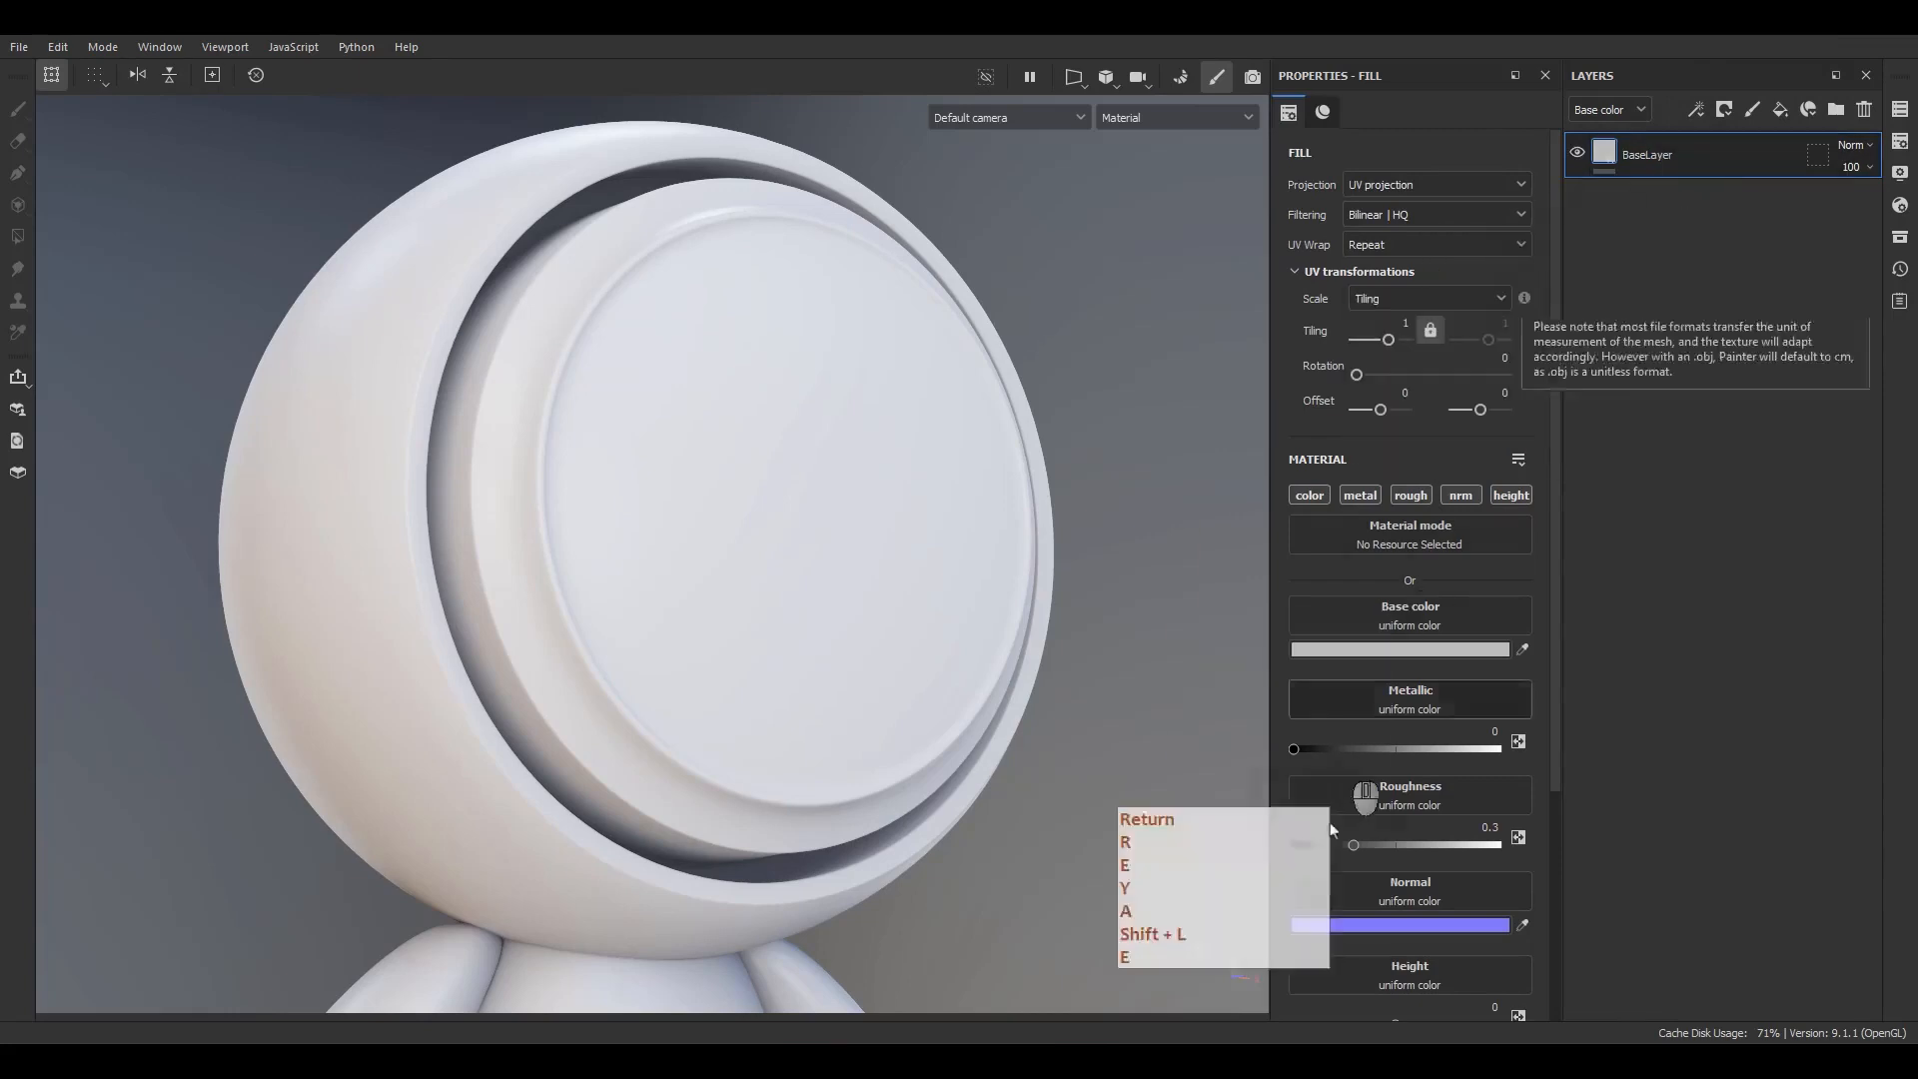
- Set BaseLayer's base color to the dark grey 3F3F3F
left_click(1403, 649)
left_click(1408, 857)
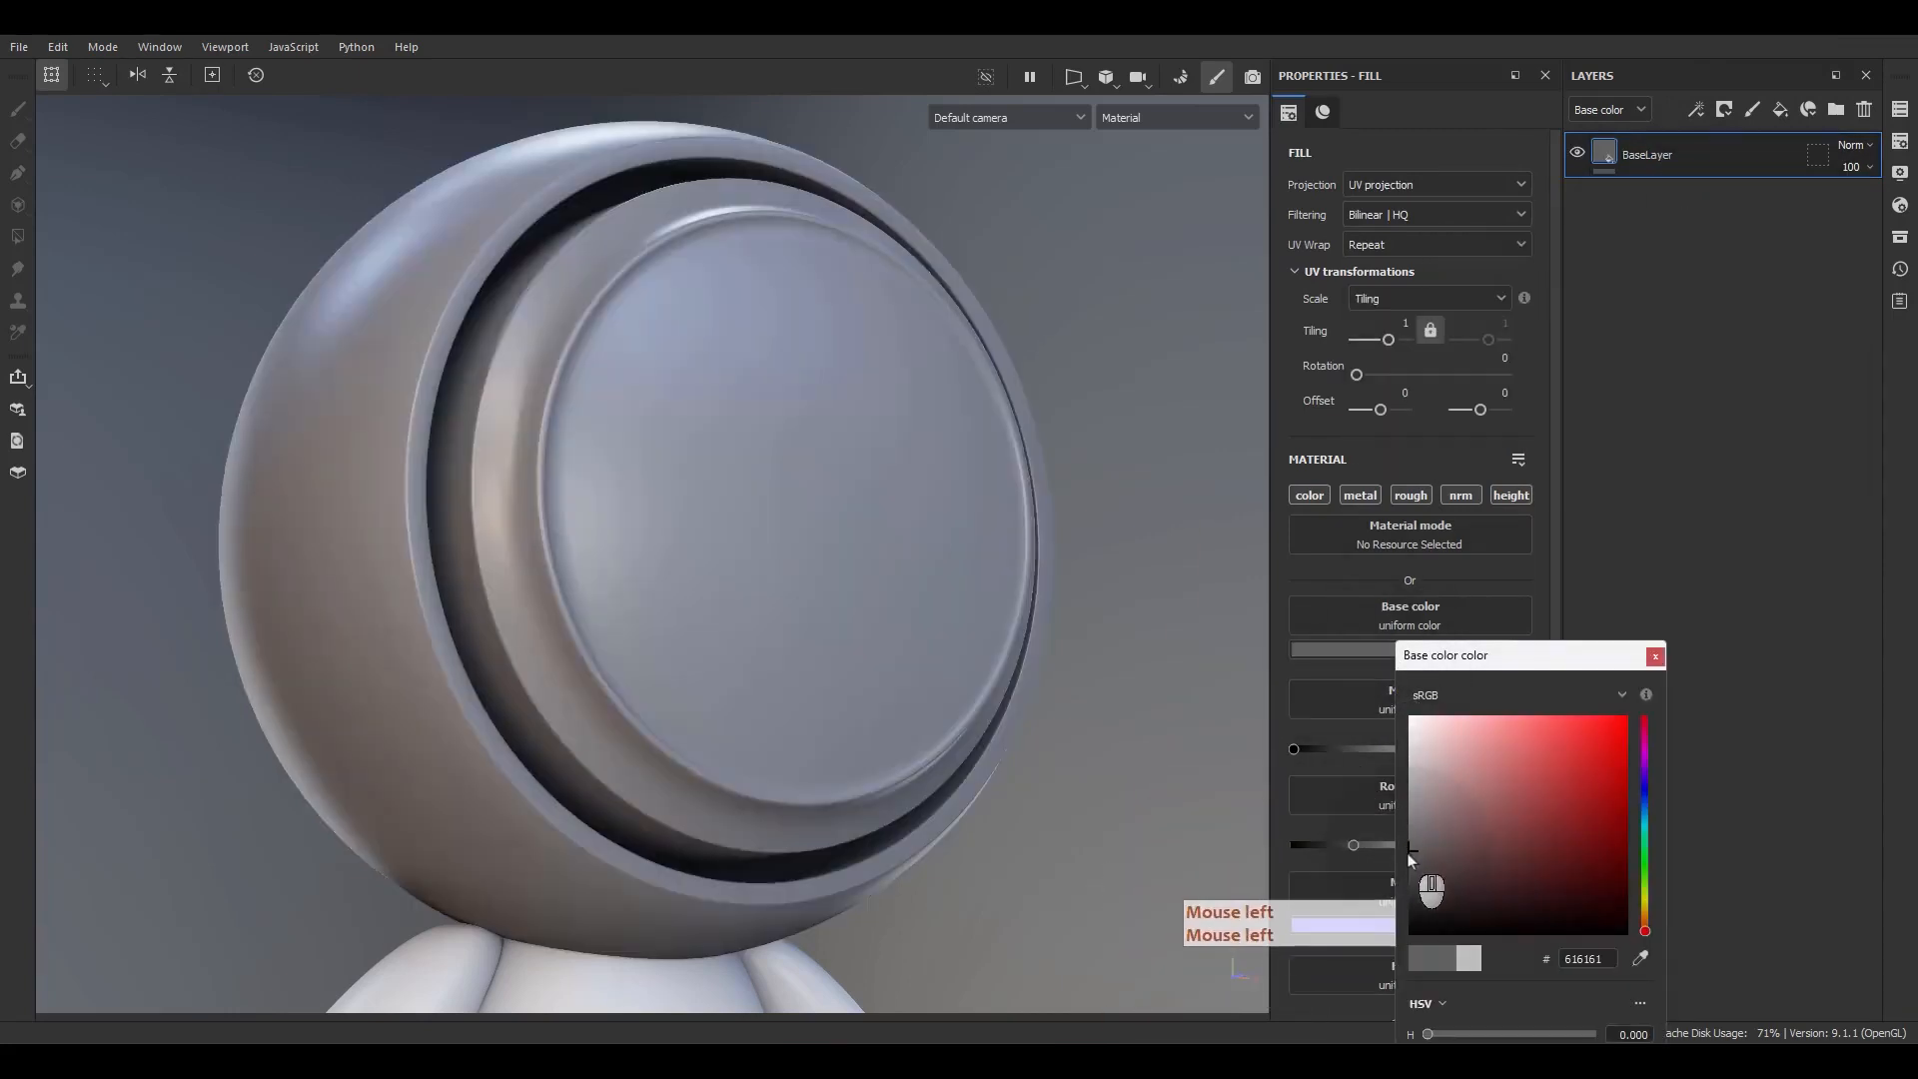
left_click(1407, 857)
left_click(1409, 879)
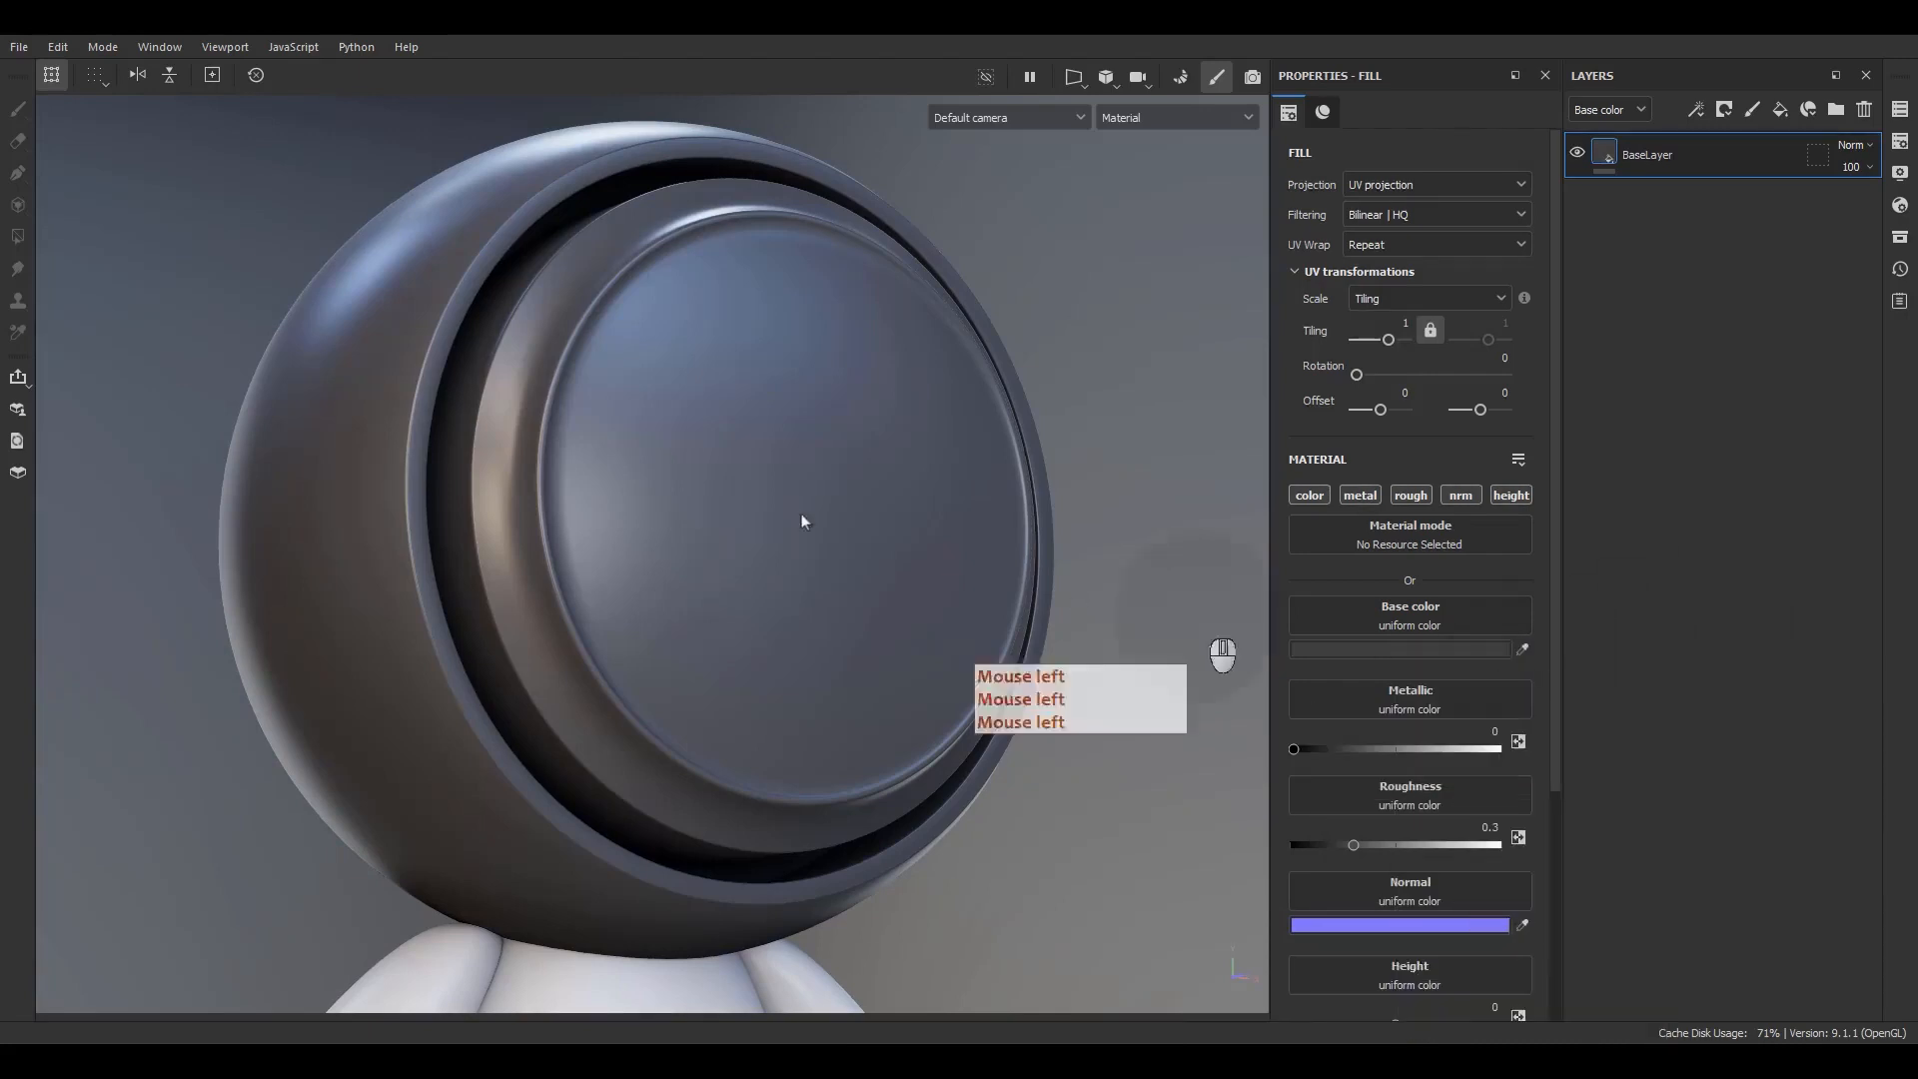
scroll(801, 514, "down", 5)
middle_click_drag(723, 412, 912, 536, "alt")
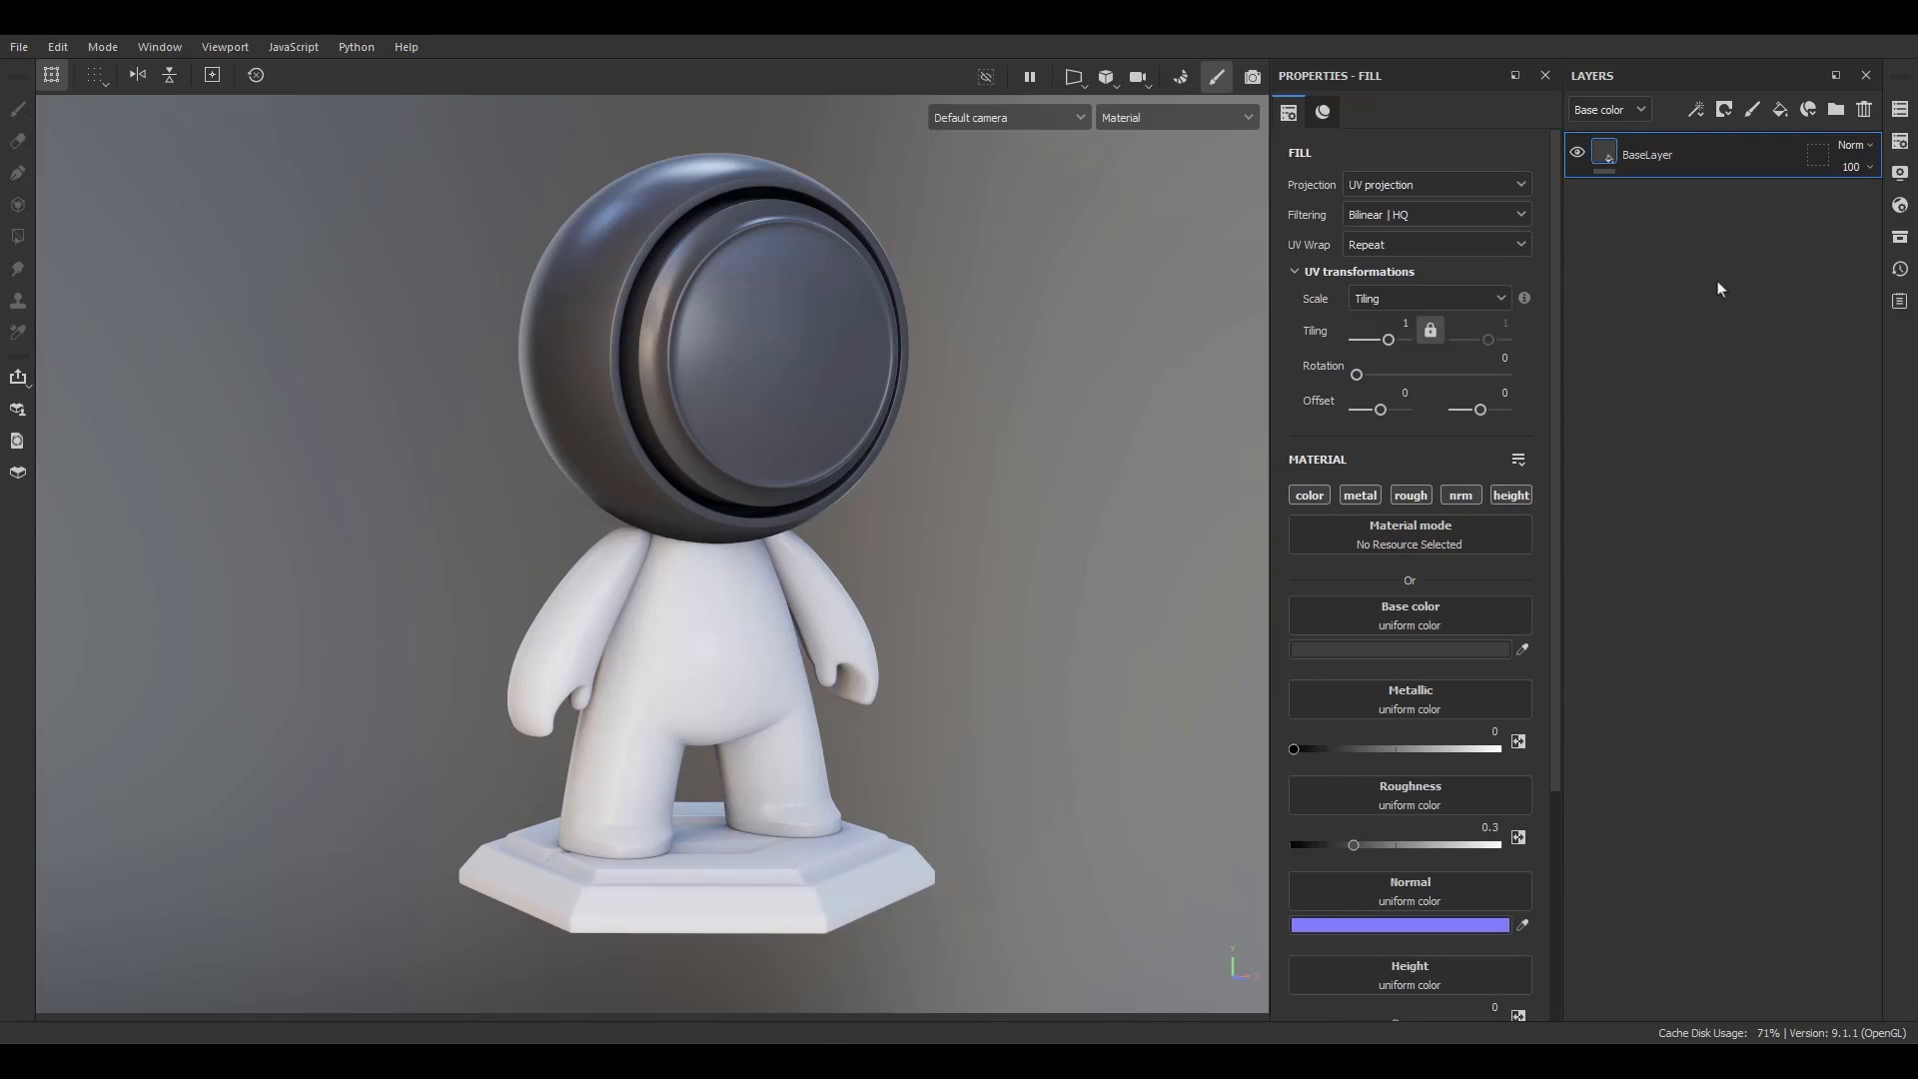
- Copy BaseLayer from the 01_Head texture set and paste it into the 02_Body texture set
left_click(1663, 174)
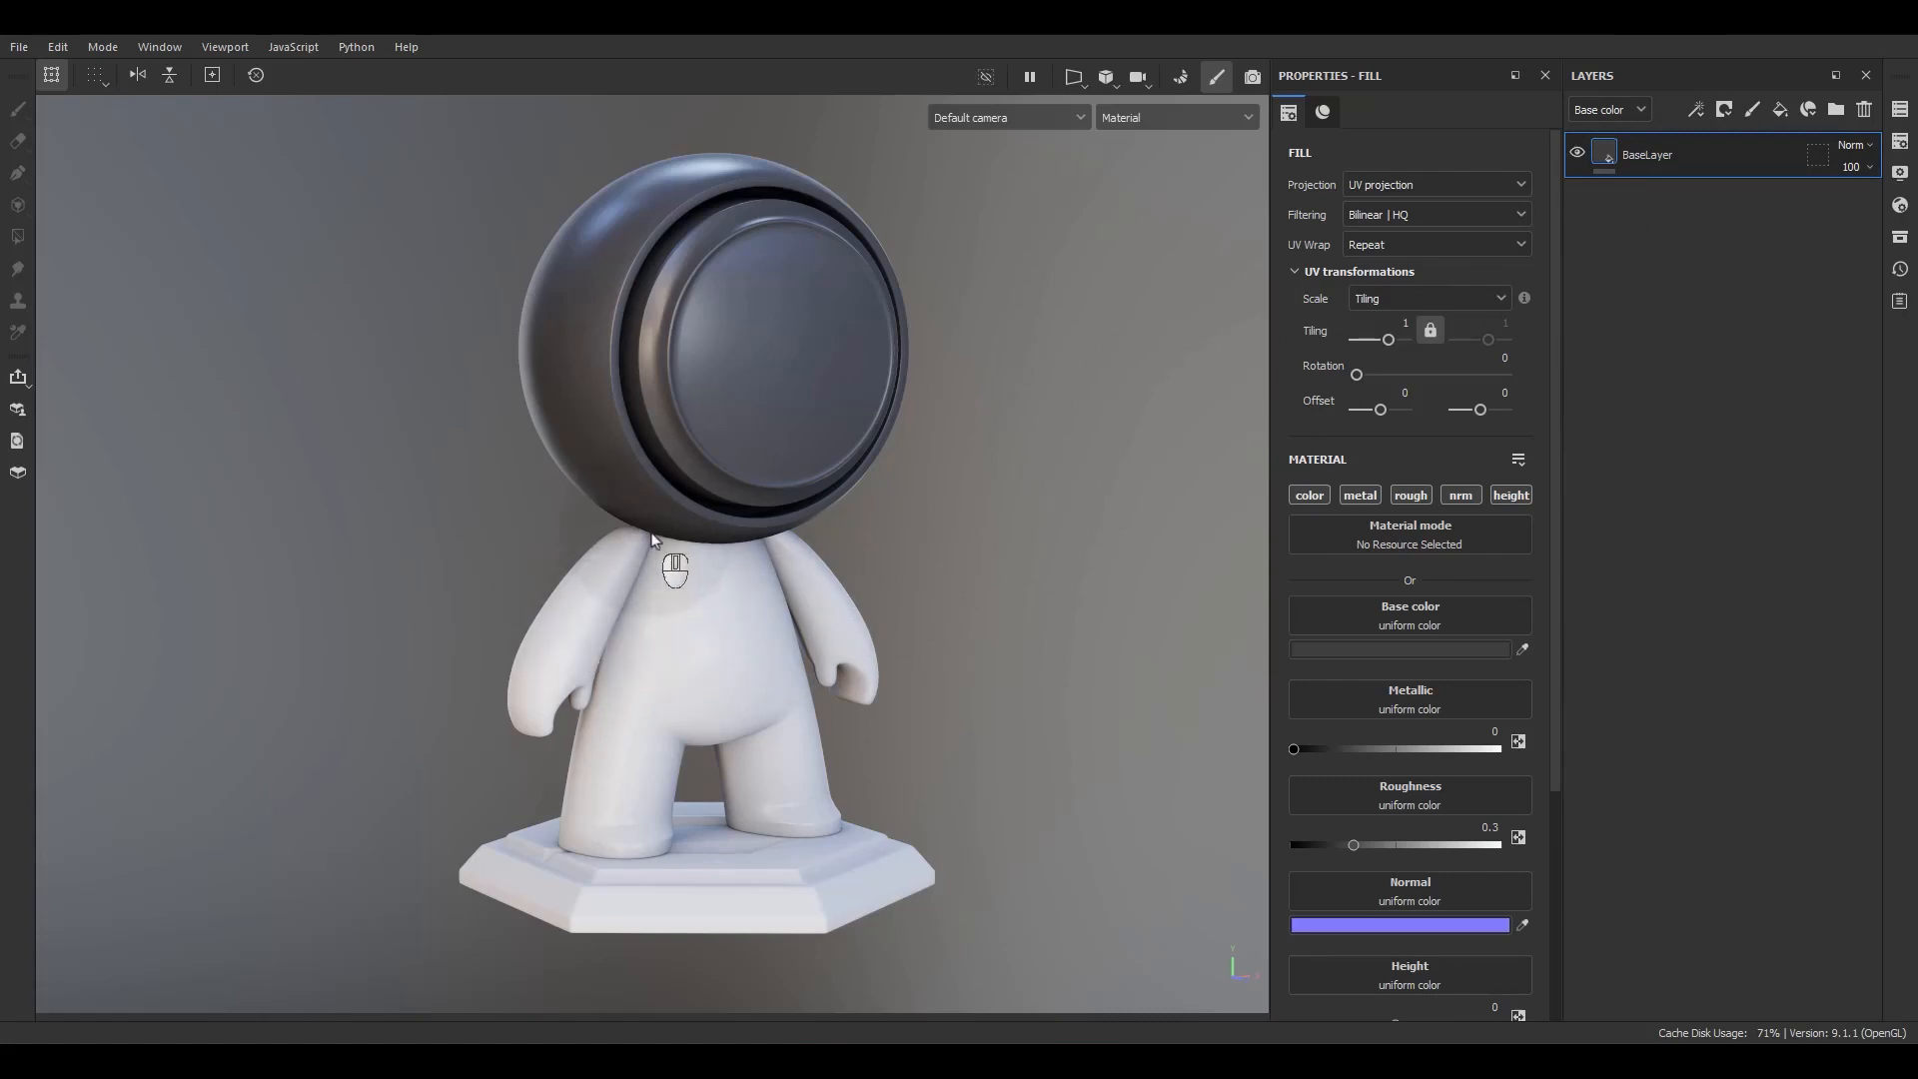
left_click(1897, 127)
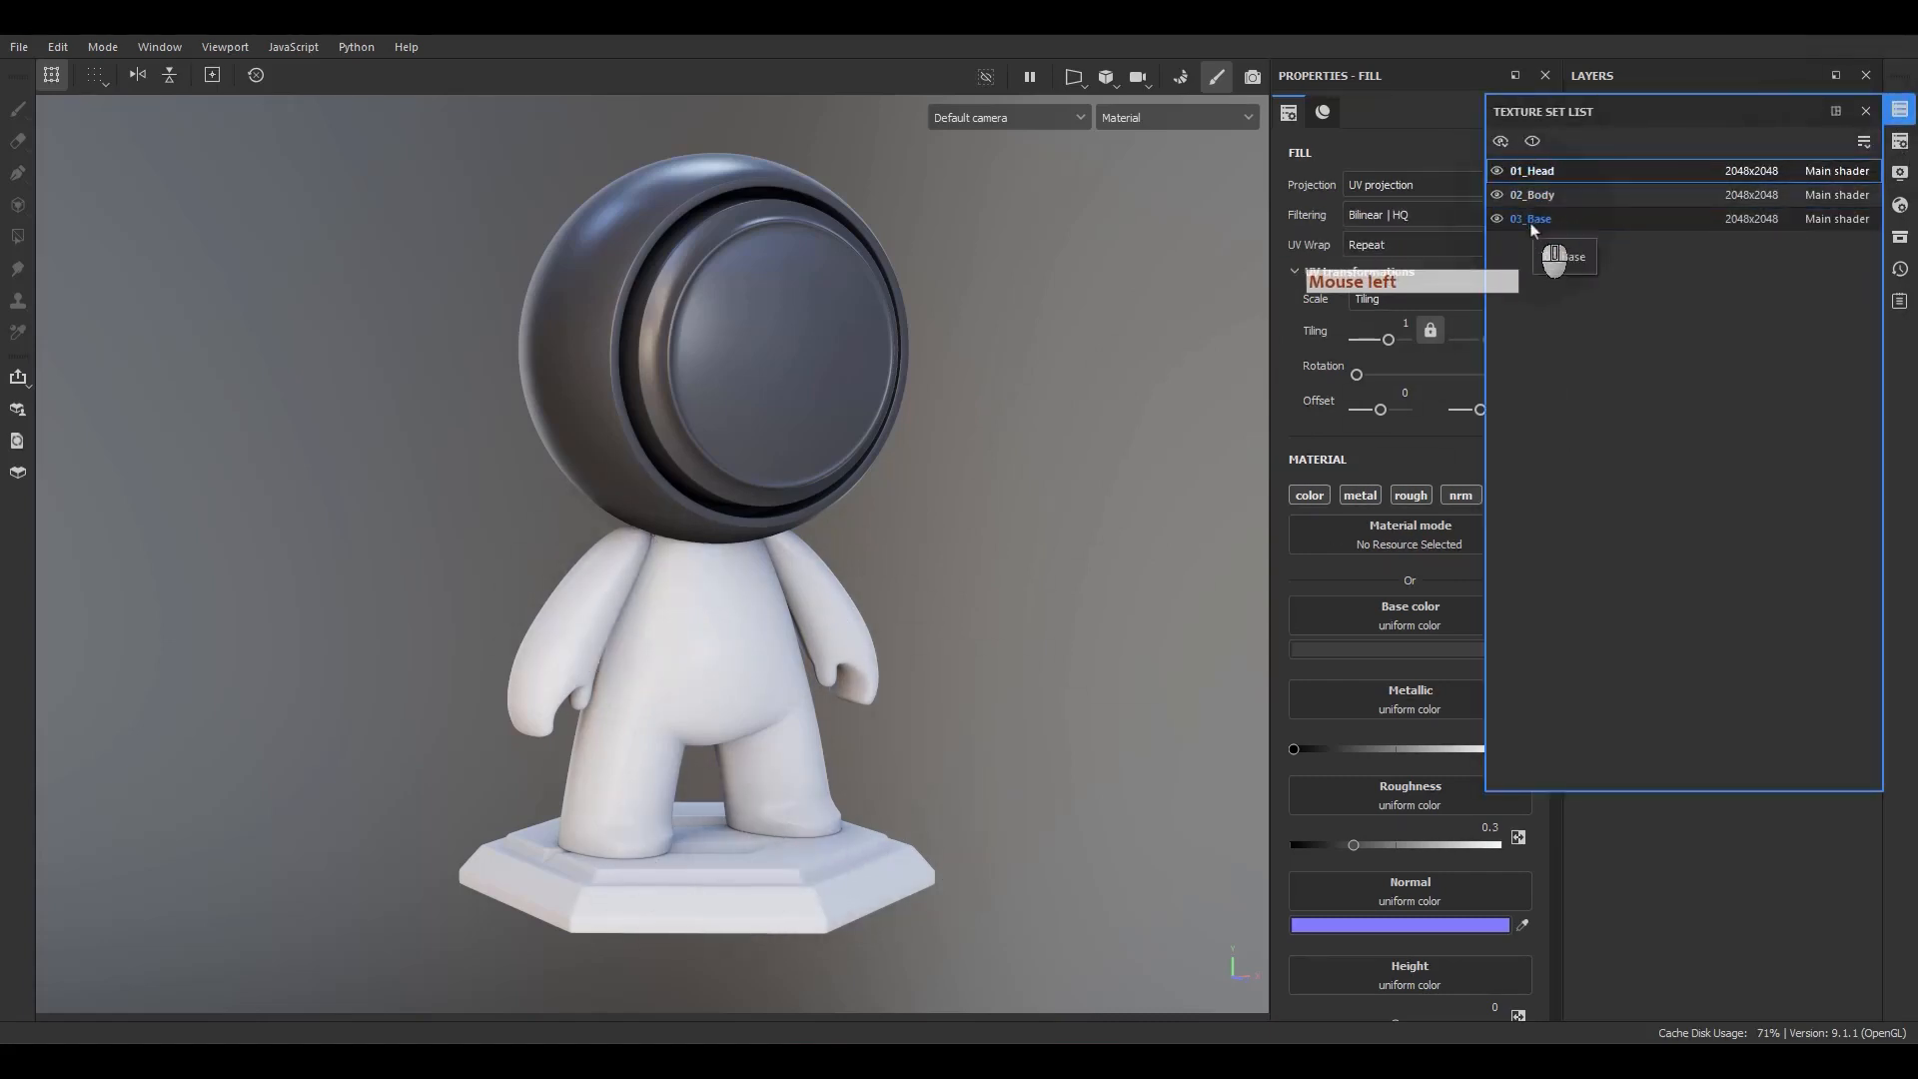
left_click(1533, 219)
left_click(1898, 110)
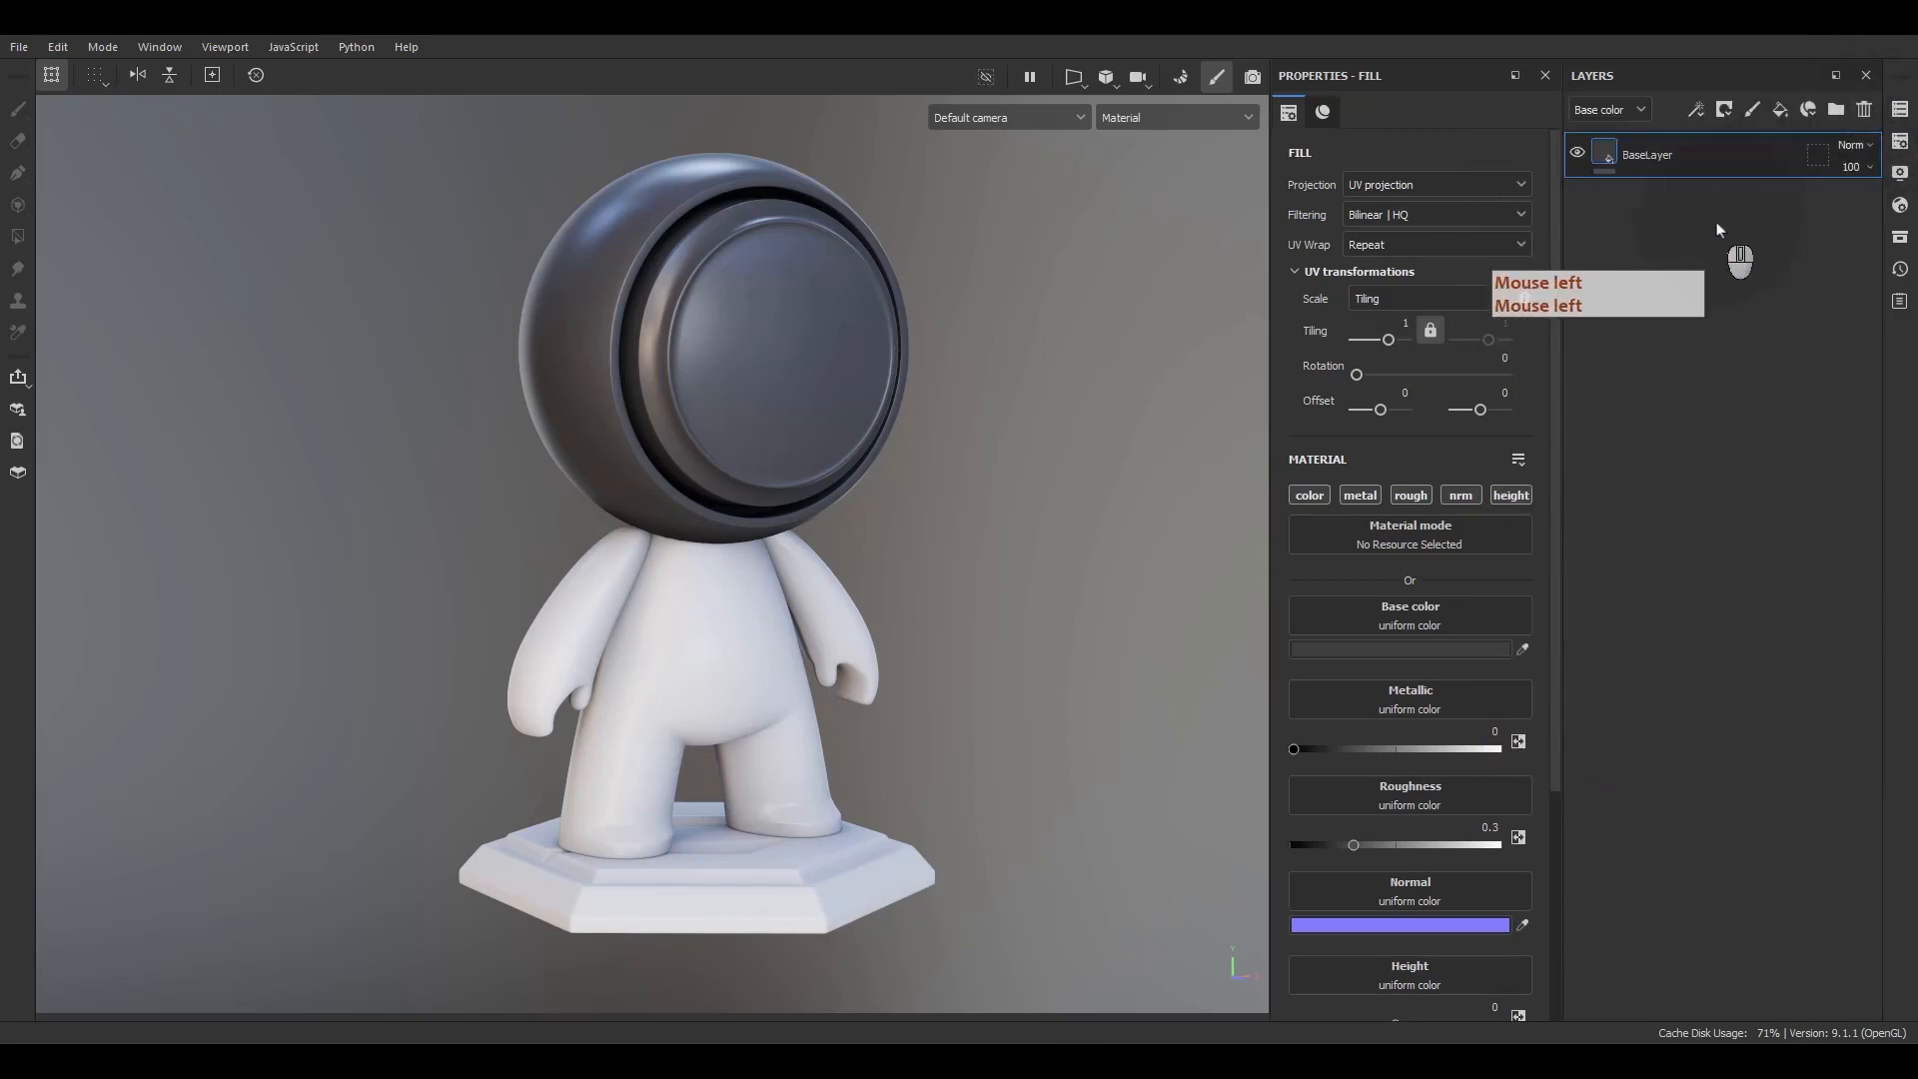
left_click(1680, 150)
key("ctrl+c")
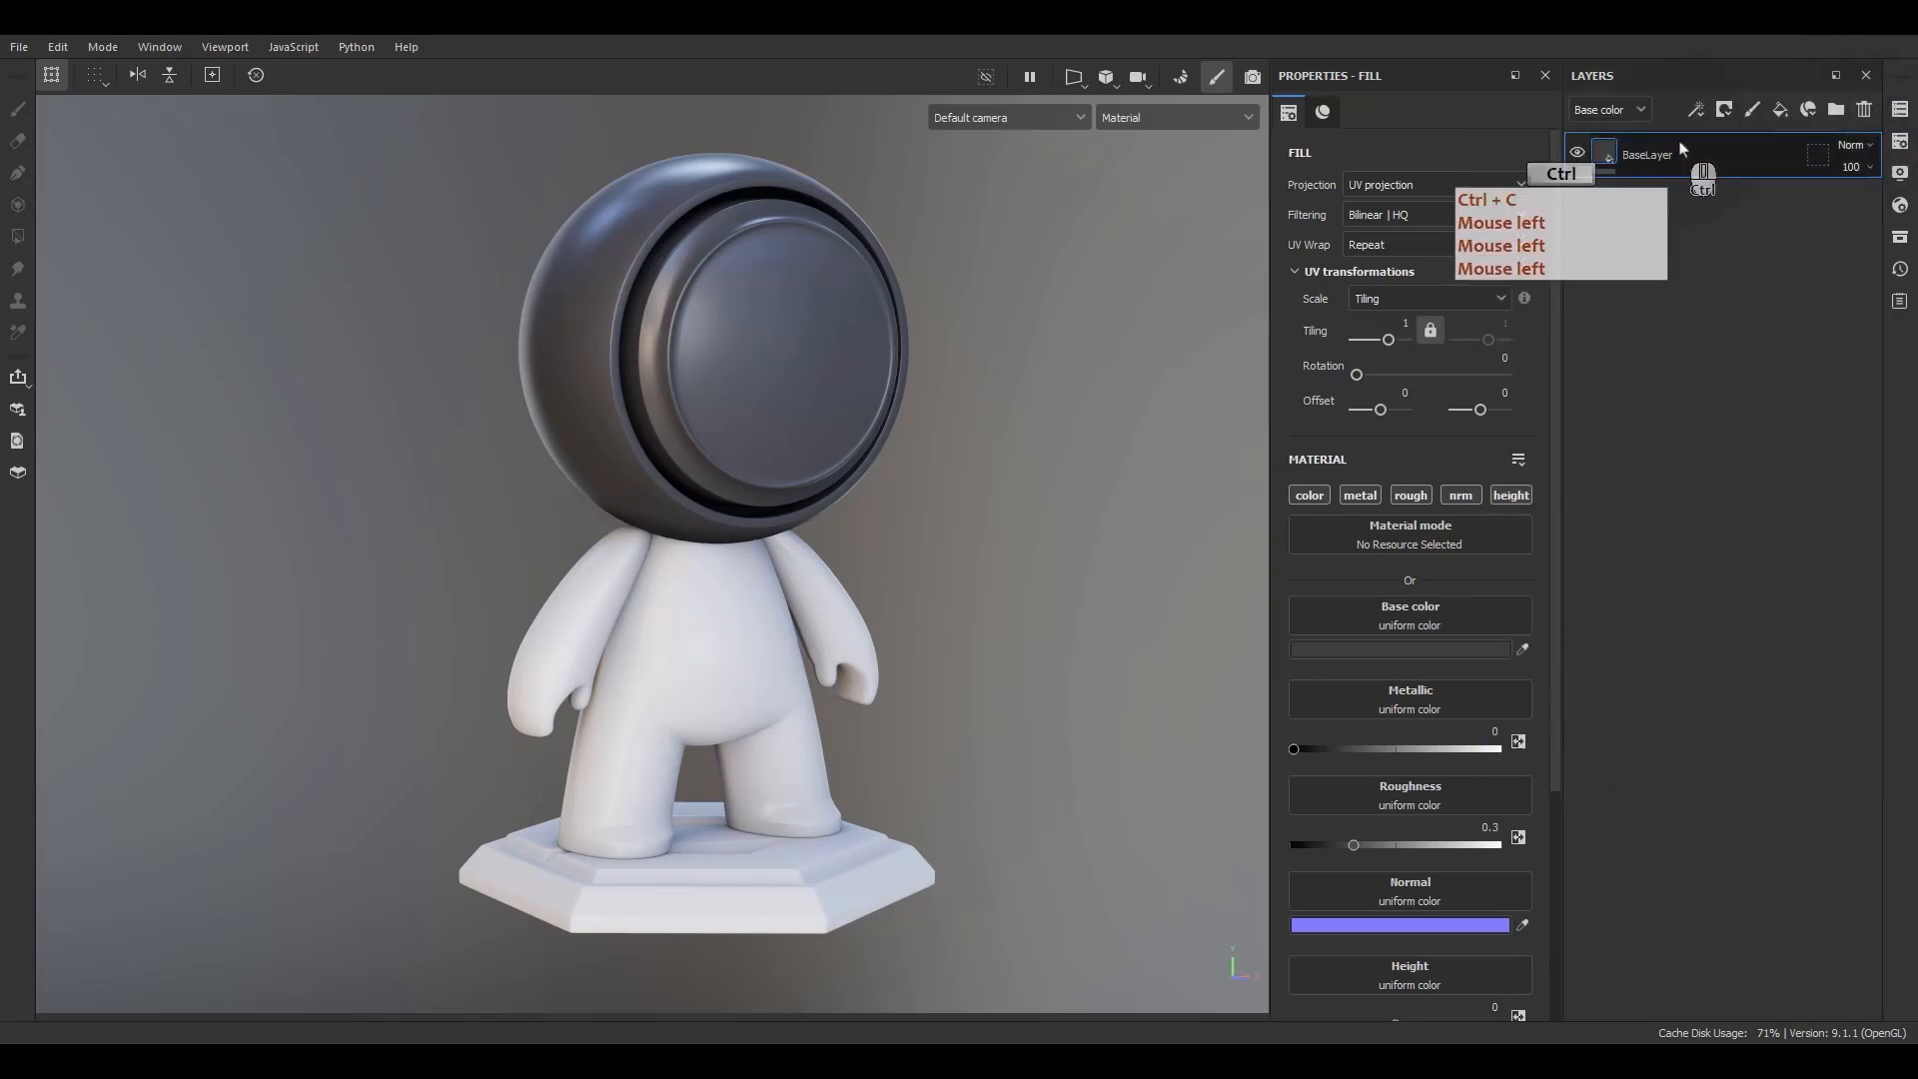
left_click(1898, 110)
left_click(1593, 198)
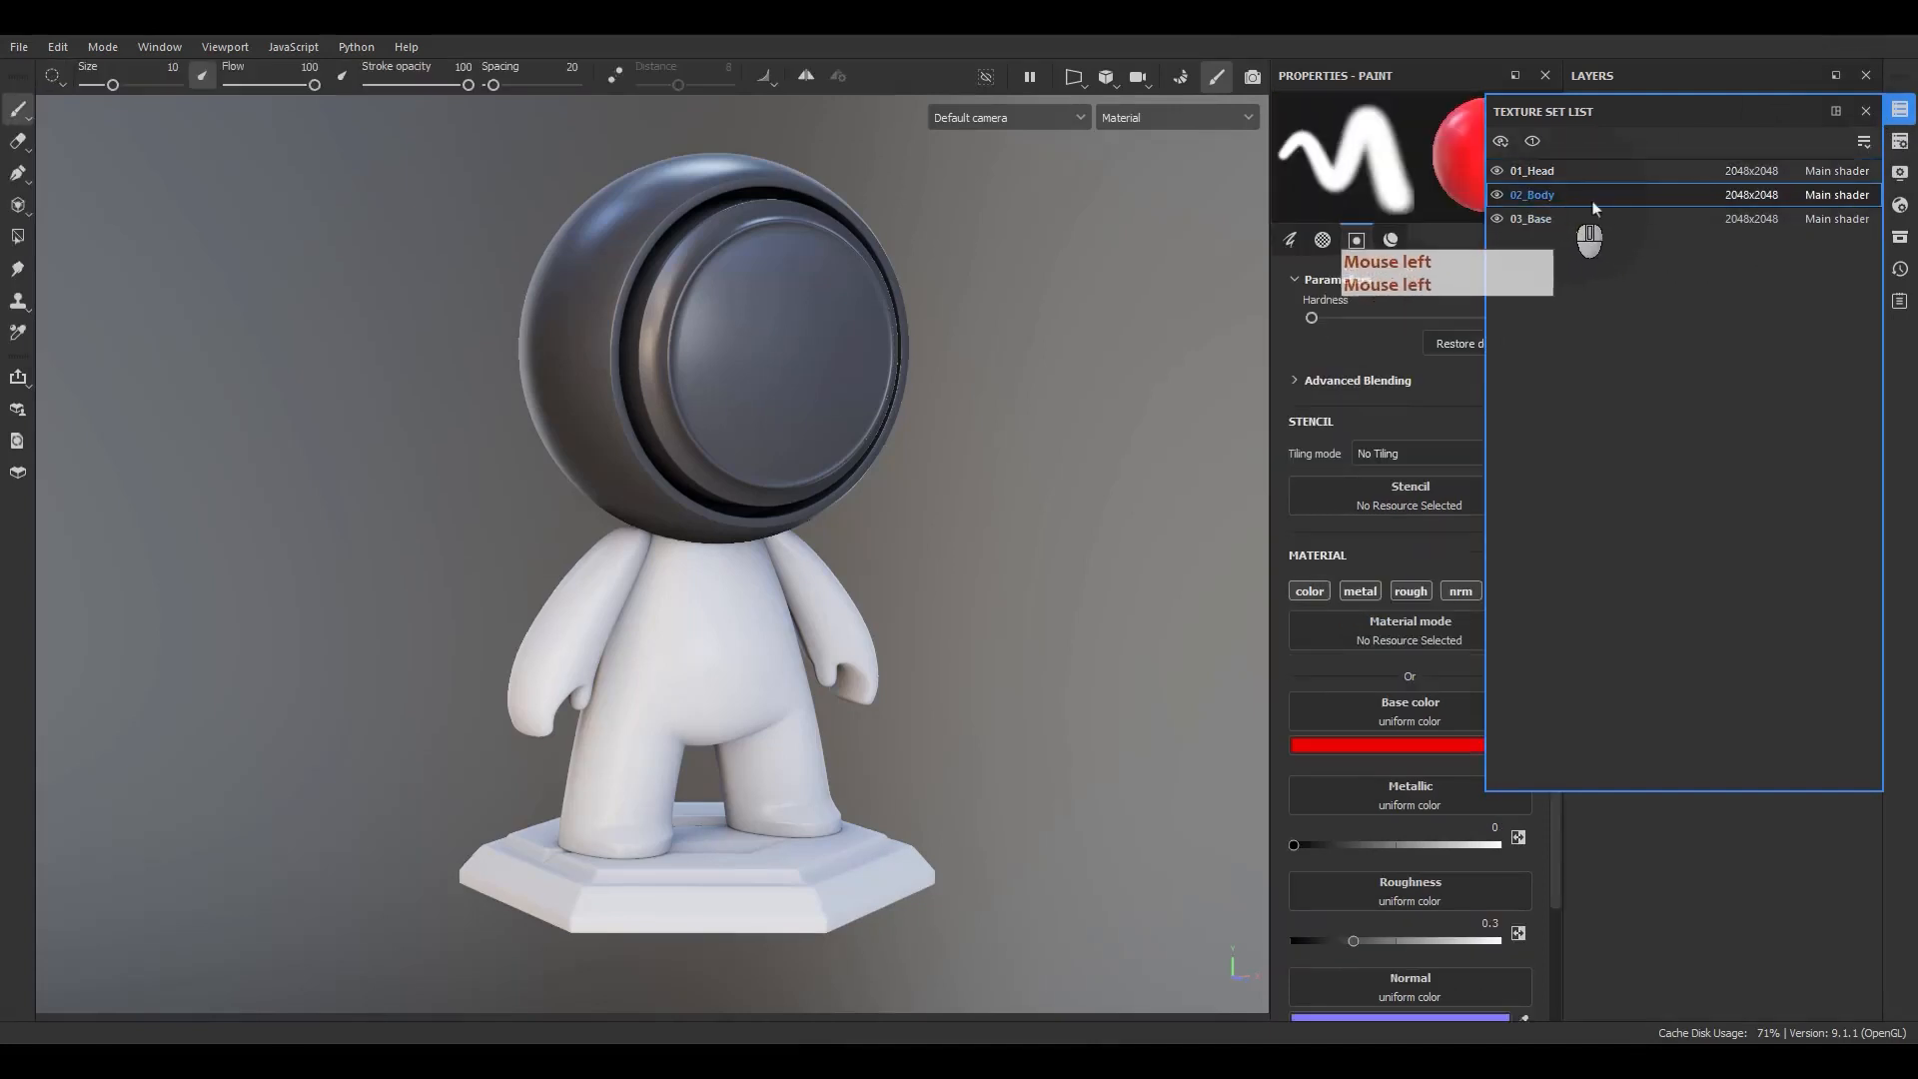
left_click(1864, 111)
left_click(1696, 301)
key("ctrl+v")
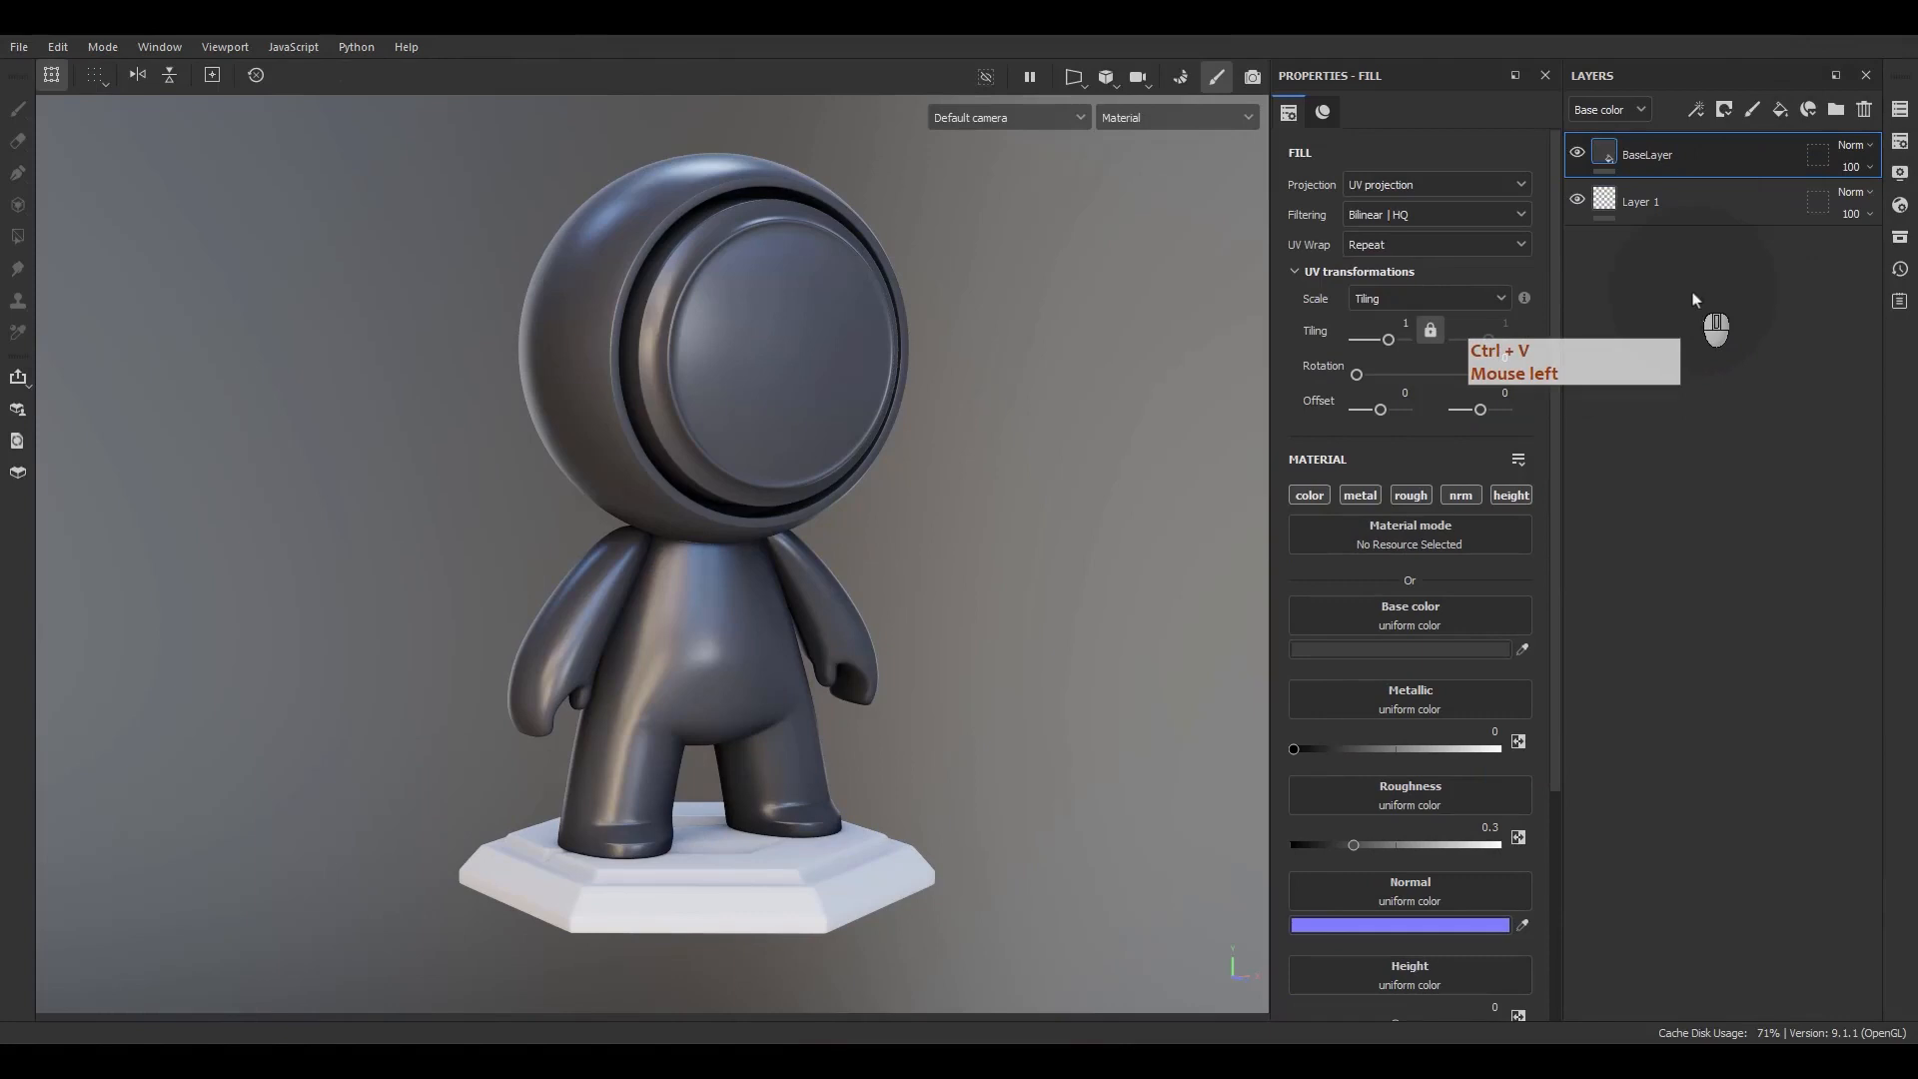
- Copy BaseLayer from the 02_Body texture set and paste it into the 03_Base texture set
right_click(1694, 296)
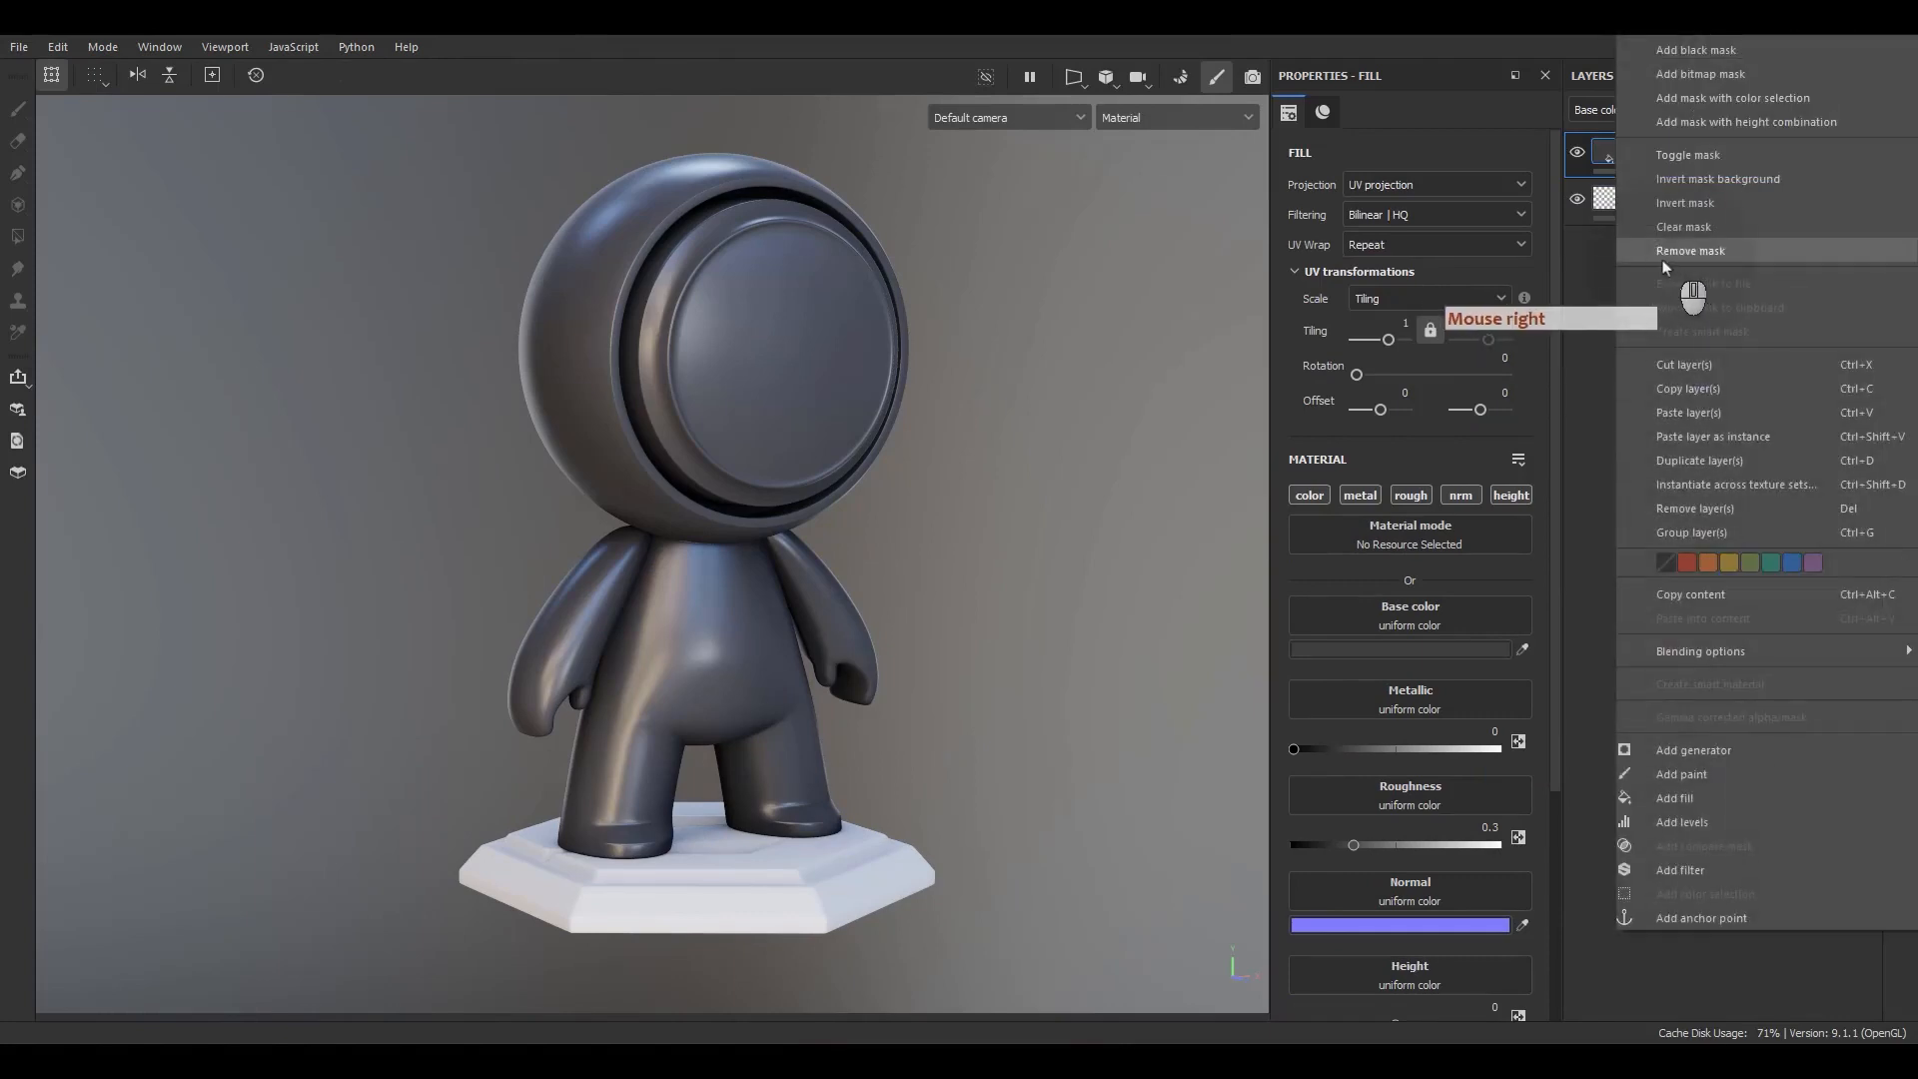
right_click(1596, 305)
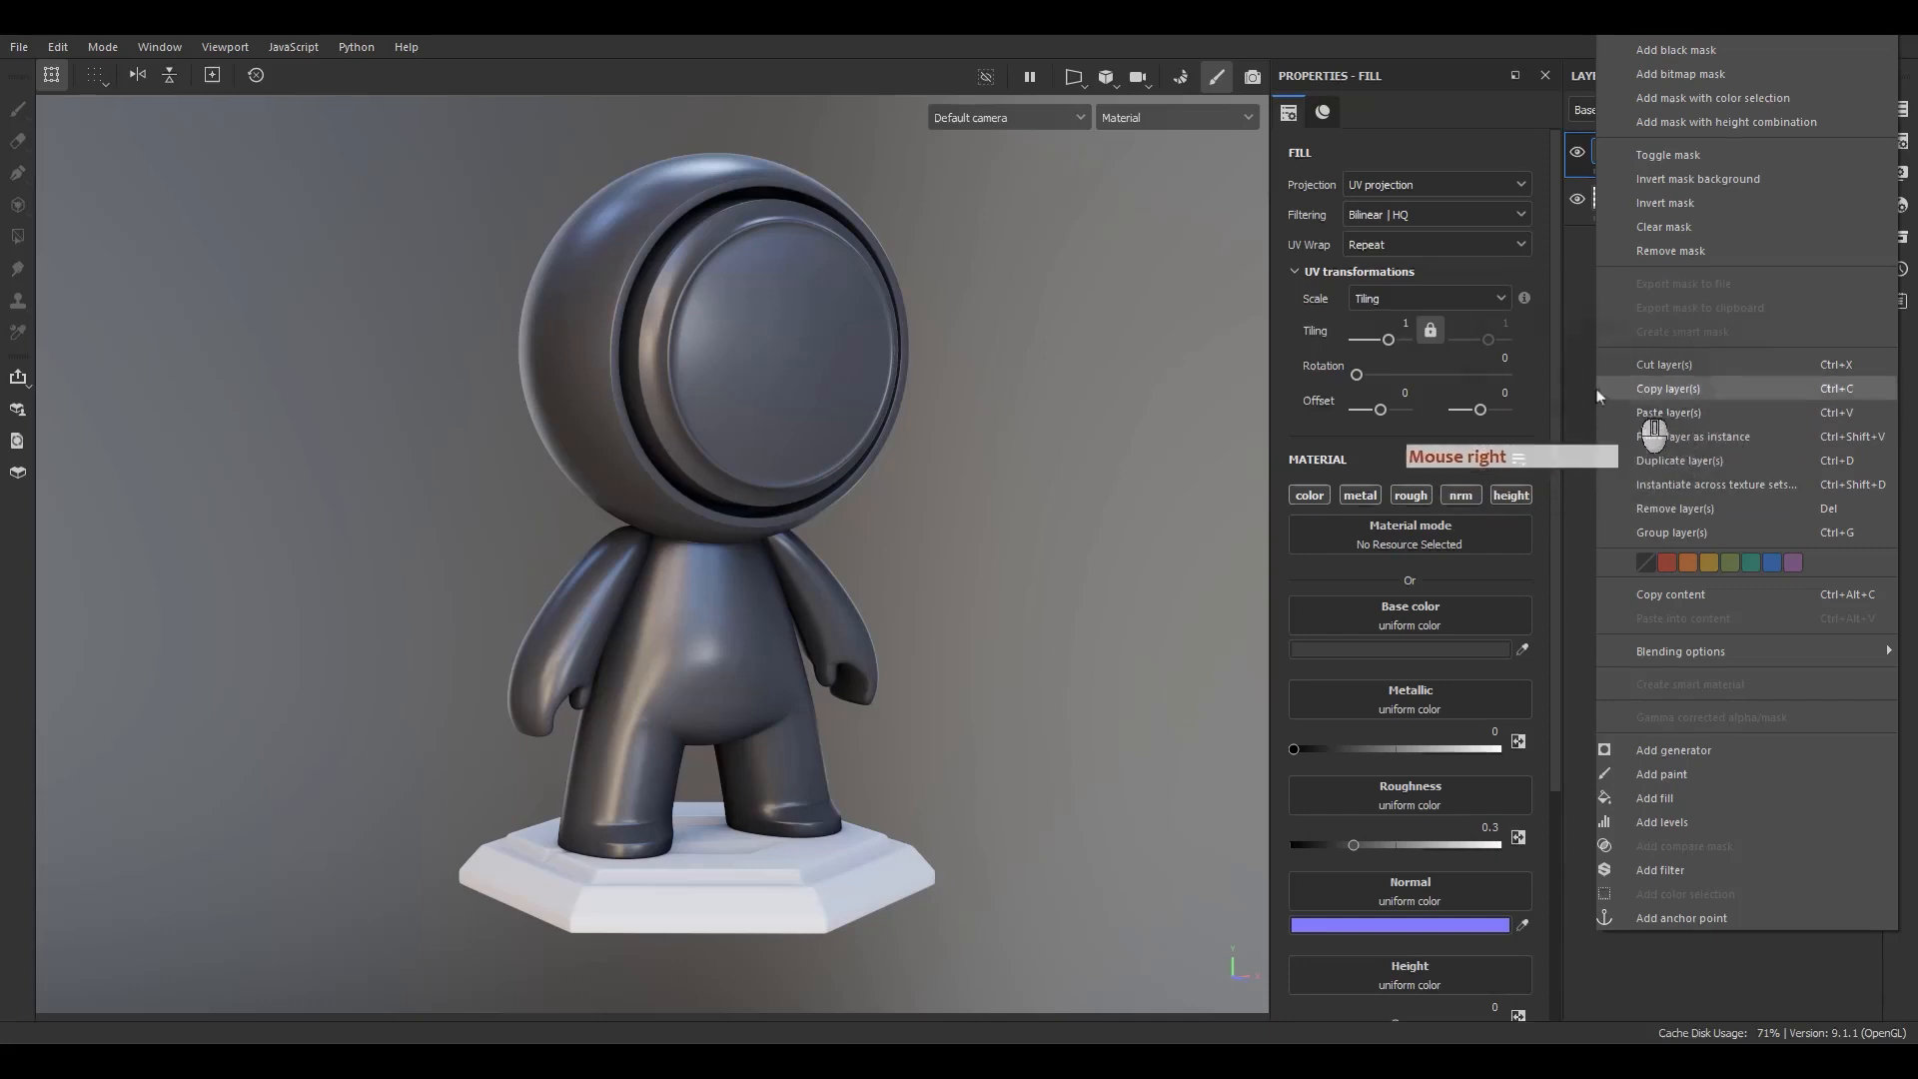
left_click(1565, 358)
right_click(1618, 150)
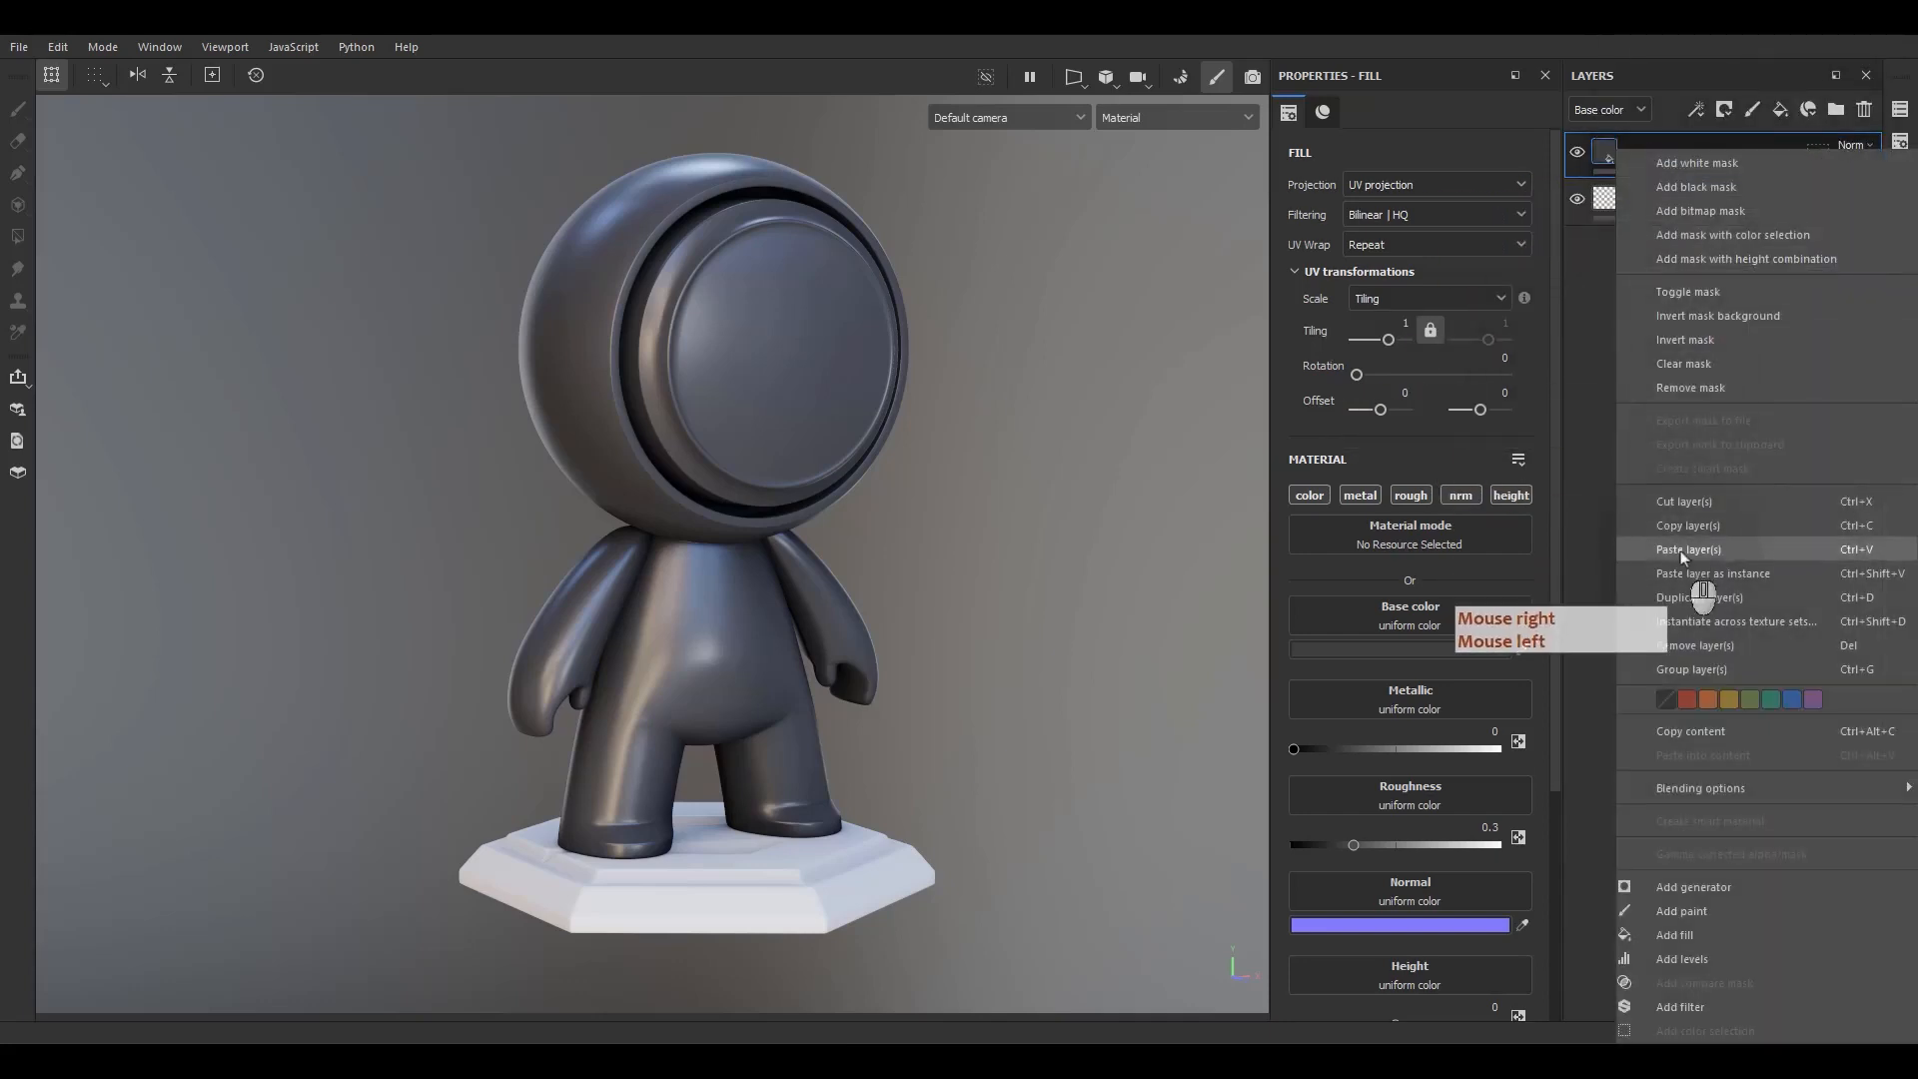
left_click(1674, 523)
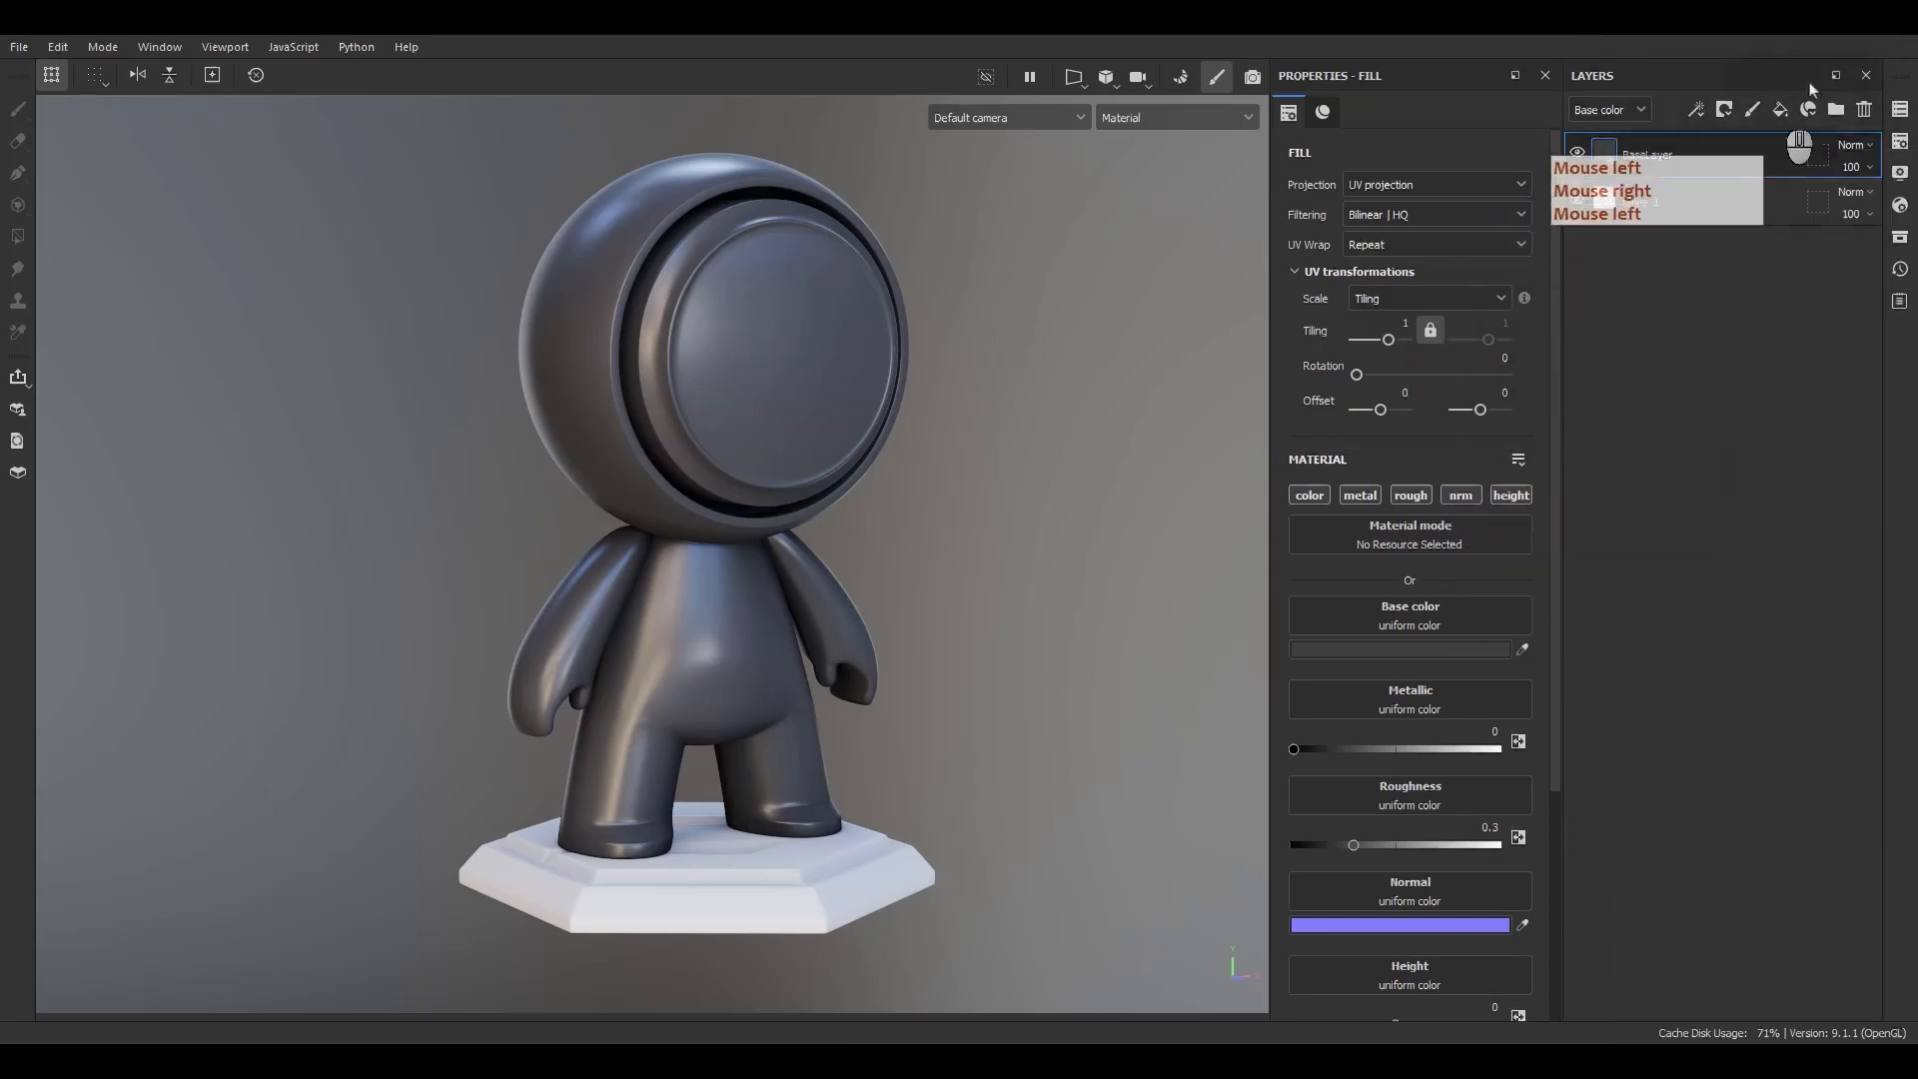
left_click(1900, 108)
left_click(1528, 219)
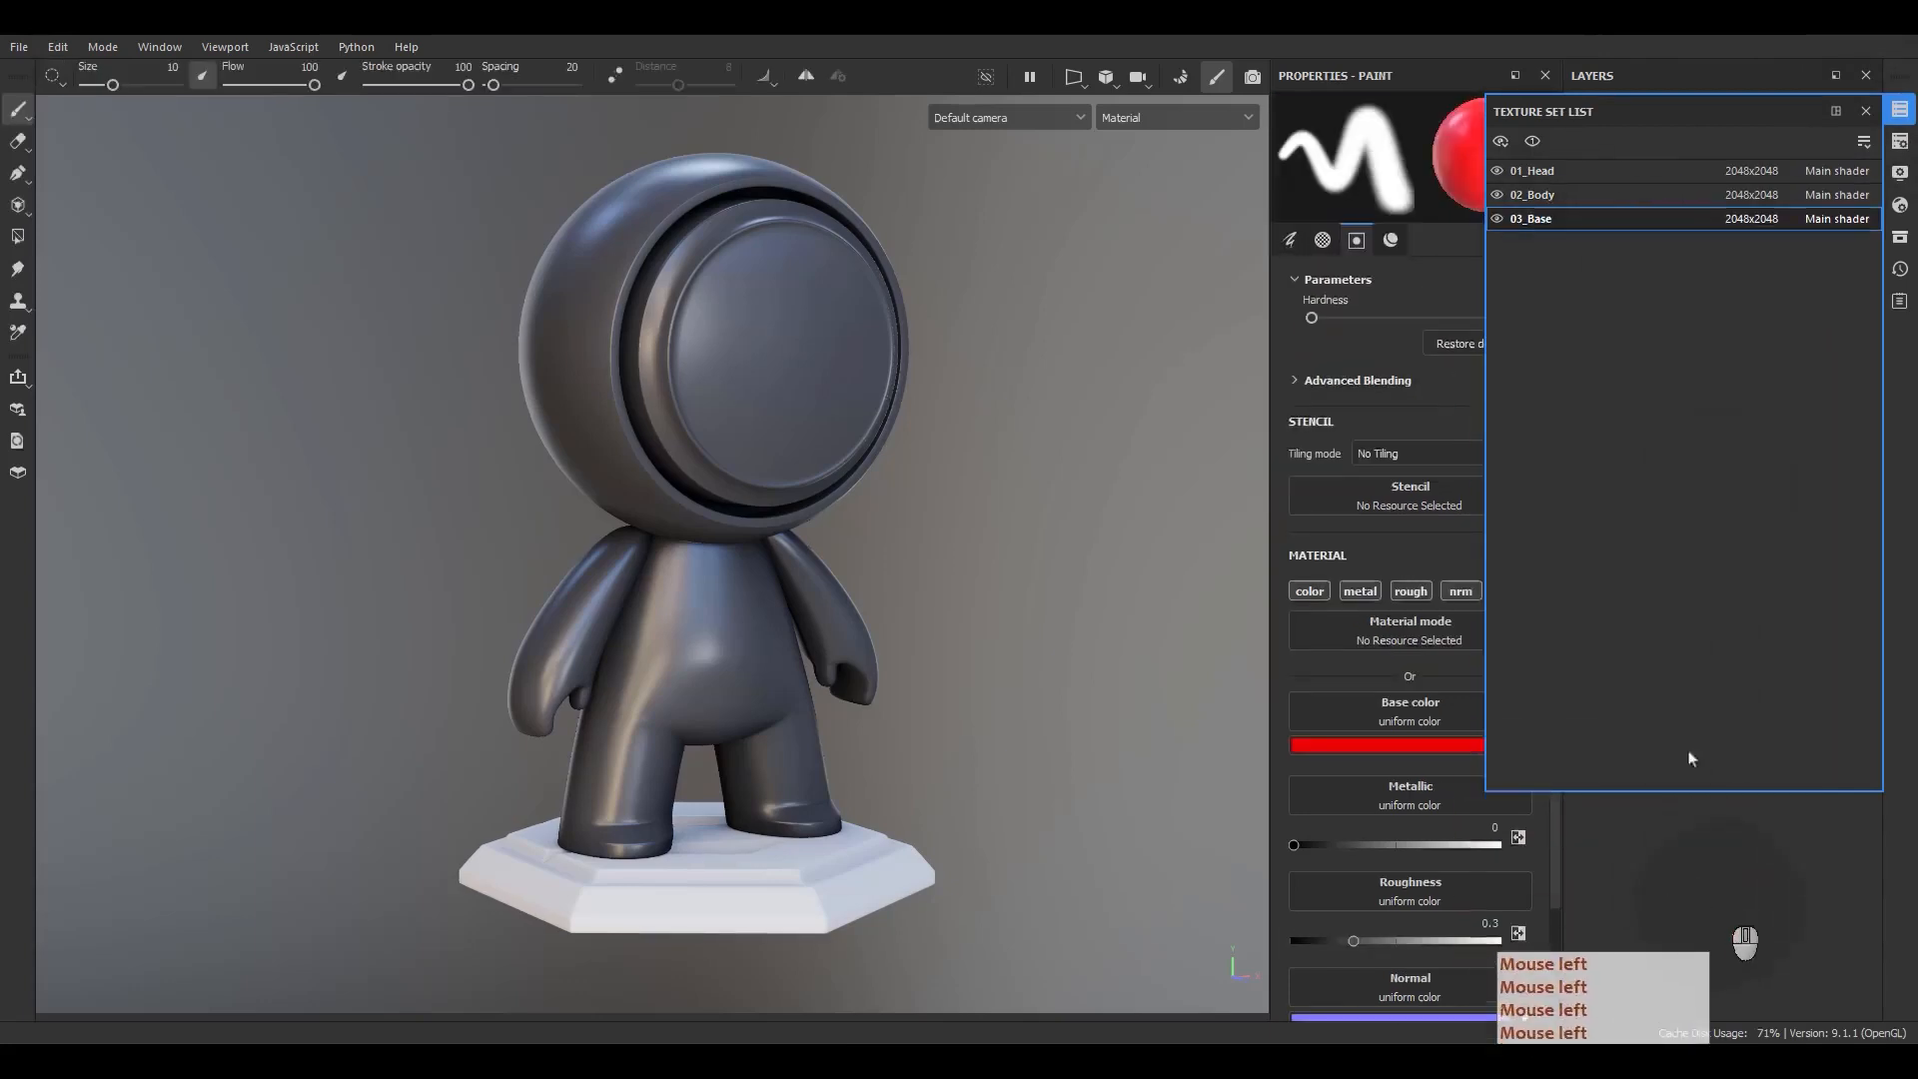
left_click(1866, 111)
right_click(1699, 291)
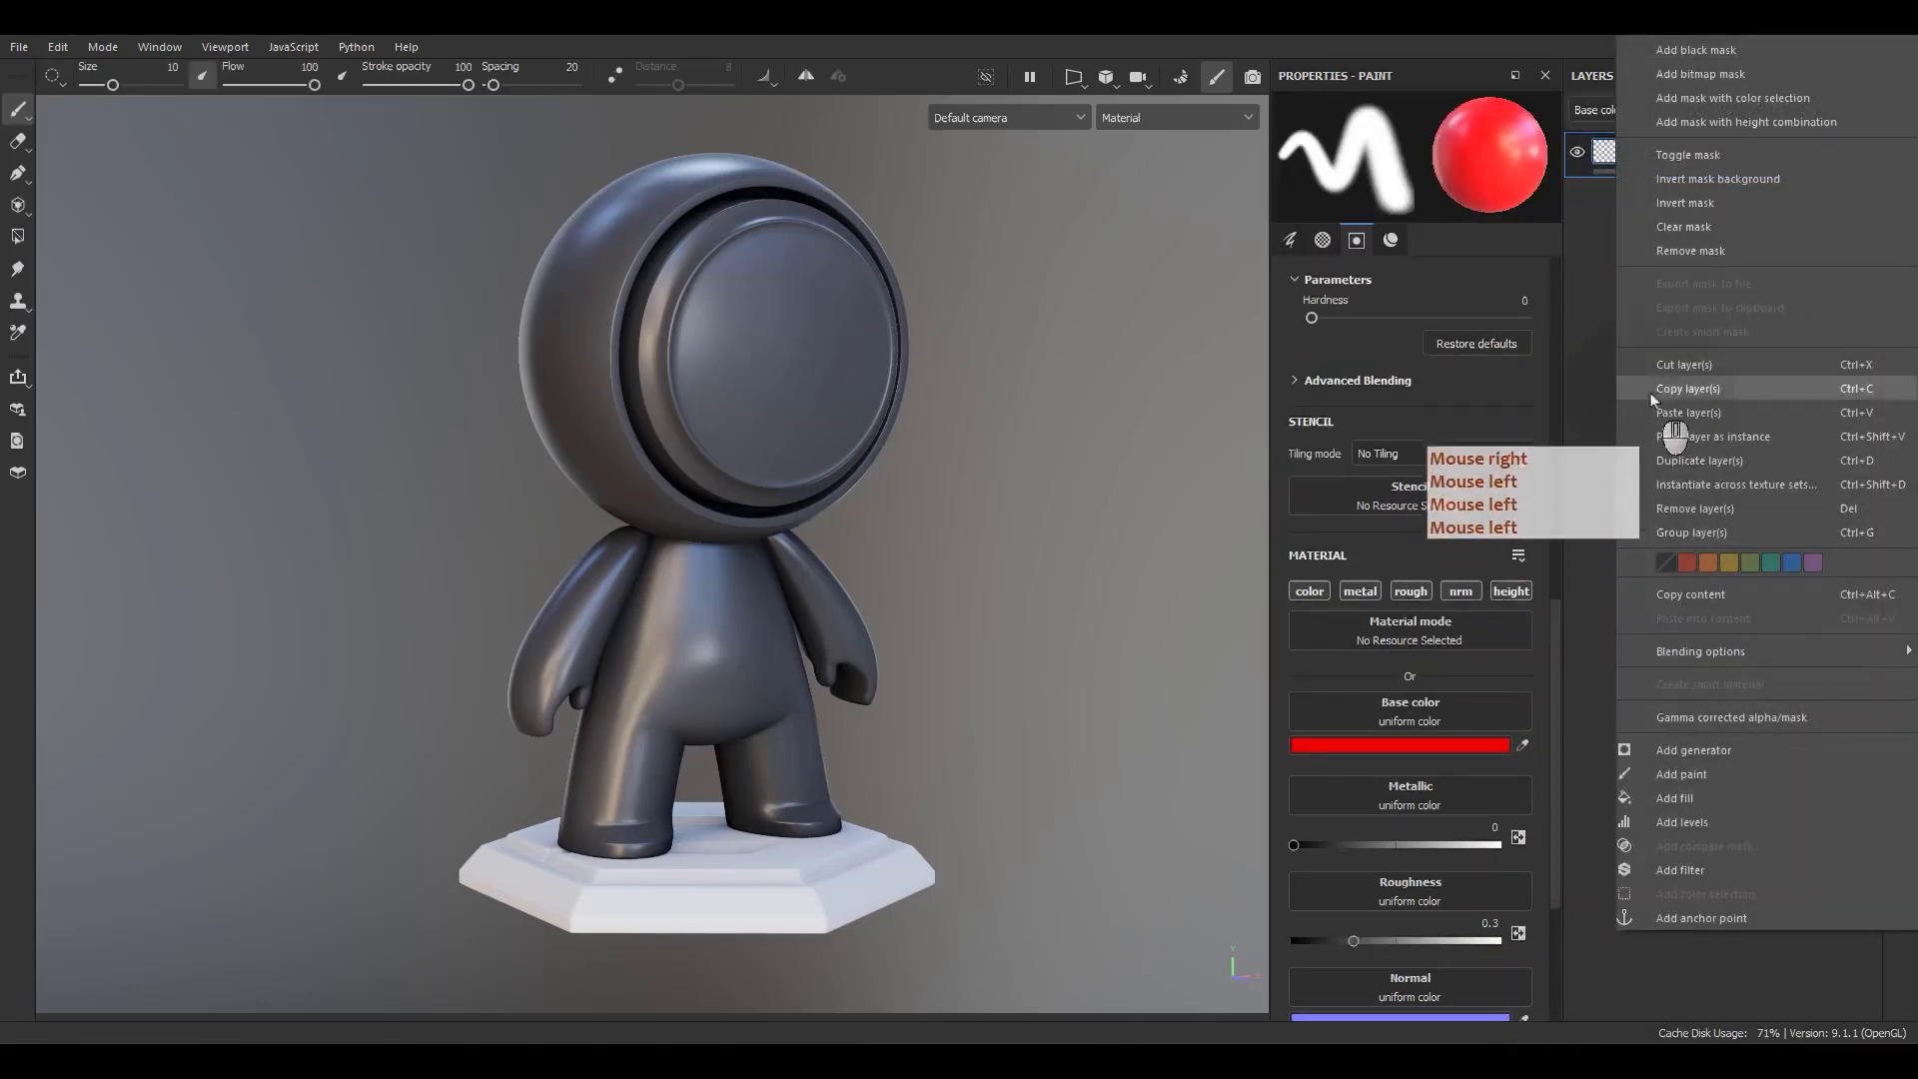
left_click(1666, 412)
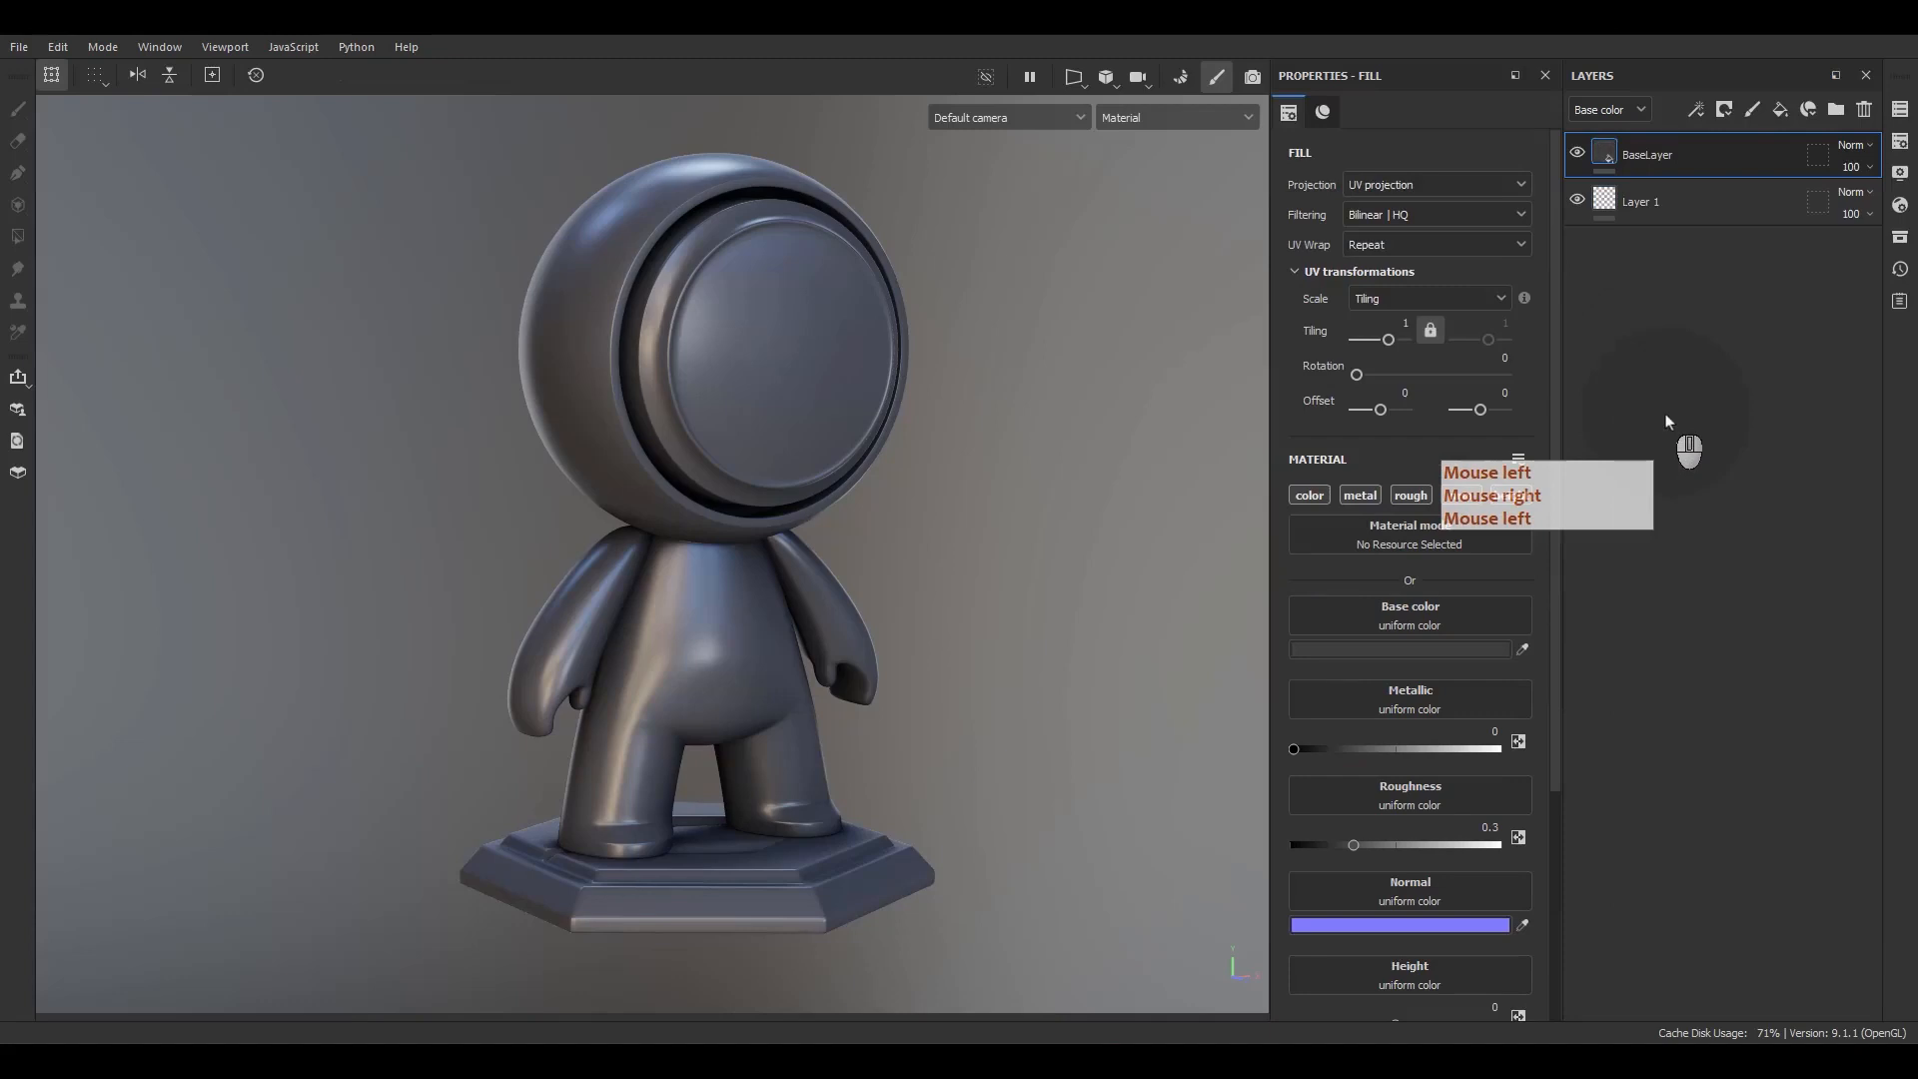
- Change the base color of BaseLayer in the 01_Head texture set to the red BE2A2A
left_click(1898, 113)
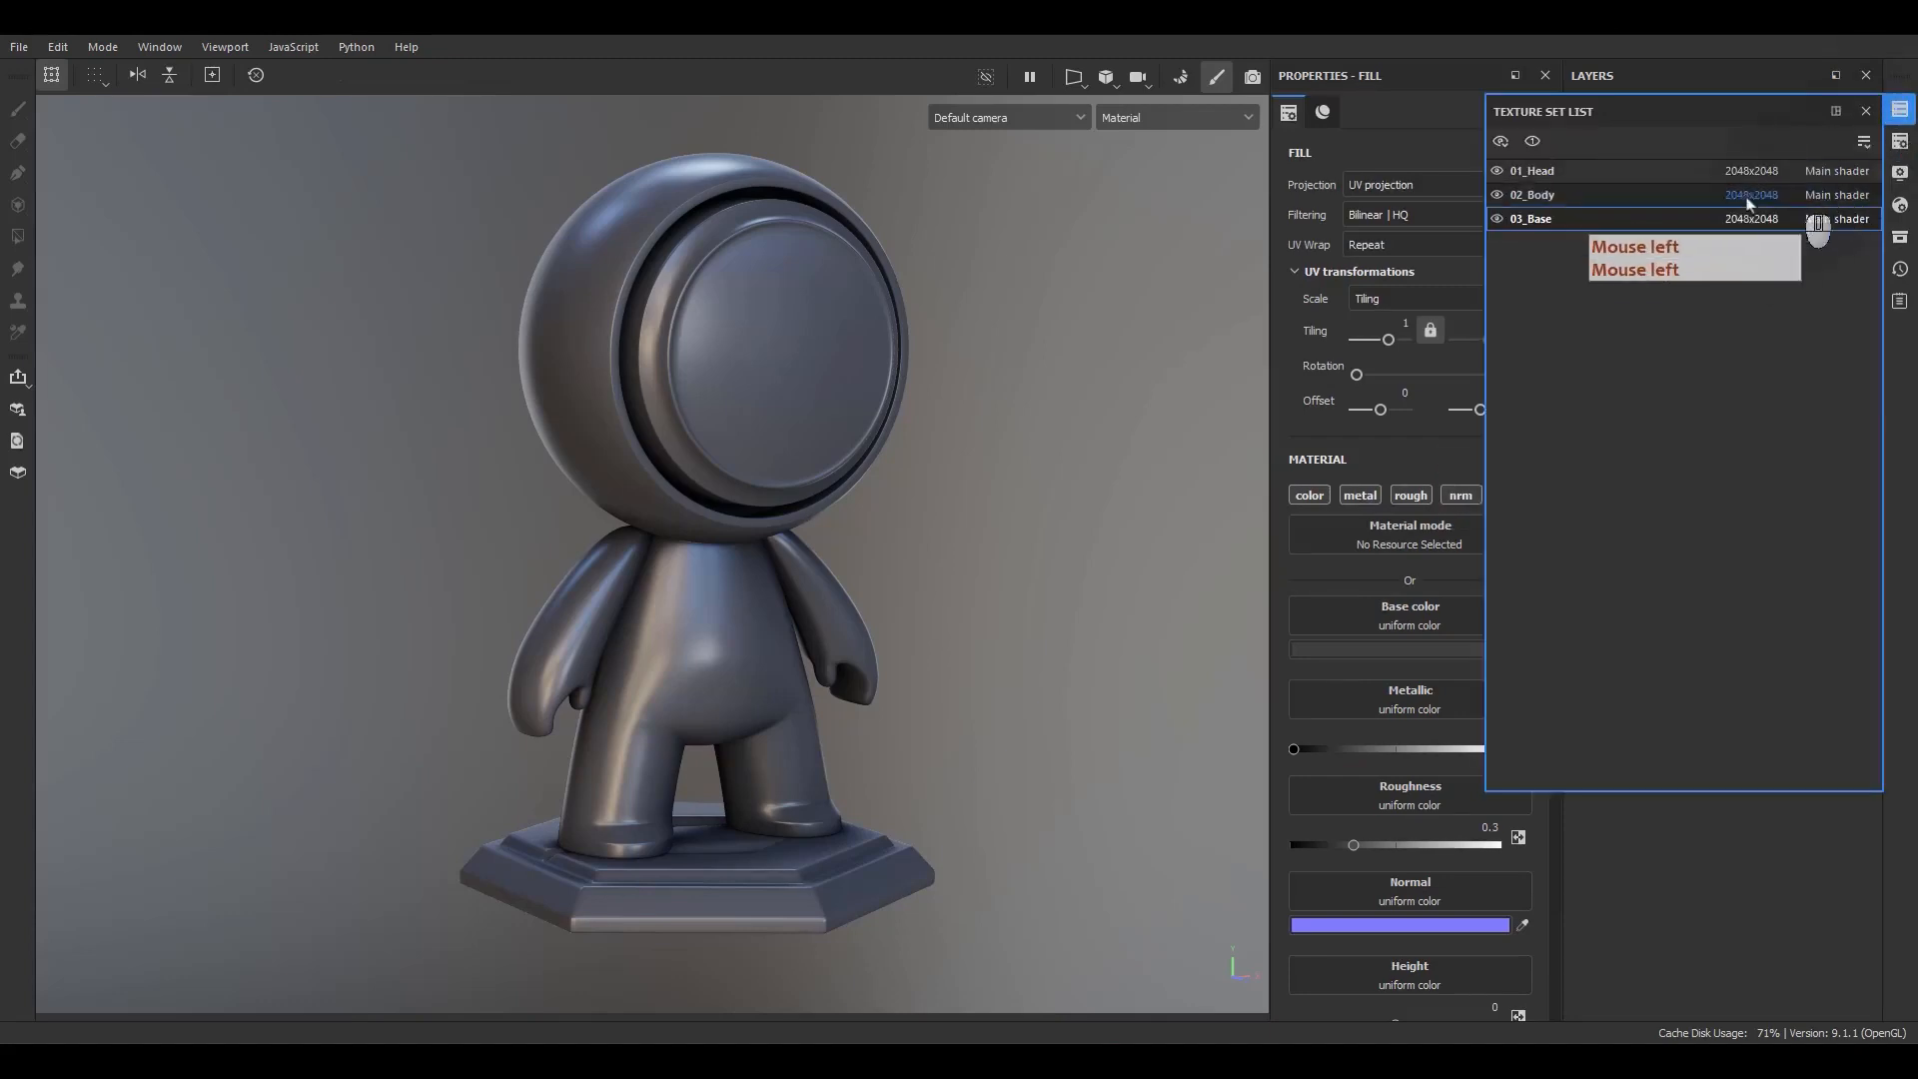
left_click(1598, 172)
left_click(1394, 649)
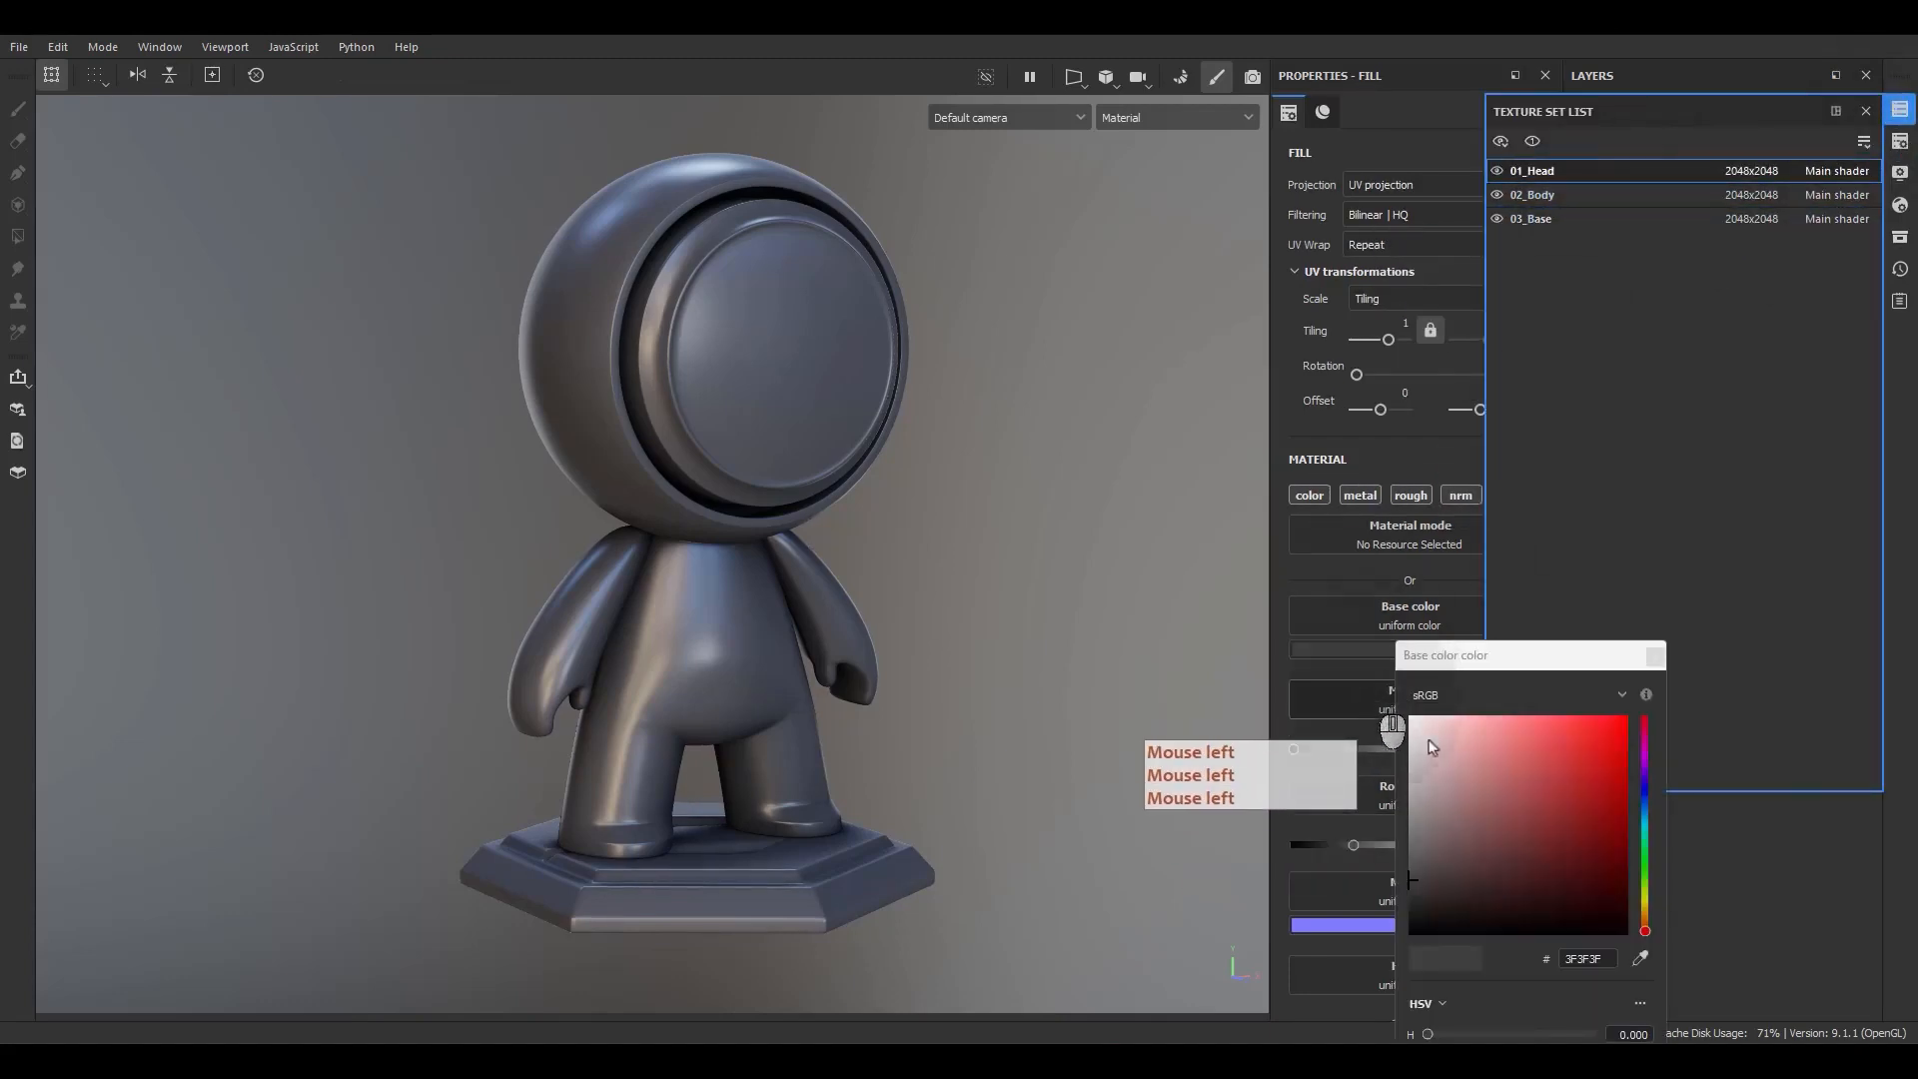
left_click(1581, 769)
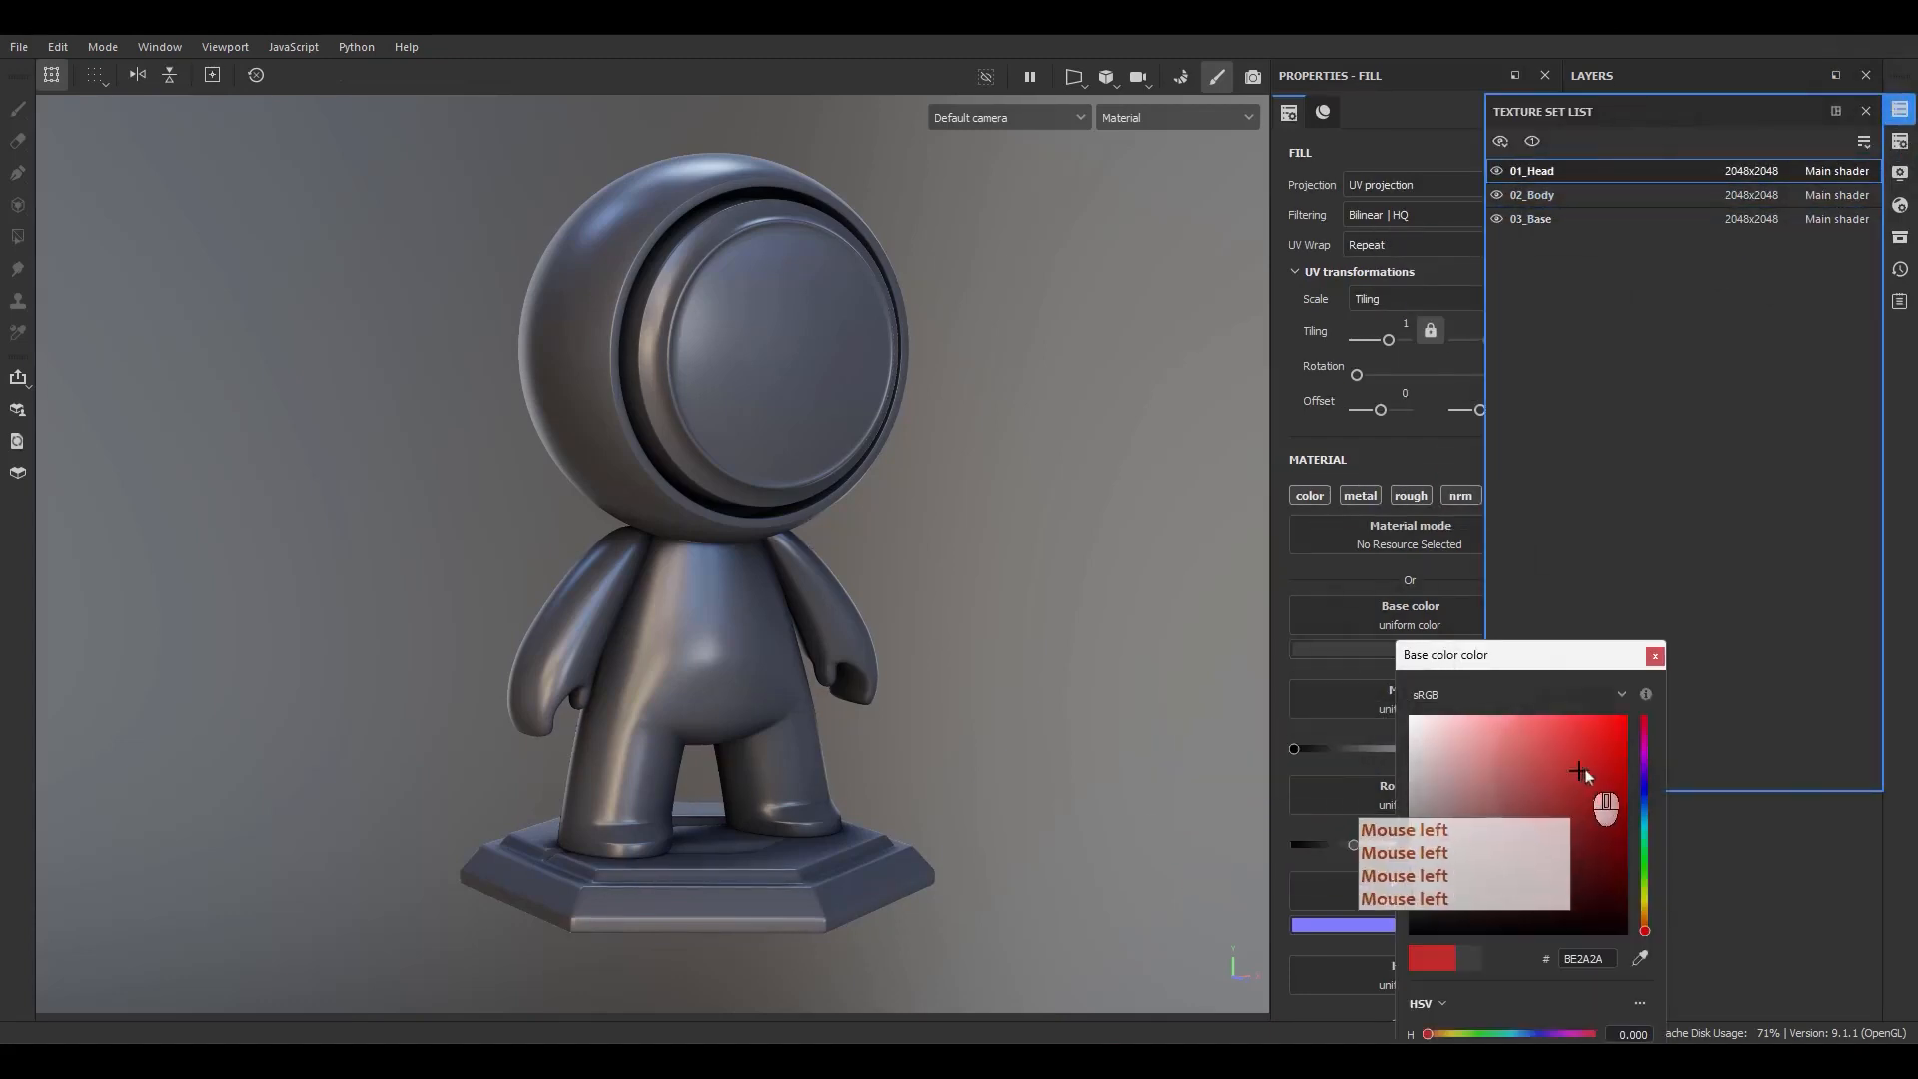
left_click(1654, 658)
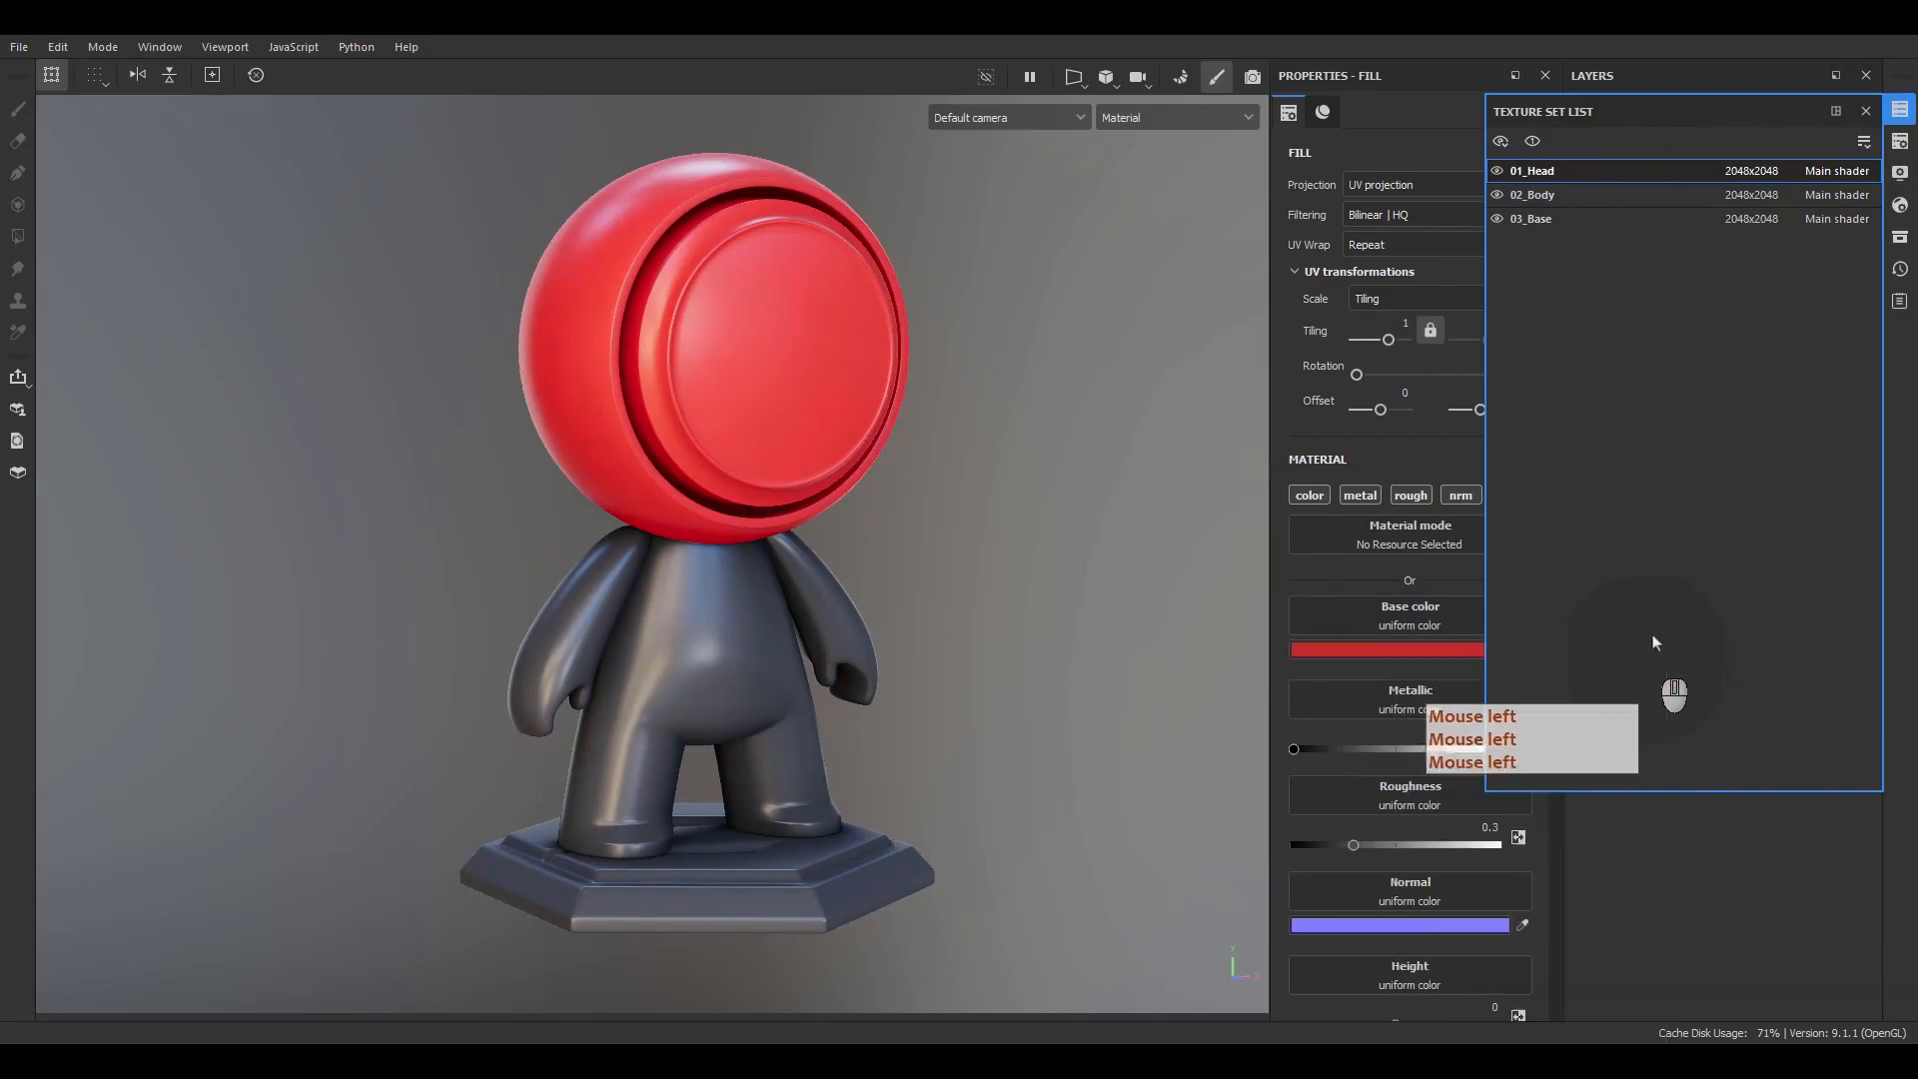
left_click(1863, 111)
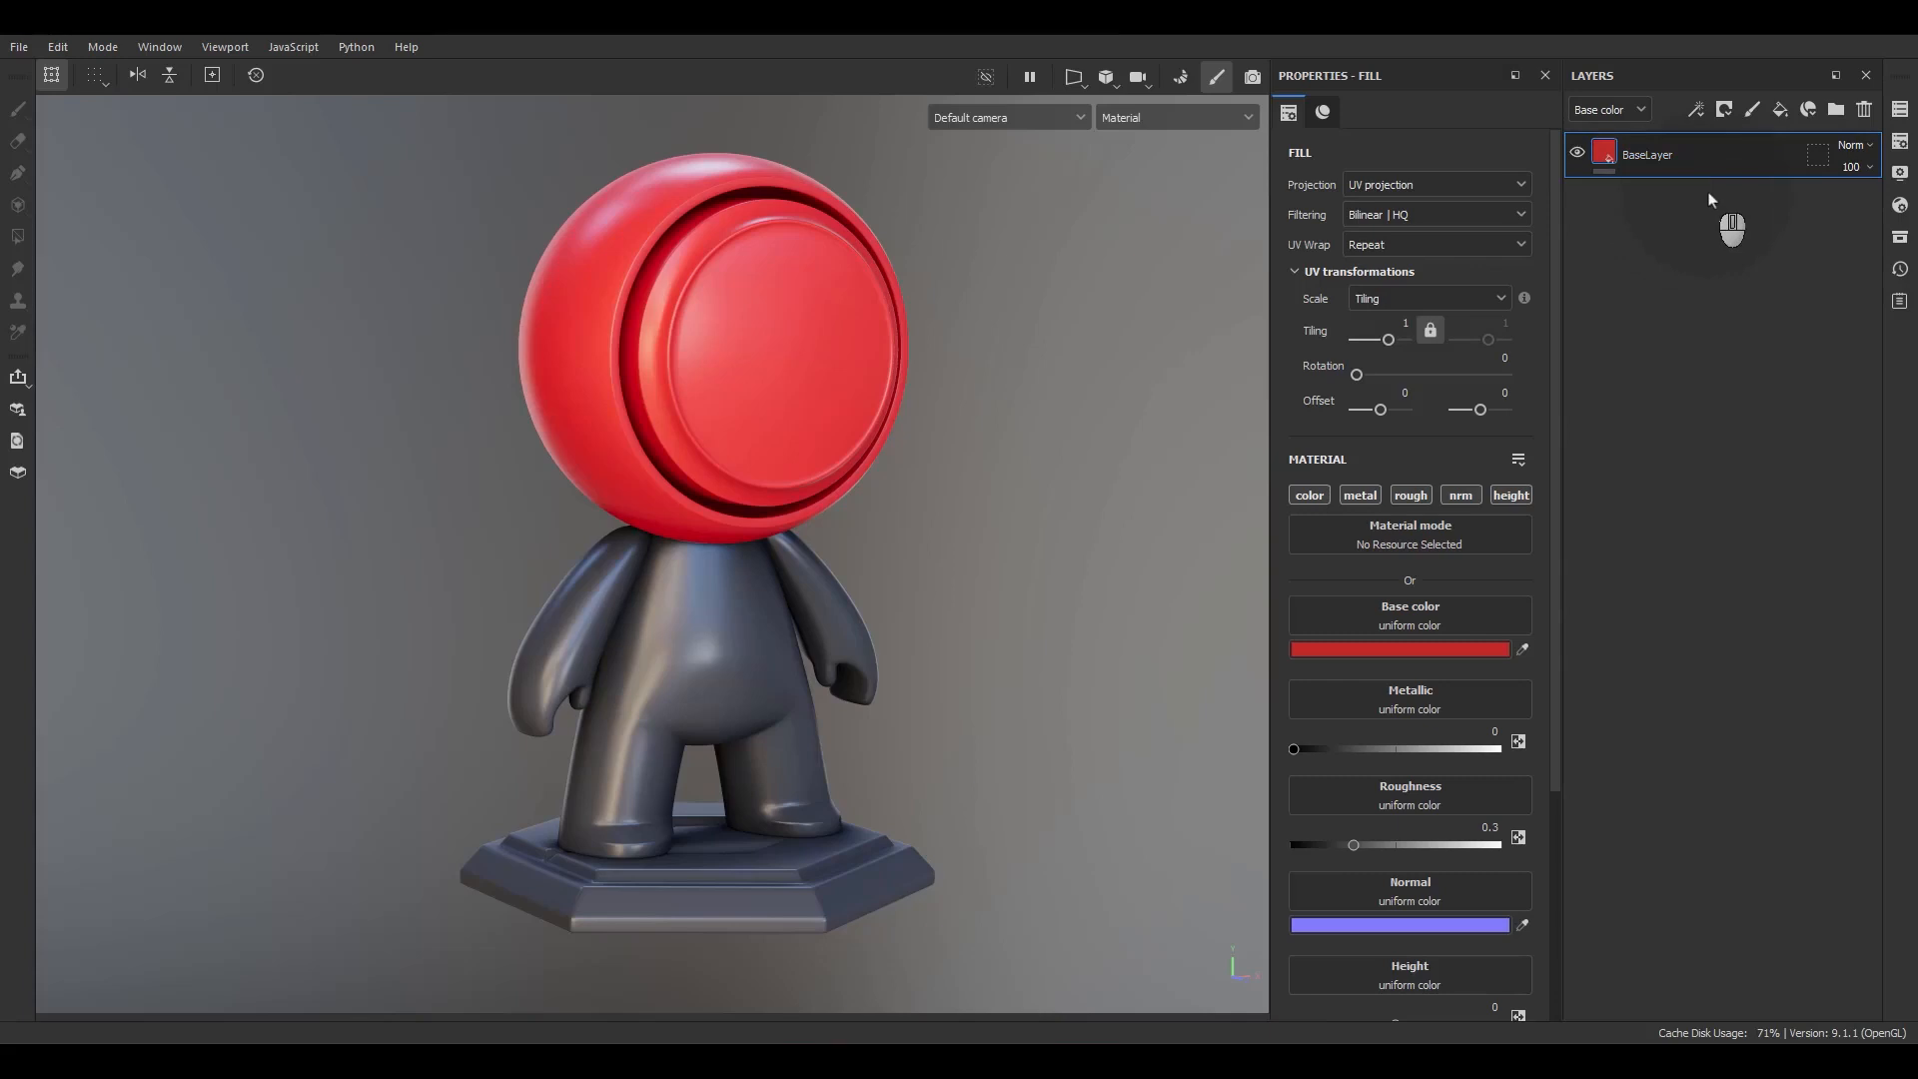
- Delete BaseLayer and Layer 1 from the 02_Body texture set
left_click(1899, 109)
left_click(1638, 196)
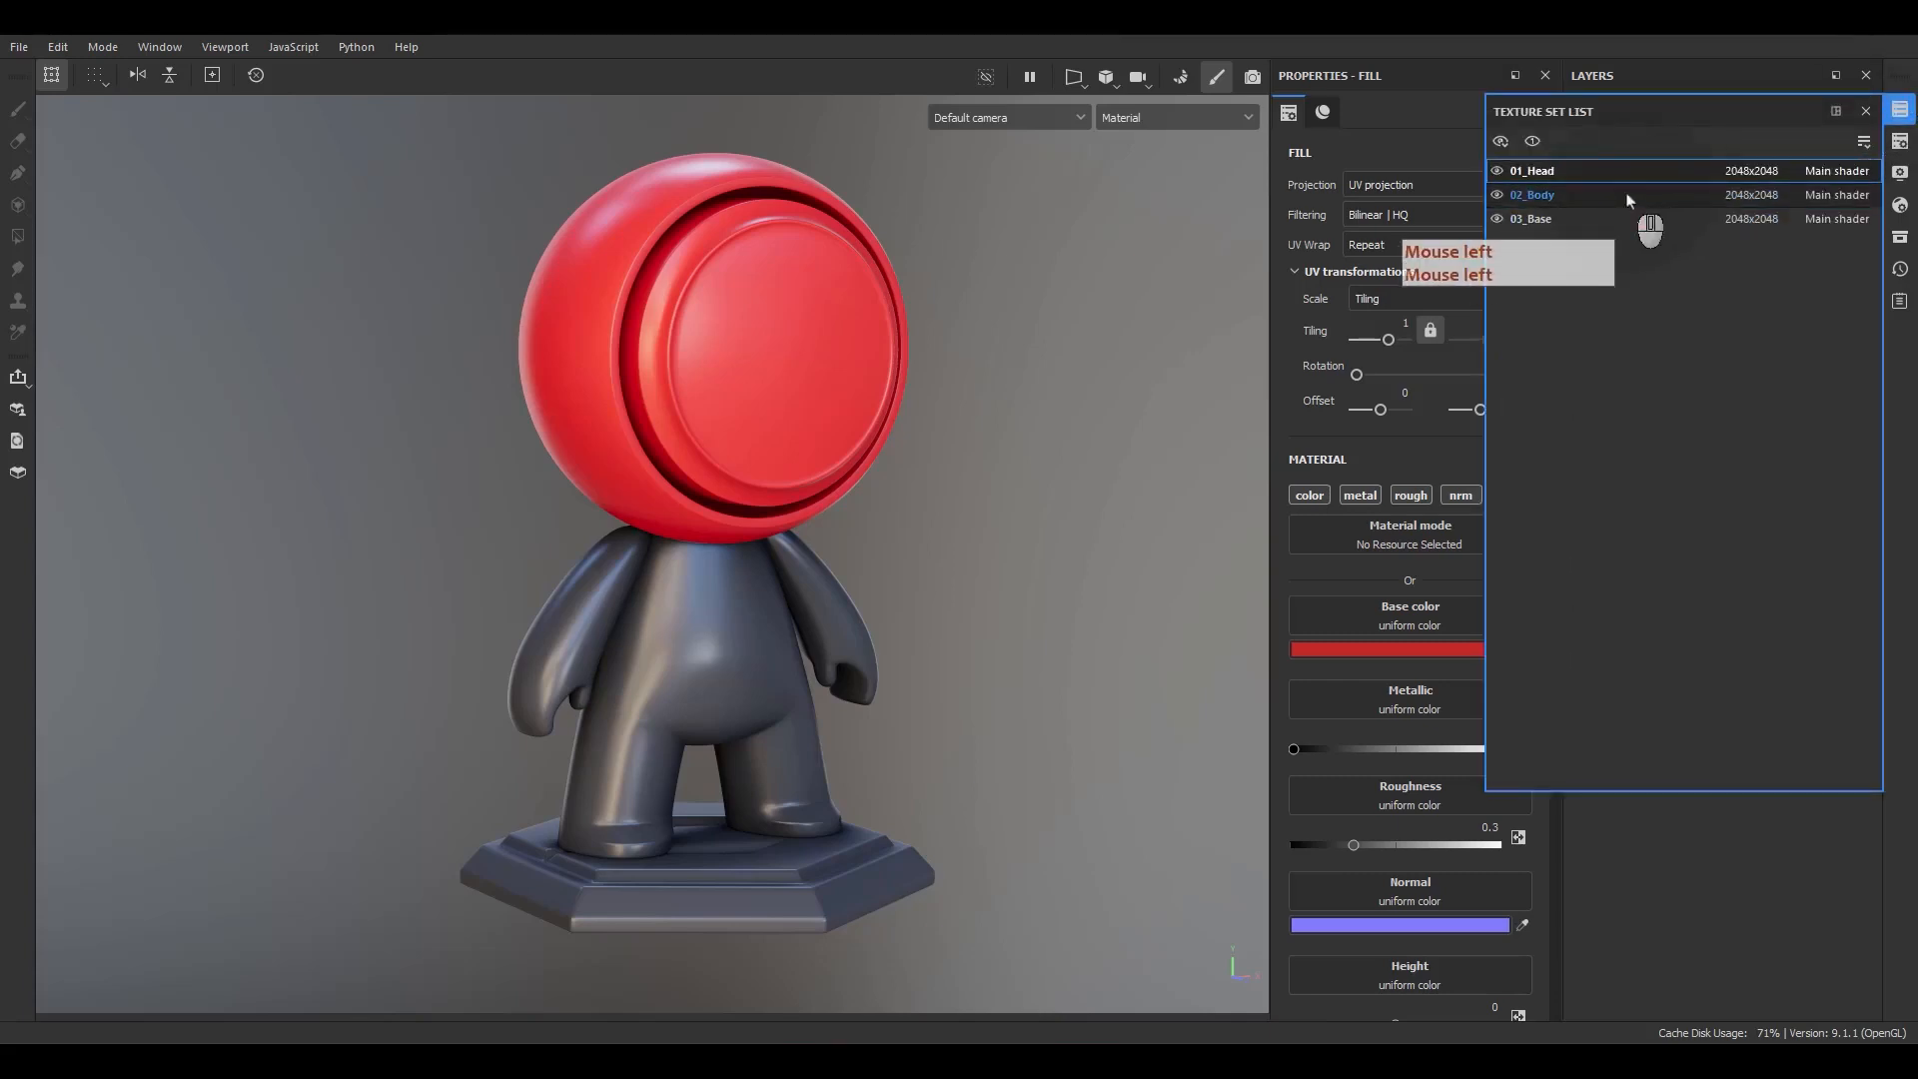
left_click(1865, 111)
left_click(1741, 152)
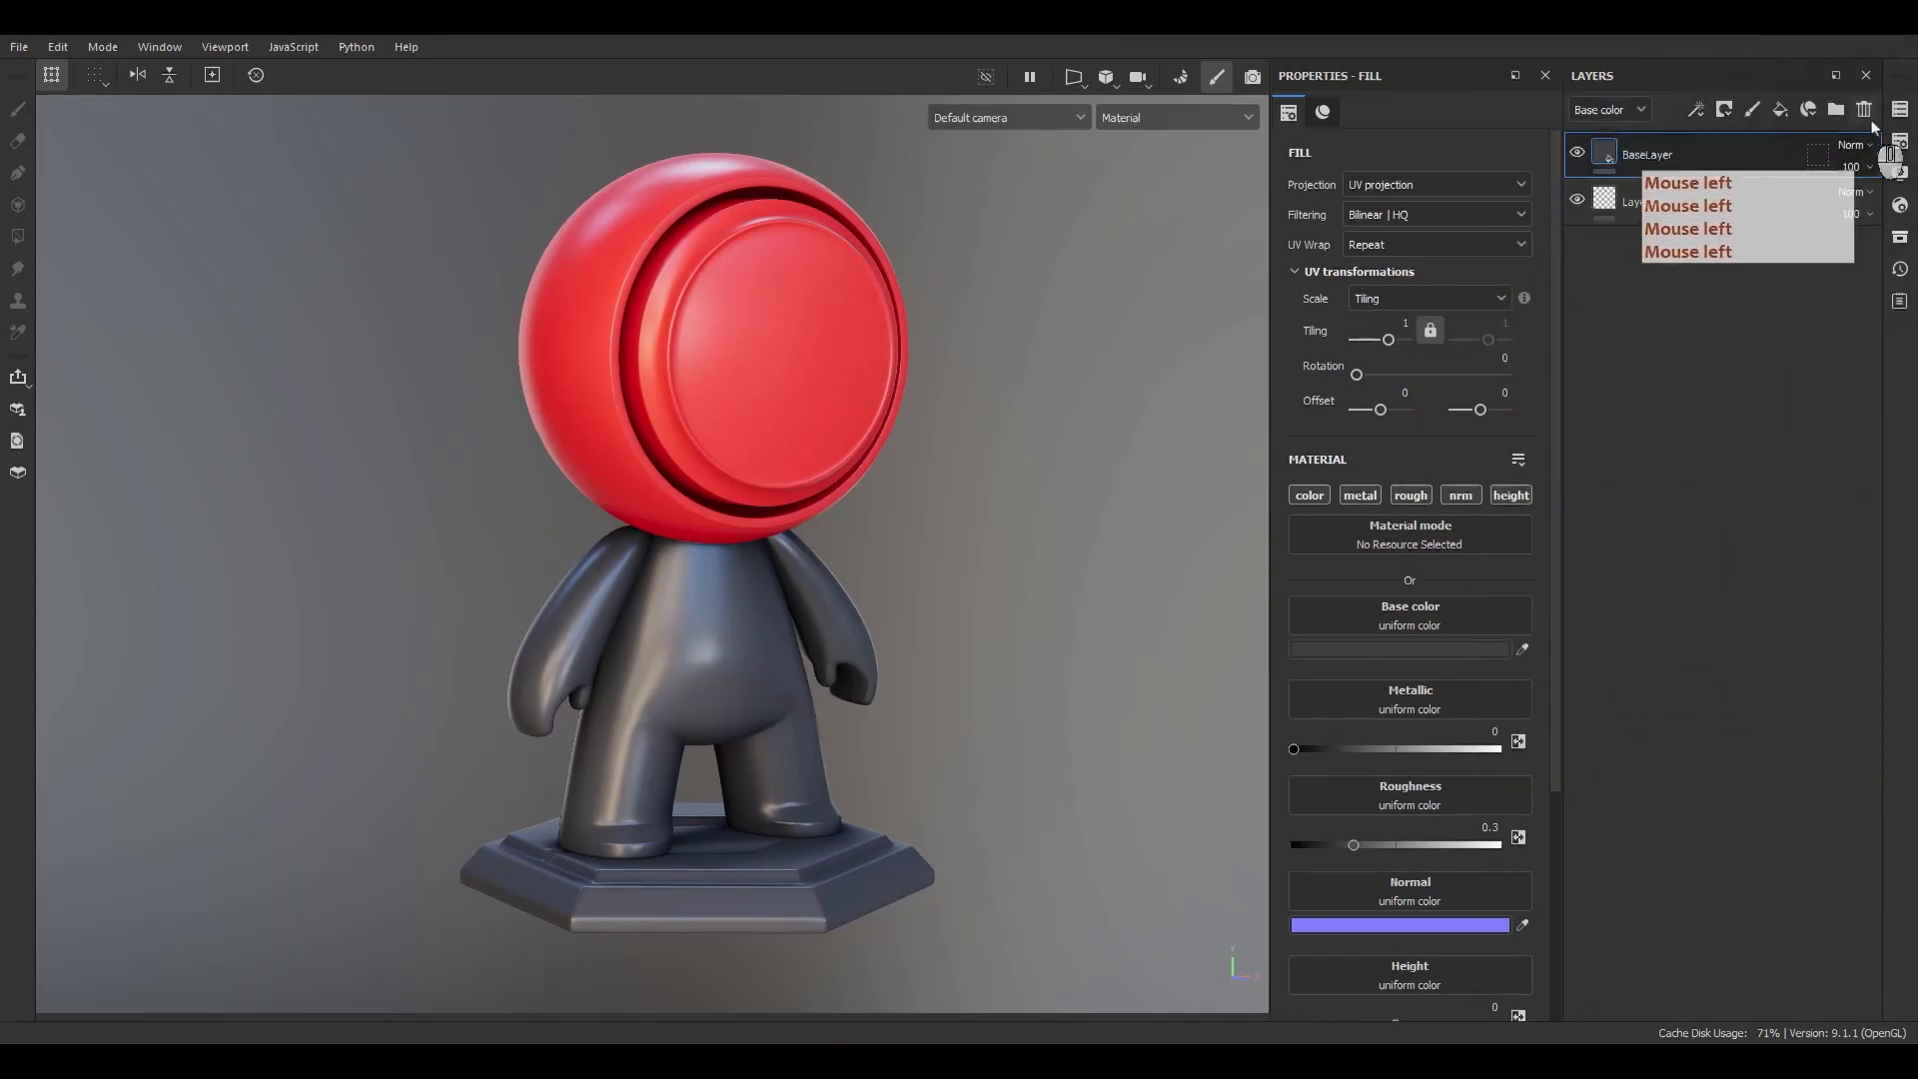
left_click(1867, 114)
- Delete BaseLayer and Layer 1 from the 03_Base texture set
left_click(1900, 109)
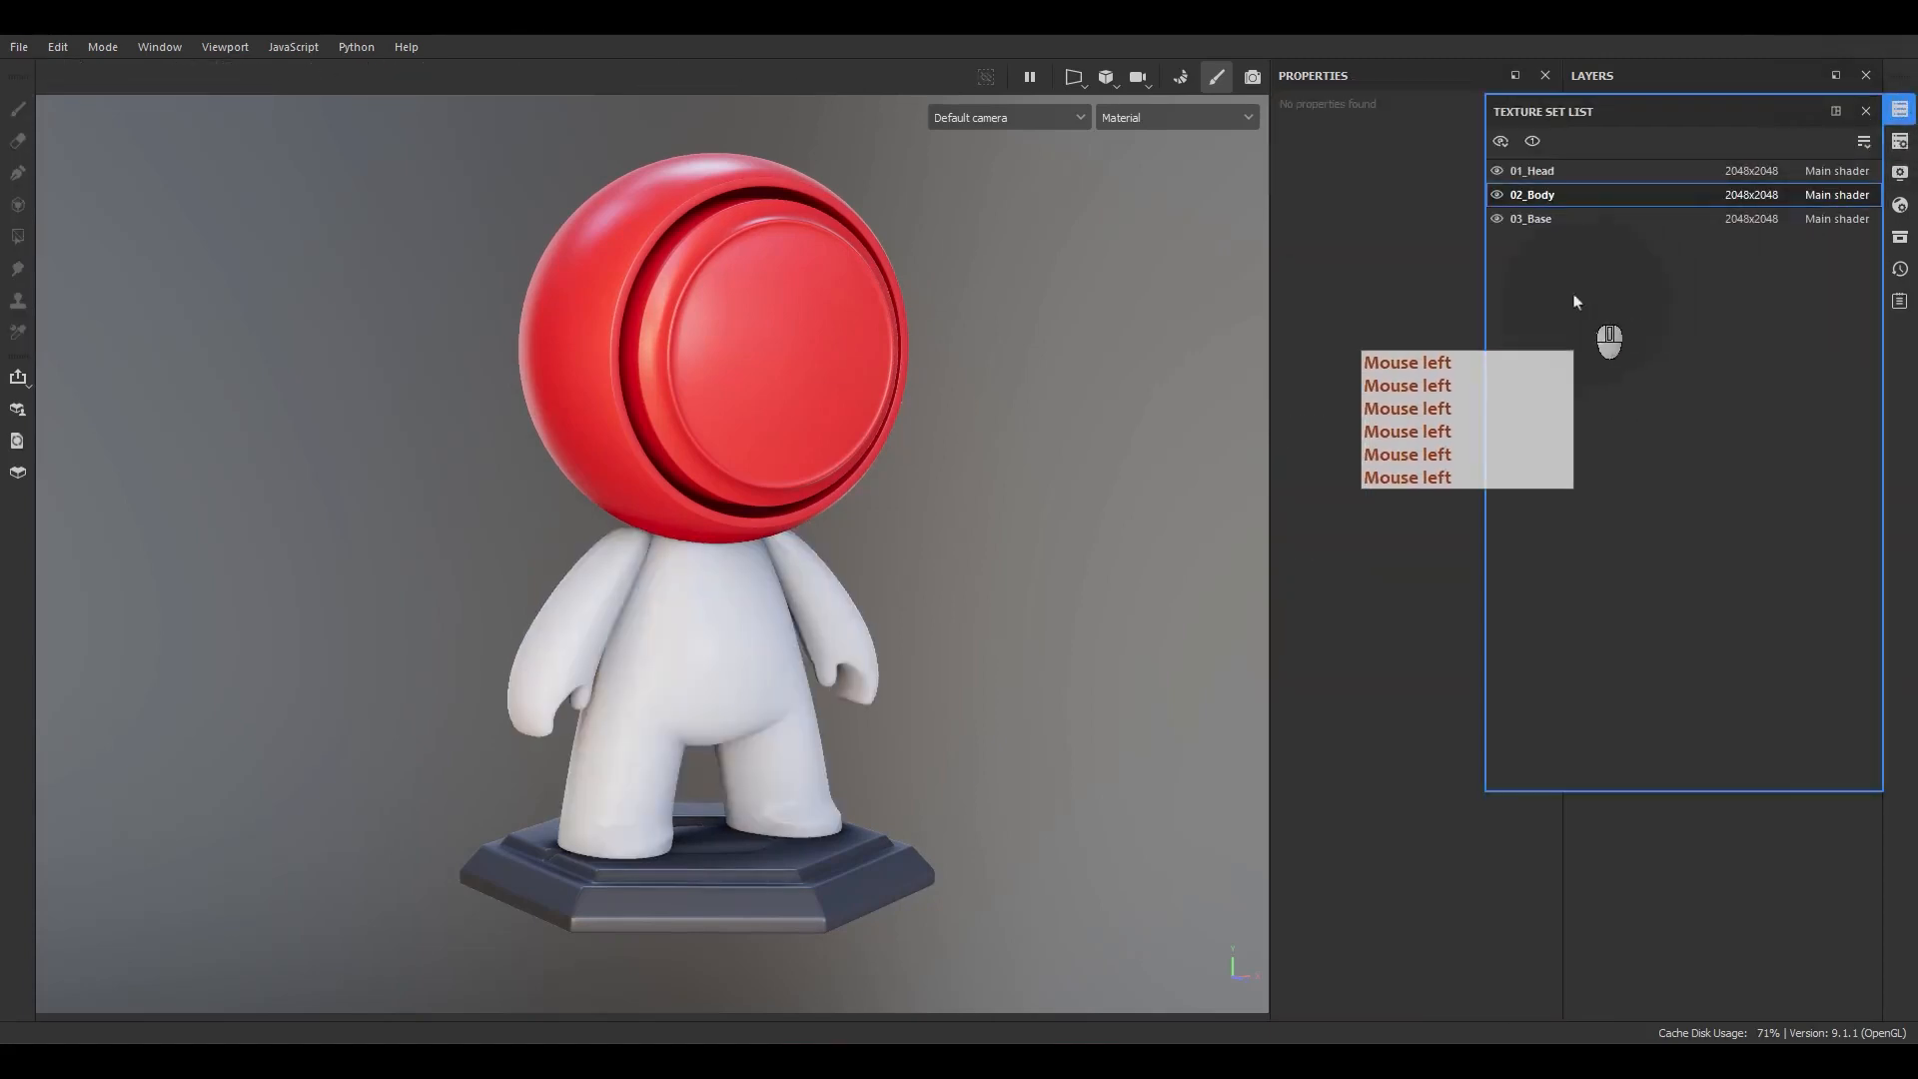
left_click(1533, 219)
left_click(1865, 111)
left_click(1864, 111)
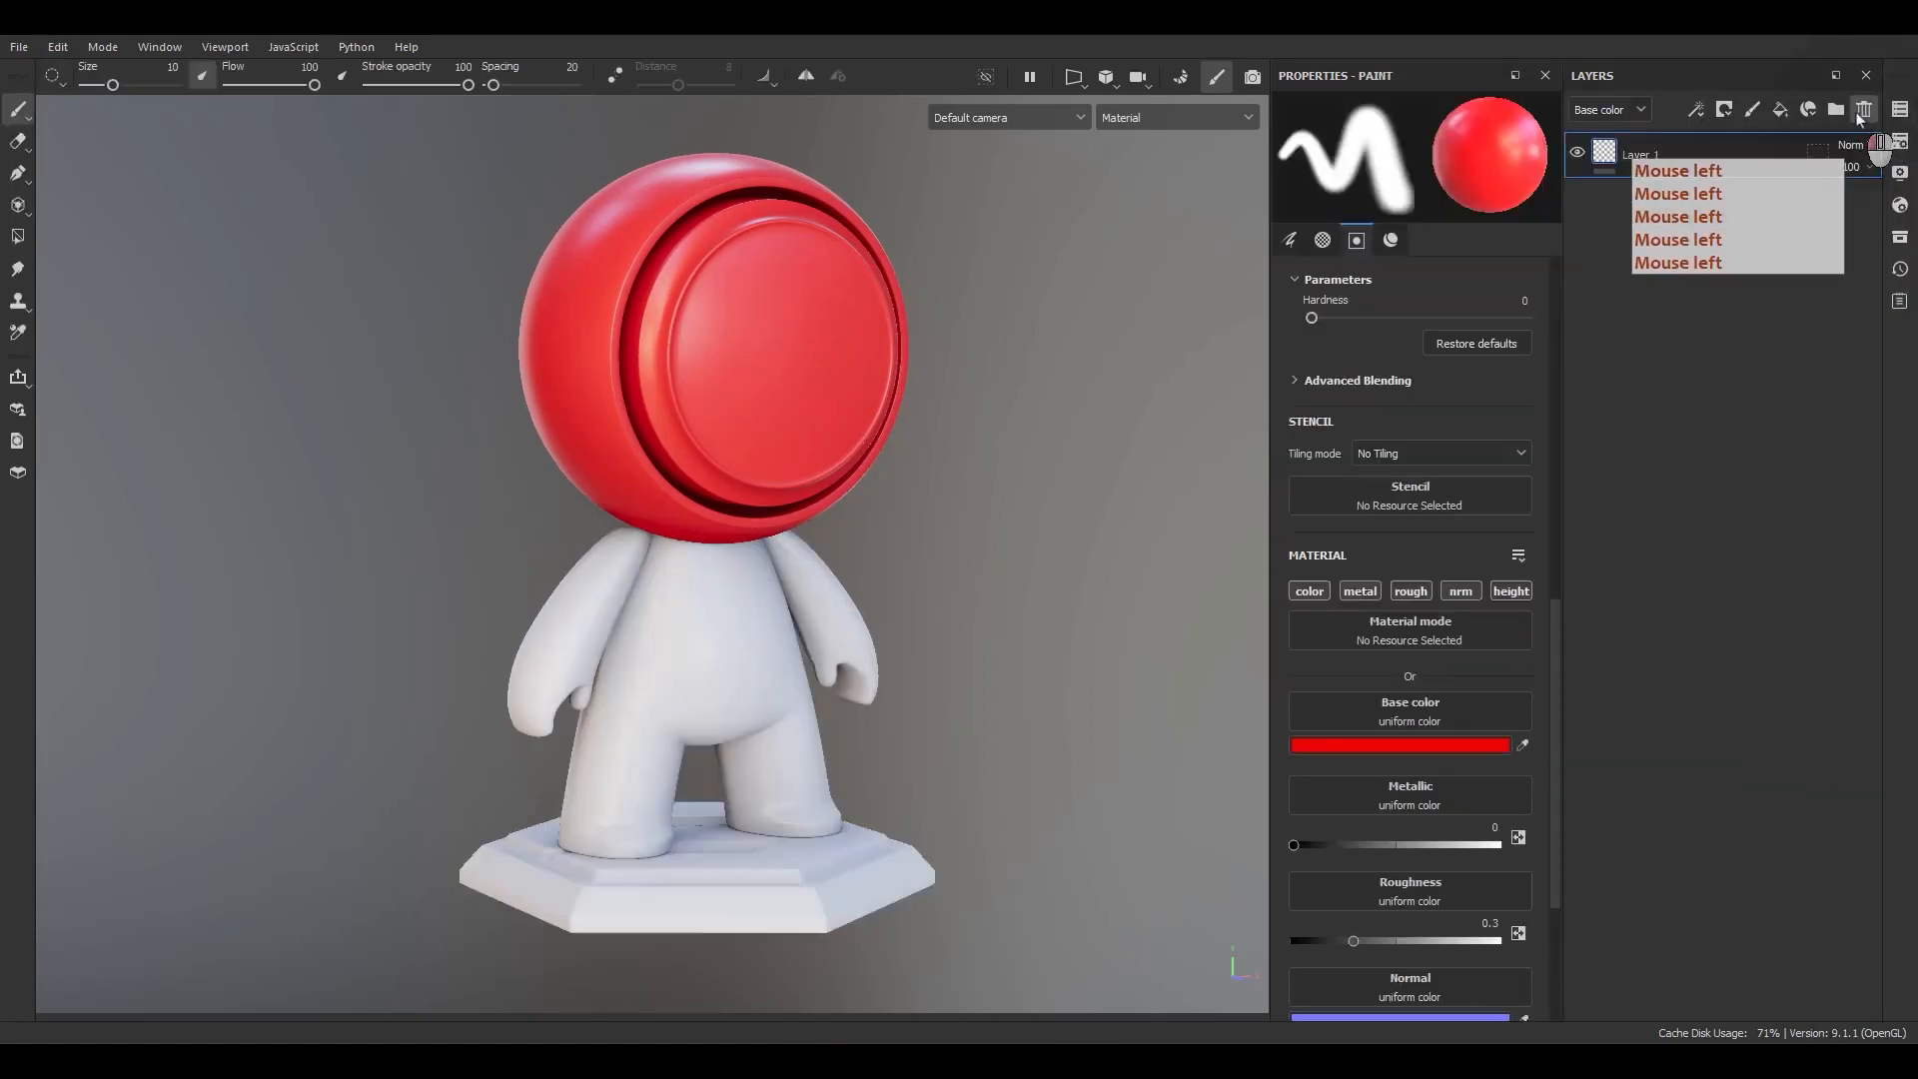
left_click(1863, 111)
- Instantiate BaseLayer from the 01_Head texture set across the 02_Body and 03_Base texture sets
left_click(1897, 112)
left_click(1607, 170)
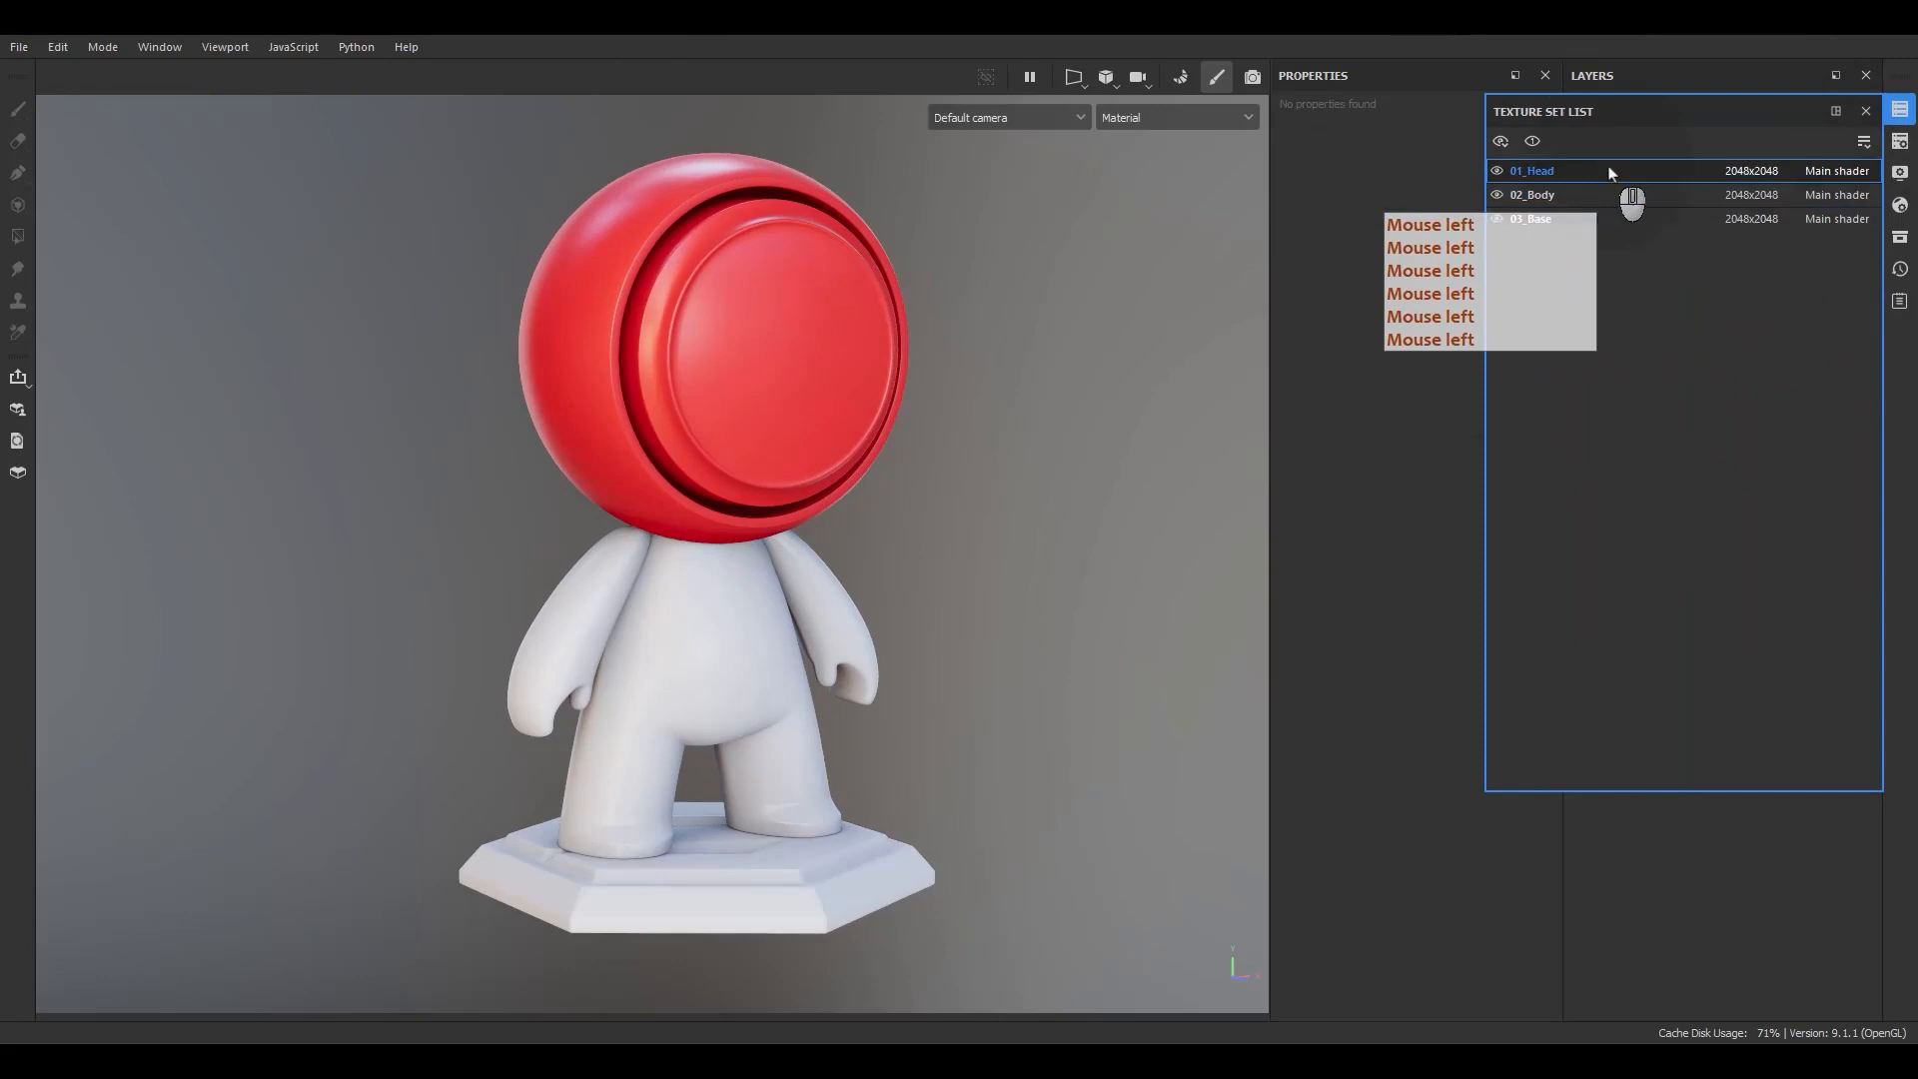
left_click(1865, 111)
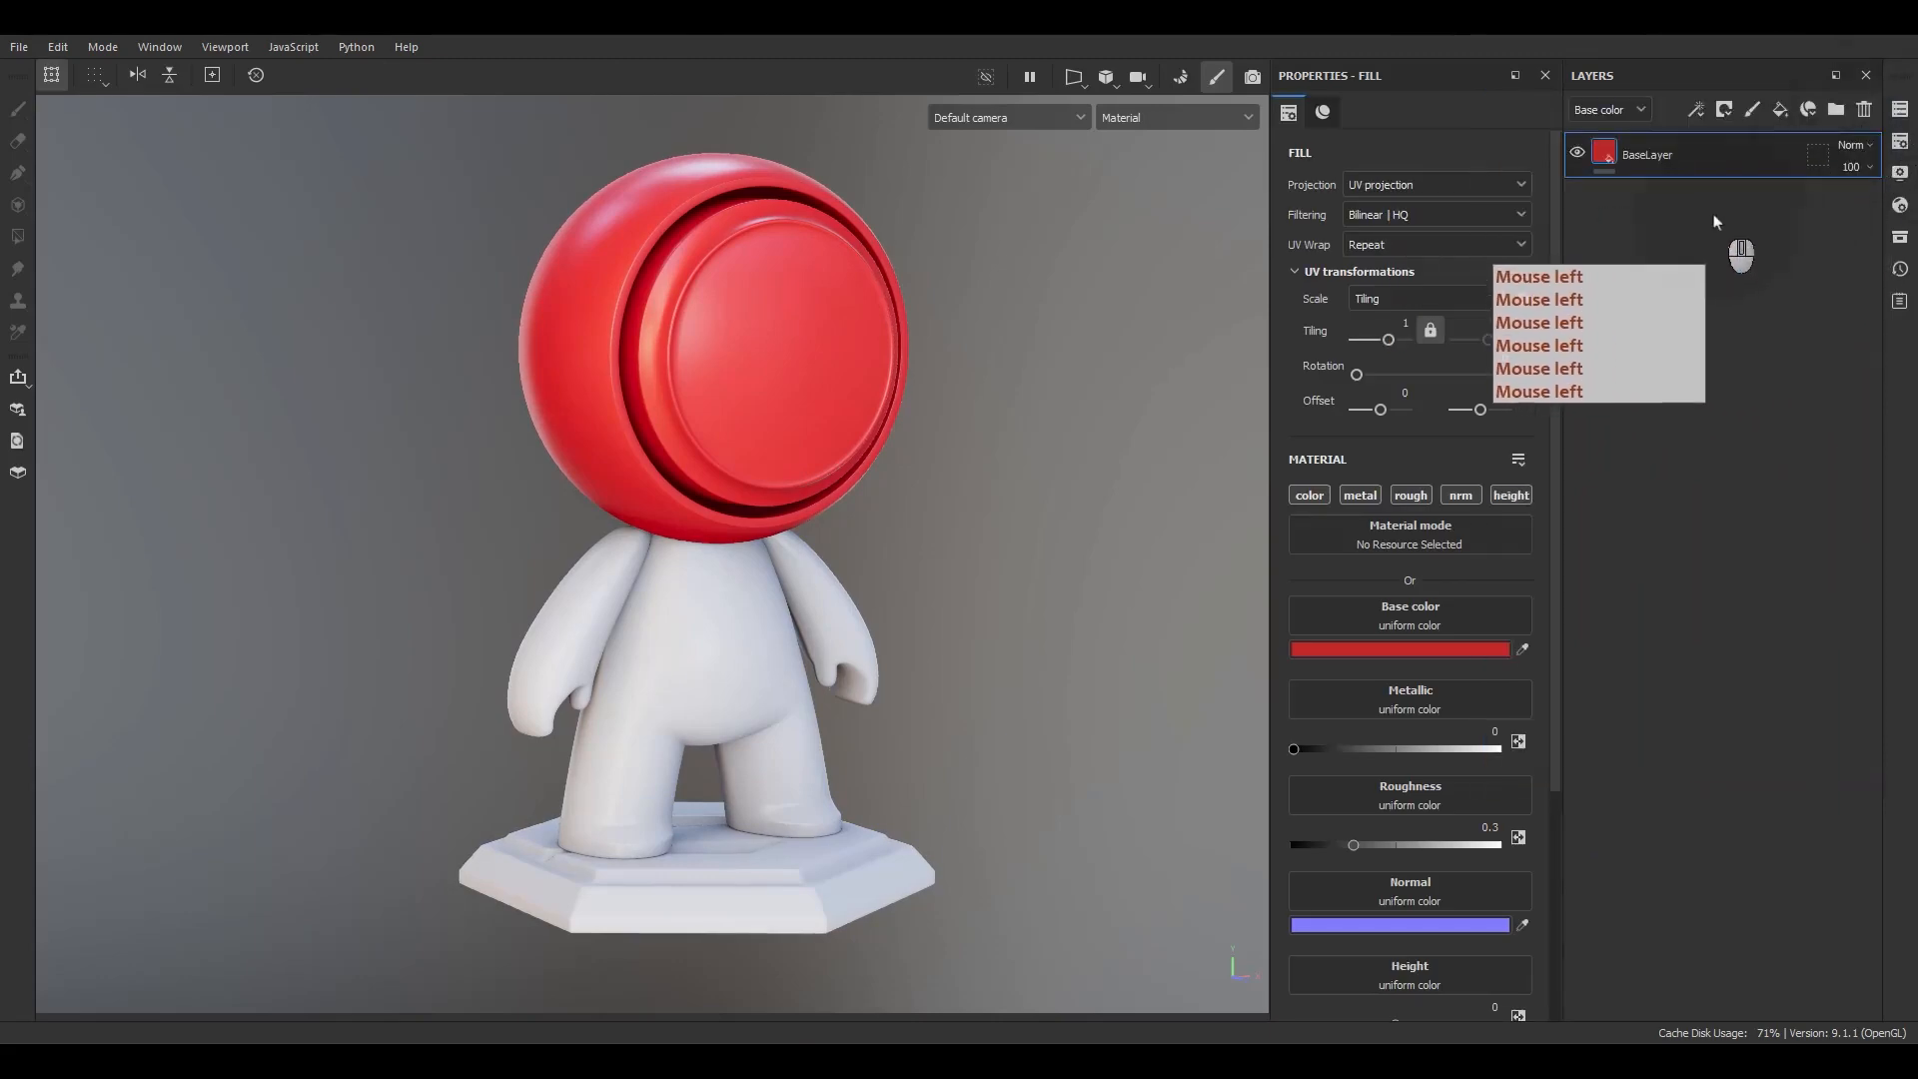
right_click(1688, 158)
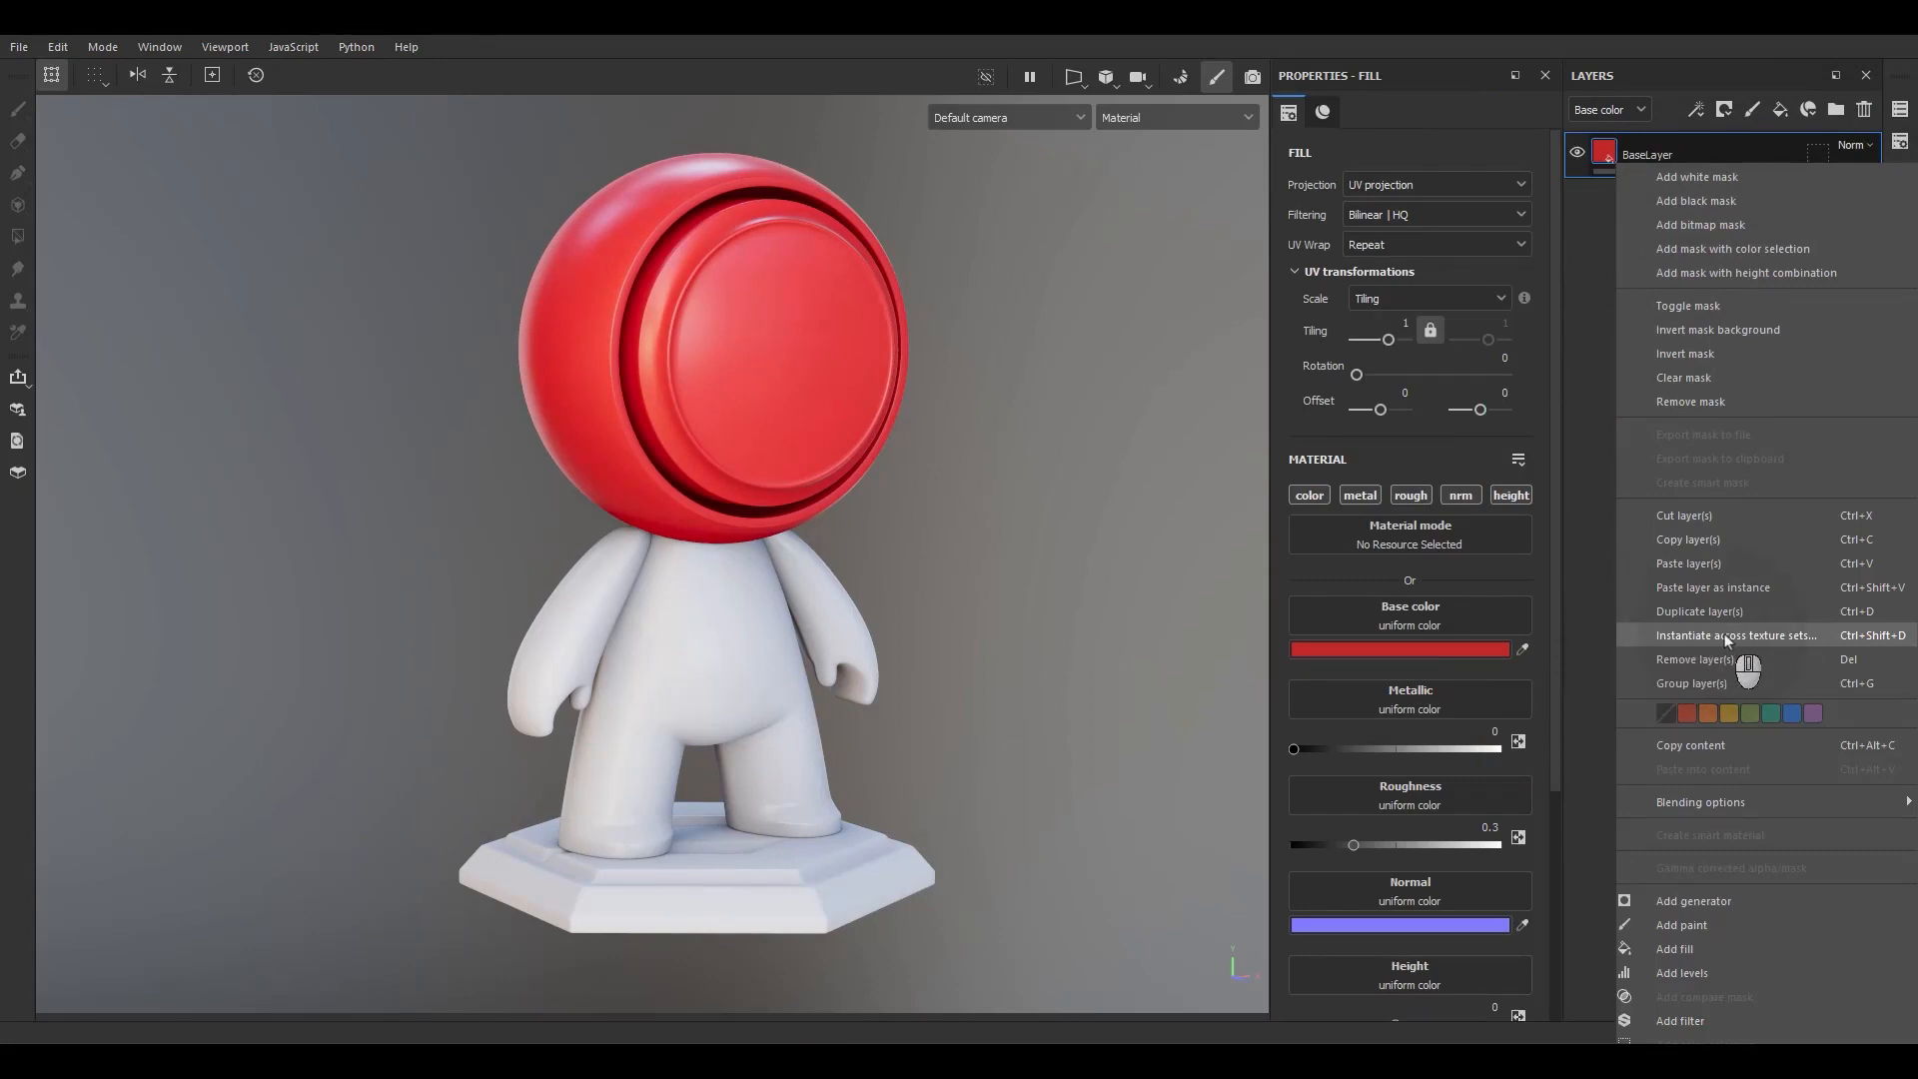
left_click(1573, 465)
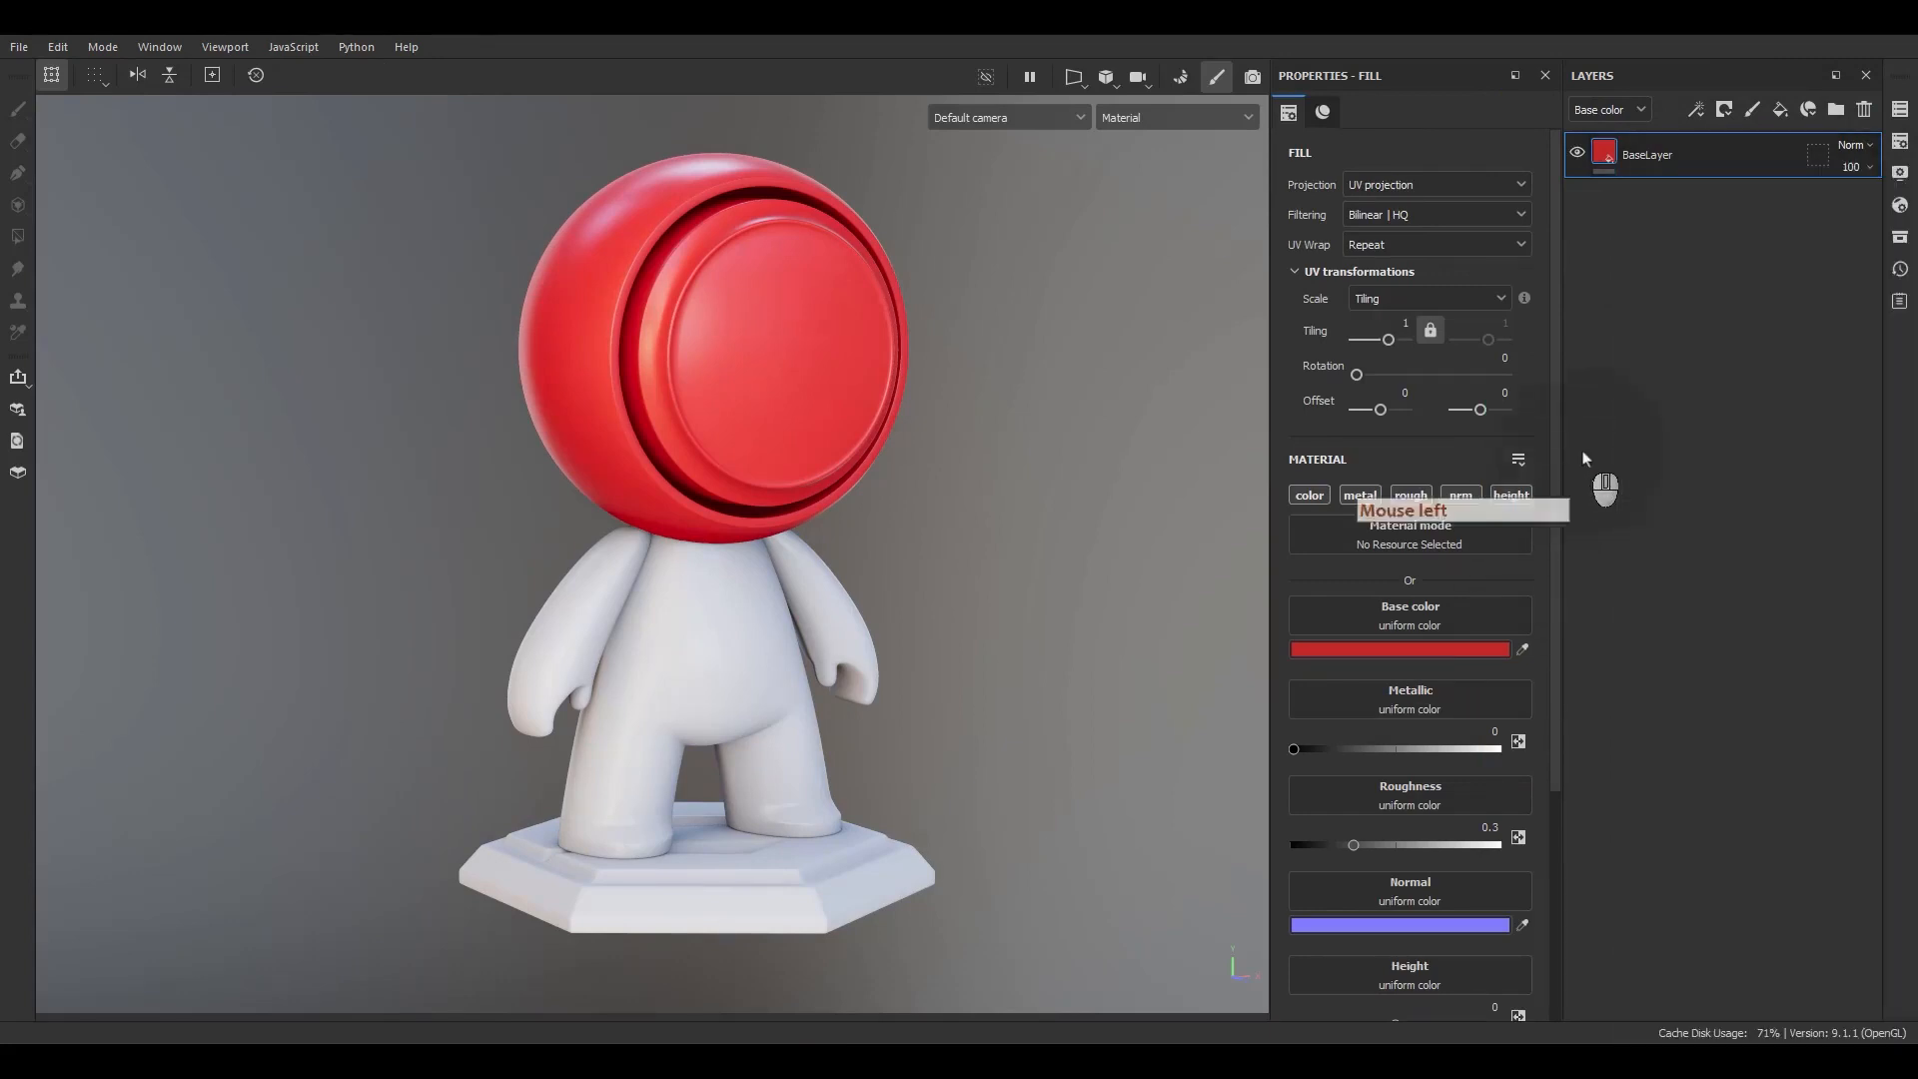
left_click(1662, 175)
key("ctrl+shift+d")
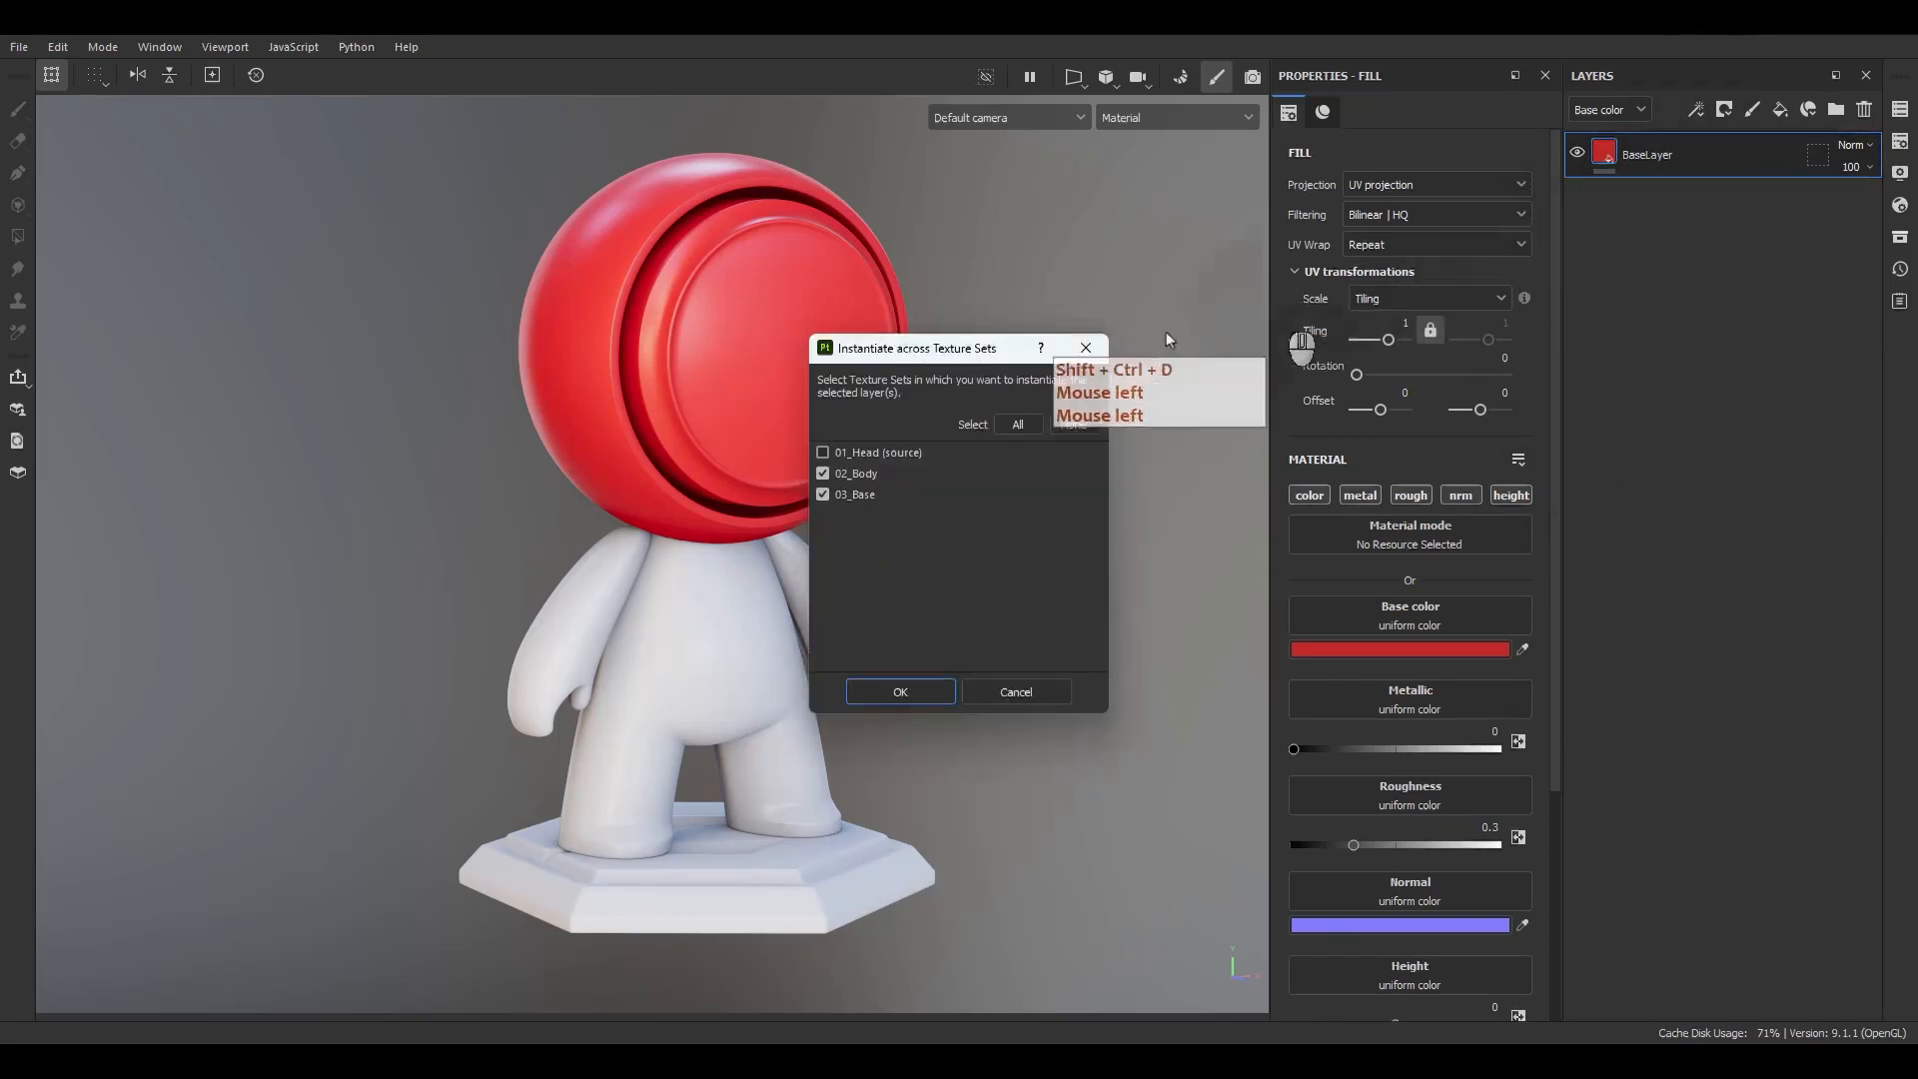
left_click_drag(981, 351, 1451, 250)
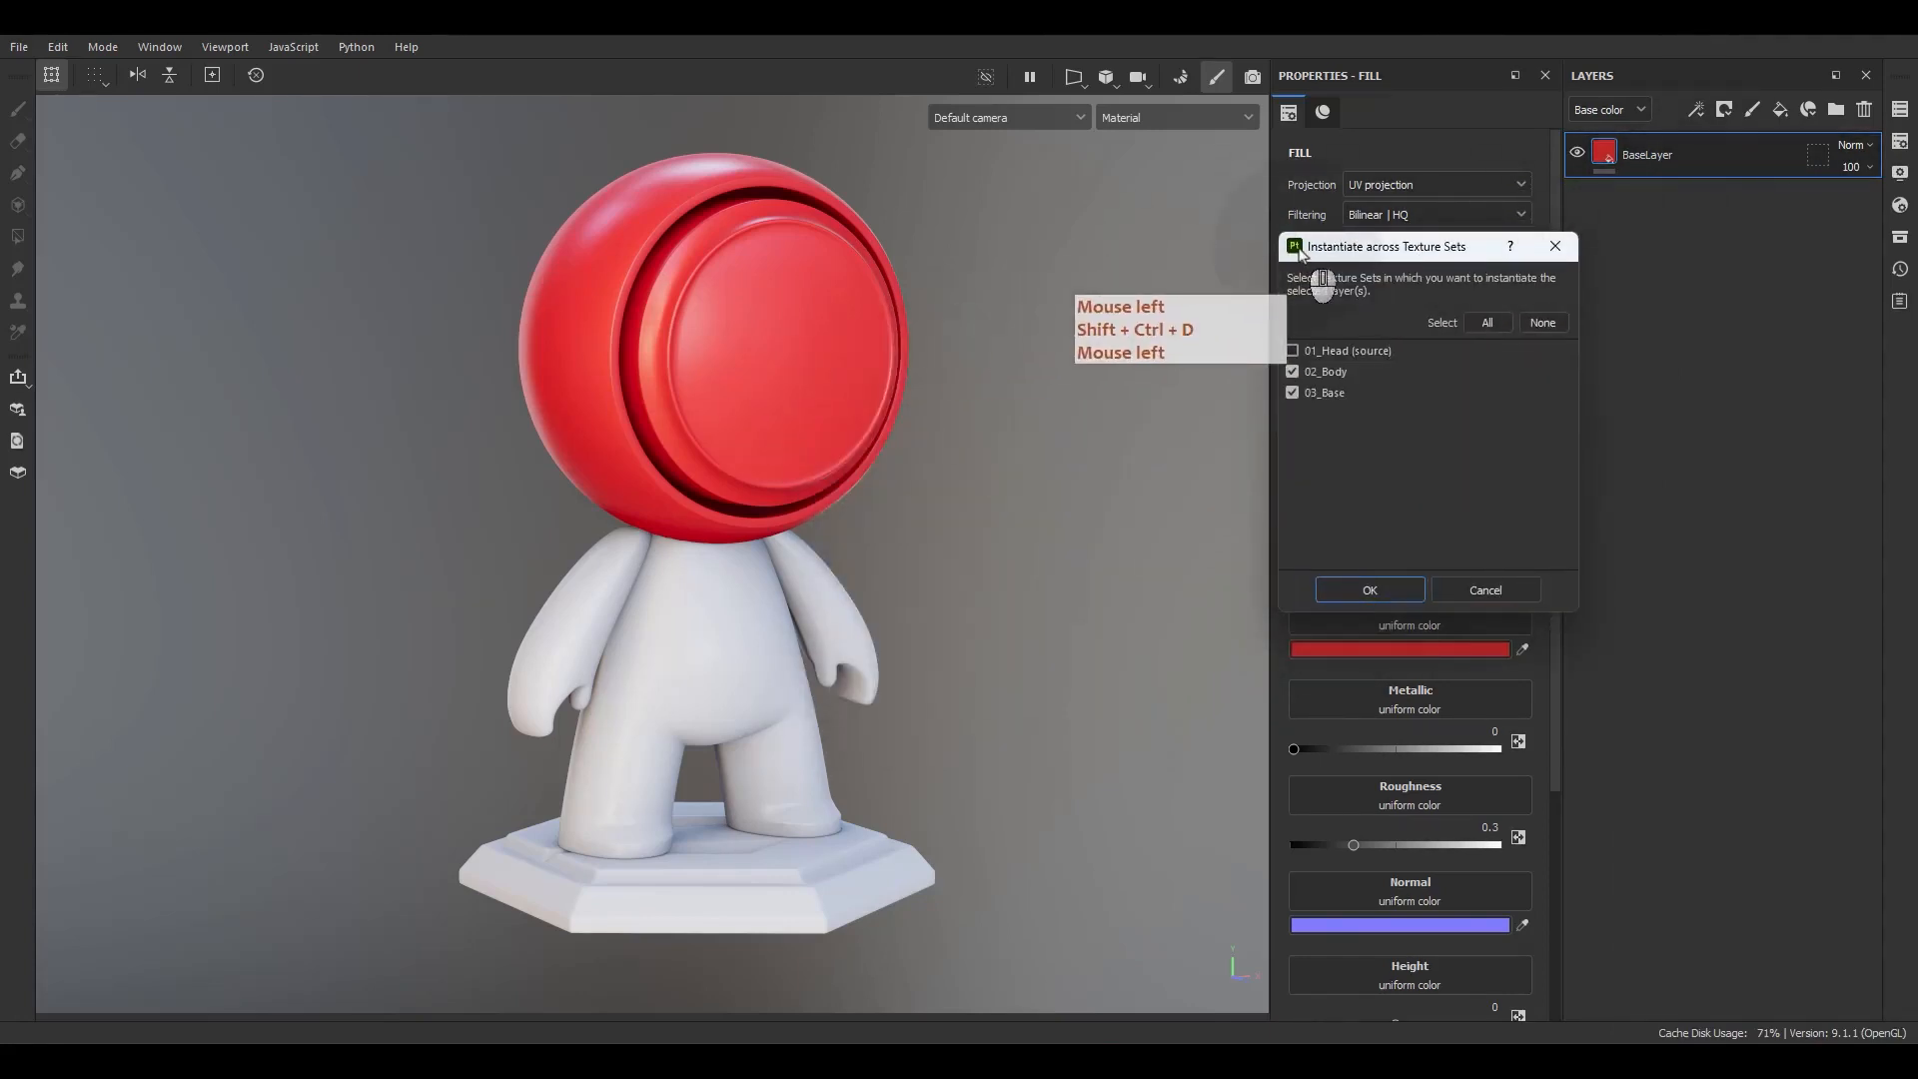
left_click(1303, 370)
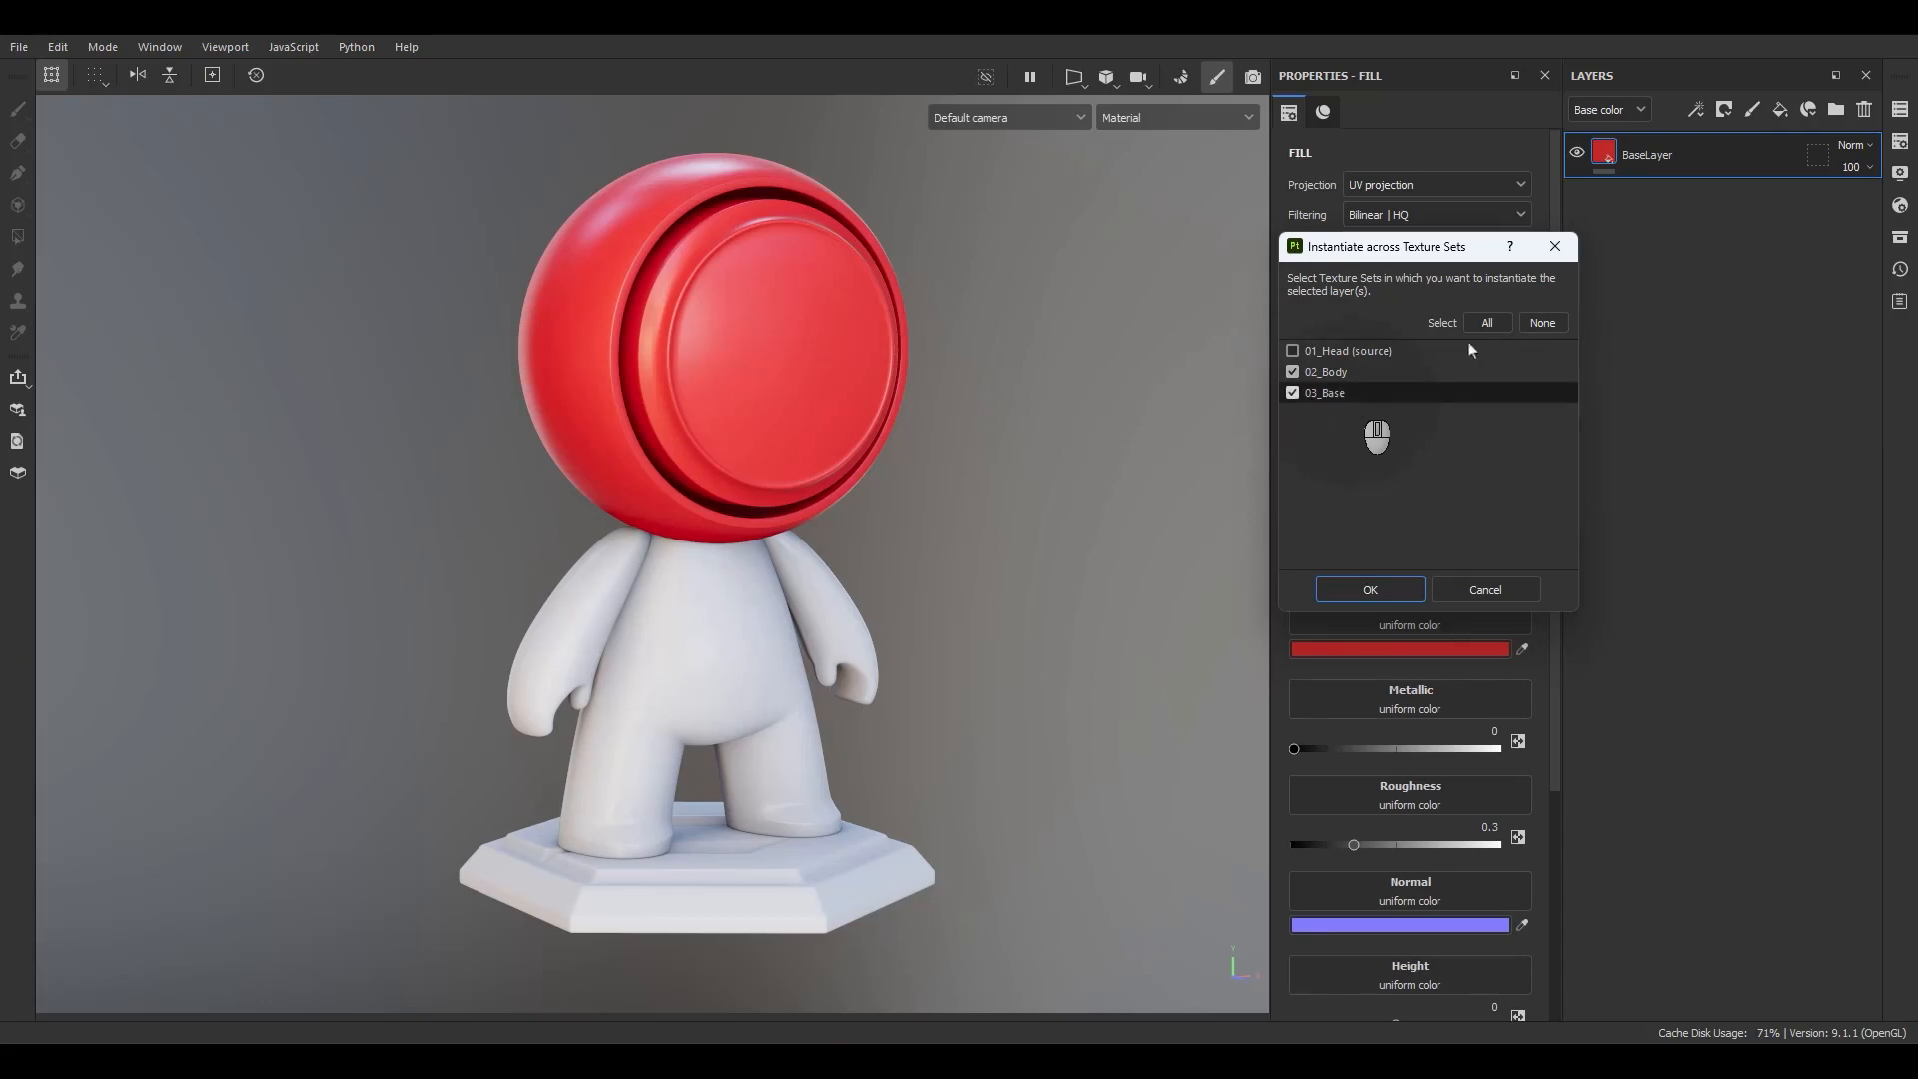
left_click(1334, 597)
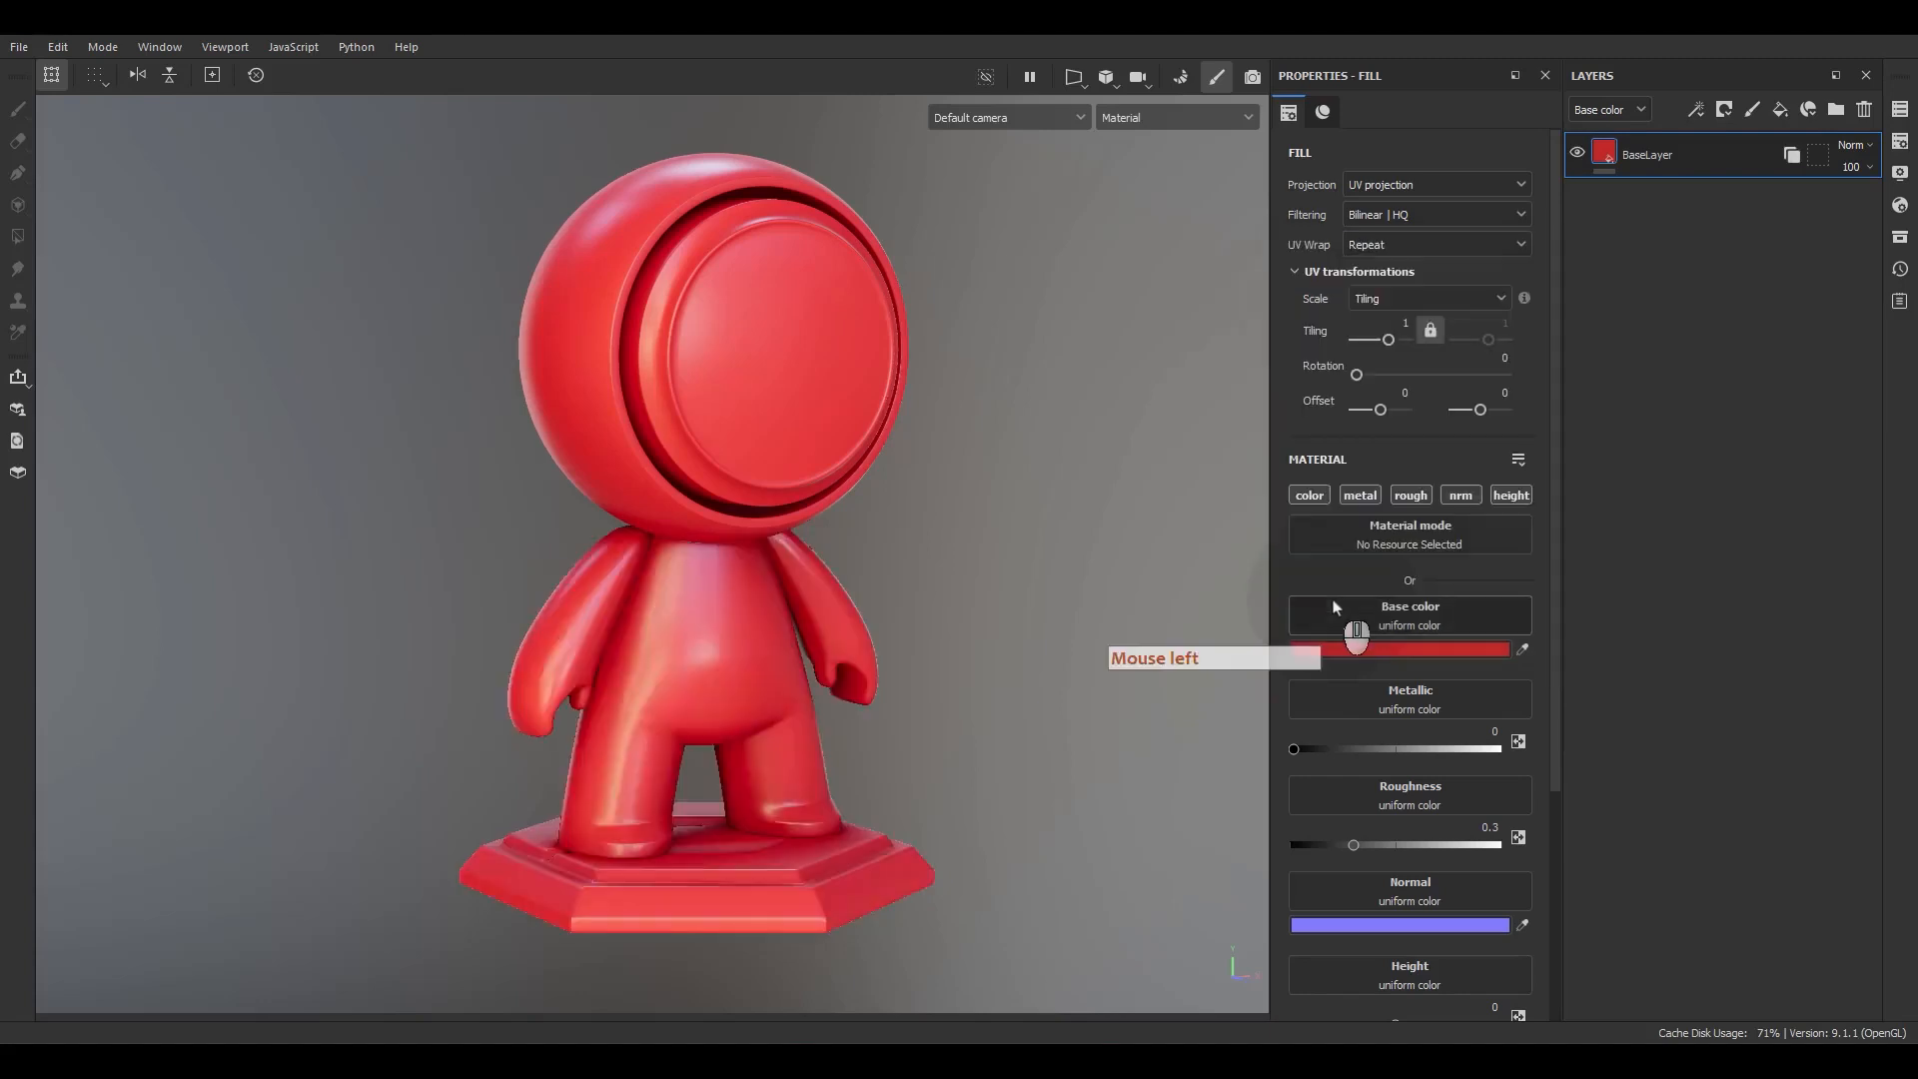
- Change the base color of the instanced BaseLayer in the 01_Head texture set to a dark red
left_click(1883, 136)
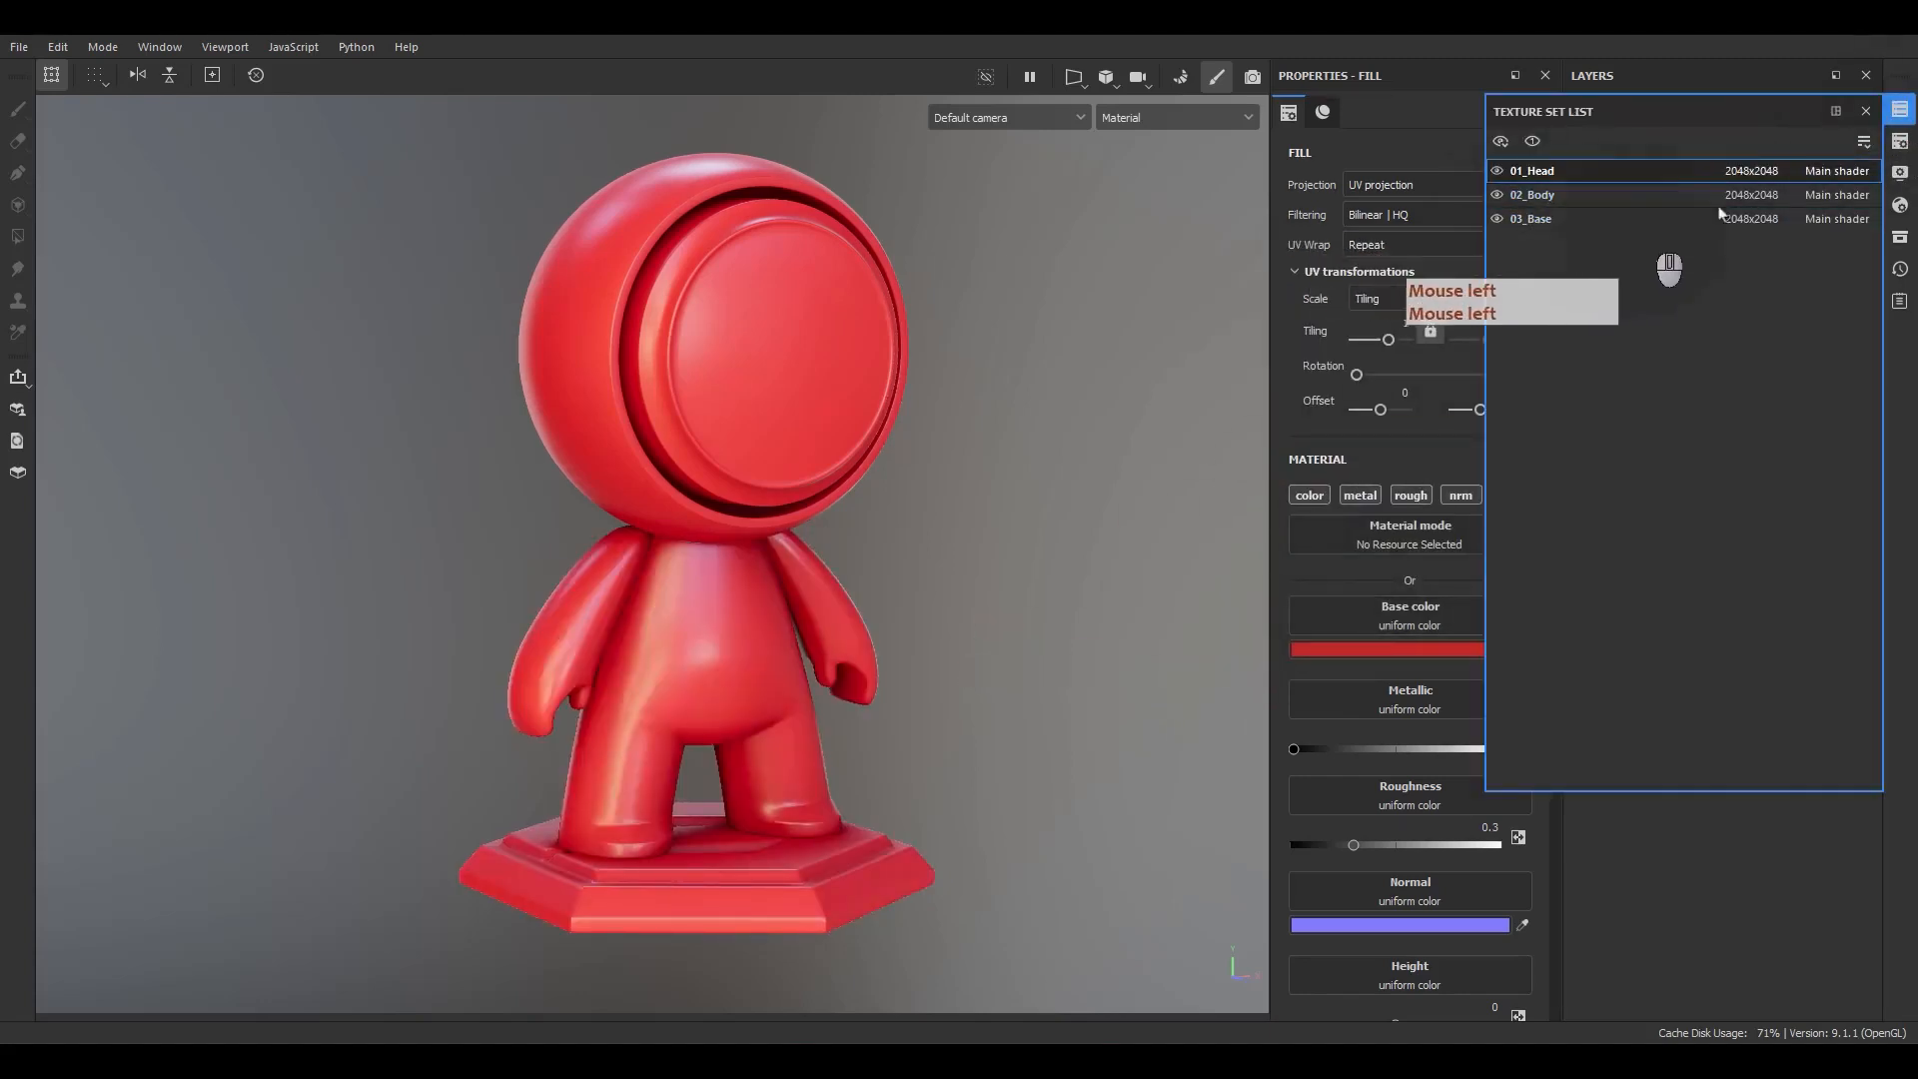
left_click(1864, 112)
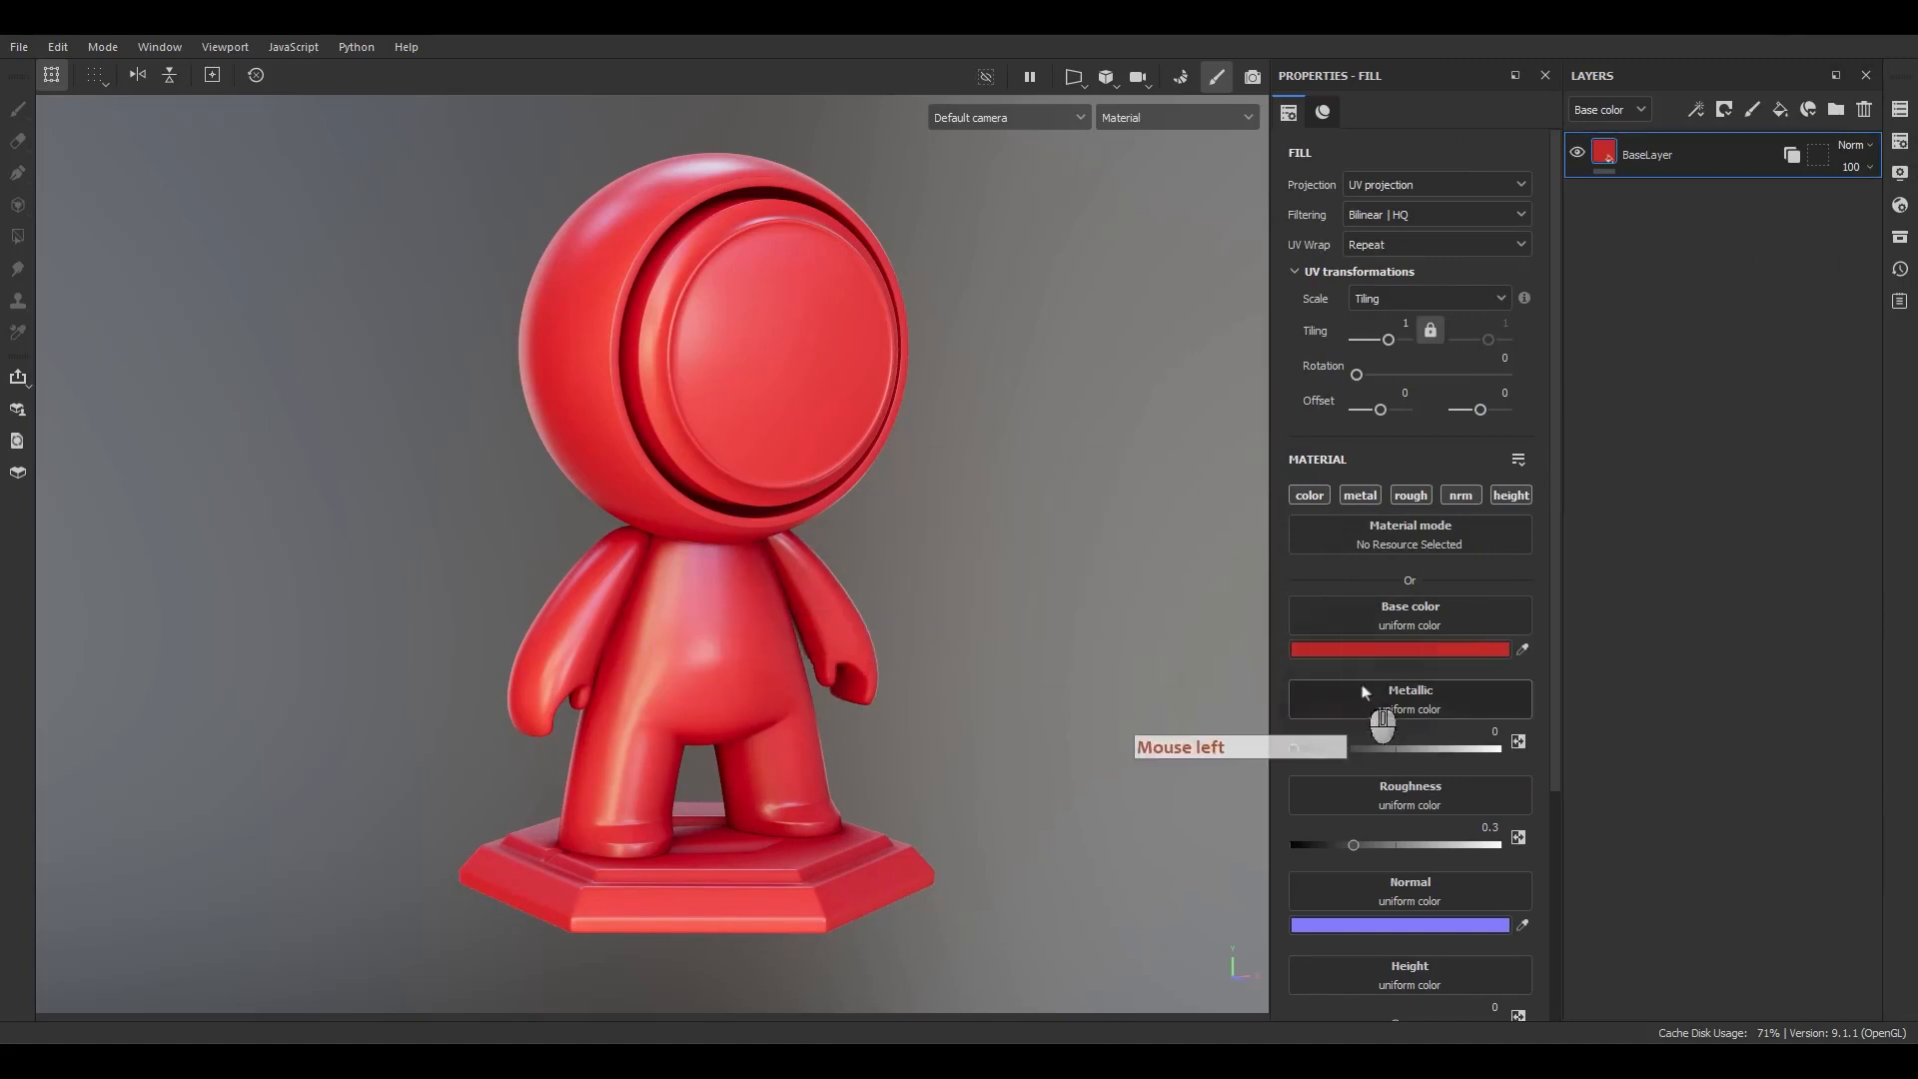
left_click(1374, 649)
left_click(1434, 750)
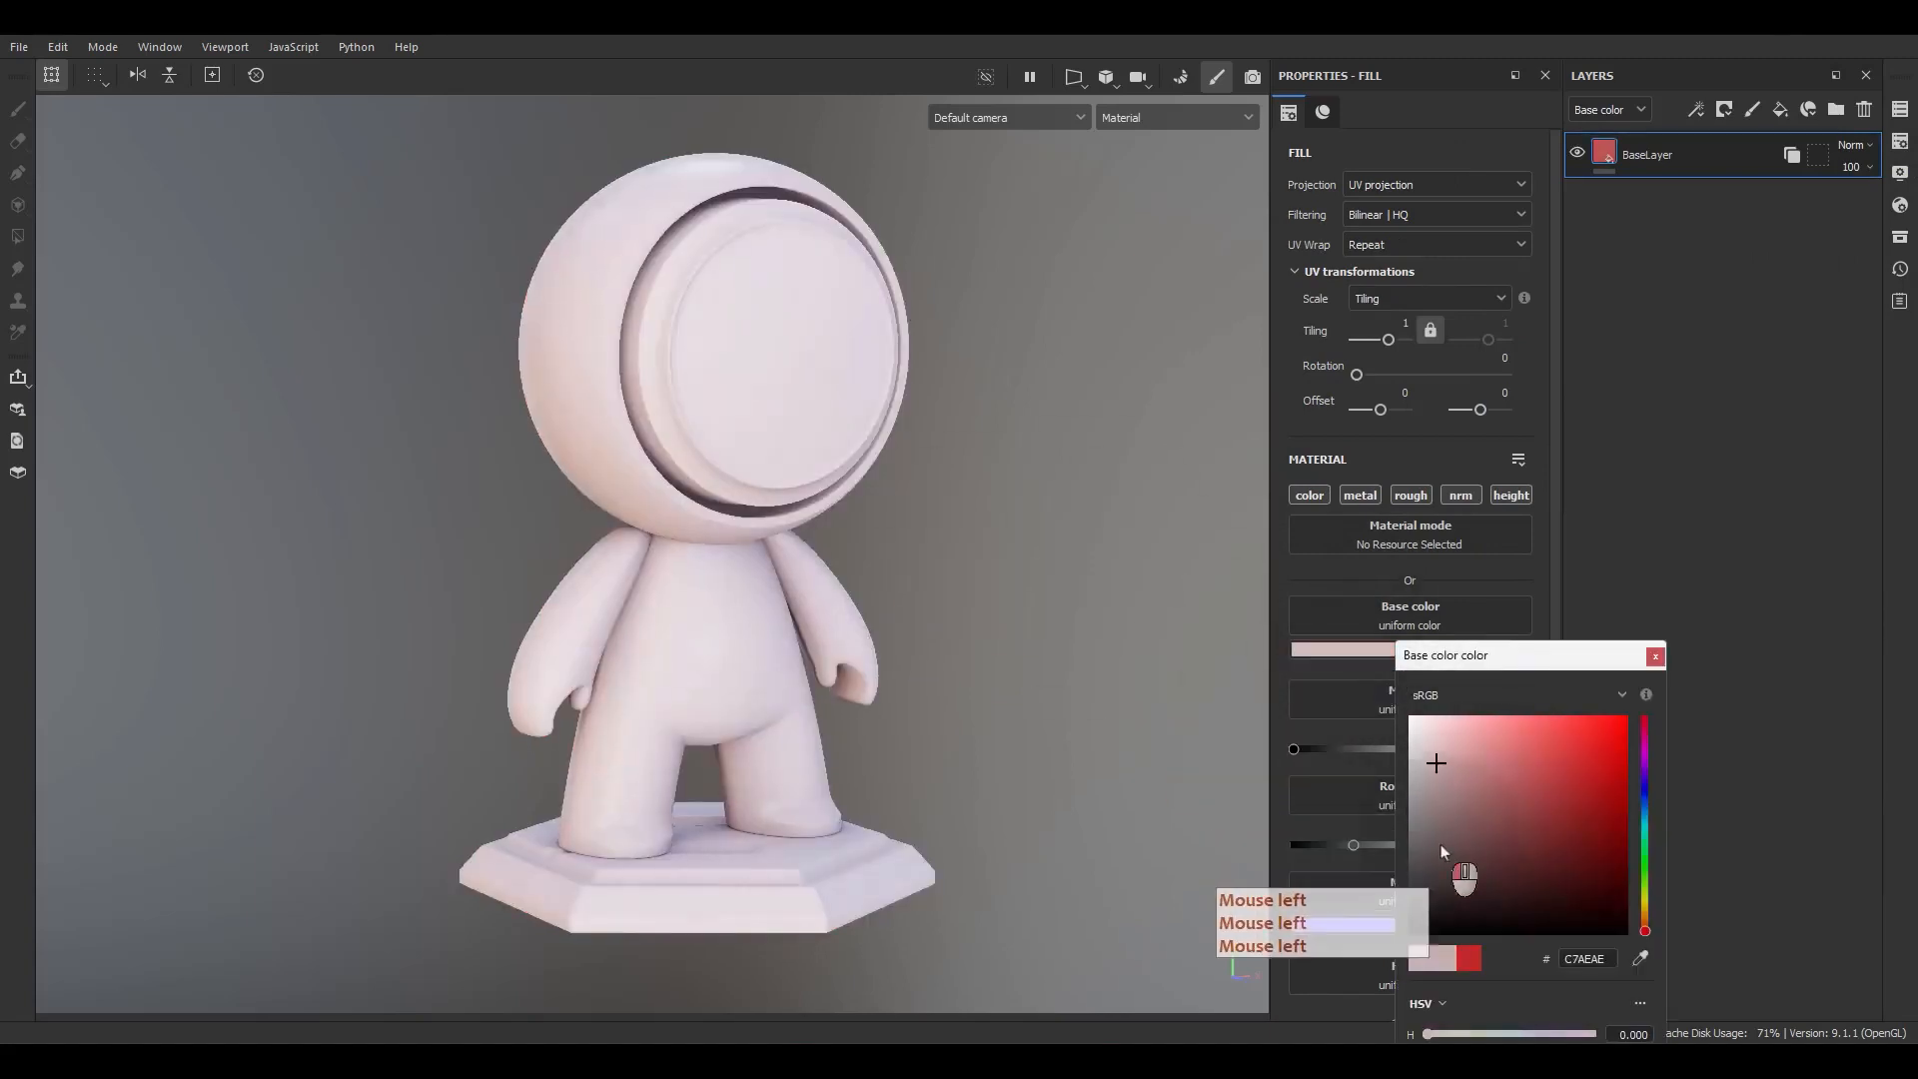
left_click(1496, 825)
left_click(1590, 815)
left_click(1655, 655)
left_click(1664, 160)
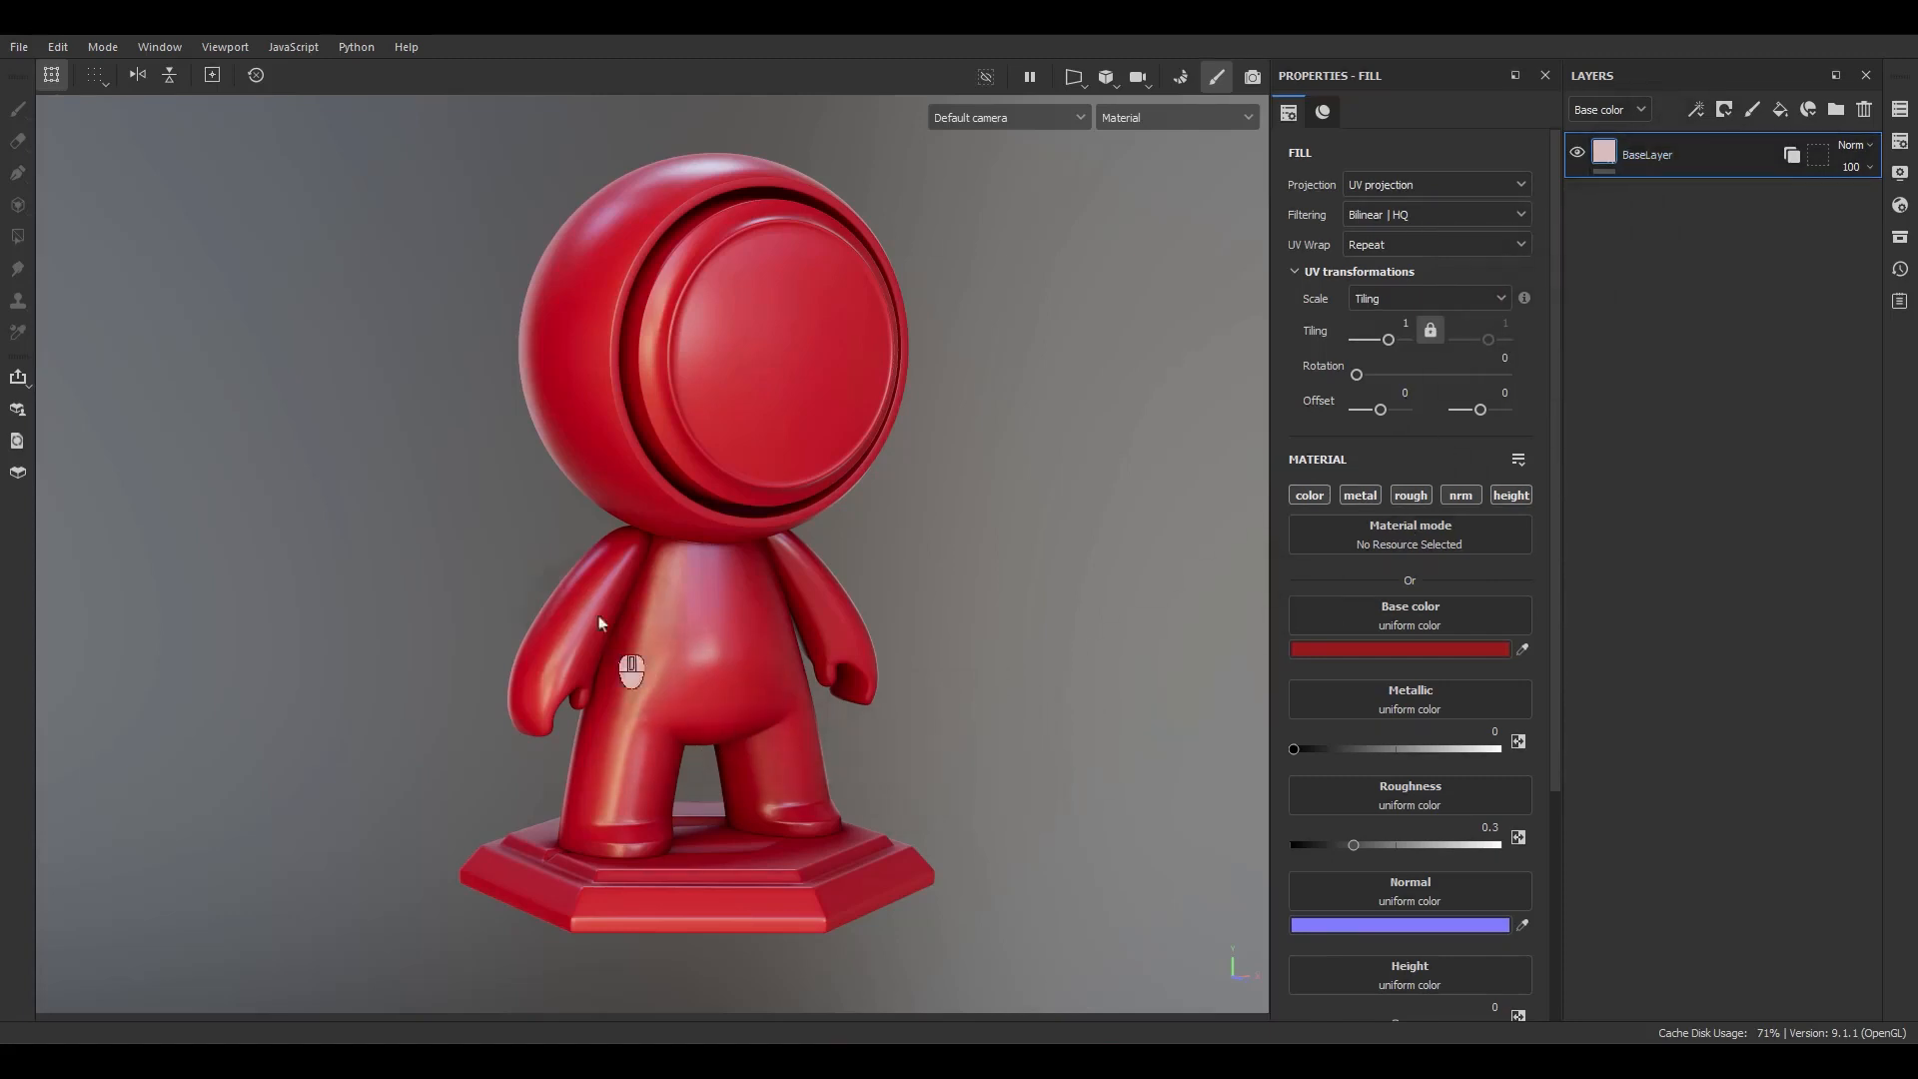
- Change the base color of the instanced BaseLayer to a pale blue
left_click(1468, 649)
left_click(1467, 767)
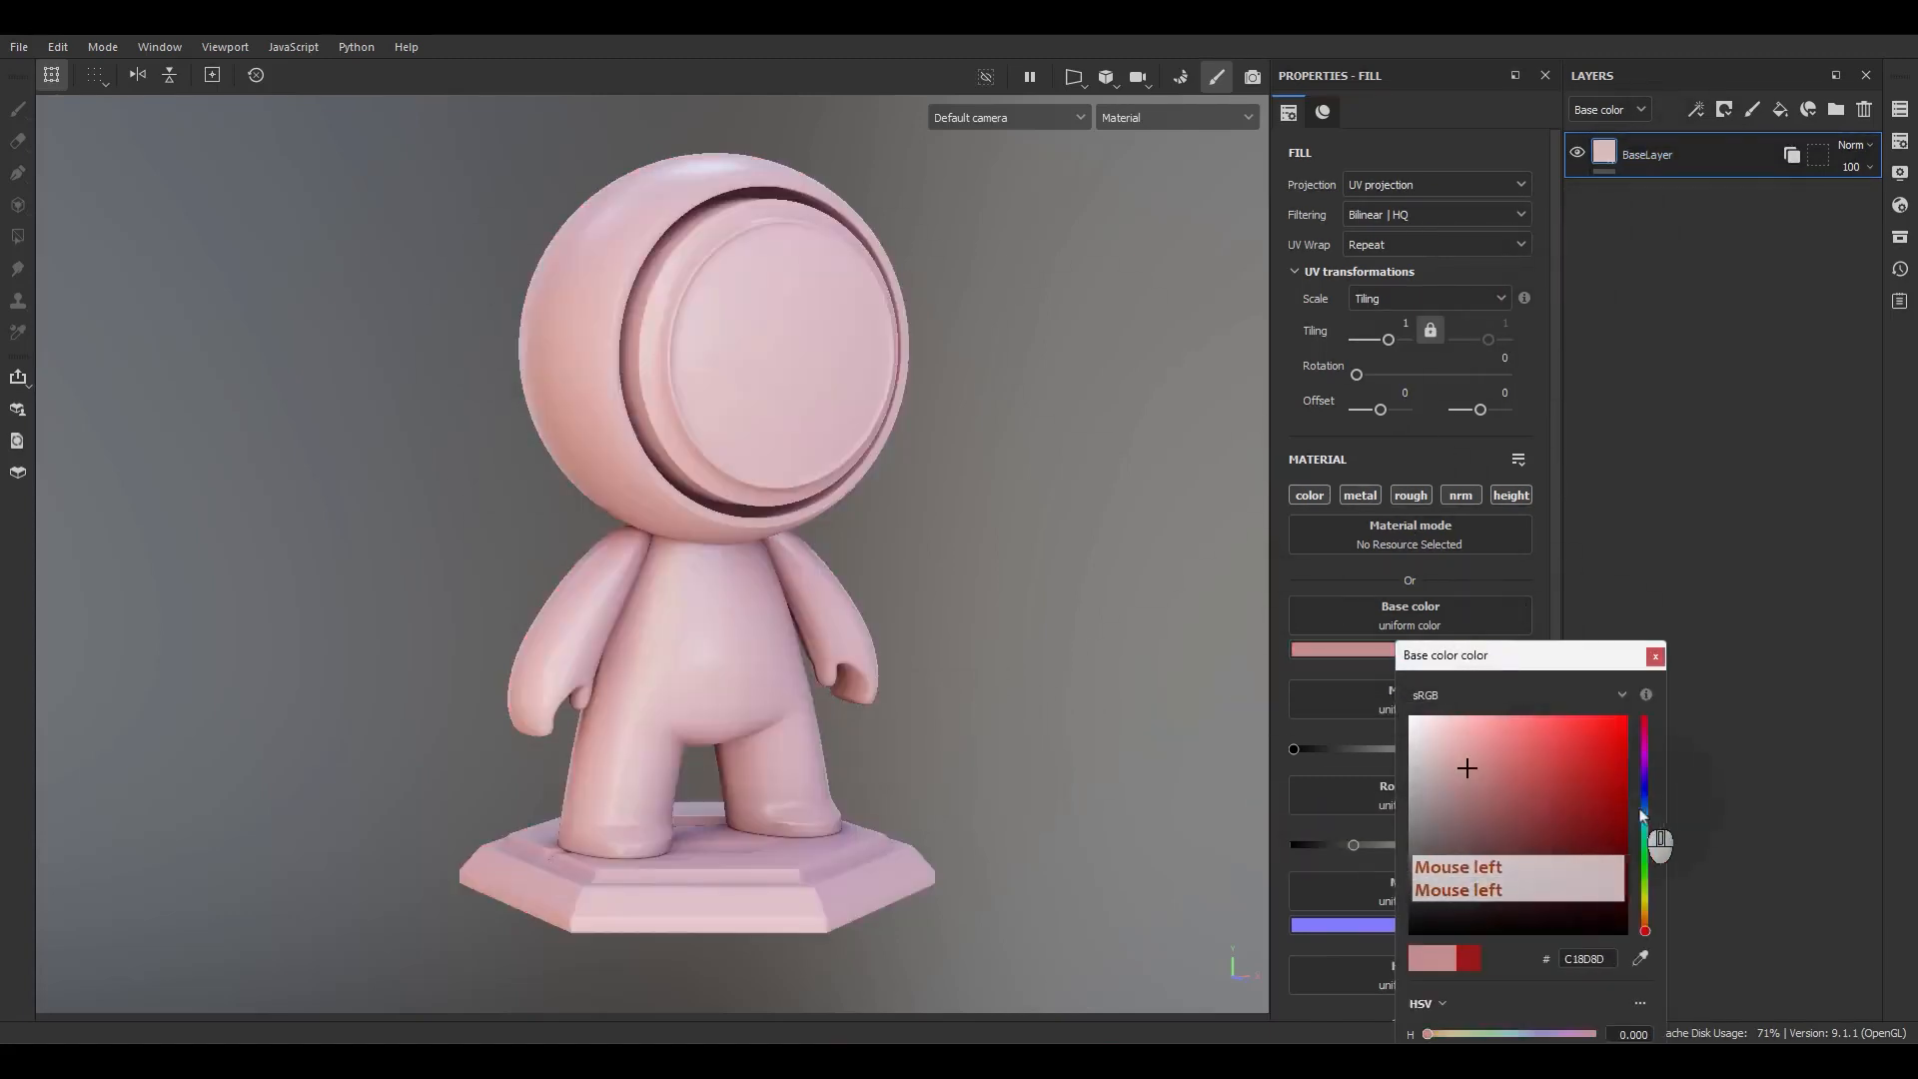
left_click(1643, 815)
left_click(1655, 656)
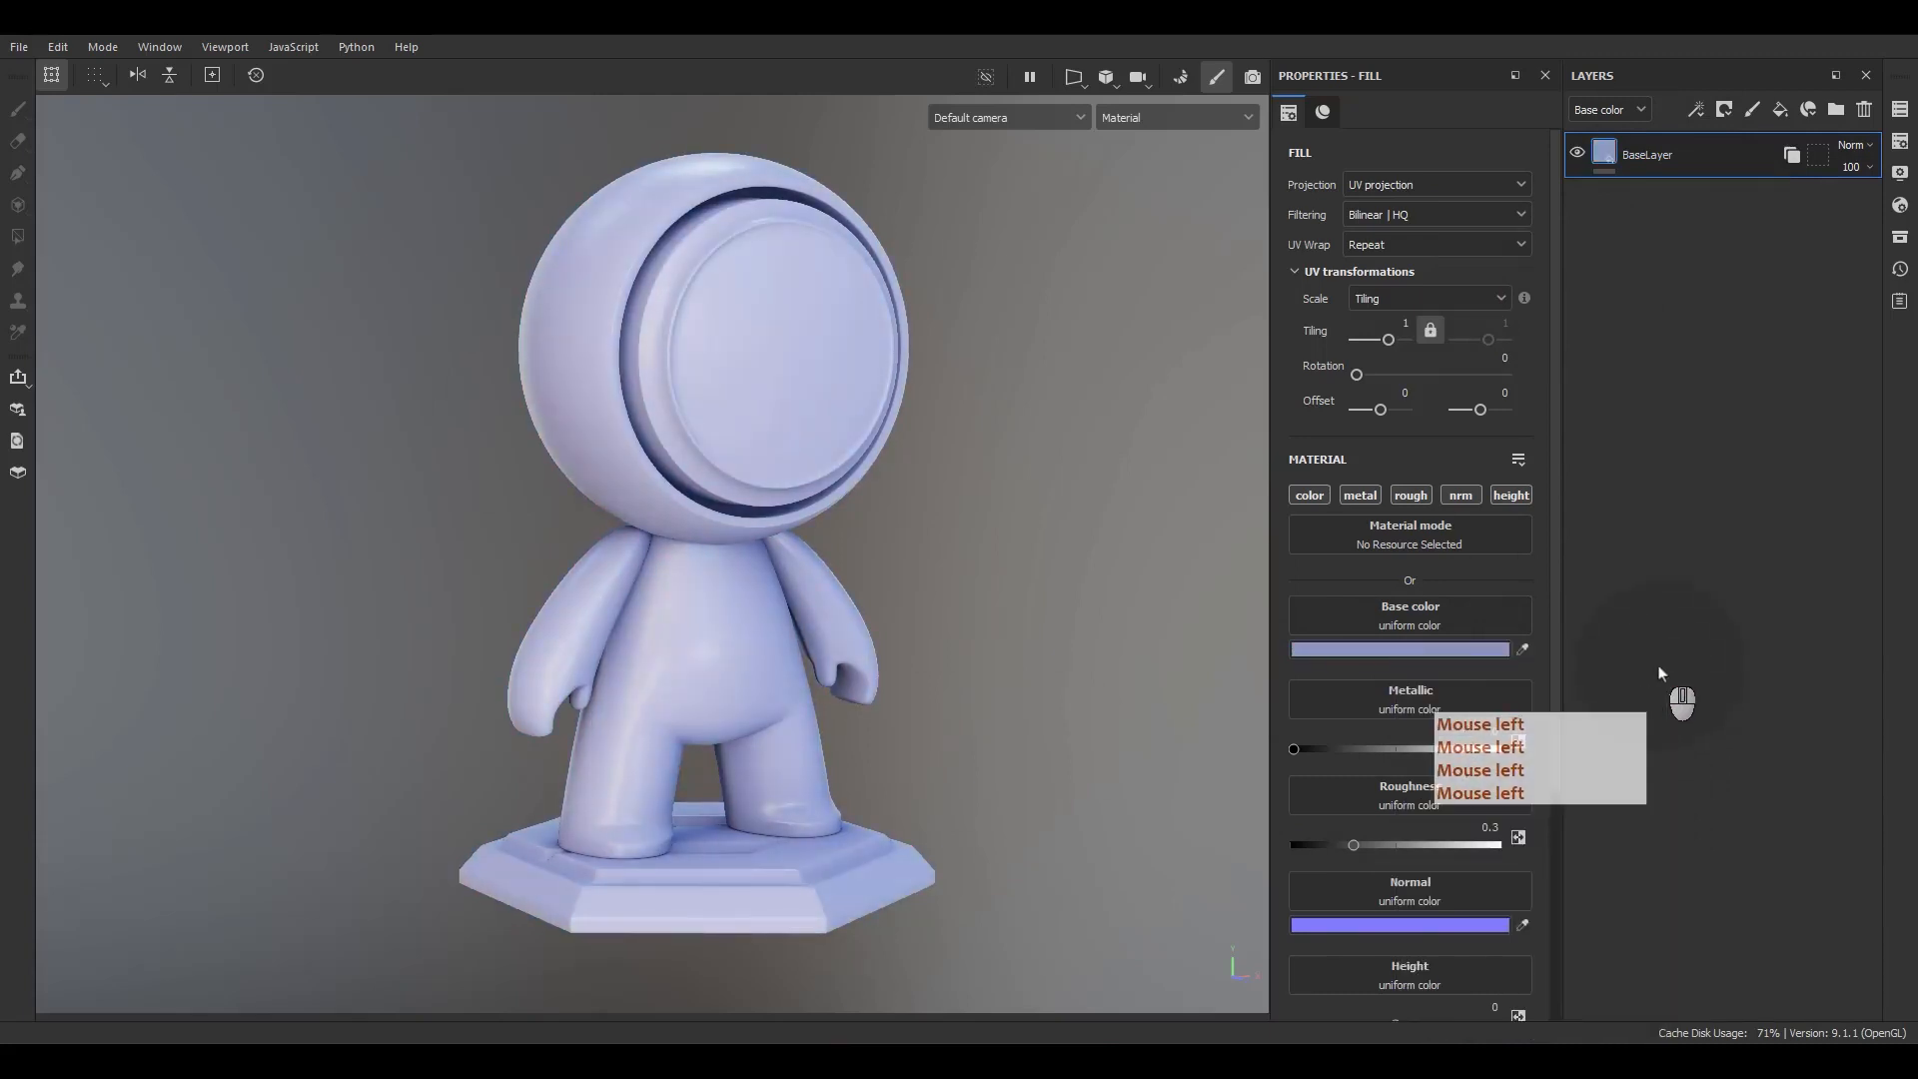
- Add a paint layer and the Bone Stylized smart material to 01_Head, and instantiate Bone Stylized across 02_Body and 03_Base
left_click(1749, 114)
left_click(1813, 117)
left_click(1750, 183)
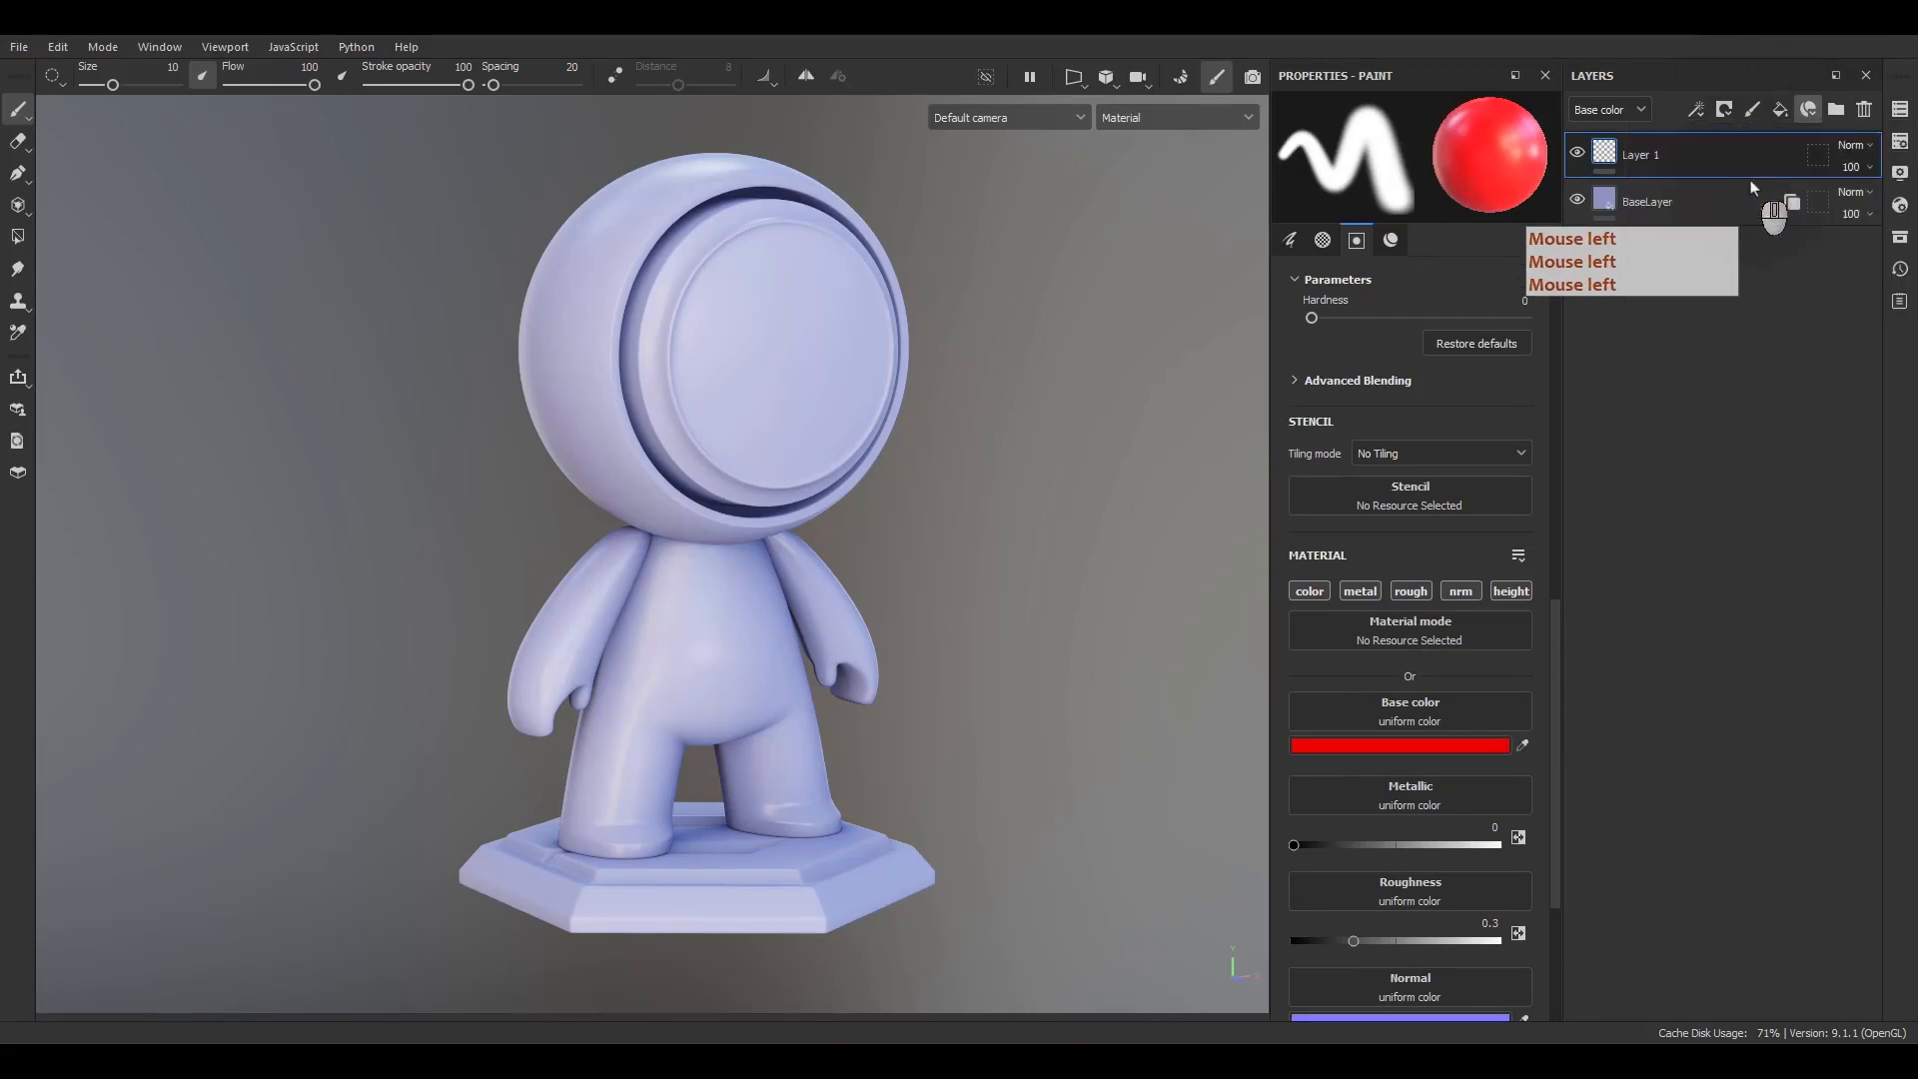
right_click(1688, 155)
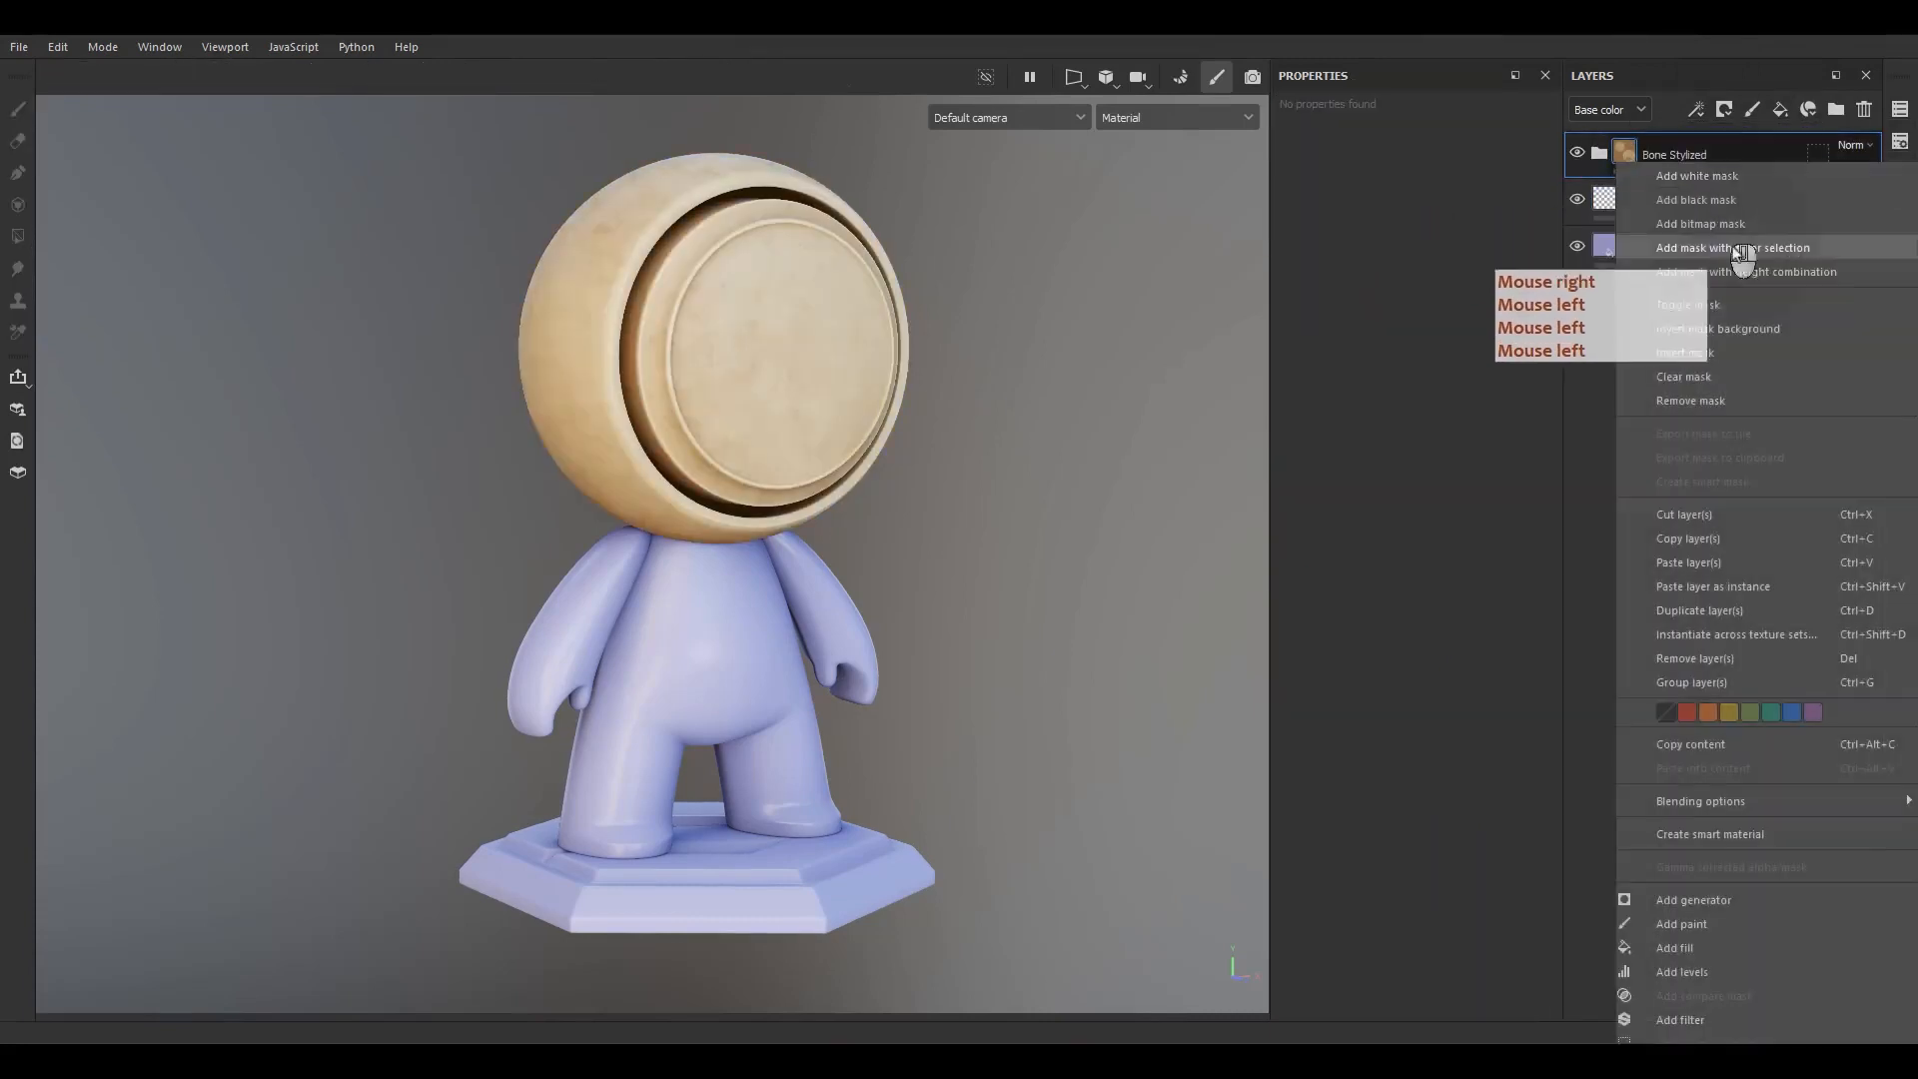
left_click(1677, 635)
left_click(905, 691)
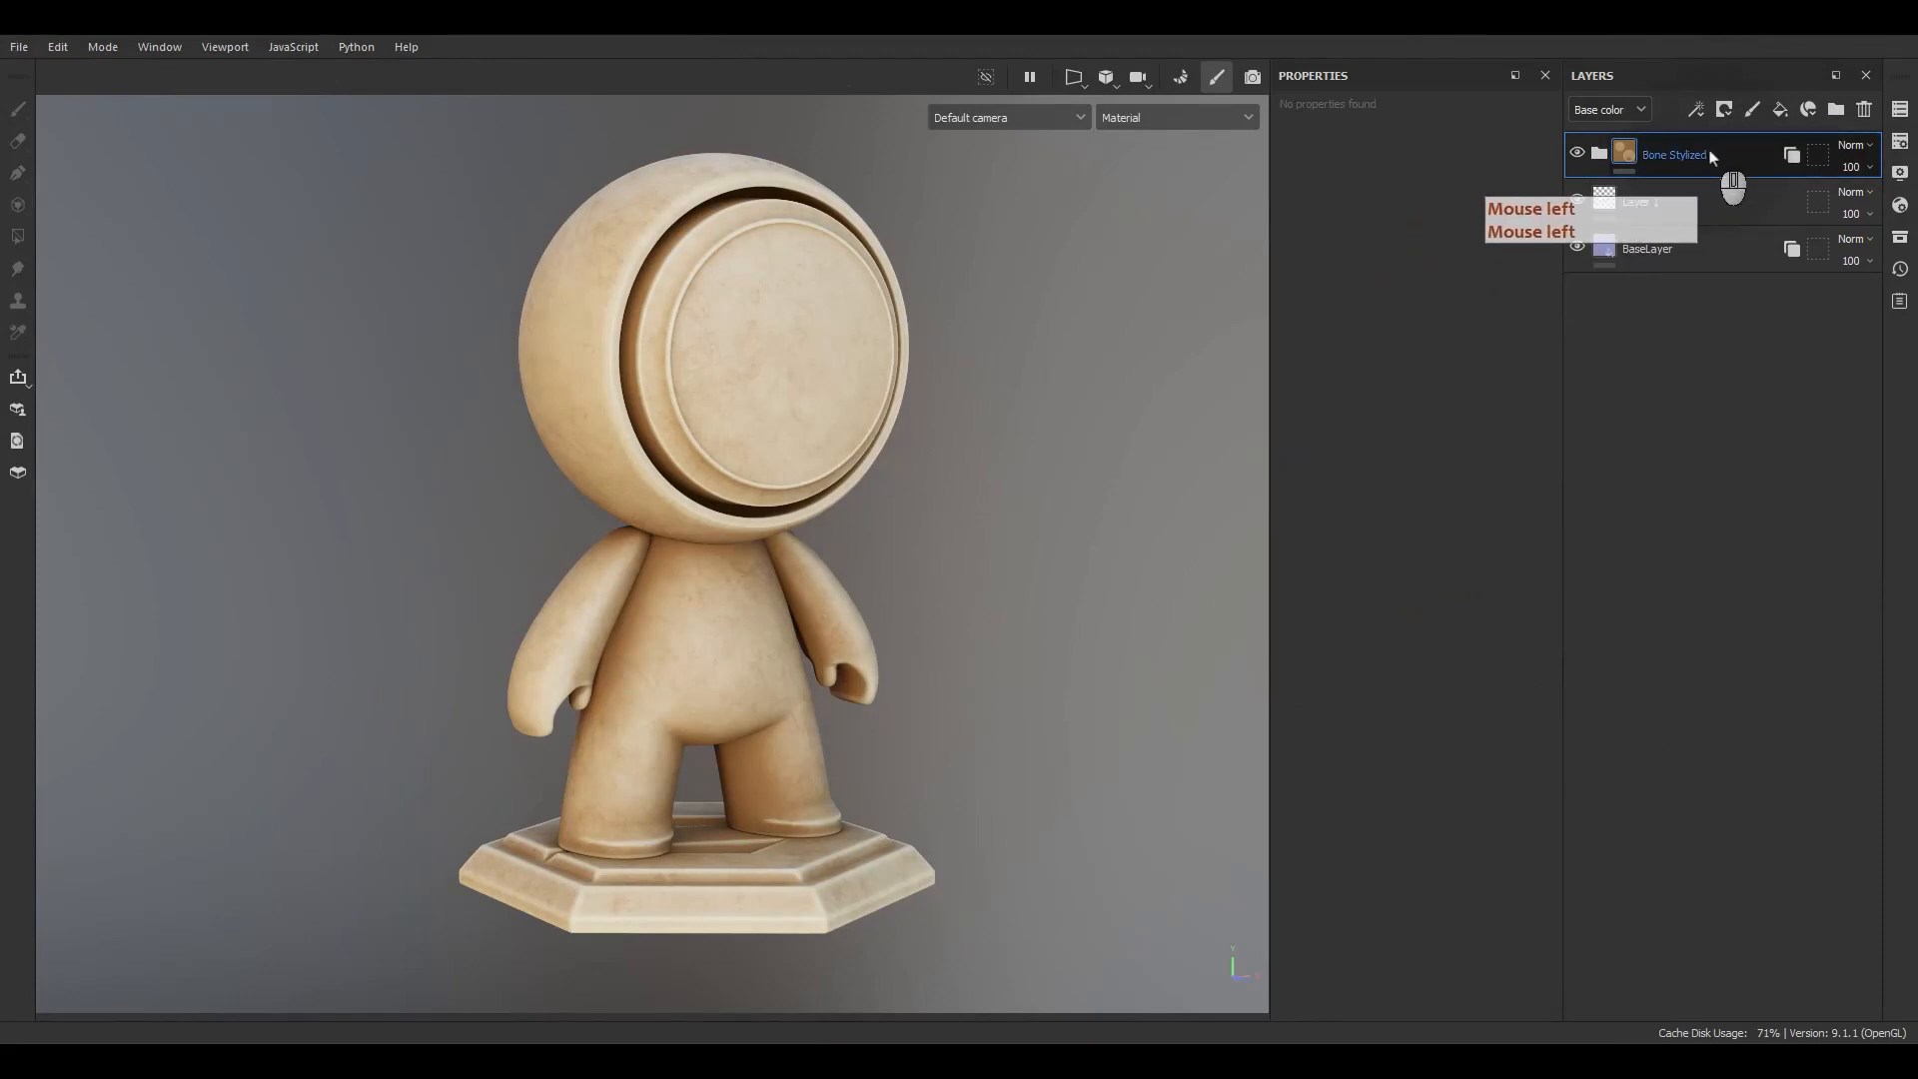
- Delete the Bone Stylized group and Layer 1 from the 01_Head texture set
left_click(1677, 214)
left_click(1685, 213, "shift")
left_click(1864, 112)
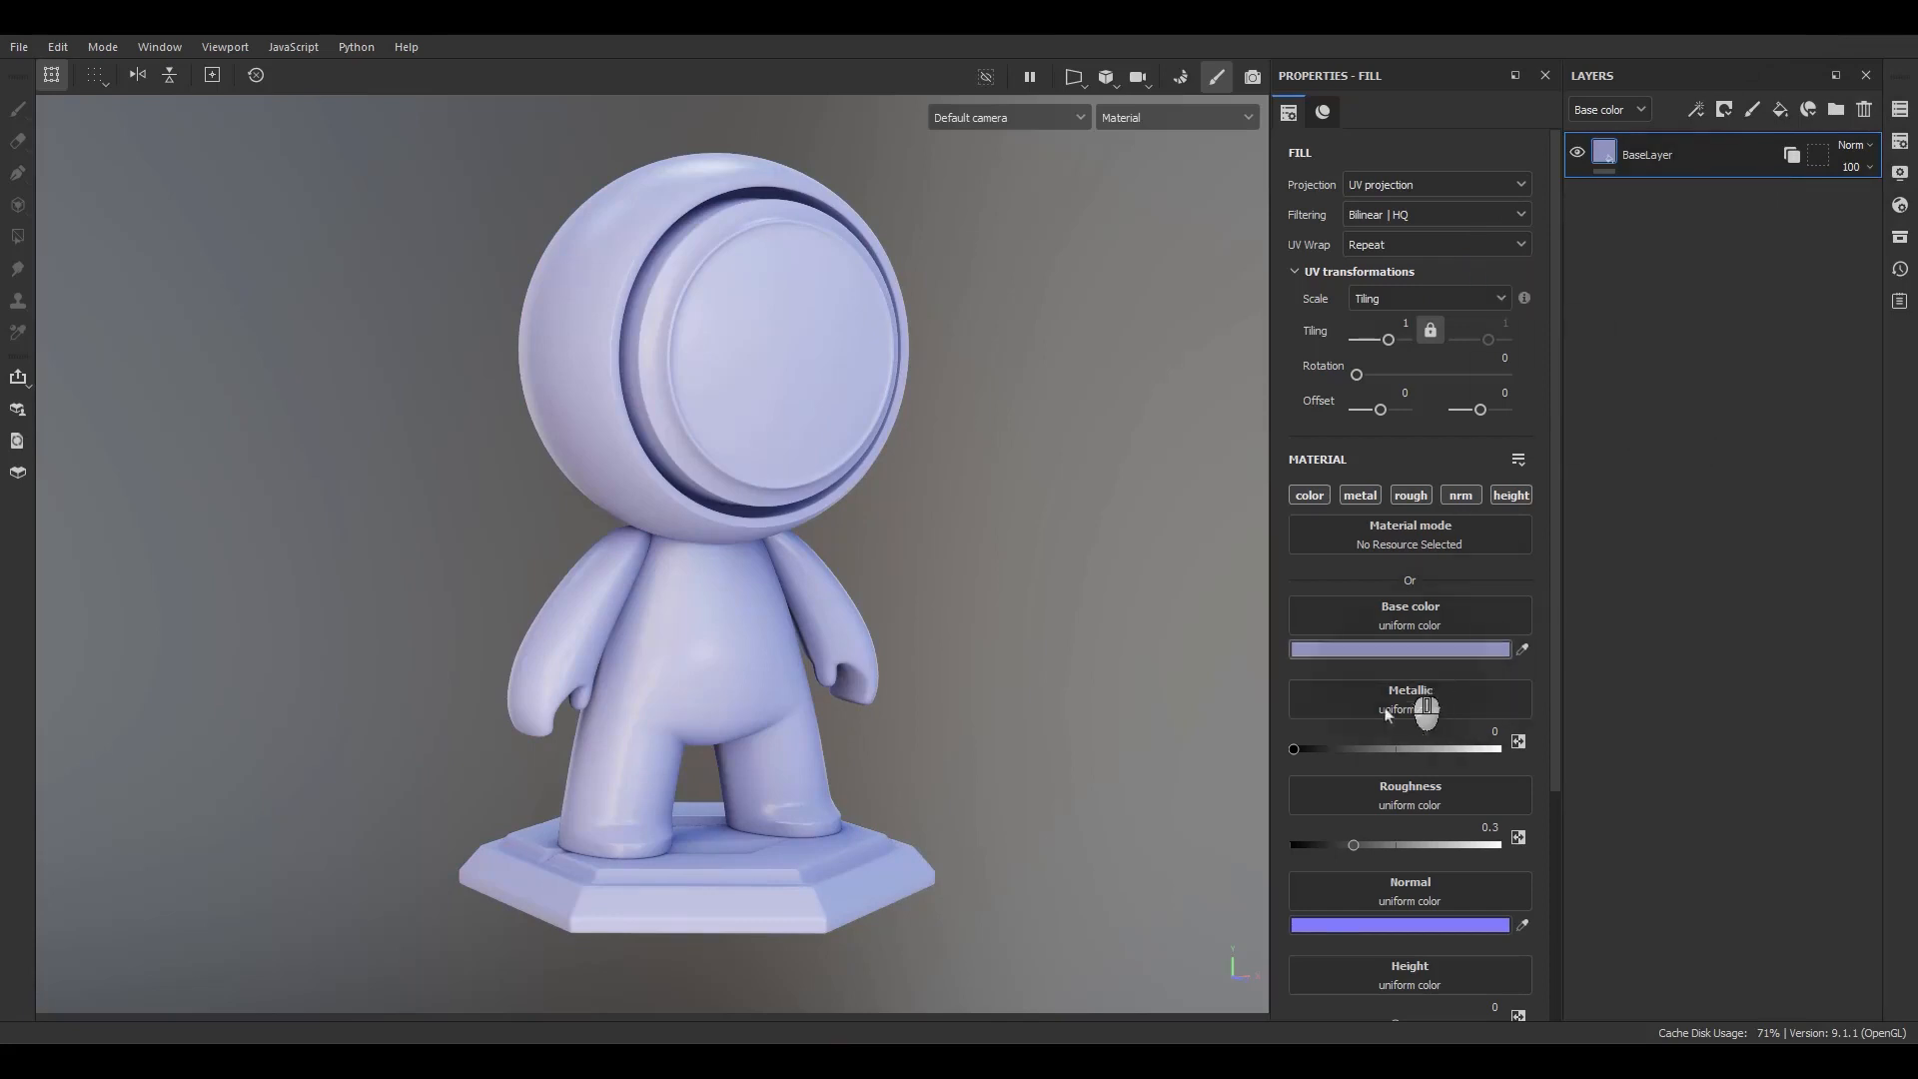
- Set the base color of the instanced BaseLayer to the dark grey 545454
left_click(1398, 649)
left_click(1410, 860)
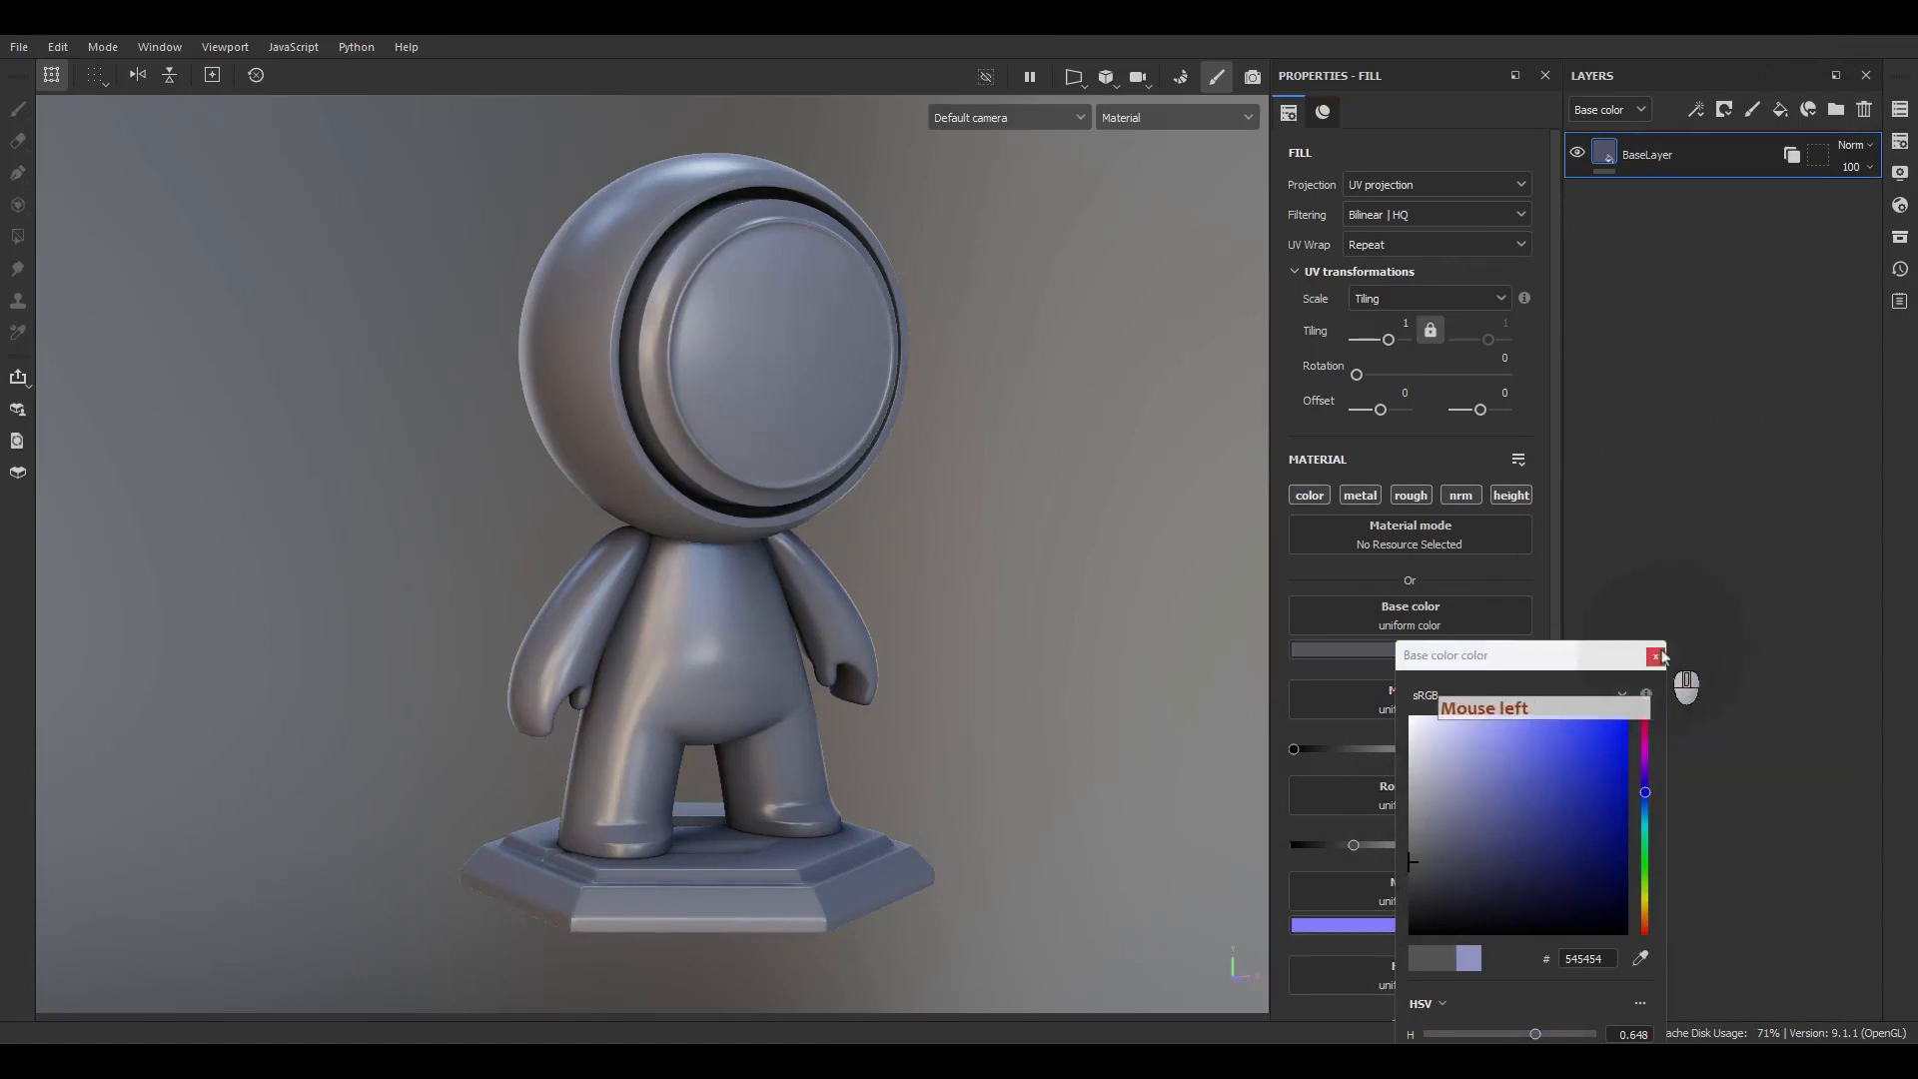
left_click(1655, 656)
- Add a paint layer above BaseLayer in the 01_Head texture set and name it Paint_Test
middle_click_drag(821, 524, 909, 647, "alt")
left_click_drag(909, 648, 890, 541, "alt")
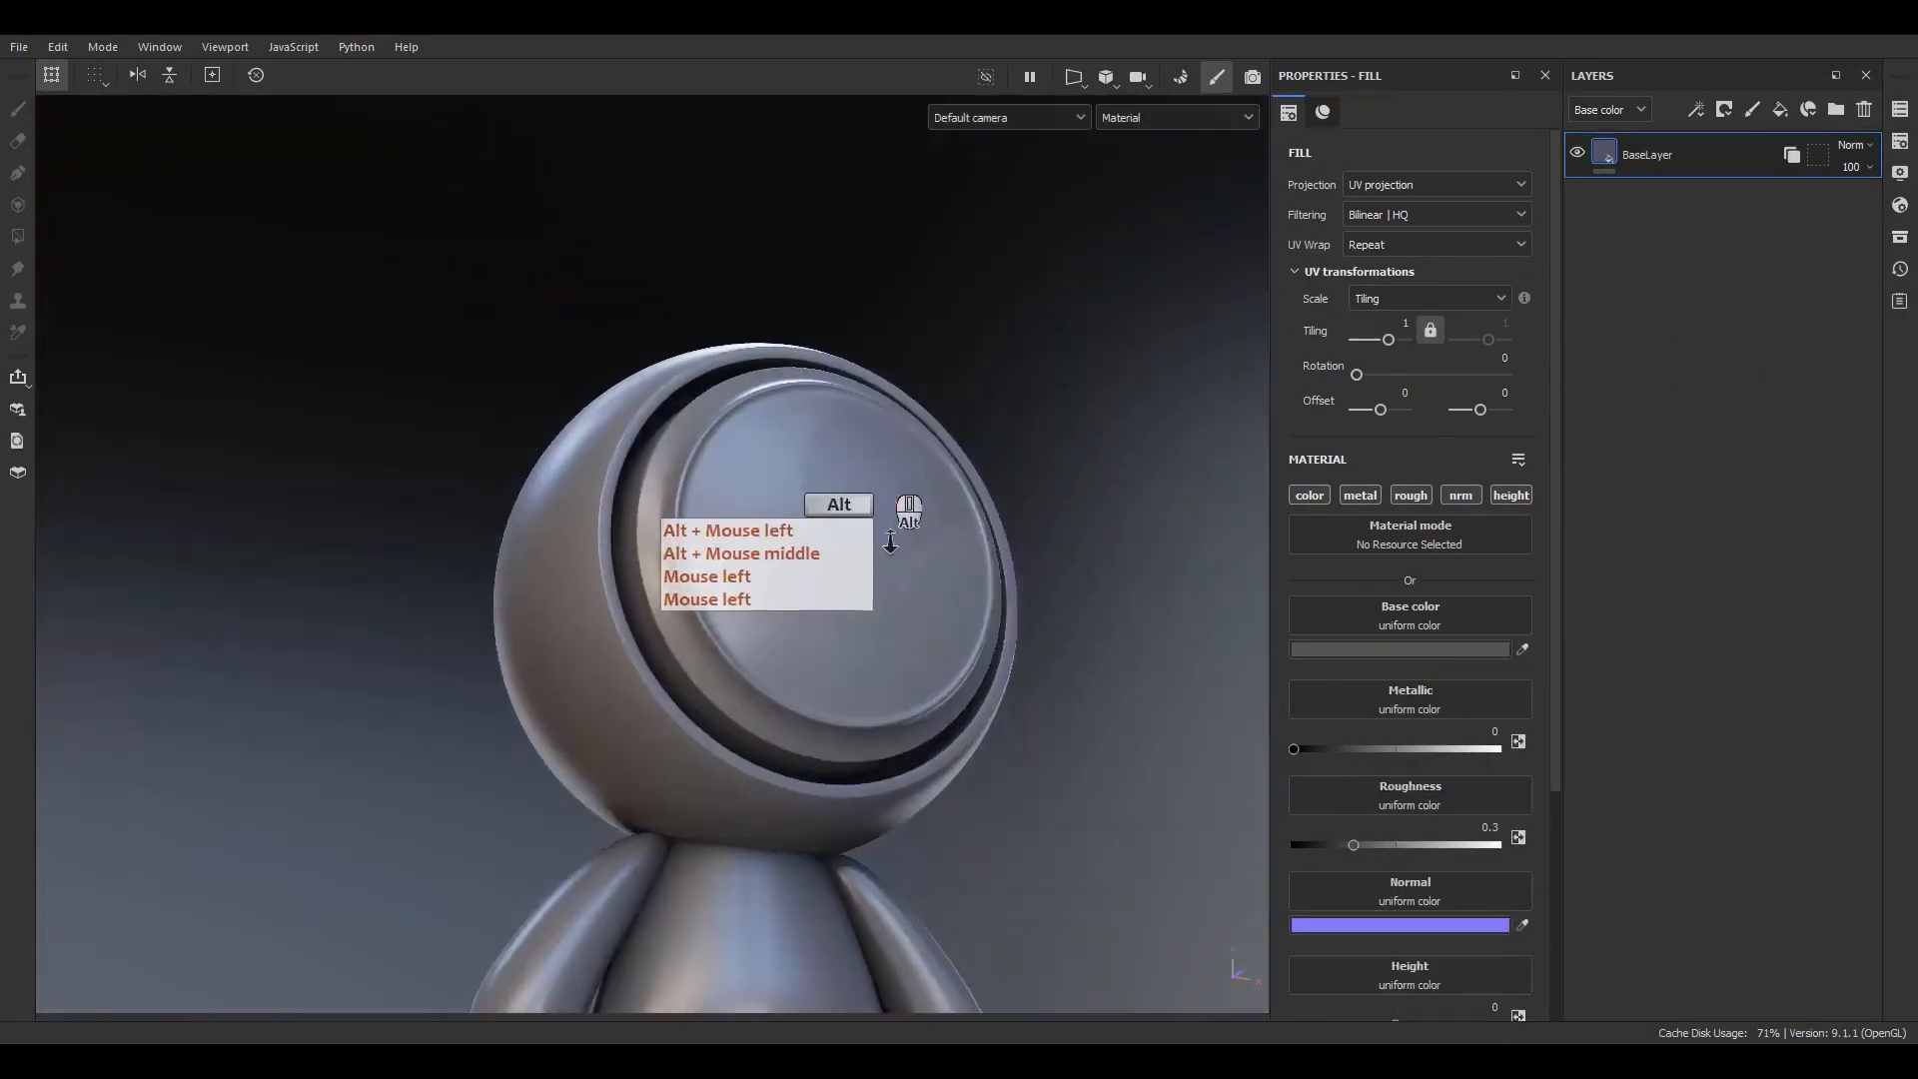
right_click_drag(889, 540, 925, 672, "alt")
middle_click_drag(925, 671, 928, 592, "alt")
right_click_drag(928, 590, 890, 542, "alt")
left_click_drag(889, 542, 876, 653, "alt")
middle_click_drag(876, 653, 875, 573, "alt")
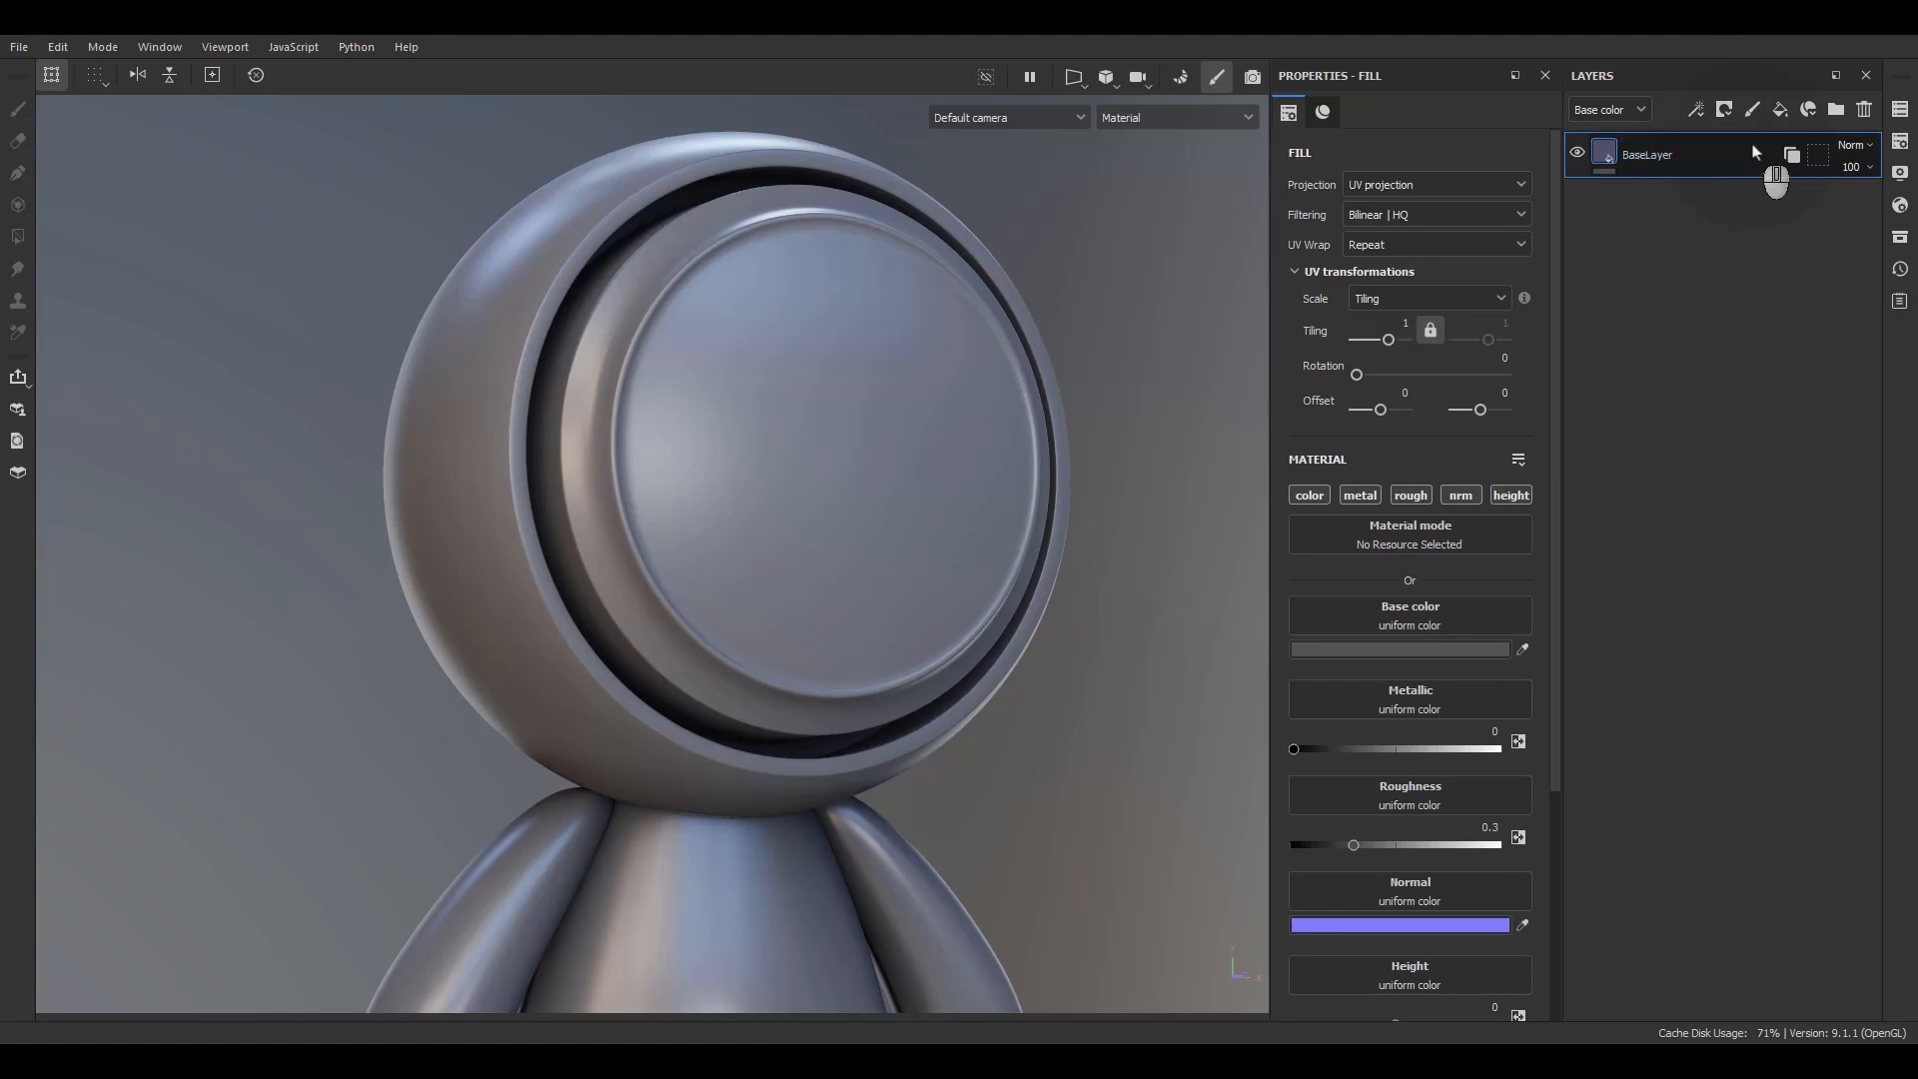
left_click(1751, 111)
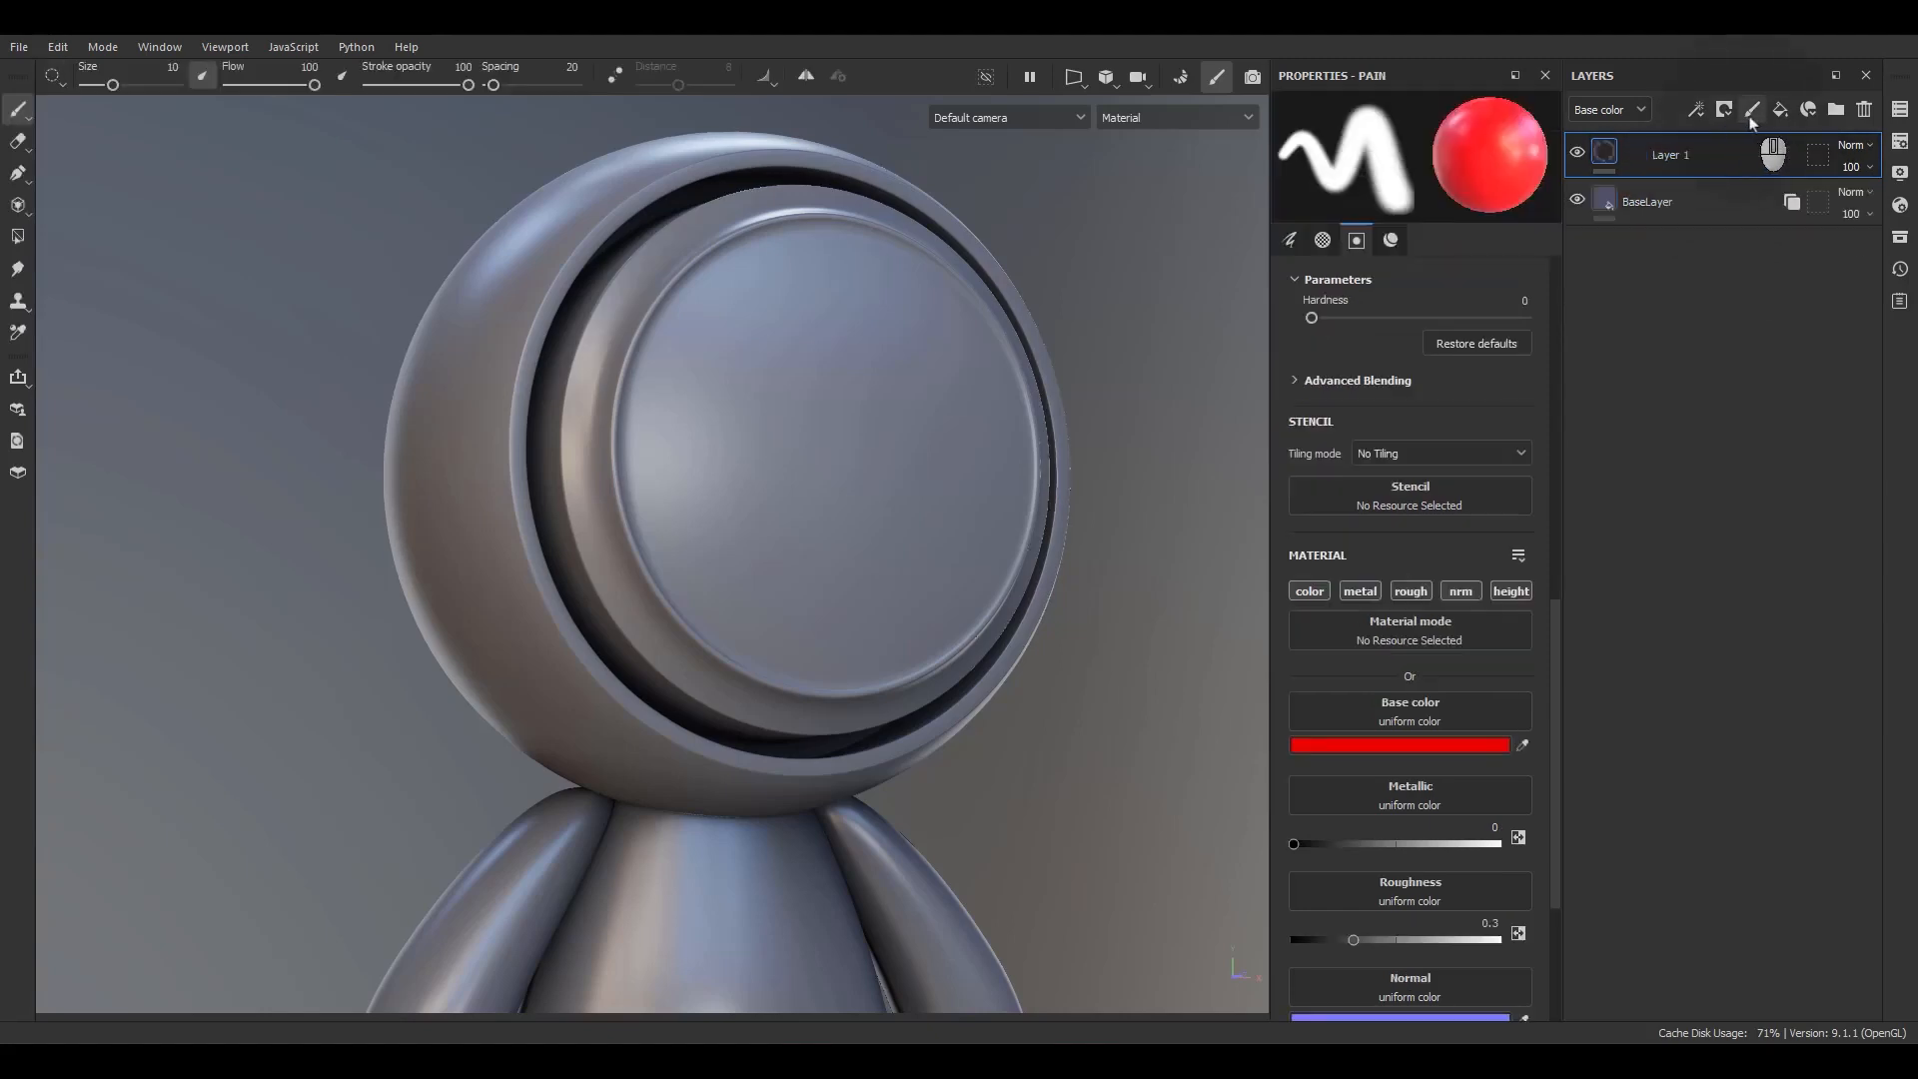
double_click(1666, 155)
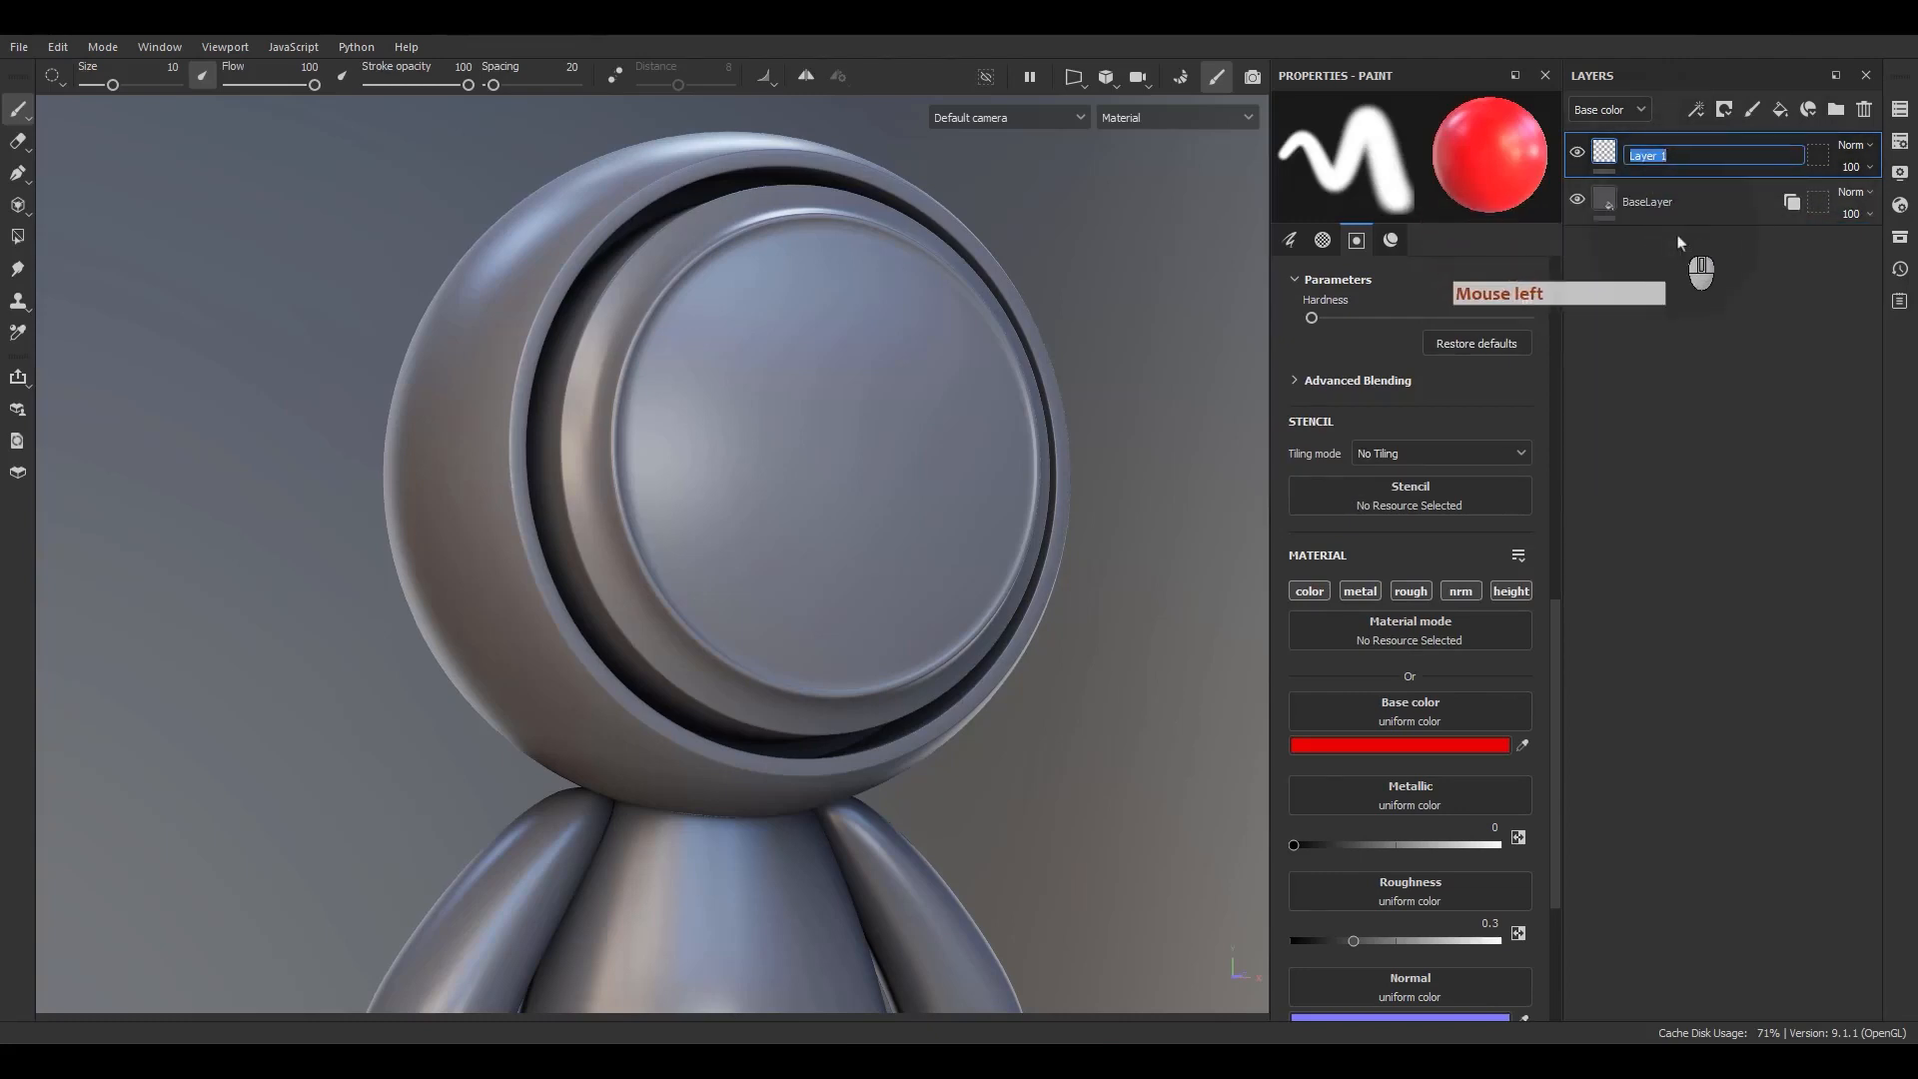
key("shift")
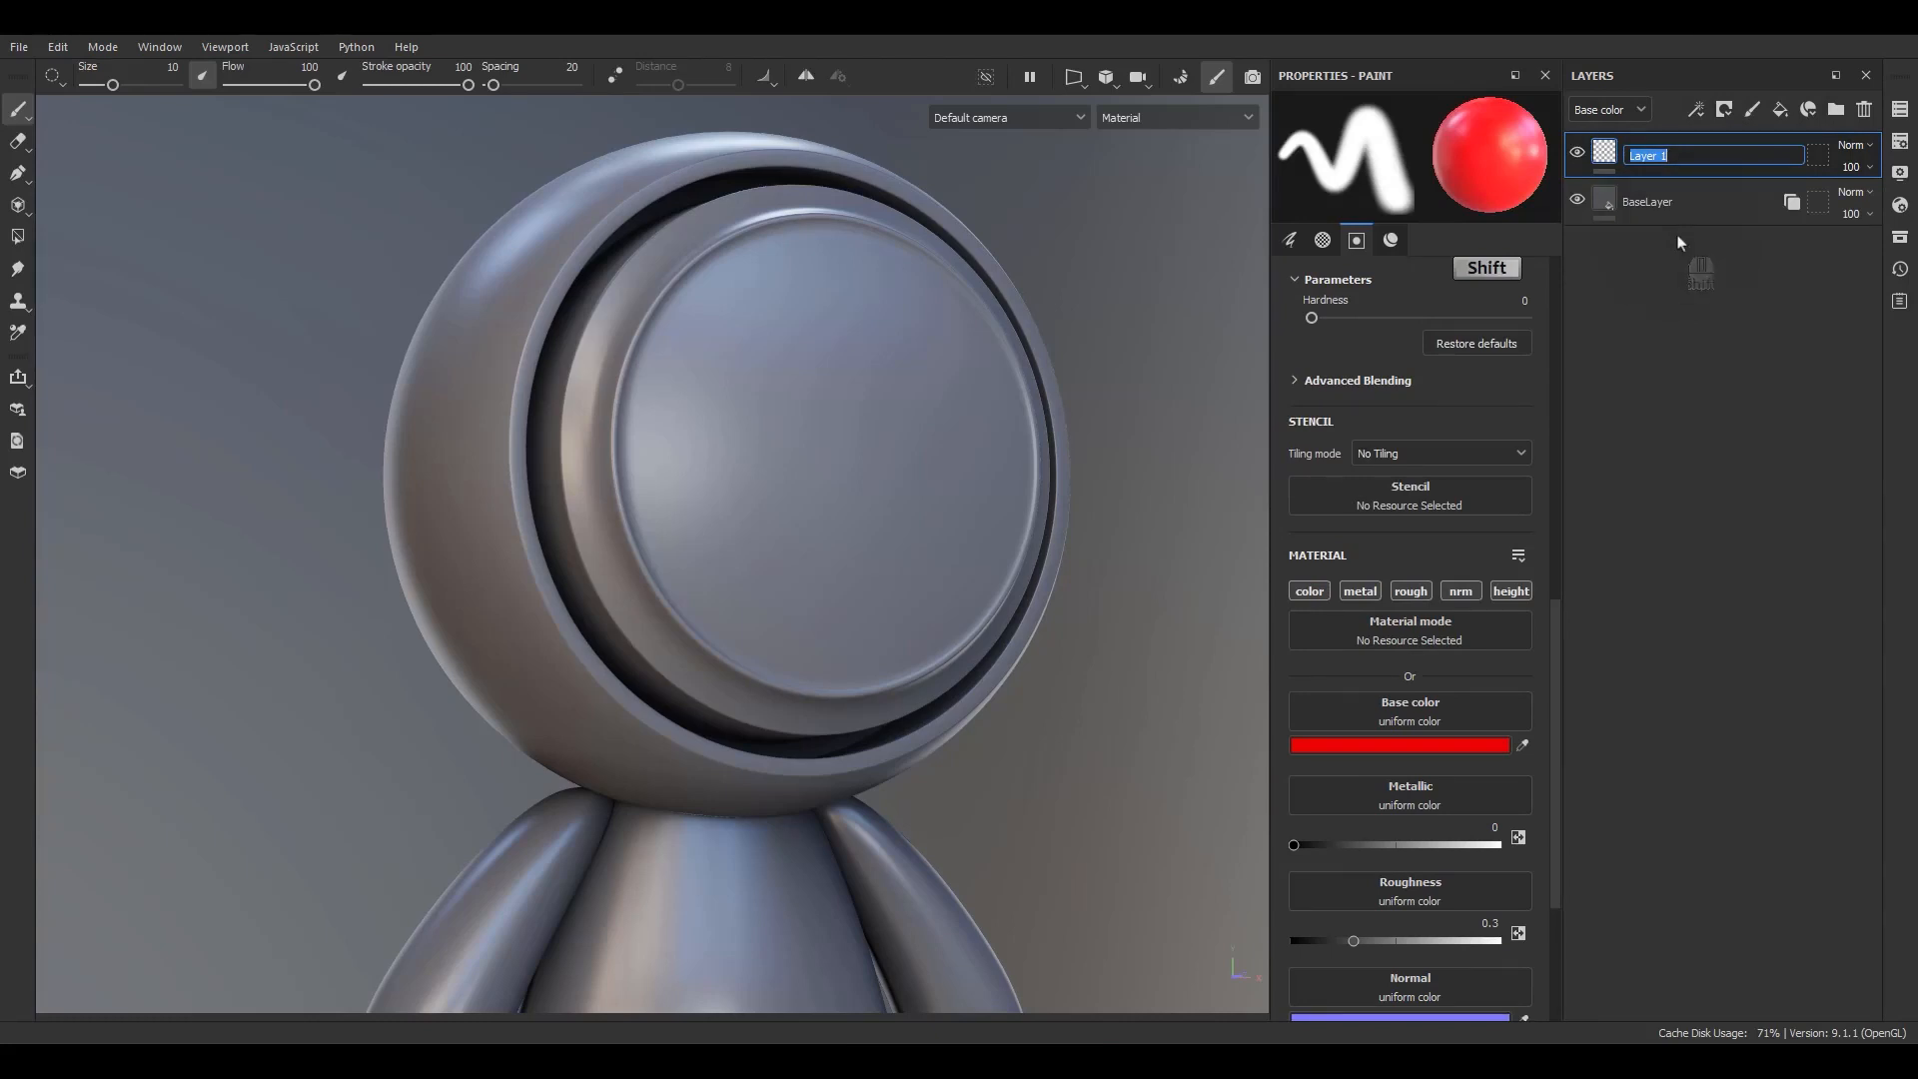
type("Paint_Test")
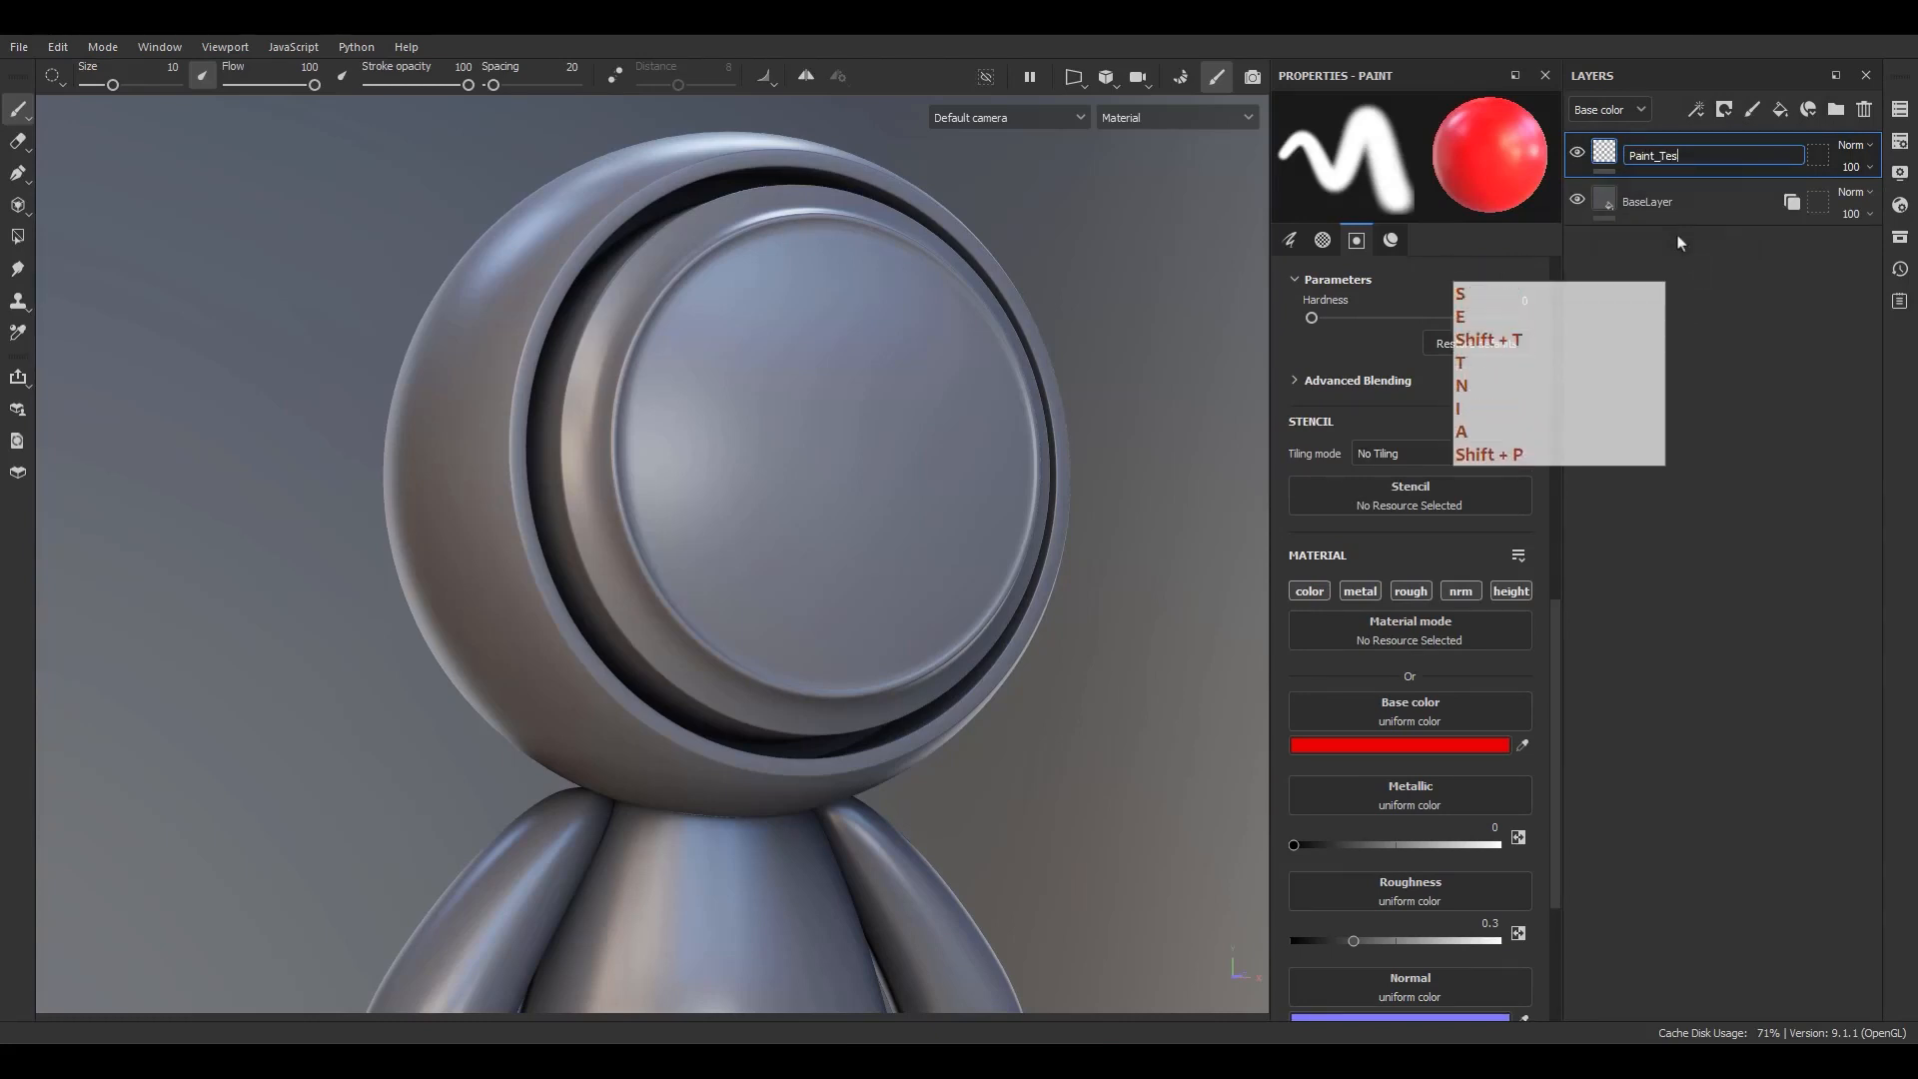
key("Return")
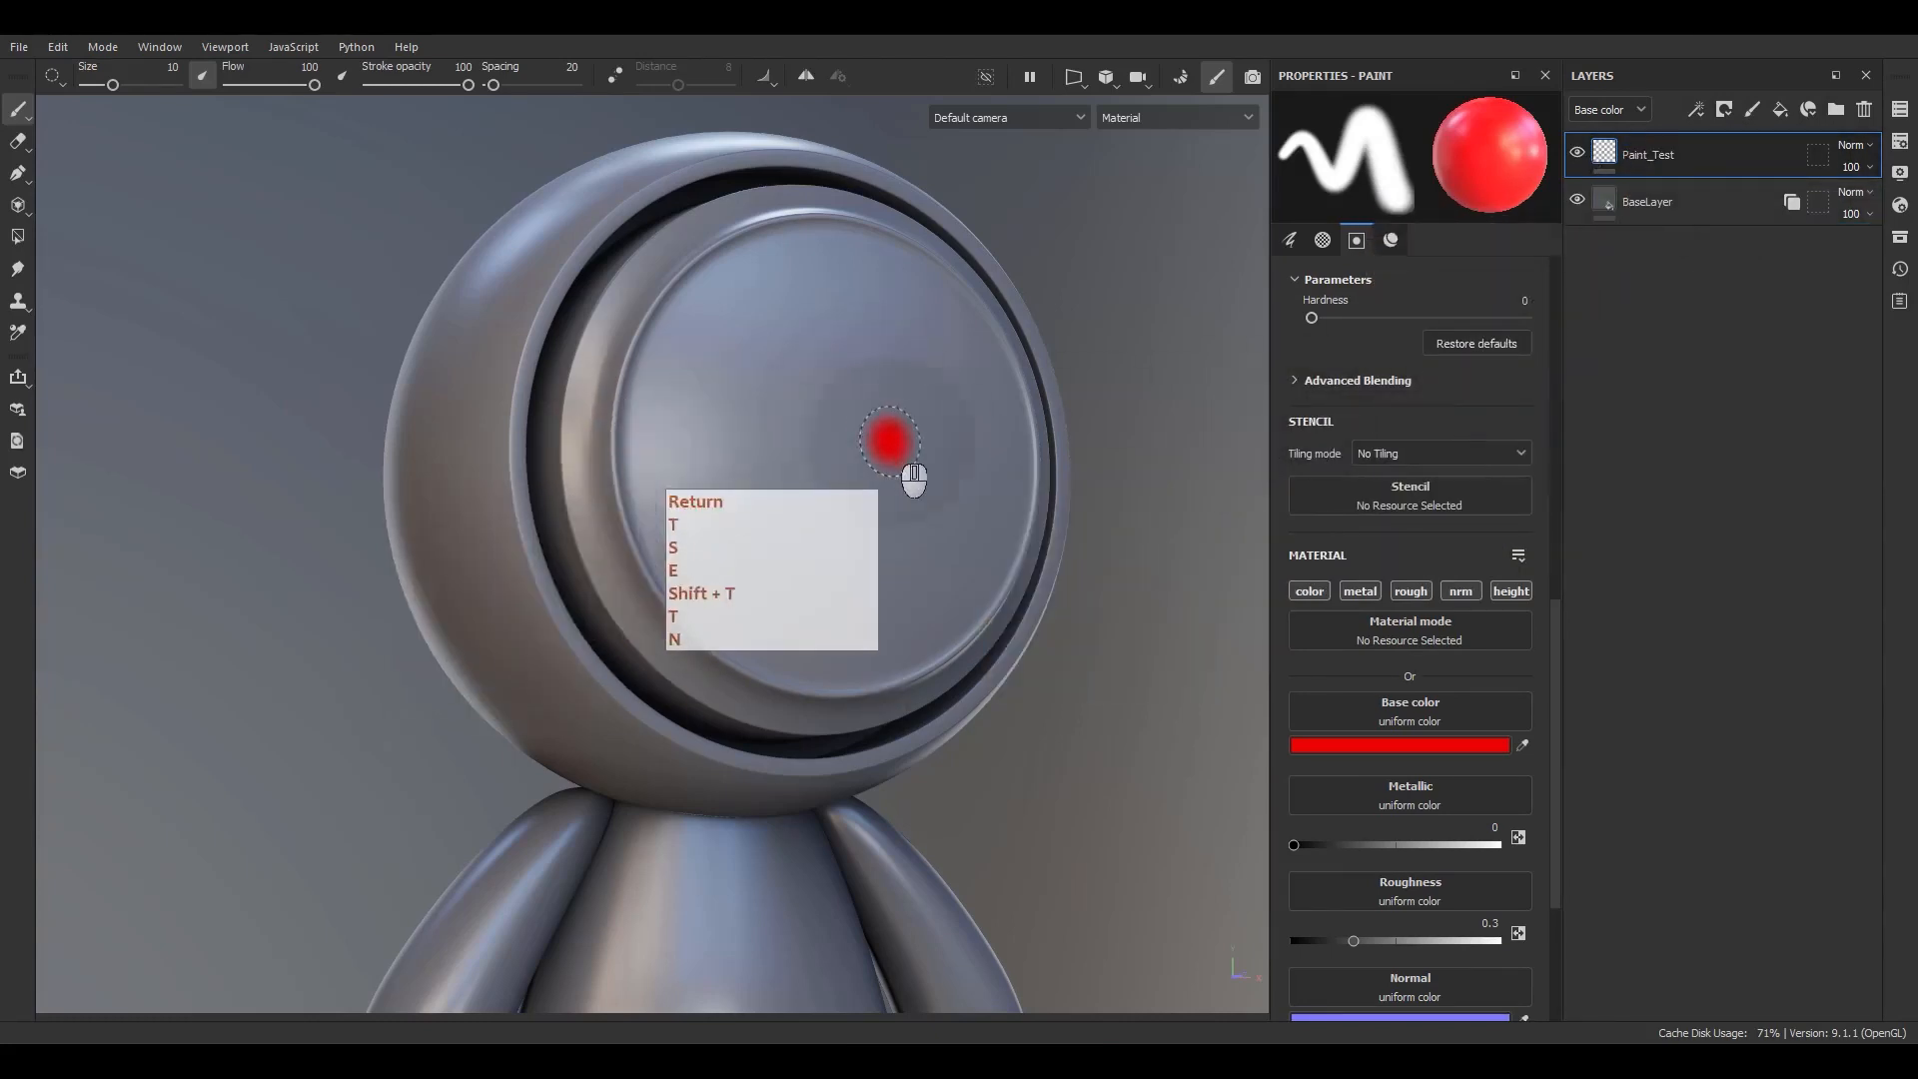
- Paint a red C-shaped stroke on the round face of the head on the Paint_Test layer
middle_click_drag(886, 432, 1036, 404, "alt")
left_click_drag(1036, 403, 826, 390, "alt")
middle_click_drag(826, 390, 910, 411, "alt")
left_click_drag(909, 411, 976, 415, "alt")
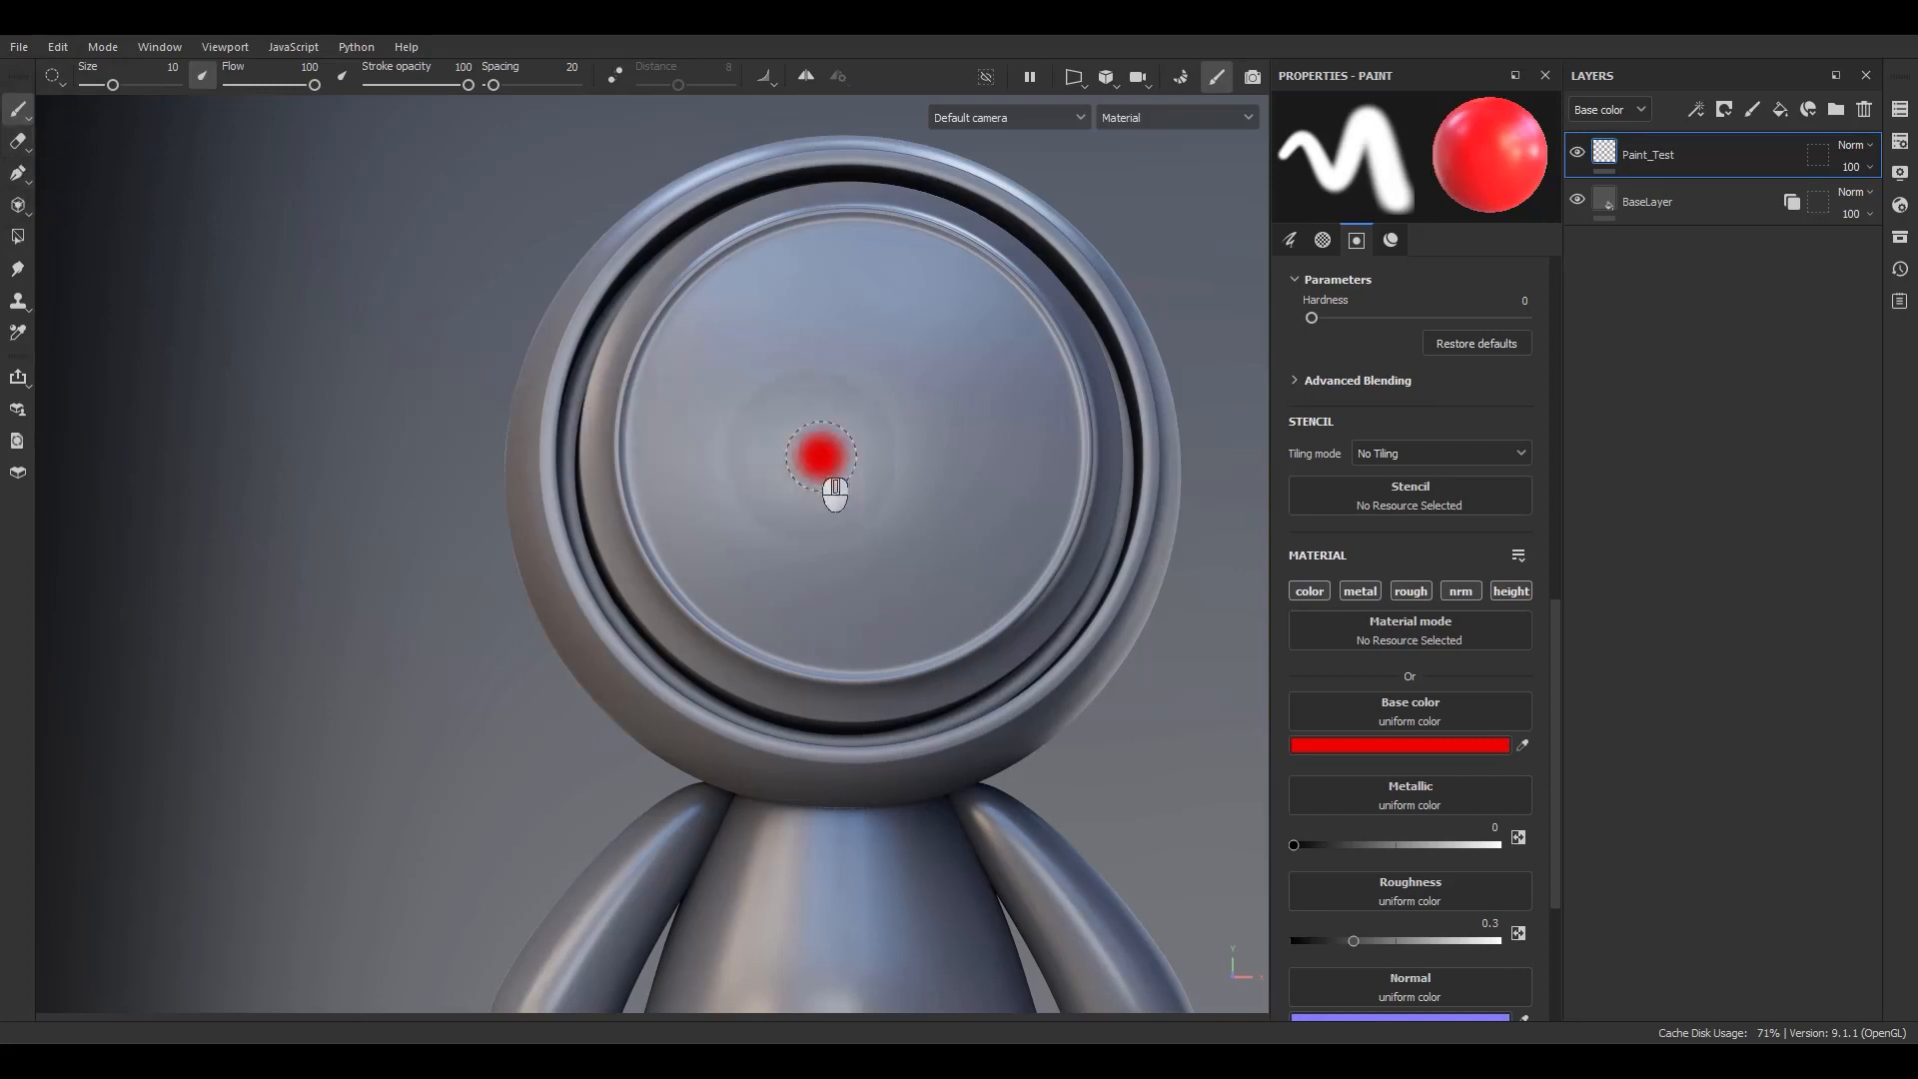
mouse_move(937, 591)
left_mouse_down()
mouse_move(740, 514)
mouse_move(877, 406)
mouse_move(933, 440)
left_mouse_up()
key("F9")
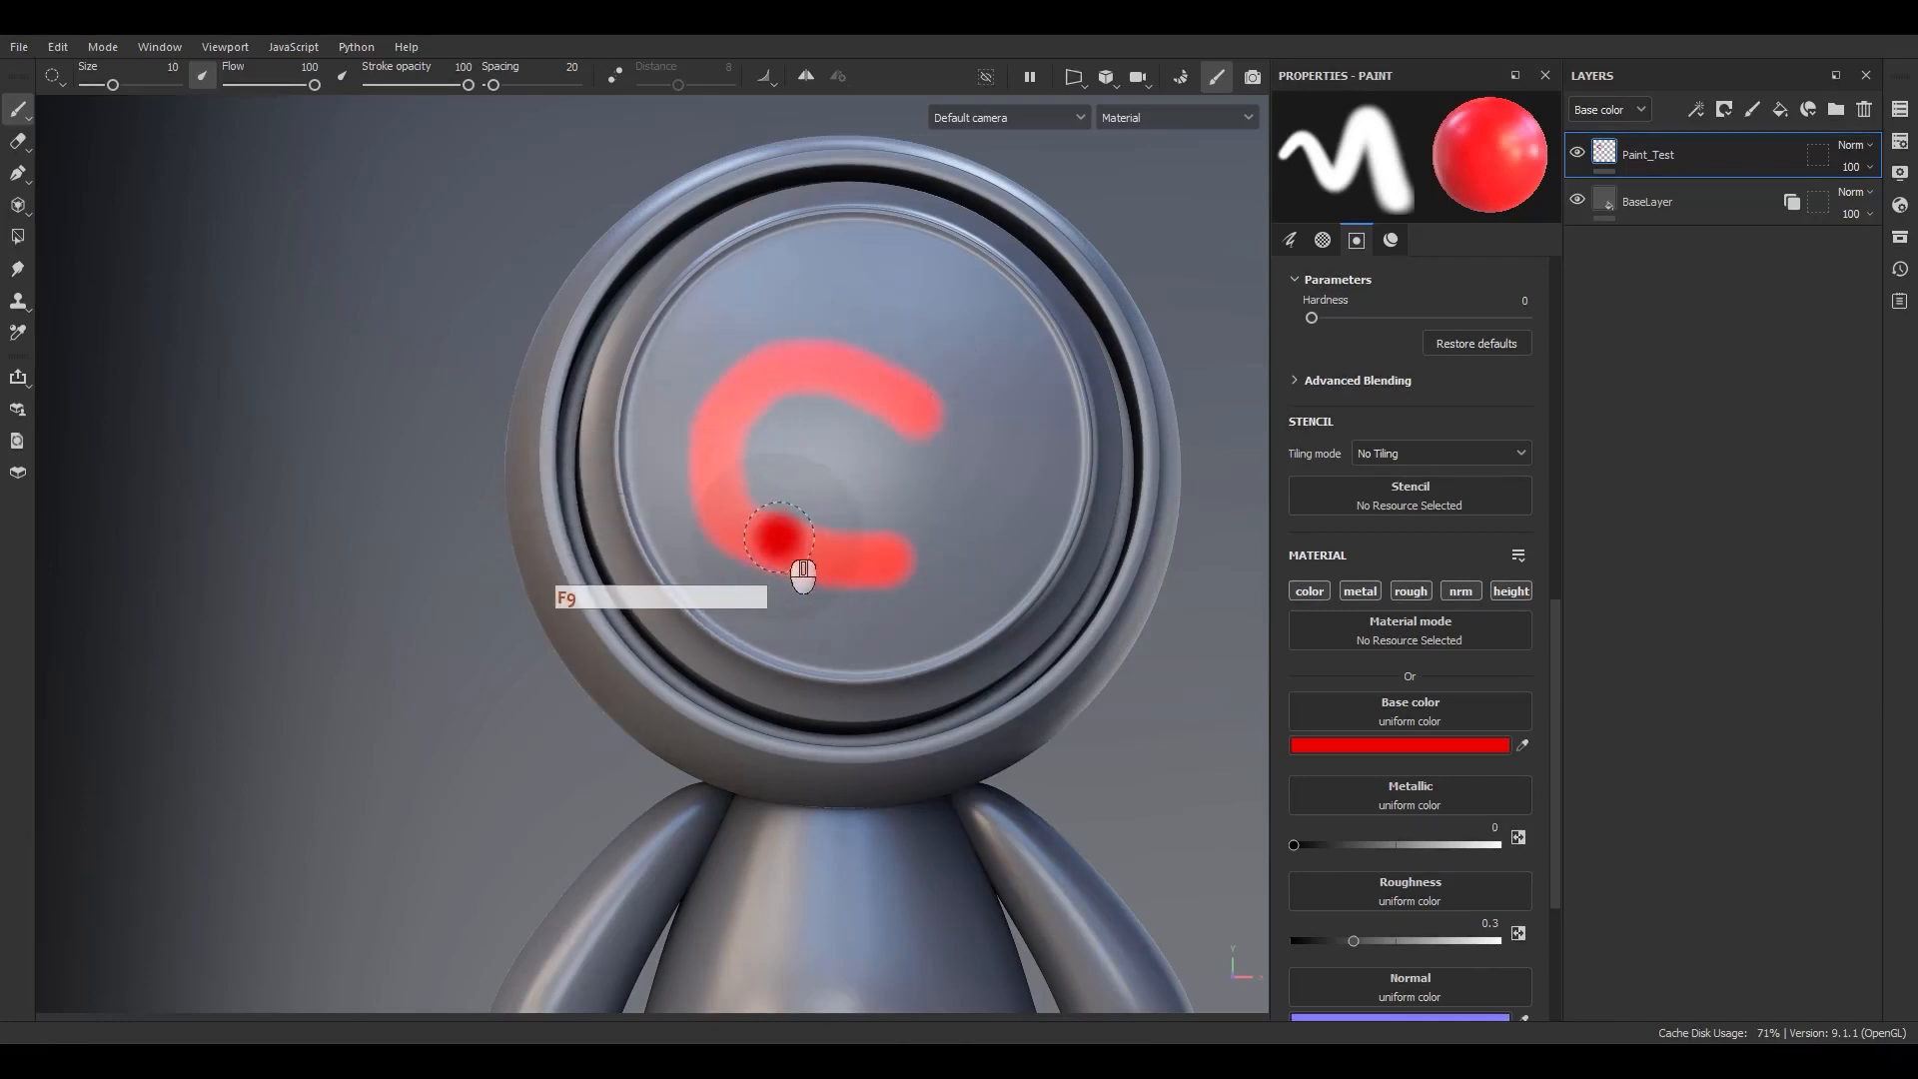
- Try to paint on the character's torso with the Paint_Test layer of the 01_Head texture set
middle_click_drag(929, 775, 890, 774, "alt")
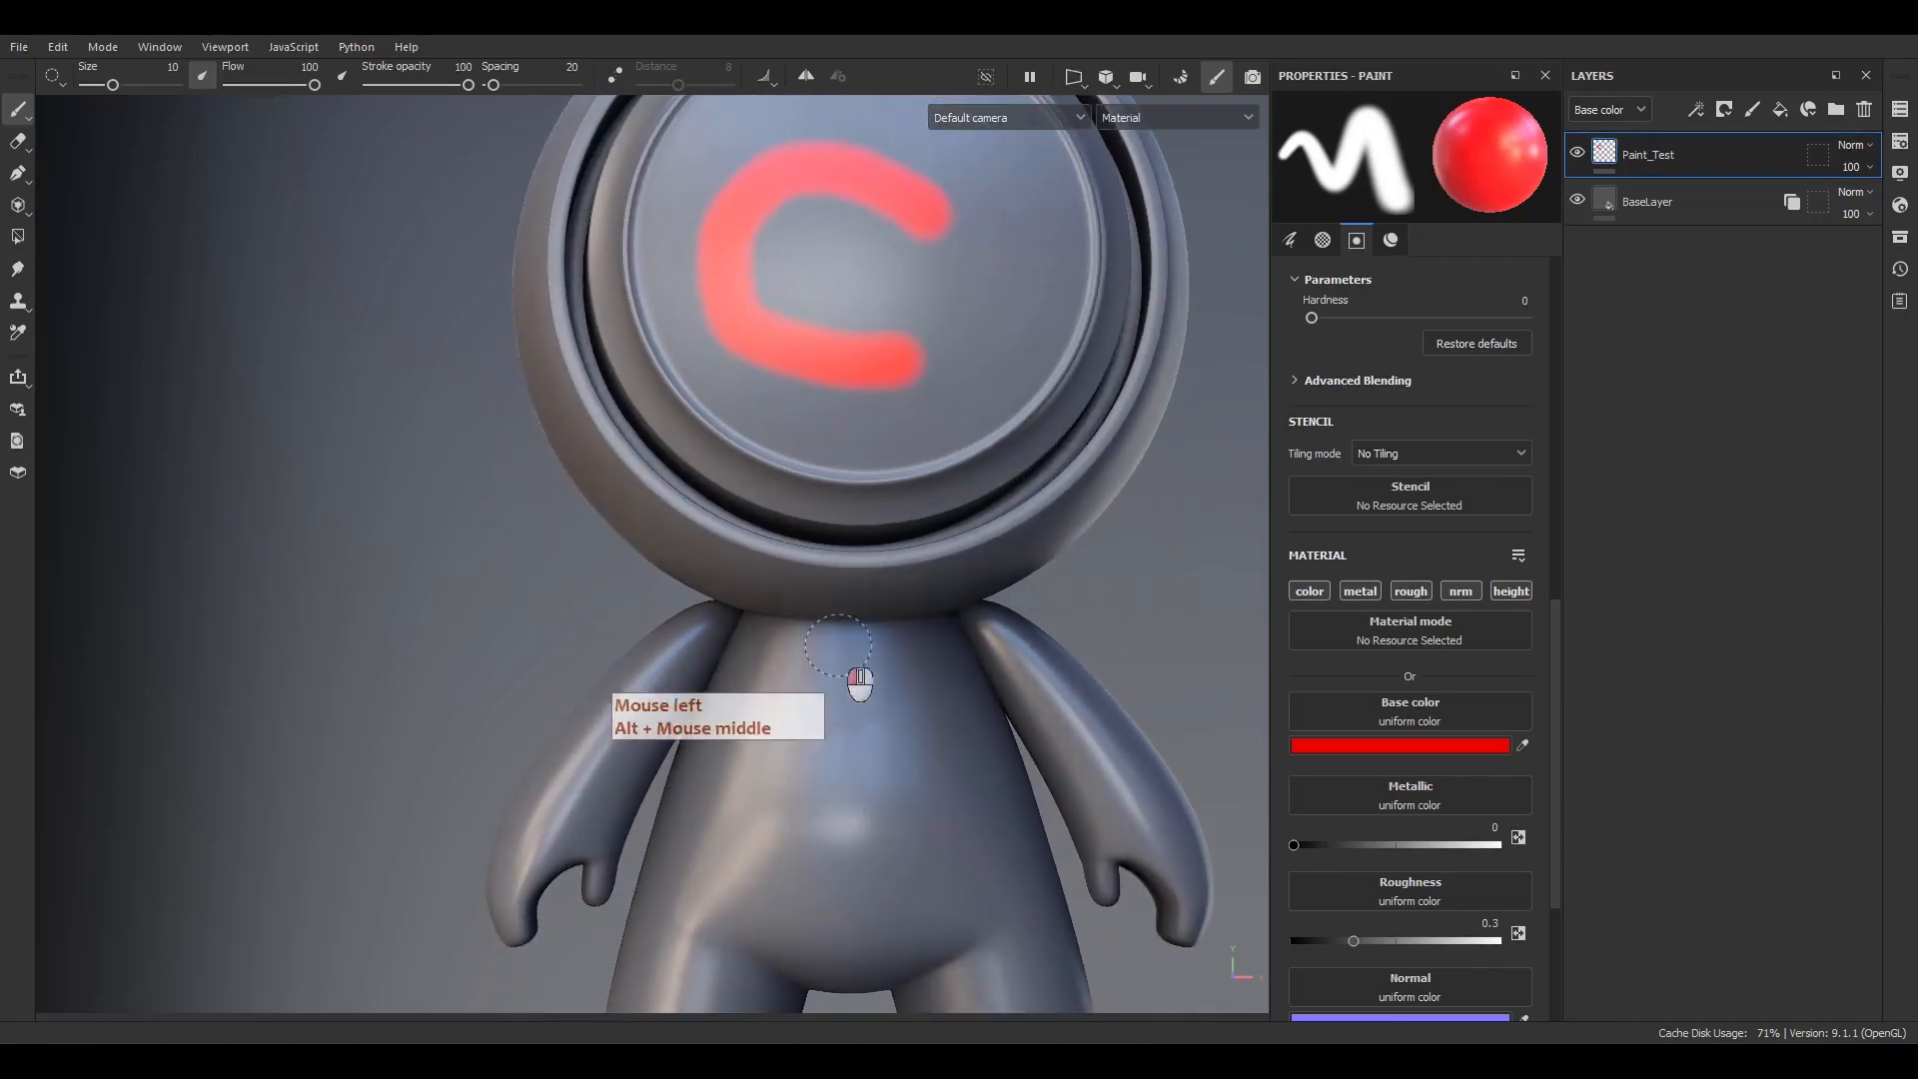
left_click(812, 789)
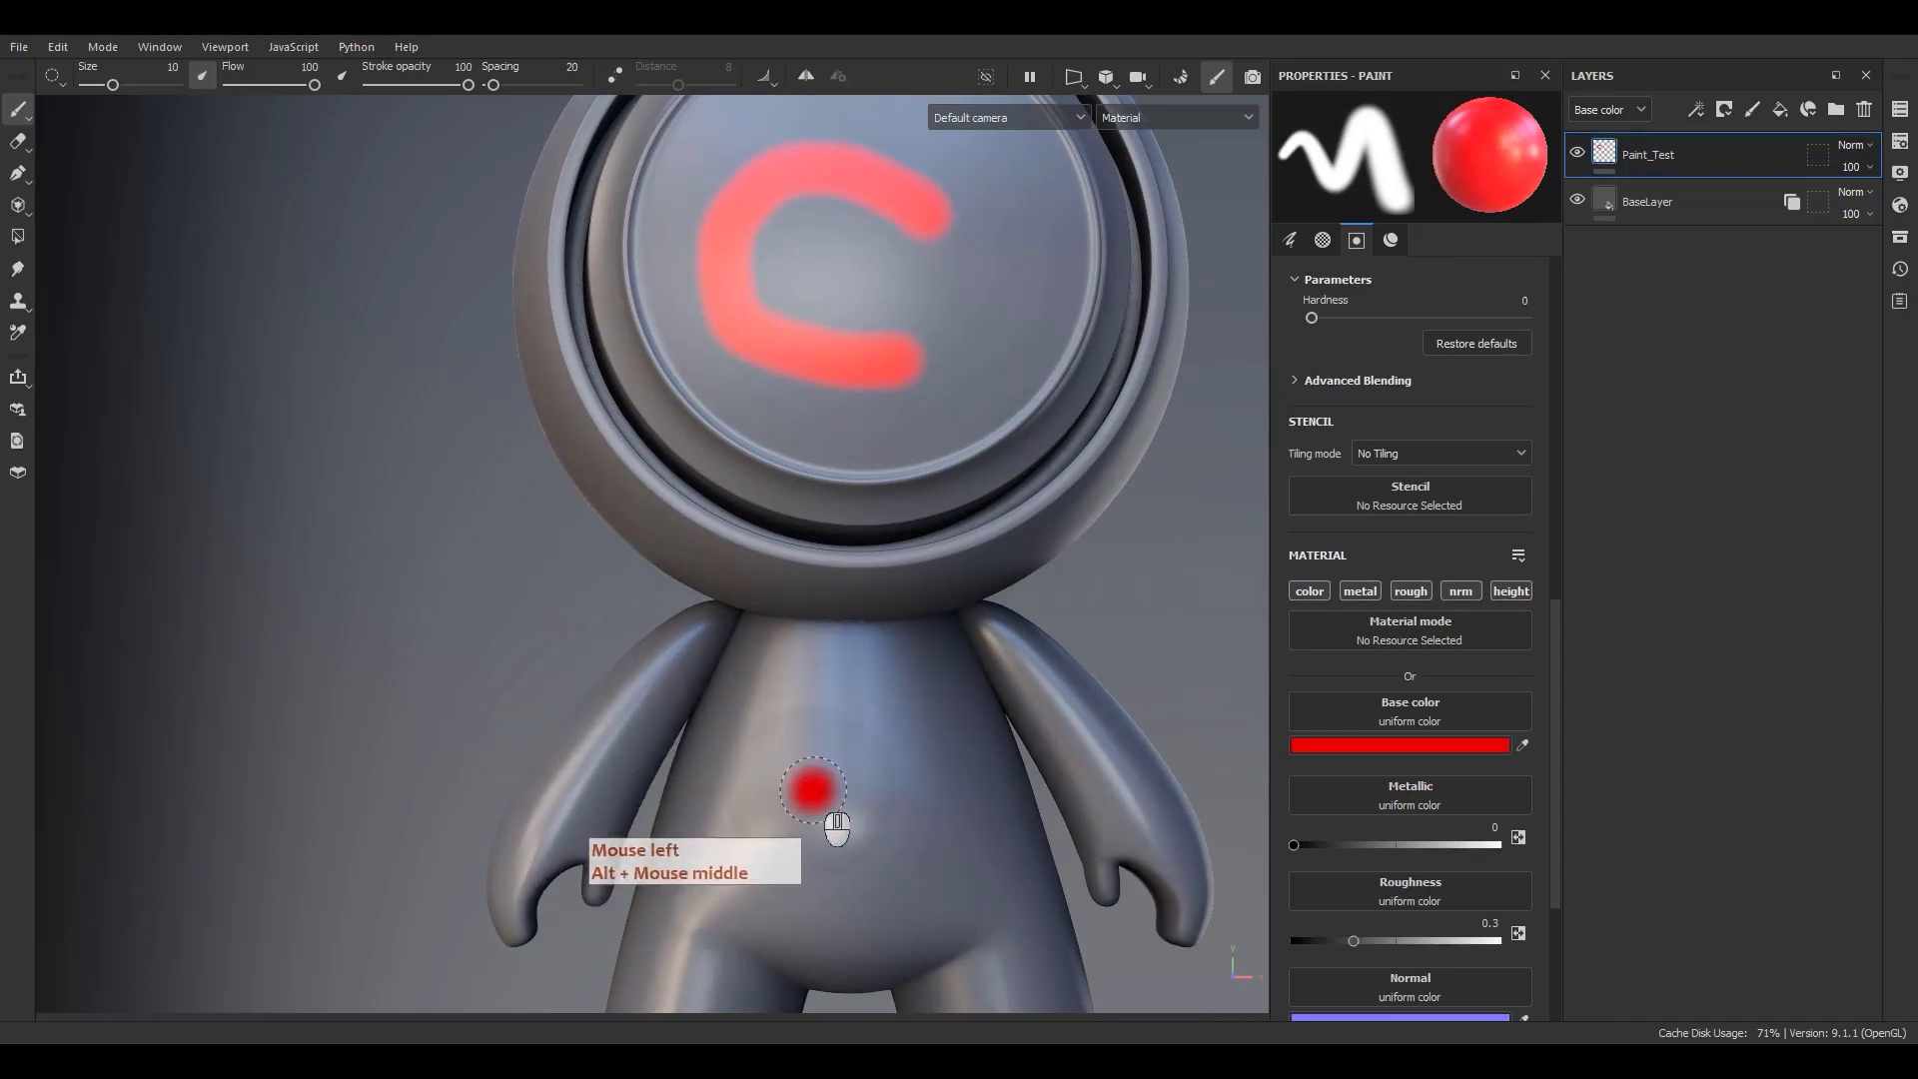
middle_click_drag(837, 827, 912, 783, "alt")
left_click_drag(912, 783, 935, 727, "alt")
right_click_drag(935, 727, 959, 672, "alt")
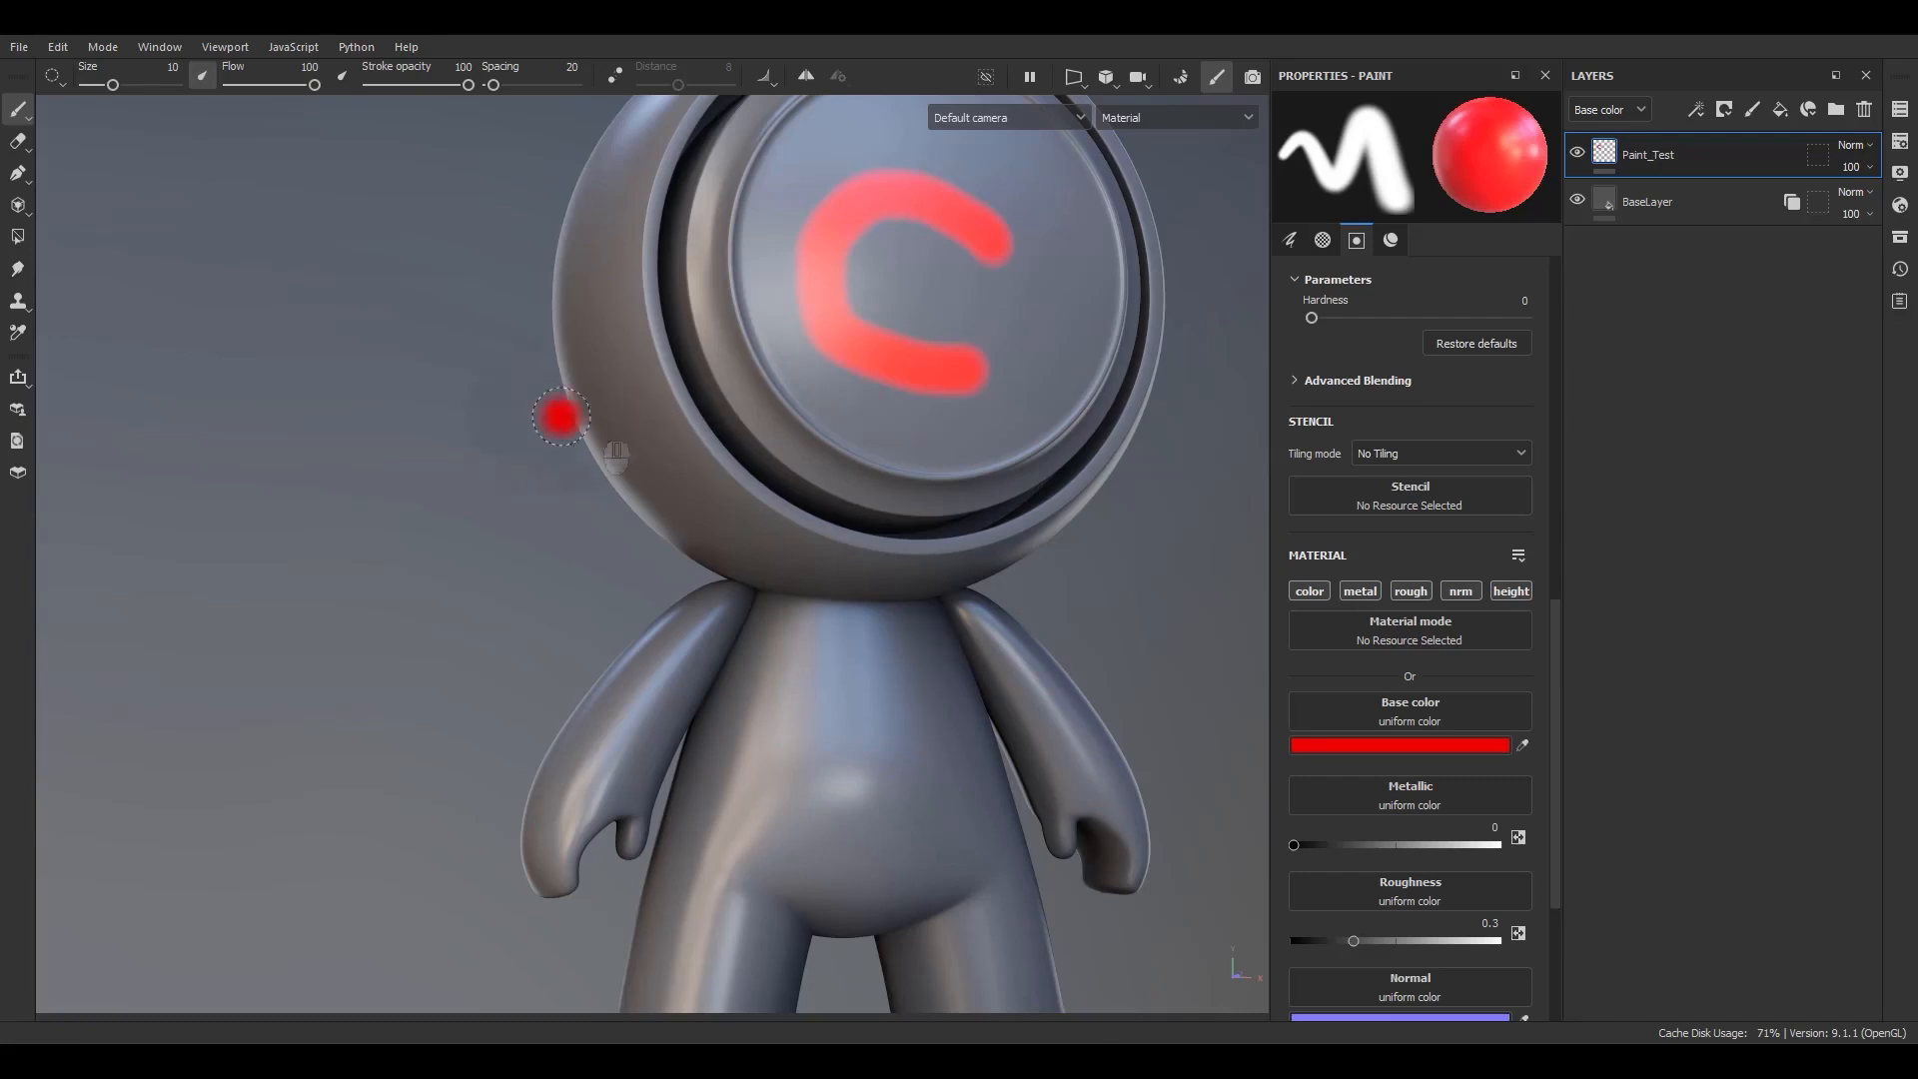
- Set the brush's base color to blue for painting on the Paint_Test layer
mouse_move(980, 429)
middle_mouse_down("alt")
mouse_move(970, 514)
mouse_move(866, 681)
middle_mouse_up("alt")
scroll(904, 561, "up", 2)
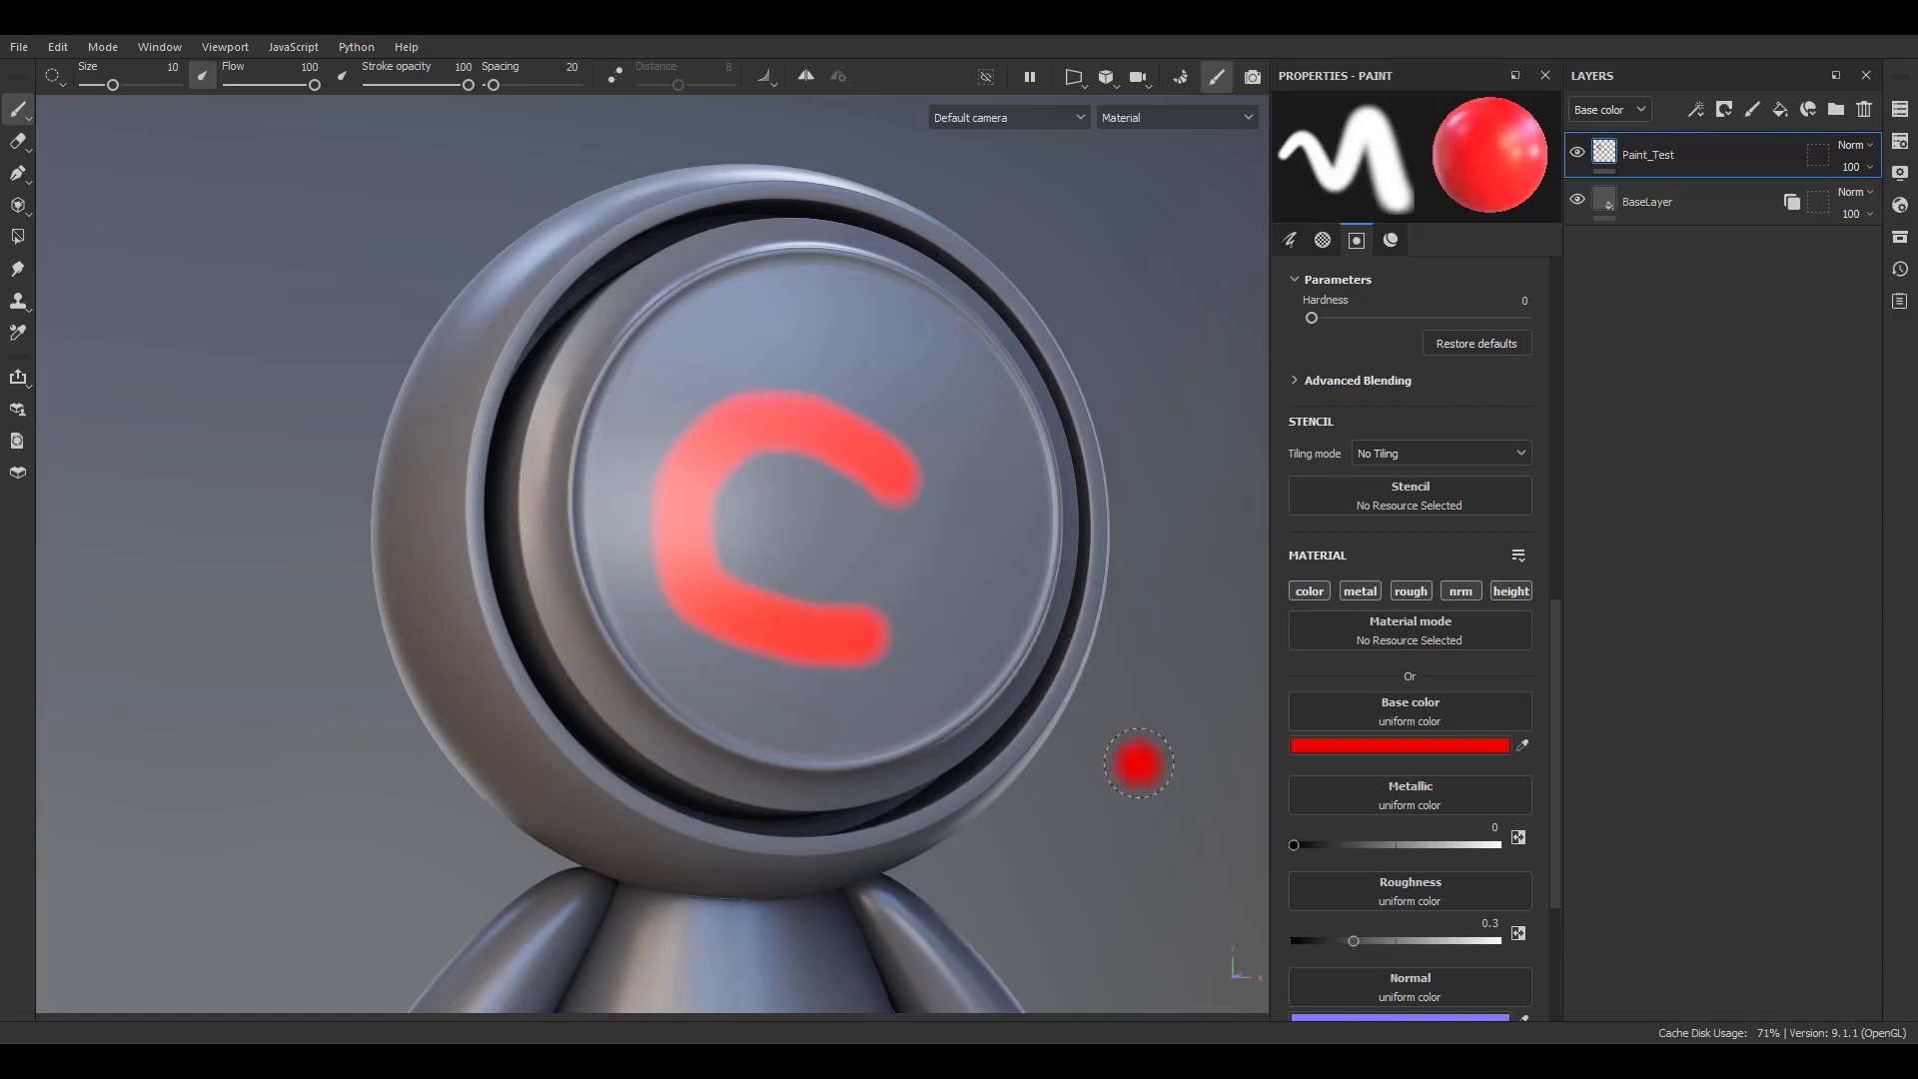
mouse_move(740, 604)
middle_mouse_down("alt")
mouse_move(949, 504)
mouse_move(898, 512)
mouse_move(878, 549)
middle_mouse_up("alt")
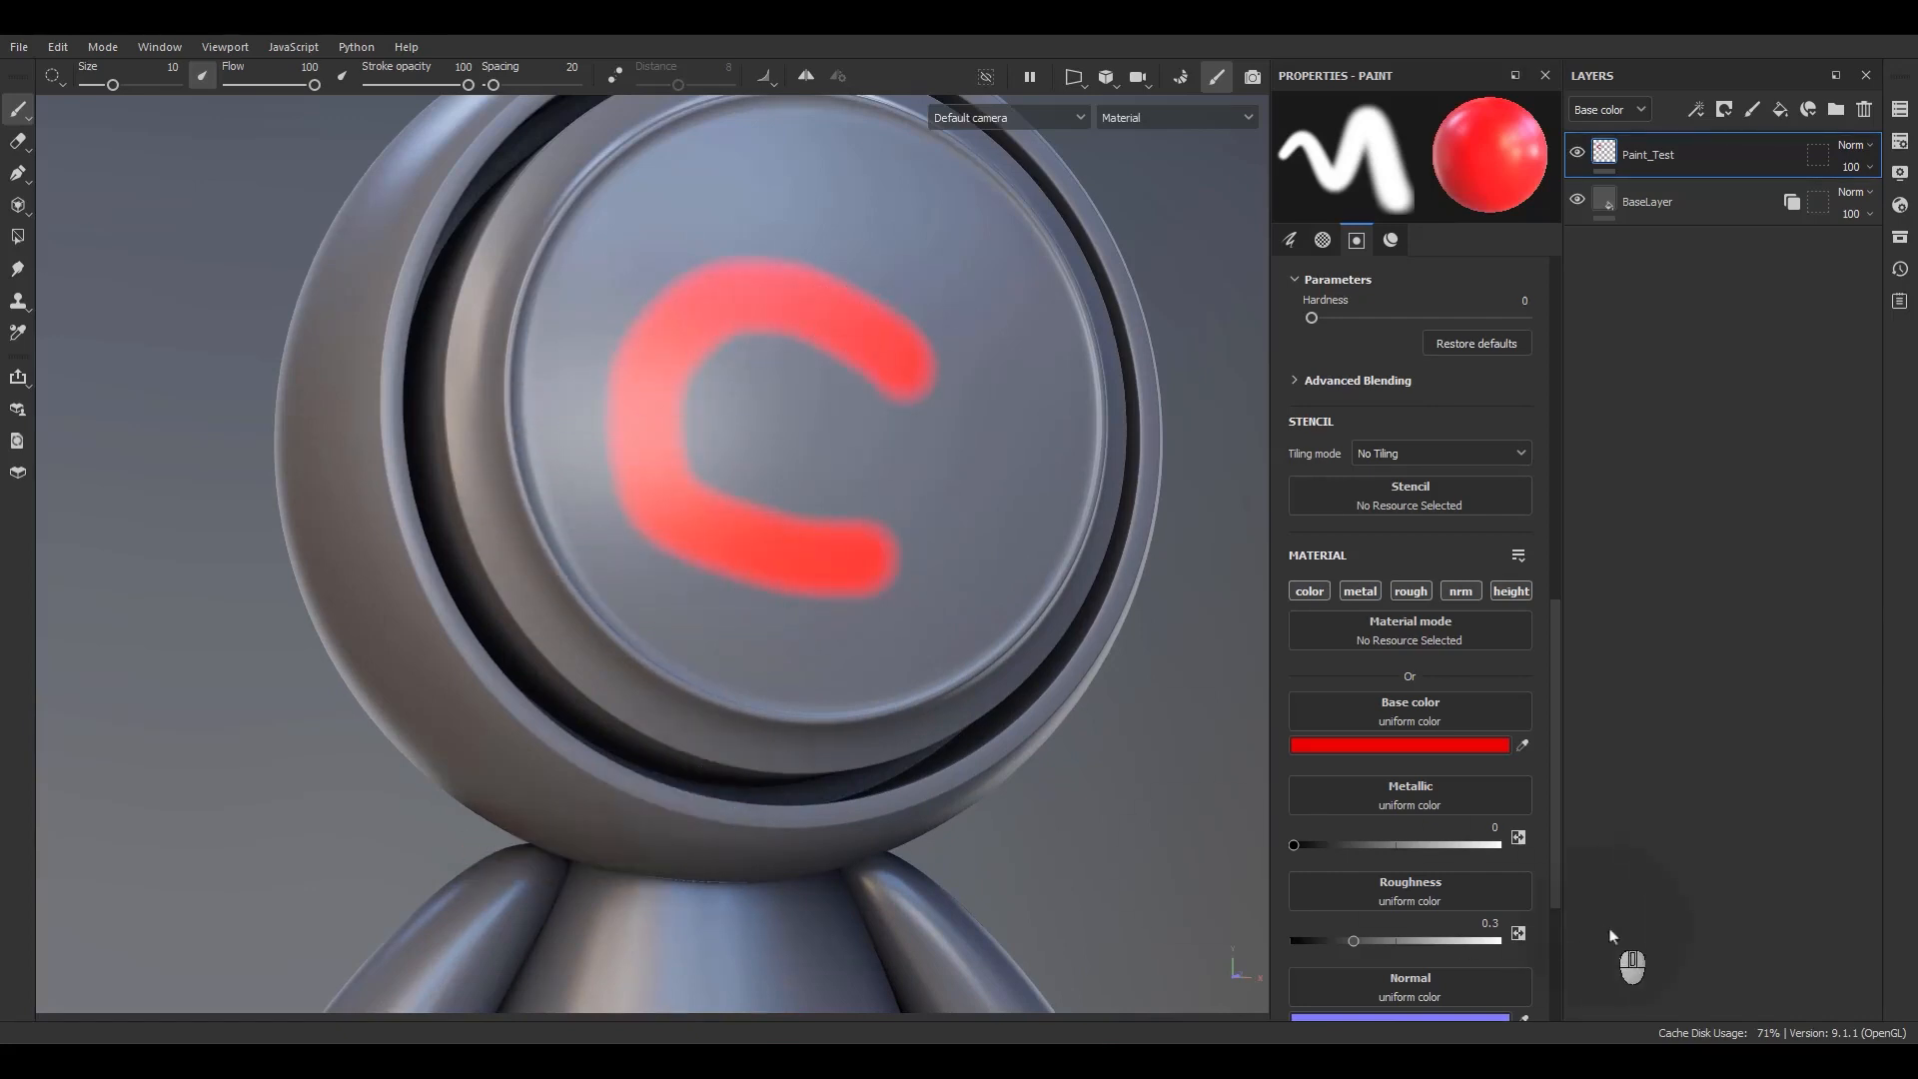
left_click(1440, 746)
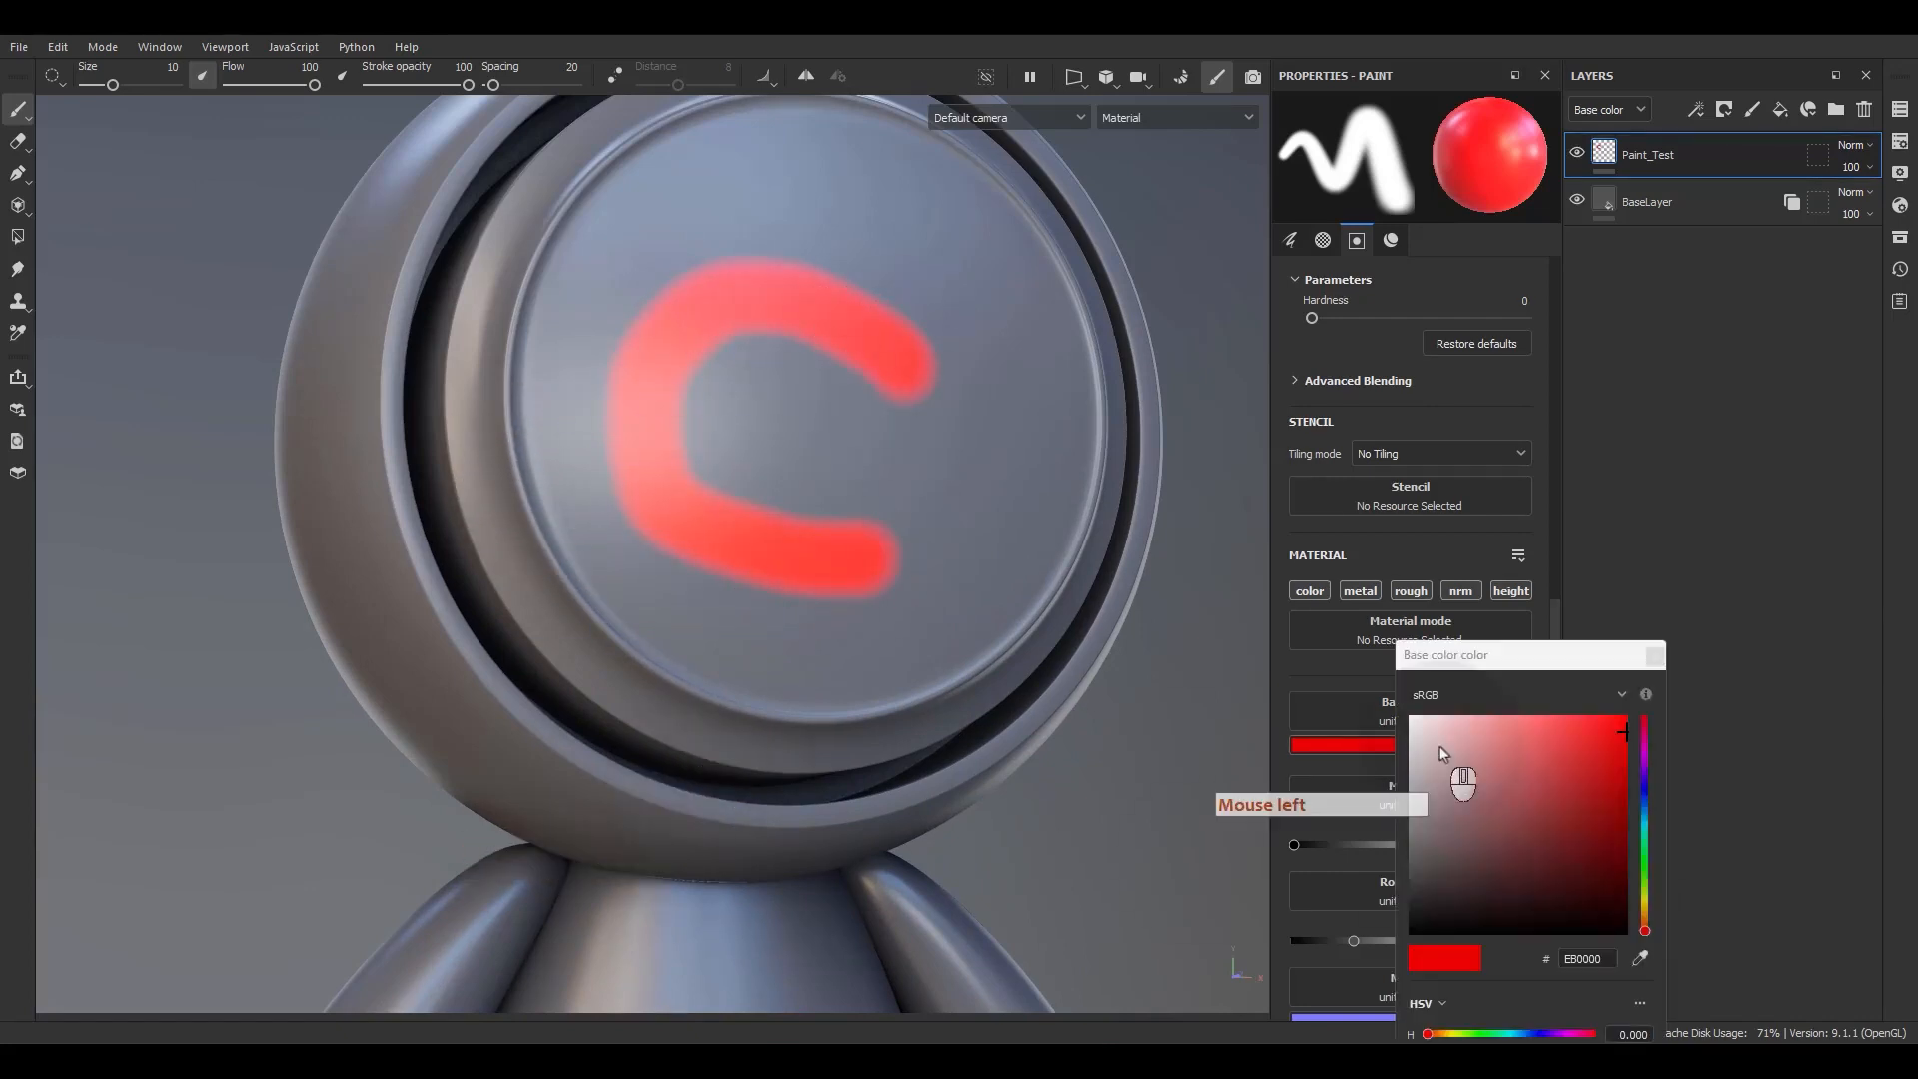
left_click(1644, 805)
left_click(1655, 655)
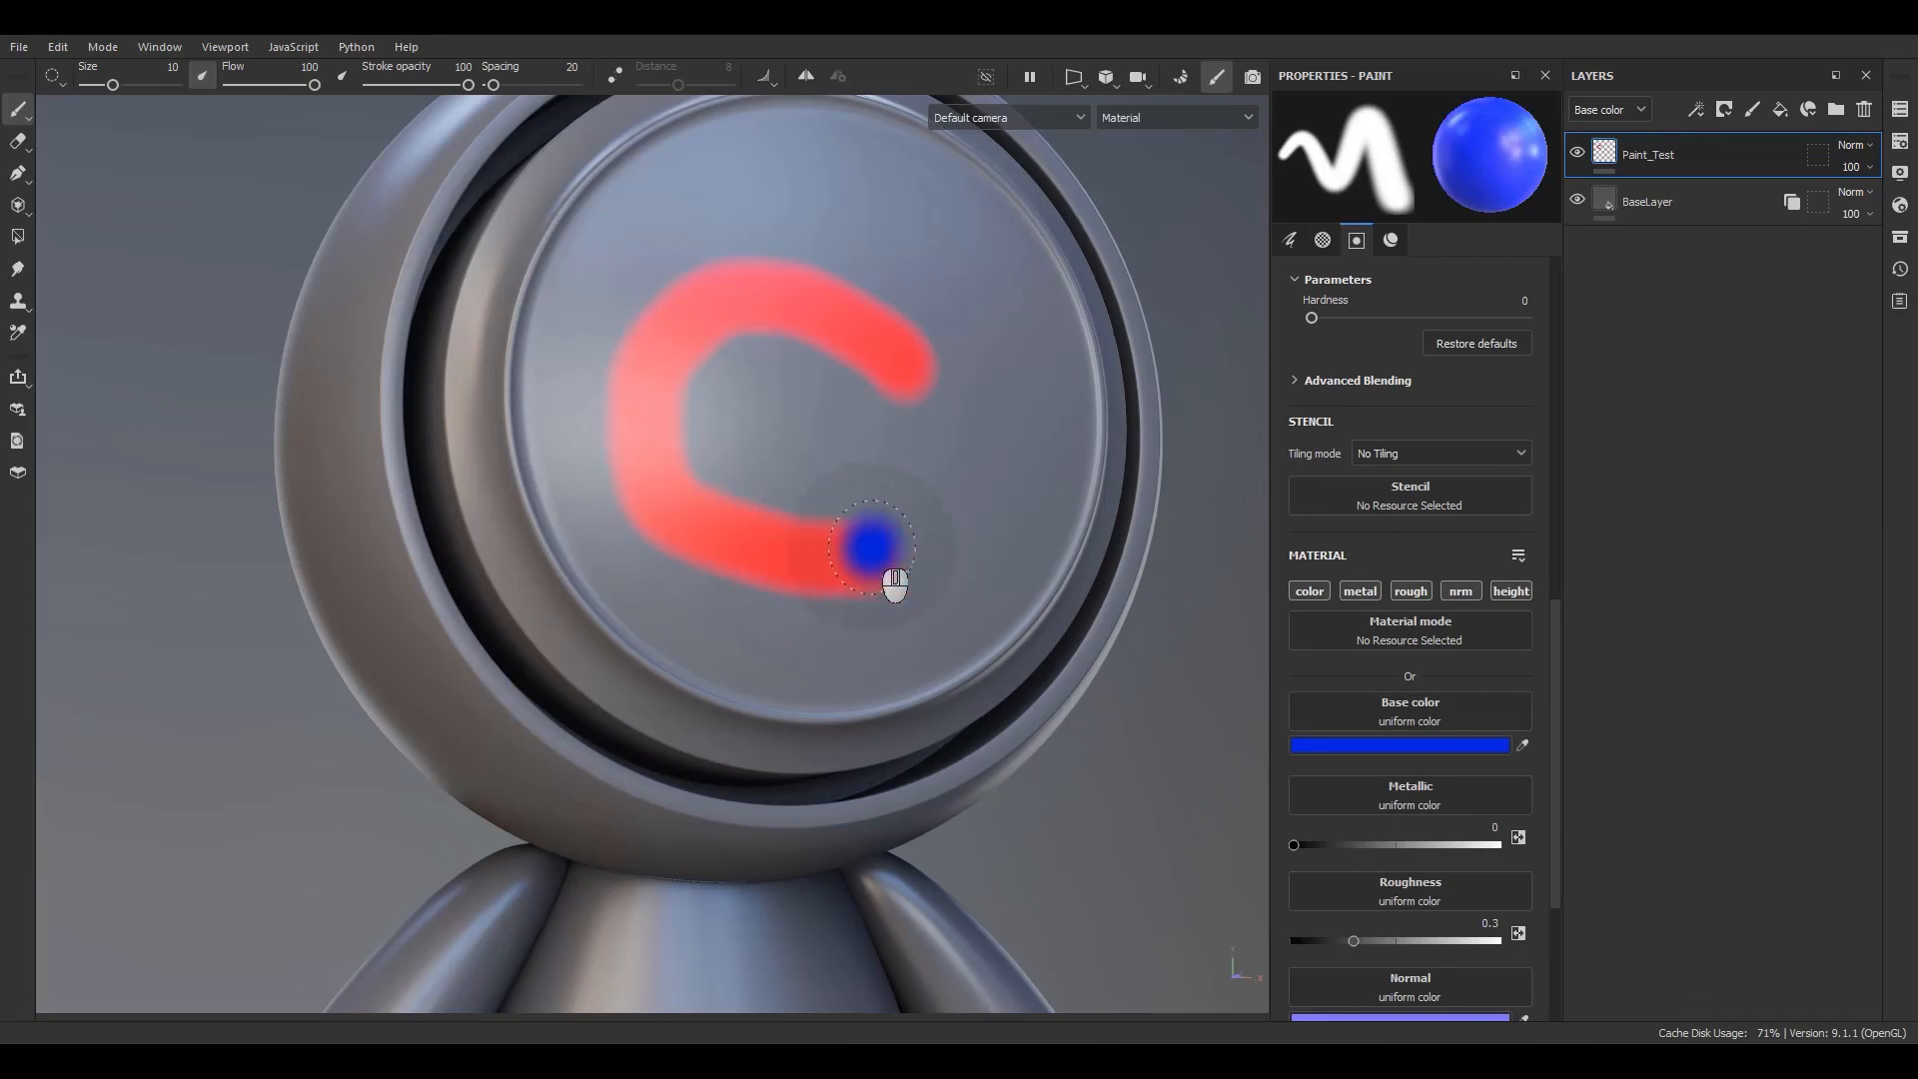
- Paint blue over the red C-shaped stroke on the head's round face, and hide the Paint_Test layer
mouse_move(889, 554)
left_mouse_down()
mouse_move(769, 541)
mouse_move(614, 462)
mouse_move(678, 356)
mouse_move(891, 353)
mouse_move(947, 407)
mouse_move(708, 316)
mouse_move(693, 513)
mouse_move(902, 602)
mouse_move(715, 369)
mouse_move(956, 435)
mouse_move(680, 389)
mouse_move(868, 616)
mouse_move(914, 597)
left_mouse_up()
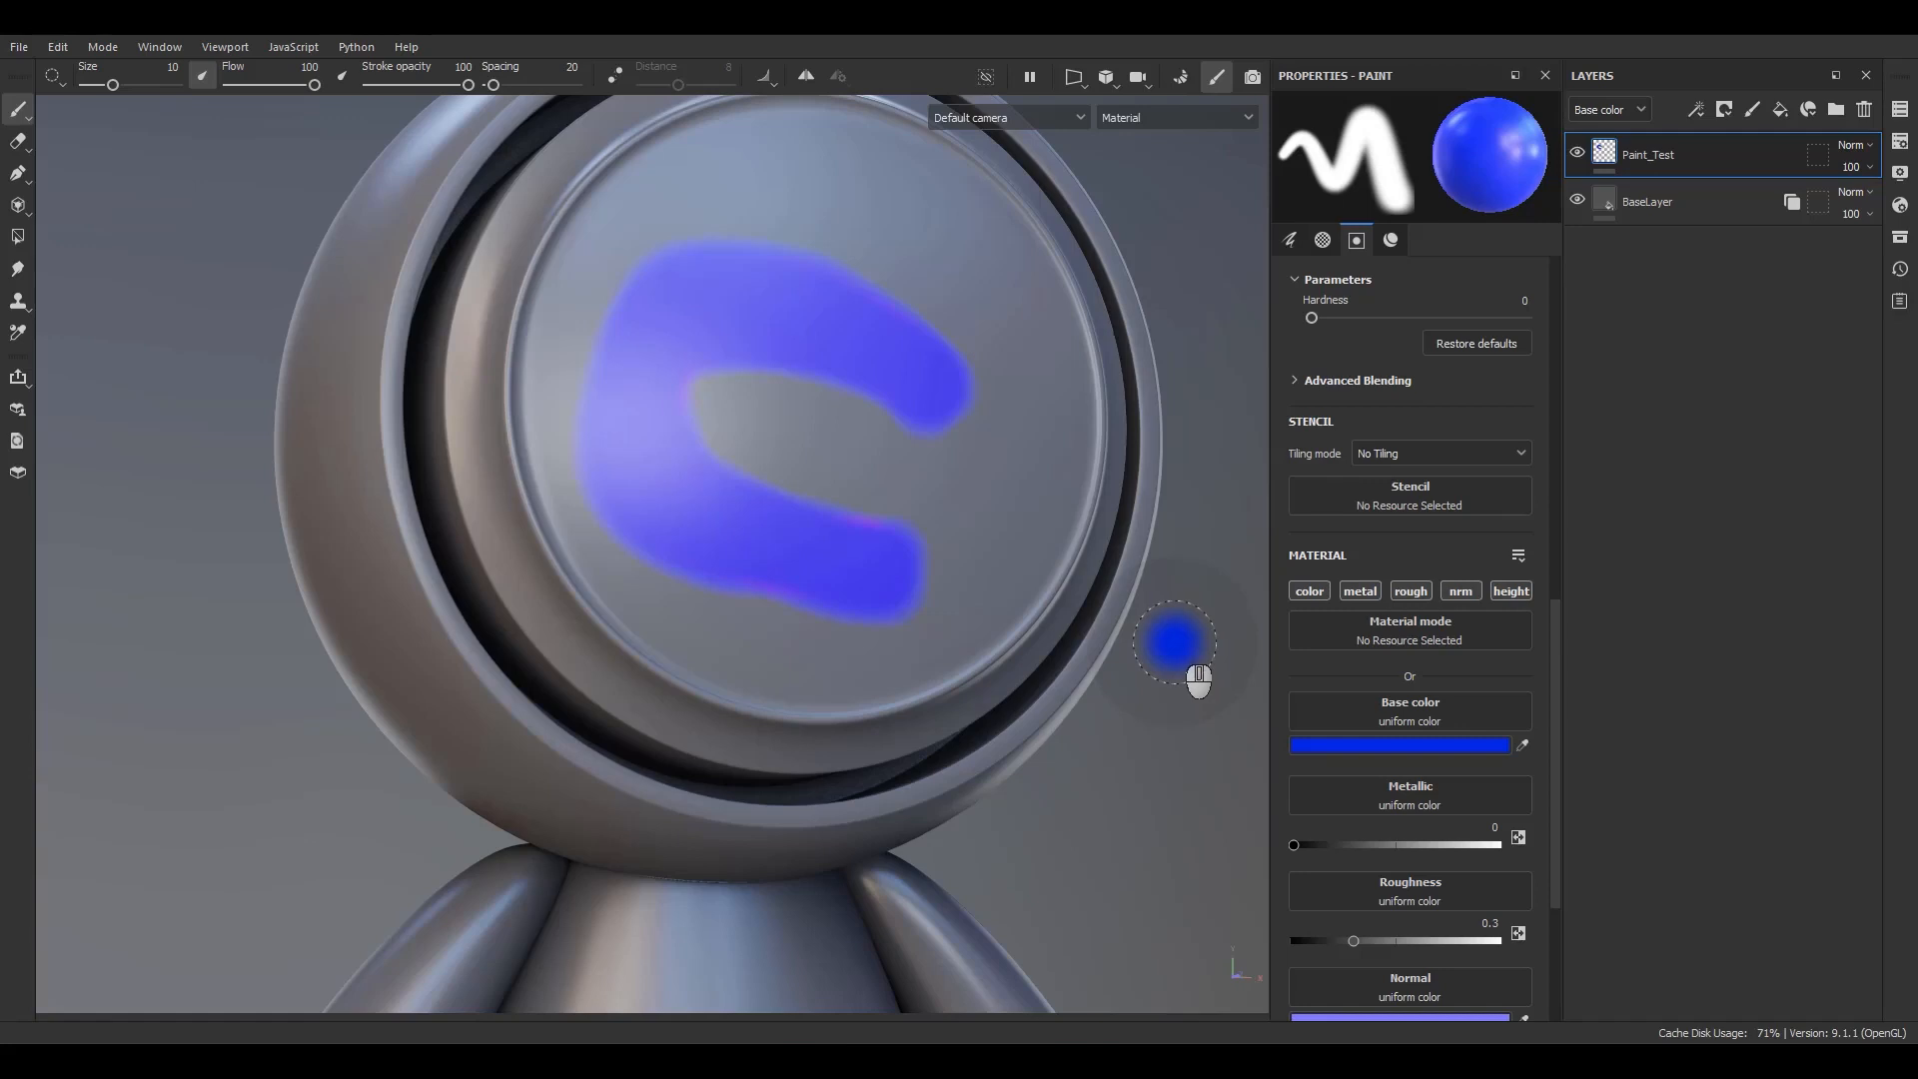
left_click(1577, 152)
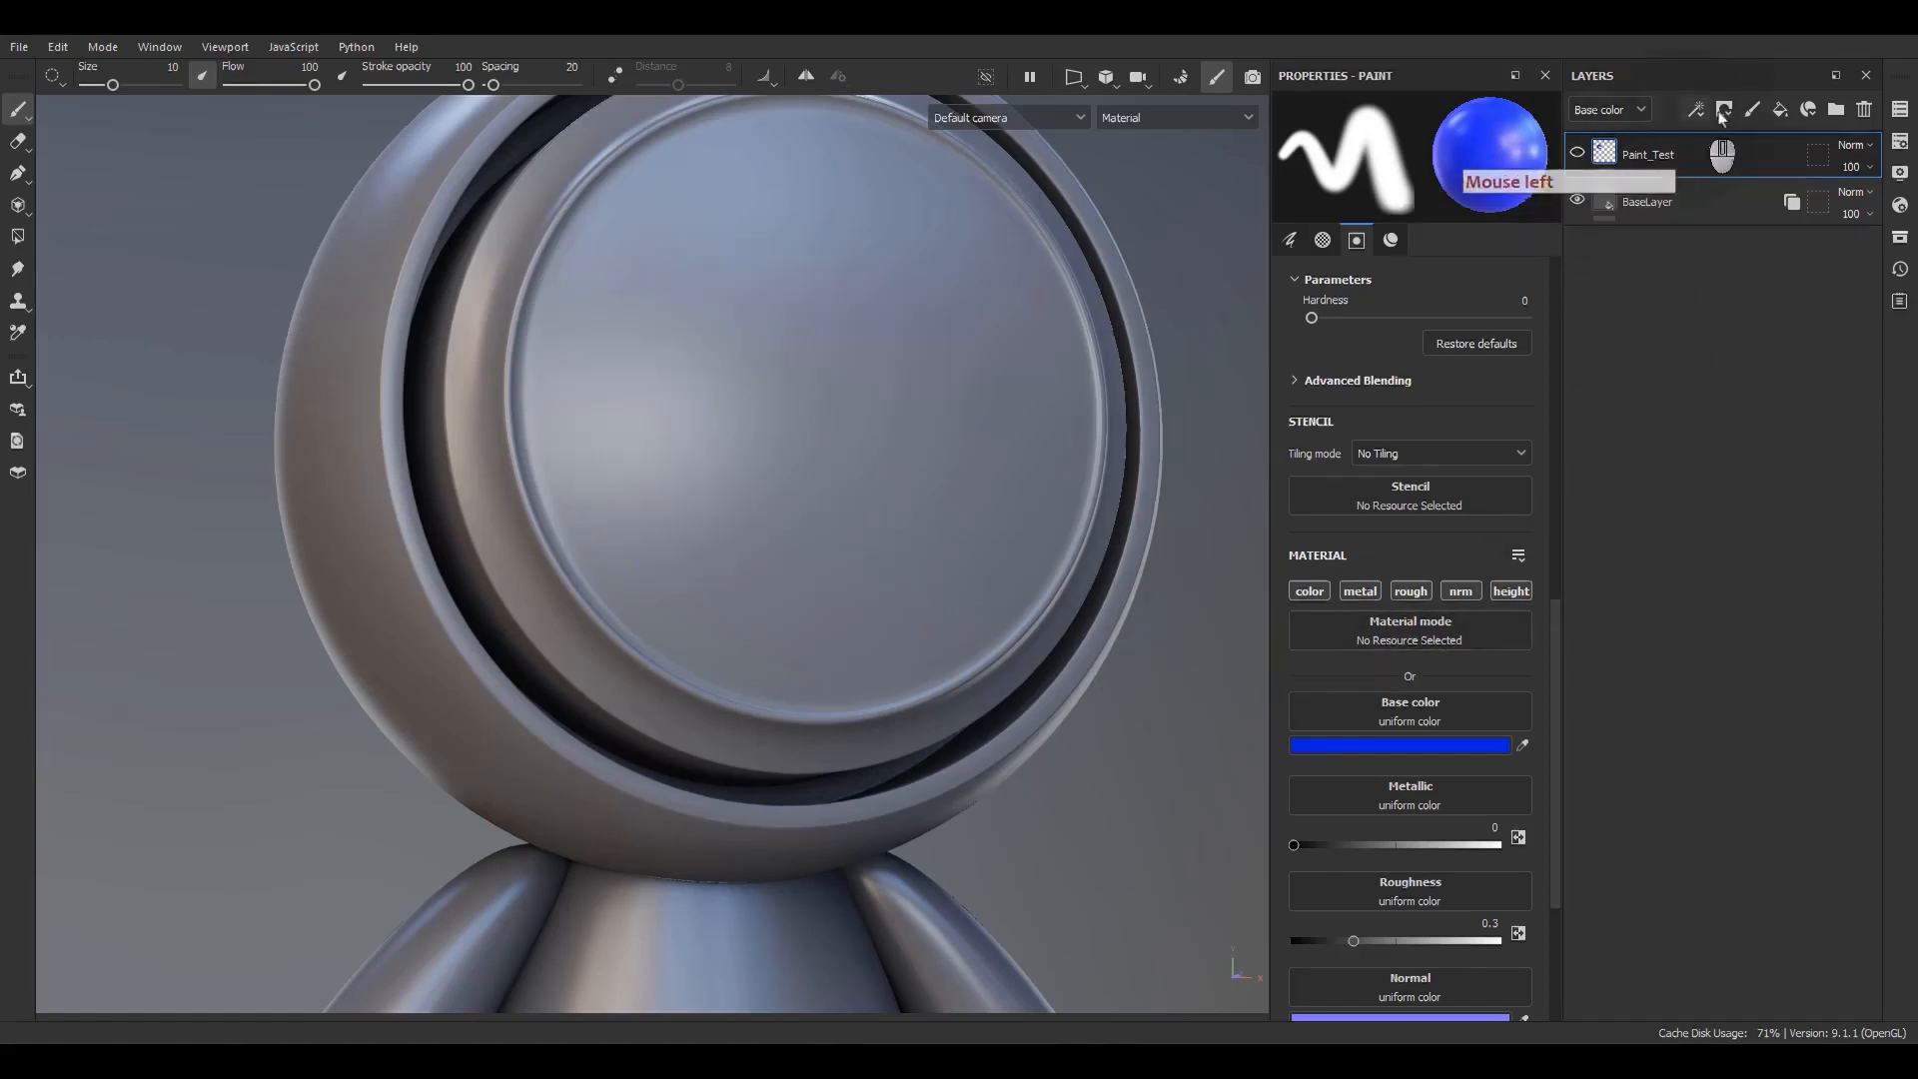
- Add a fill layer above Paint_Test and name it Paint
left_click(1780, 110)
double_click(1650, 155)
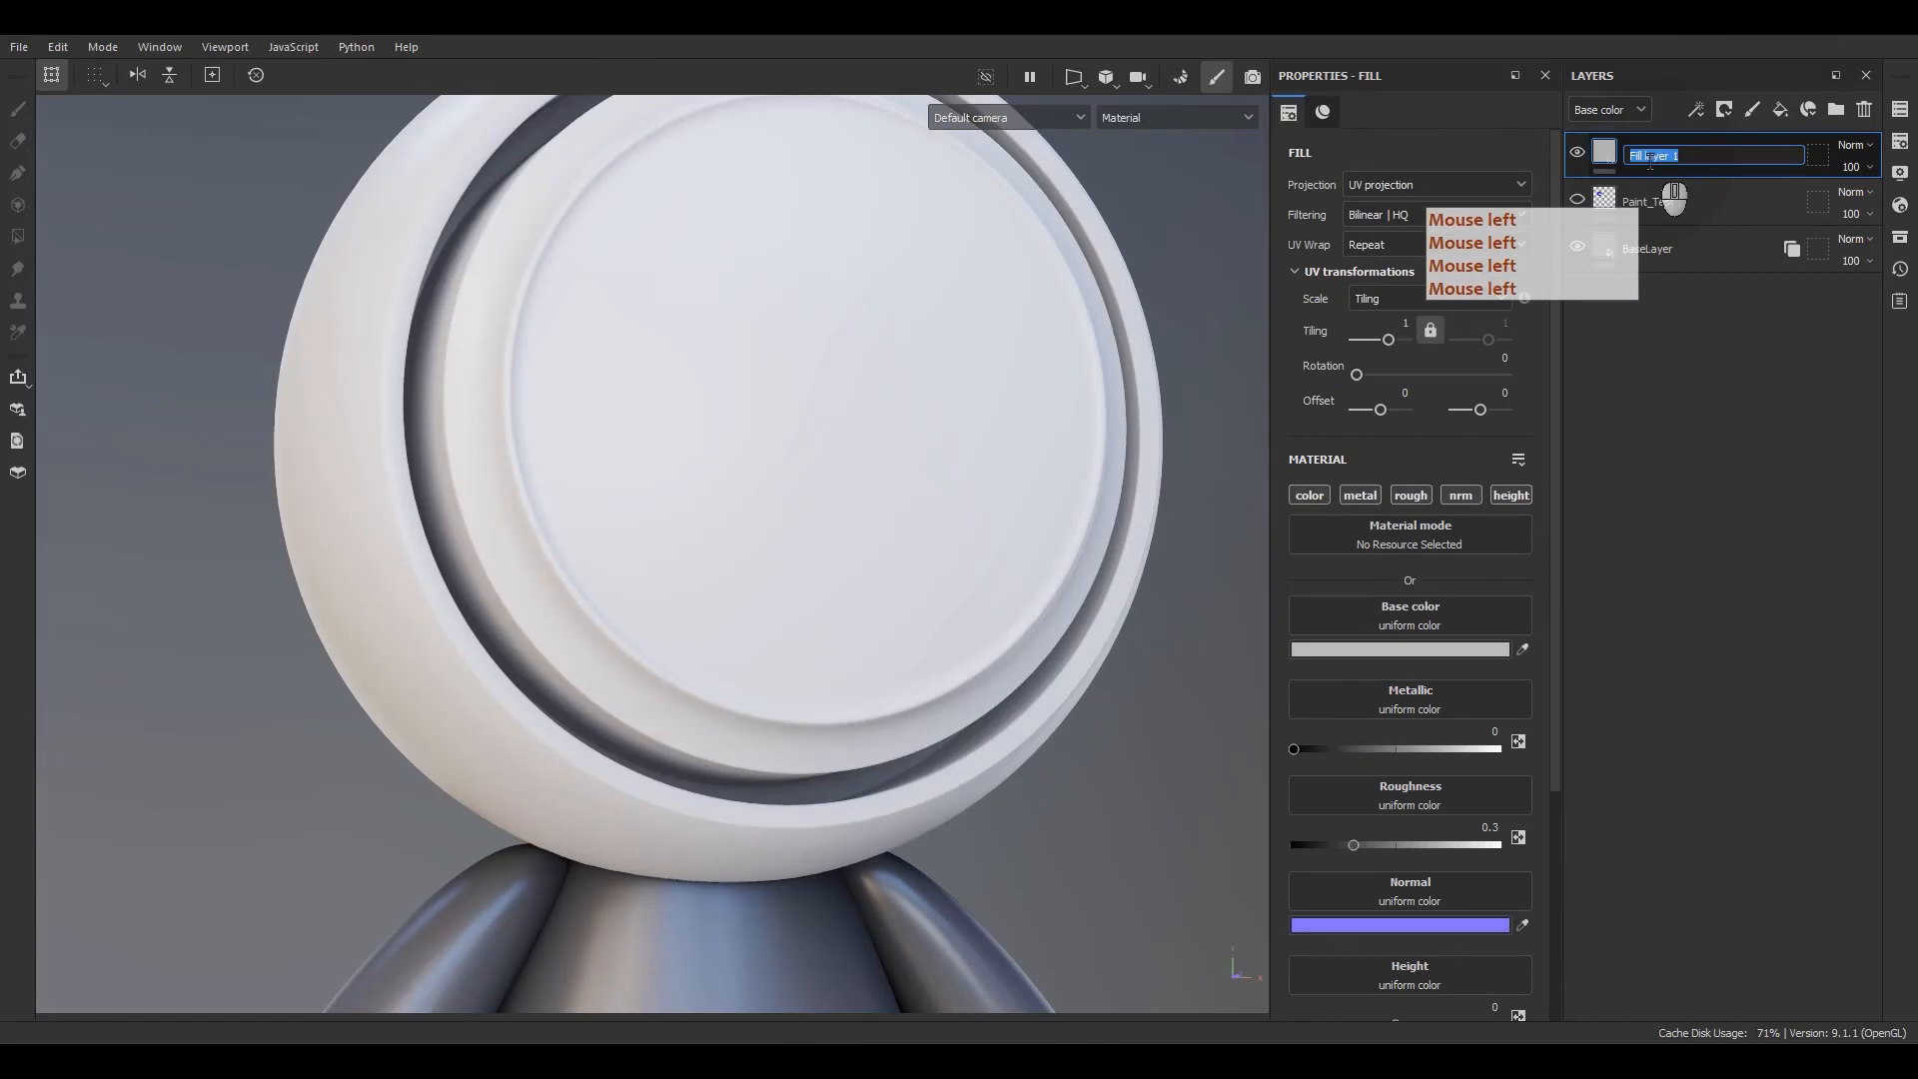
type("Pi")
key("BackSpace")
type("aint")
key("Return")
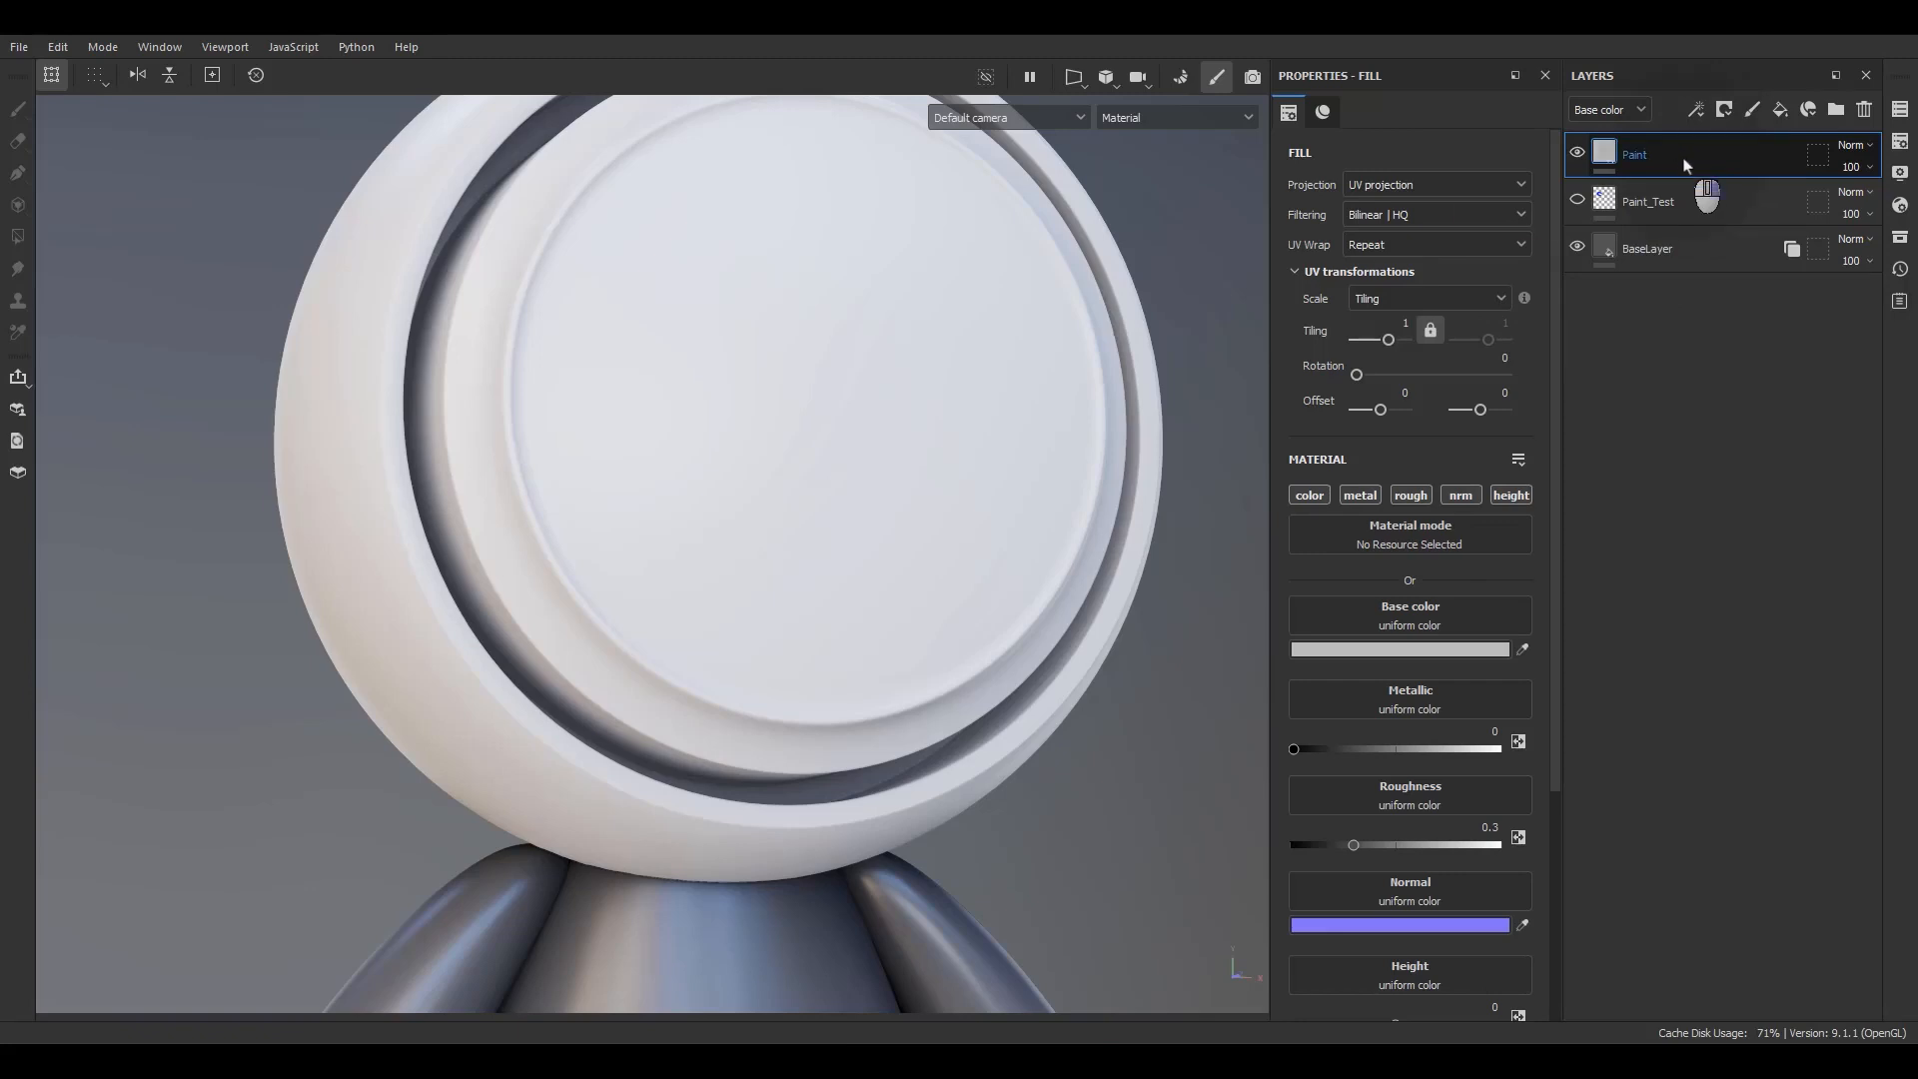
- Add a black mask to the Paint fill layer and a paint effect to that mask
right_click(1684, 163)
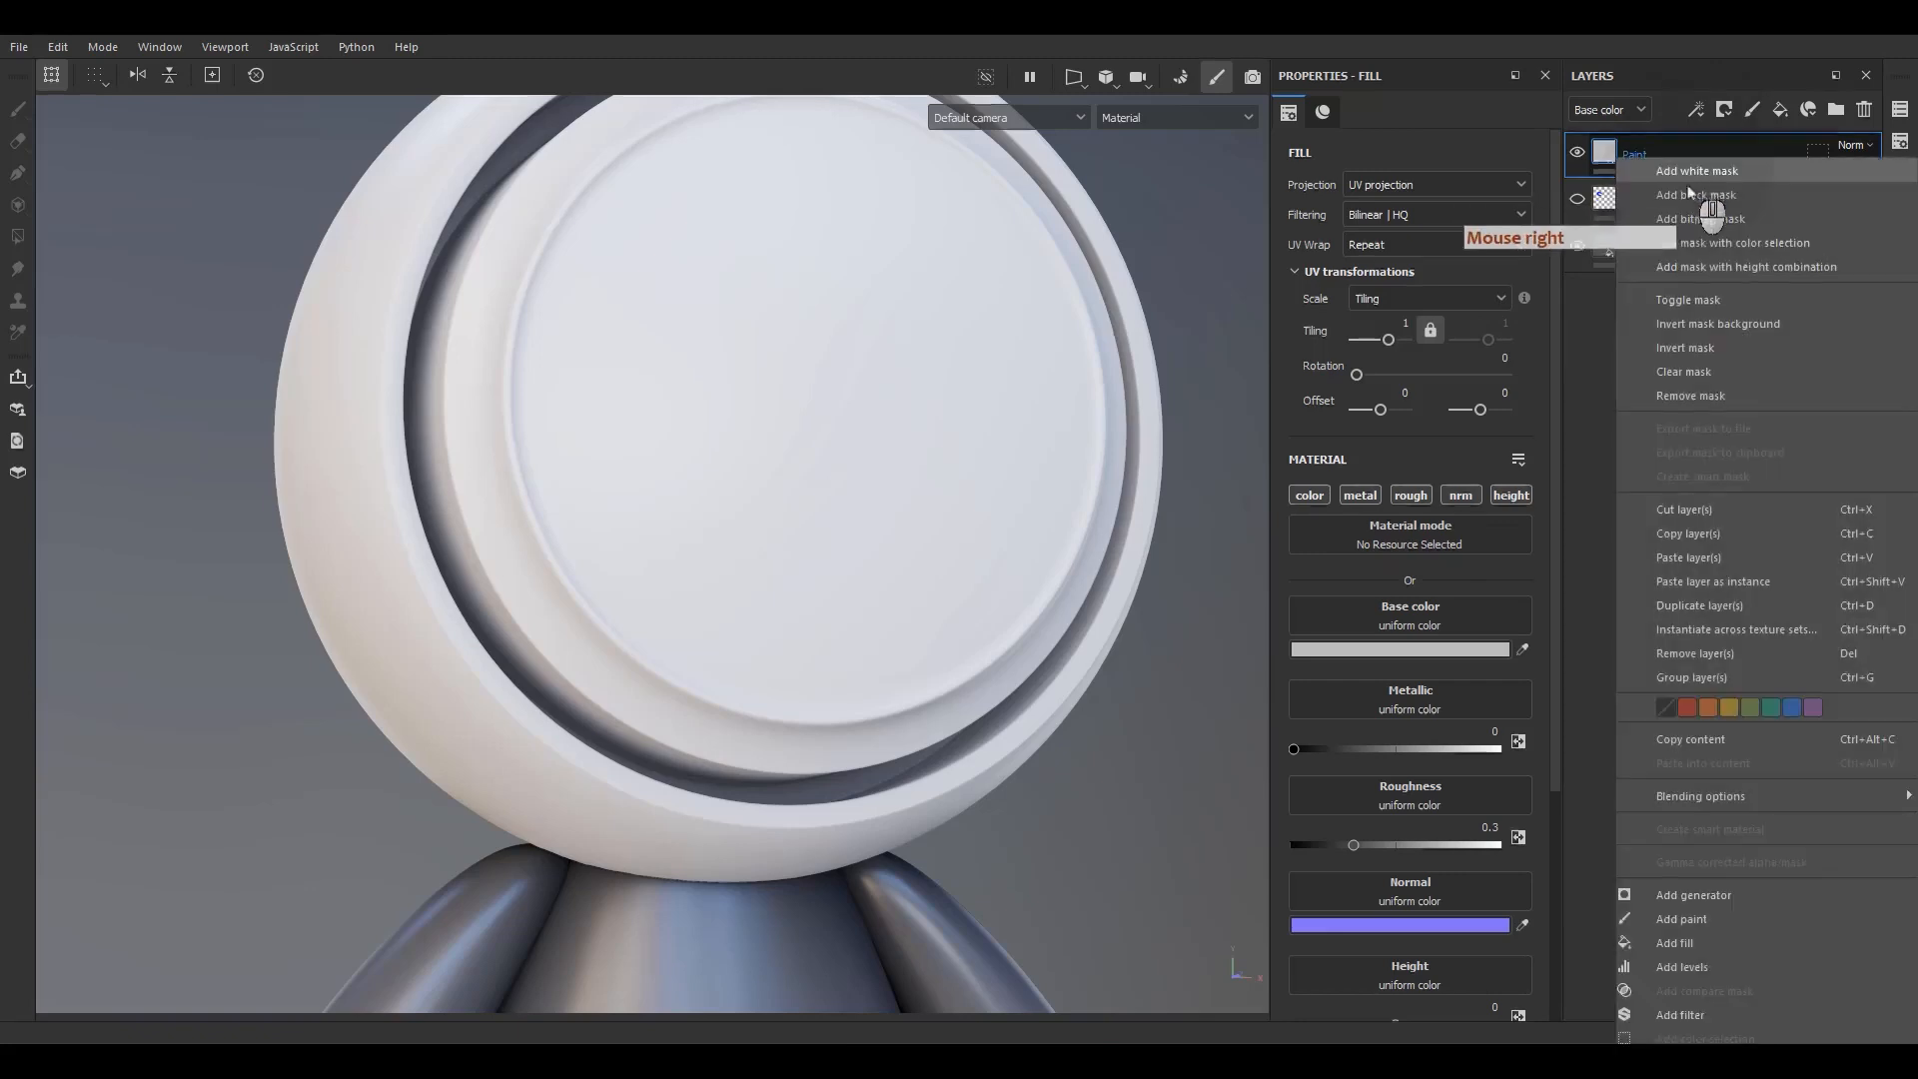
left_click(1661, 195)
right_click(1650, 157)
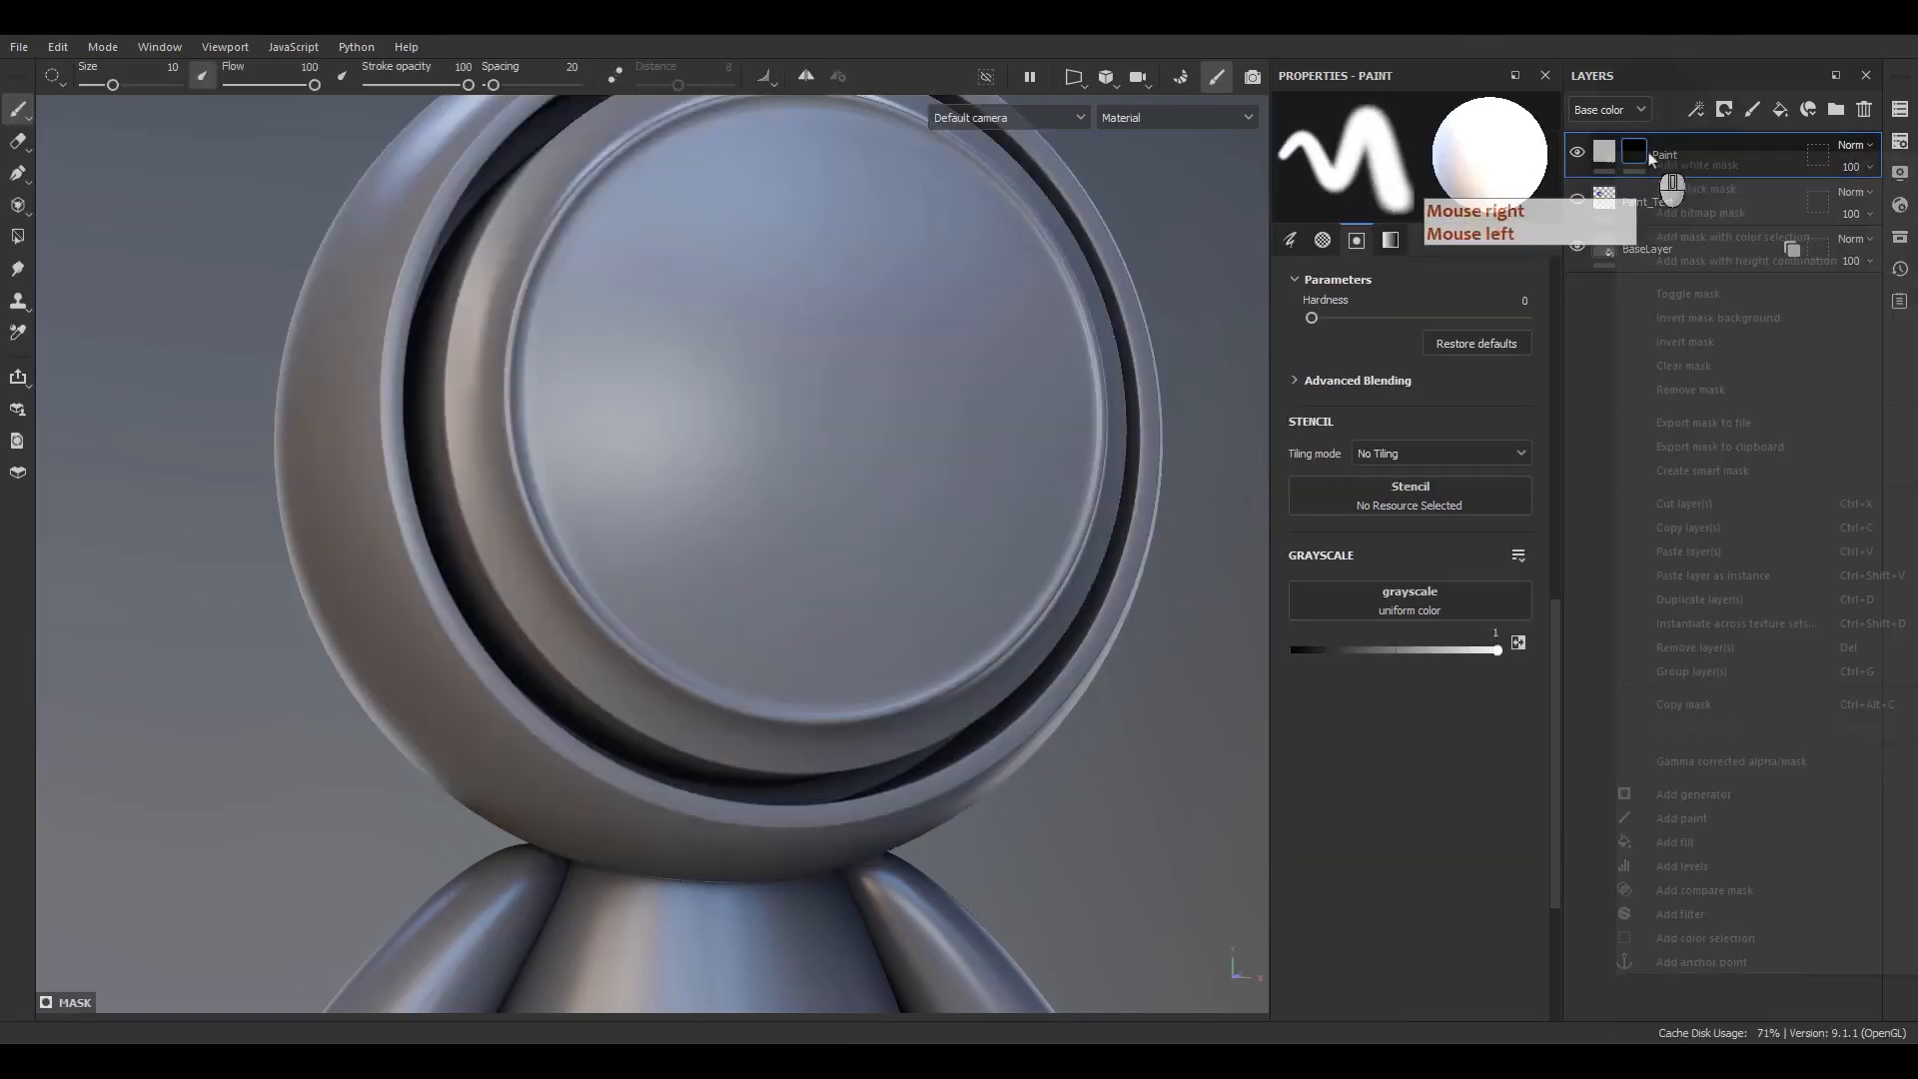
left_click(1681, 818)
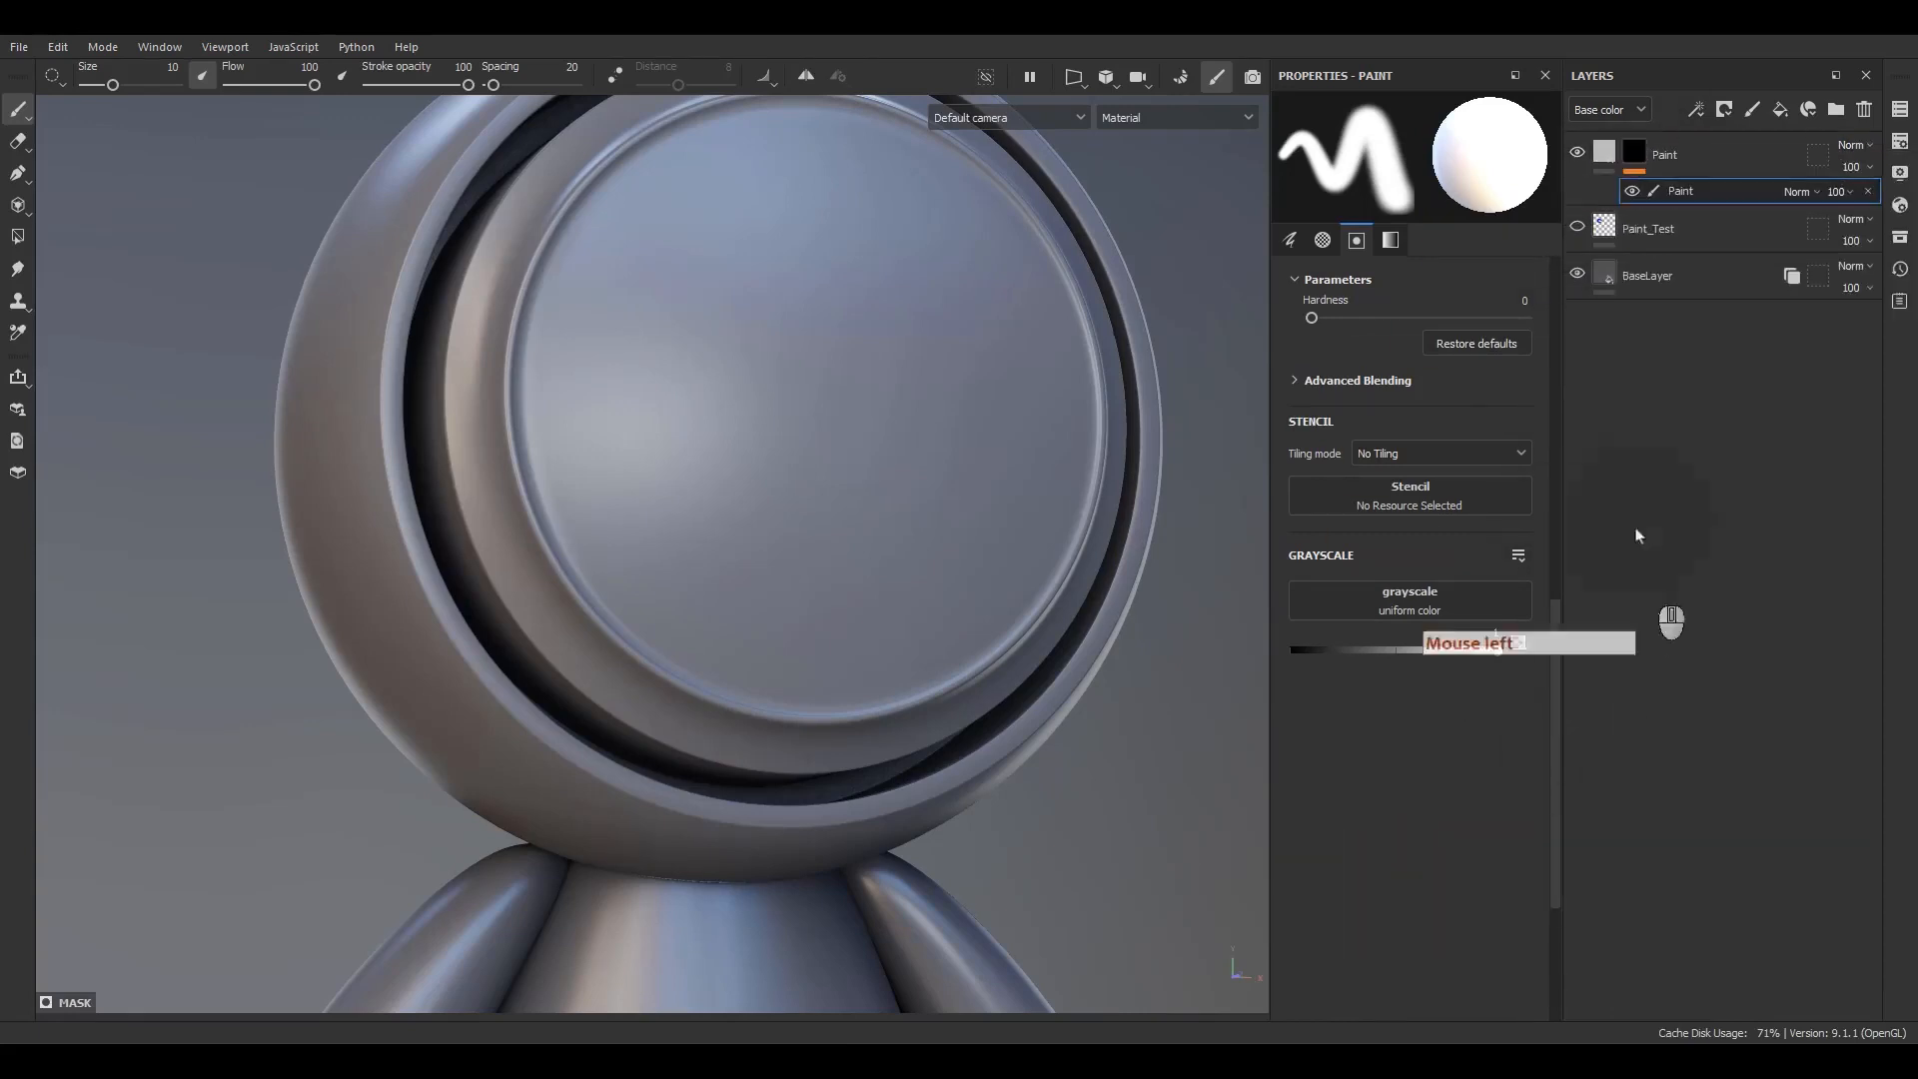
- Paint a curved, open hook-shaped stroke on the head's round face in the mask's paint effect
left_click(1686, 199)
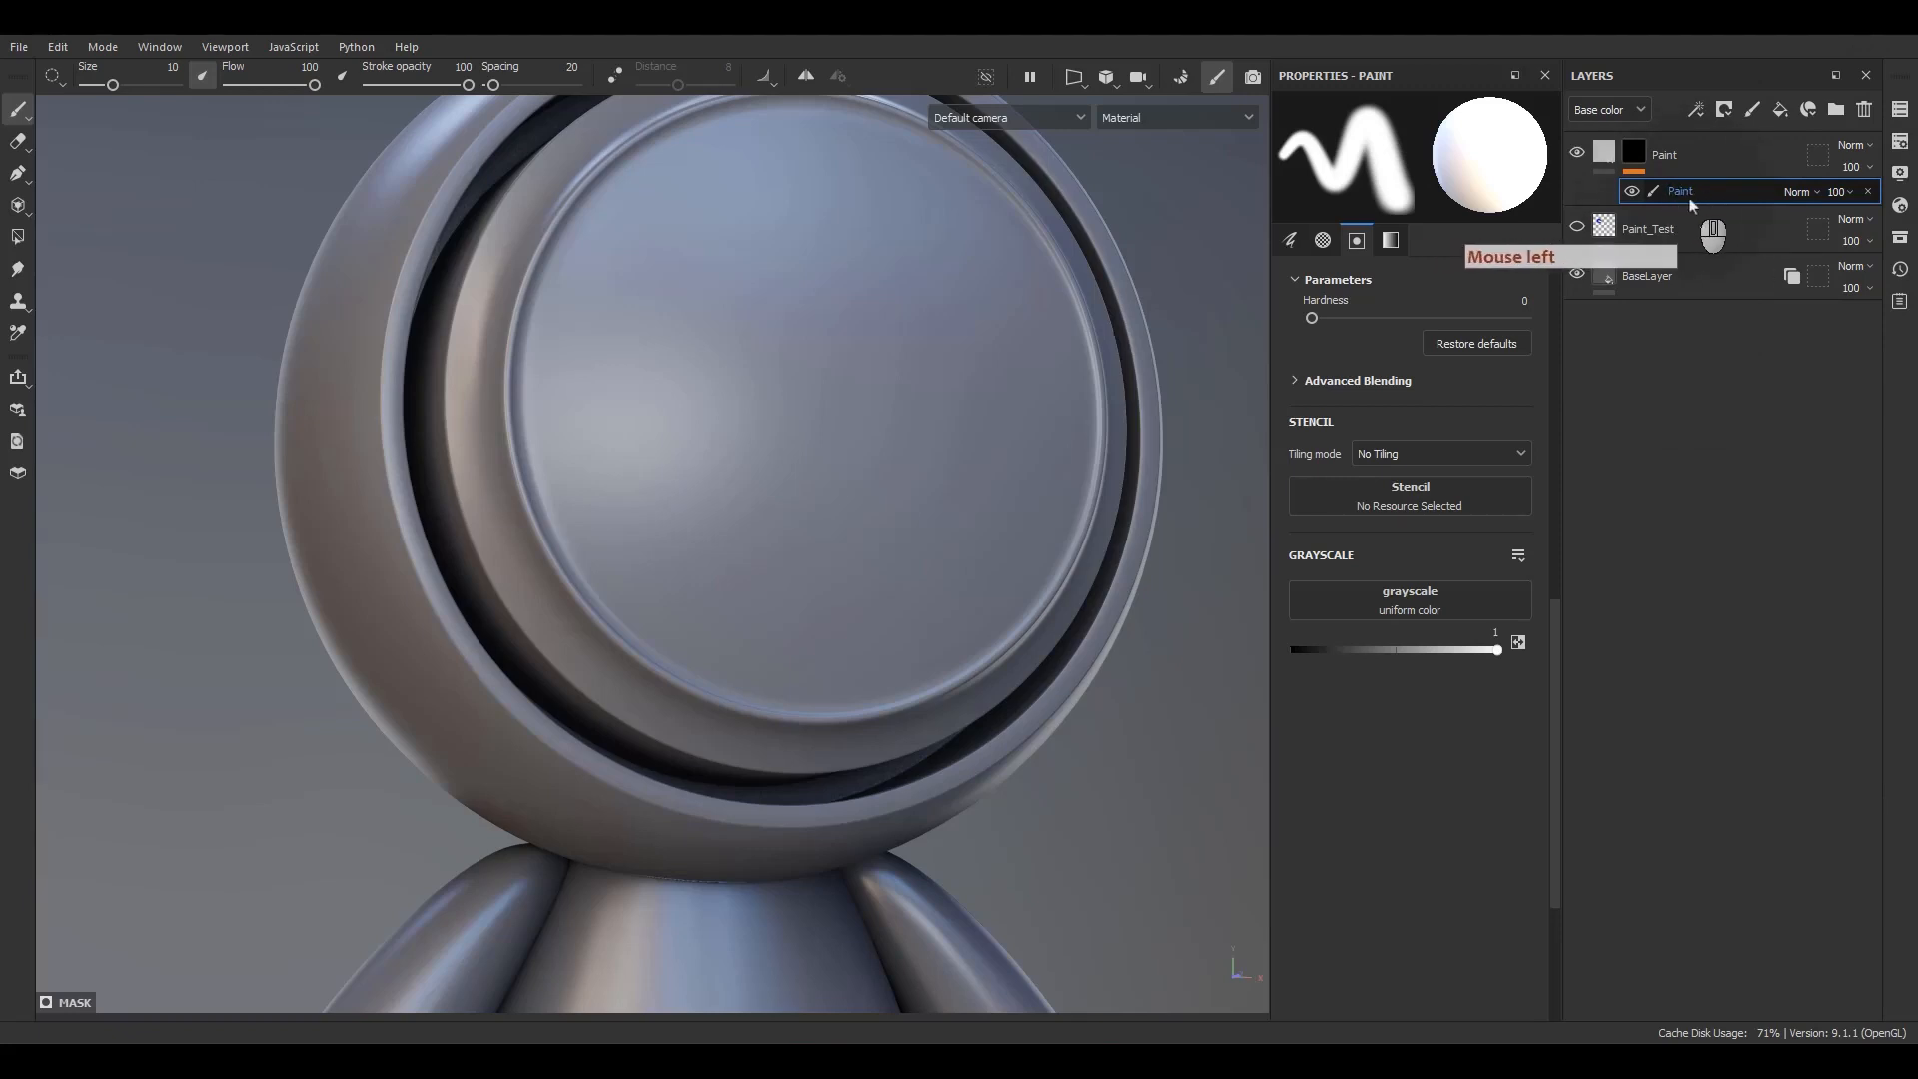
mouse_move(948, 361)
left_mouse_down()
mouse_move(927, 454)
mouse_move(740, 350)
mouse_move(784, 262)
left_mouse_up()
left_click(1238, 661)
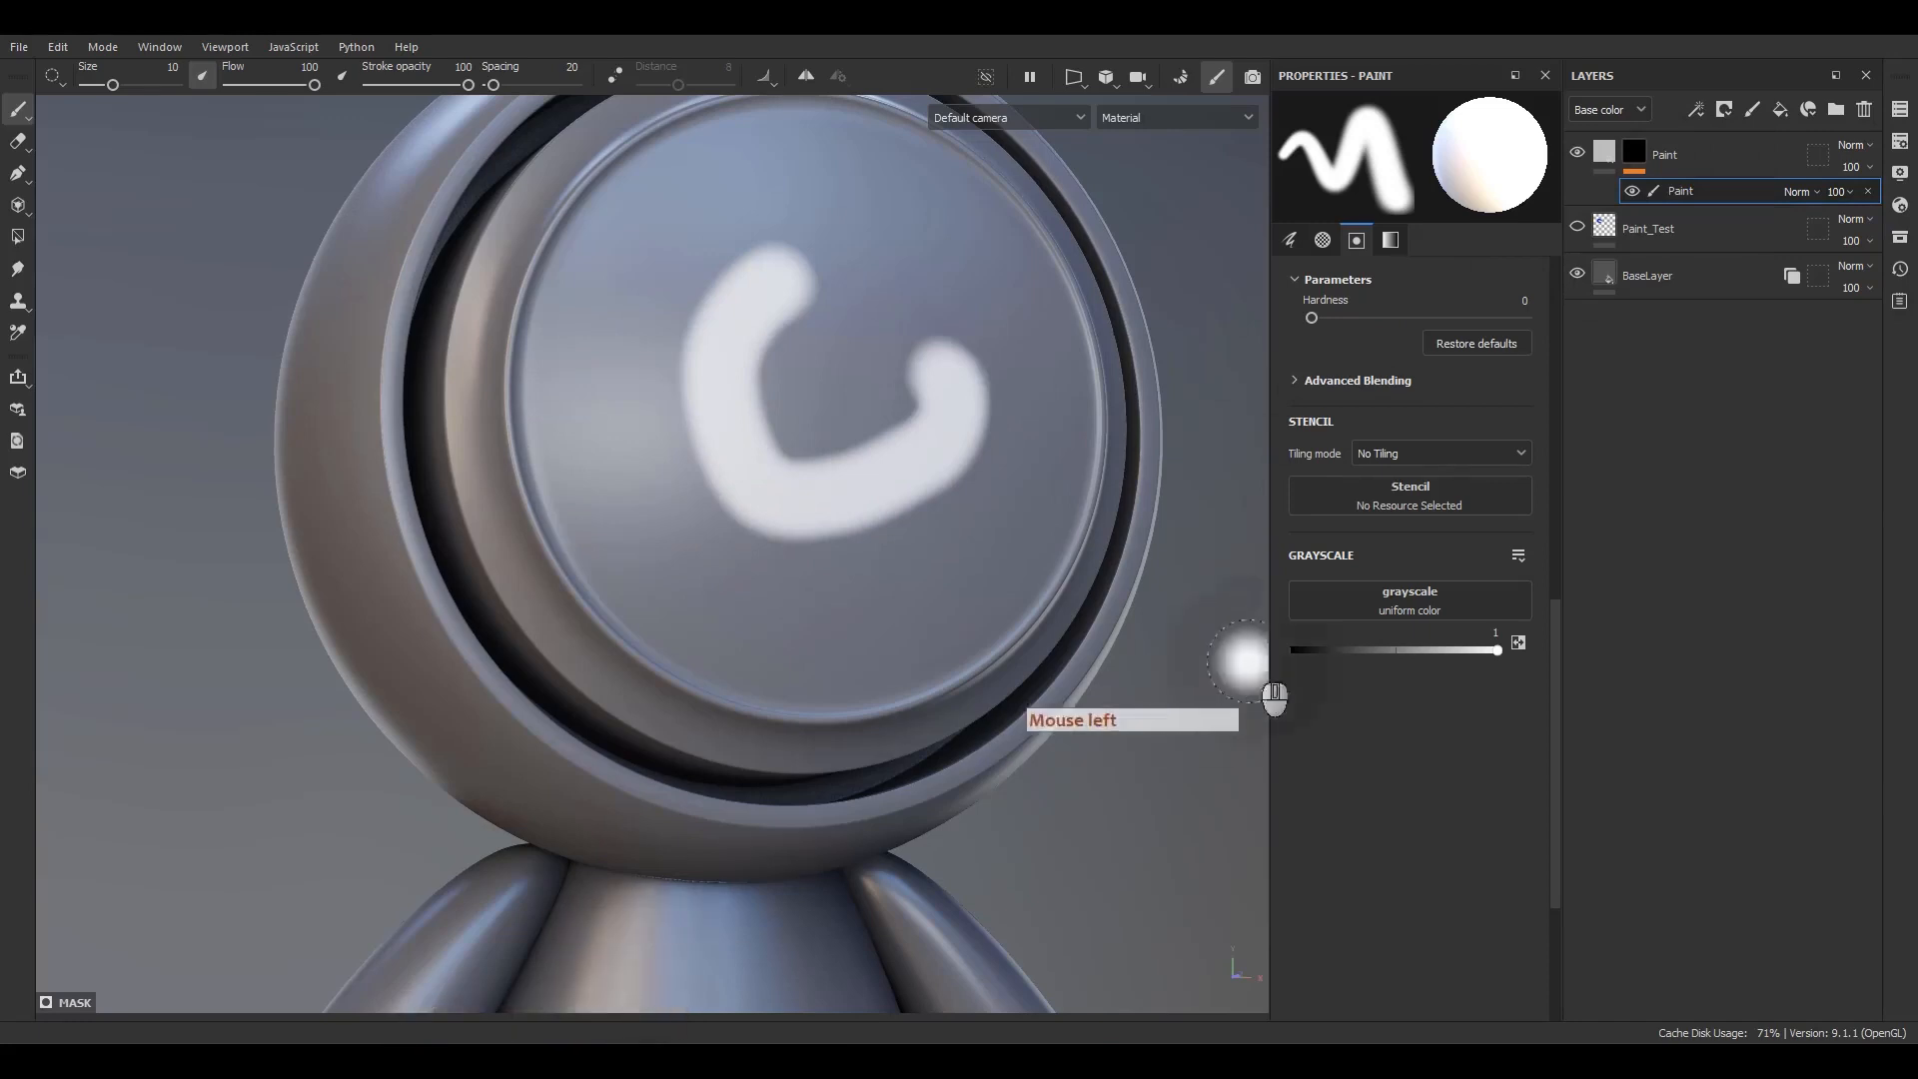
- Set the Paint fill layer's base color to red, DA1919
left_click(1598, 159)
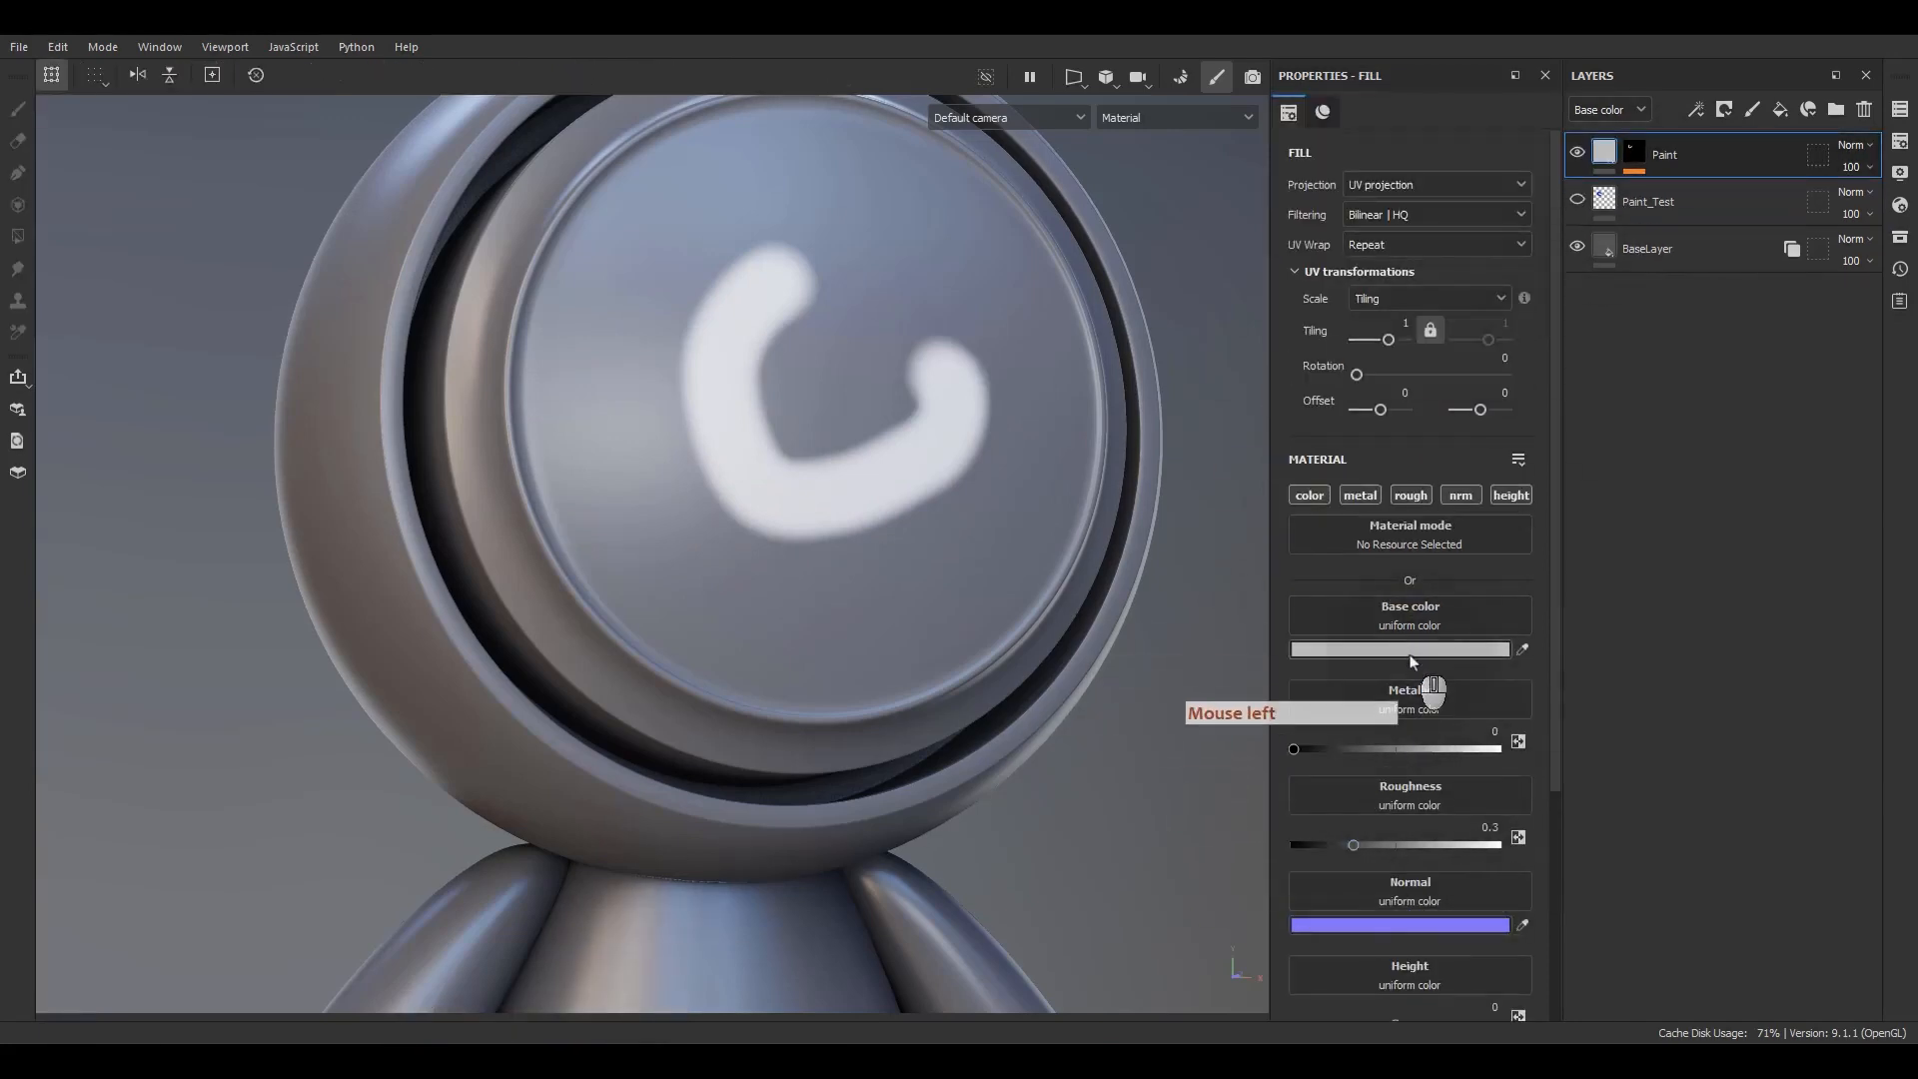
left_click(1413, 662)
left_click(1601, 747)
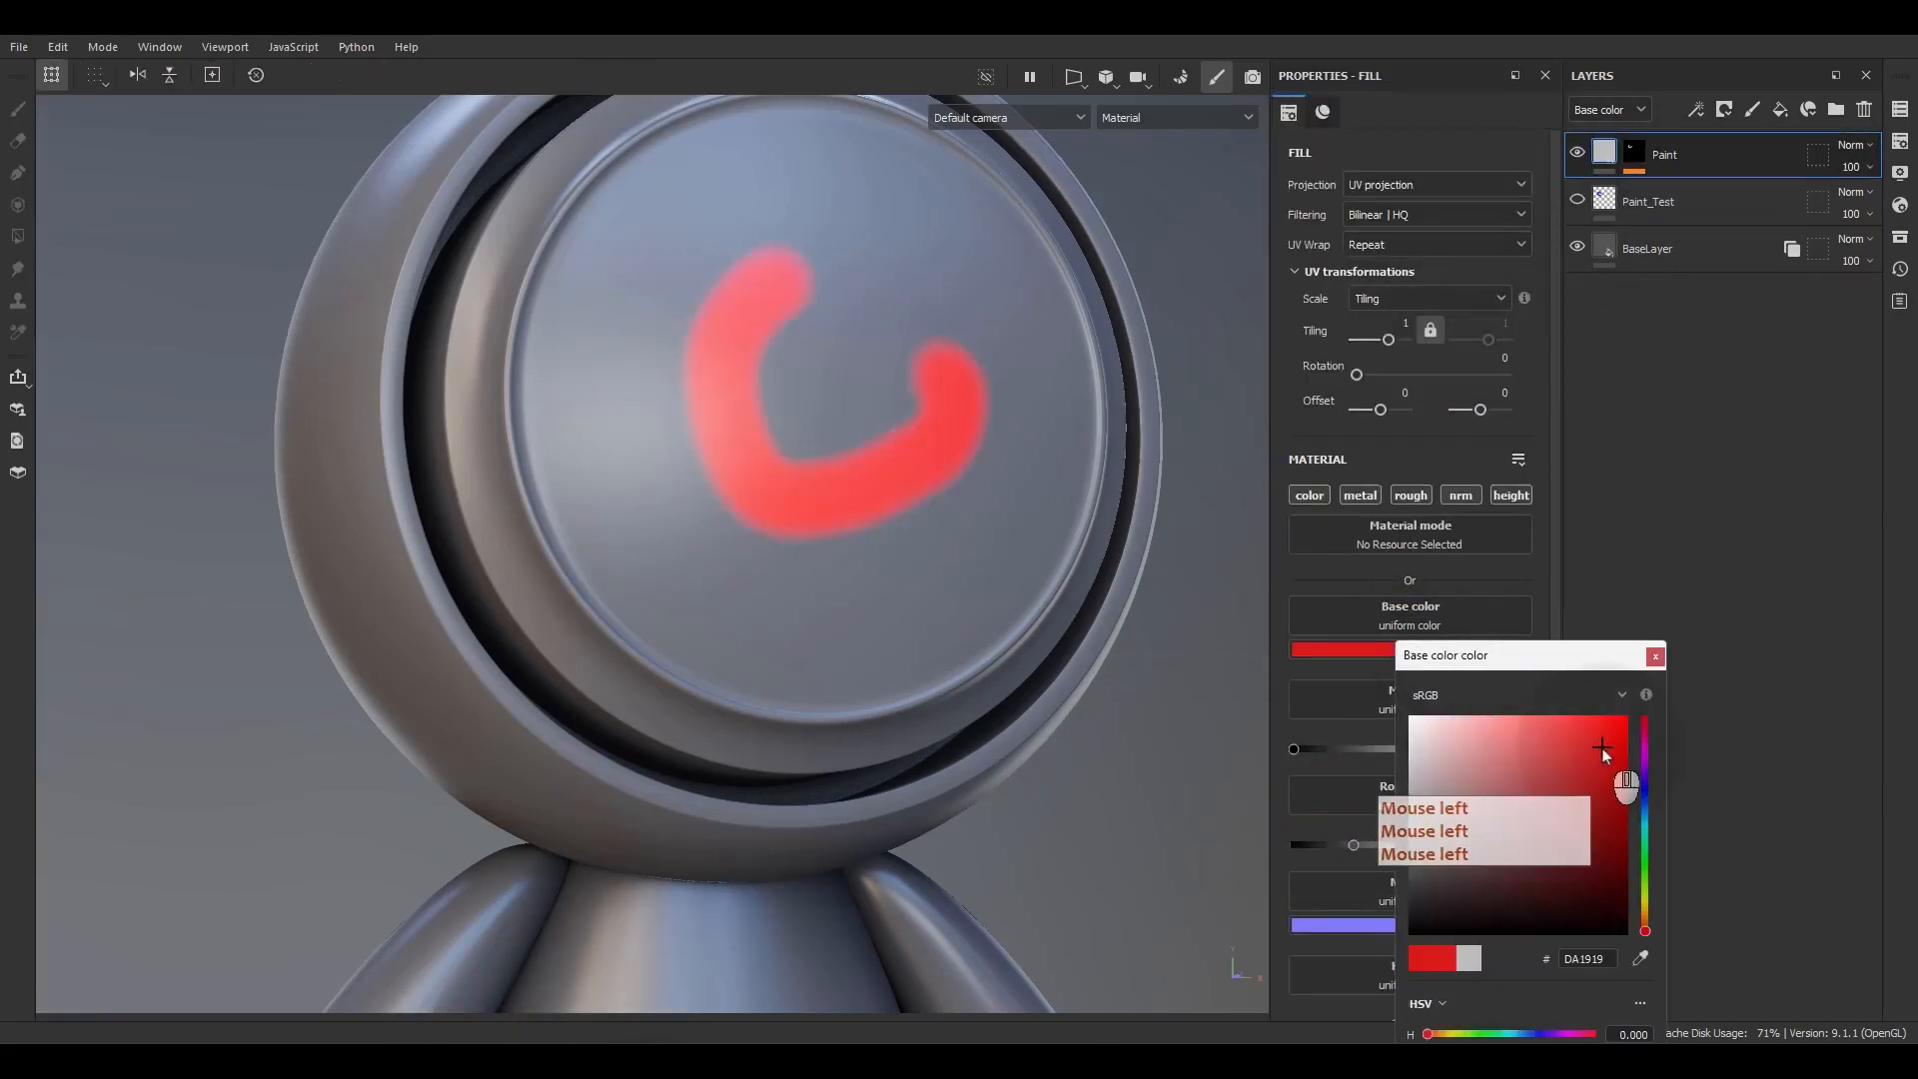
left_click(1654, 656)
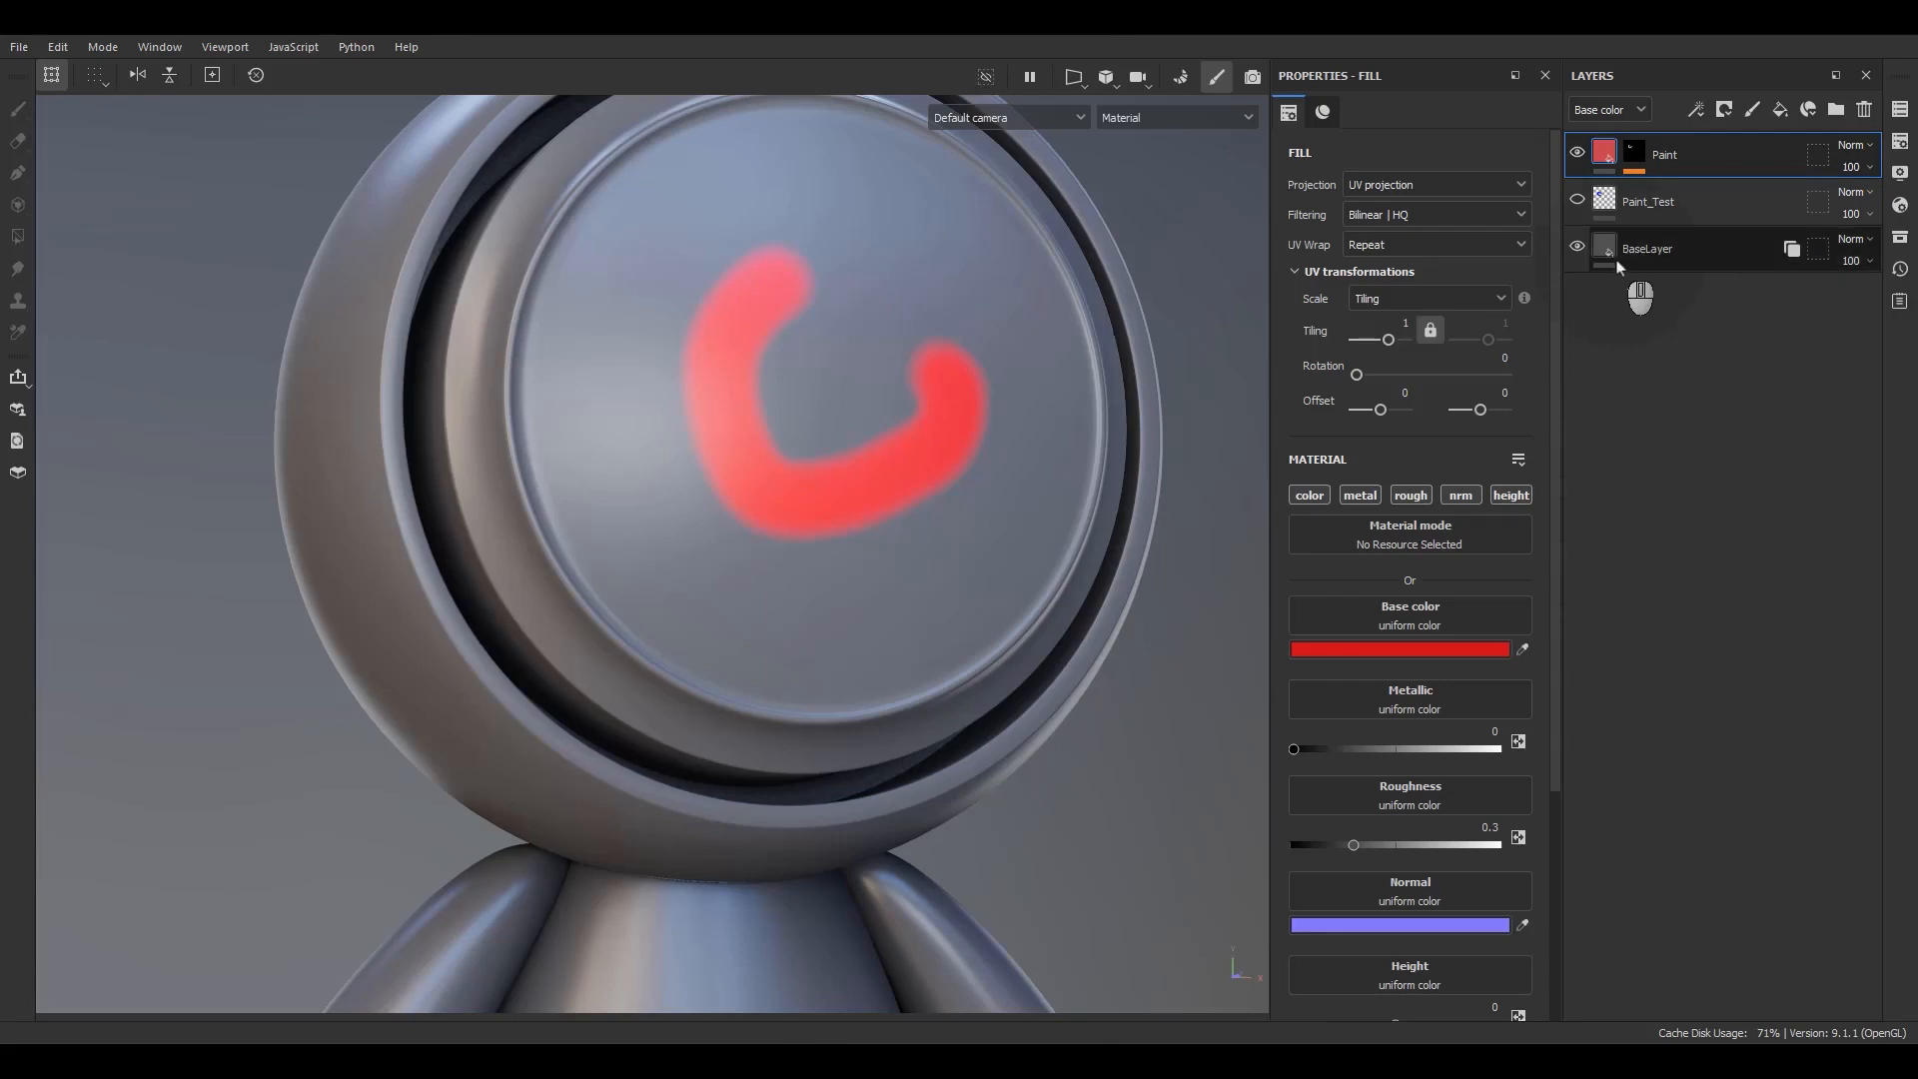
- Delete the Paint fill layer and show the Paint_Test layer again
left_click(1862, 111)
left_click(1577, 154)
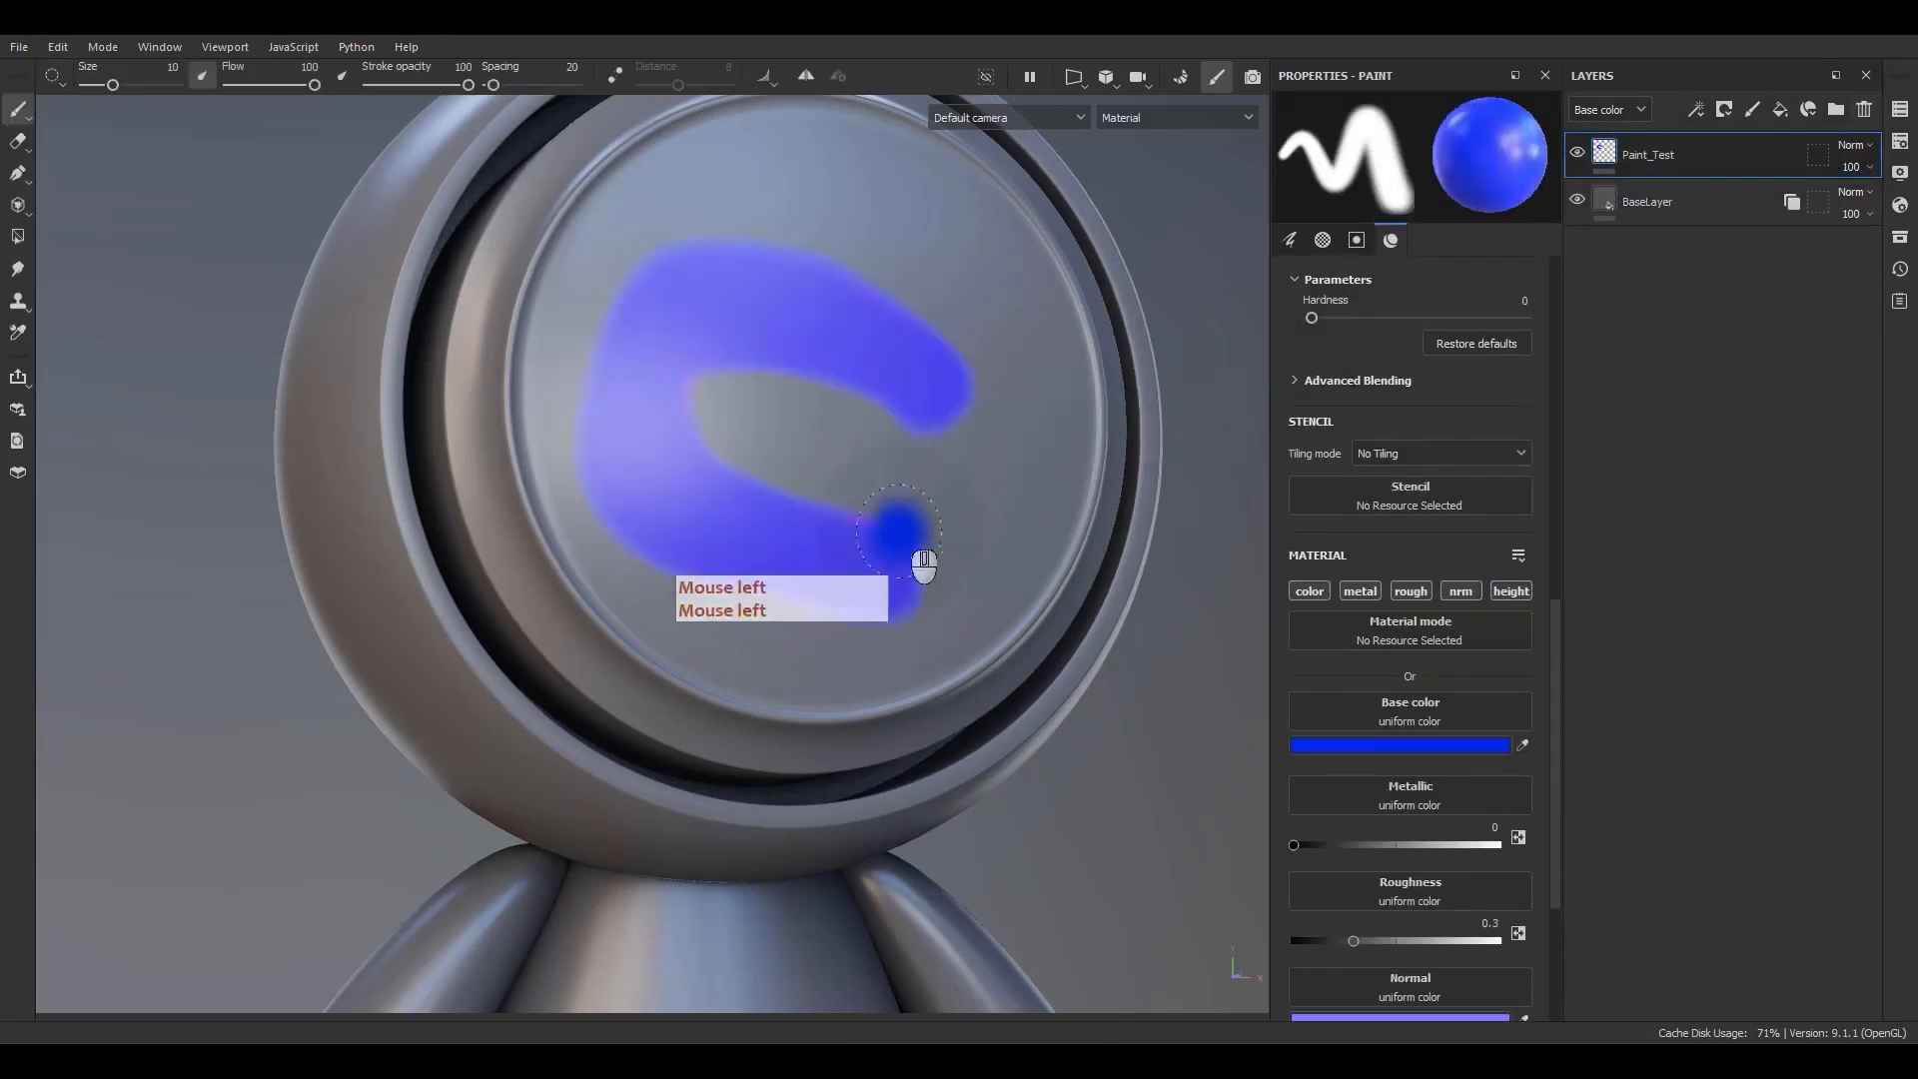
- Erase the C-shaped stroke from the head's round face on the Paint_Test layer
middle_click_drag(999, 723, 998, 796, "alt")
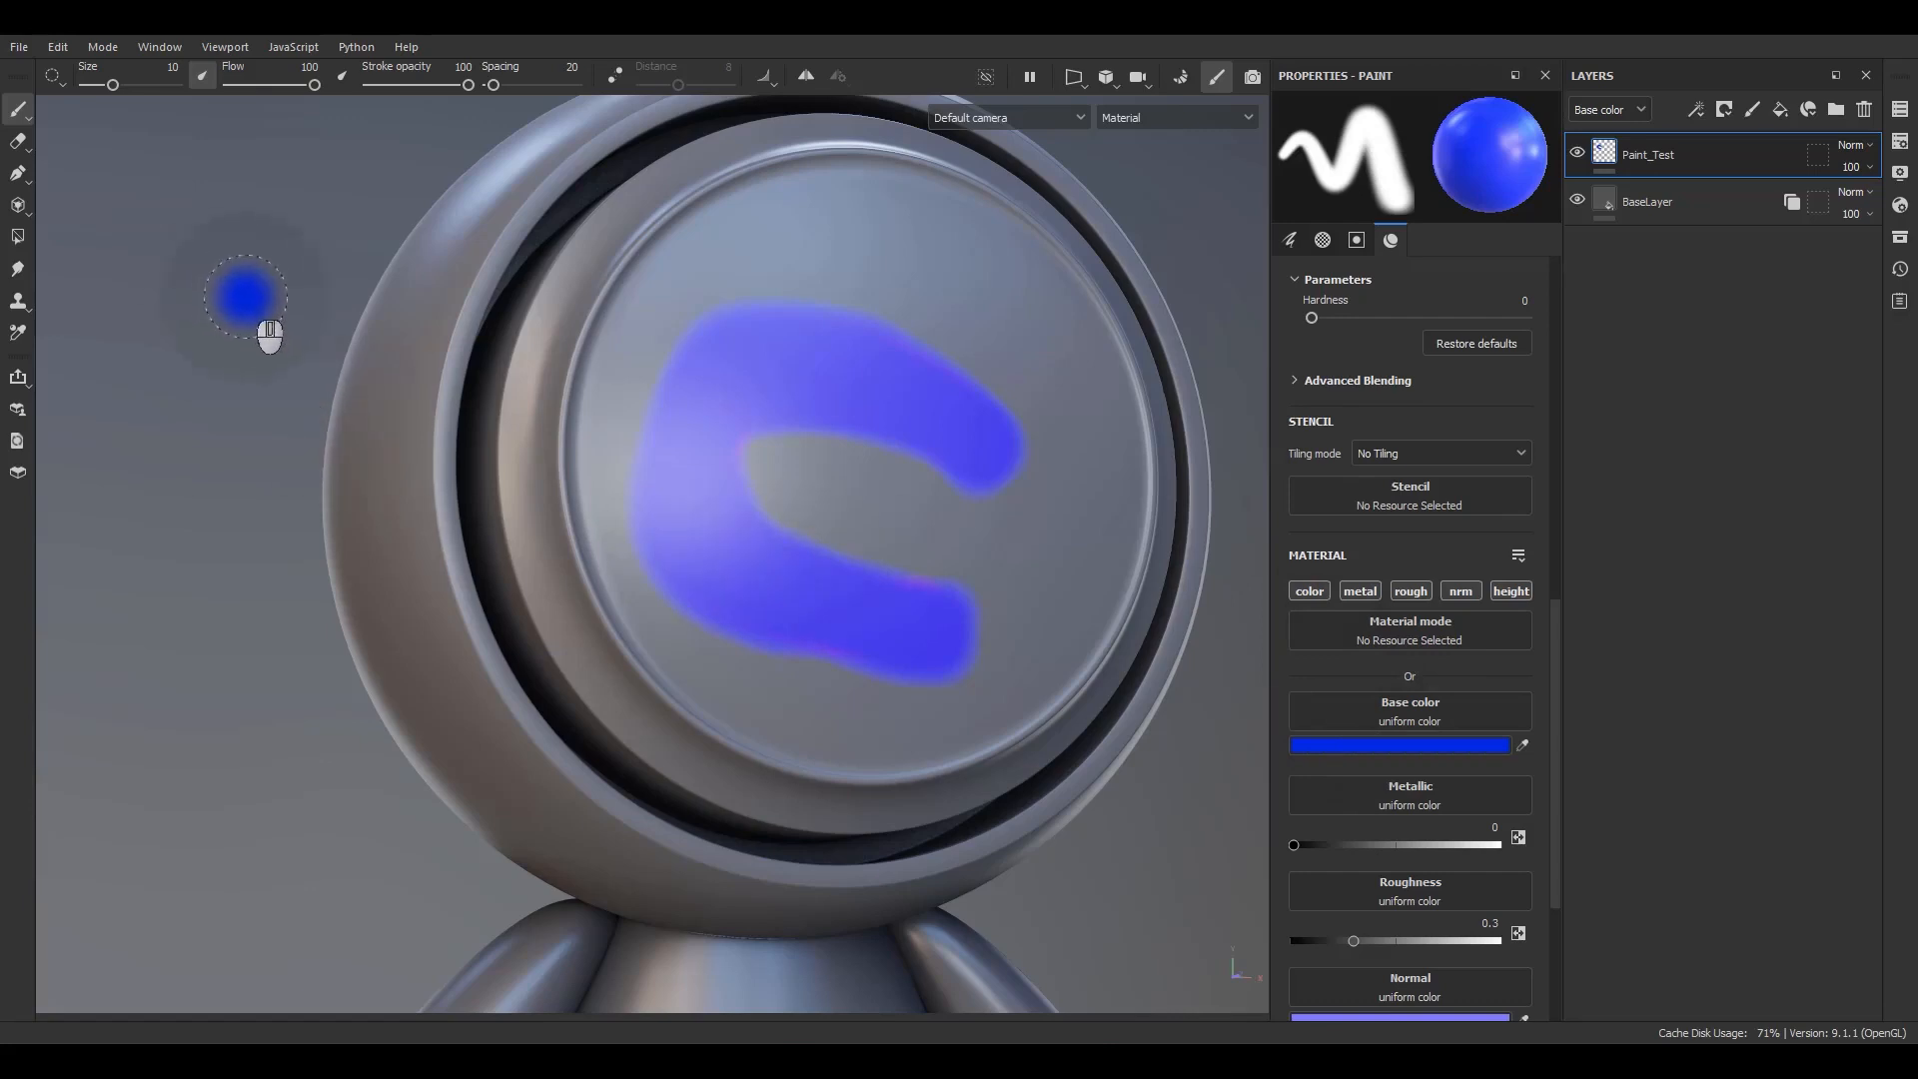
left_click(17, 141)
mouse_move(1058, 739)
left_mouse_down()
mouse_move(706, 590)
mouse_move(950, 698)
mouse_move(693, 663)
mouse_move(990, 559)
mouse_move(1172, 416)
mouse_move(642, 449)
mouse_move(976, 556)
mouse_move(1001, 492)
mouse_move(939, 253)
left_mouse_up()
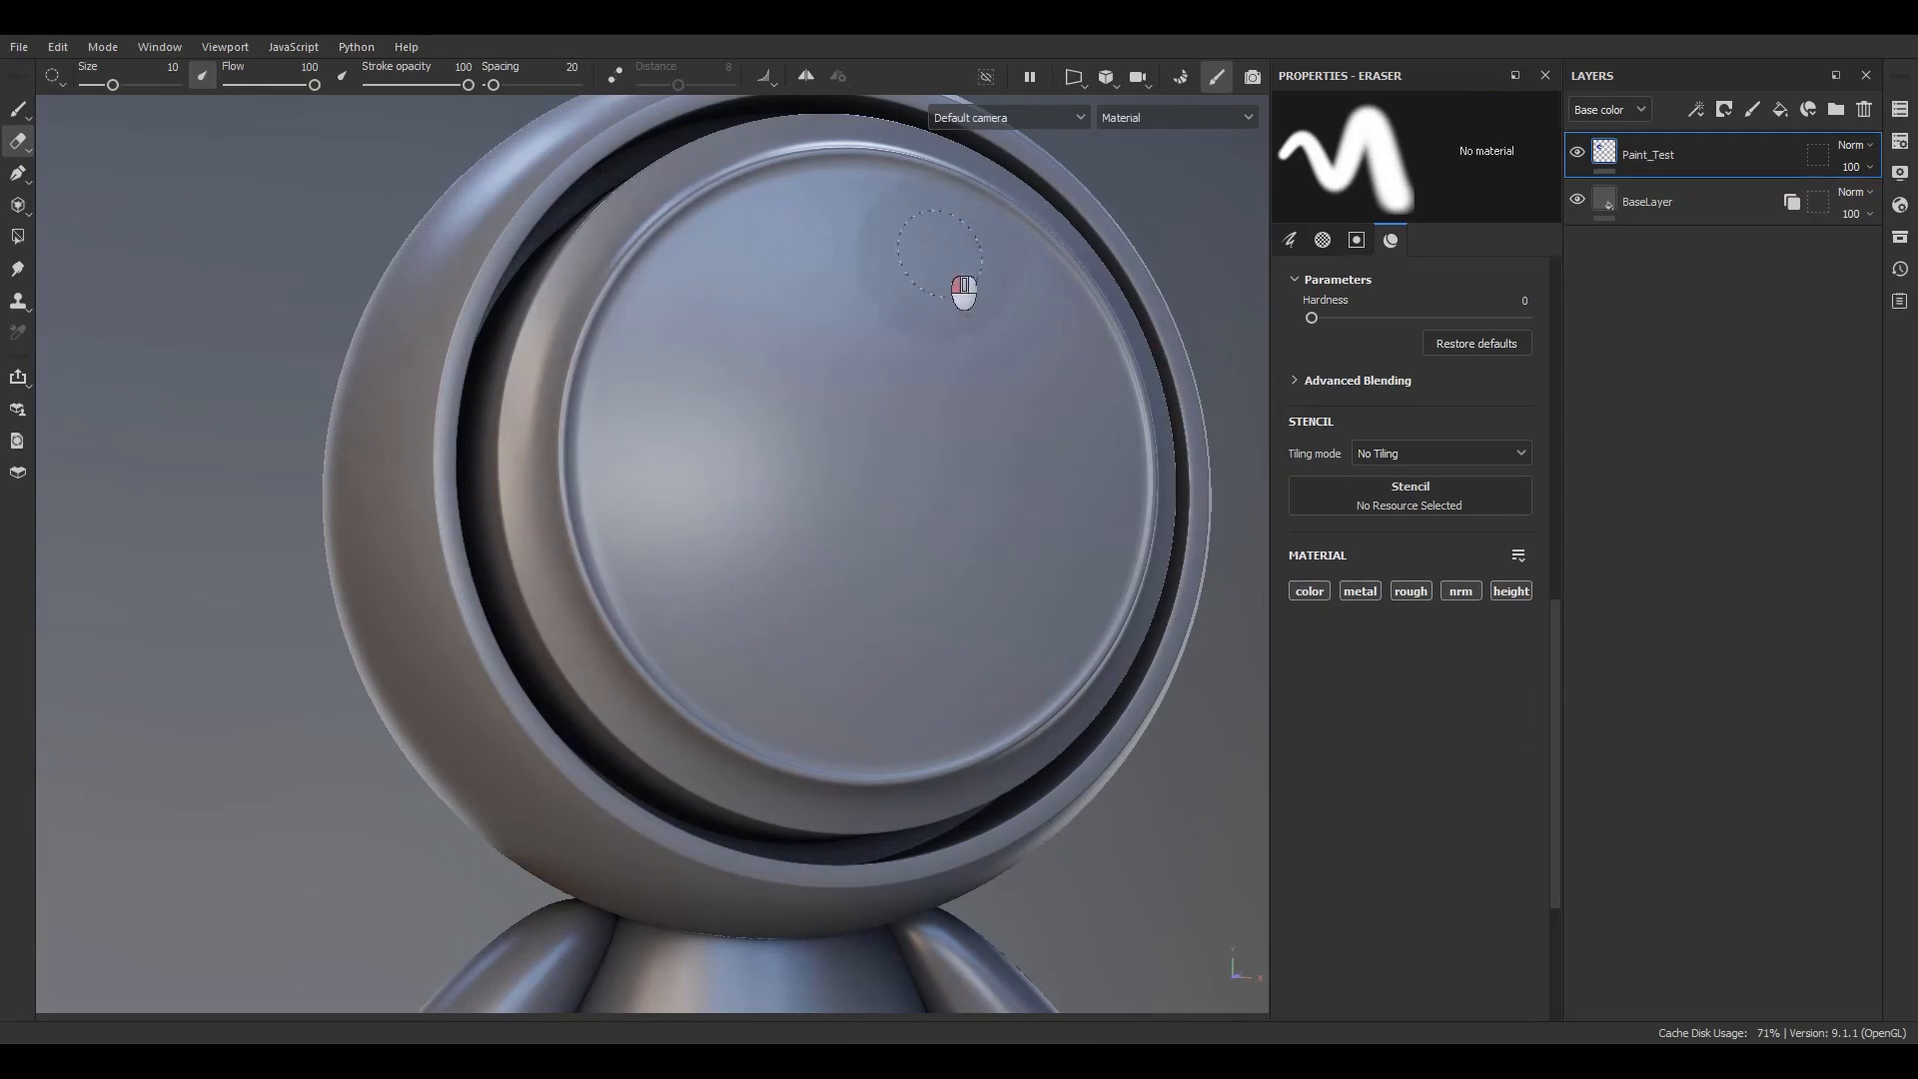
left_click_drag(684, 148, 1124, 609)
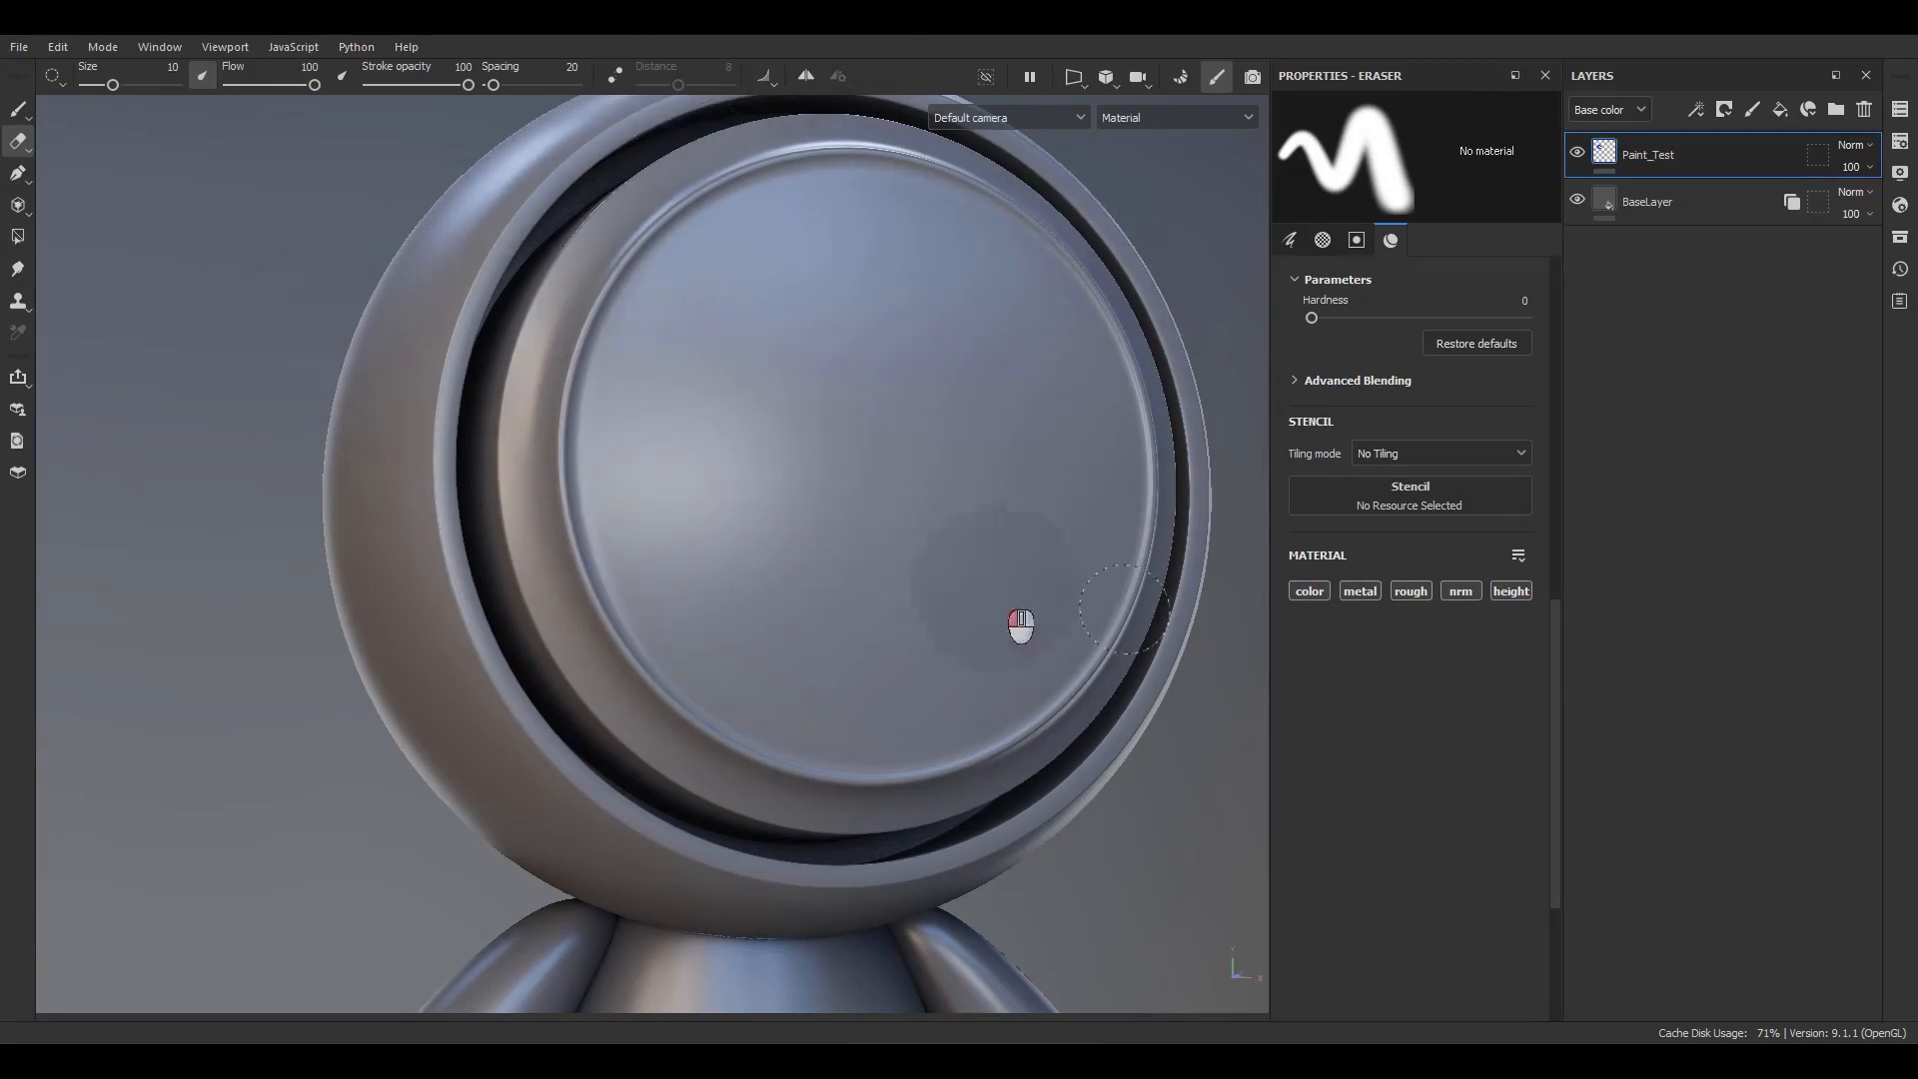
- Set the paint brush material to metallic 1 and roughness 0
left_click(17, 109)
scroll(1361, 766, "down", 2)
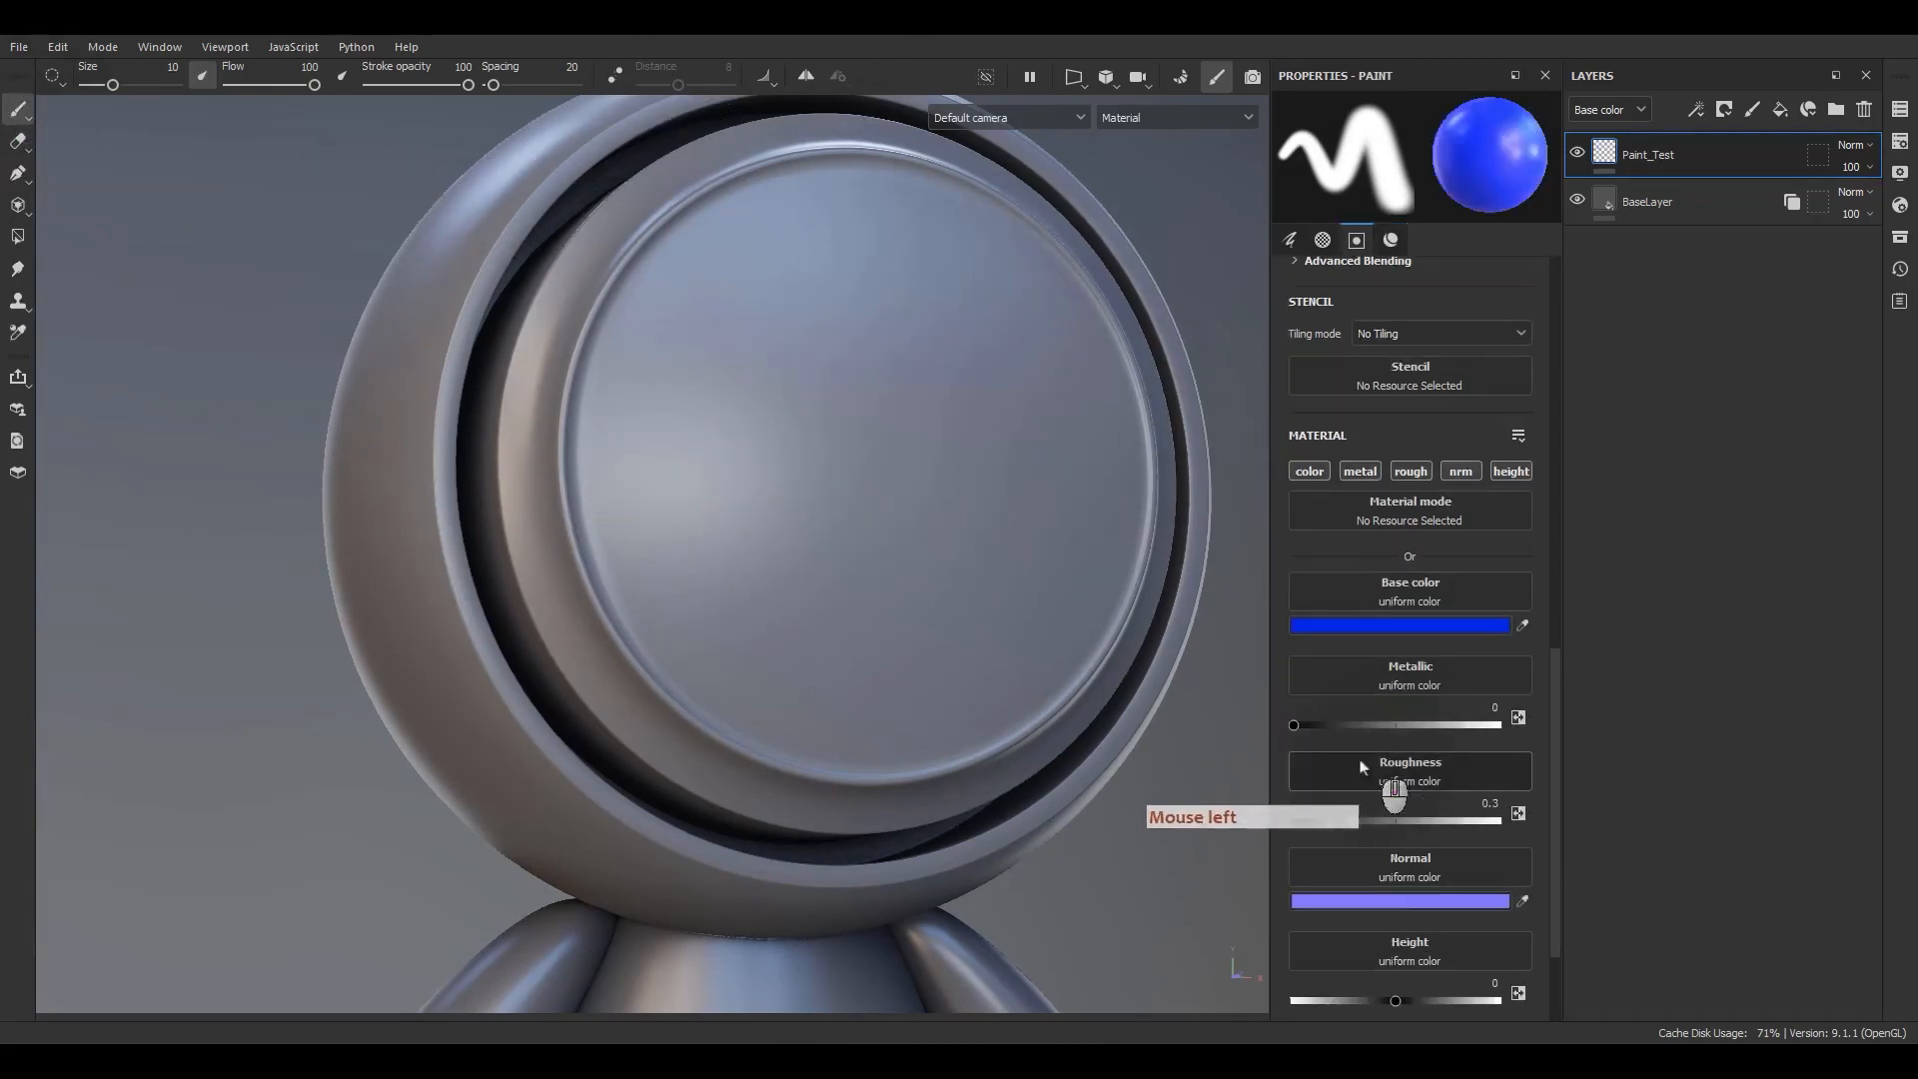
left_click(1316, 724)
left_click_drag(1369, 739, 1541, 747)
left_click_drag(1352, 821, 1273, 818)
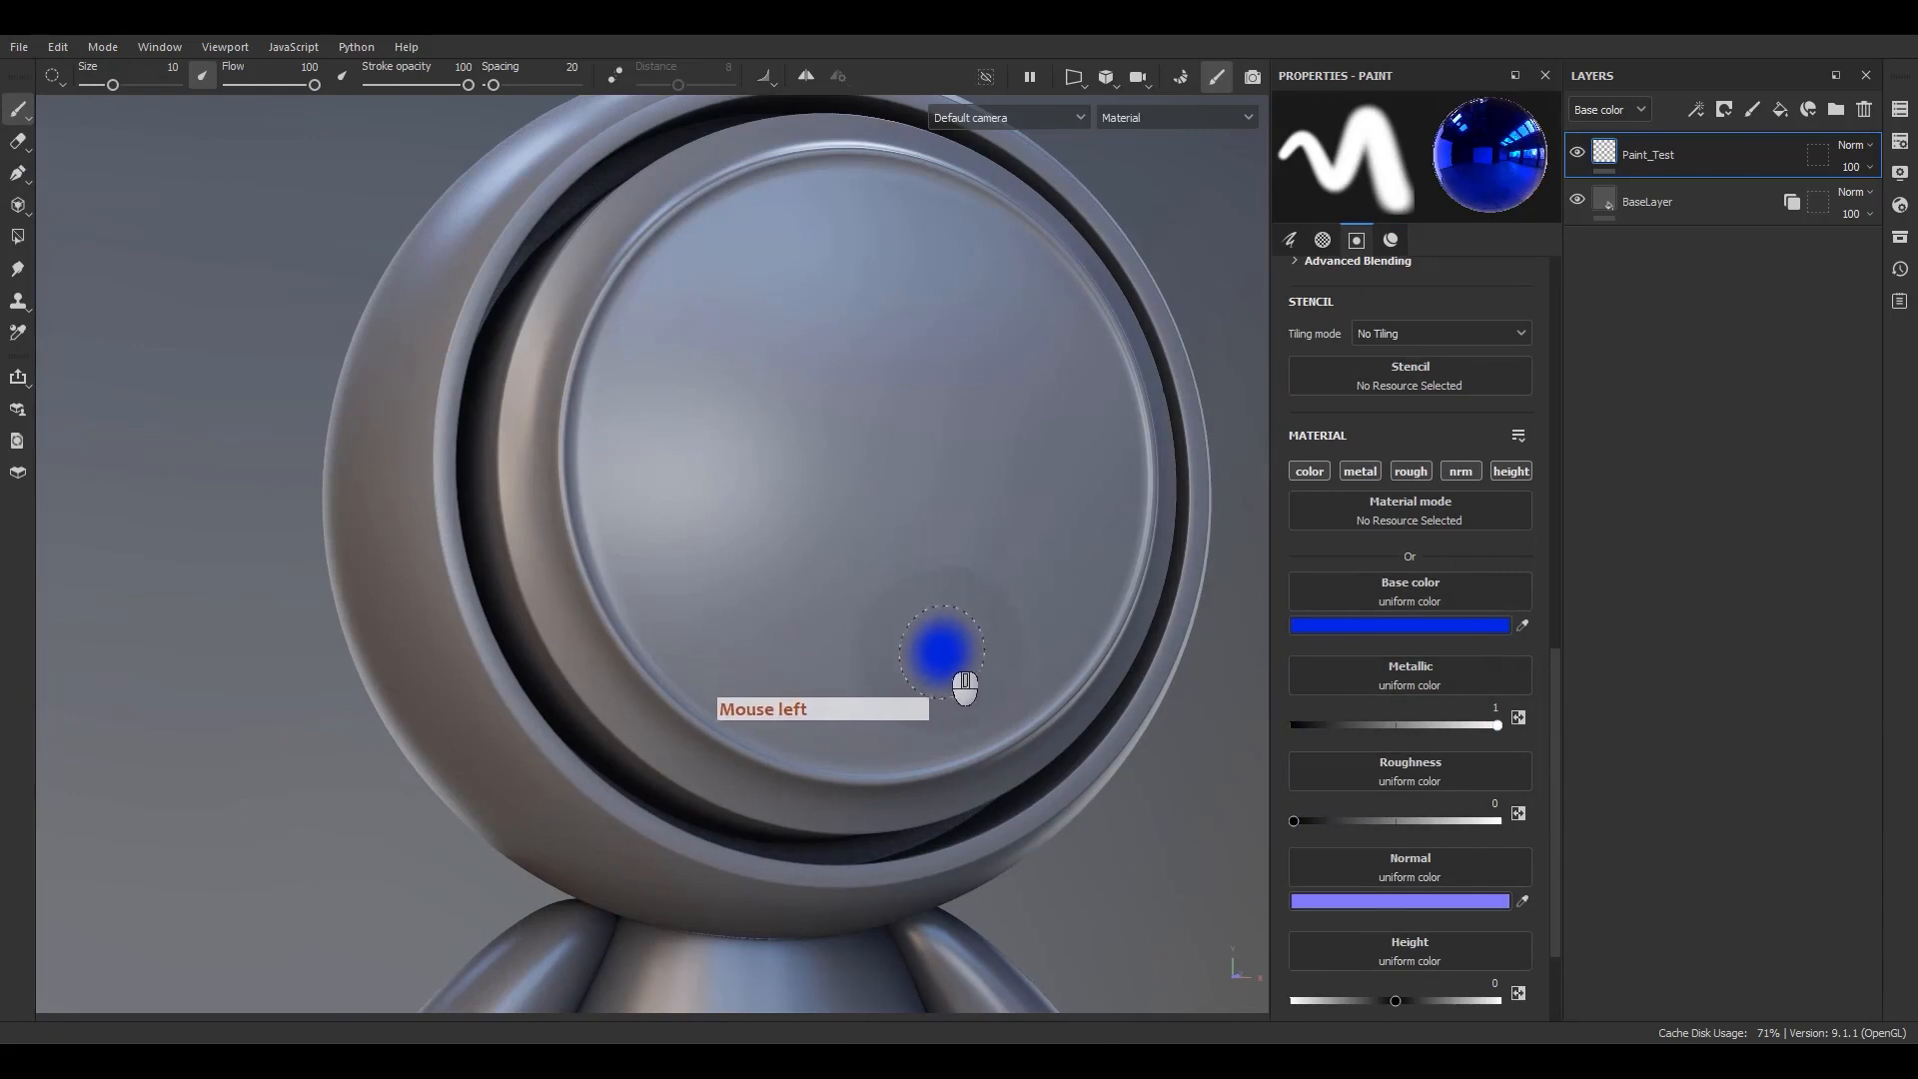
- Paint a slanted, filled oval patch of metallic blue on the head's round face
mouse_move(984, 649)
left_mouse_down()
mouse_move(974, 600)
mouse_move(832, 385)
mouse_move(739, 395)
mouse_move(935, 632)
mouse_move(884, 542)
mouse_move(861, 414)
mouse_move(809, 500)
mouse_move(844, 510)
left_mouse_up()
left_click(904, 671)
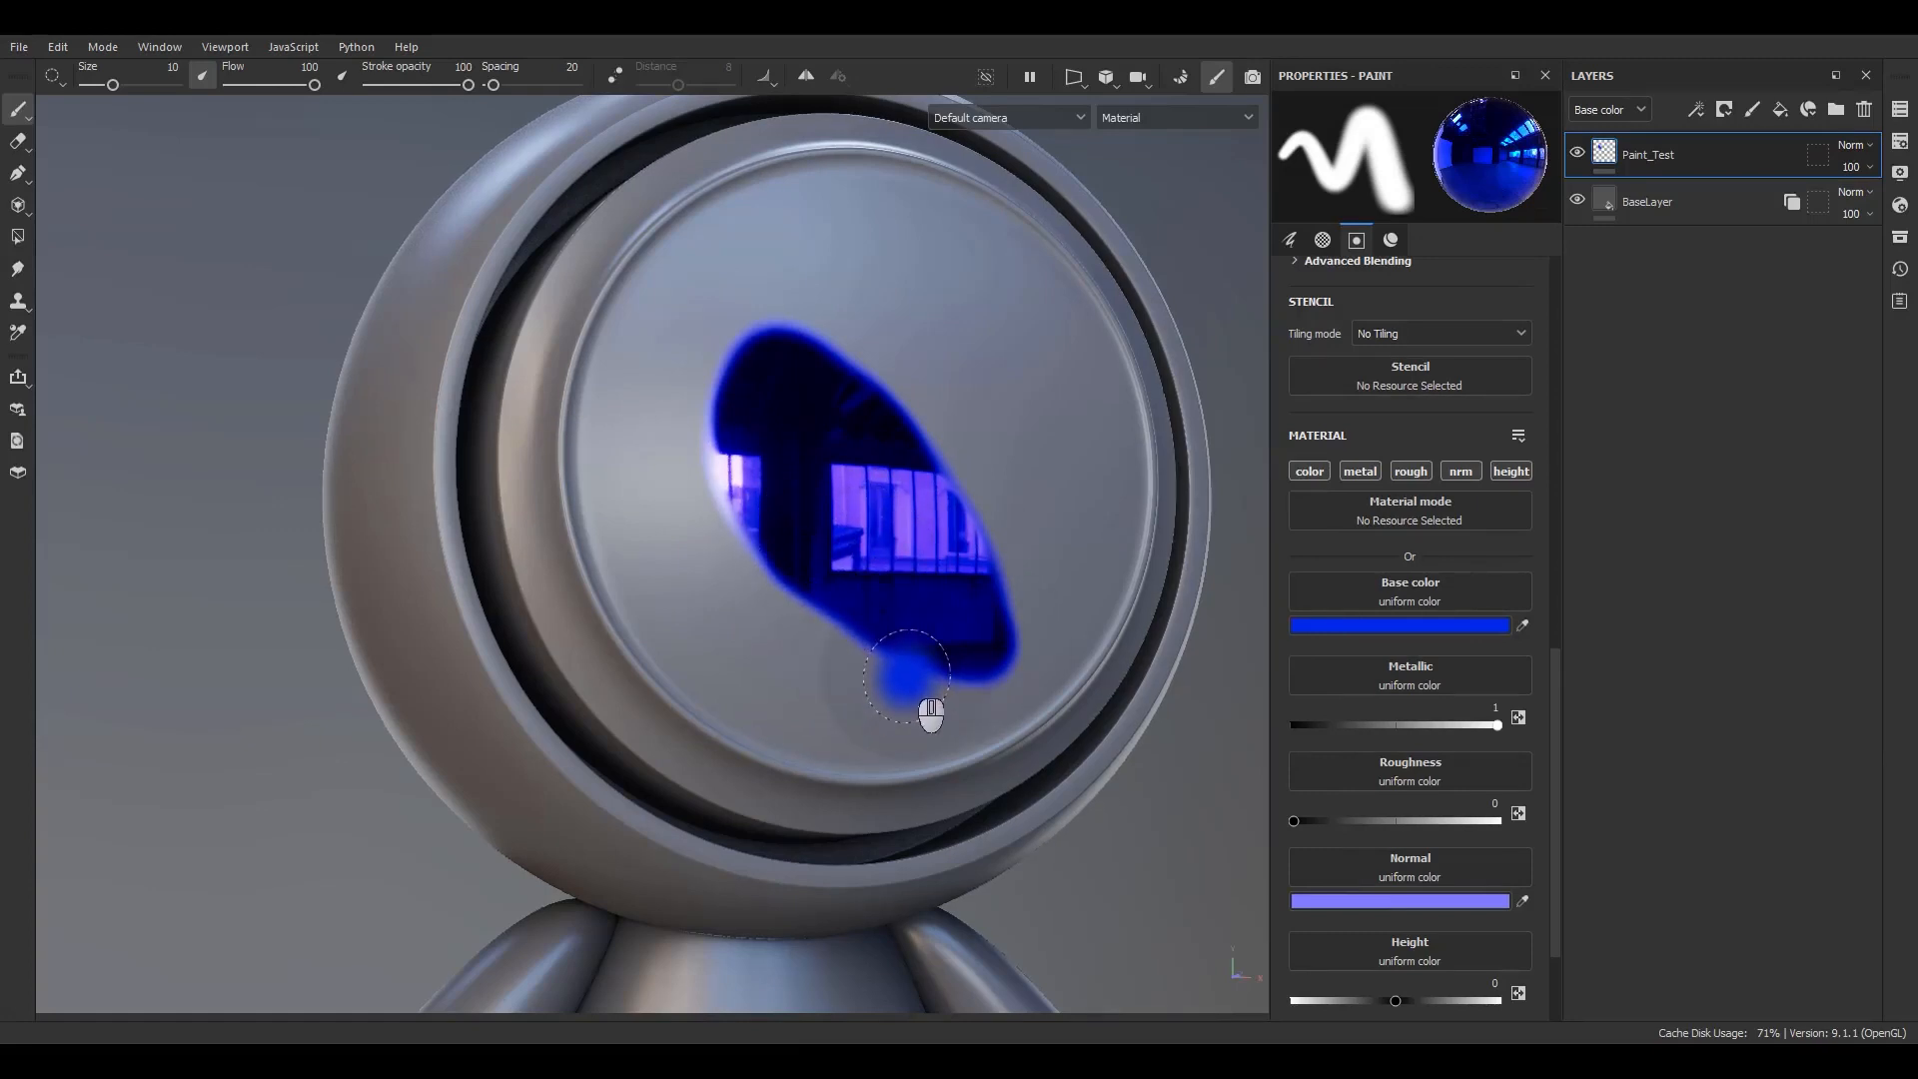
key("ctrl+z")
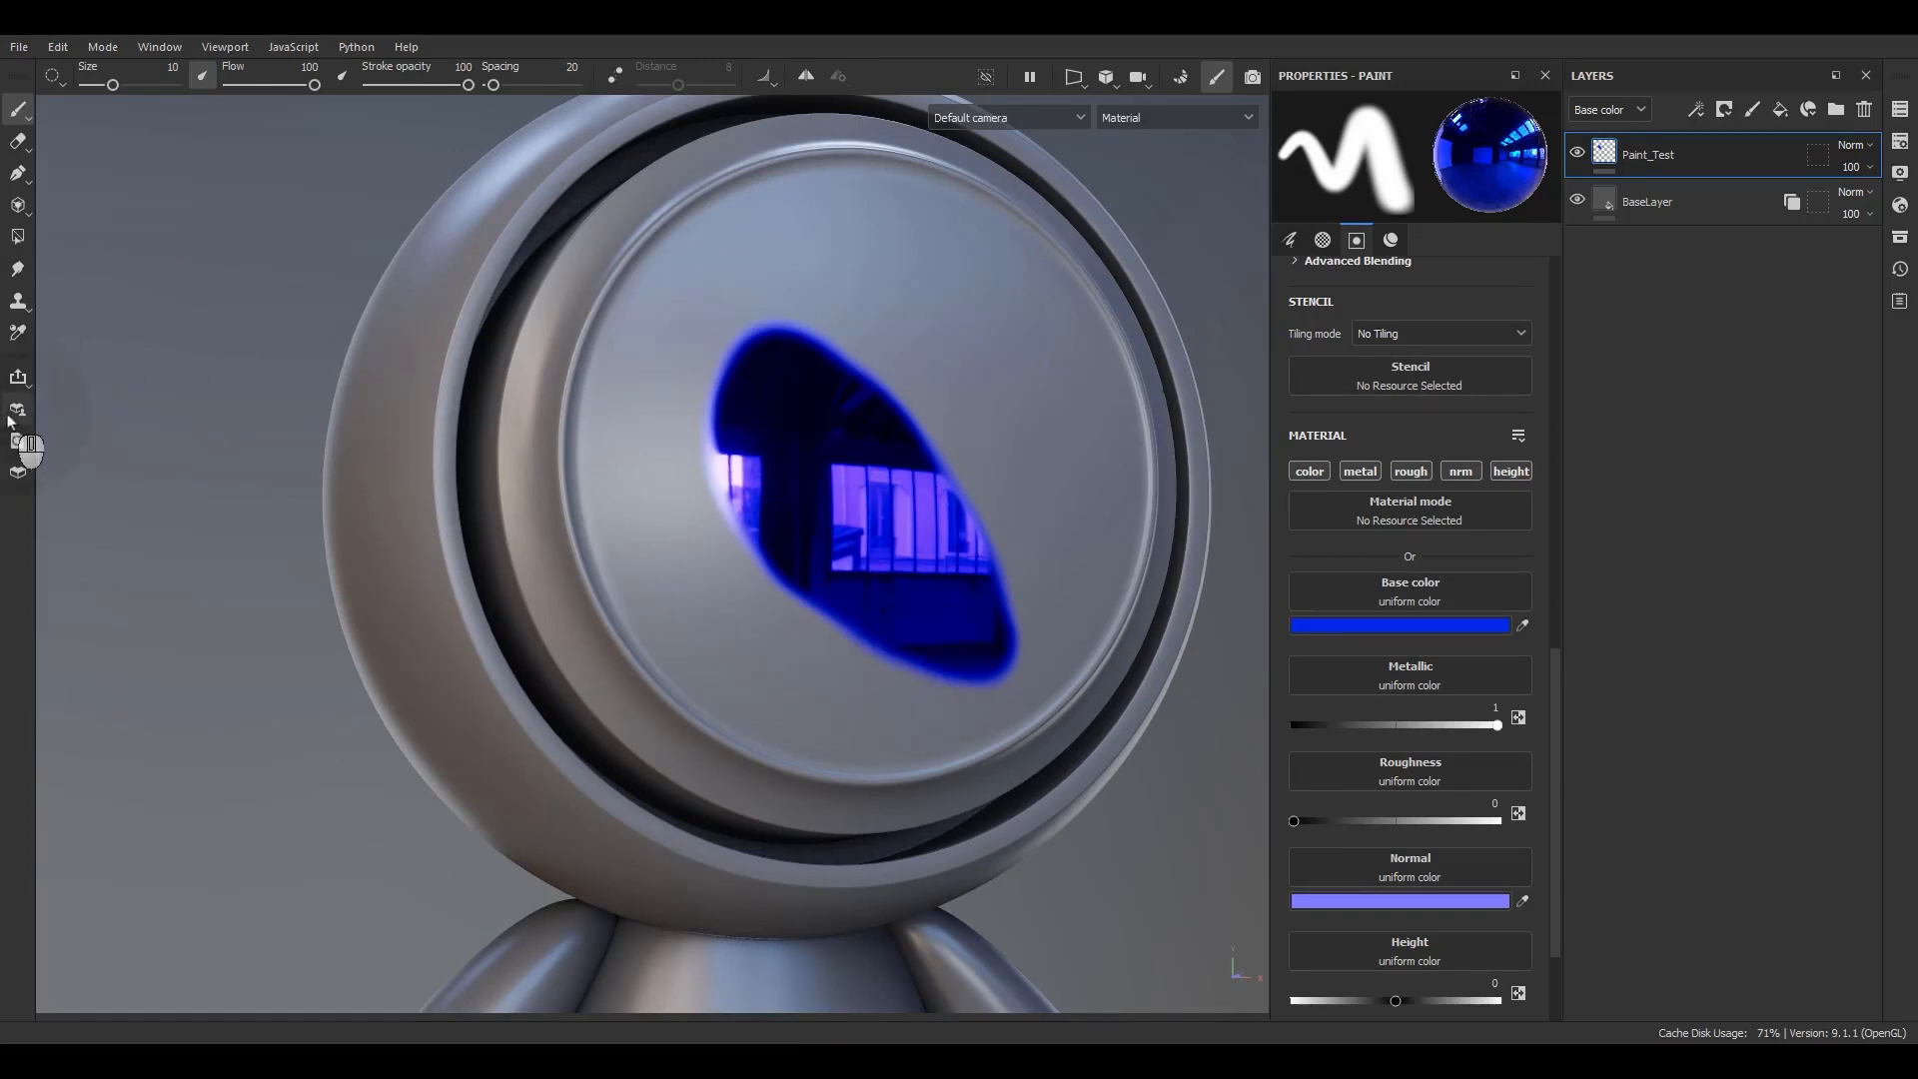
- Limit the eraser to the metal channel and erase the metallic information across the blue patch
key("2")
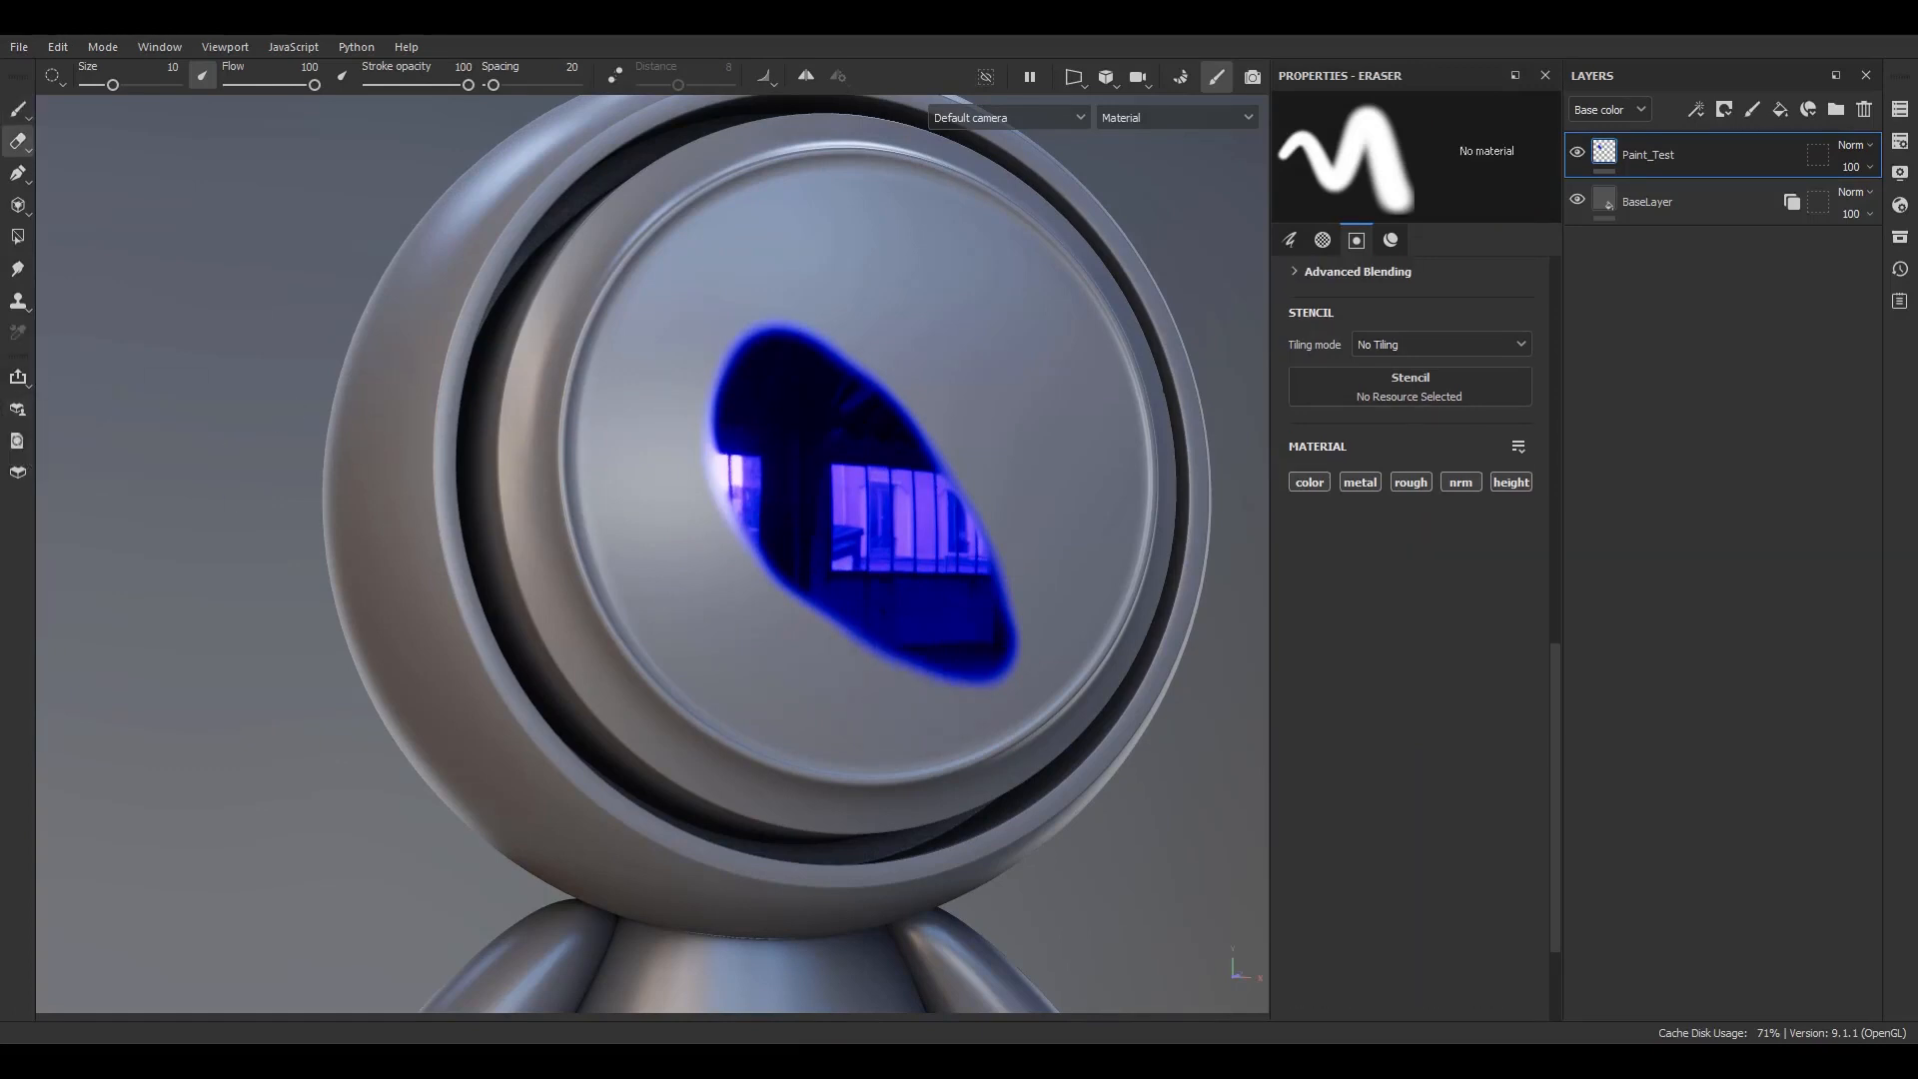
left_click(17, 151)
left_click(102, 144)
left_click(1360, 482, "alt")
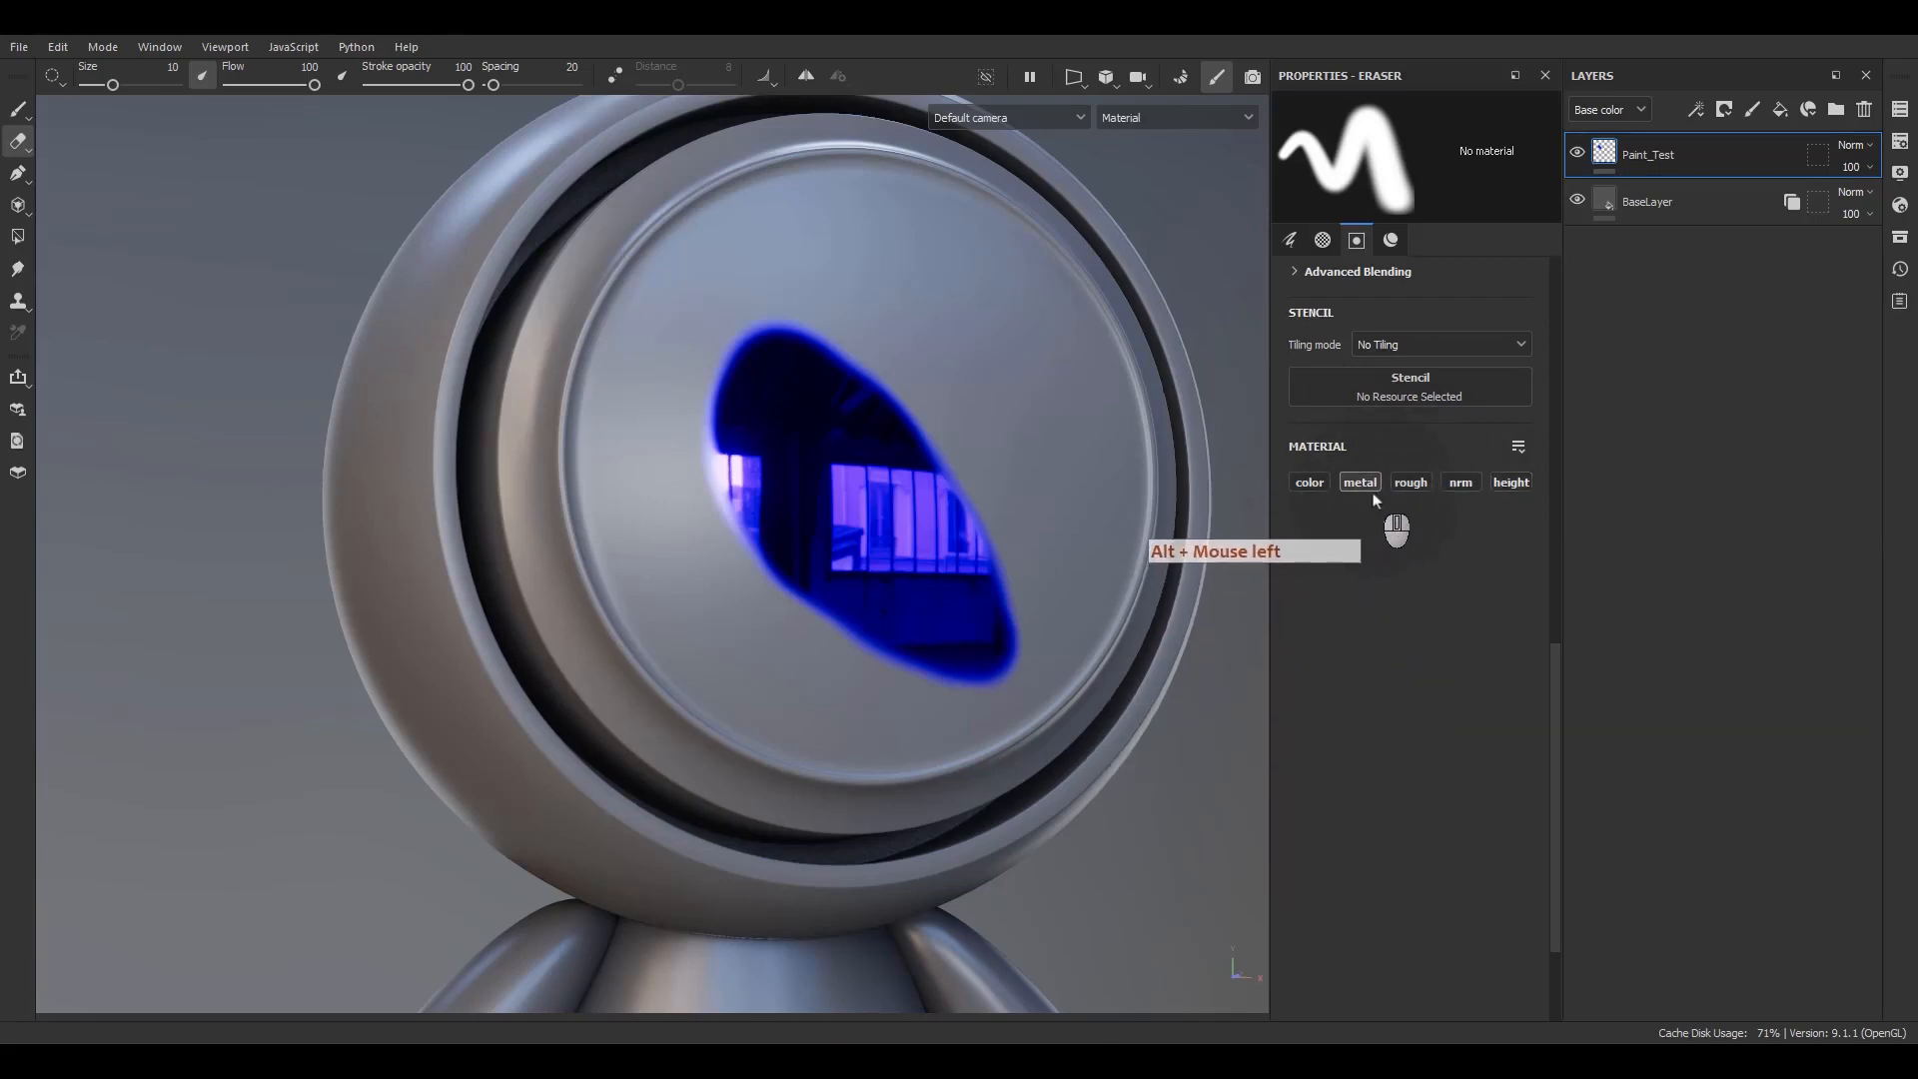
mouse_move(1004, 683)
left_mouse_down()
mouse_move(1089, 585)
mouse_move(1170, 651)
mouse_move(1178, 560)
mouse_move(889, 457)
mouse_move(1147, 462)
mouse_move(946, 398)
mouse_move(629, 455)
left_mouse_up()
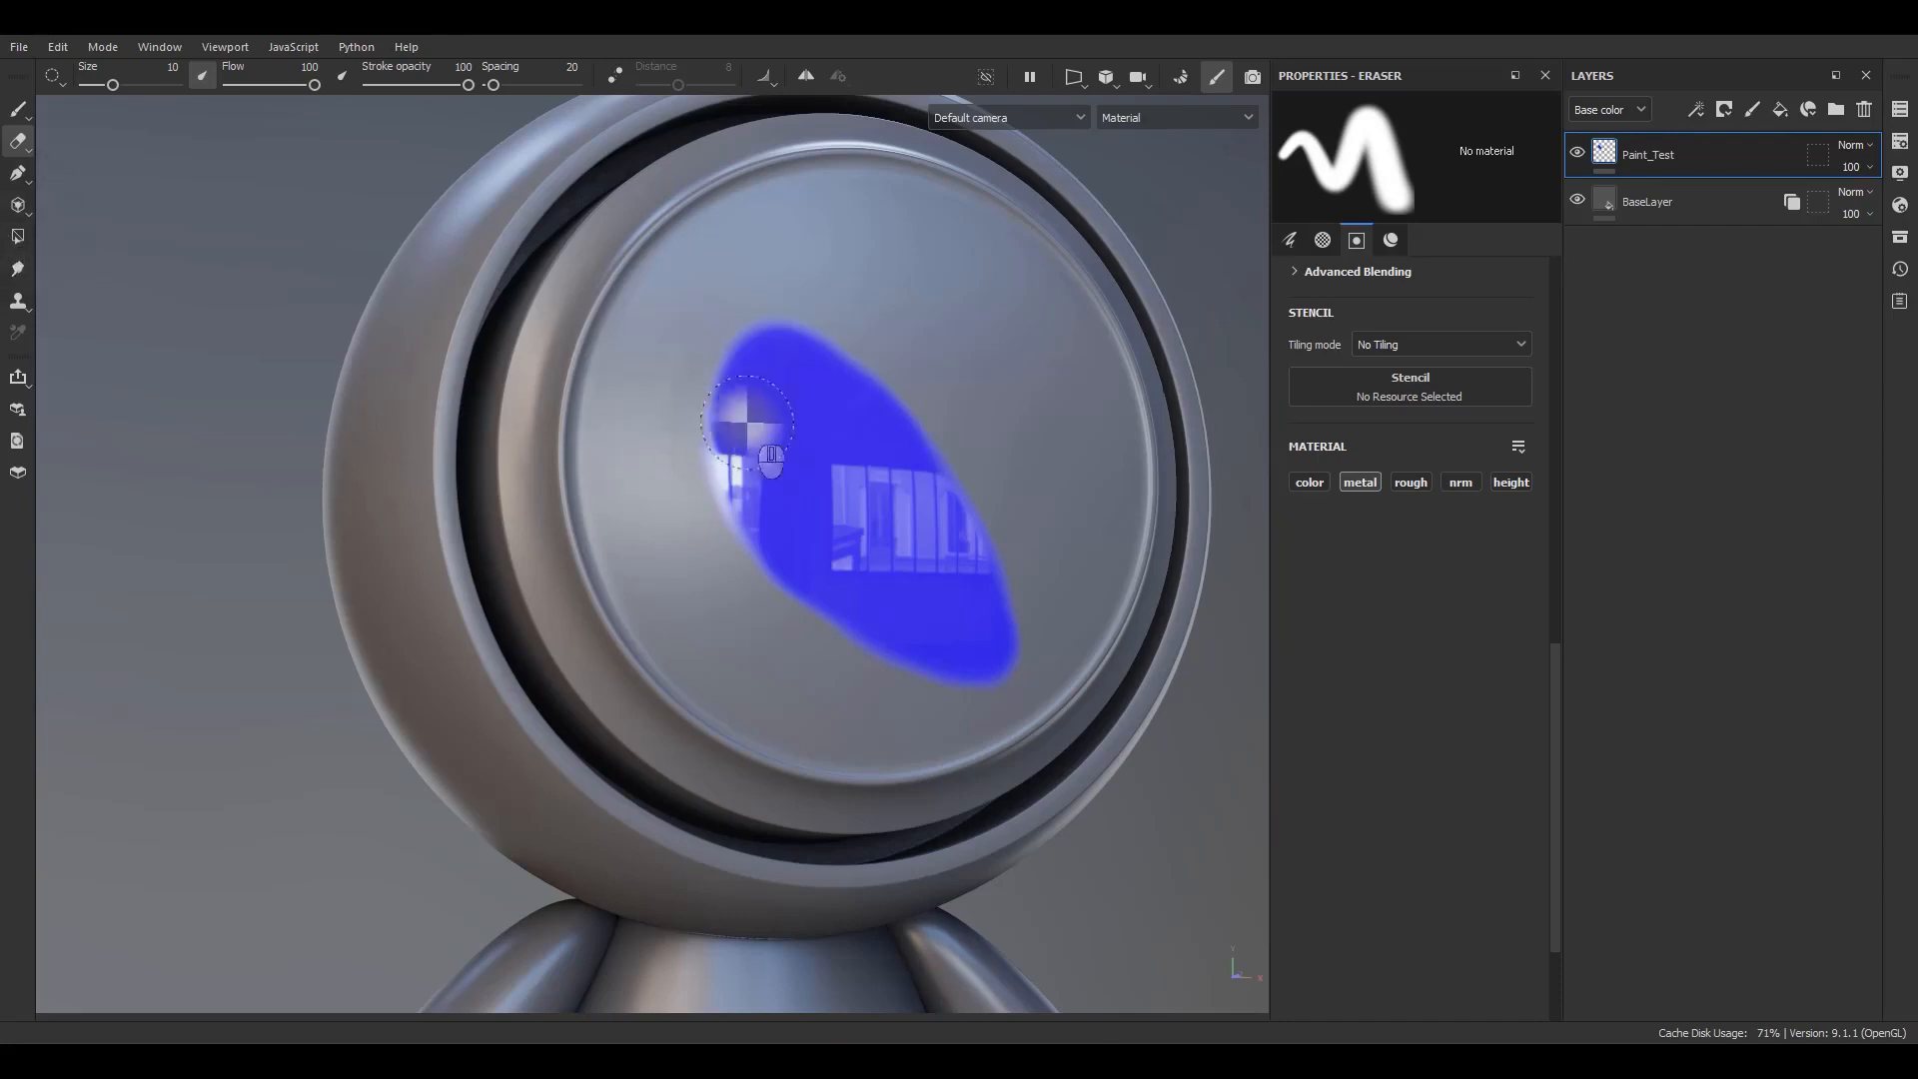
- Set the paint brush size to 1.48 and try out a custom stroke in the brush preview
left_click(16, 112)
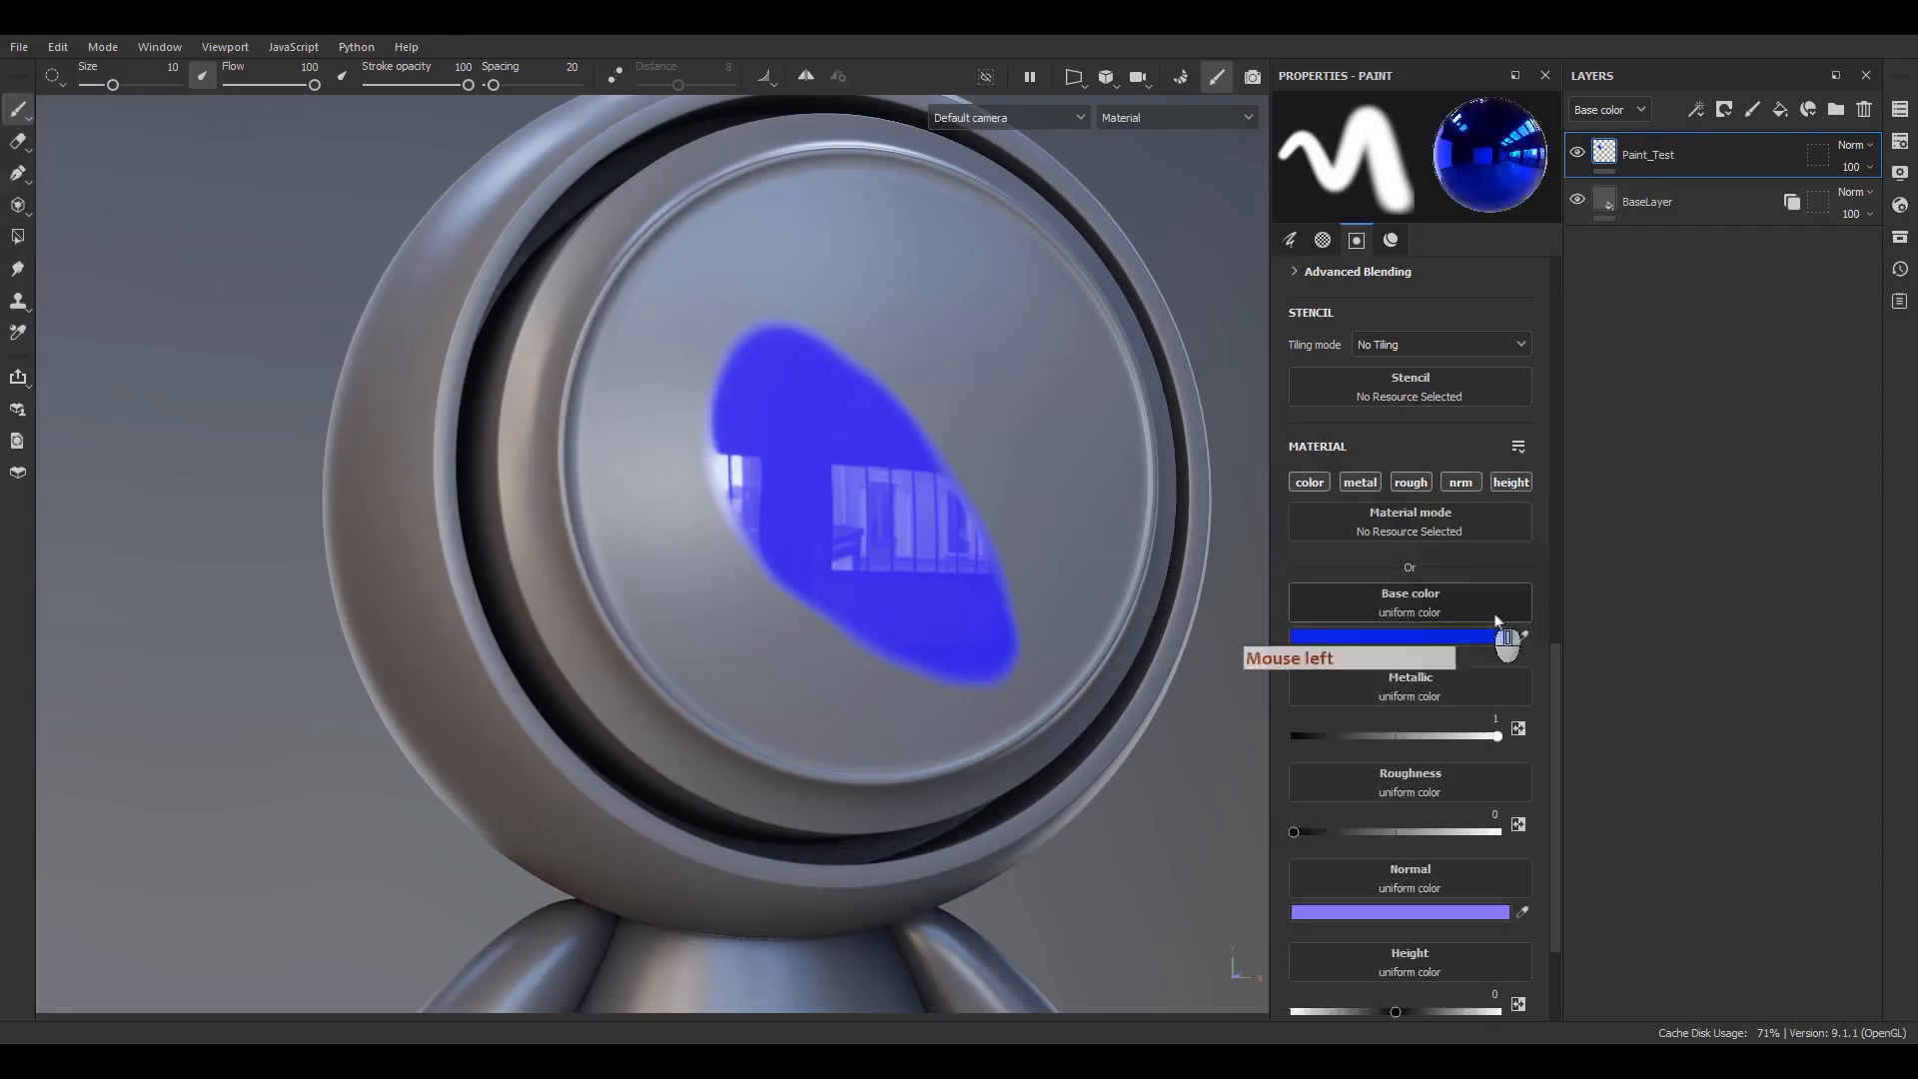
scroll(1374, 613, "down", 3)
scroll(1346, 605, "up", 7)
scroll(1348, 499, "up", 6)
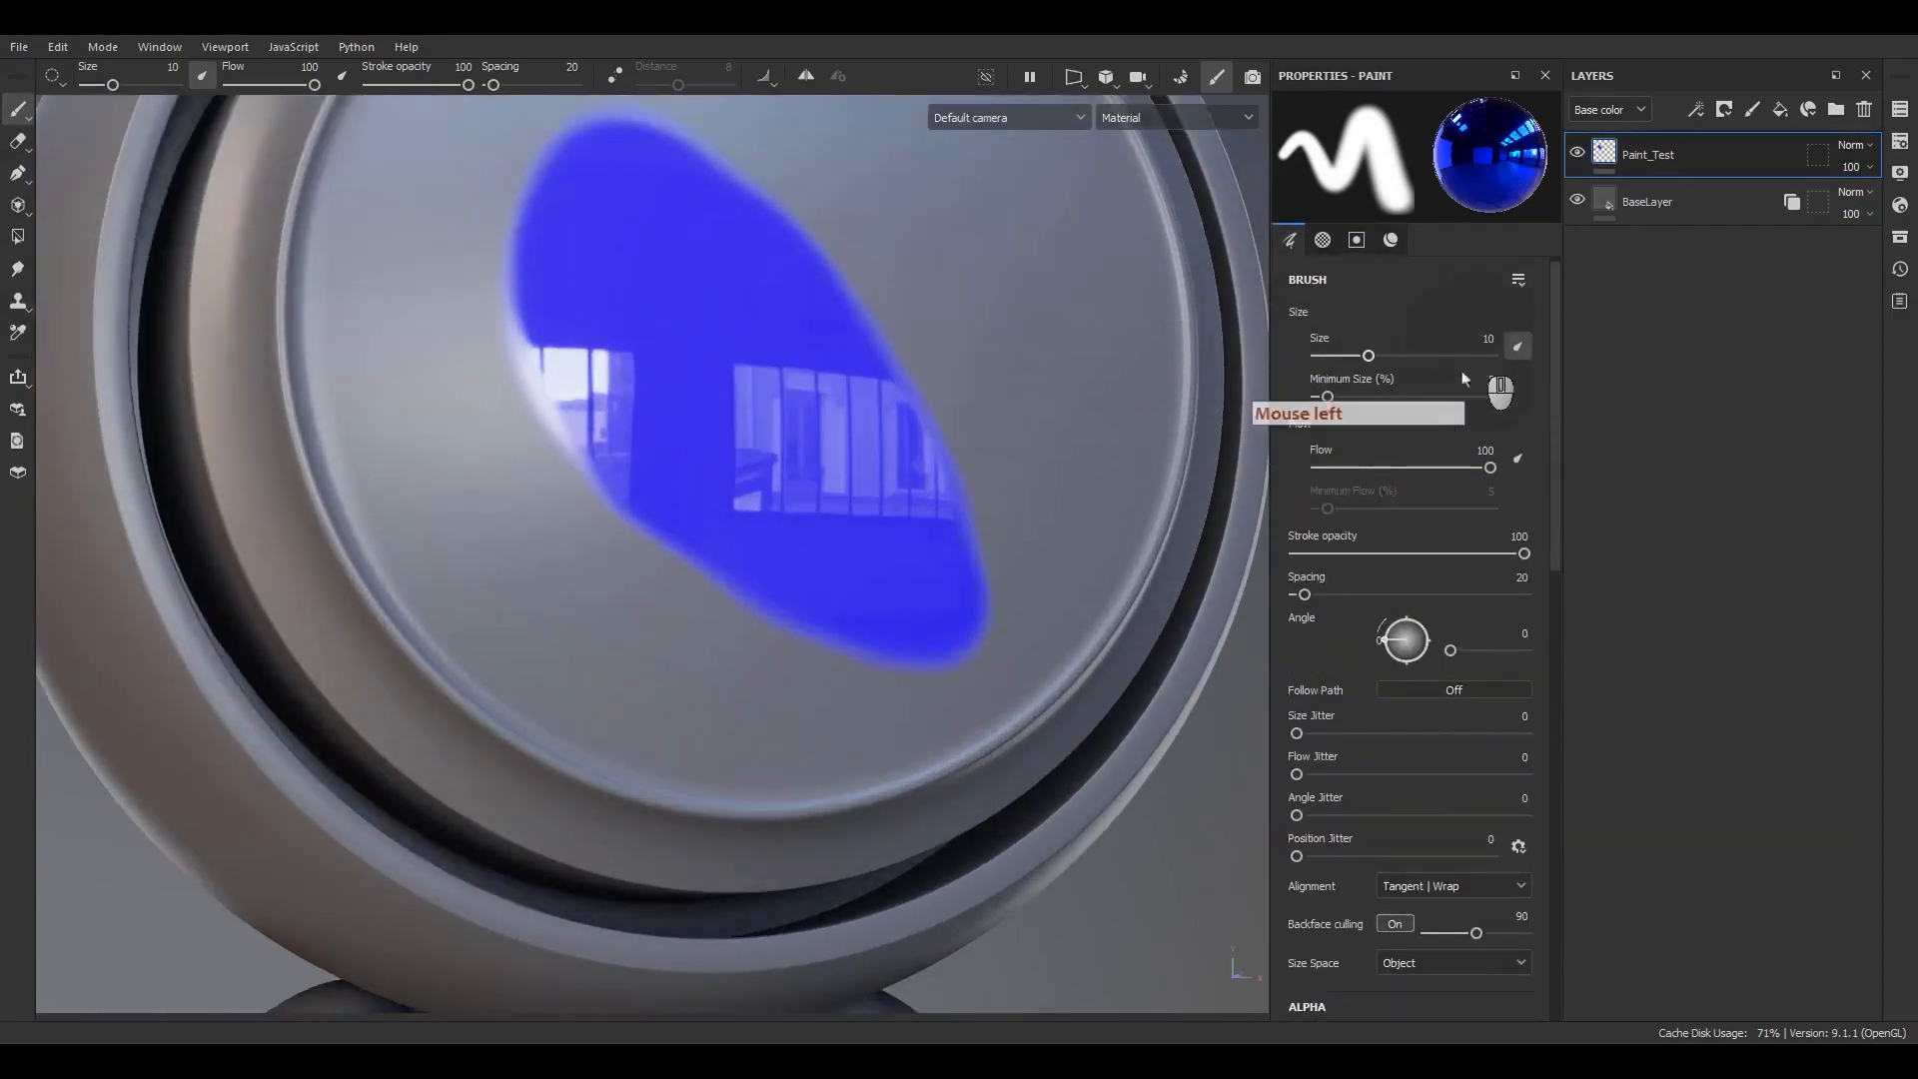
scroll(913, 559, "down", 3)
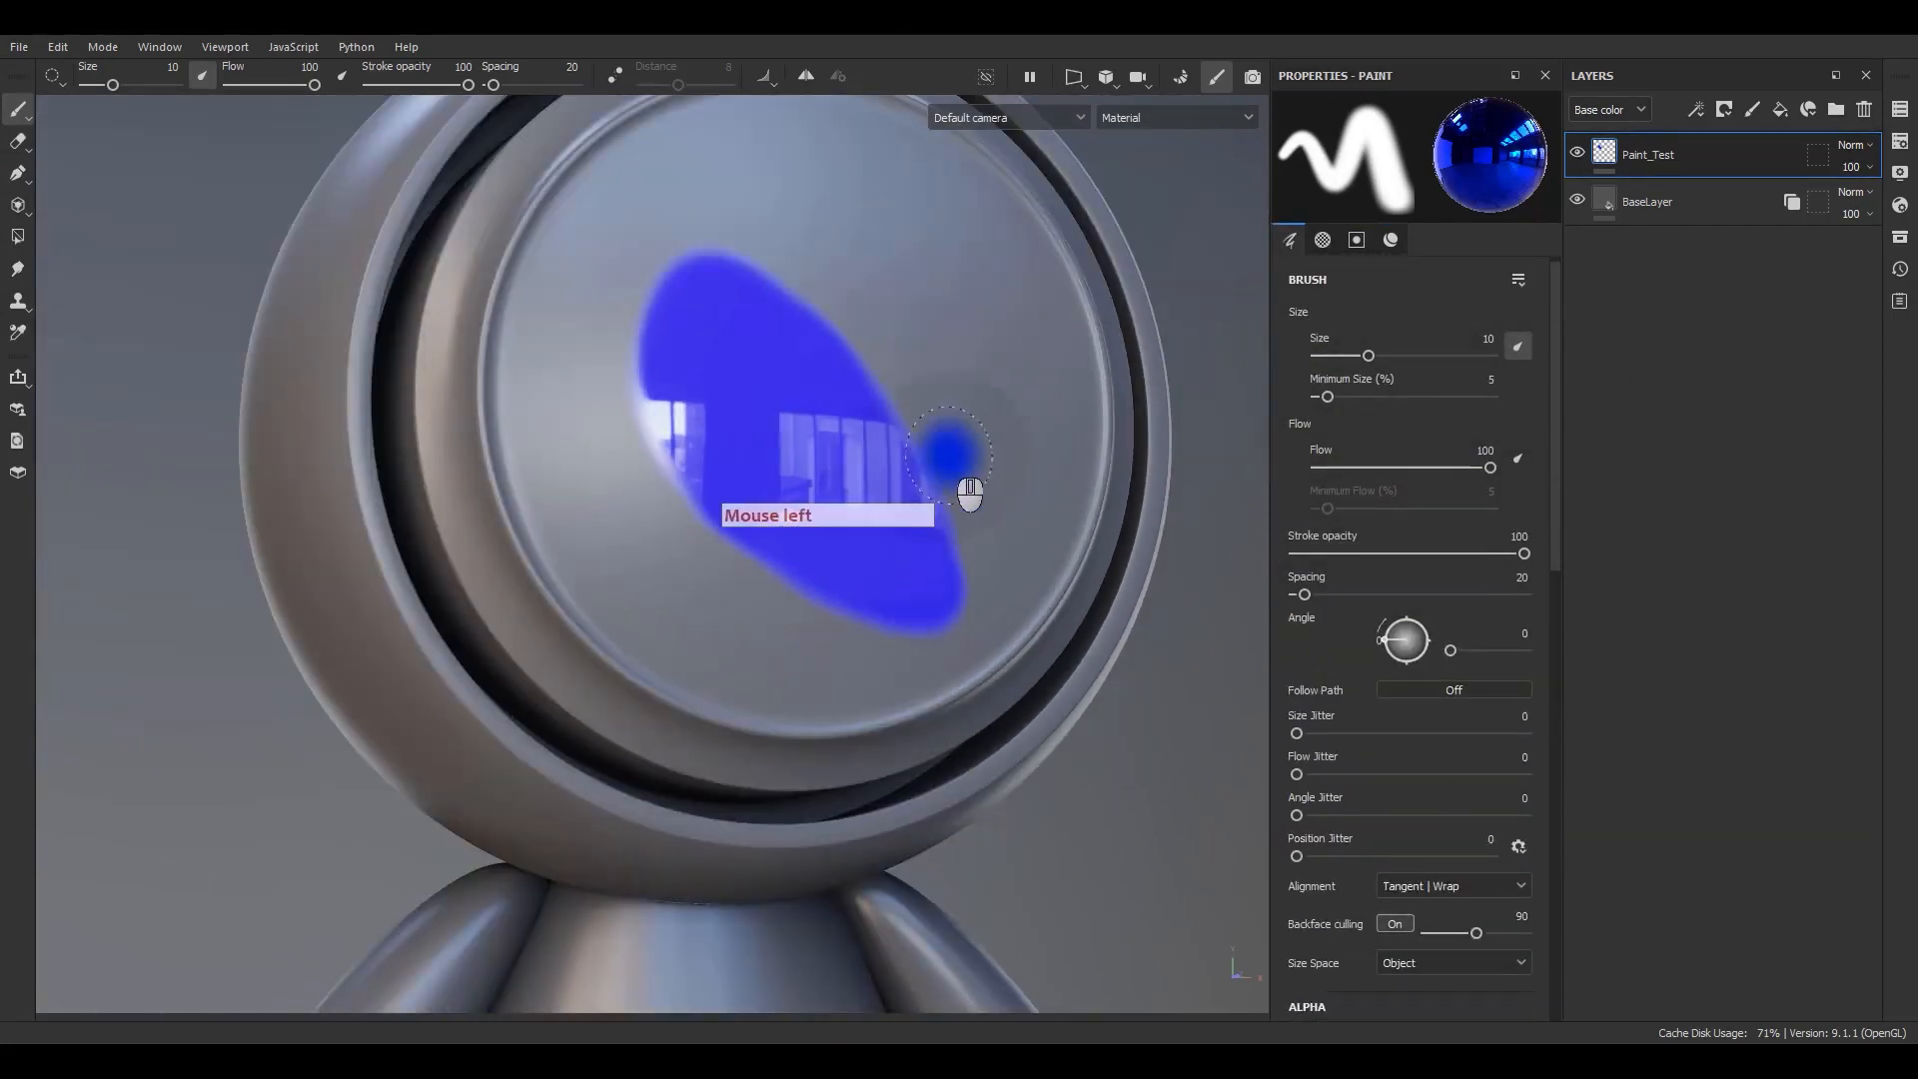
mouse_move(969, 501)
middle_mouse_down("alt")
mouse_move(976, 599)
mouse_move(939, 612)
middle_mouse_up("alt")
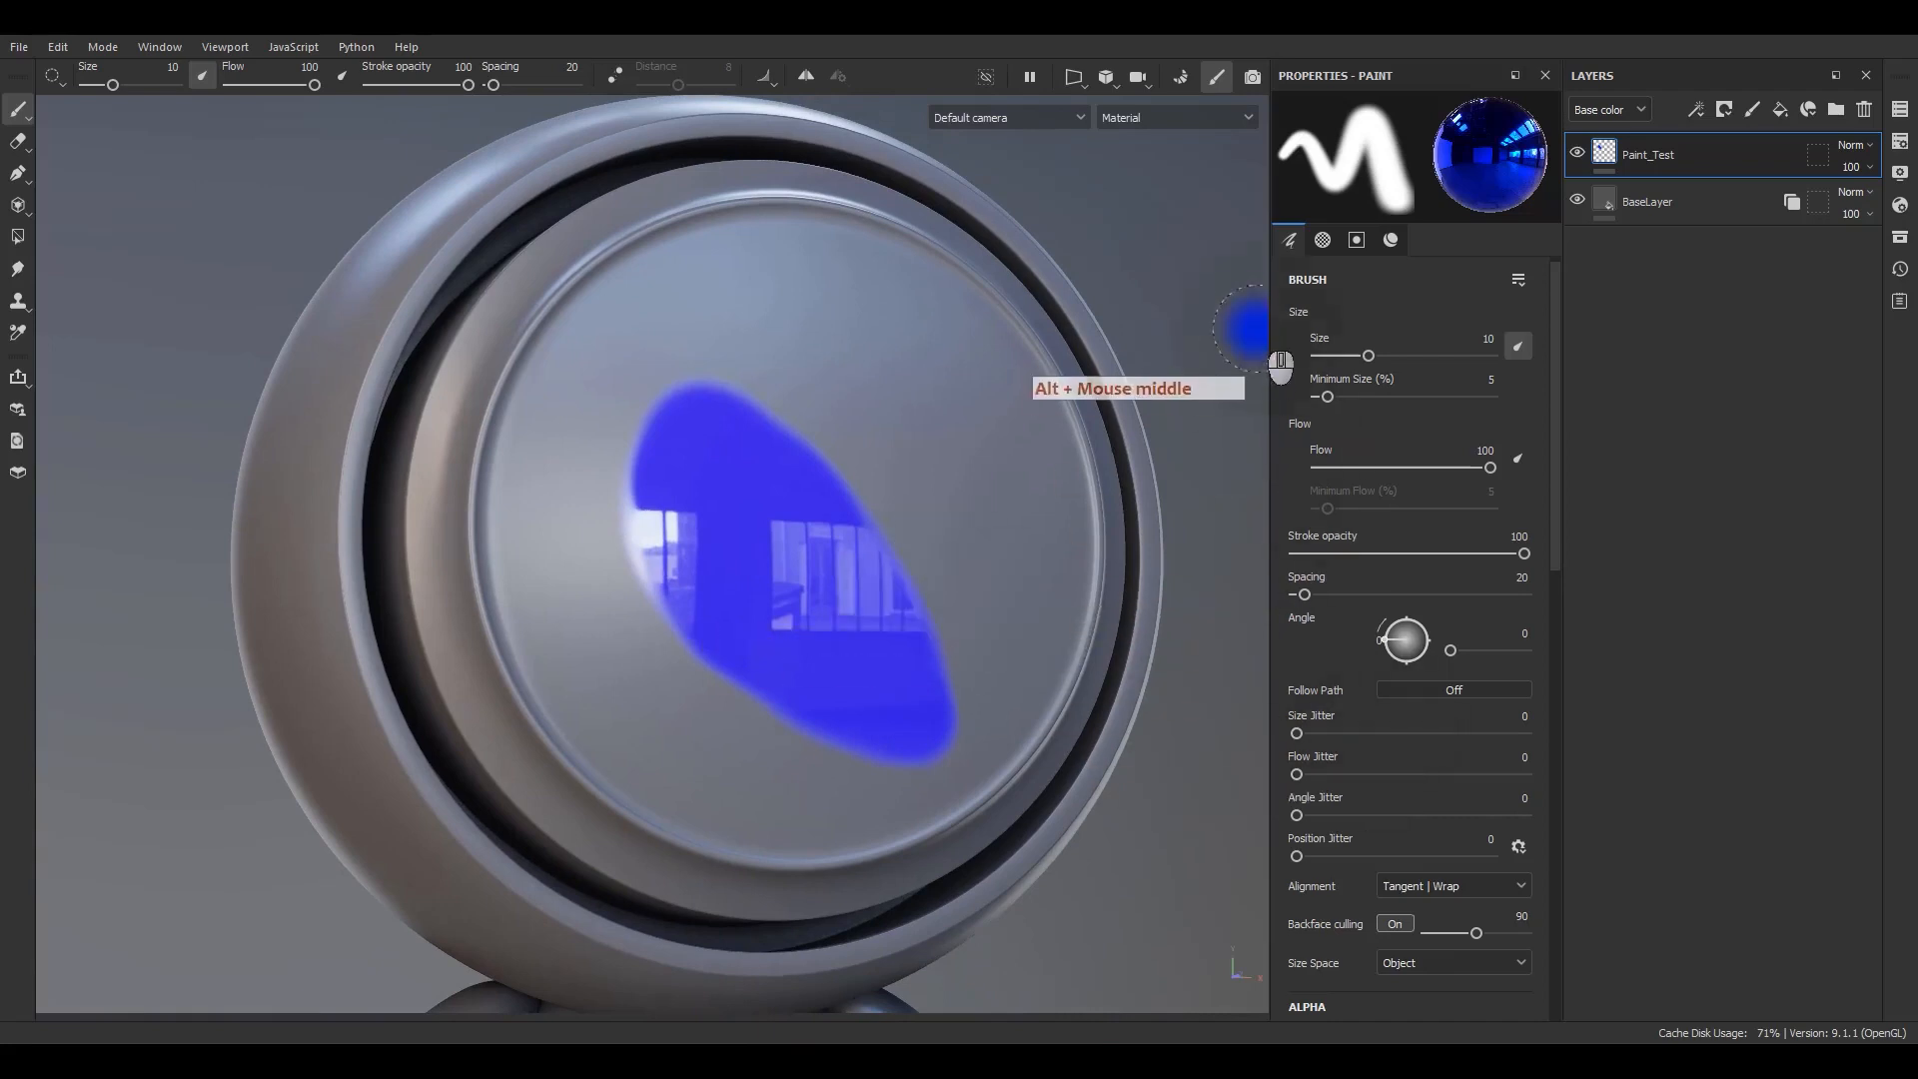
mouse_move(1367, 357)
left_mouse_down()
mouse_move(1327, 374)
mouse_move(1403, 368)
mouse_move(1334, 358)
left_mouse_up()
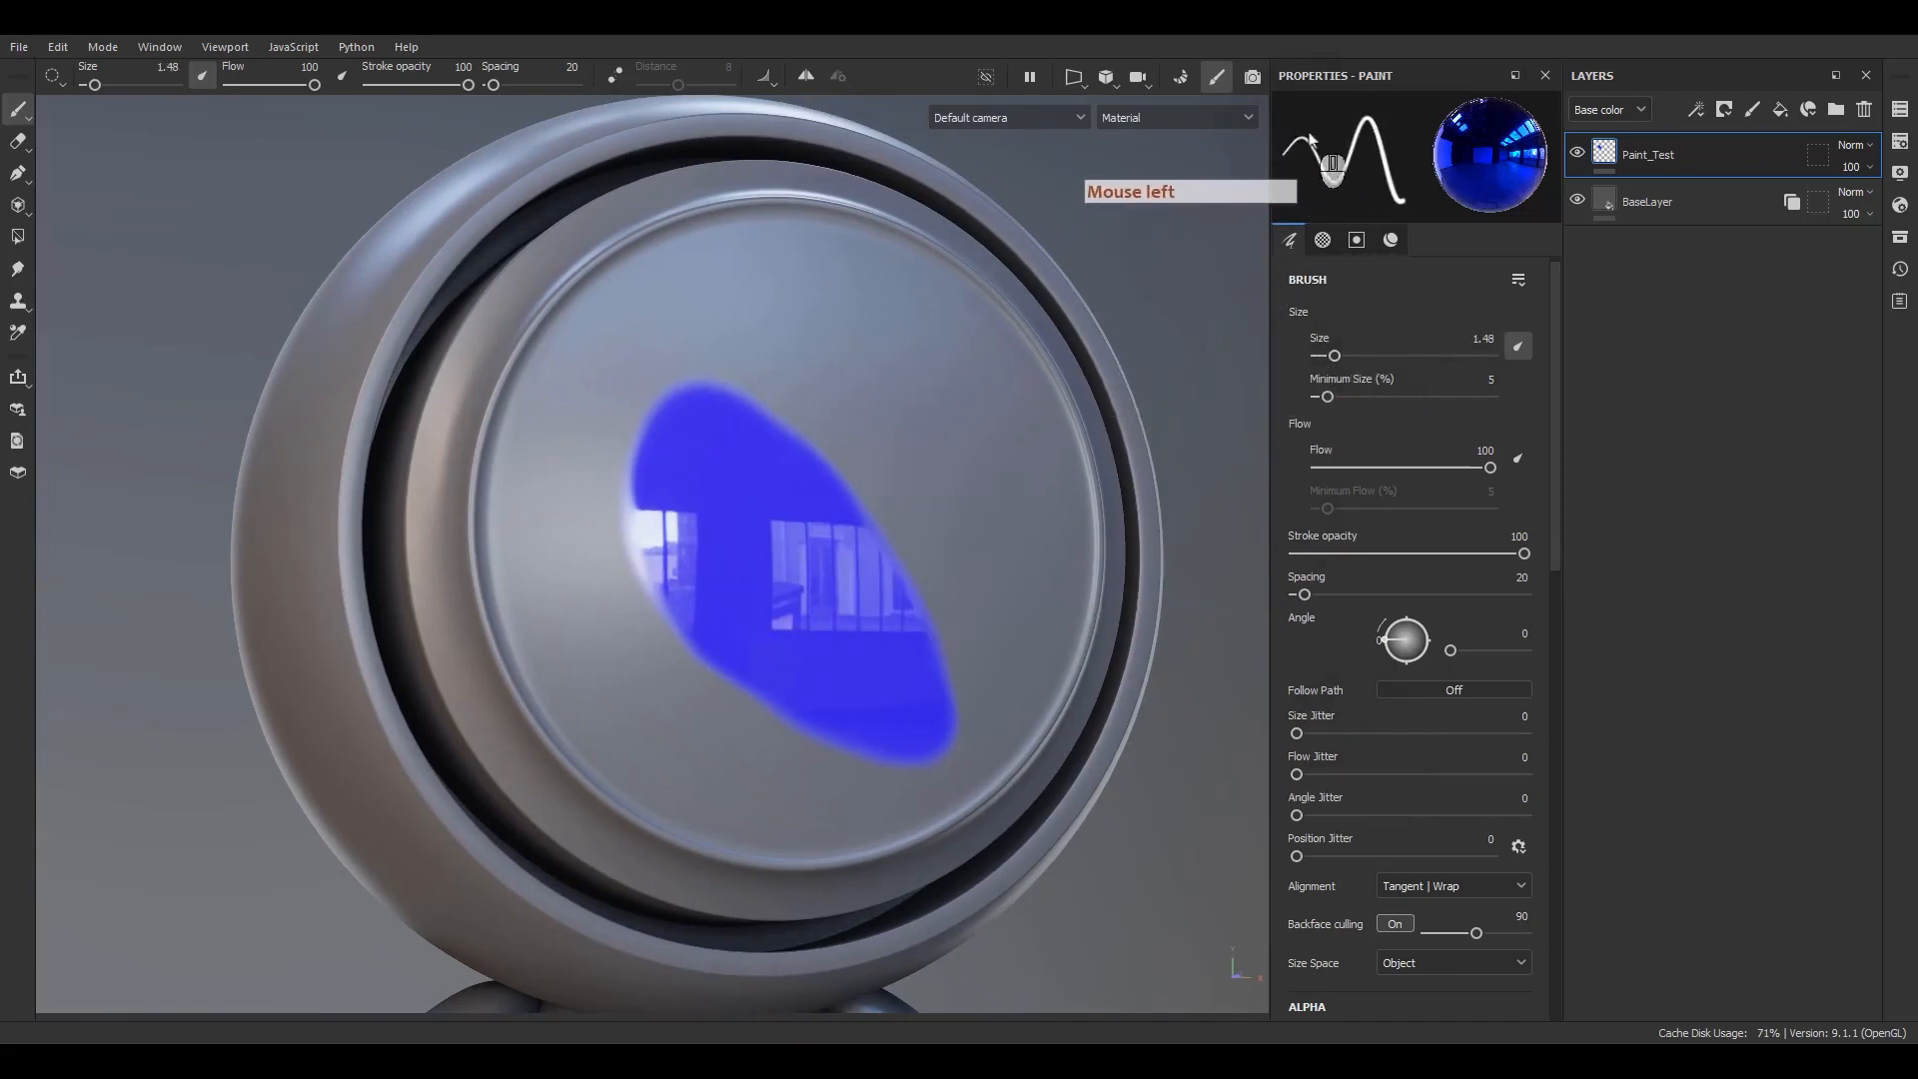
mouse_move(1295, 106)
left_mouse_down()
mouse_move(1298, 196)
mouse_move(1316, 168)
mouse_move(1328, 195)
mouse_move(1338, 135)
mouse_move(1310, 120)
left_mouse_up()
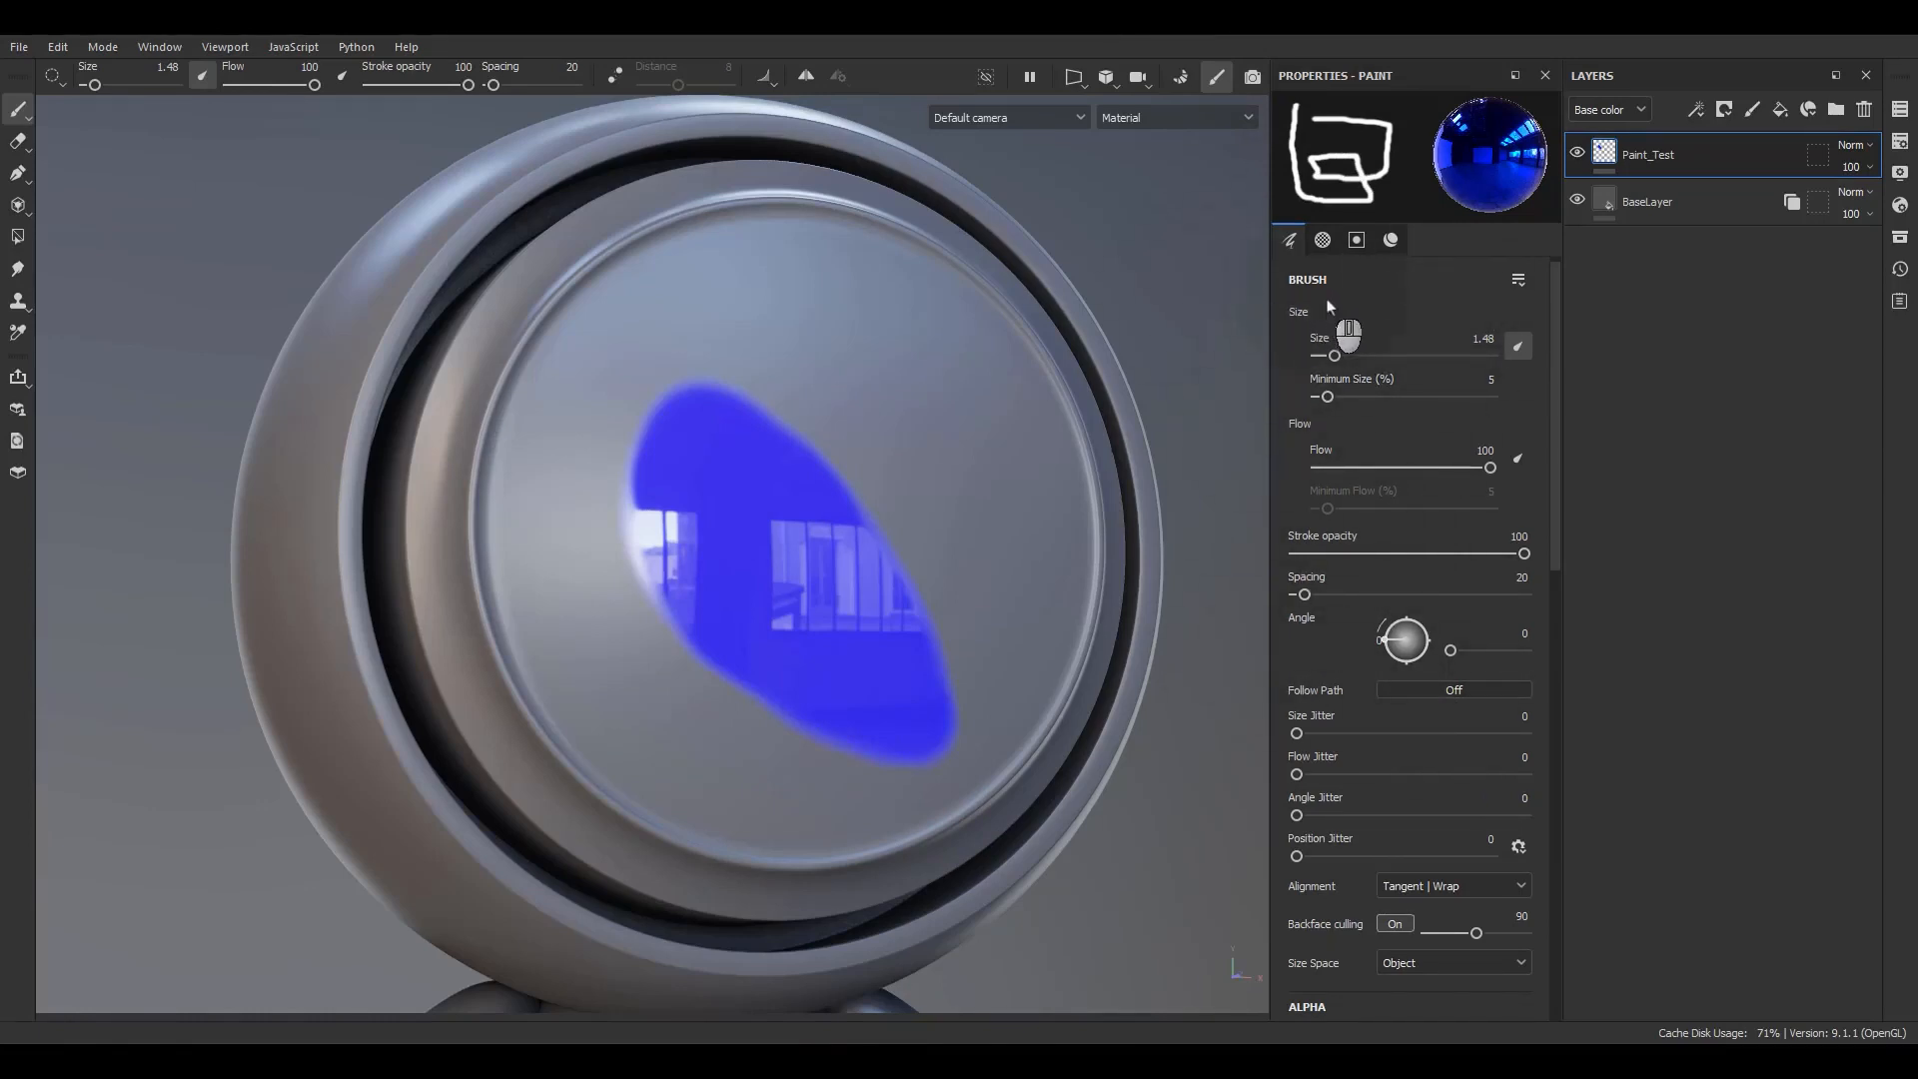
- Paint a thin looping line above the blue patch and a squiggle of varying thickness beside the patch
mouse_move(686, 330)
left_mouse_down()
mouse_move(734, 323)
mouse_move(875, 376)
mouse_move(974, 469)
mouse_move(939, 385)
mouse_move(854, 290)
mouse_move(609, 345)
mouse_move(783, 339)
left_mouse_up()
right_click_drag(787, 342, 1133, 495, "alt")
middle_click_drag(1134, 494, 1058, 579, "alt")
left_click_drag(1059, 579, 998, 535, "alt")
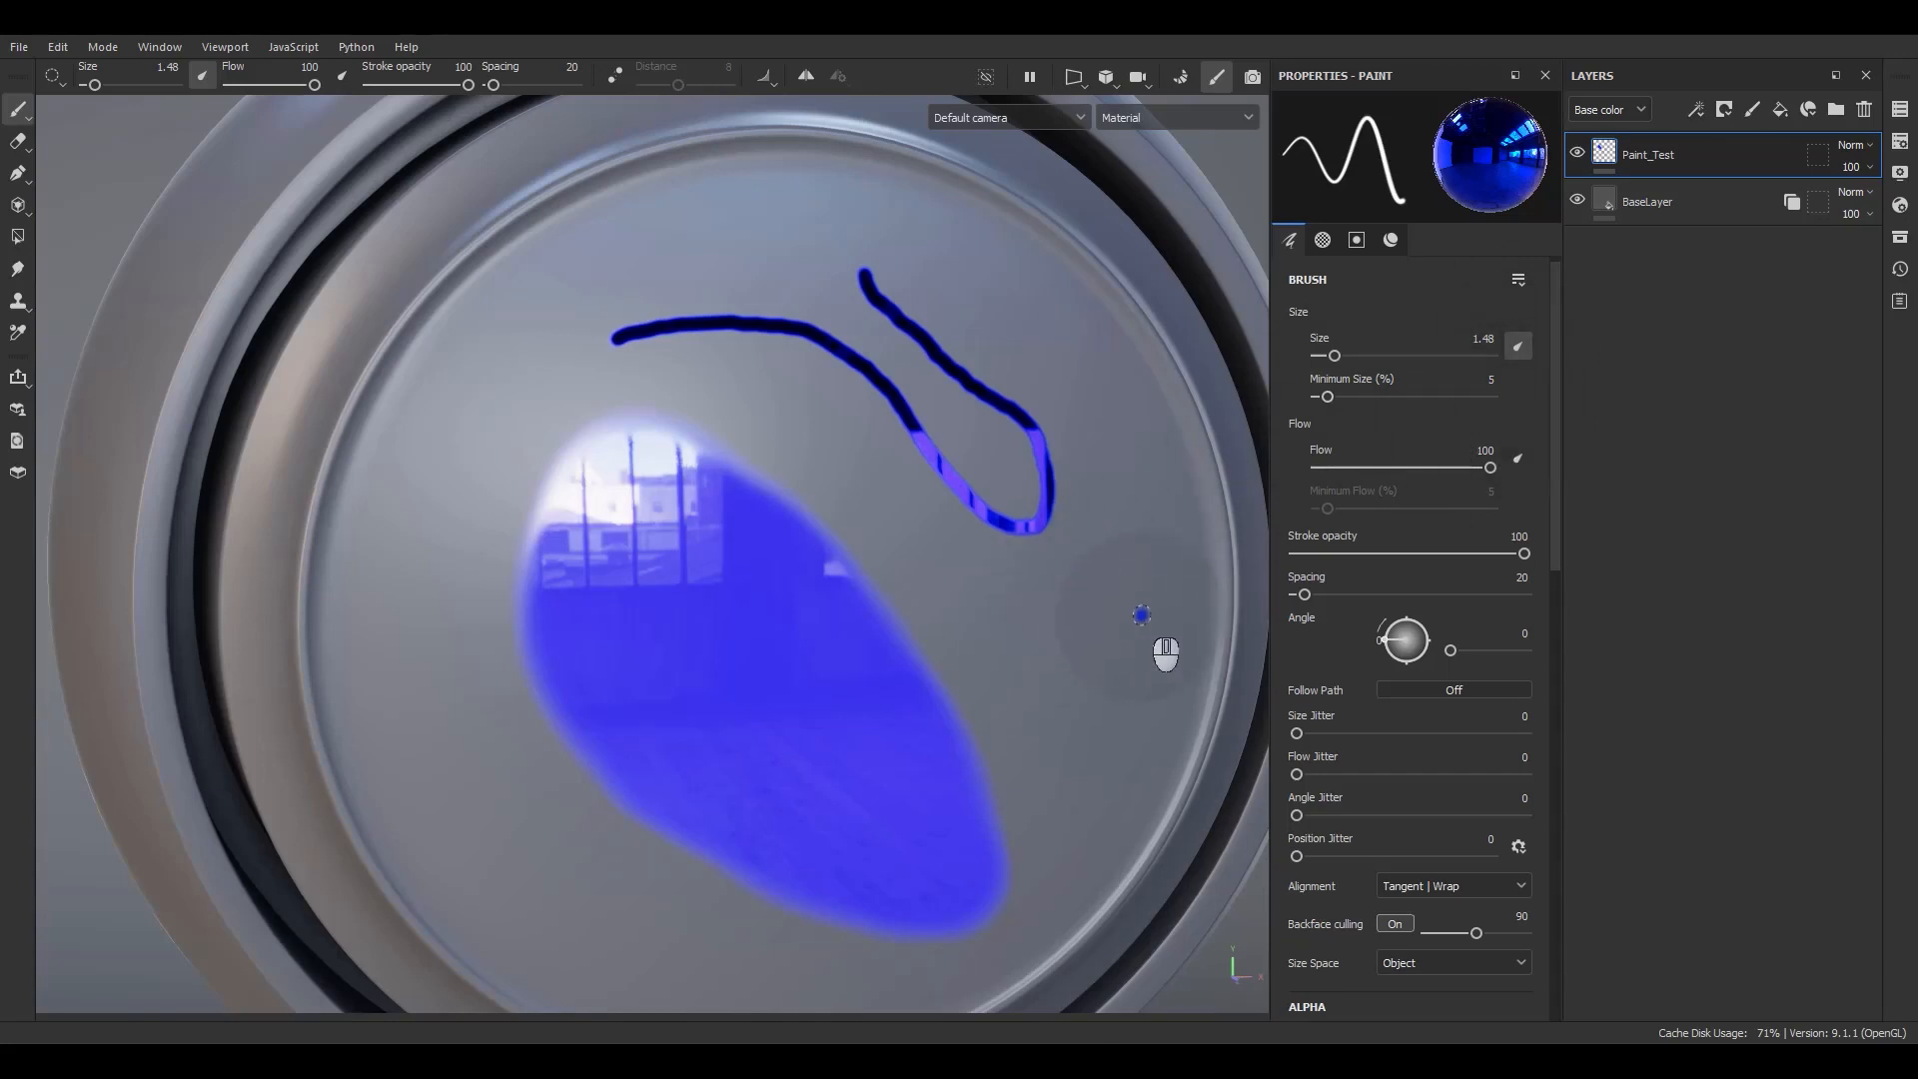
mouse_move(1144, 606)
left_mouse_down()
mouse_move(1127, 621)
mouse_move(1061, 601)
mouse_move(1088, 664)
left_mouse_up()
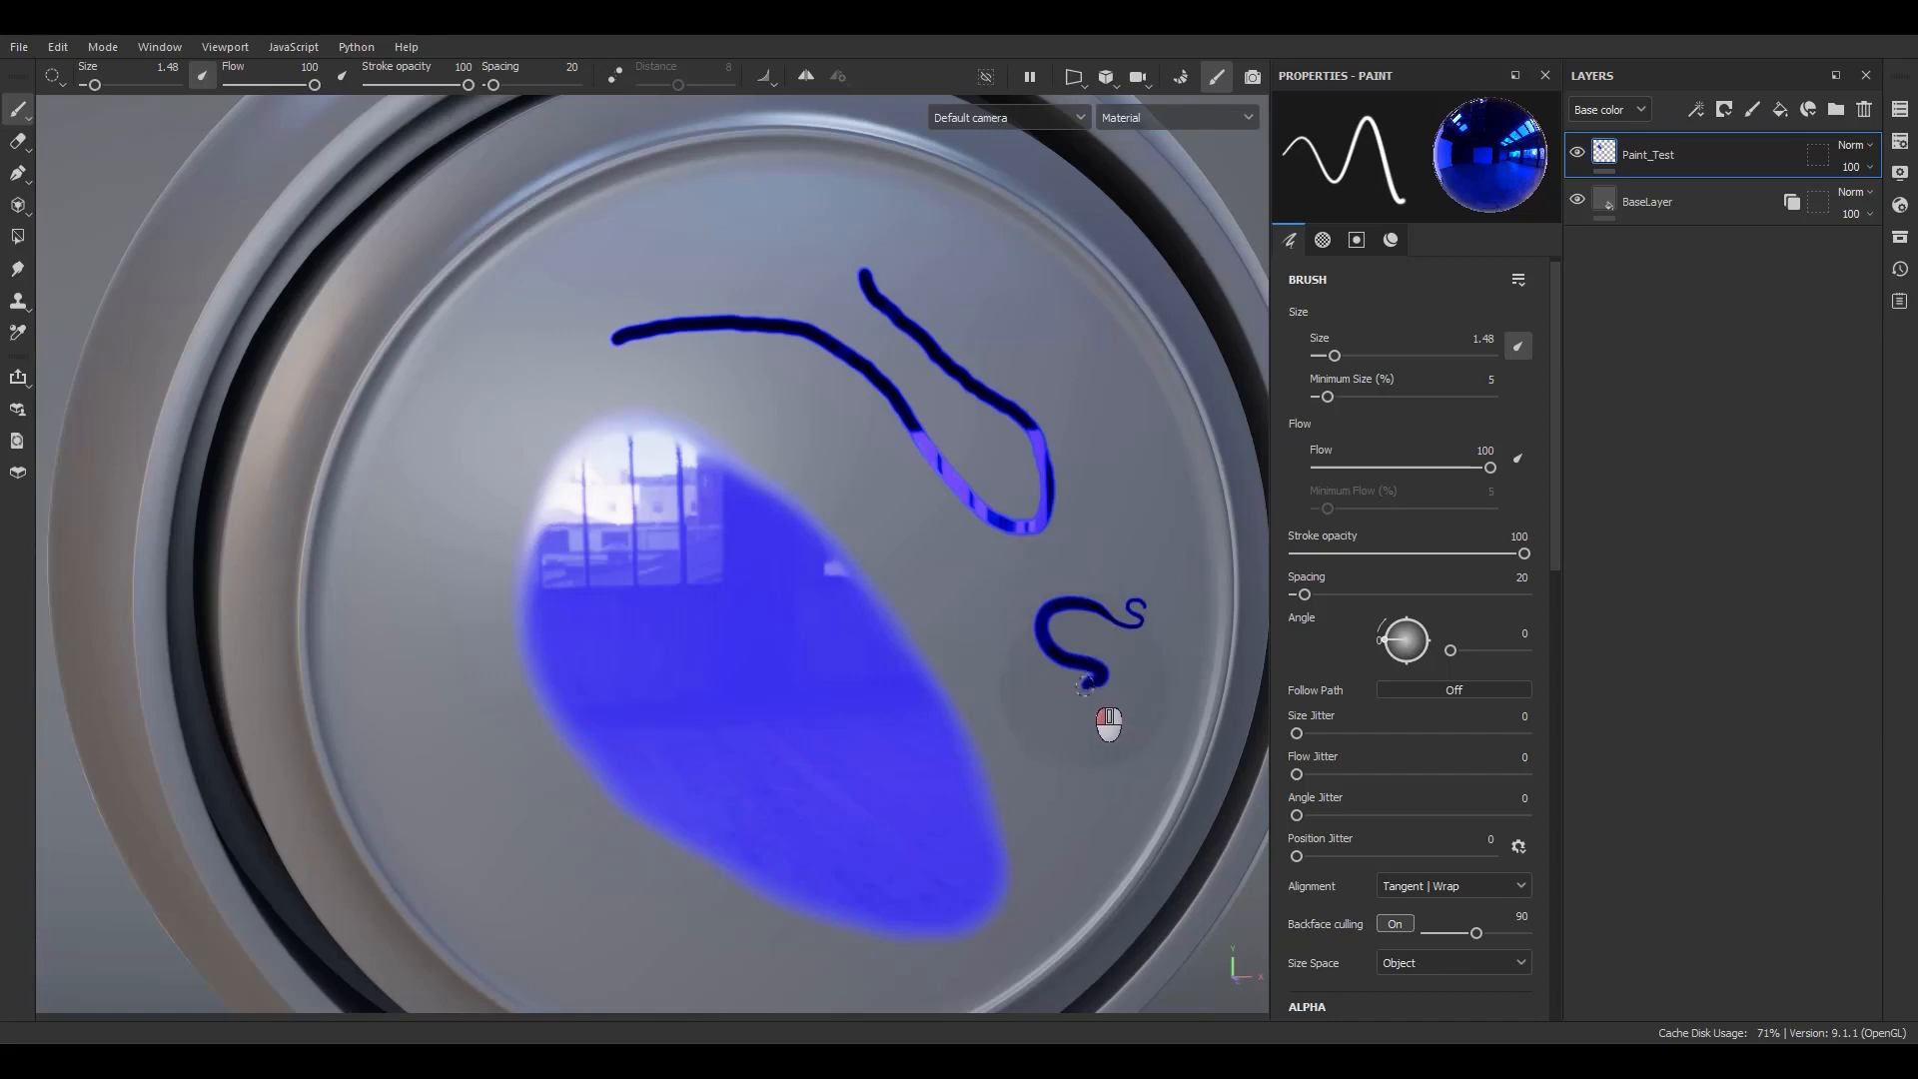
left_click_drag(1092, 740, 1017, 772)
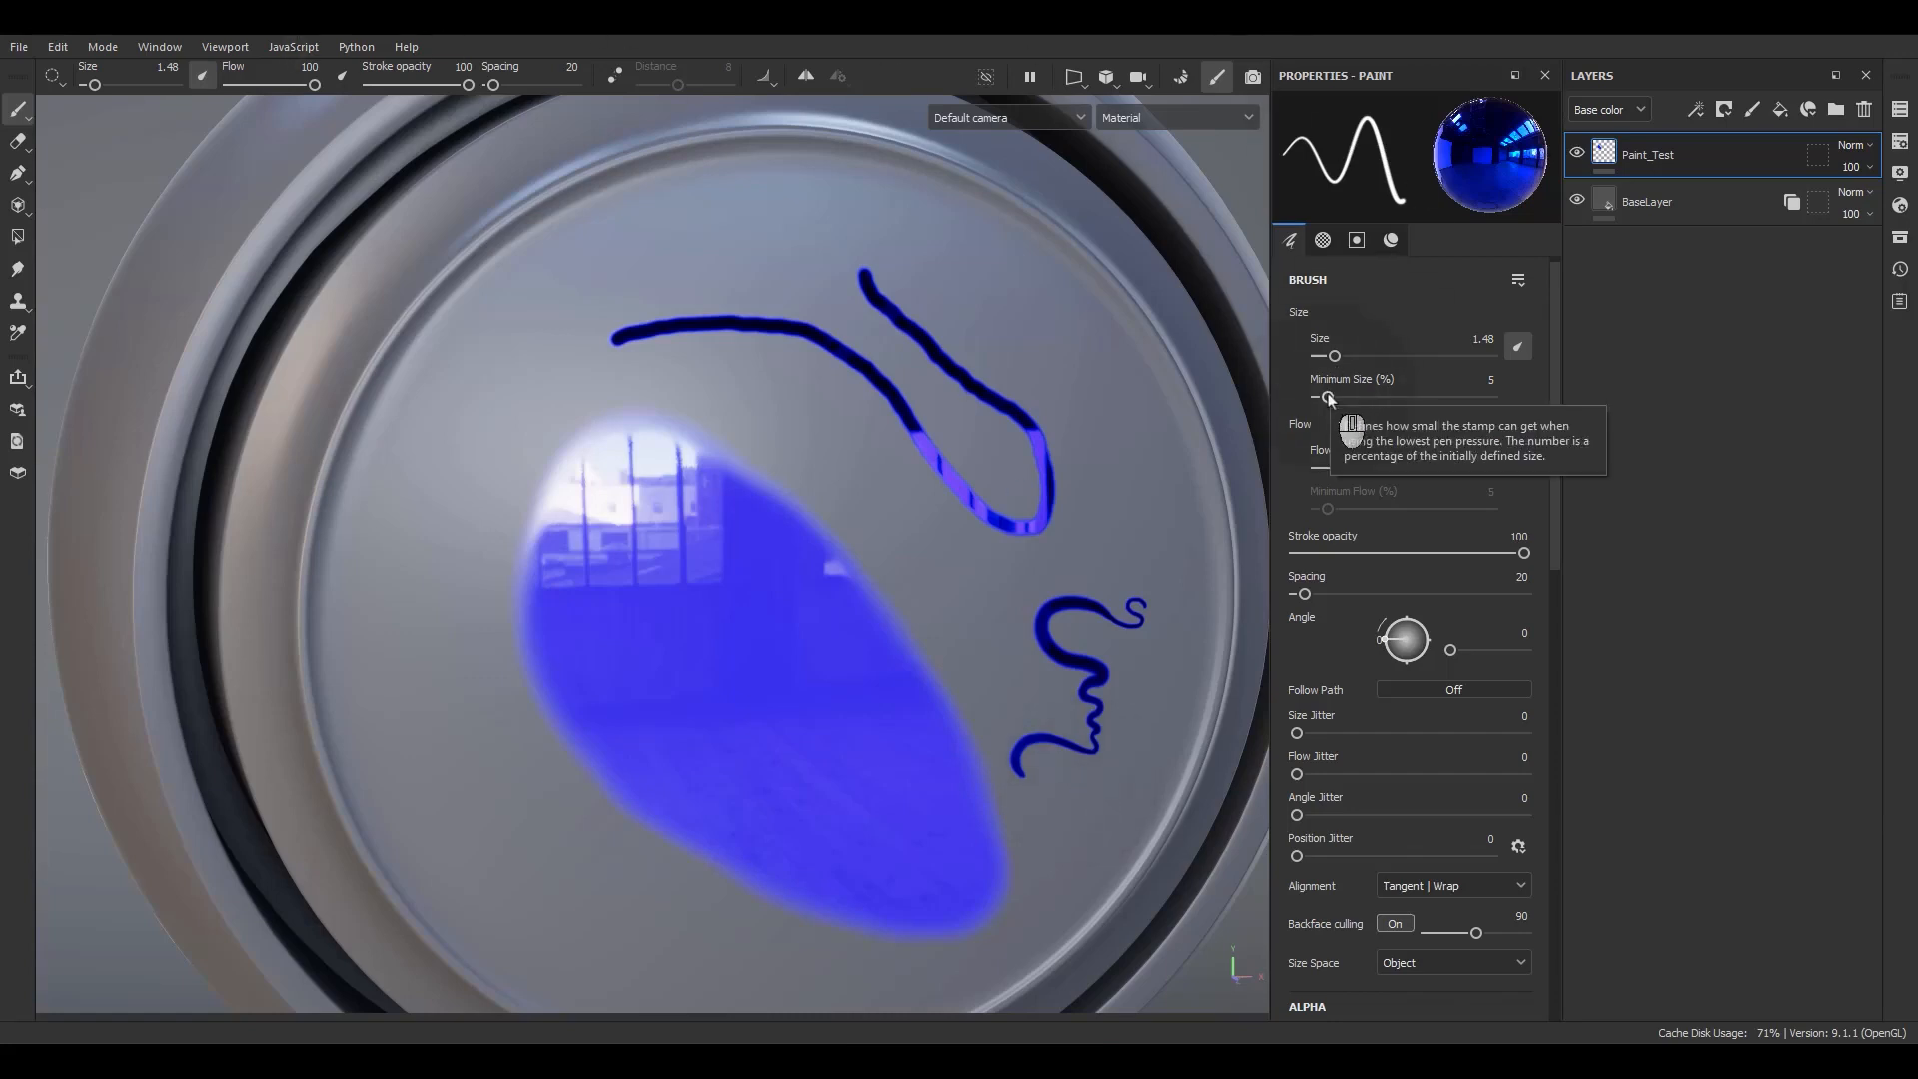
- Set the brush's minimum size to 100% and paint a wavy stroke between the blue patch and the squiggle
left_click_drag(1329, 398, 1555, 400)
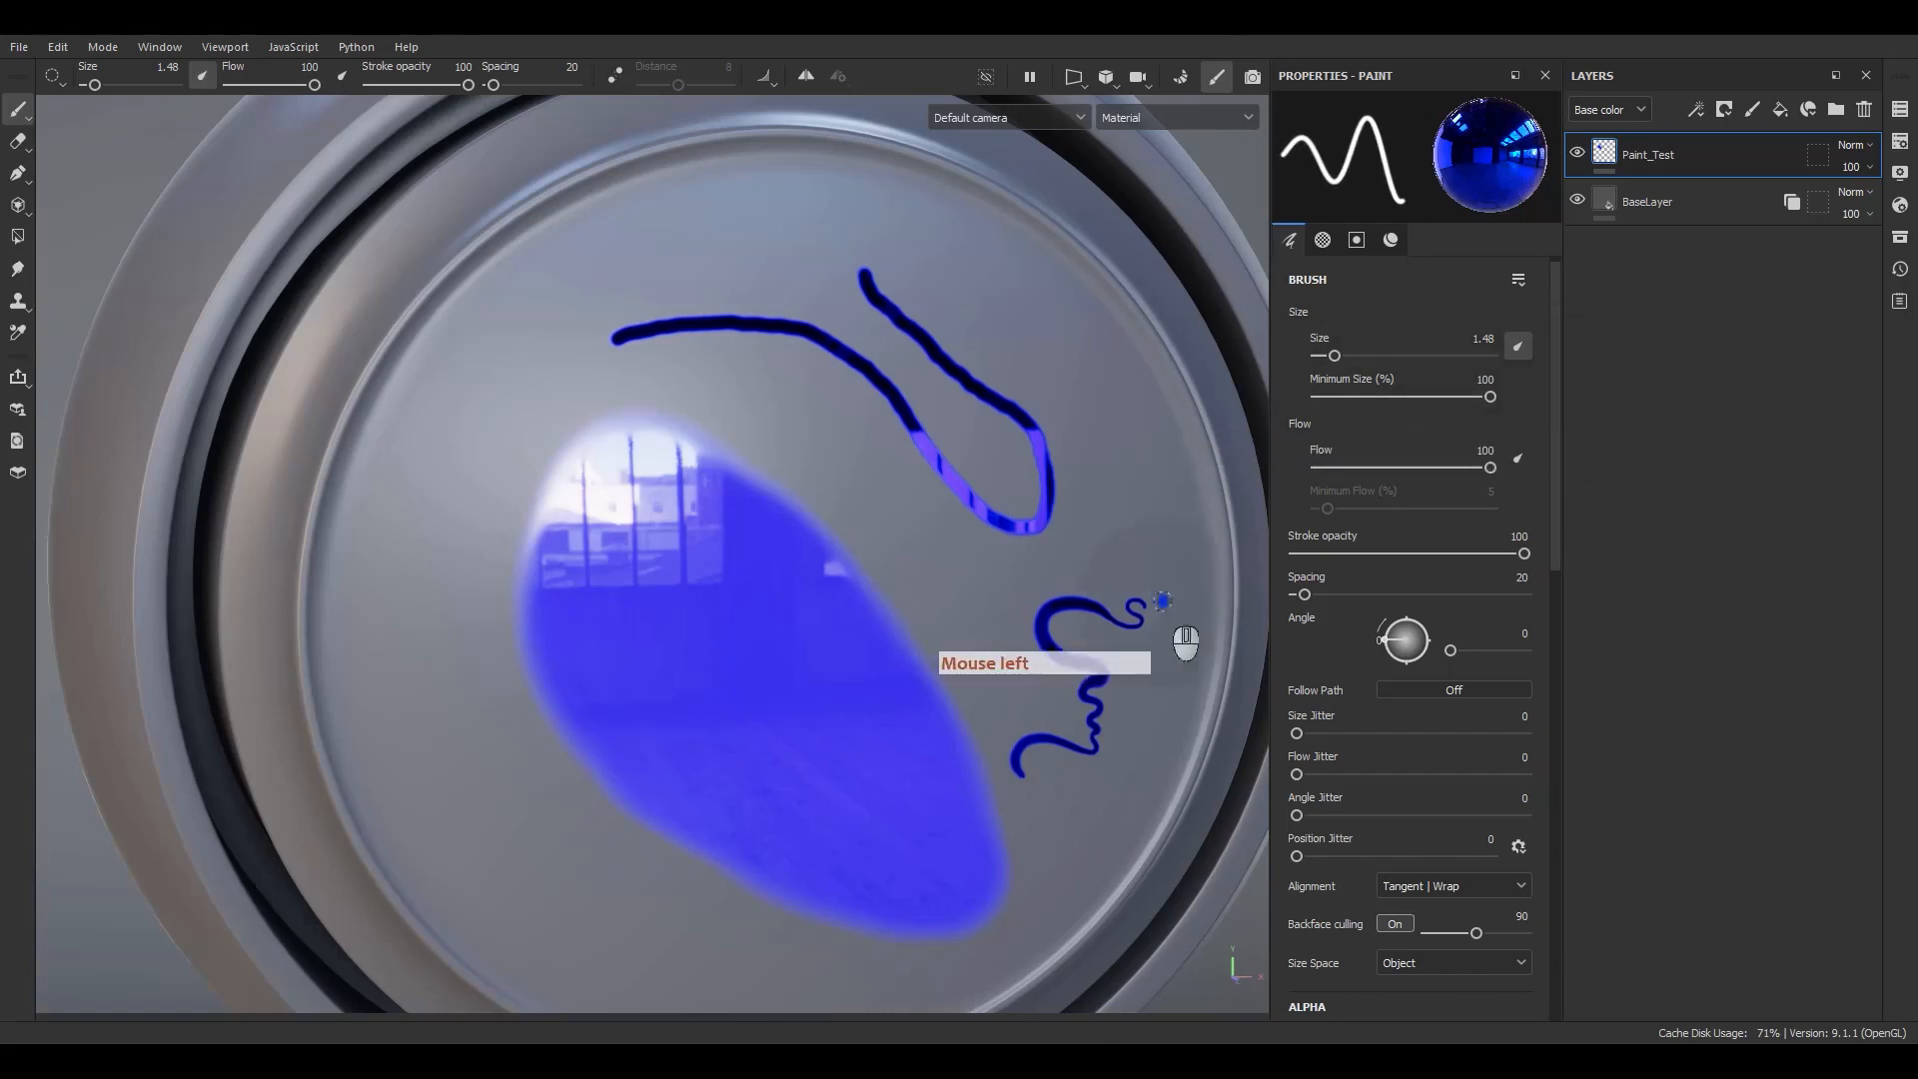
mouse_move(1023, 561)
left_mouse_down()
mouse_move(1008, 591)
mouse_move(968, 595)
mouse_move(1003, 629)
mouse_move(963, 646)
mouse_move(956, 677)
left_mouse_up()
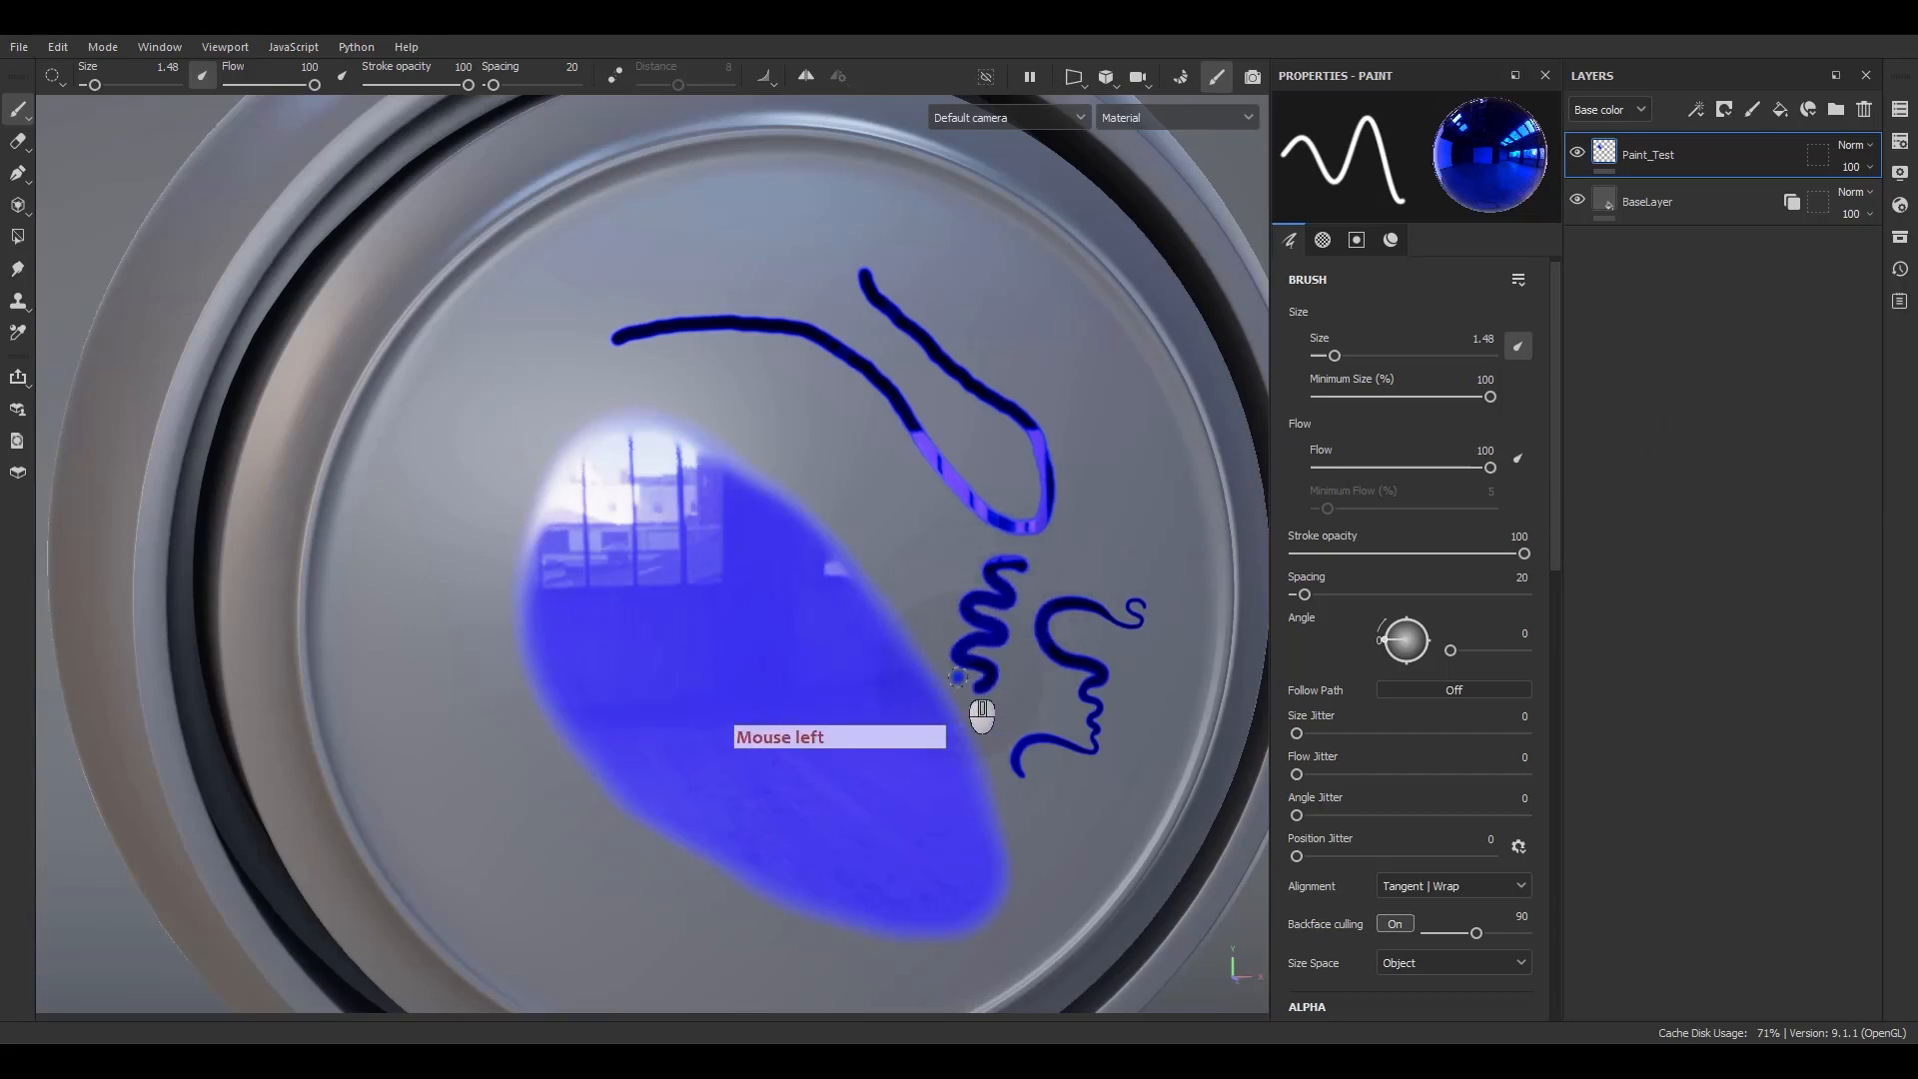
- Paint a thin squiggle beside the strokes with the brush's minimum size at 0%, and another above it with minimum size 10%
left_click_drag(1403, 396, 1286, 400)
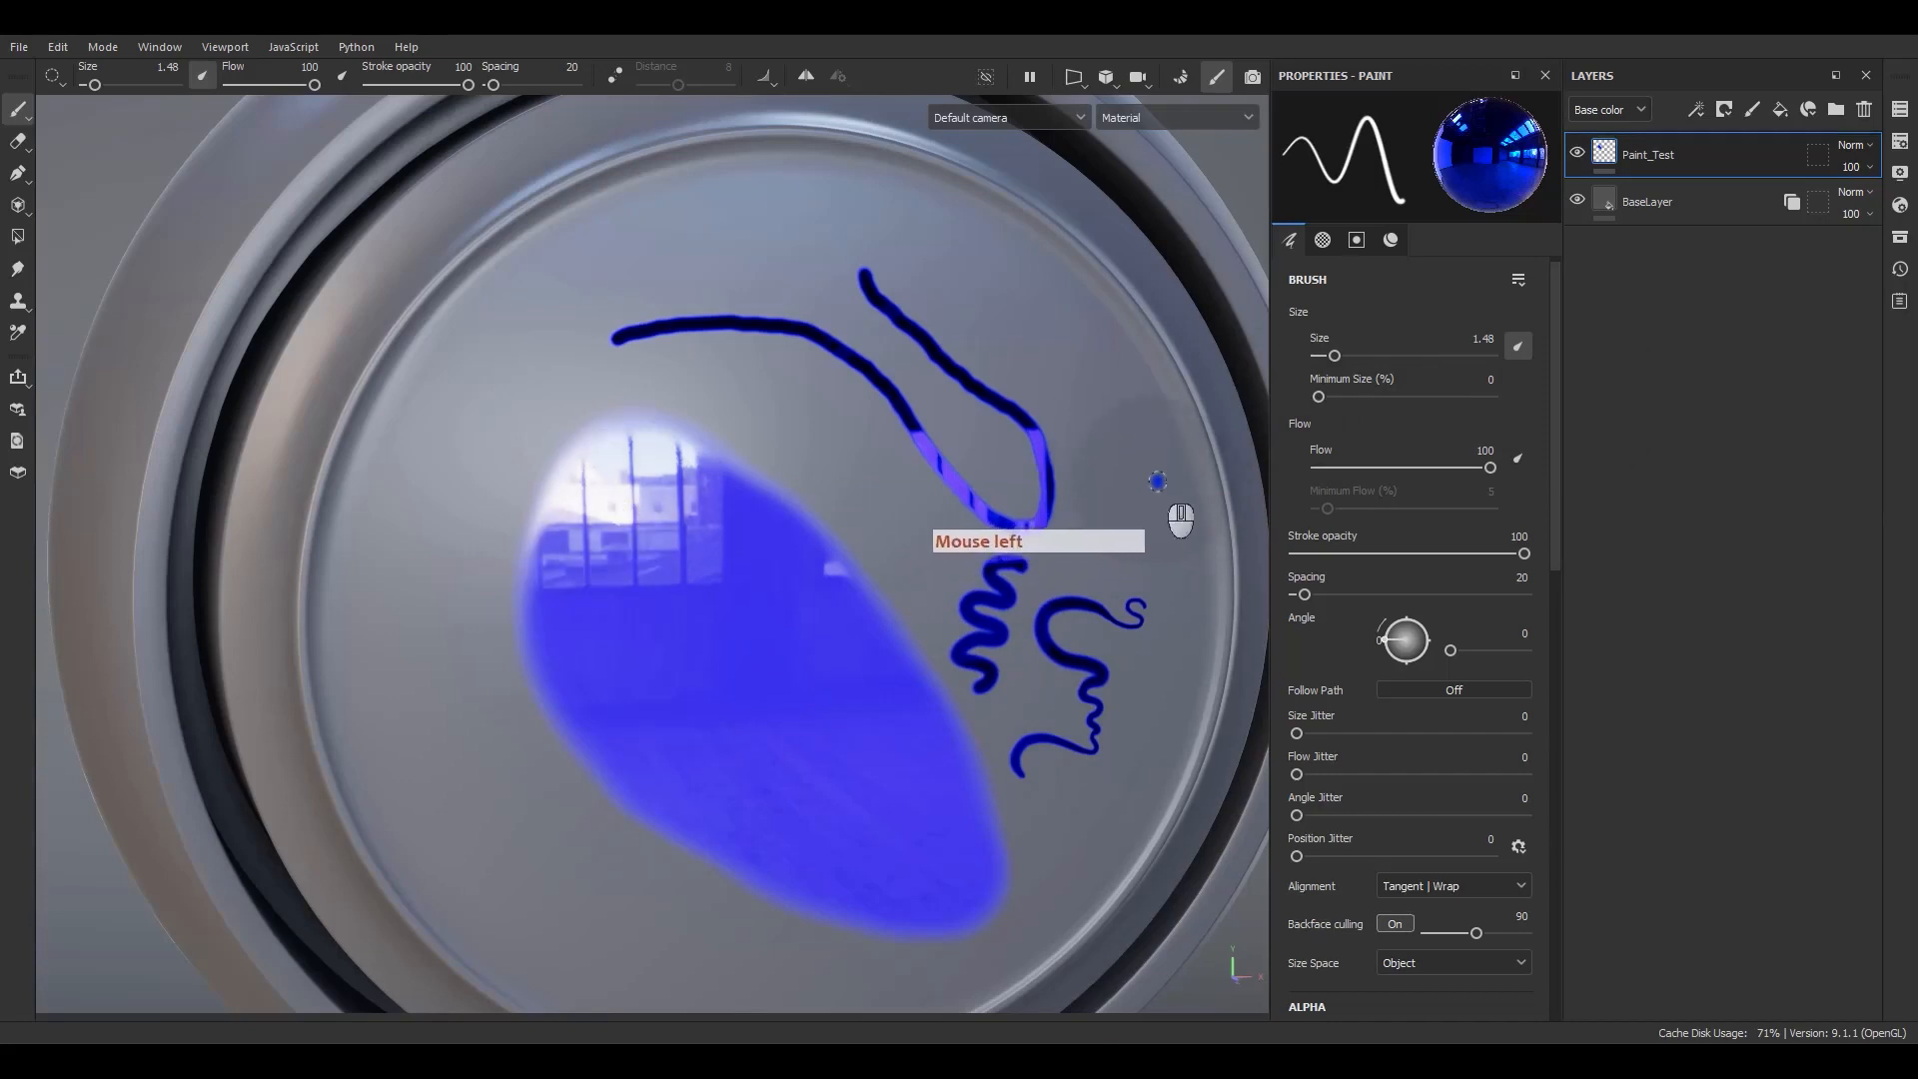
left_click_drag(1134, 478, 1111, 580)
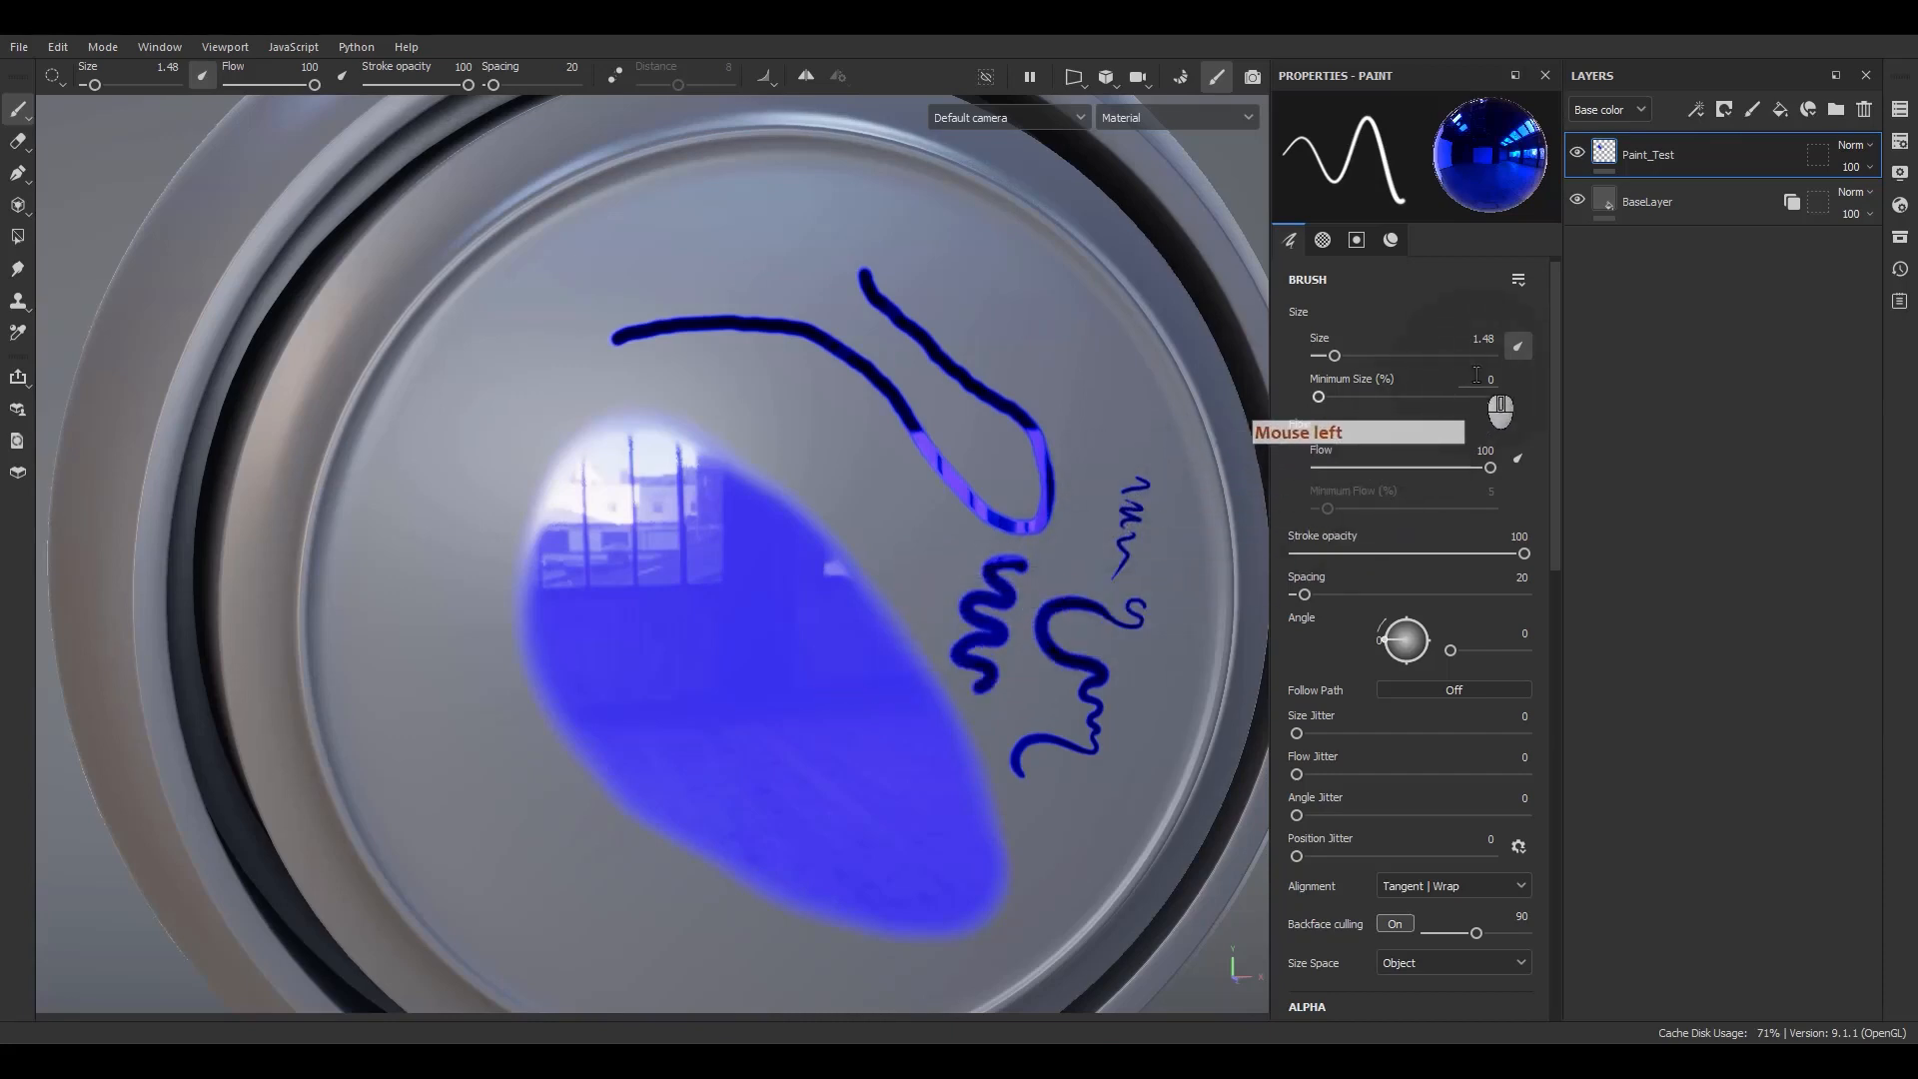
left_click(1492, 379)
type("10")
key("Return")
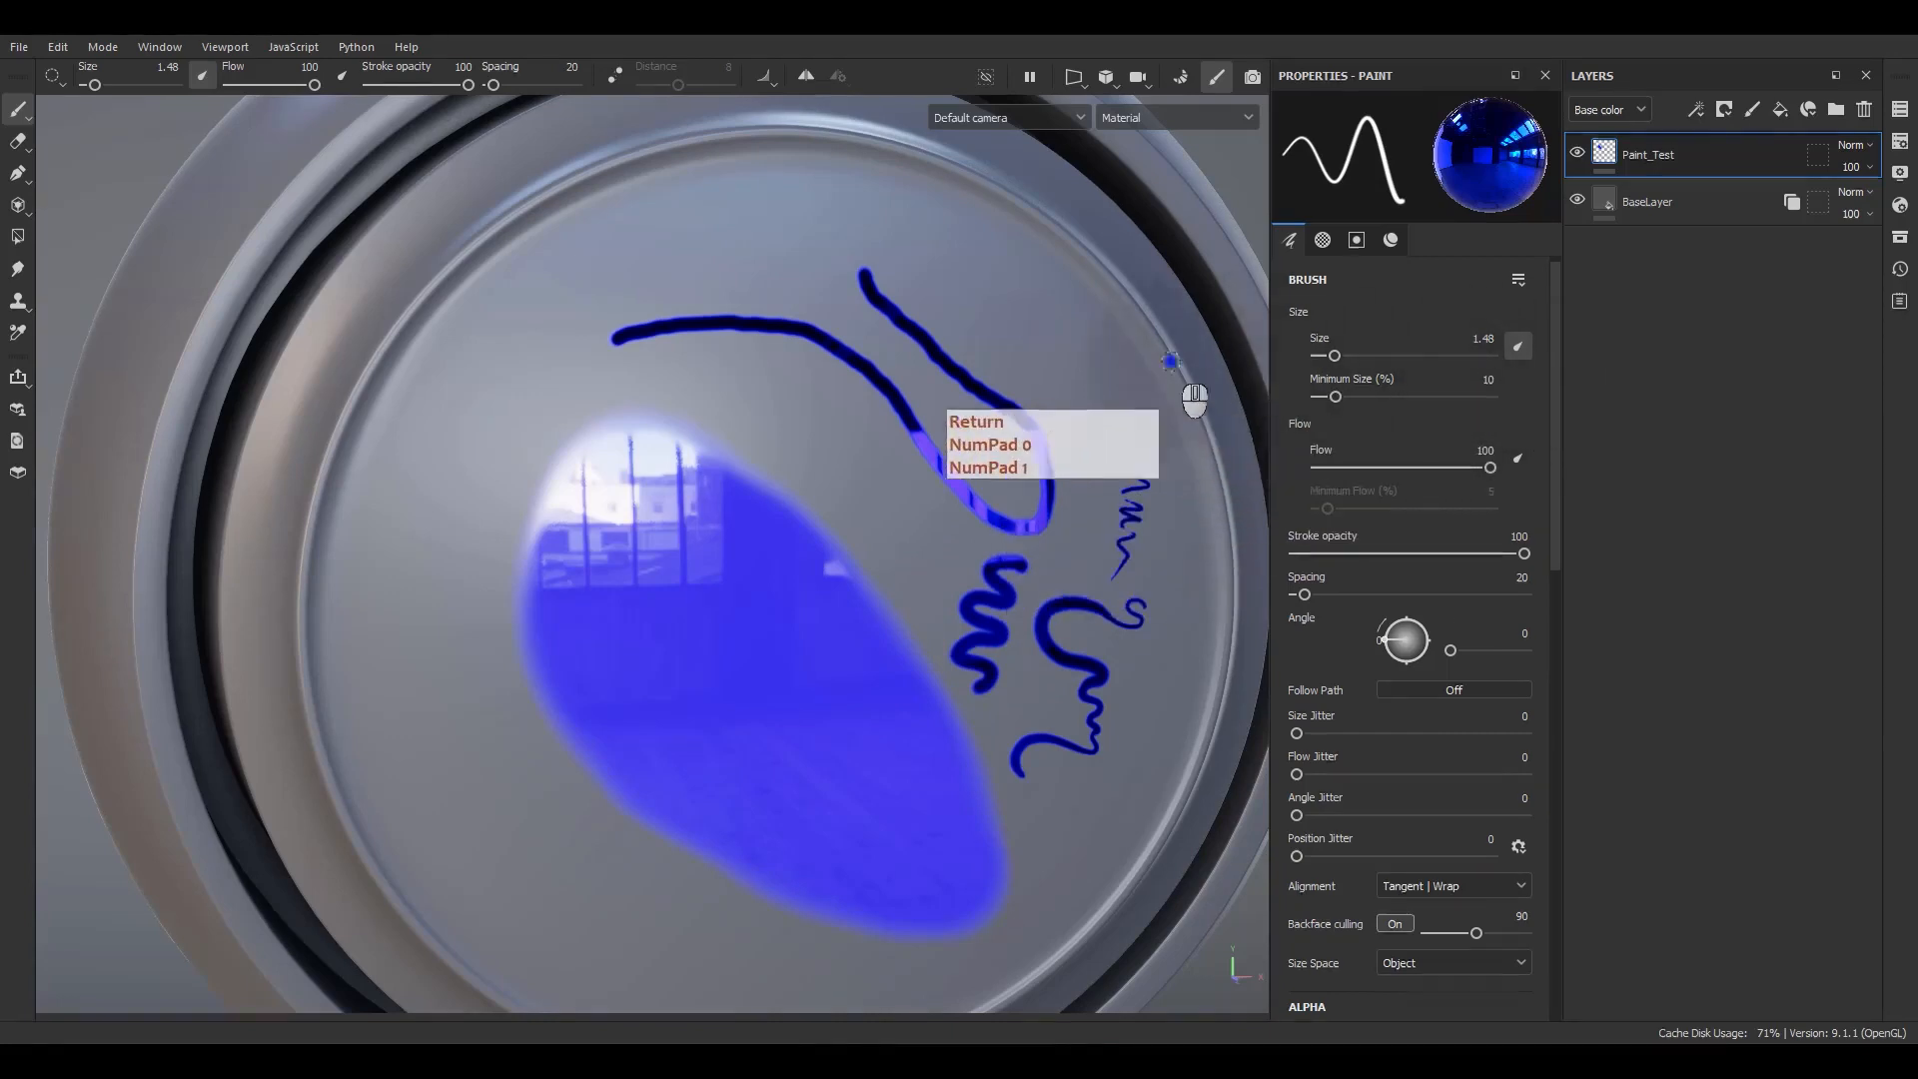
left_click(1104, 386)
left_click_drag(1102, 388, 1105, 446)
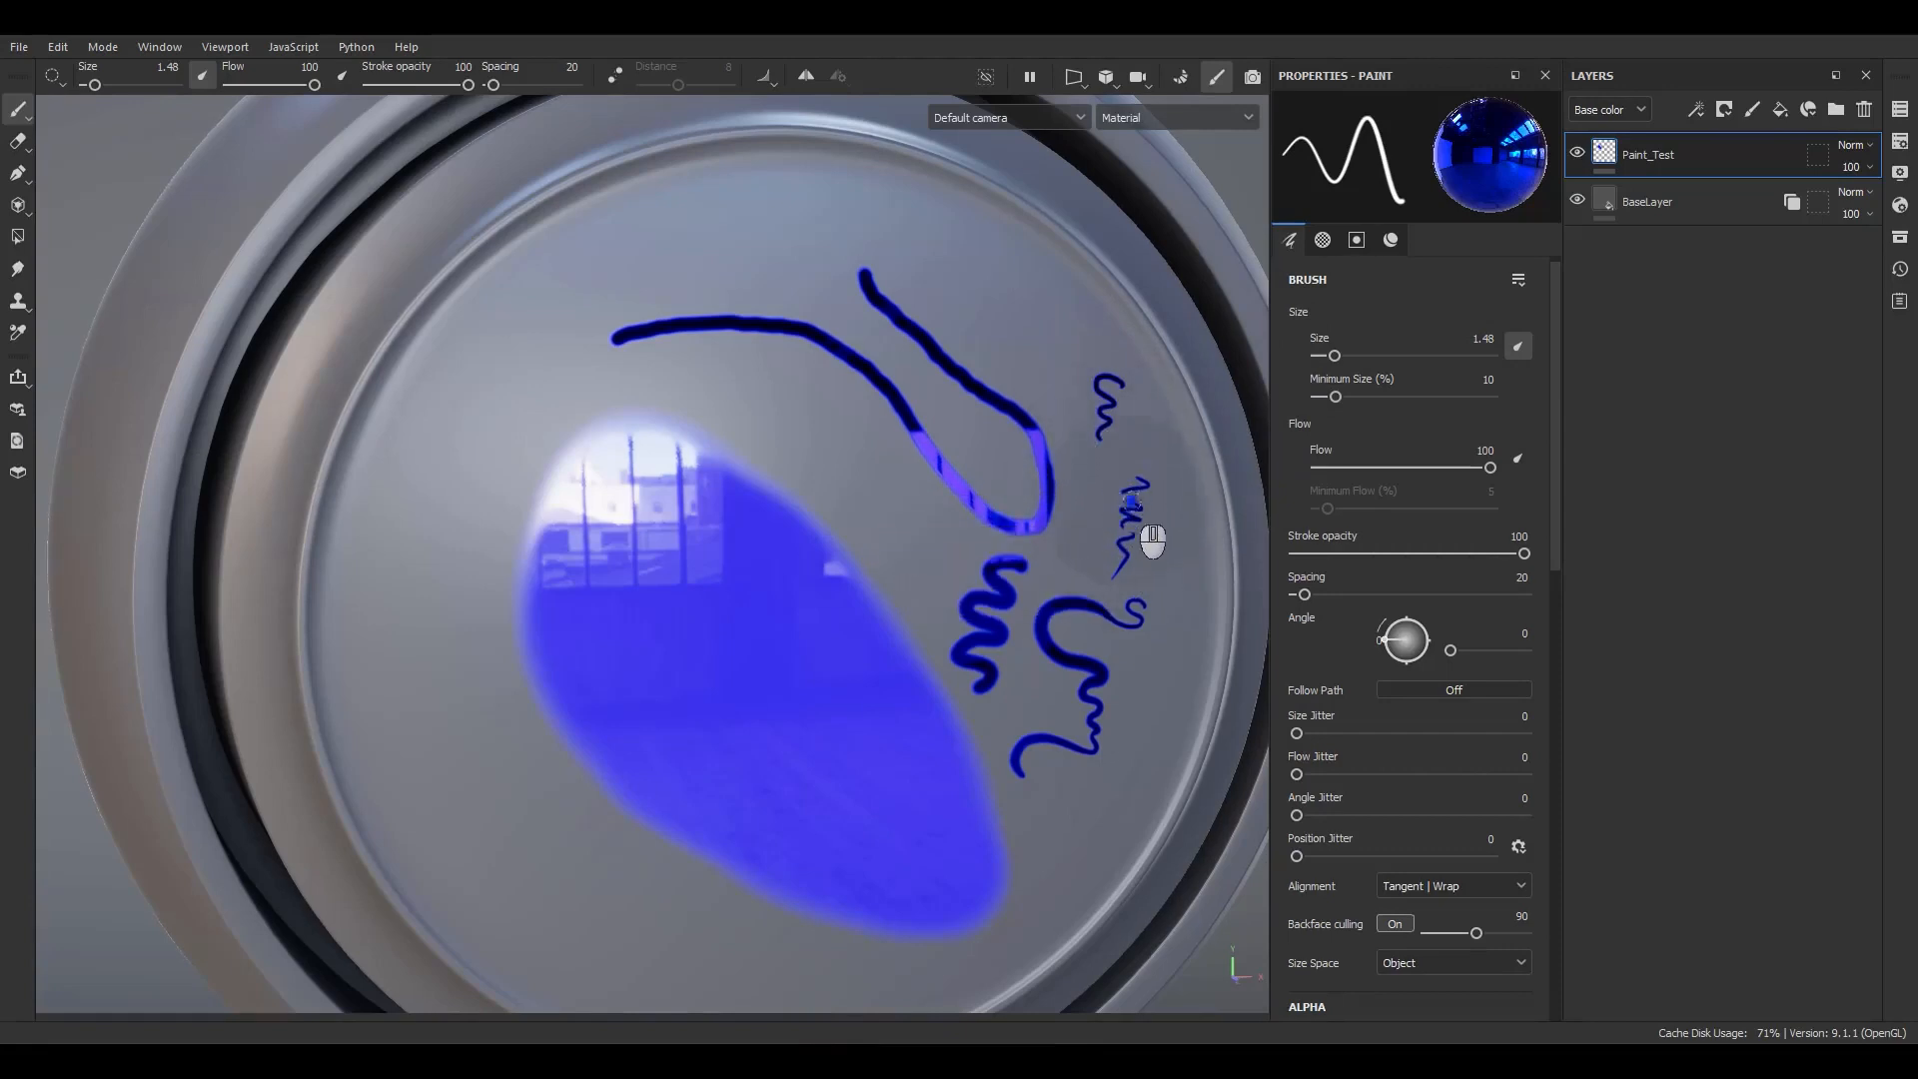
left_click_drag(1138, 491, 1142, 505)
- Paint a wavy stroke of constant thickness across the loop with pen pressure for size turned off, leaving pressure re-enabled
left_click(1518, 347)
mouse_move(1054, 282)
left_mouse_down()
mouse_move(970, 347)
mouse_move(991, 490)
left_mouse_up()
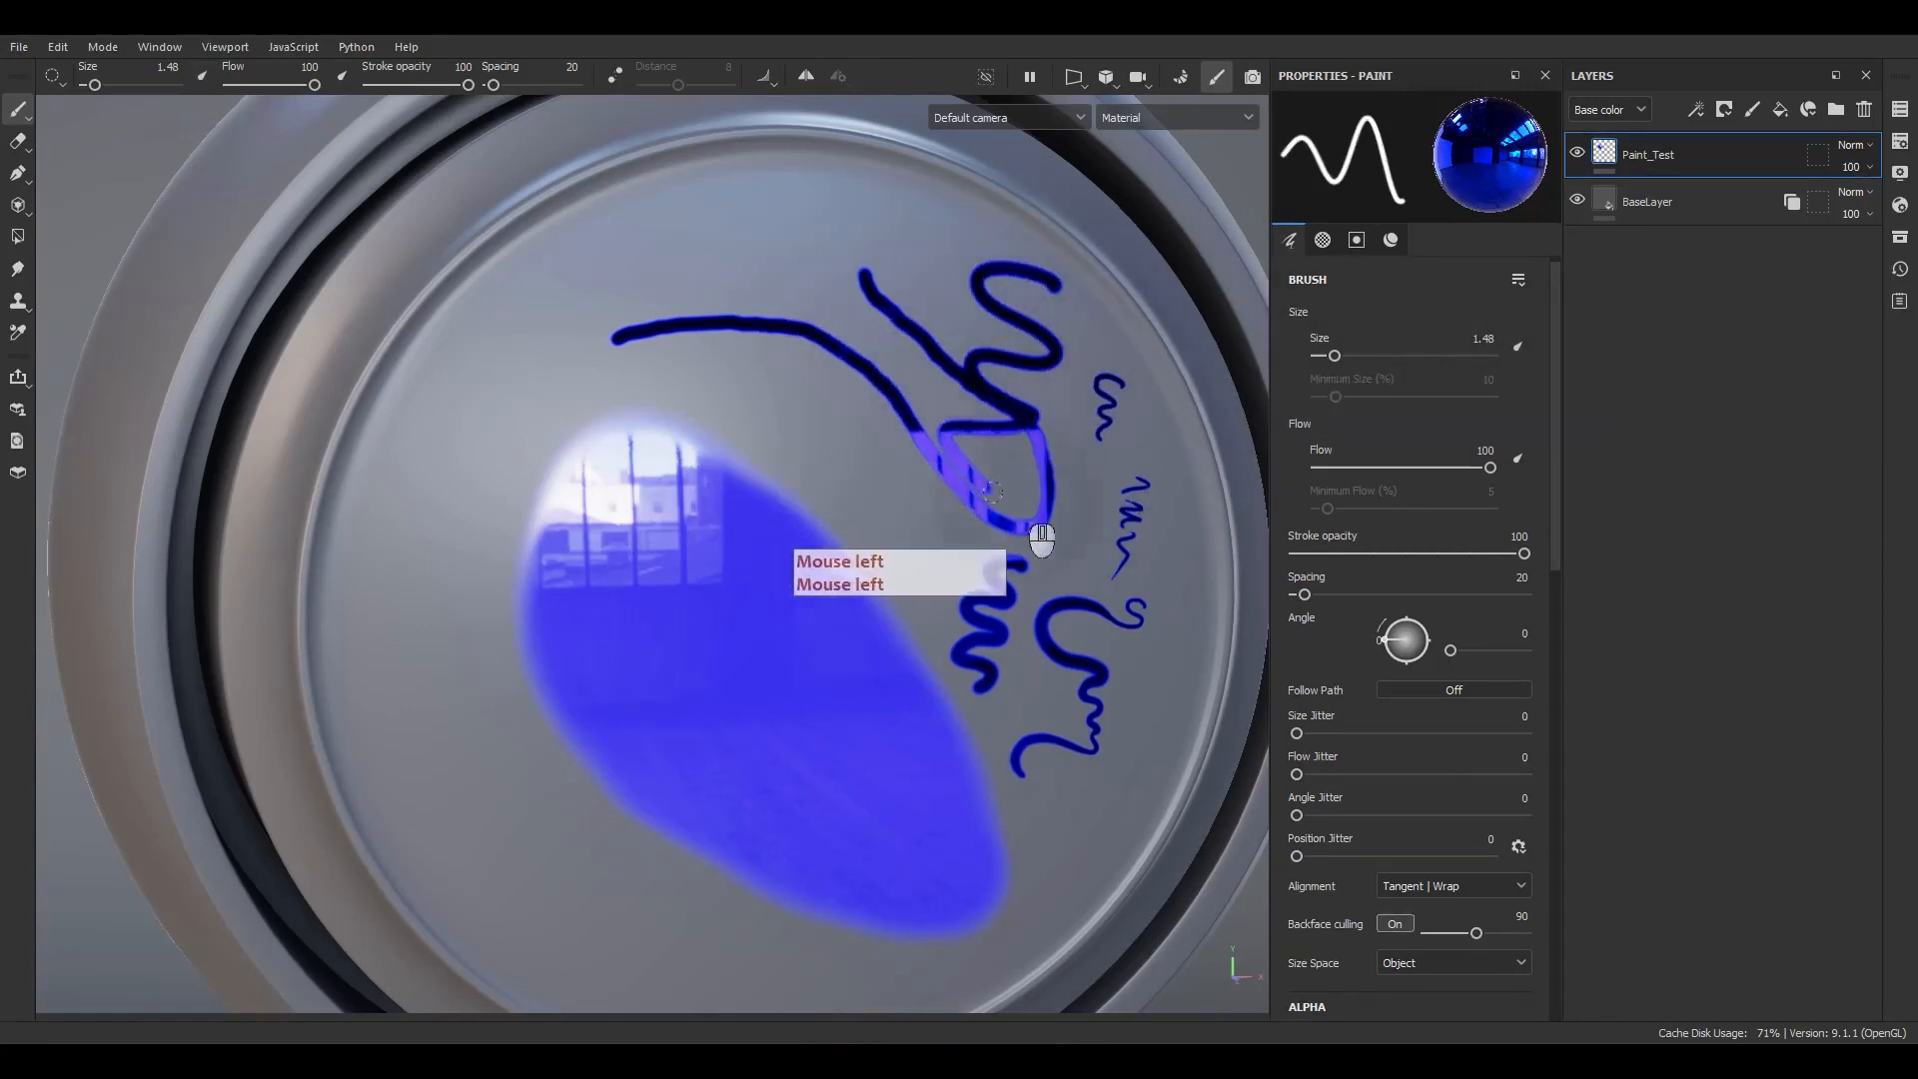
left_click(1518, 347)
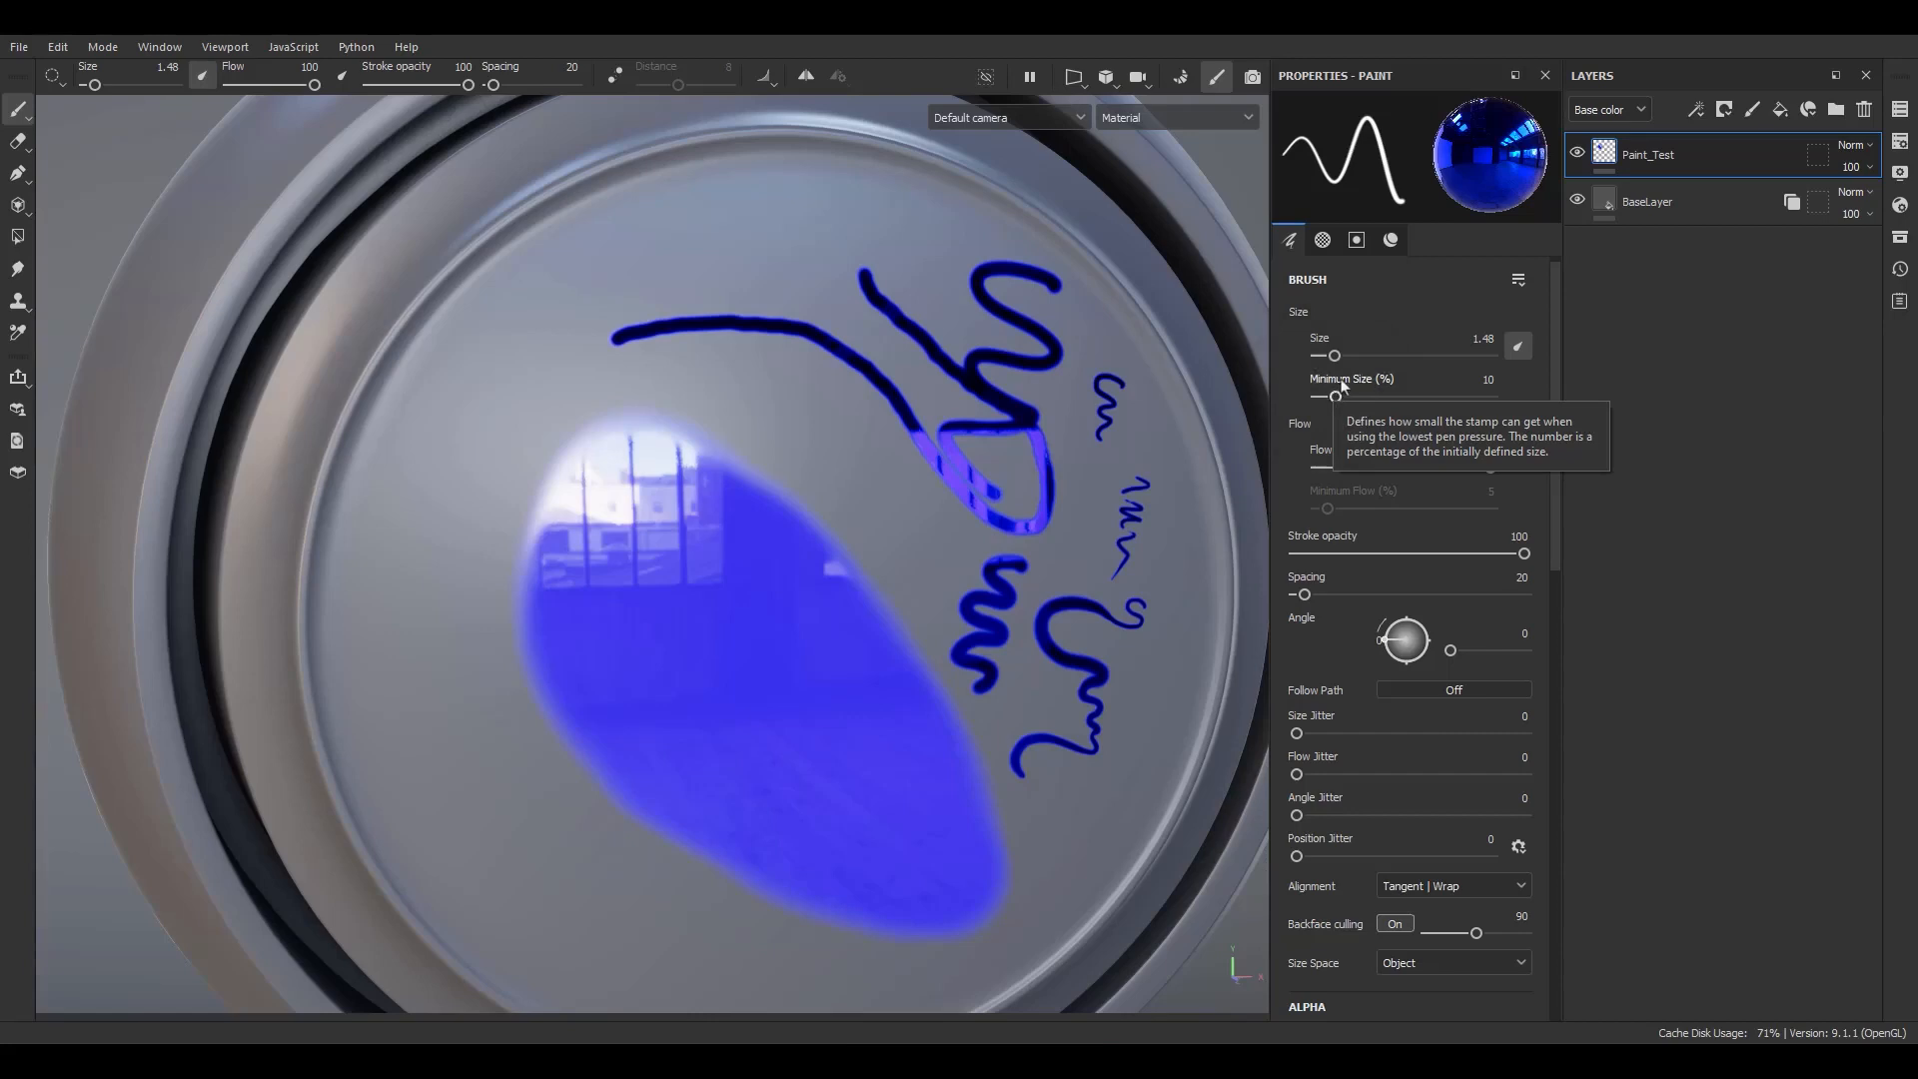
left_click(1527, 347)
left_click(1527, 347)
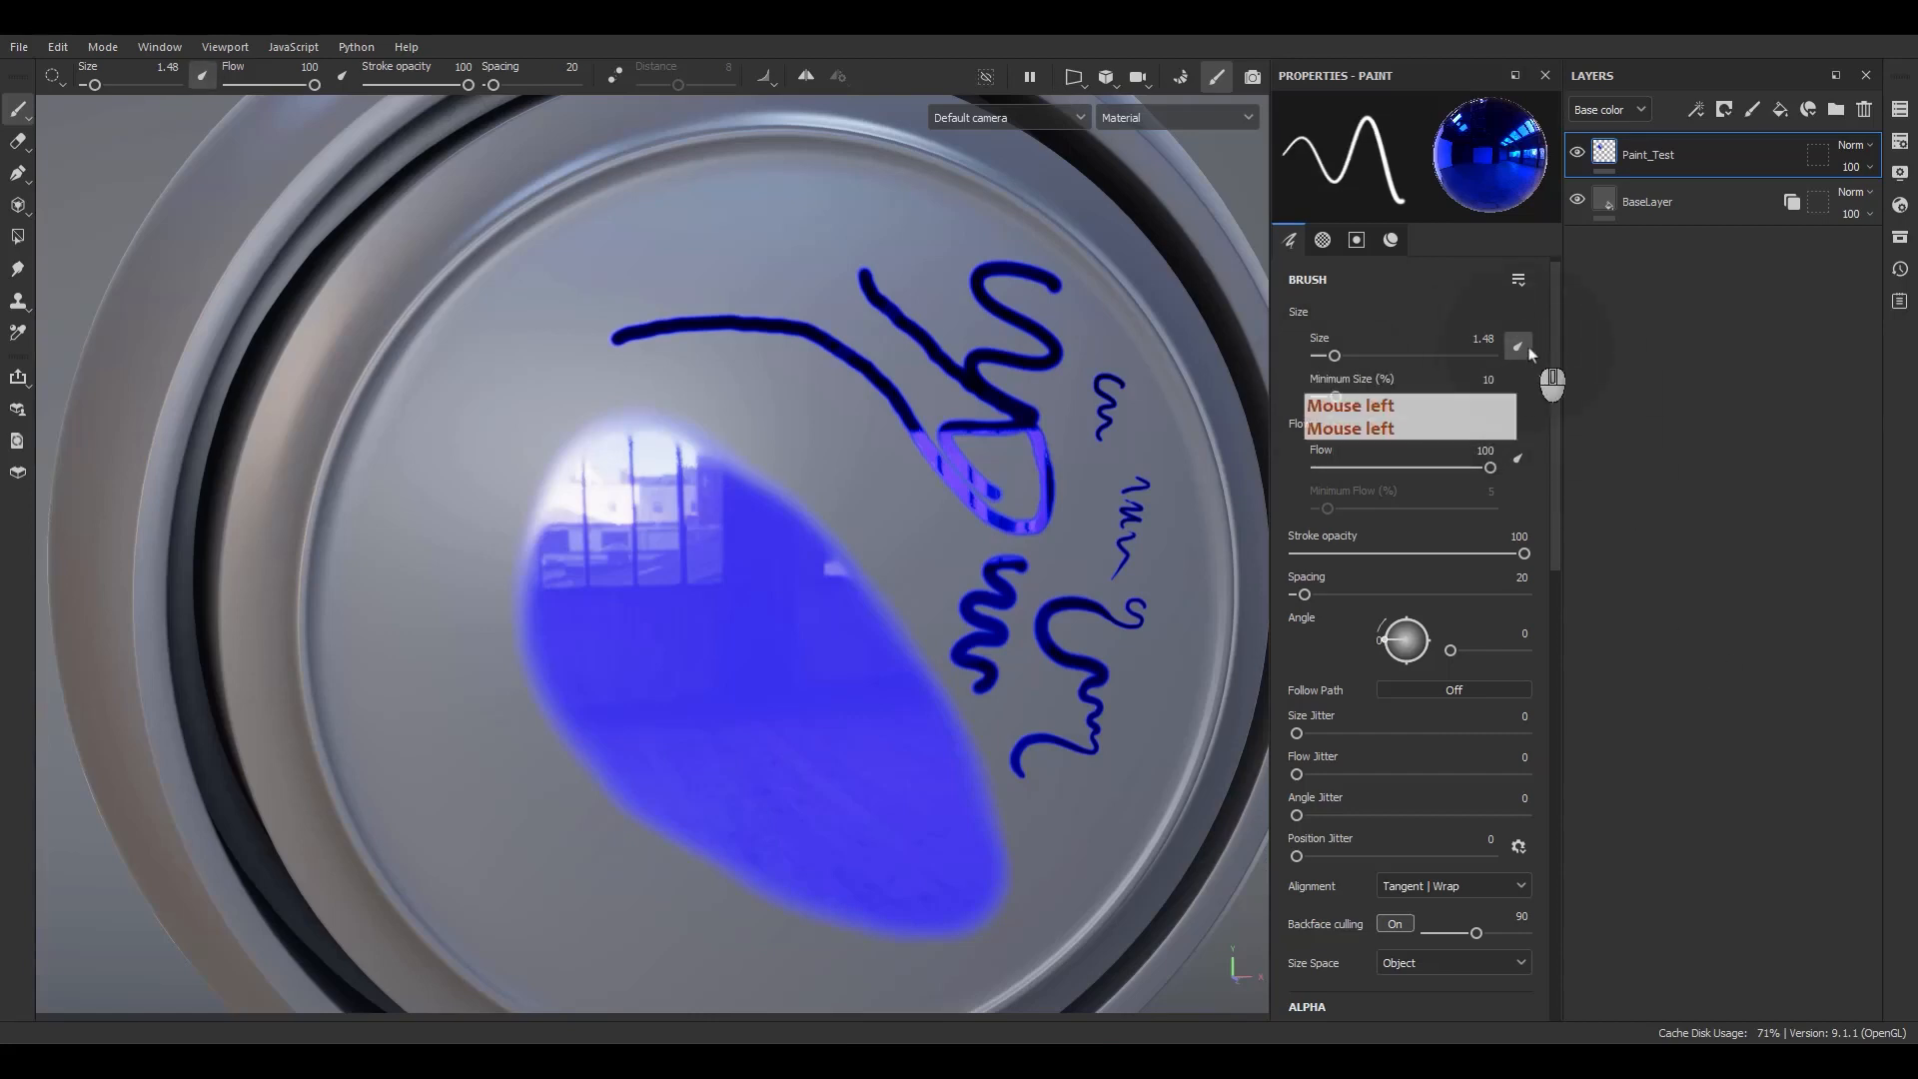
left_click(1527, 348)
left_click(1527, 348)
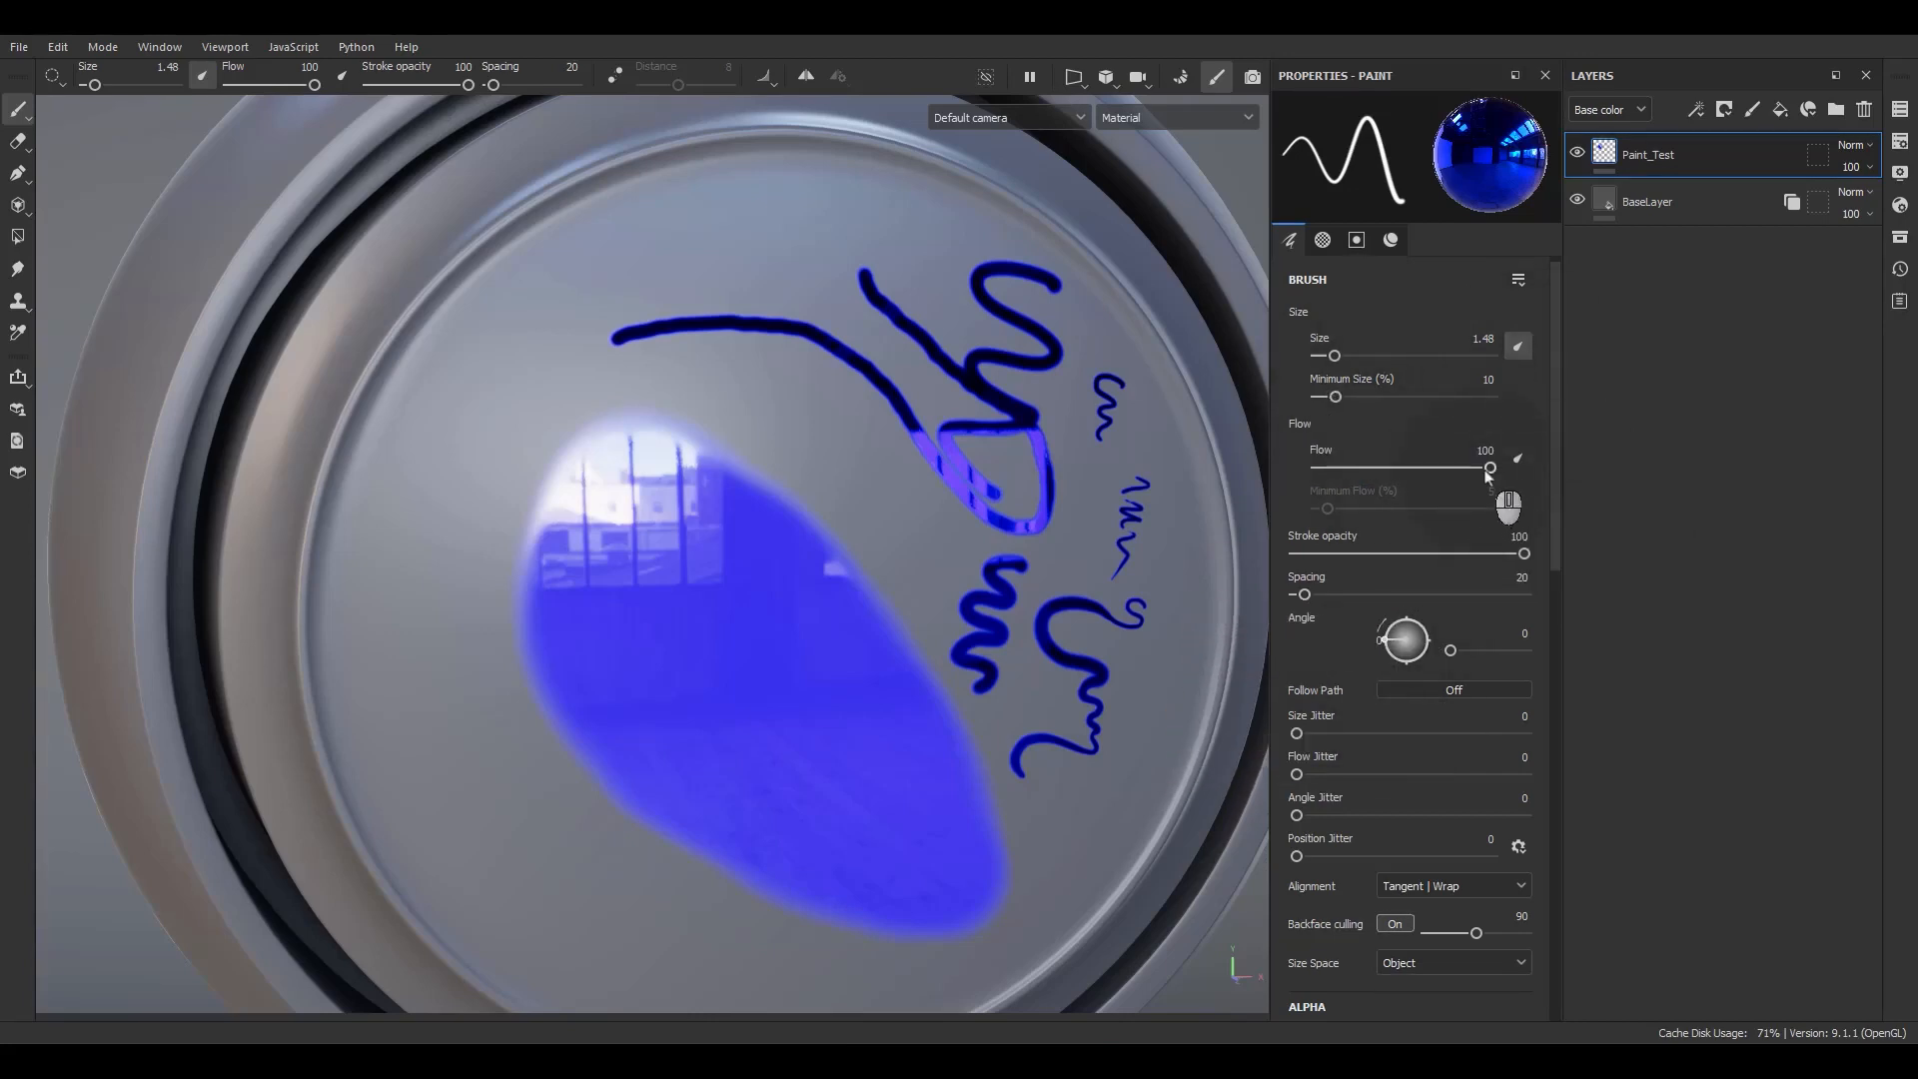
left_click_drag(1488, 470, 1566, 488)
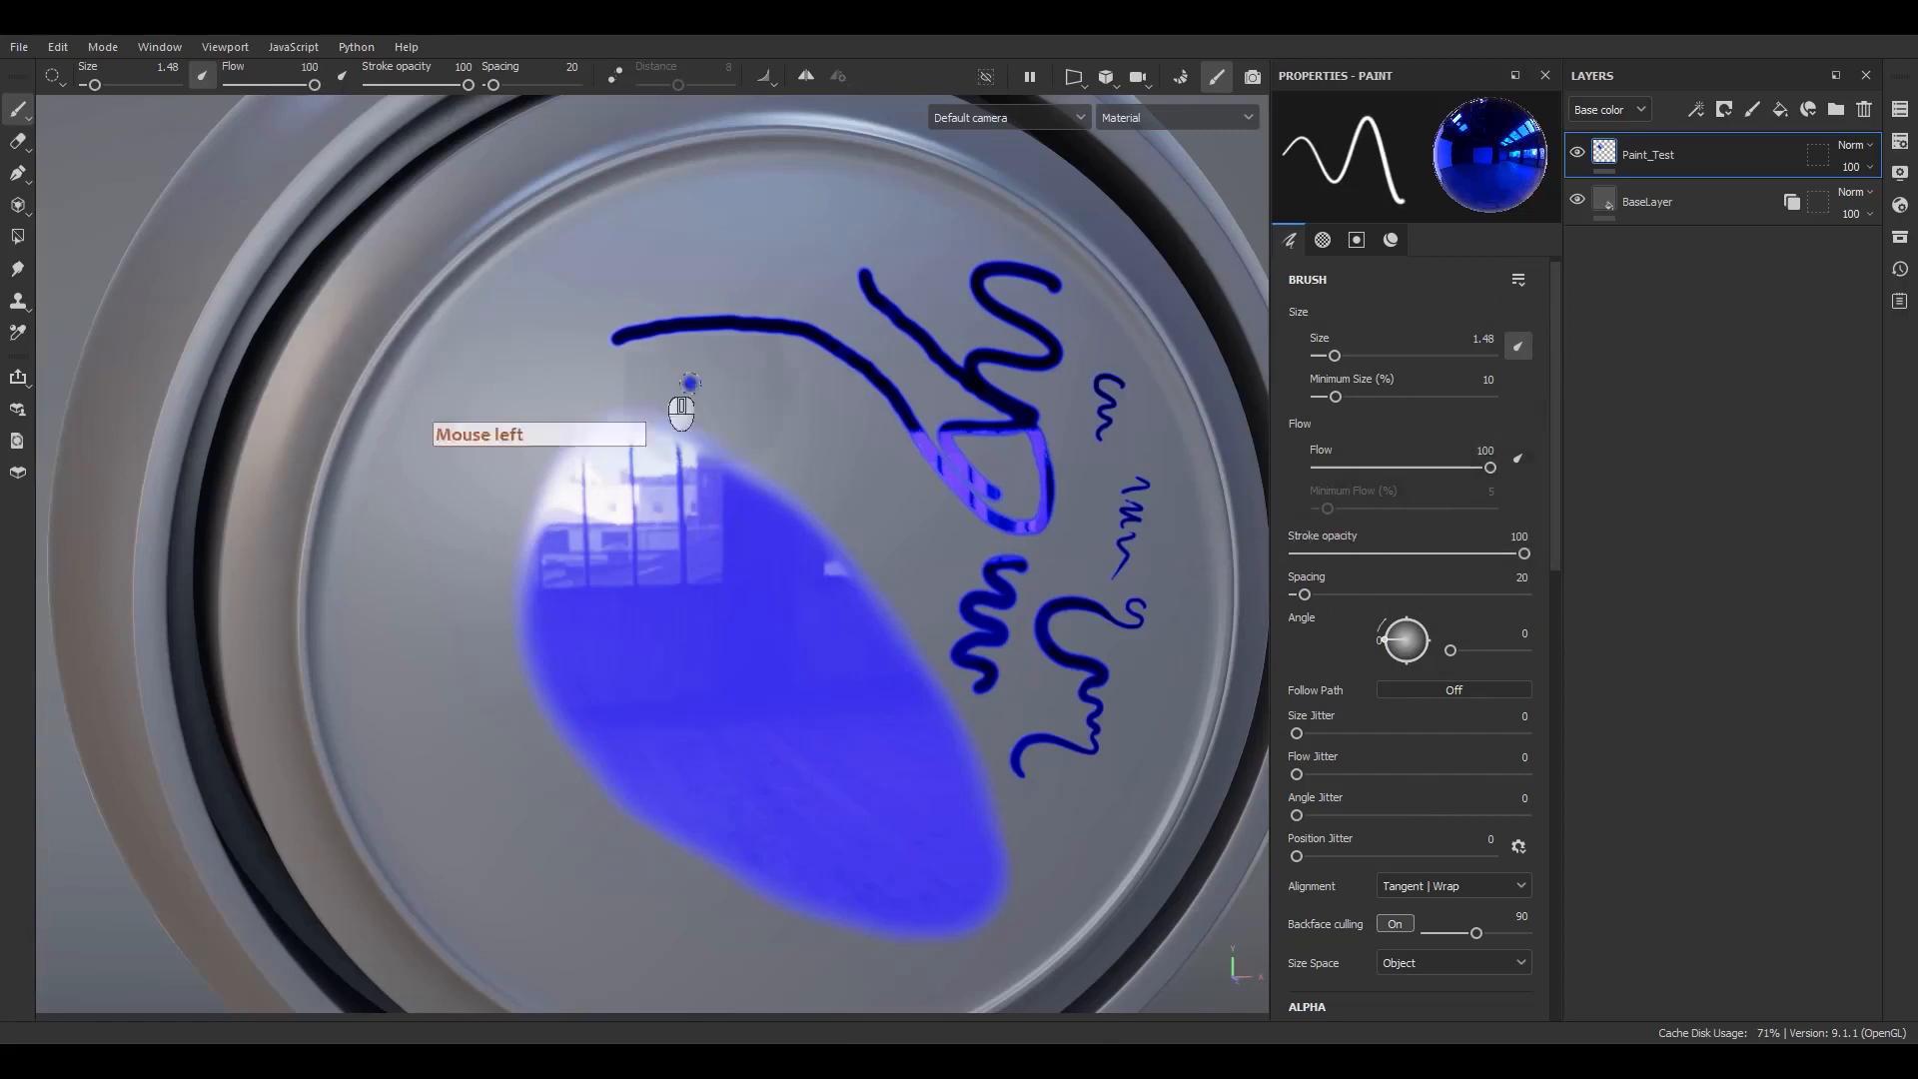
- Enable all material channels for the eraser at size 13.7 and erase the blue patch and every stroke from the head
middle_click_drag(886, 650, 998, 574, "alt")
right_click_drag(999, 575, 854, 777, "alt")
middle_click_drag(854, 777, 857, 687, "alt")
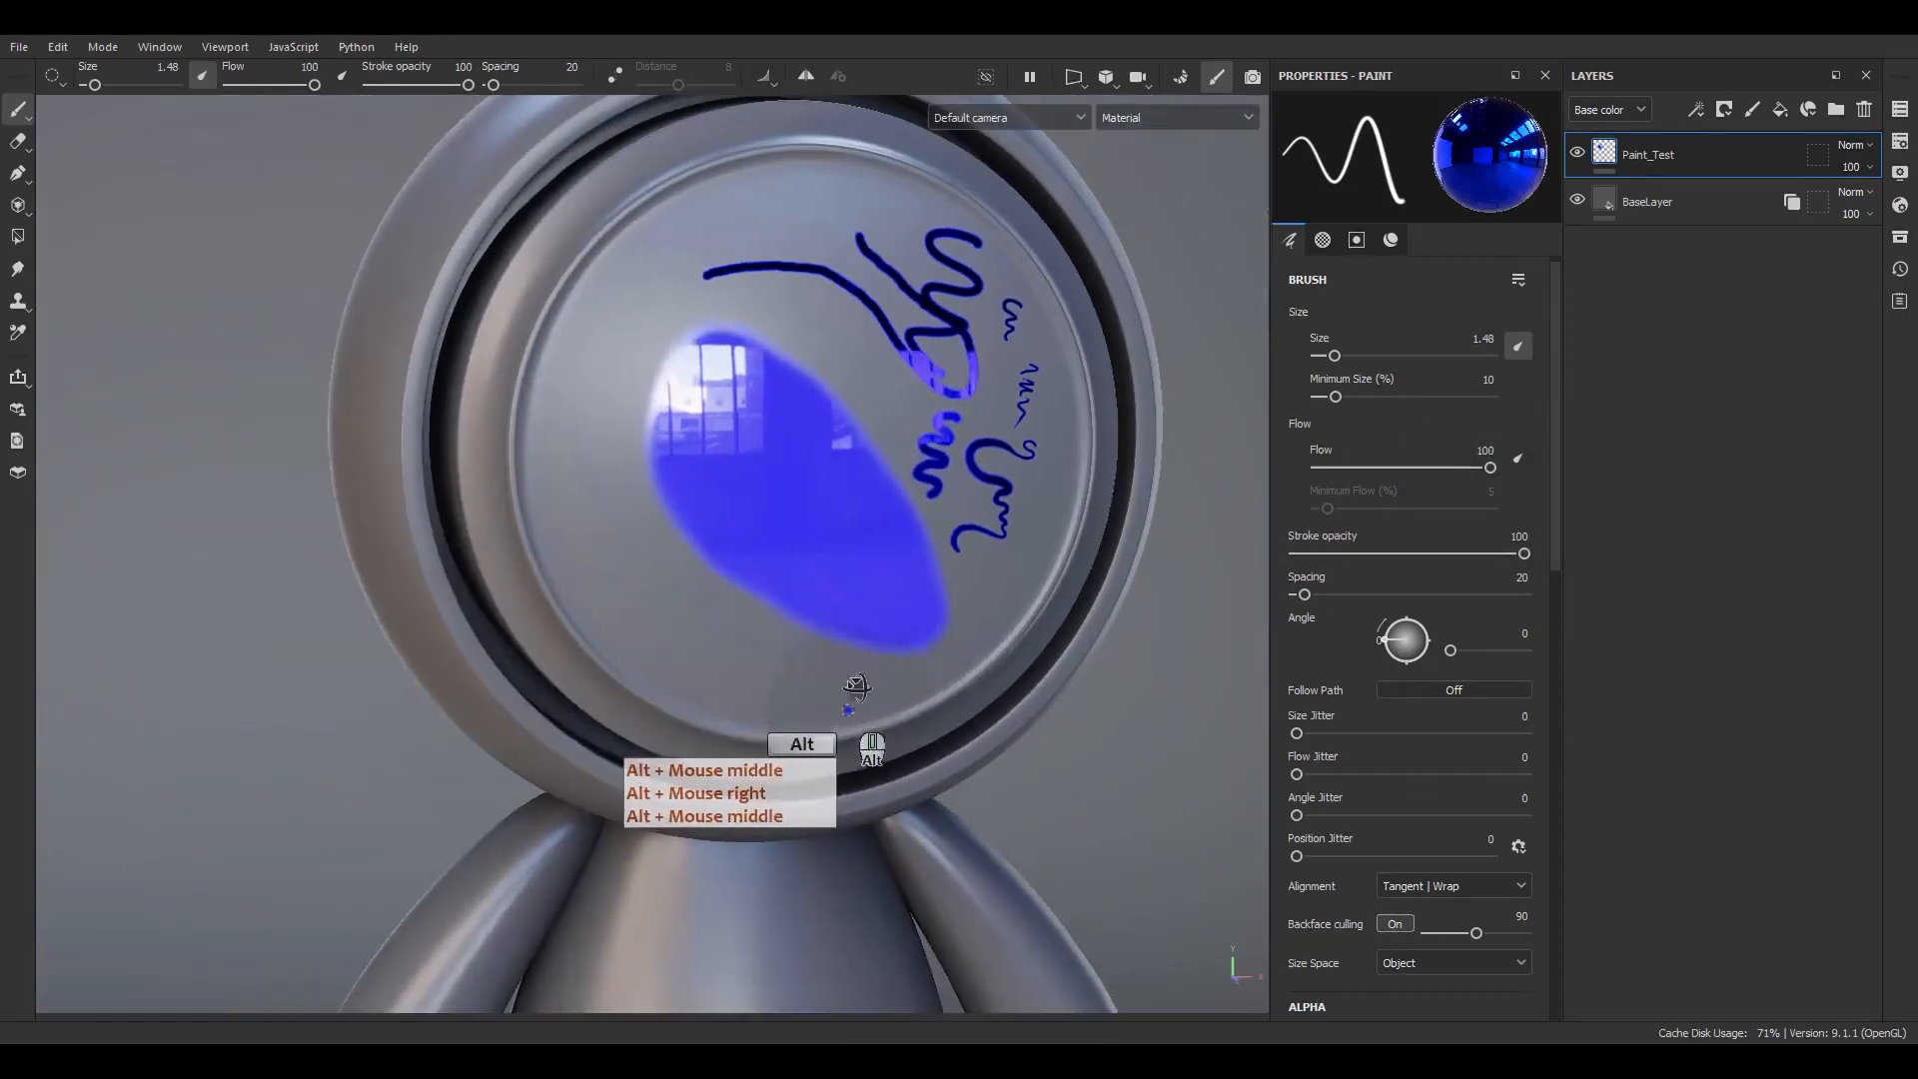
left_click_drag(856, 687, 863, 602, "alt")
key("F2")
key("2")
mouse_move(805, 519)
right_mouse_down("ctrl")
mouse_move(789, 530)
mouse_move(762, 199)
right_mouse_up("ctrl")
scroll(1419, 791, "down", 5)
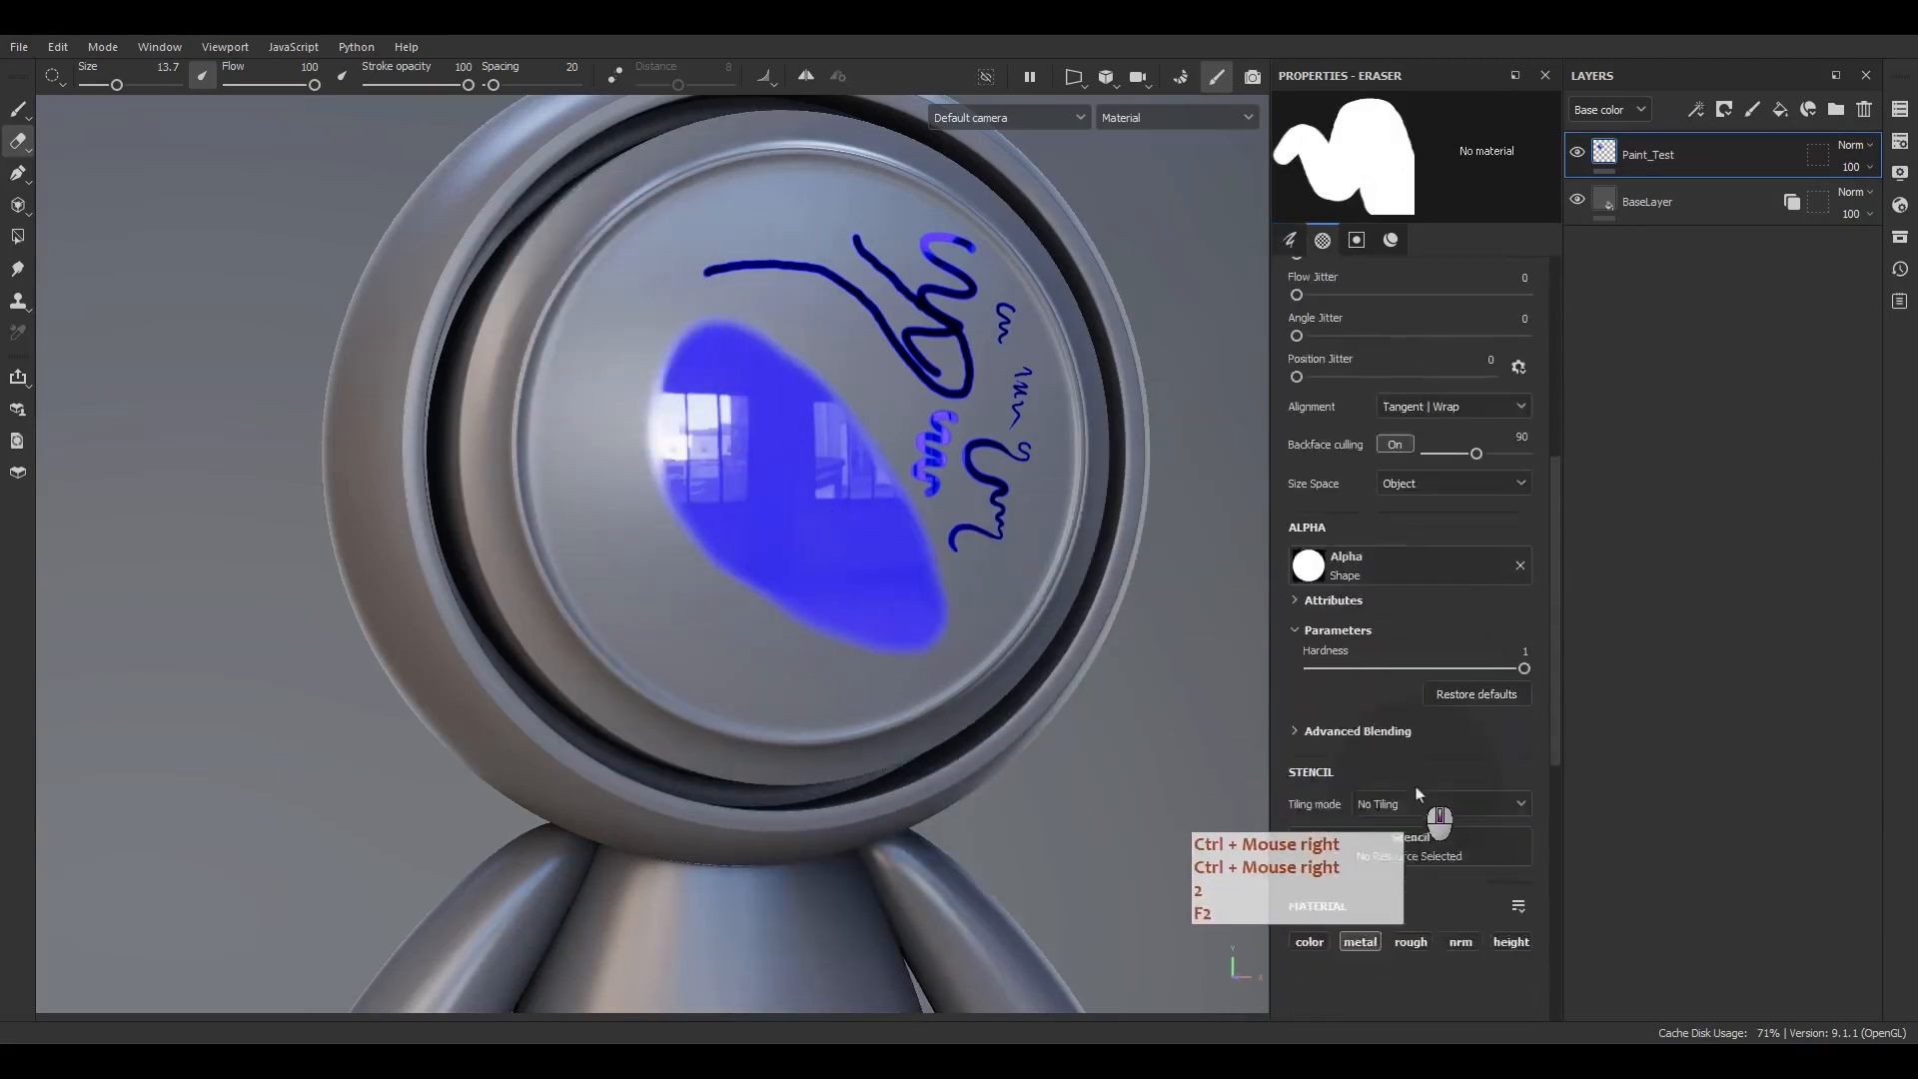
scroll(1415, 794, "down", 2)
left_click(1356, 825, "alt")
left_click_drag(835, 503, 868, 497)
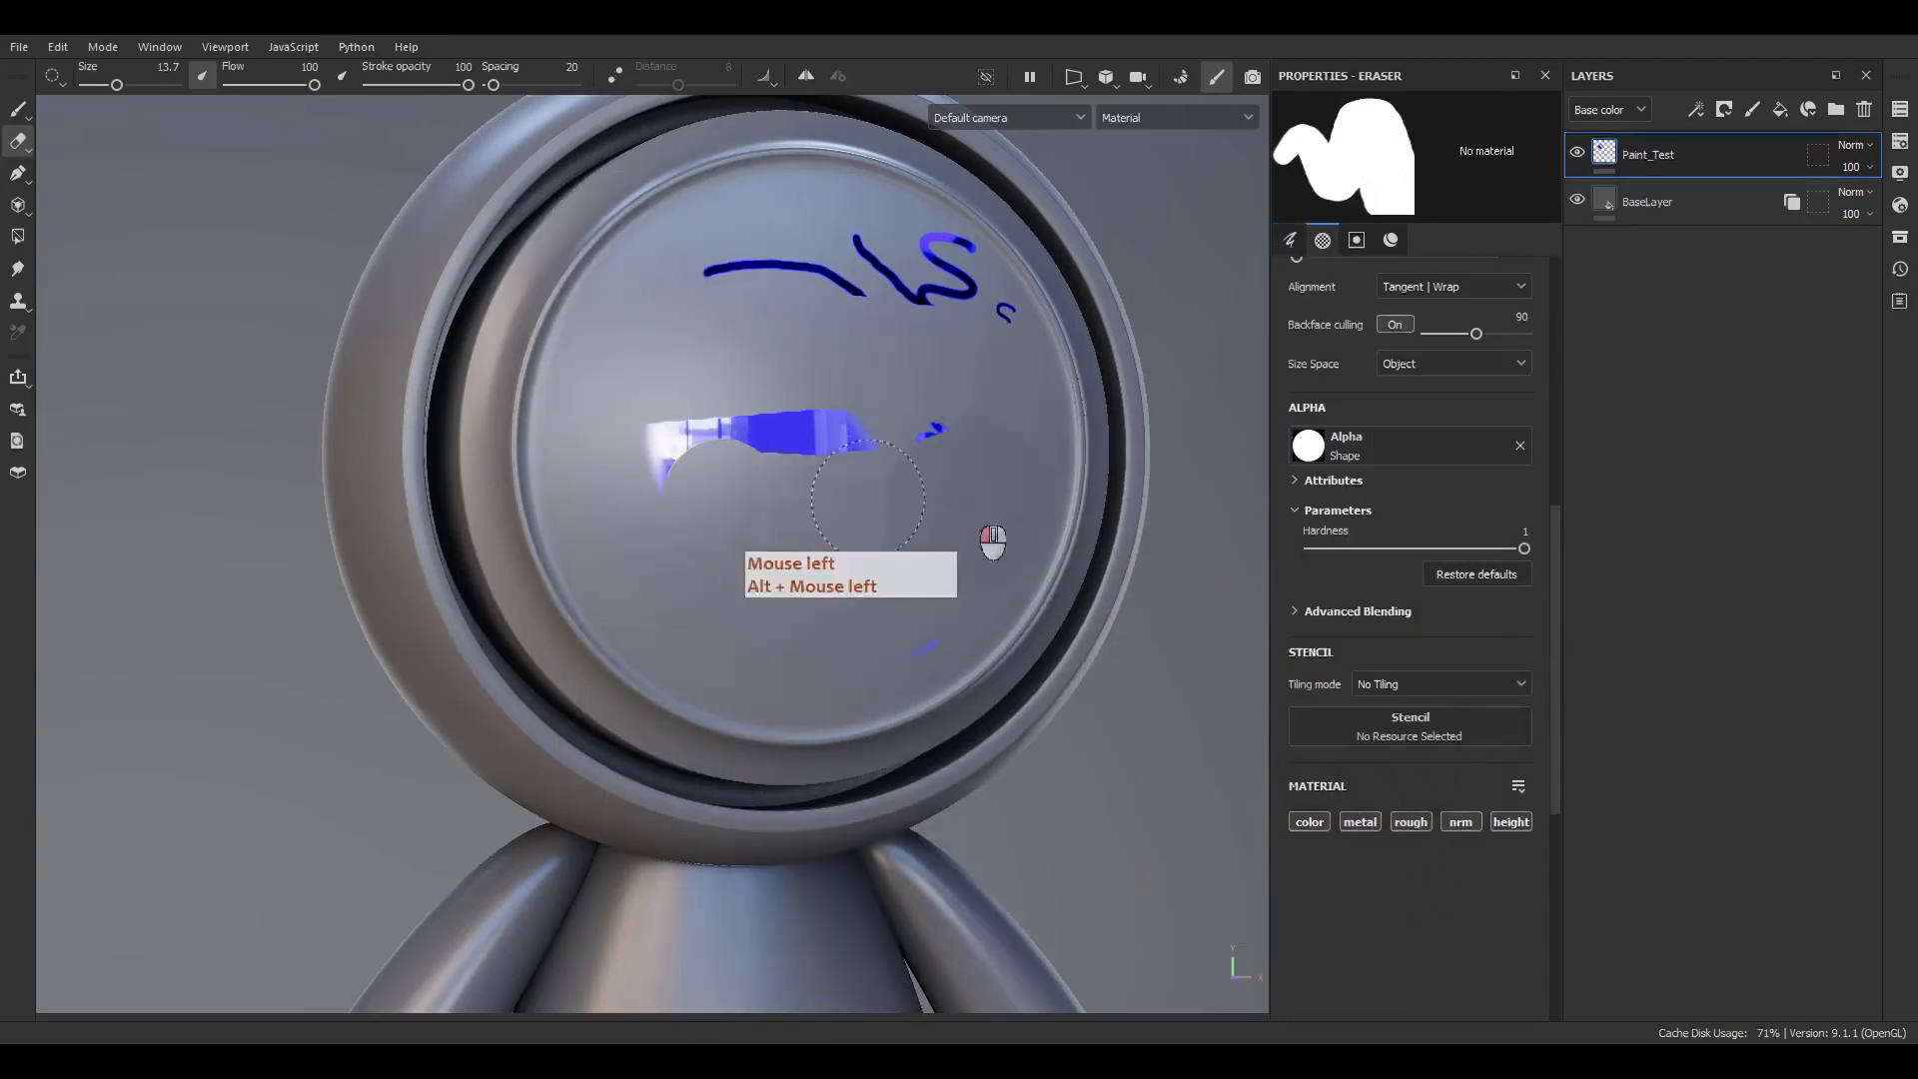
mouse_move(992, 539)
left_mouse_down()
mouse_move(762, 519)
mouse_move(1088, 201)
mouse_move(847, 299)
mouse_move(840, 715)
mouse_move(813, 313)
mouse_move(951, 302)
left_mouse_up()
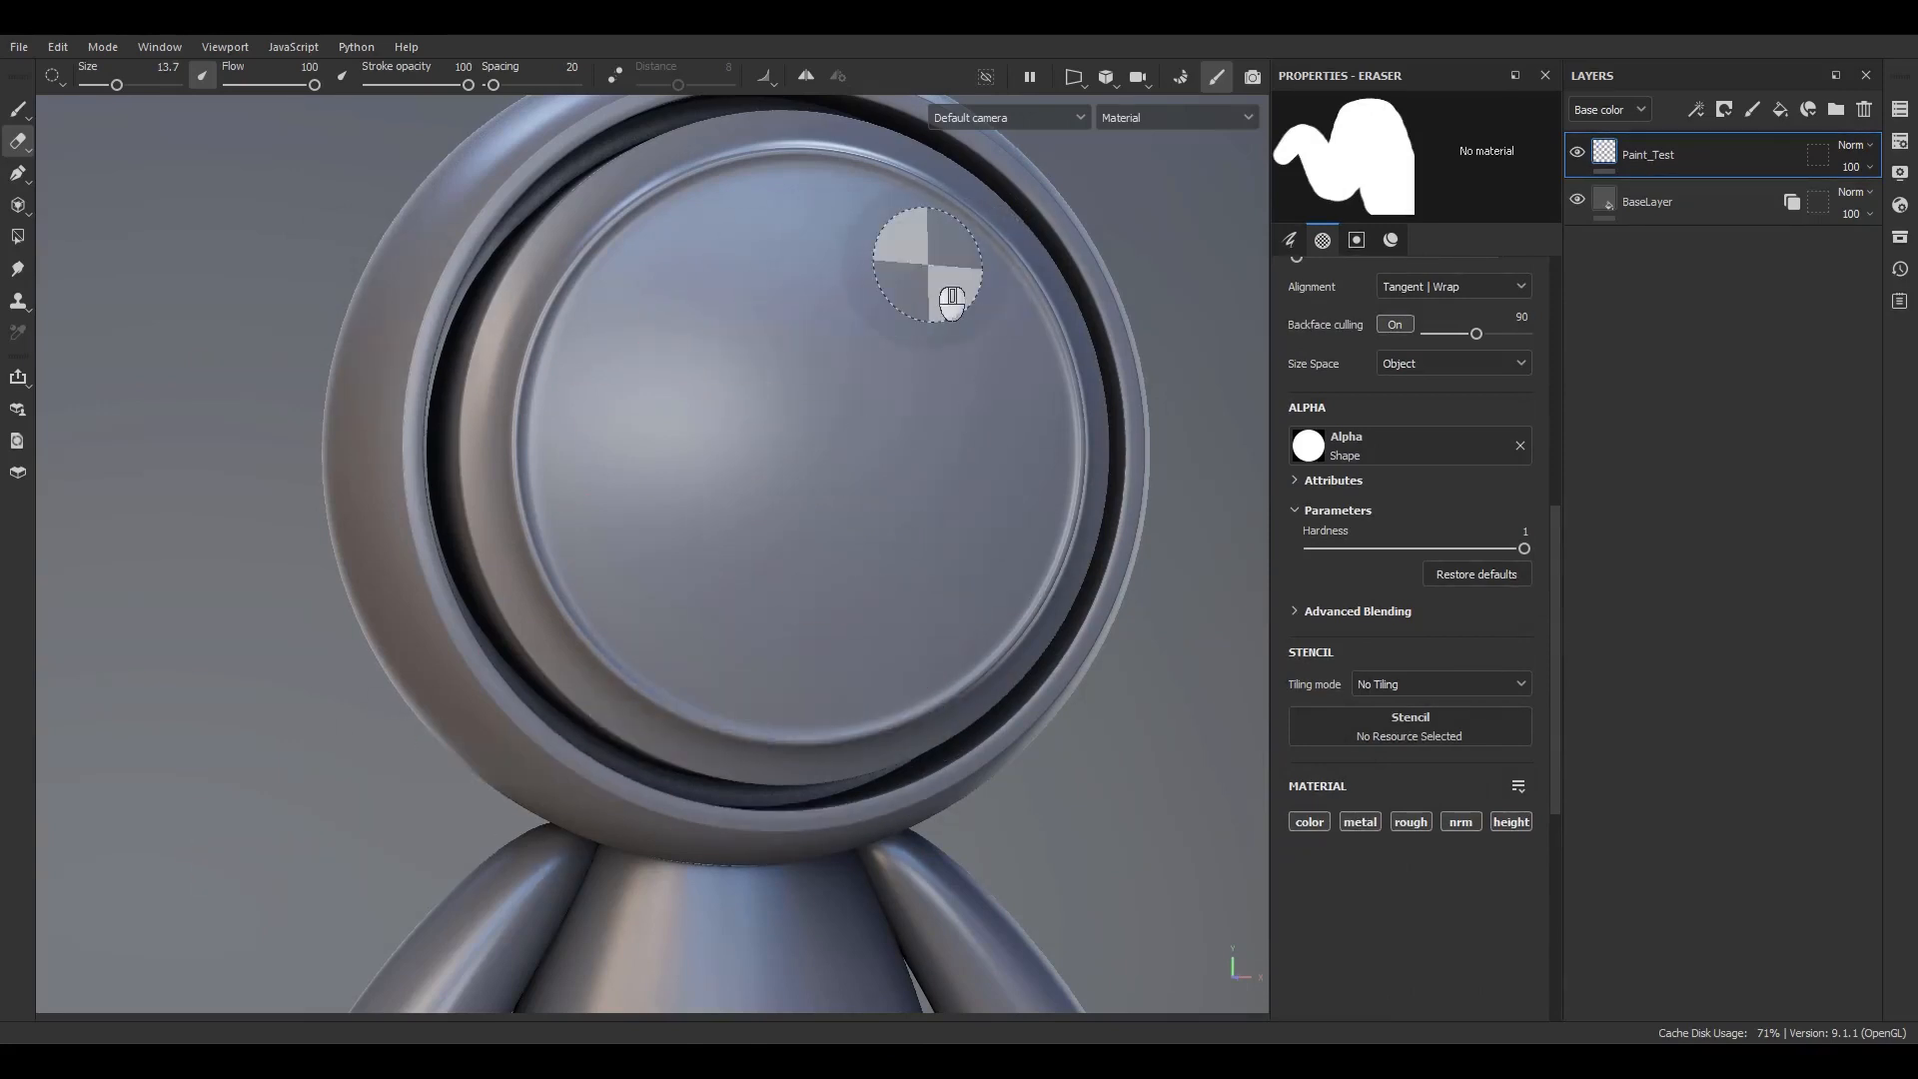
key("1")
key("2")
key("1")
key("2")
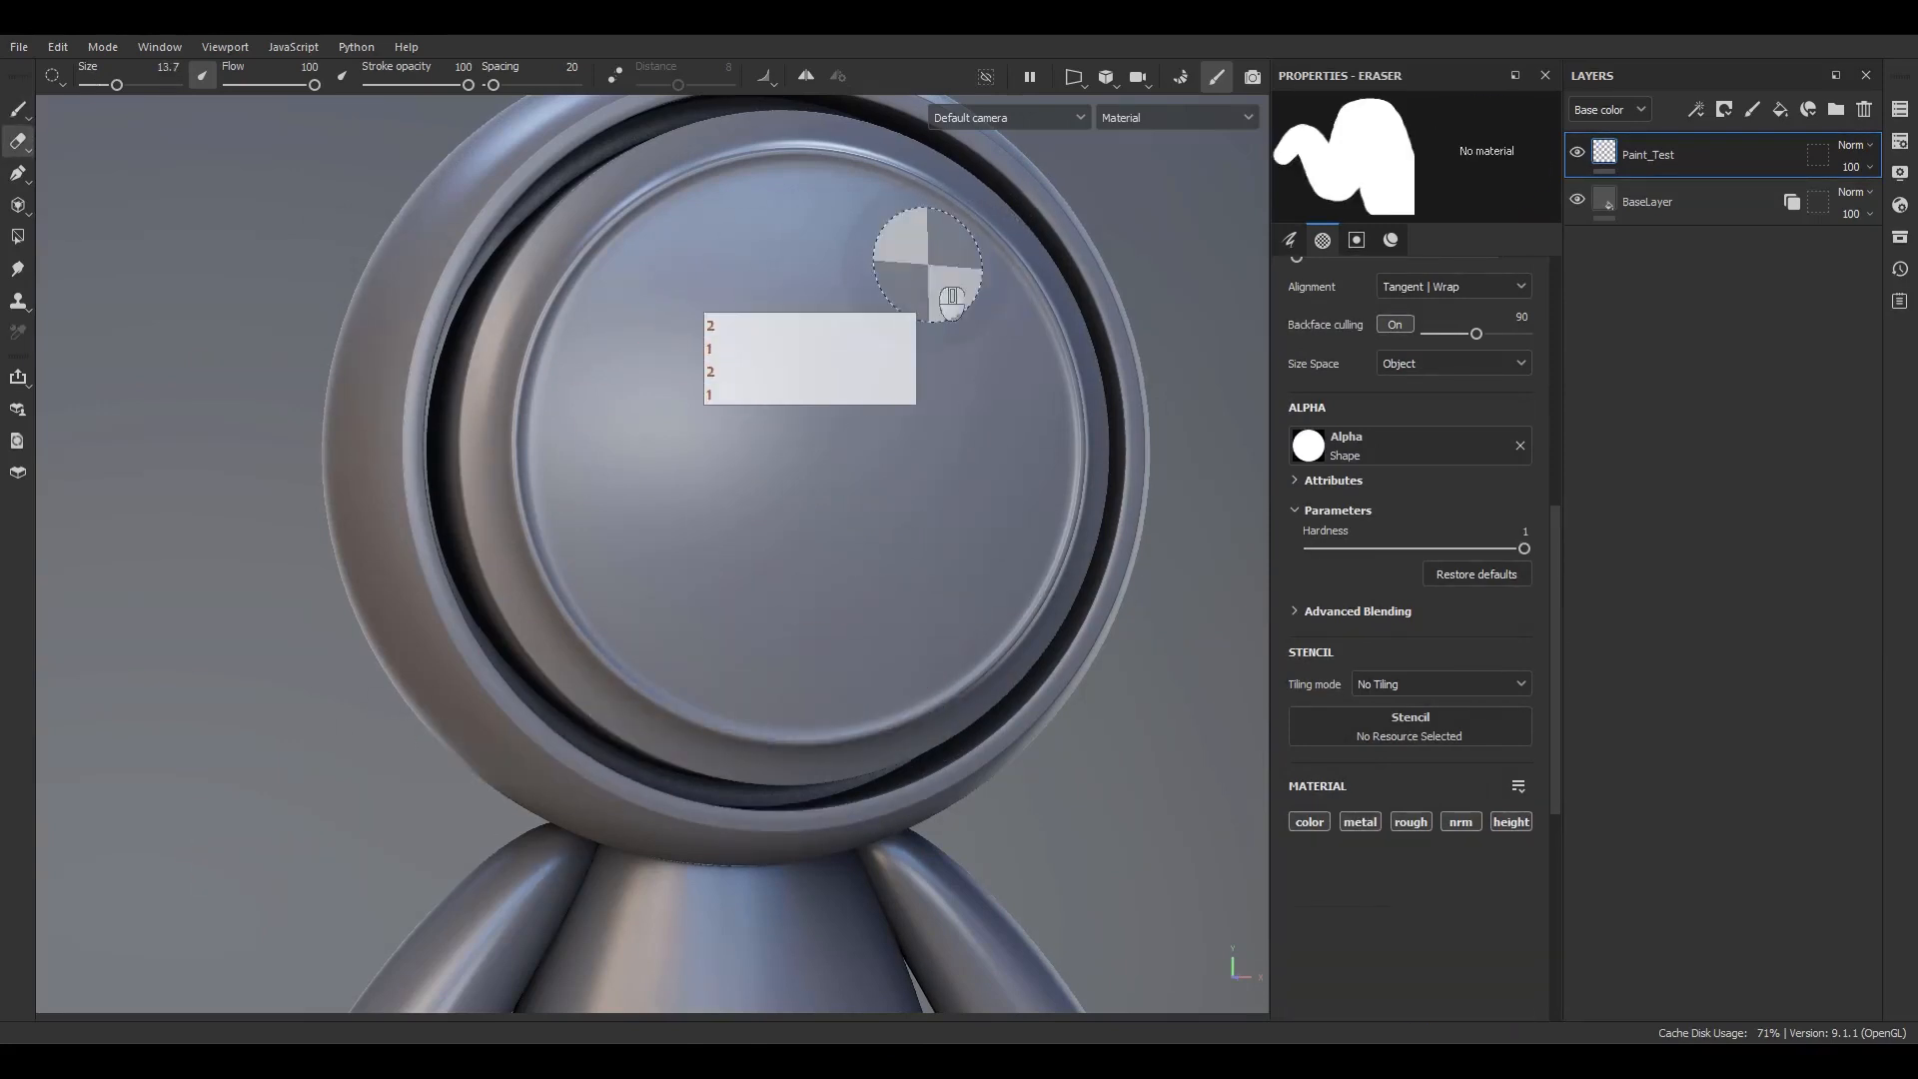
- Return to the paint brush and set its size to 2.55 over the head's disc
middle_click_drag(843, 407, 782, 432, "alt")
key("1")
right_click_drag(770, 423, 799, 413, "ctrl")
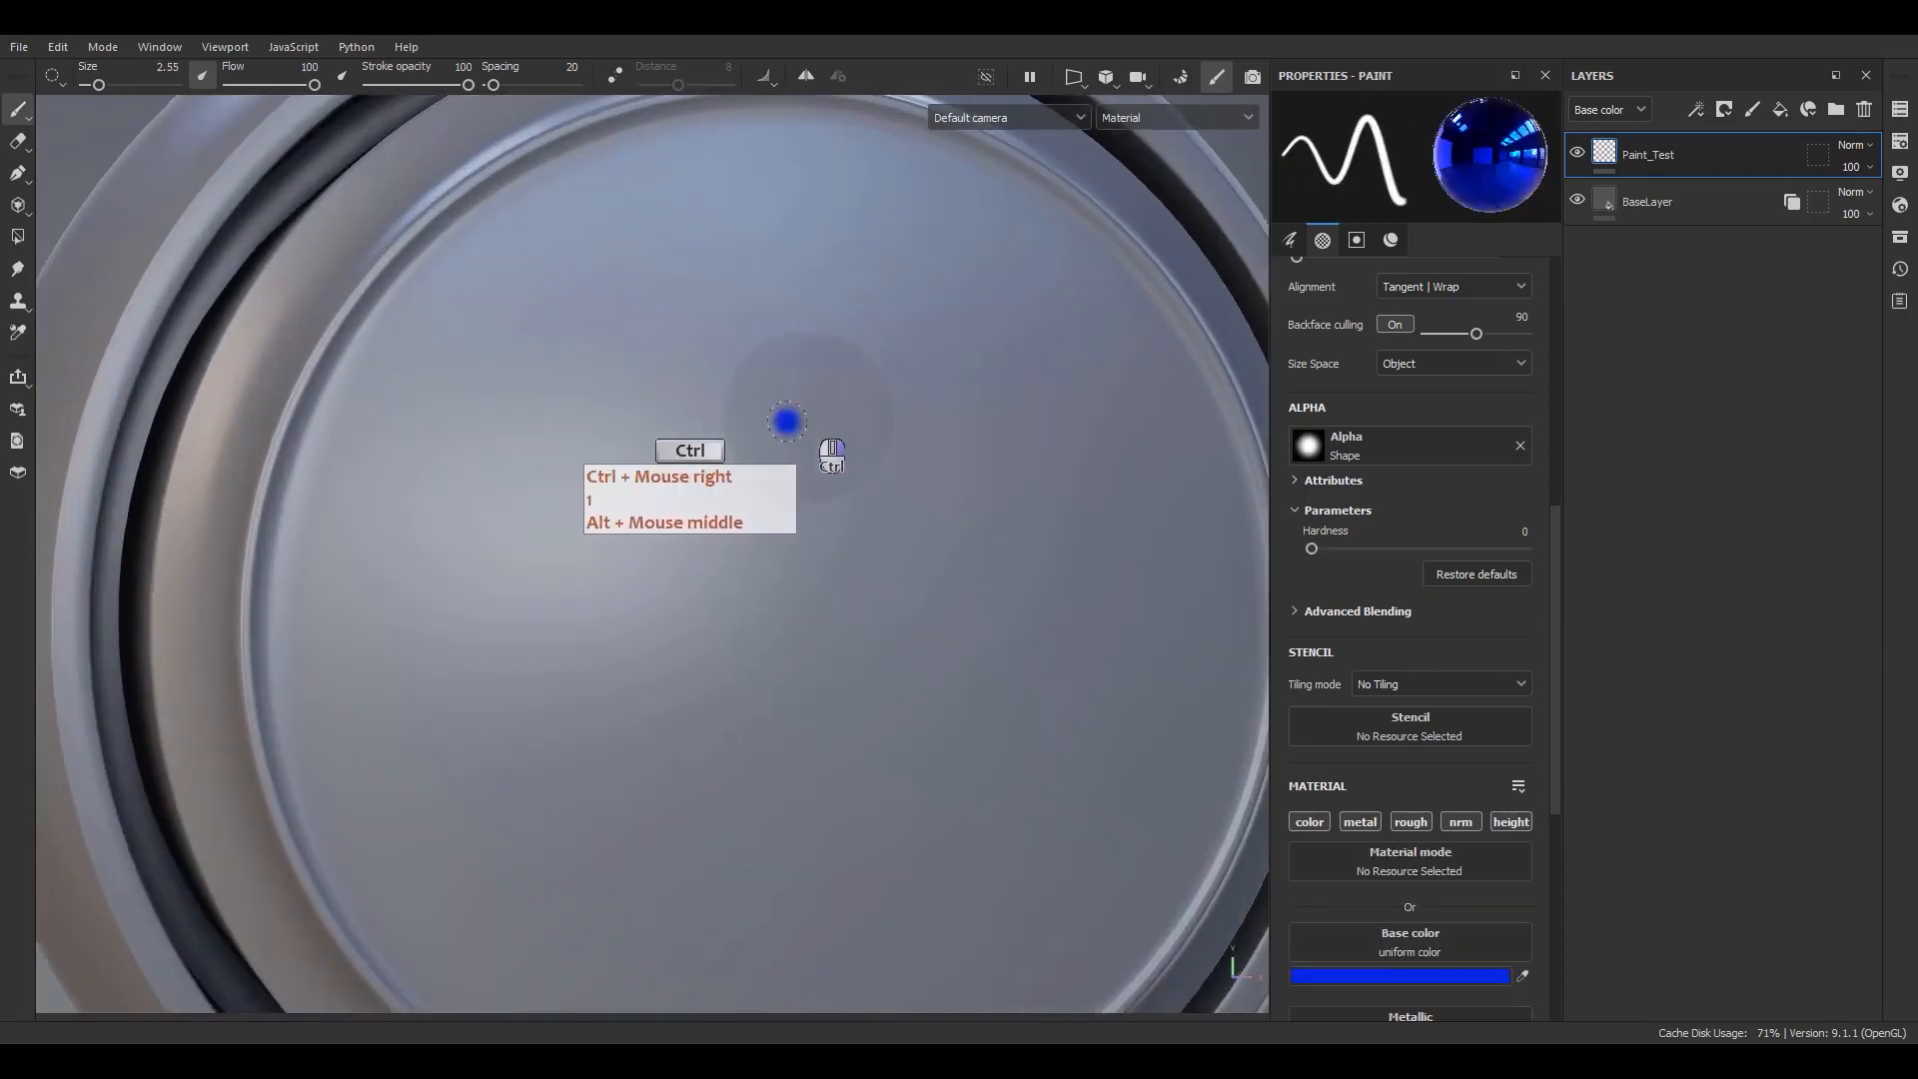
mouse_move(799, 413)
middle_mouse_down("alt")
mouse_move(825, 462)
mouse_move(759, 470)
middle_mouse_up("alt")
- Set the brush flow to 10, turn off pen pressure for size, and paint overlapping strokes back and forth across the disc
scroll(1463, 456, "up", 6)
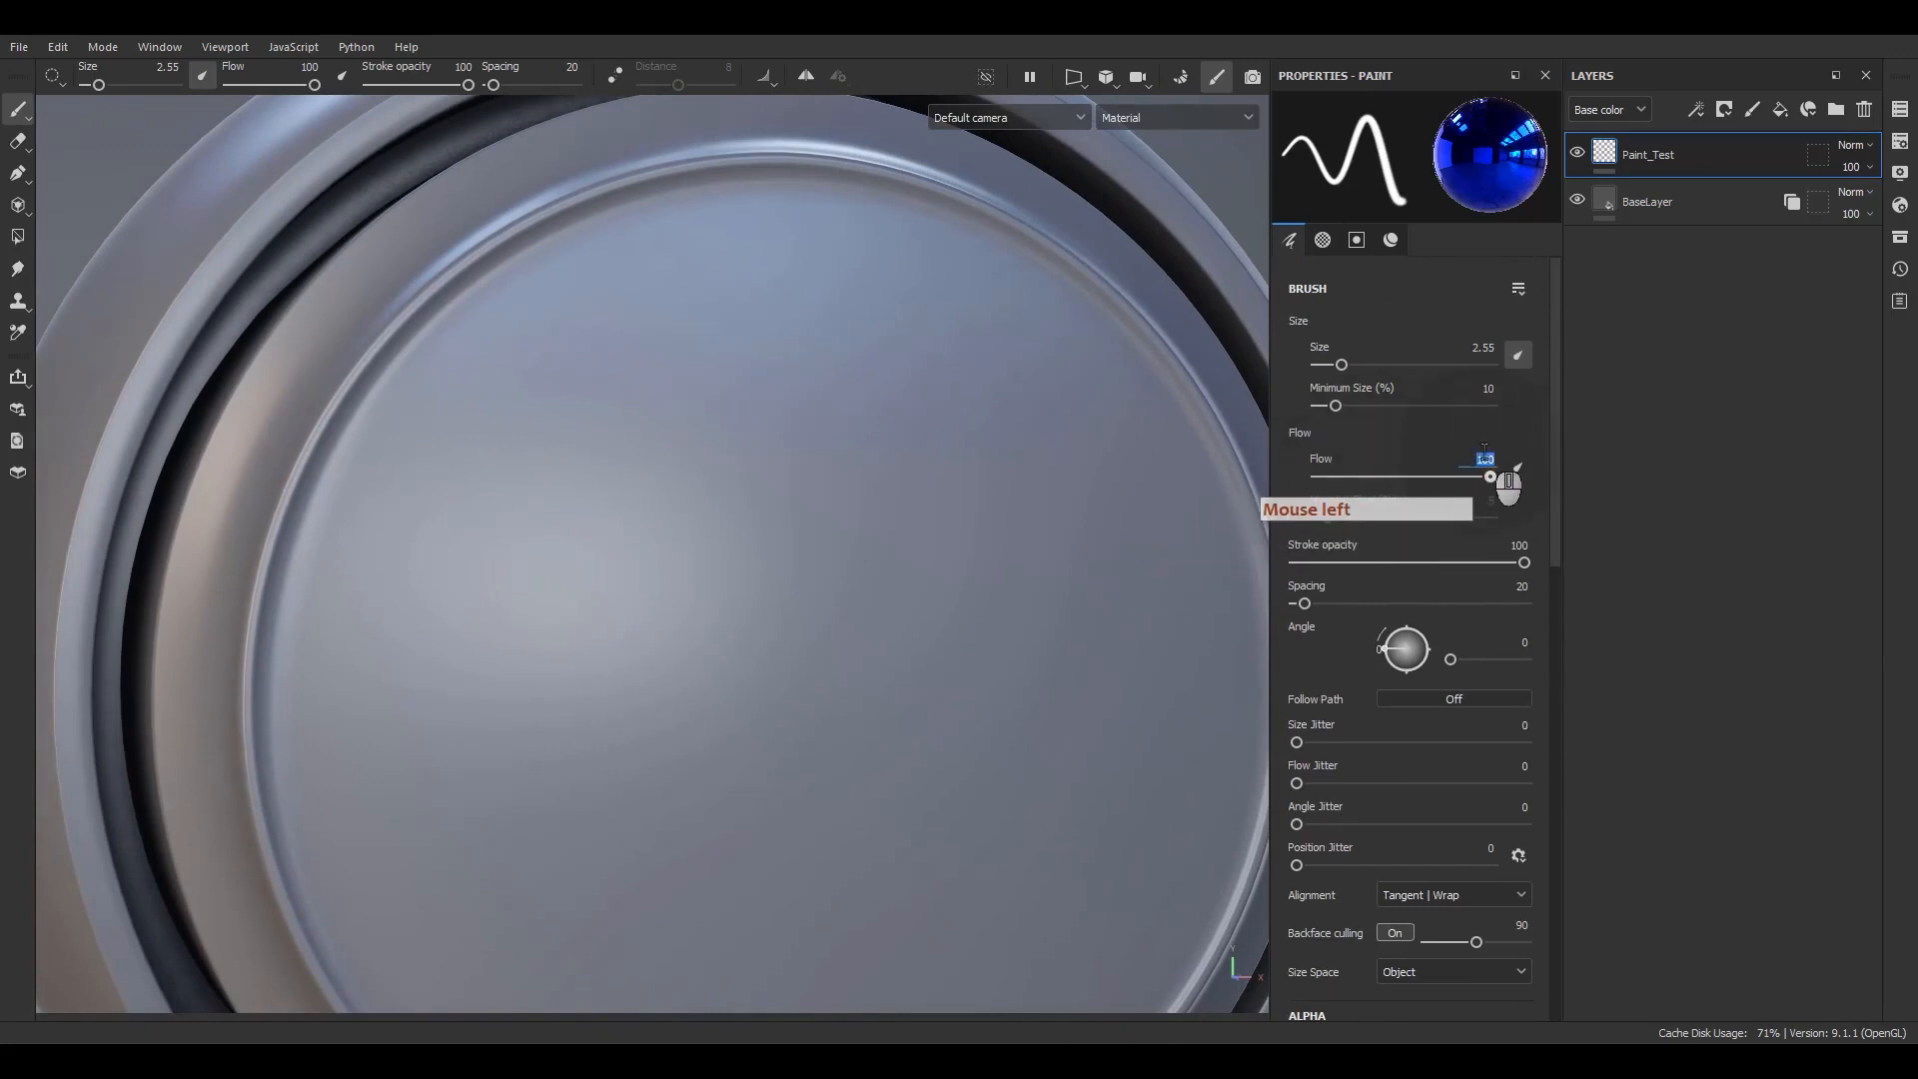
type("10")
key("Return")
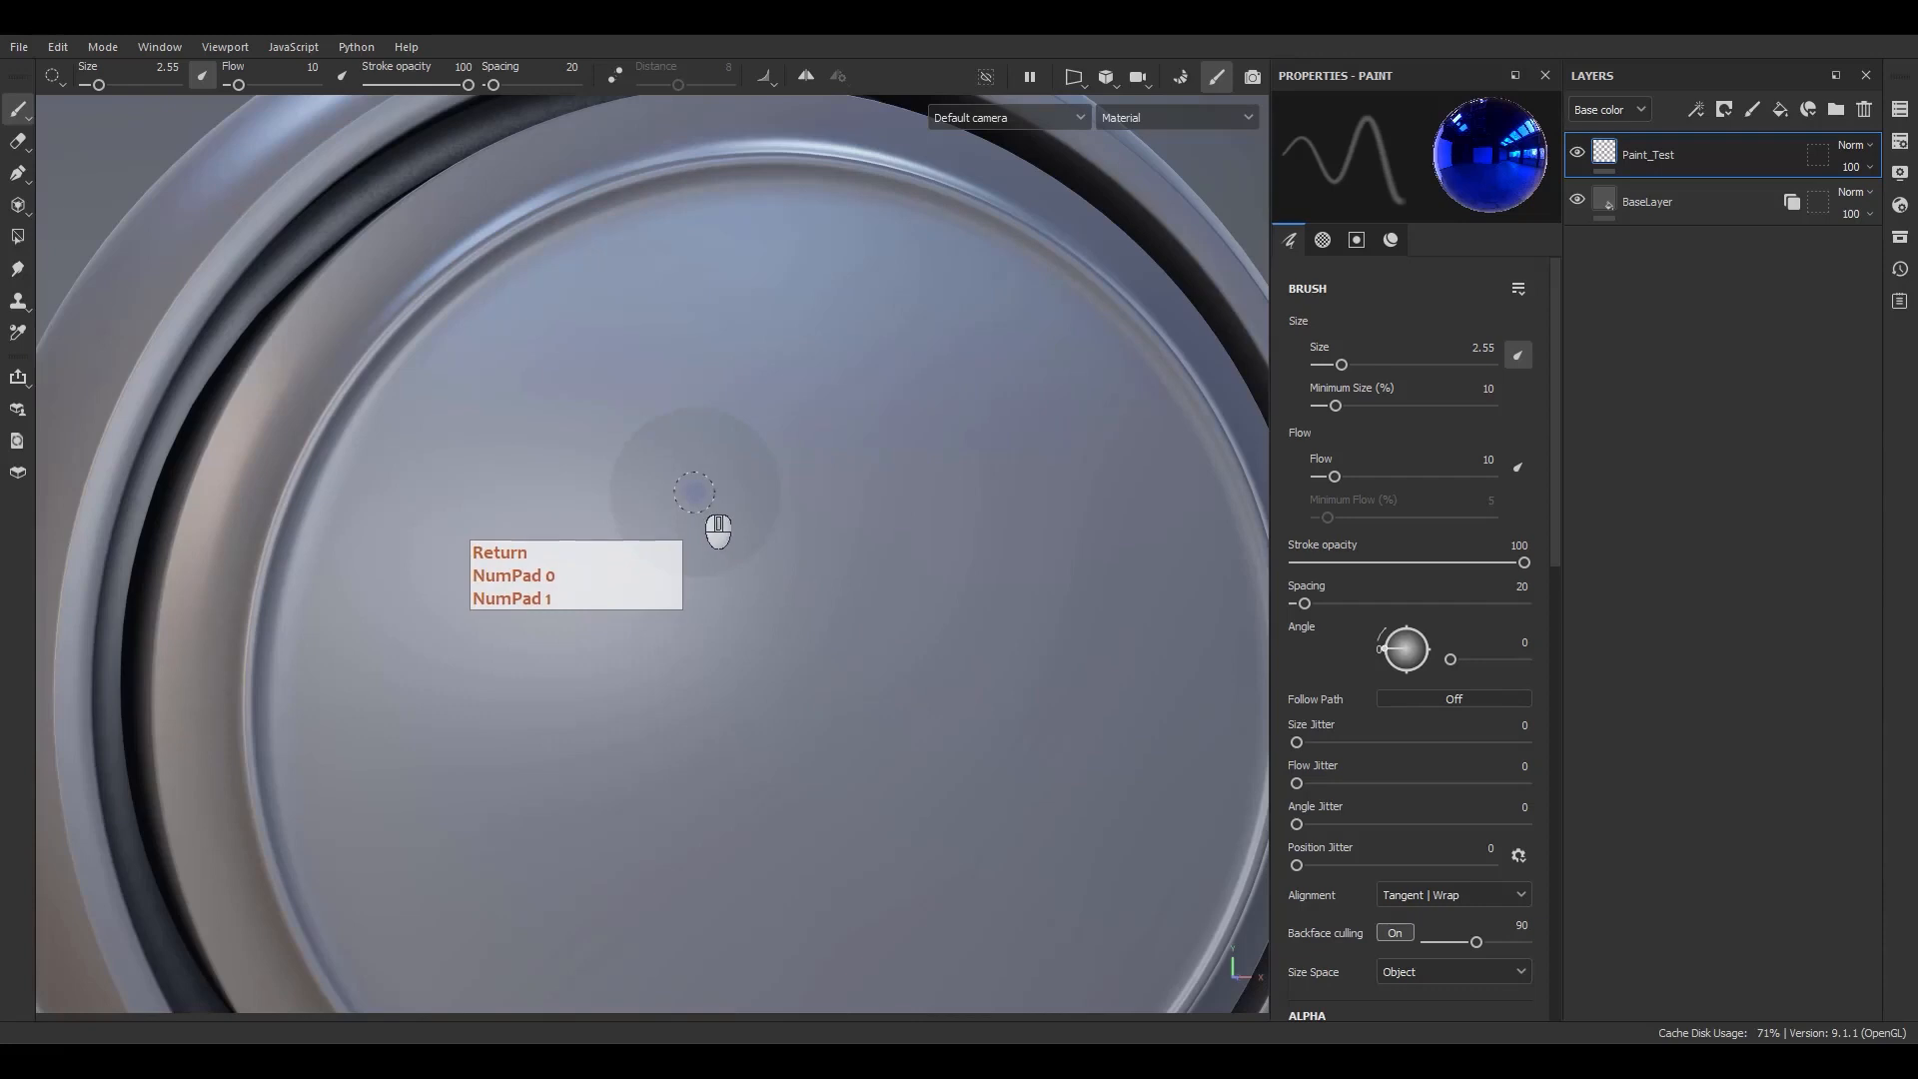
left_click(1514, 356)
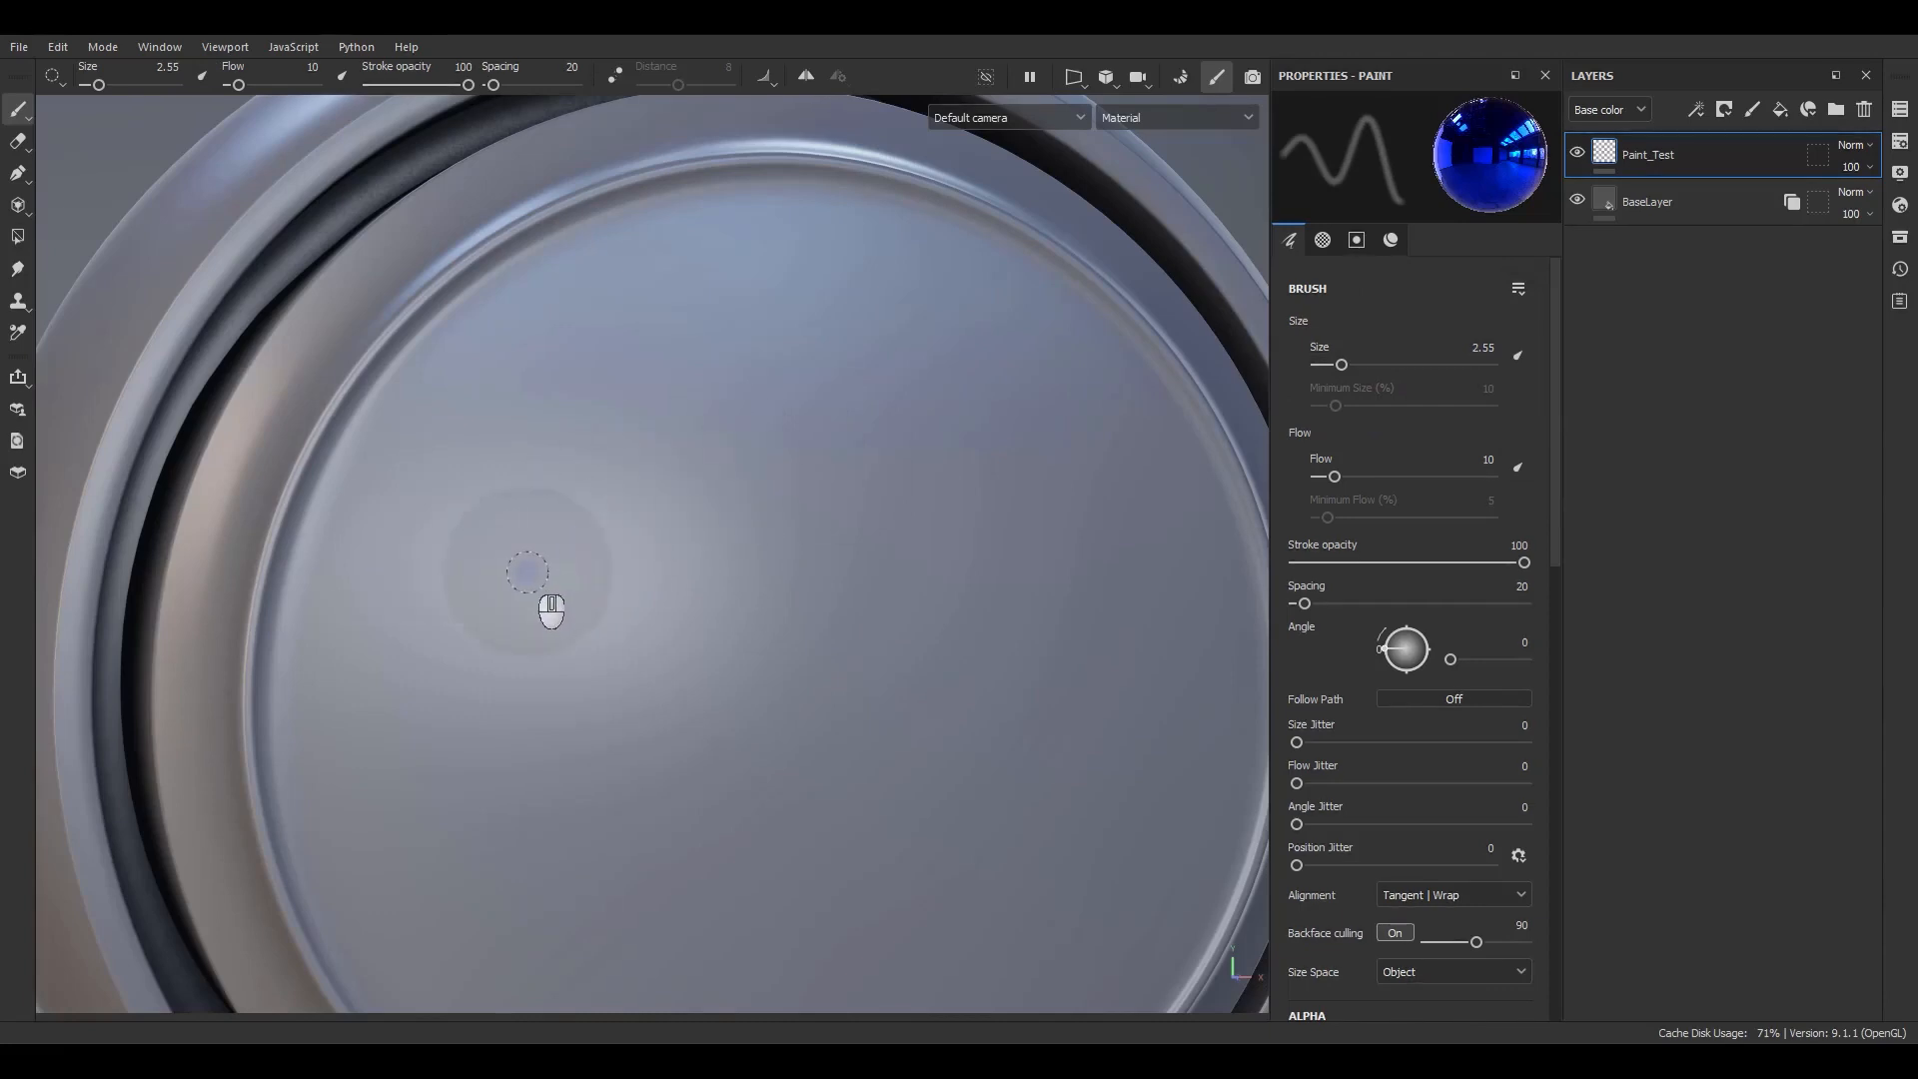
mouse_move(528, 572)
left_mouse_down()
mouse_move(639, 539)
mouse_move(1029, 590)
mouse_move(822, 546)
mouse_move(580, 548)
mouse_move(991, 595)
mouse_move(765, 547)
mouse_move(781, 532)
mouse_move(597, 542)
mouse_move(1114, 599)
left_mouse_up()
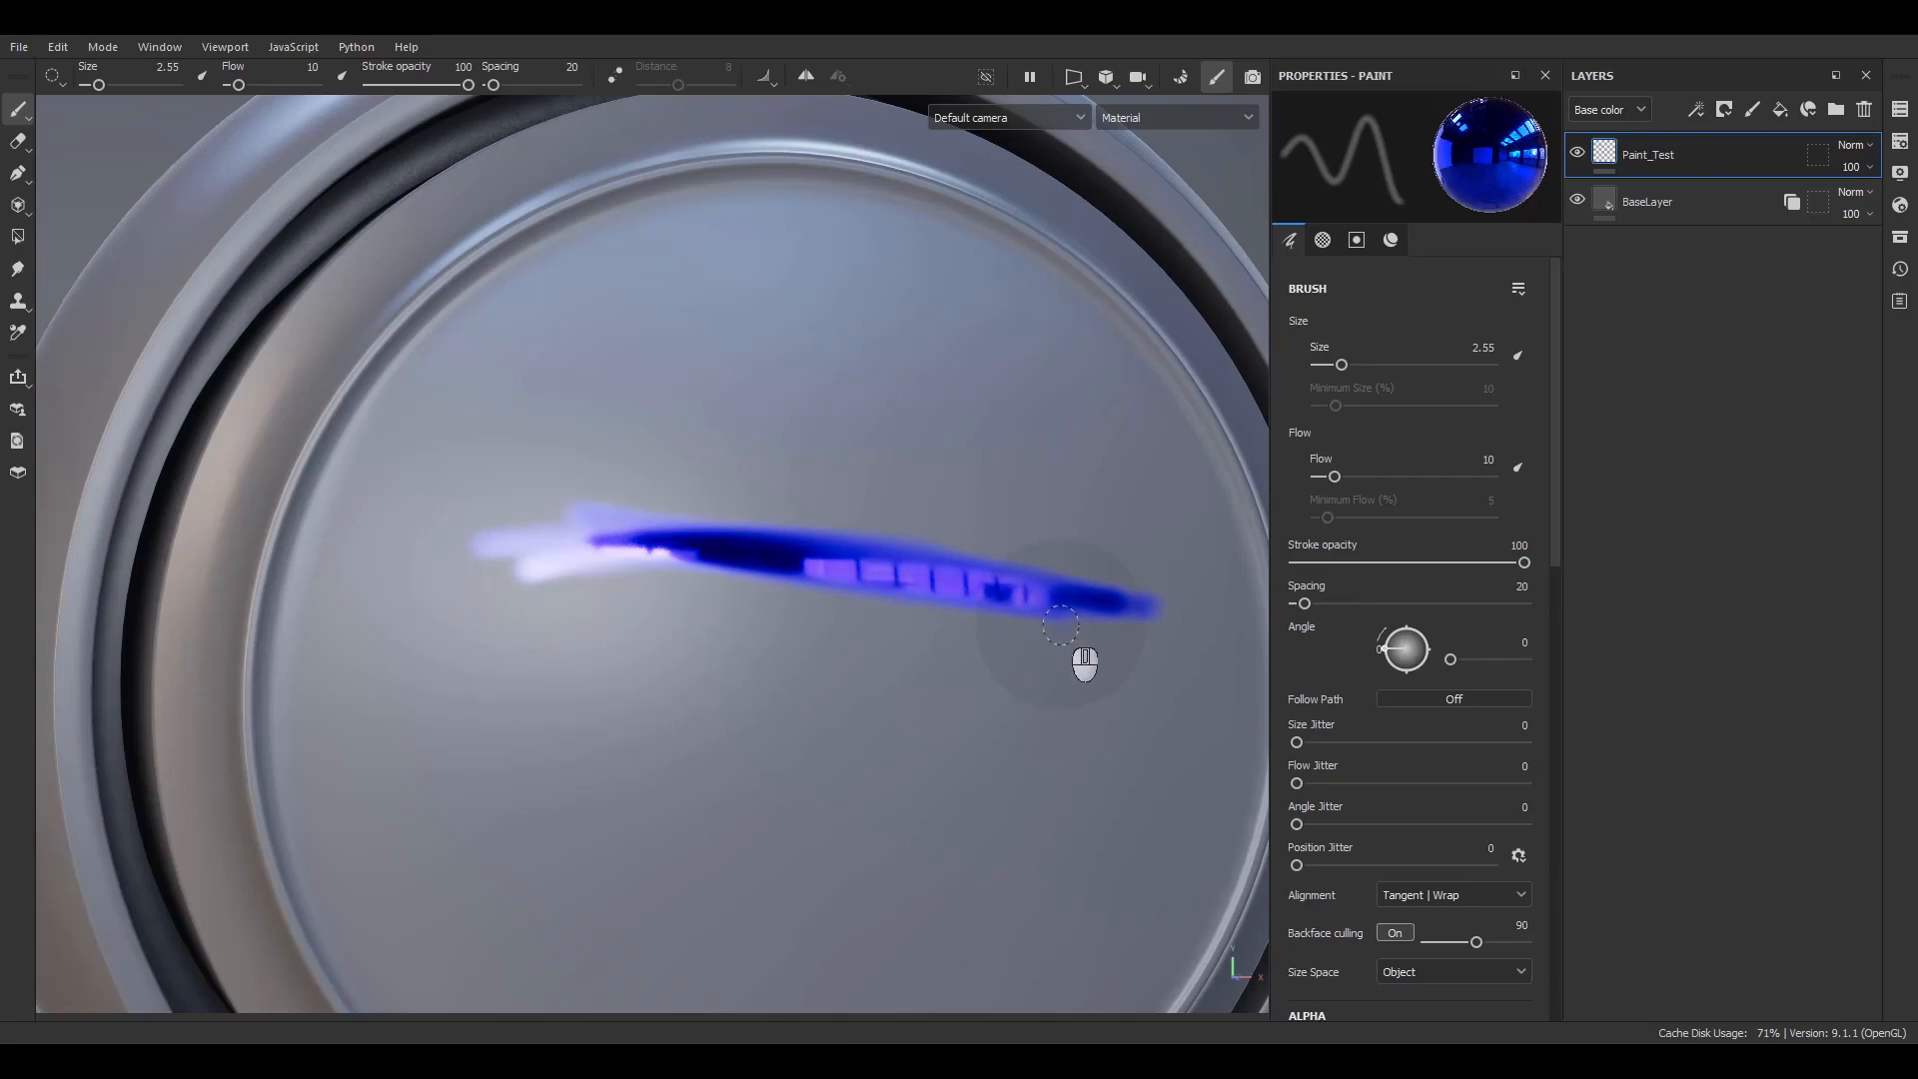
- Set the brush flow to 100 and paint one solid stroke below and another above the soft overlapping strokes
left_click(1487, 459)
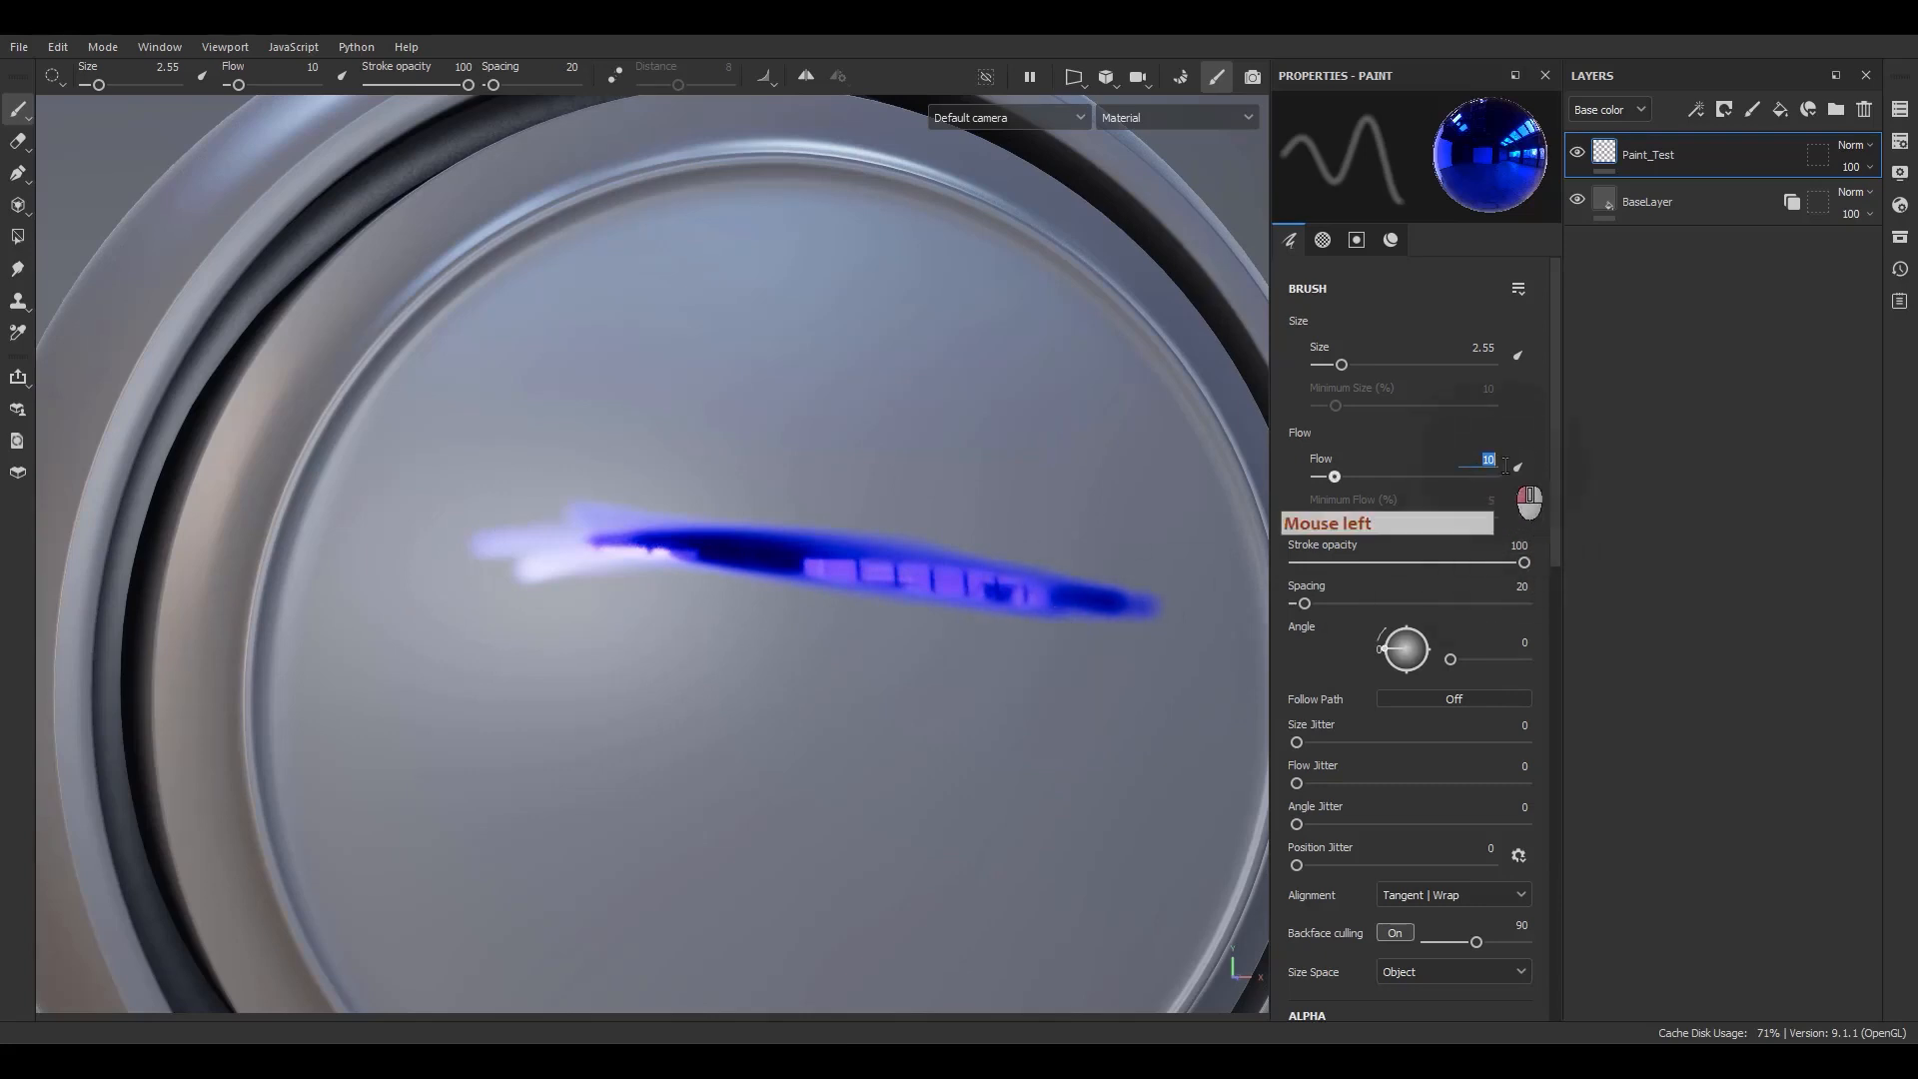
type("100")
key("Return")
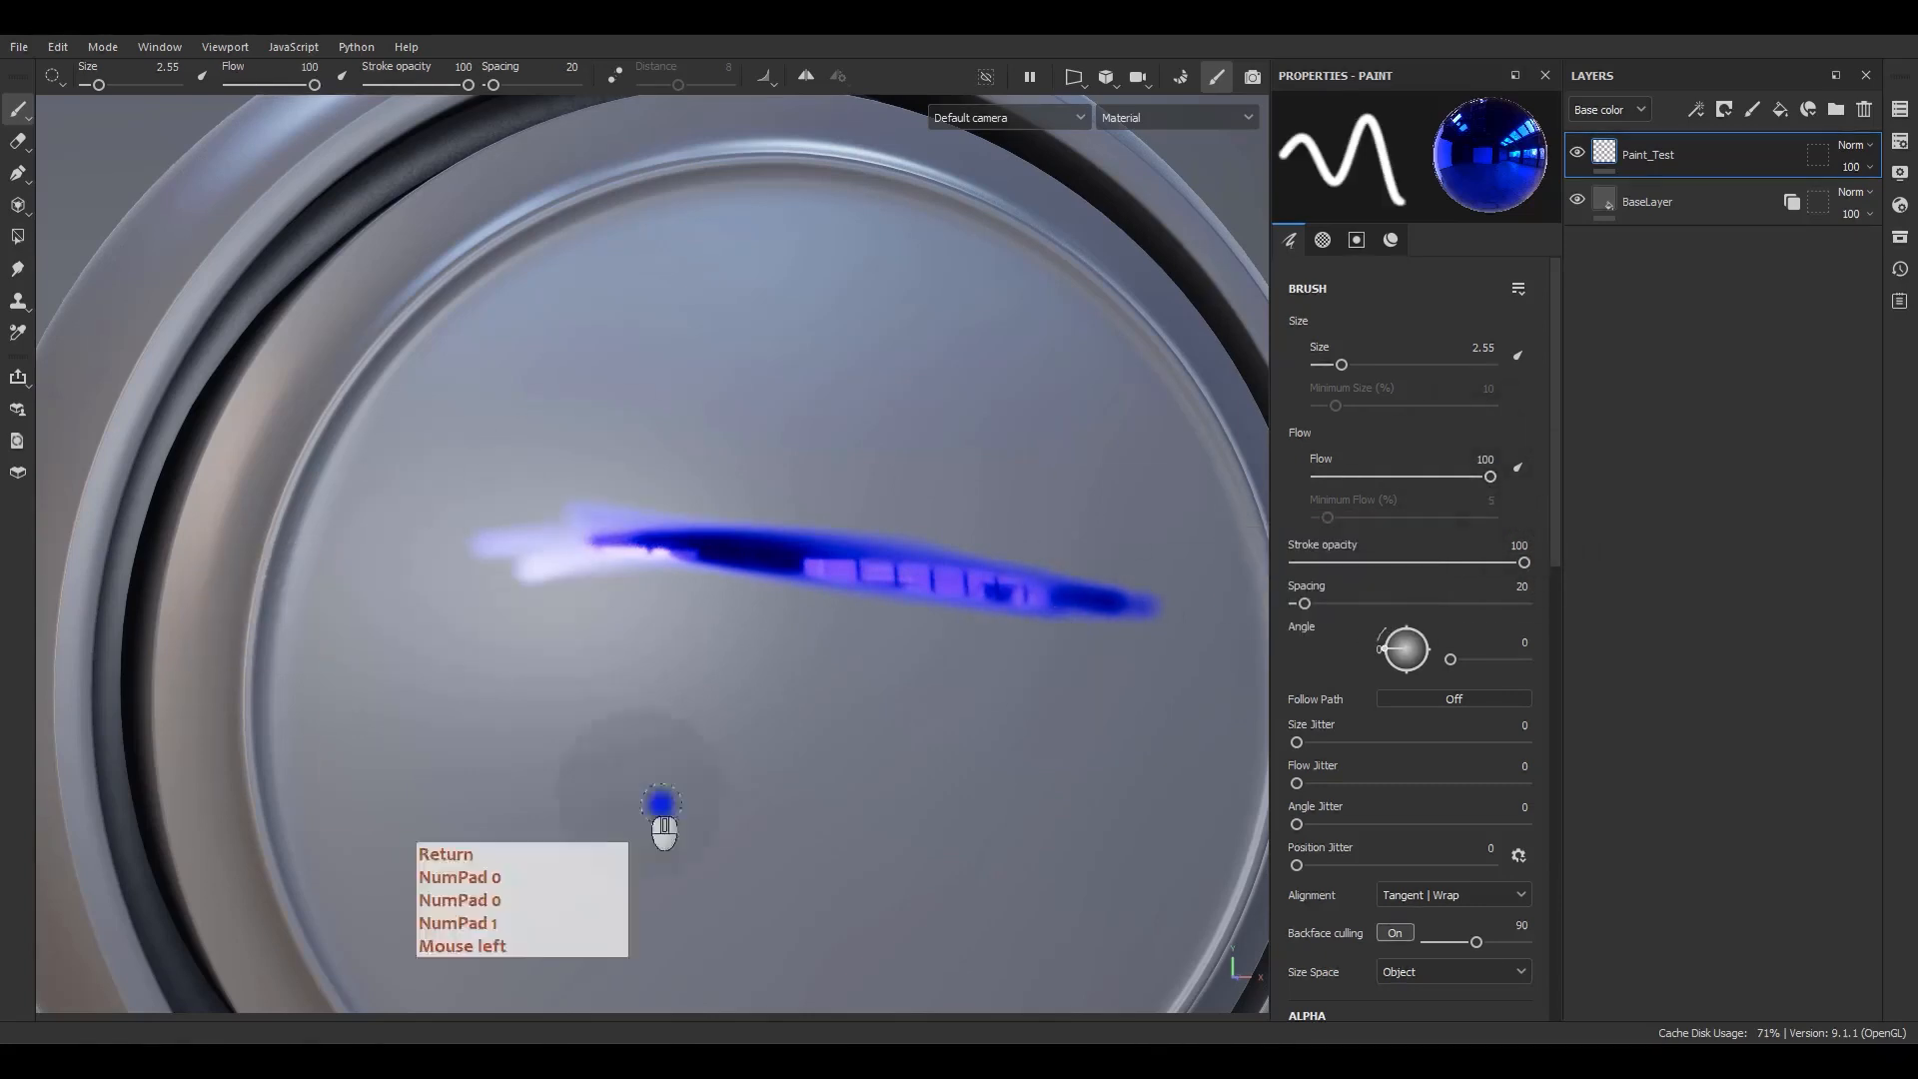
left_click_drag(1115, 719, 604, 665)
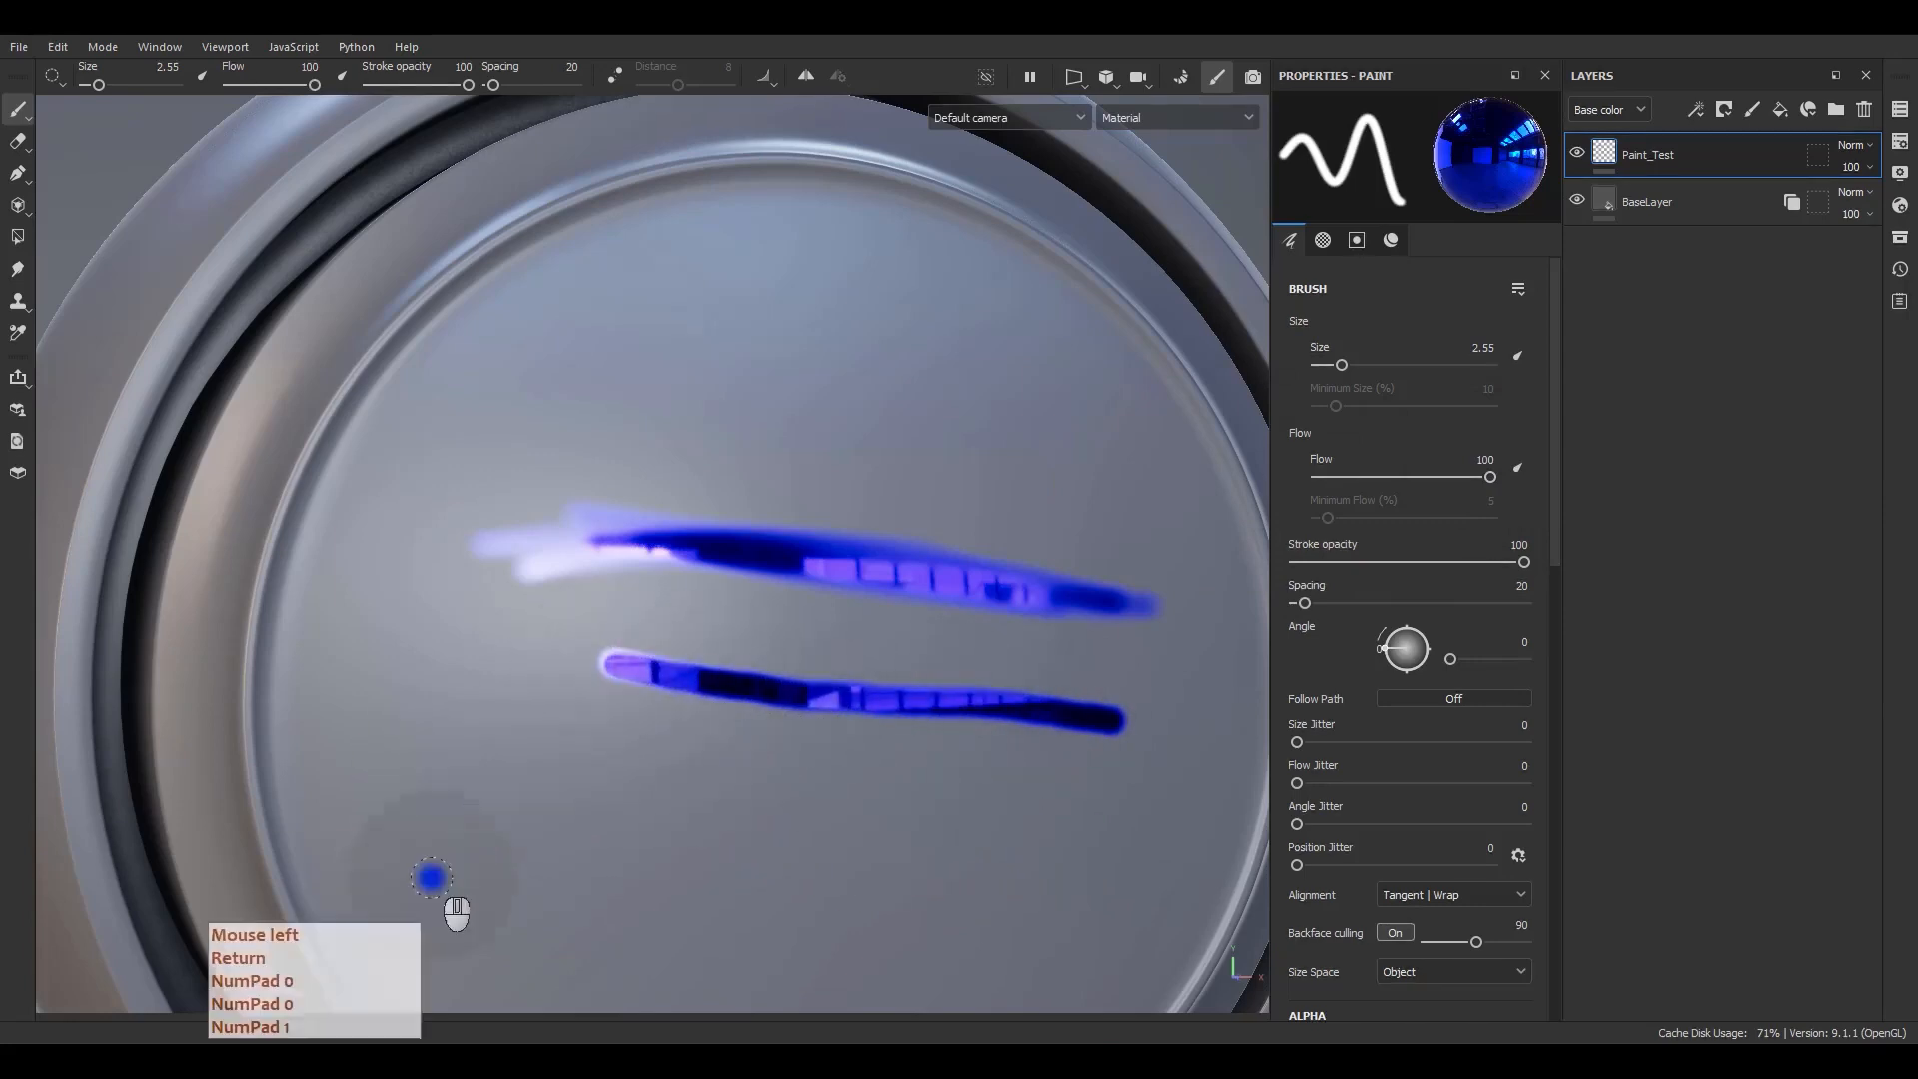
double_click(1476, 460)
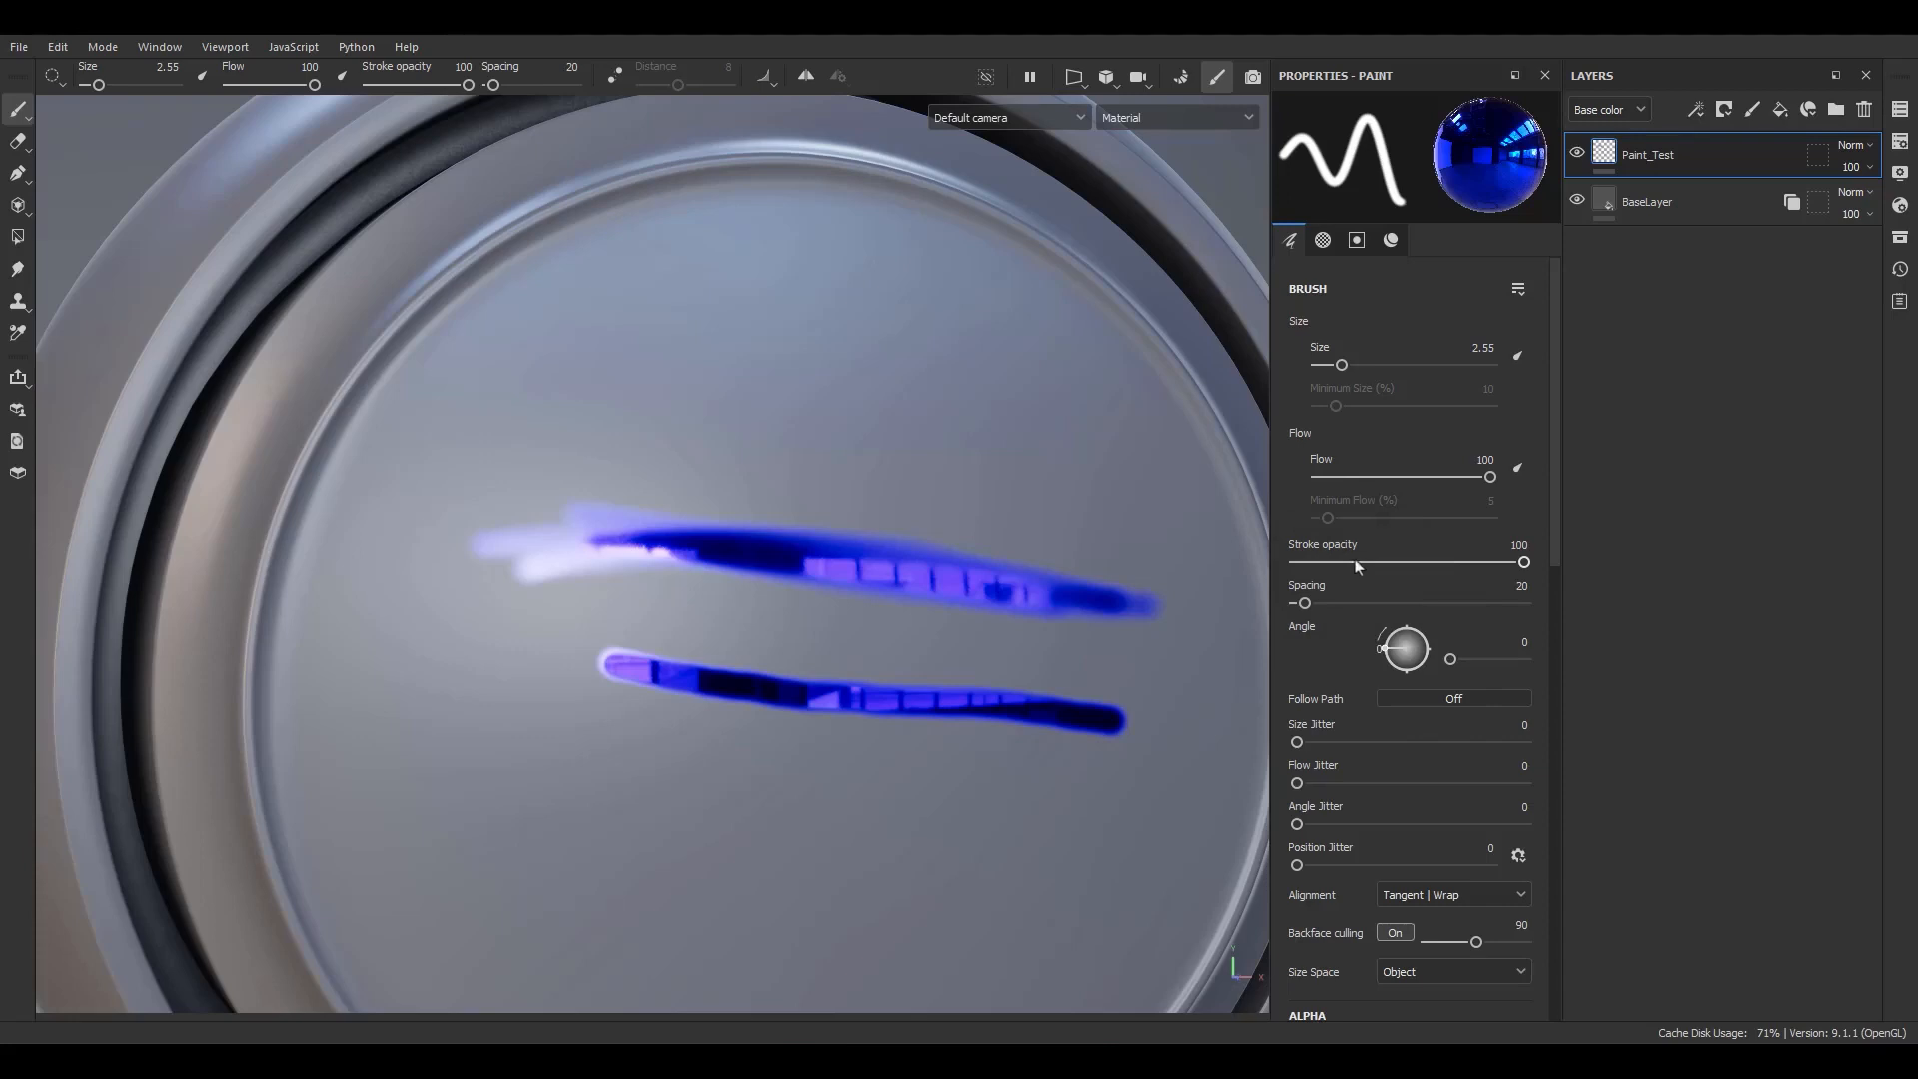
left_click(669, 399)
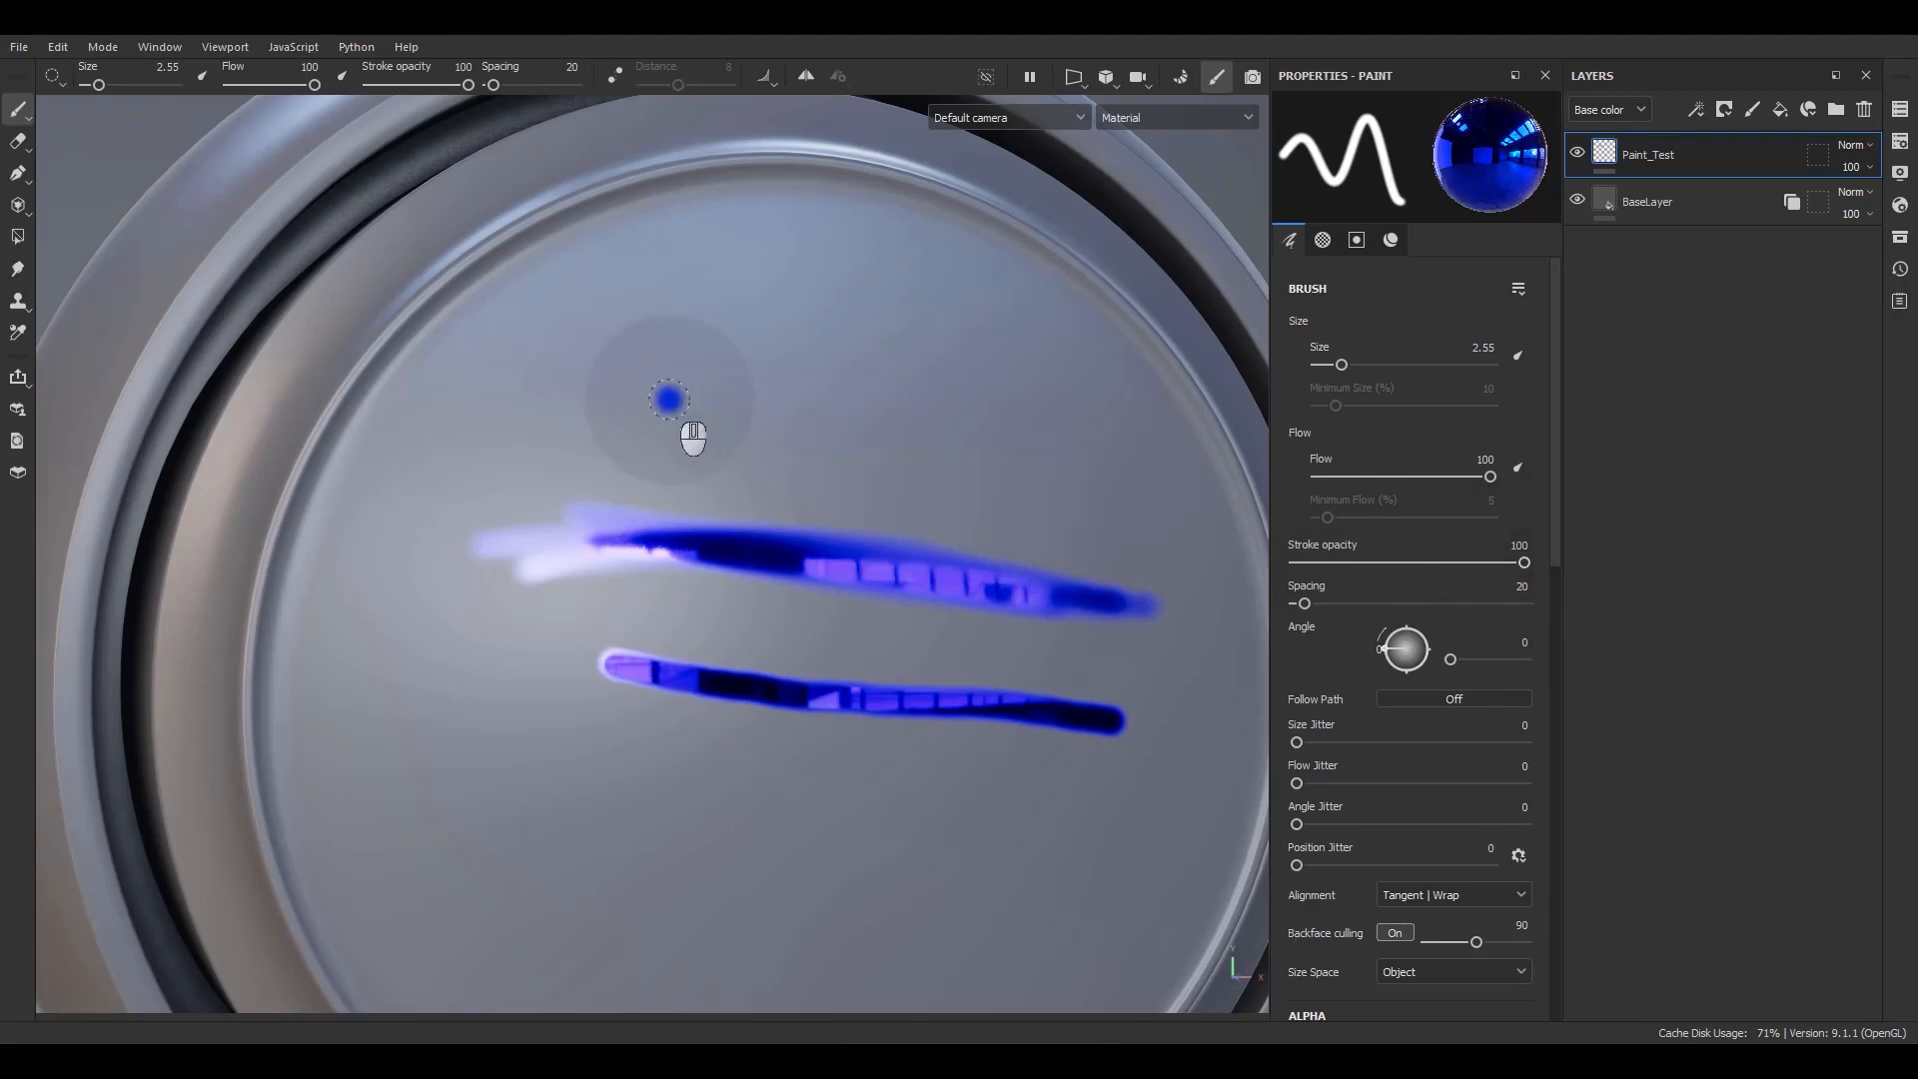
mouse_move(667, 399)
left_mouse_down()
mouse_move(1133, 482)
mouse_move(1073, 465)
mouse_move(861, 519)
mouse_move(904, 499)
left_mouse_up()
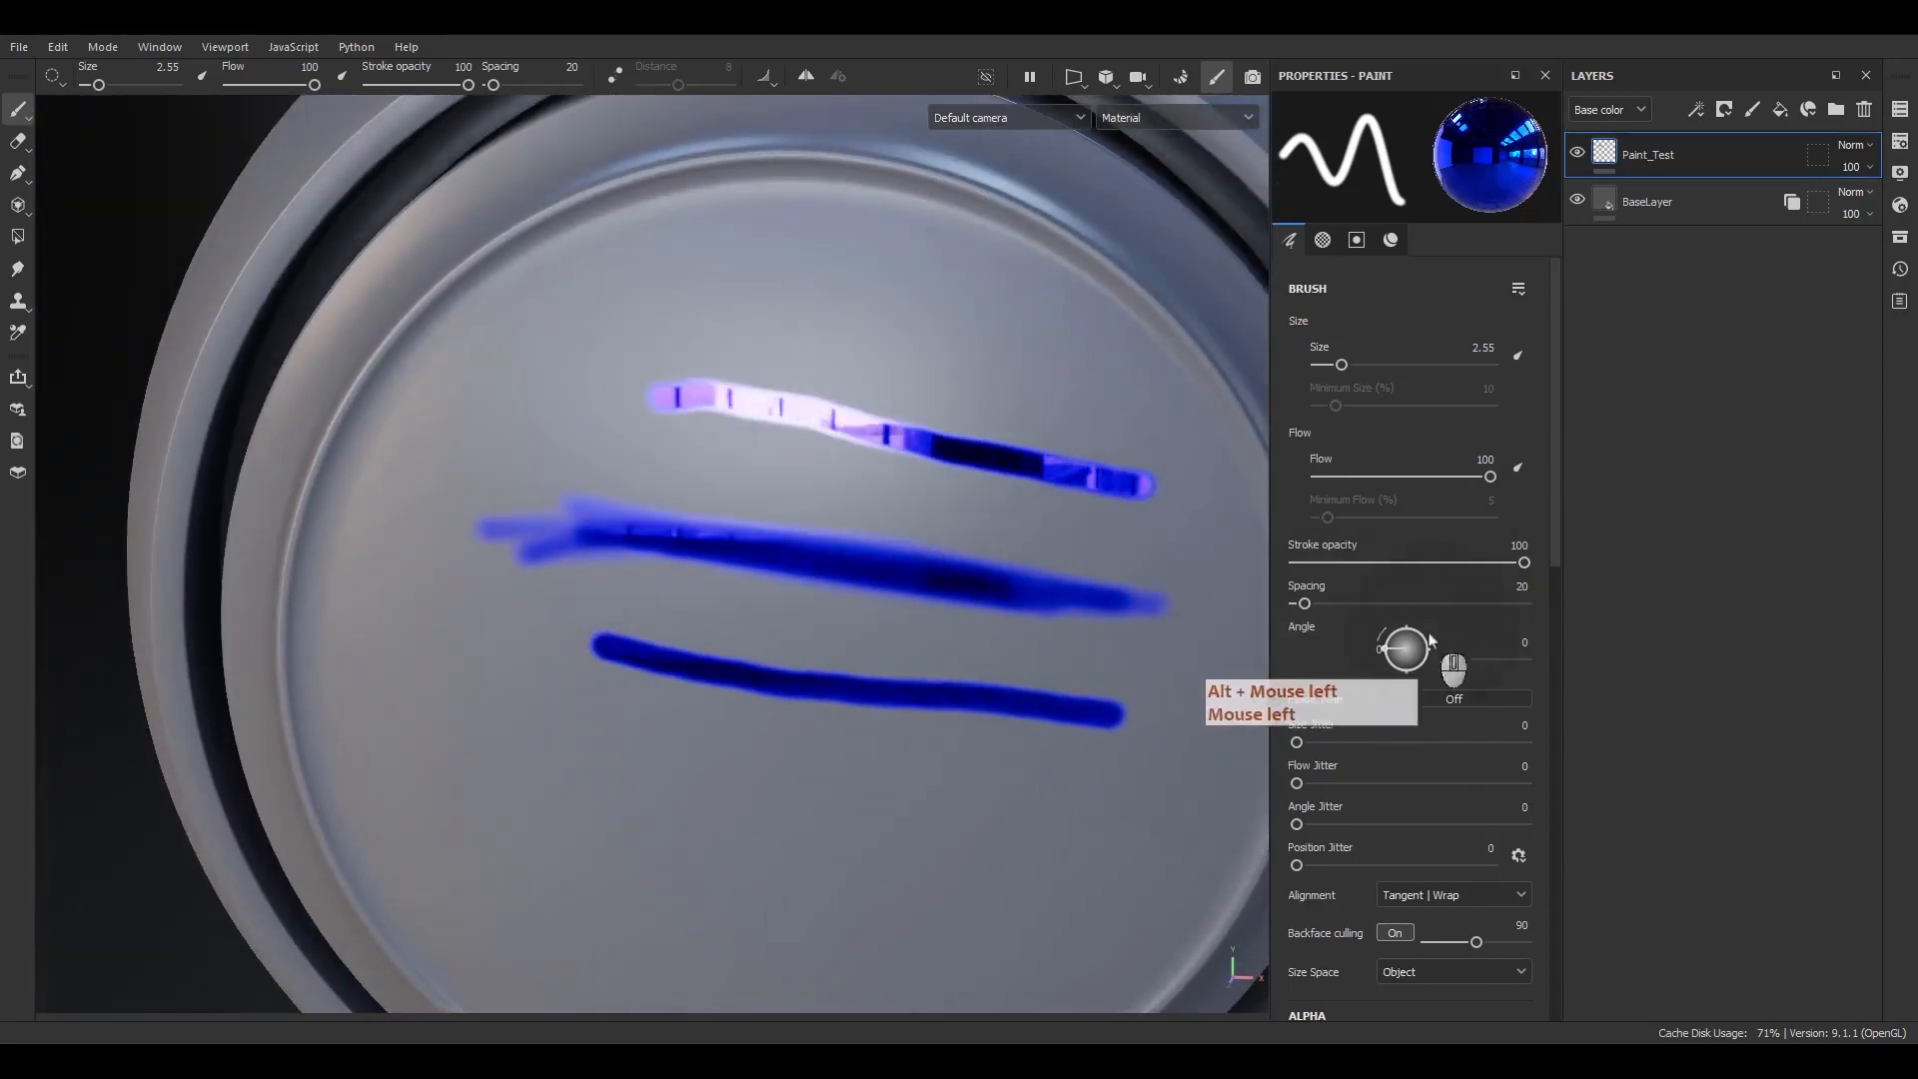
- Set the stroke opacity to 10 and paint faint overlapping strokes above the uppermost solid stroke
left_click(1514, 544)
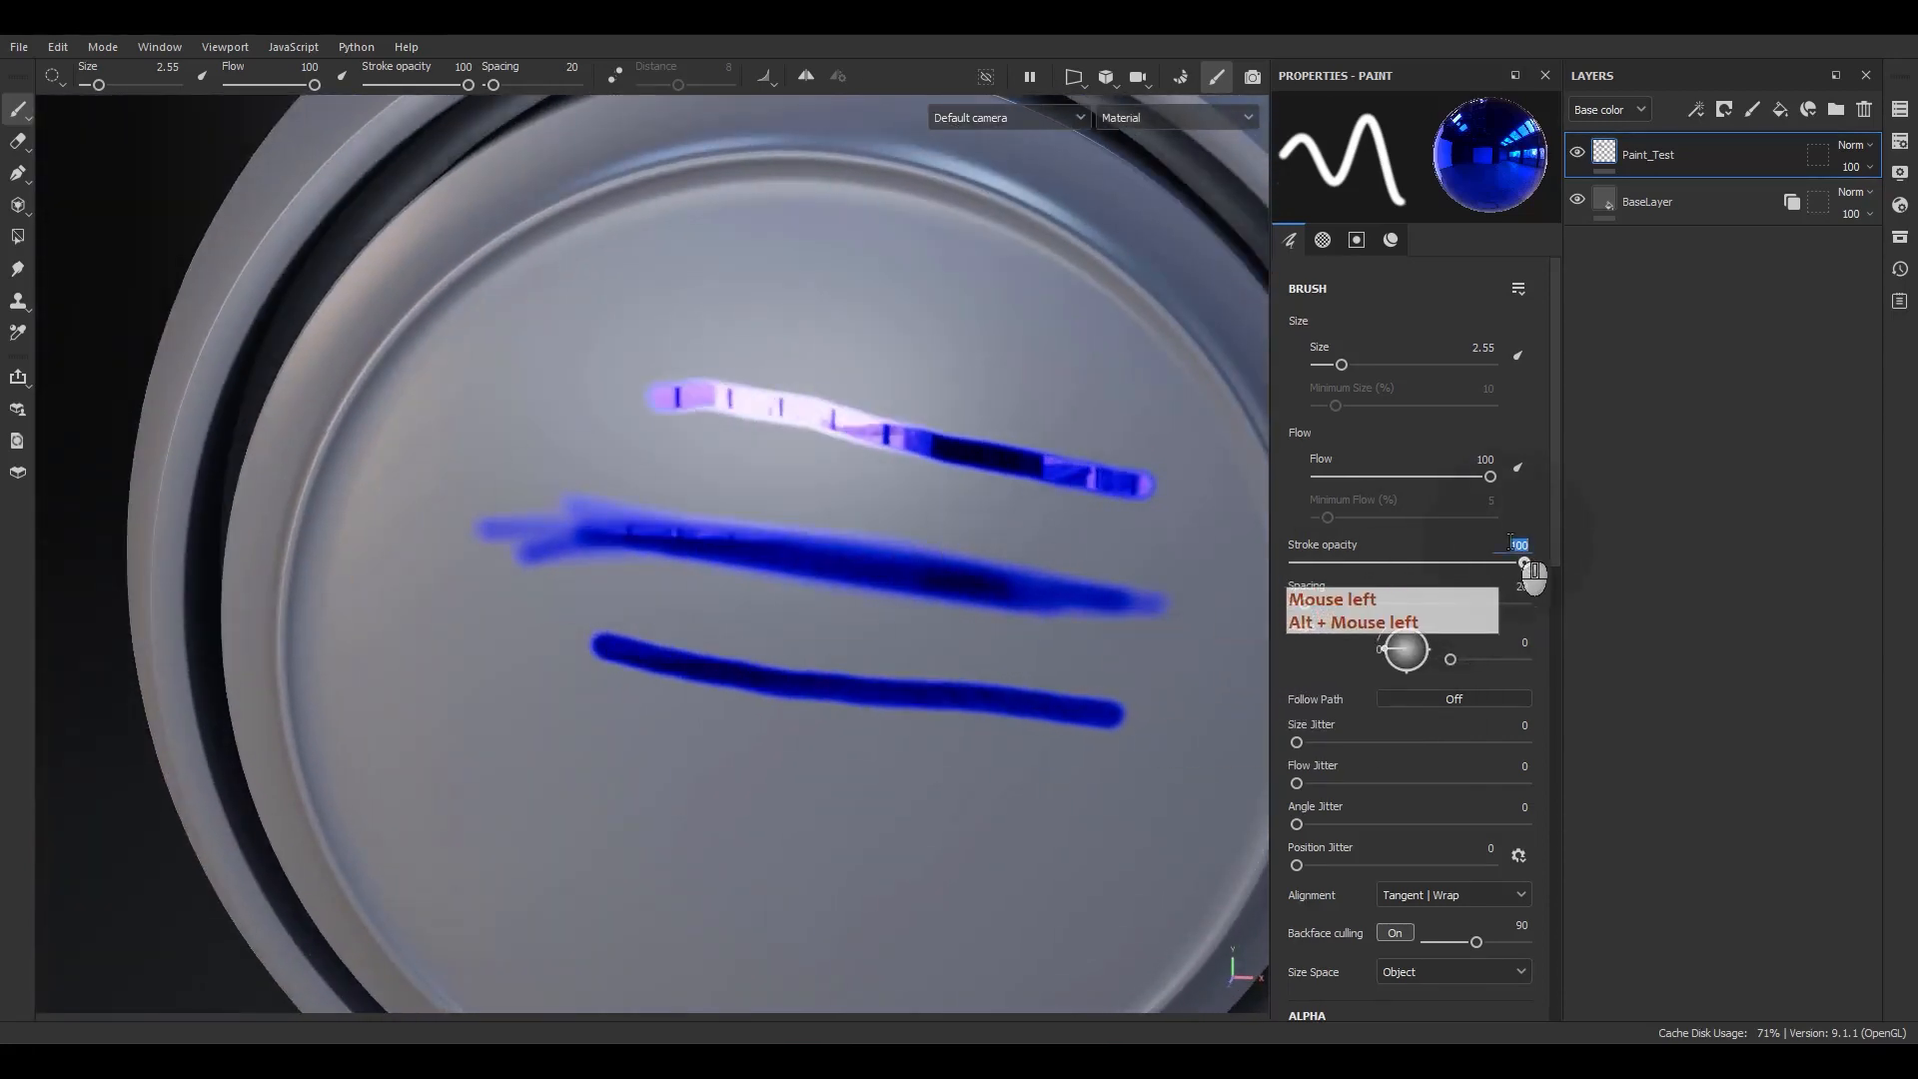
type("10")
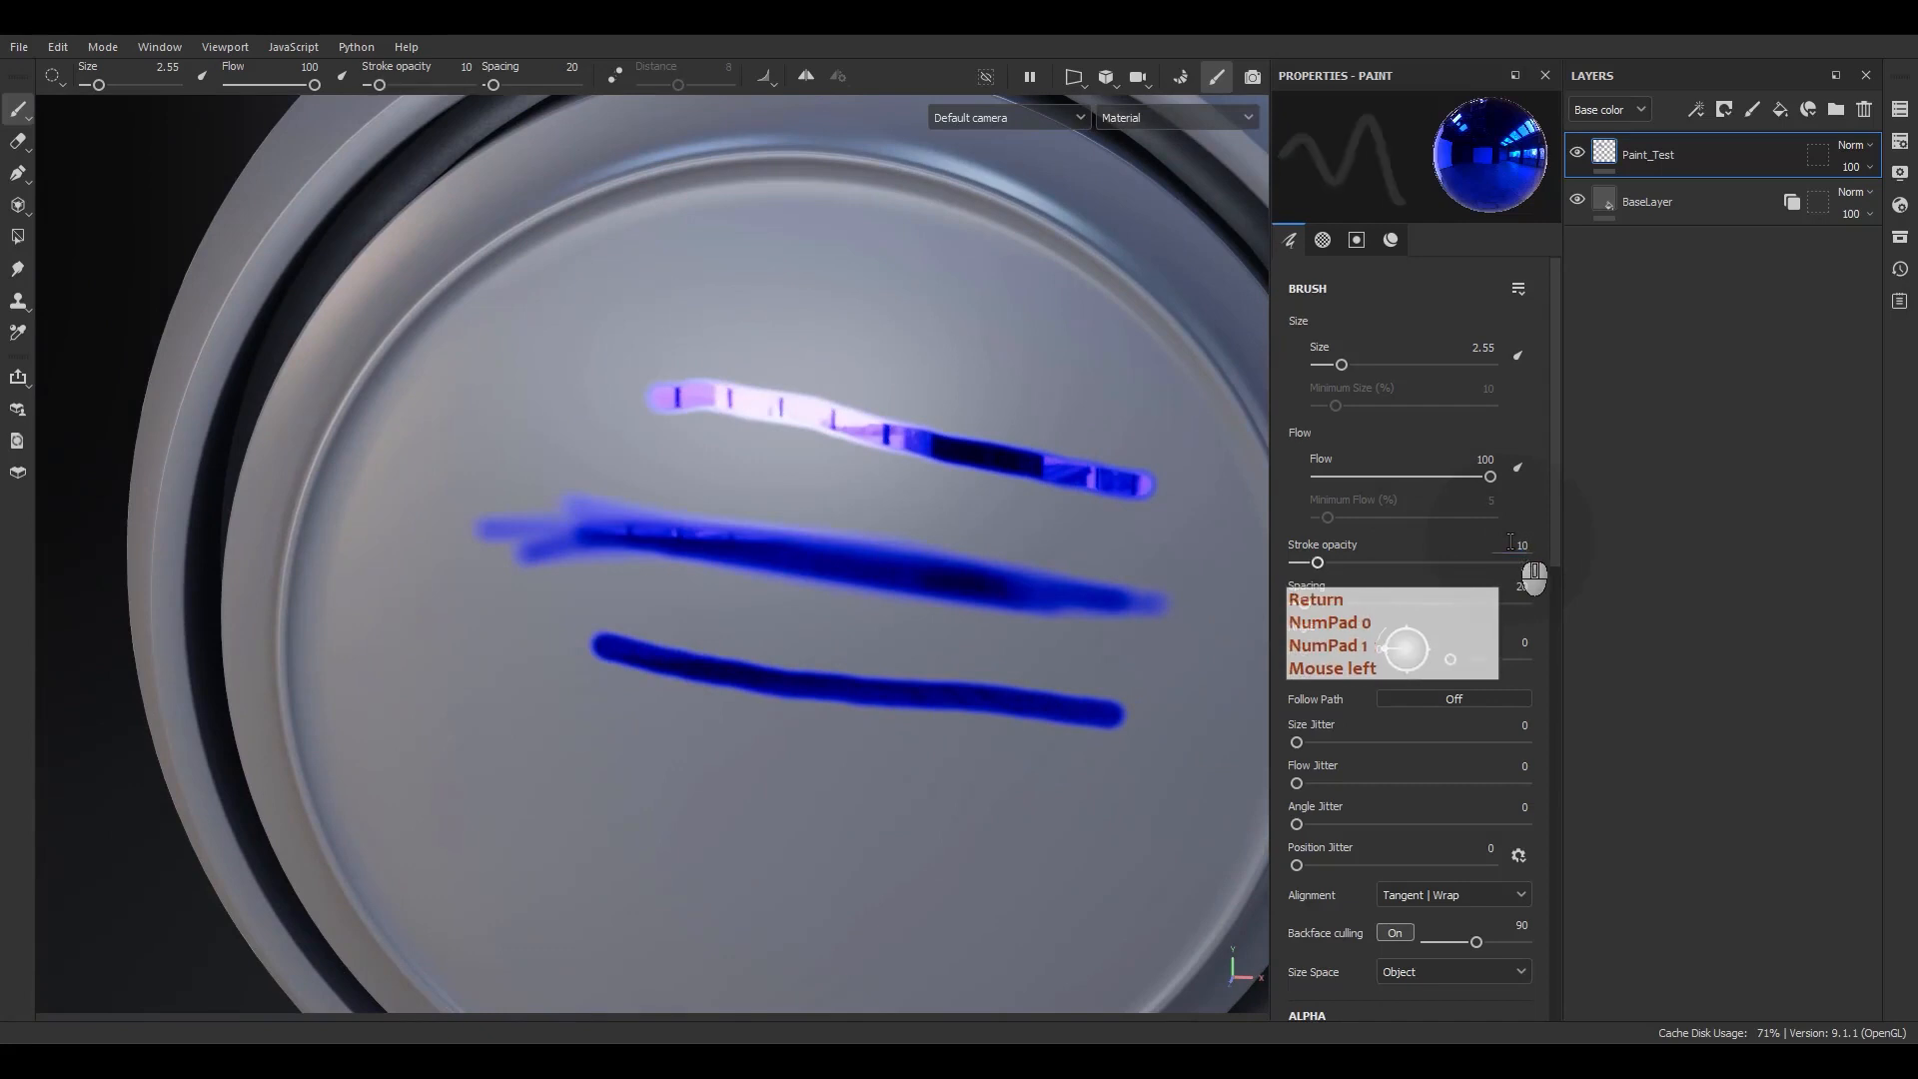
key("Return")
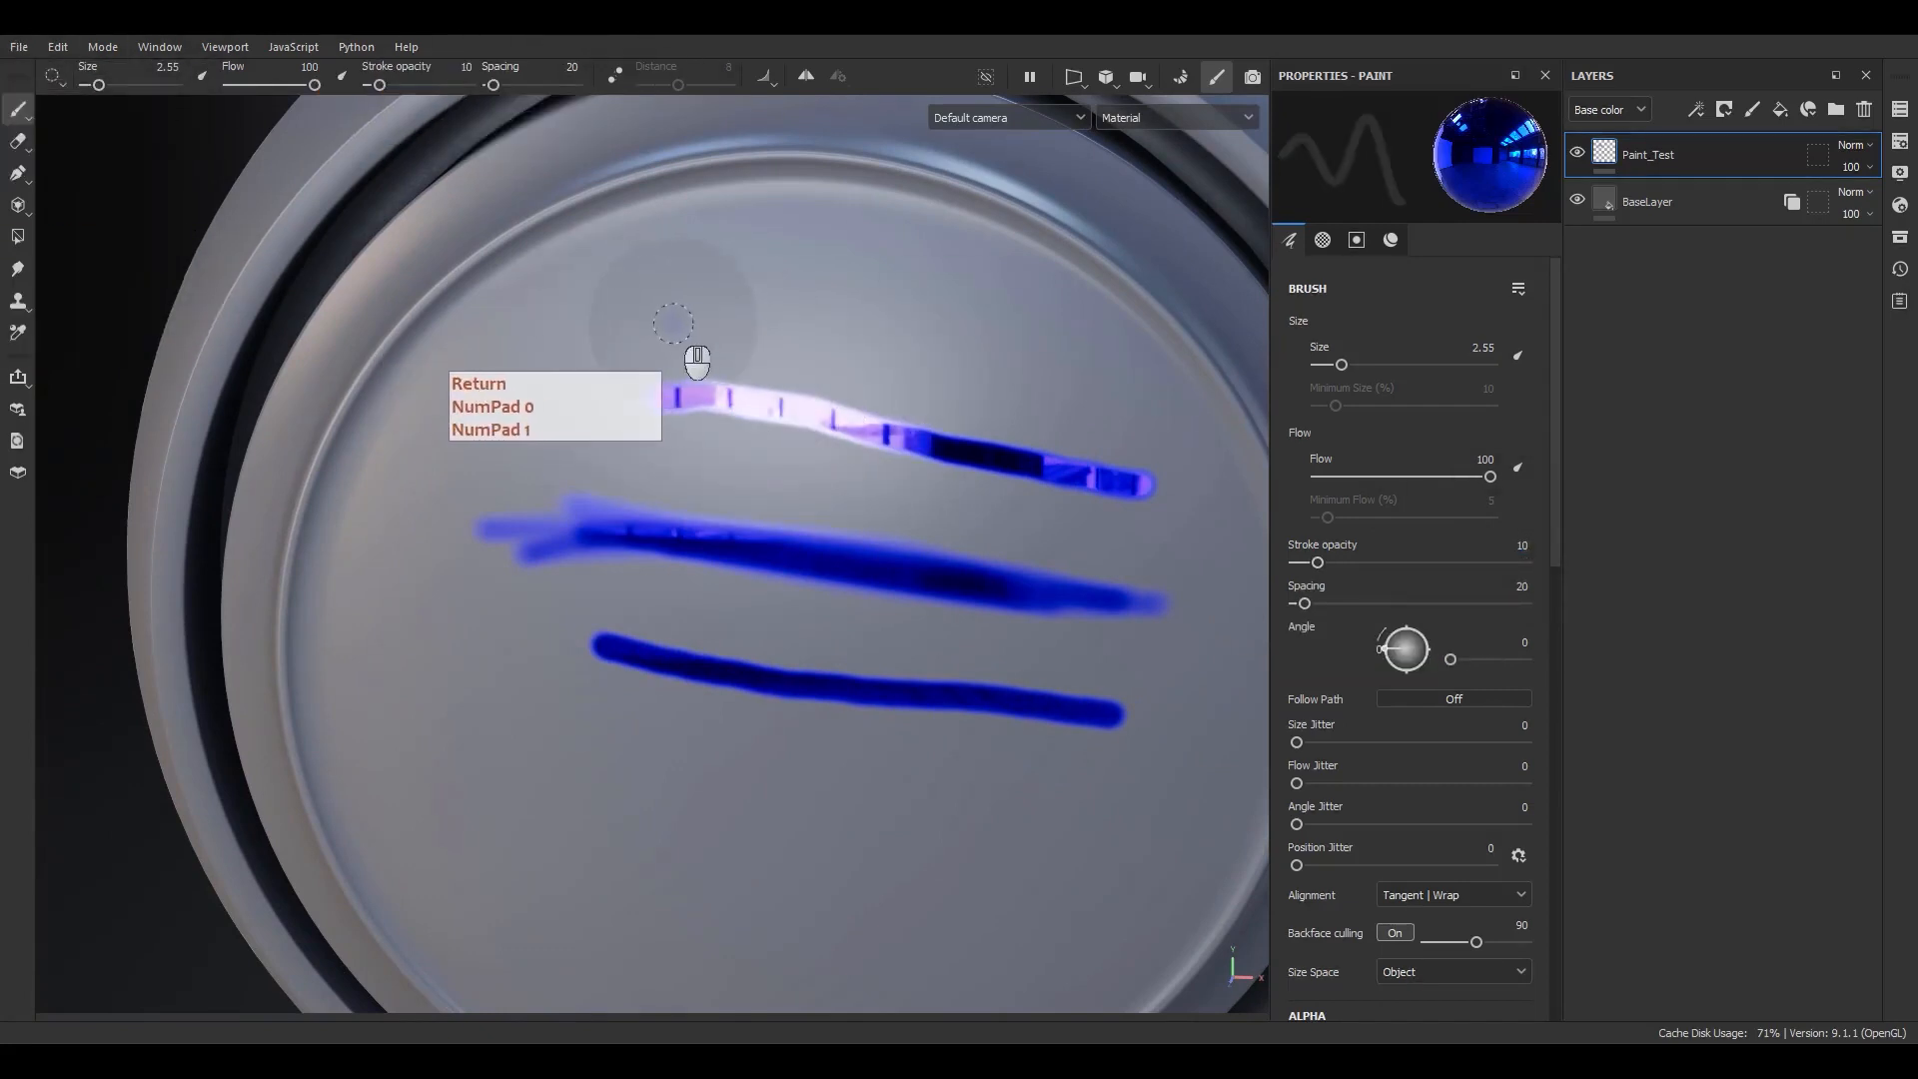
mouse_move(671, 323)
left_mouse_down()
mouse_move(1148, 417)
mouse_move(803, 347)
mouse_move(716, 306)
mouse_move(1153, 404)
mouse_move(704, 294)
mouse_move(1164, 413)
mouse_move(770, 322)
mouse_move(896, 338)
mouse_move(889, 317)
mouse_move(812, 346)
left_mouse_up()
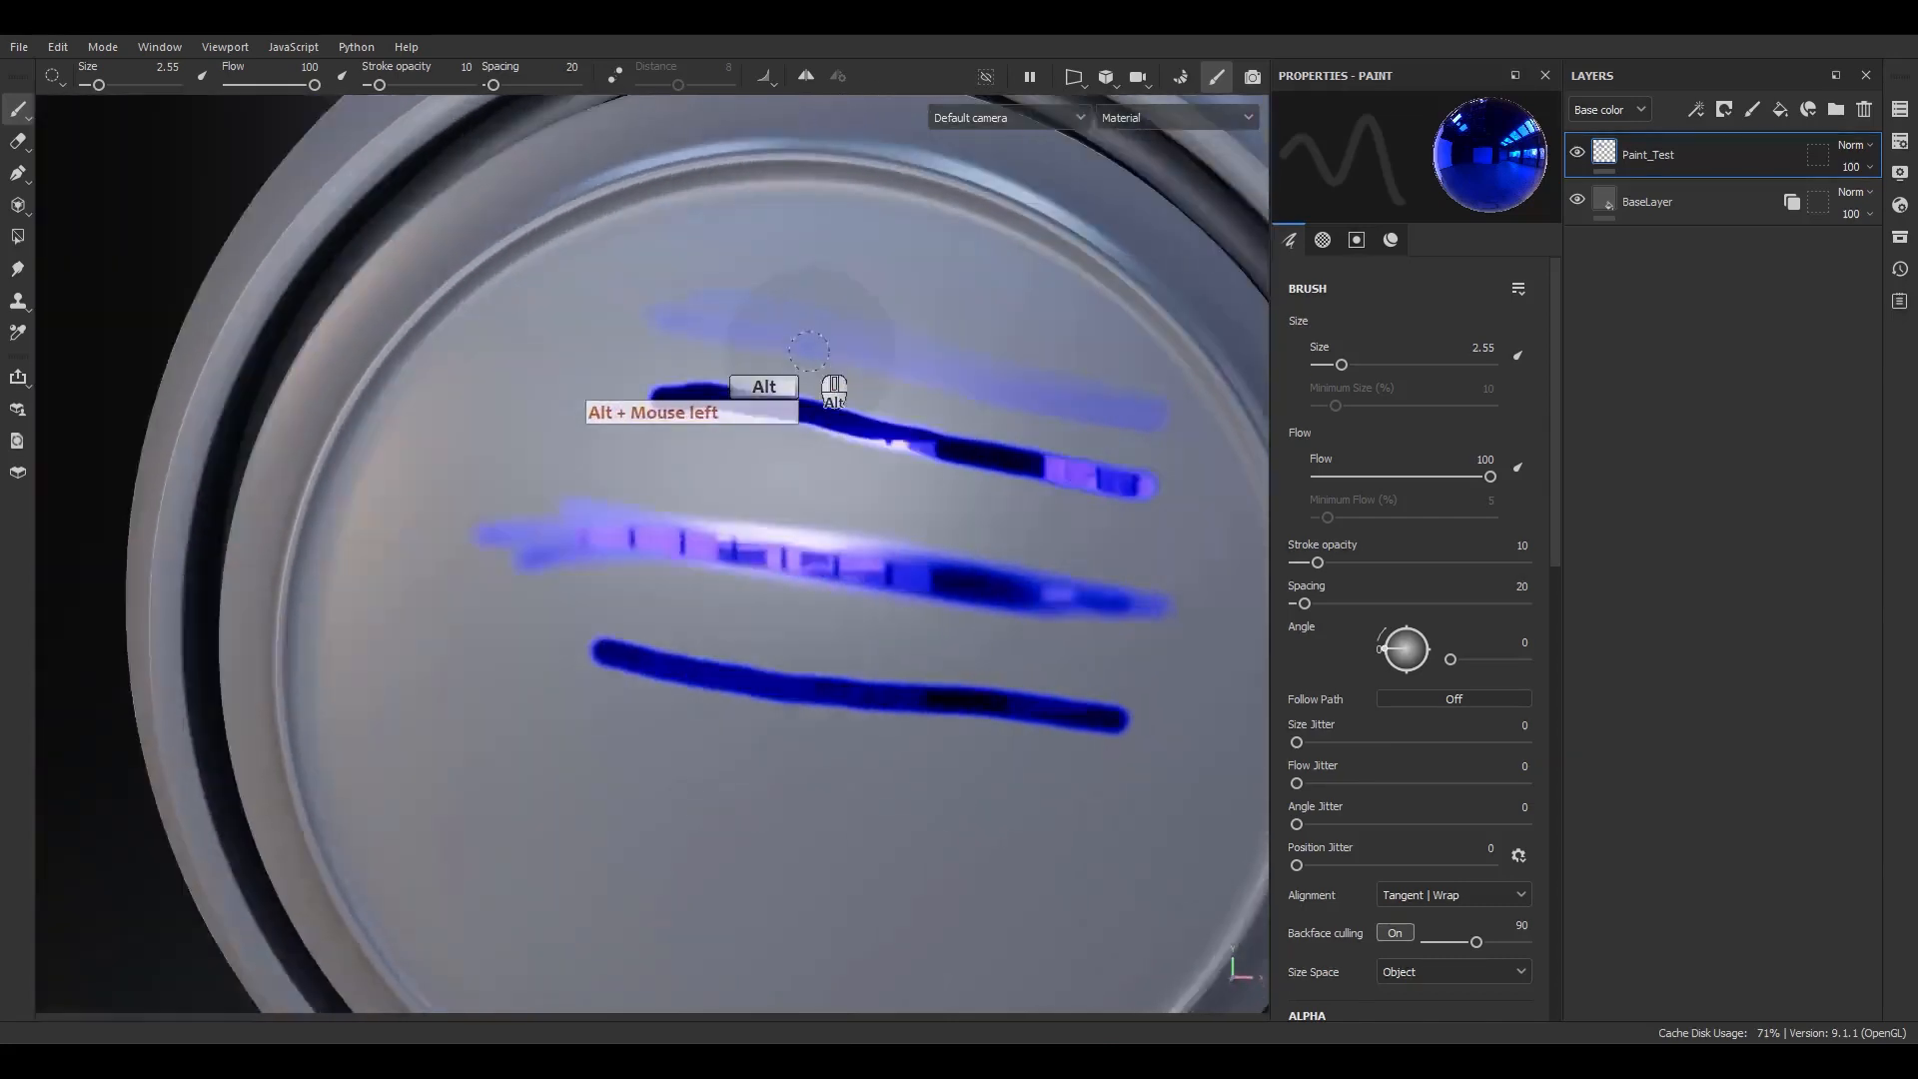
- Set the brush's stroke opacity to 100 and erase all the blue strokes from the disc with the eraser
right_click_drag(813, 347, 957, 477, "alt")
middle_click_drag(956, 477, 765, 619, "alt")
left_click_drag(765, 620, 719, 574, "alt")
middle_click_drag(719, 575, 877, 497, "alt")
left_click_drag(878, 496, 965, 563, "alt")
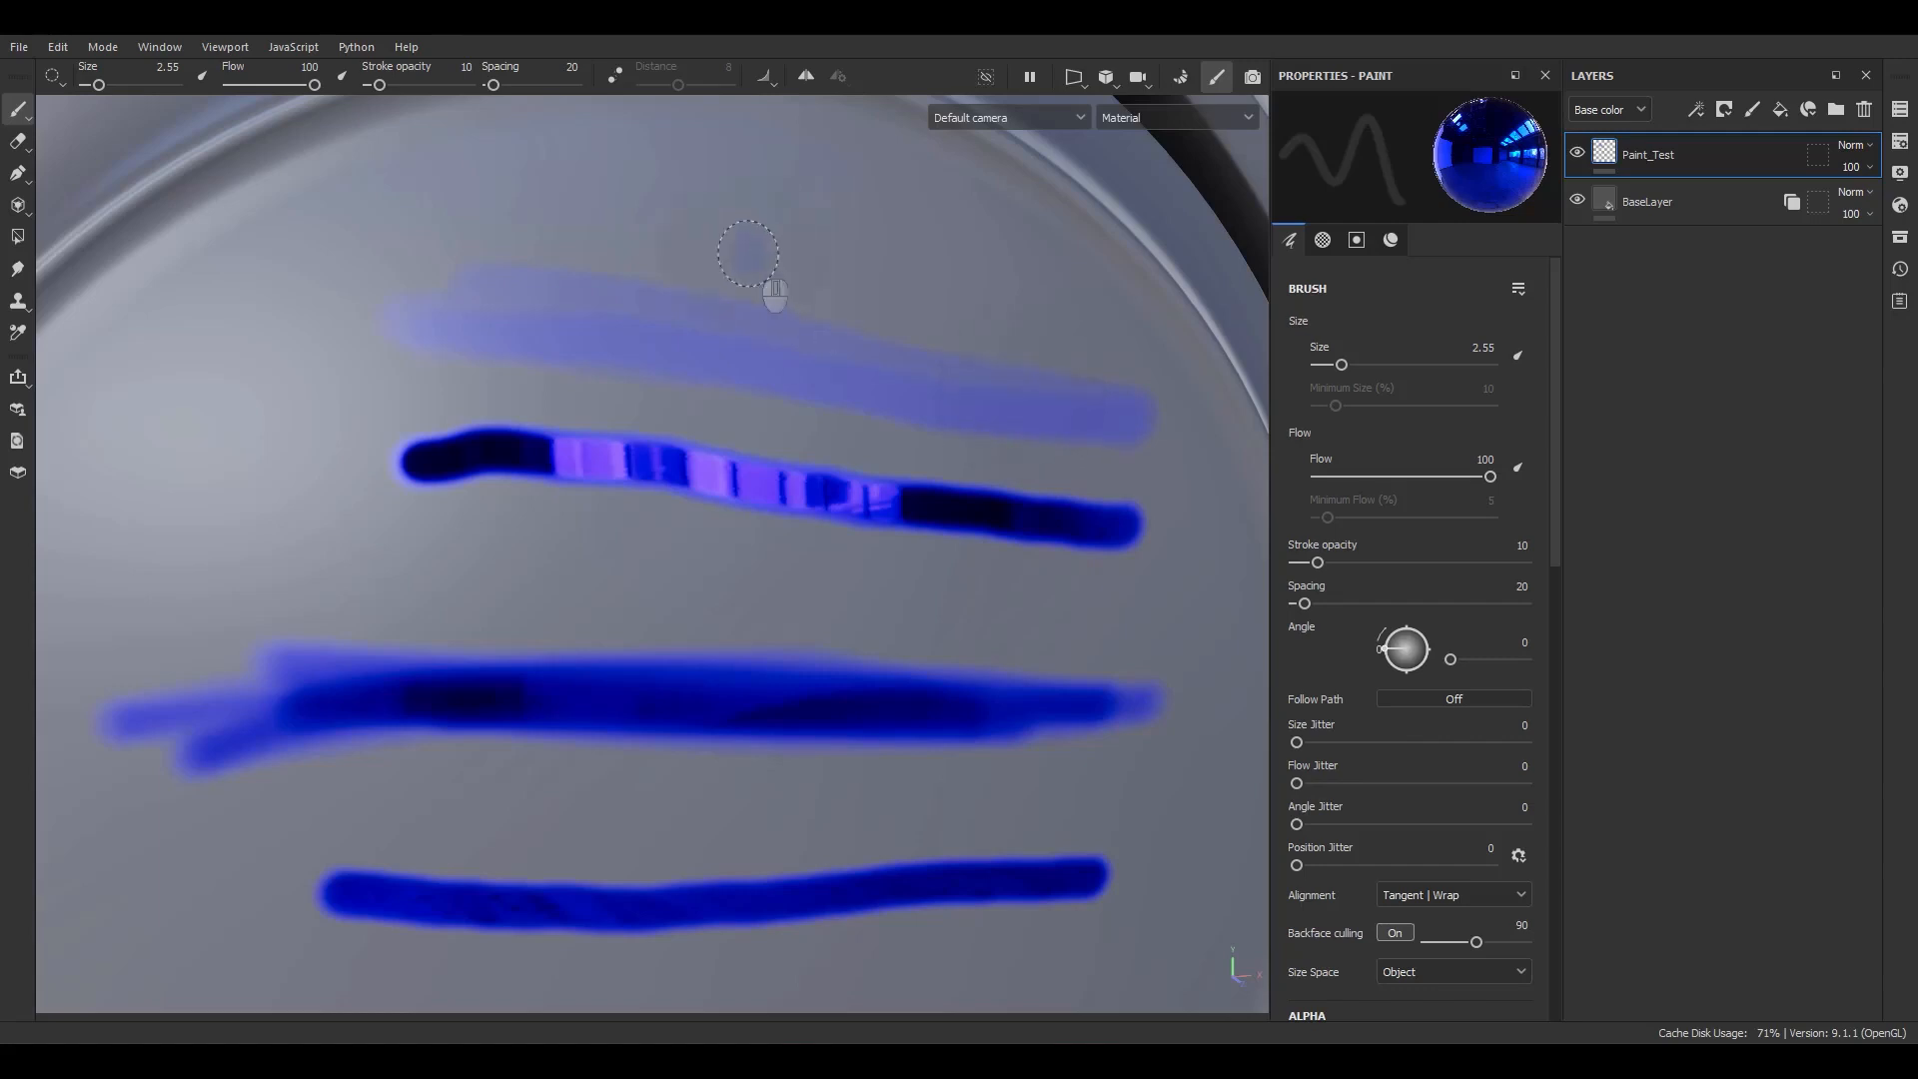
left_click_drag(1317, 566, 1720, 556)
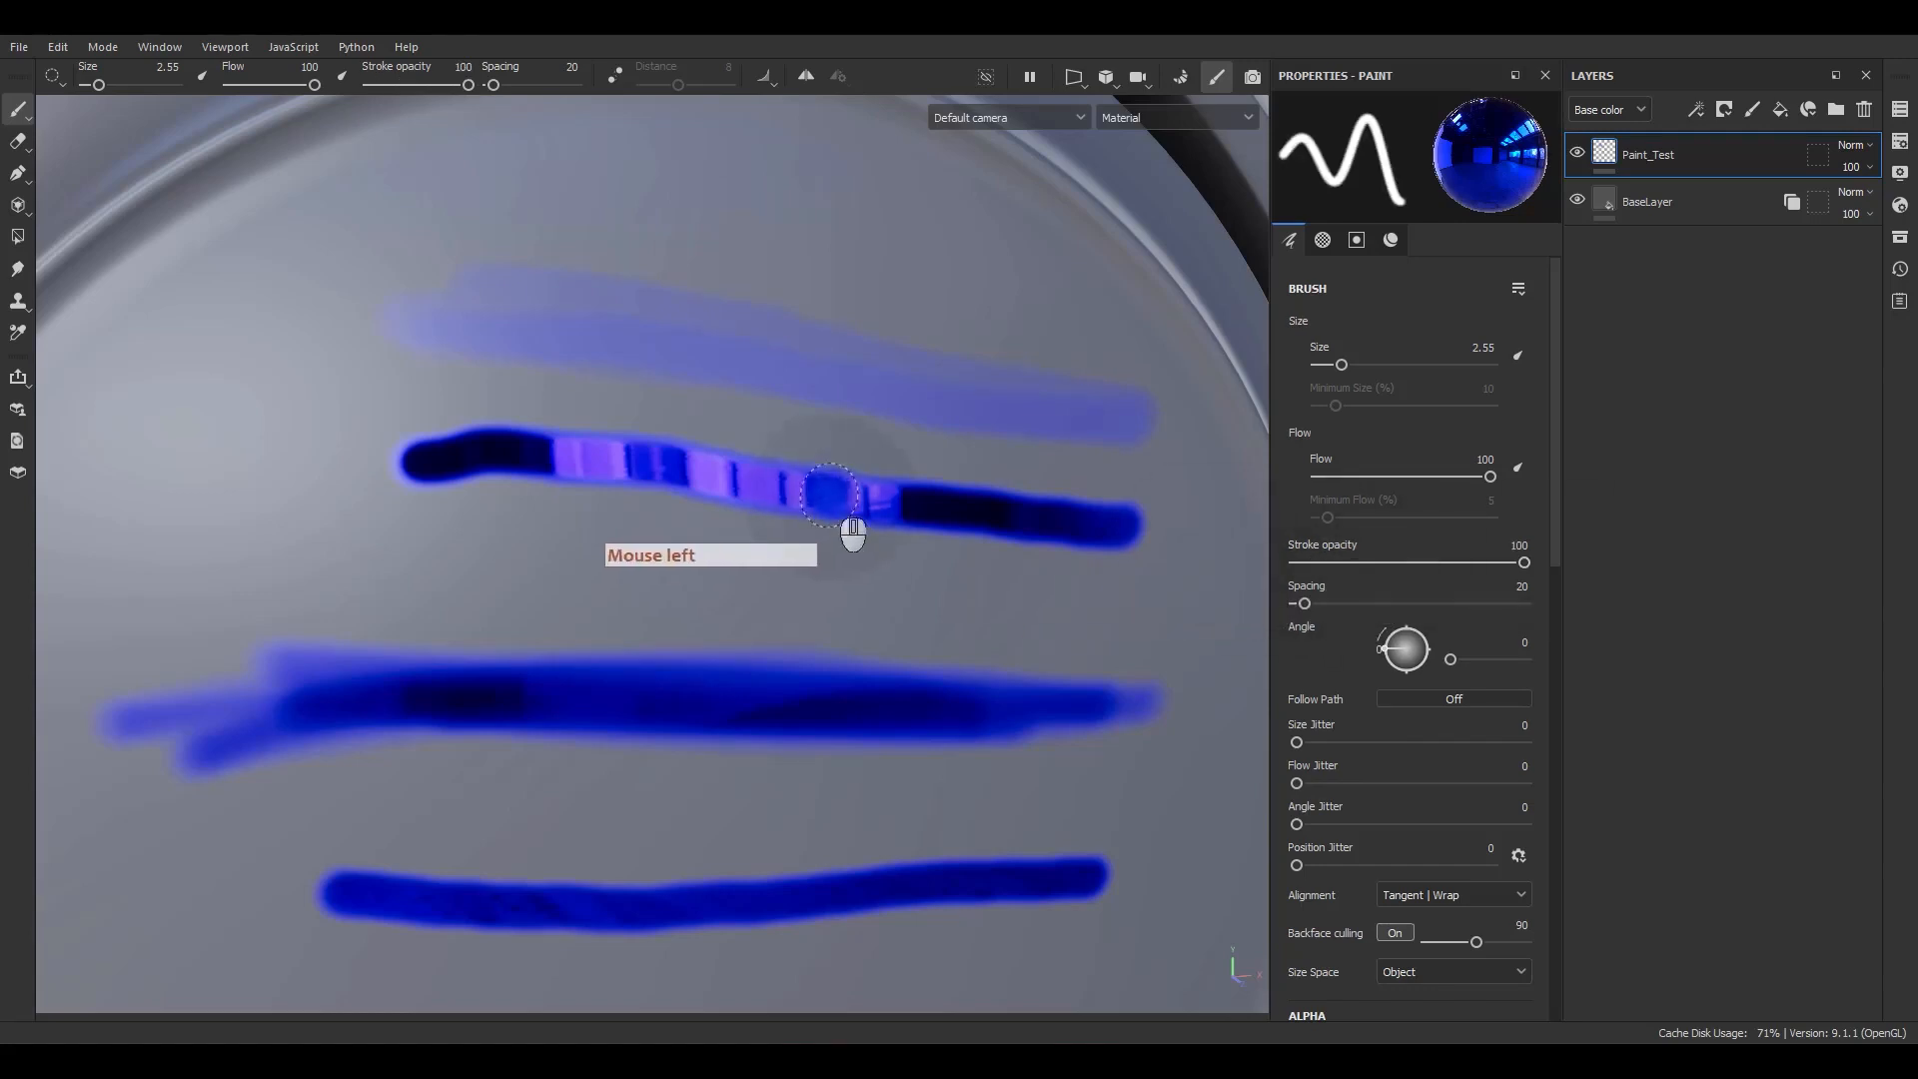
scroll(807, 522, "down", 4)
key("2")
mouse_move(810, 564)
left_mouse_down()
mouse_move(595, 415)
mouse_move(1032, 505)
mouse_move(676, 676)
mouse_move(859, 557)
left_mouse_up()
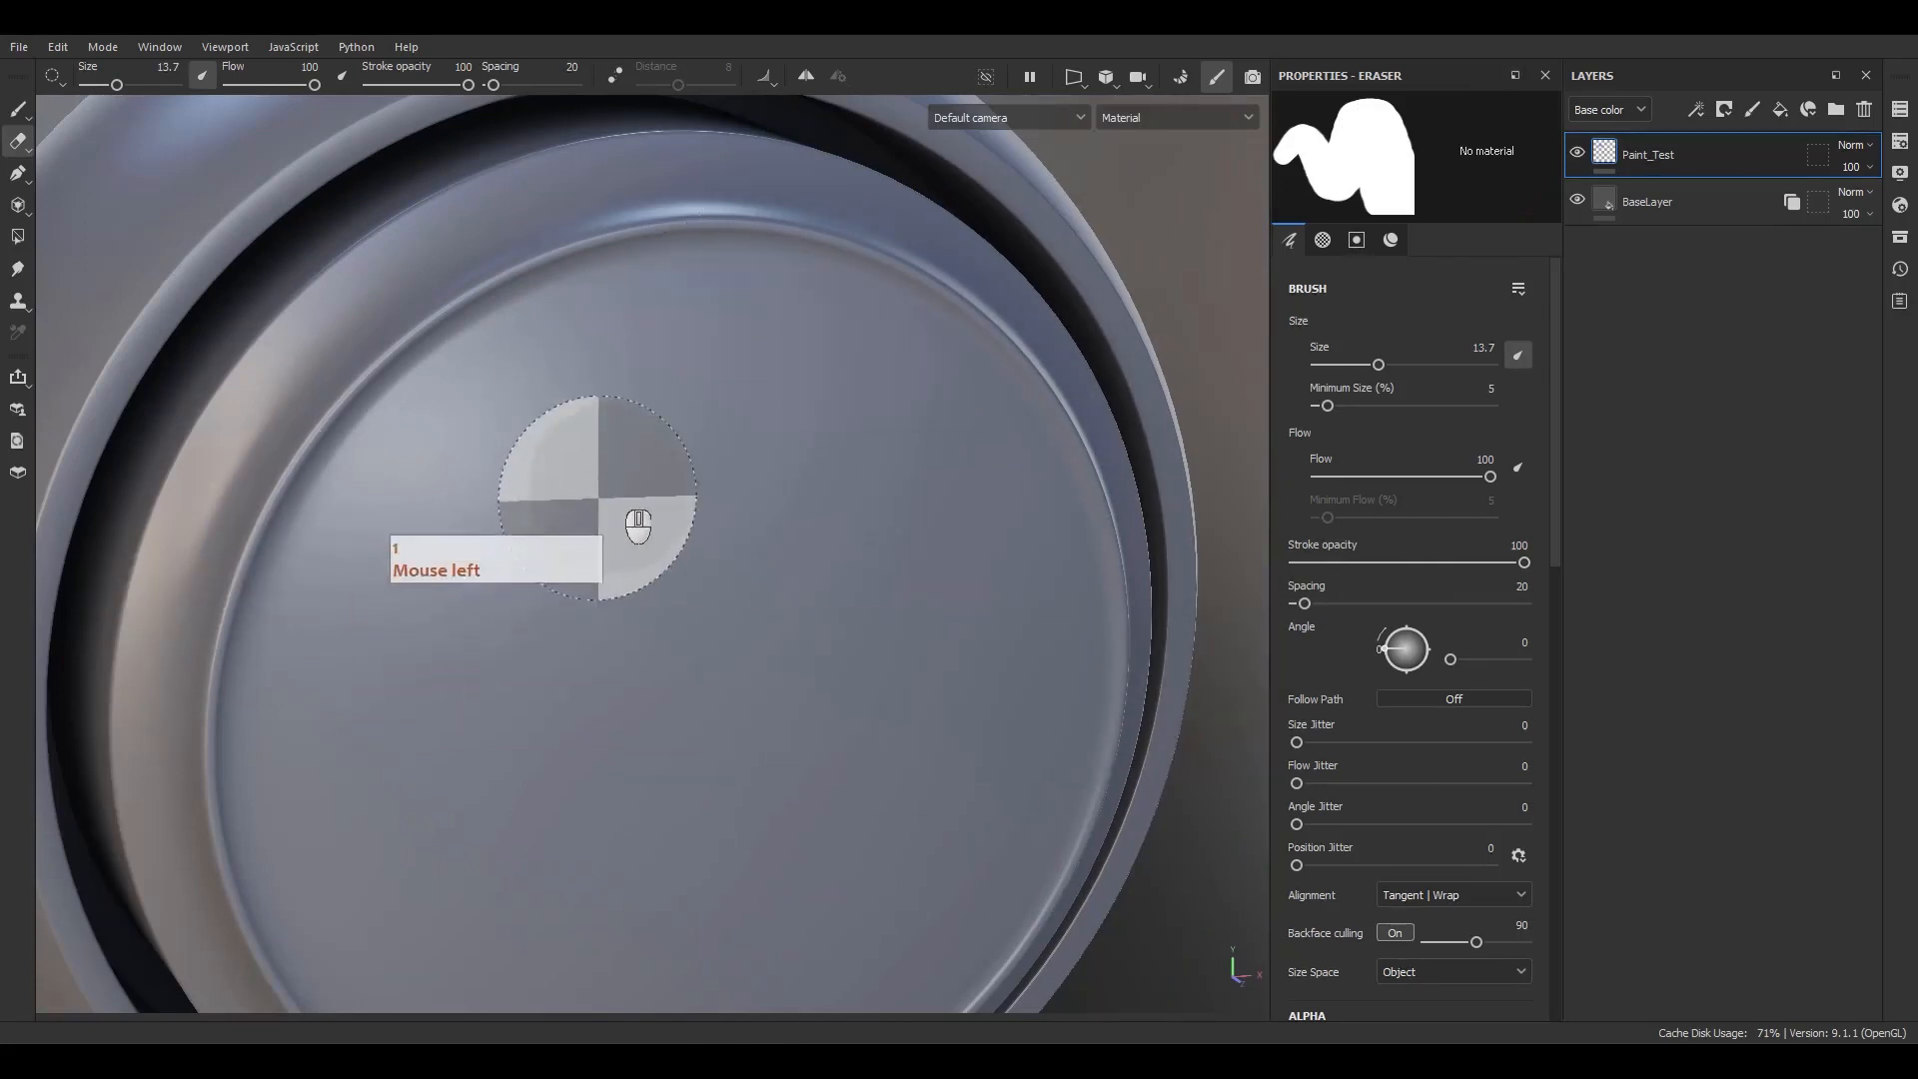
- Return to the paint brush, set its spacing to 100, and paint a winding dotted stroke back and forth across the disc
key("1")
middle_click_drag(719, 506, 735, 478, "alt")
mouse_move(735, 477)
left_mouse_down("alt")
mouse_move(751, 449)
mouse_move(938, 496)
left_mouse_up("alt")
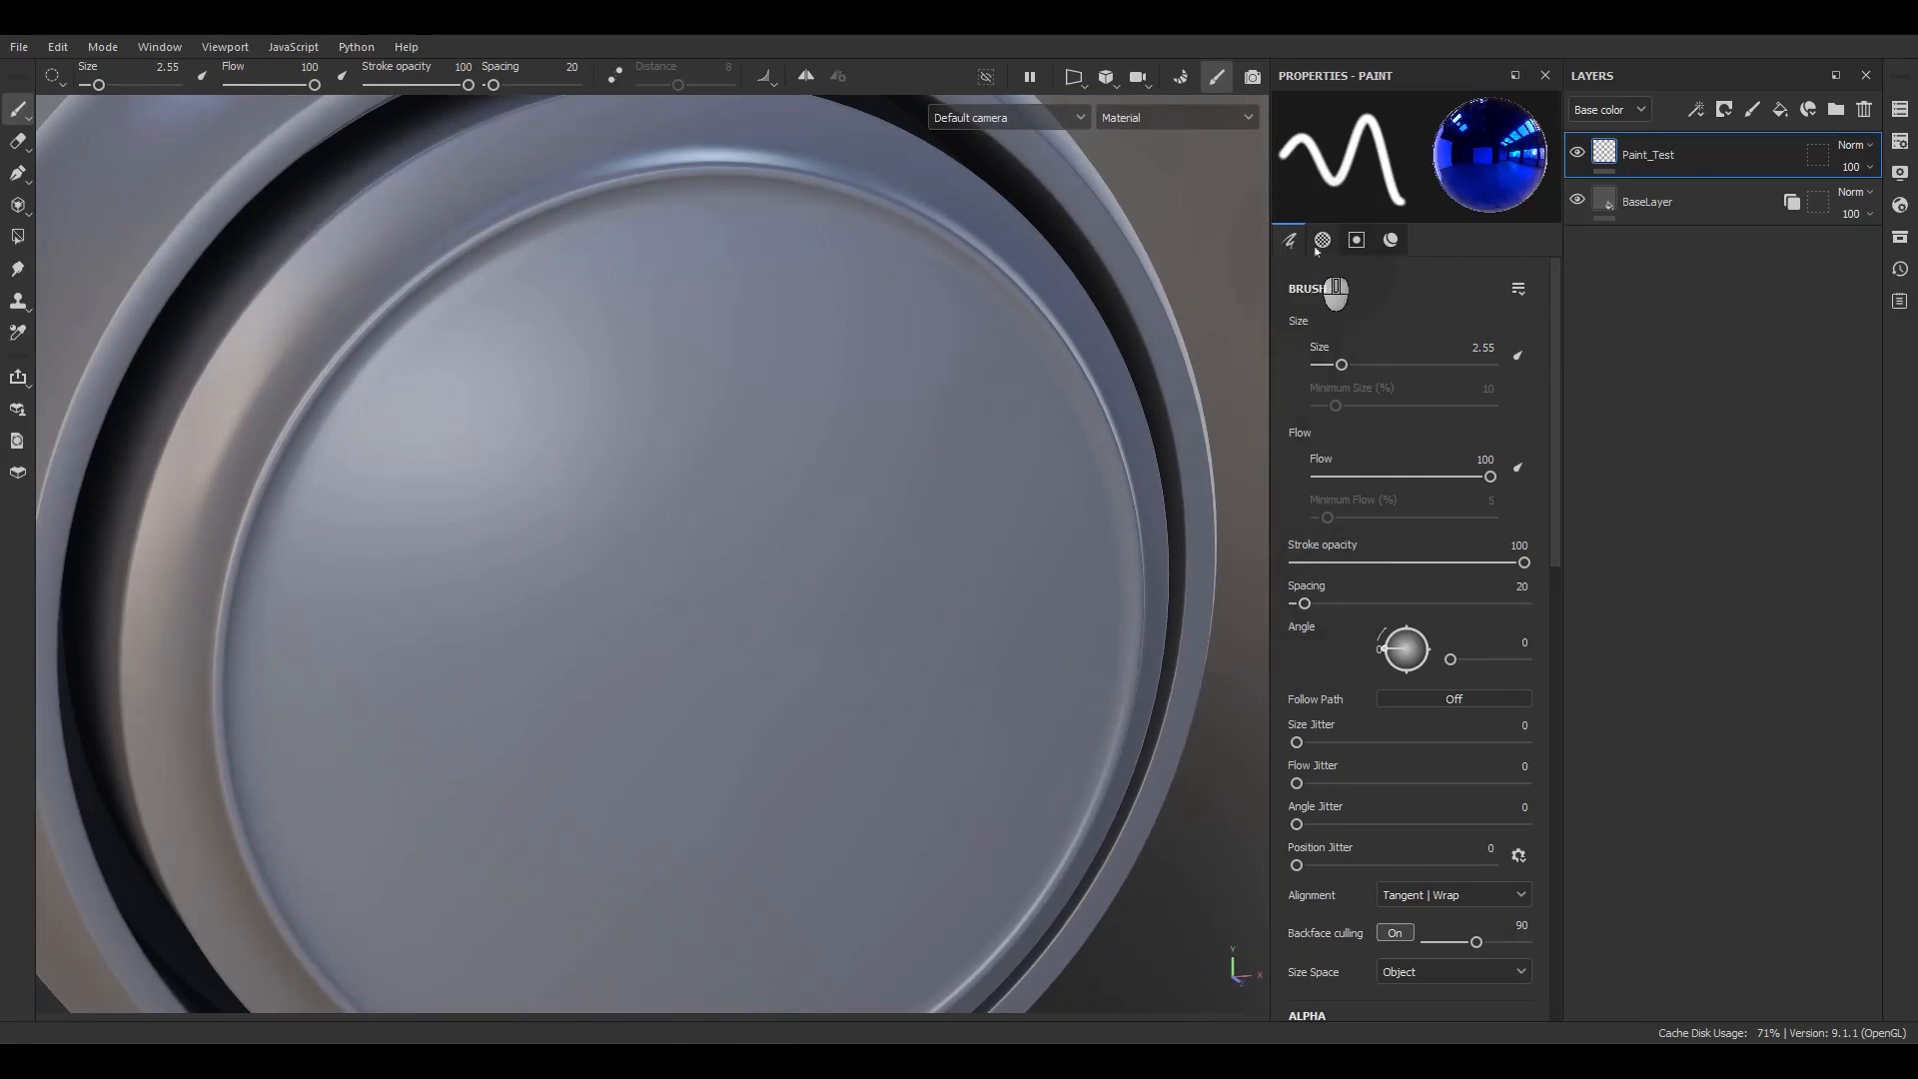
left_click(1323, 240)
left_click(1290, 240)
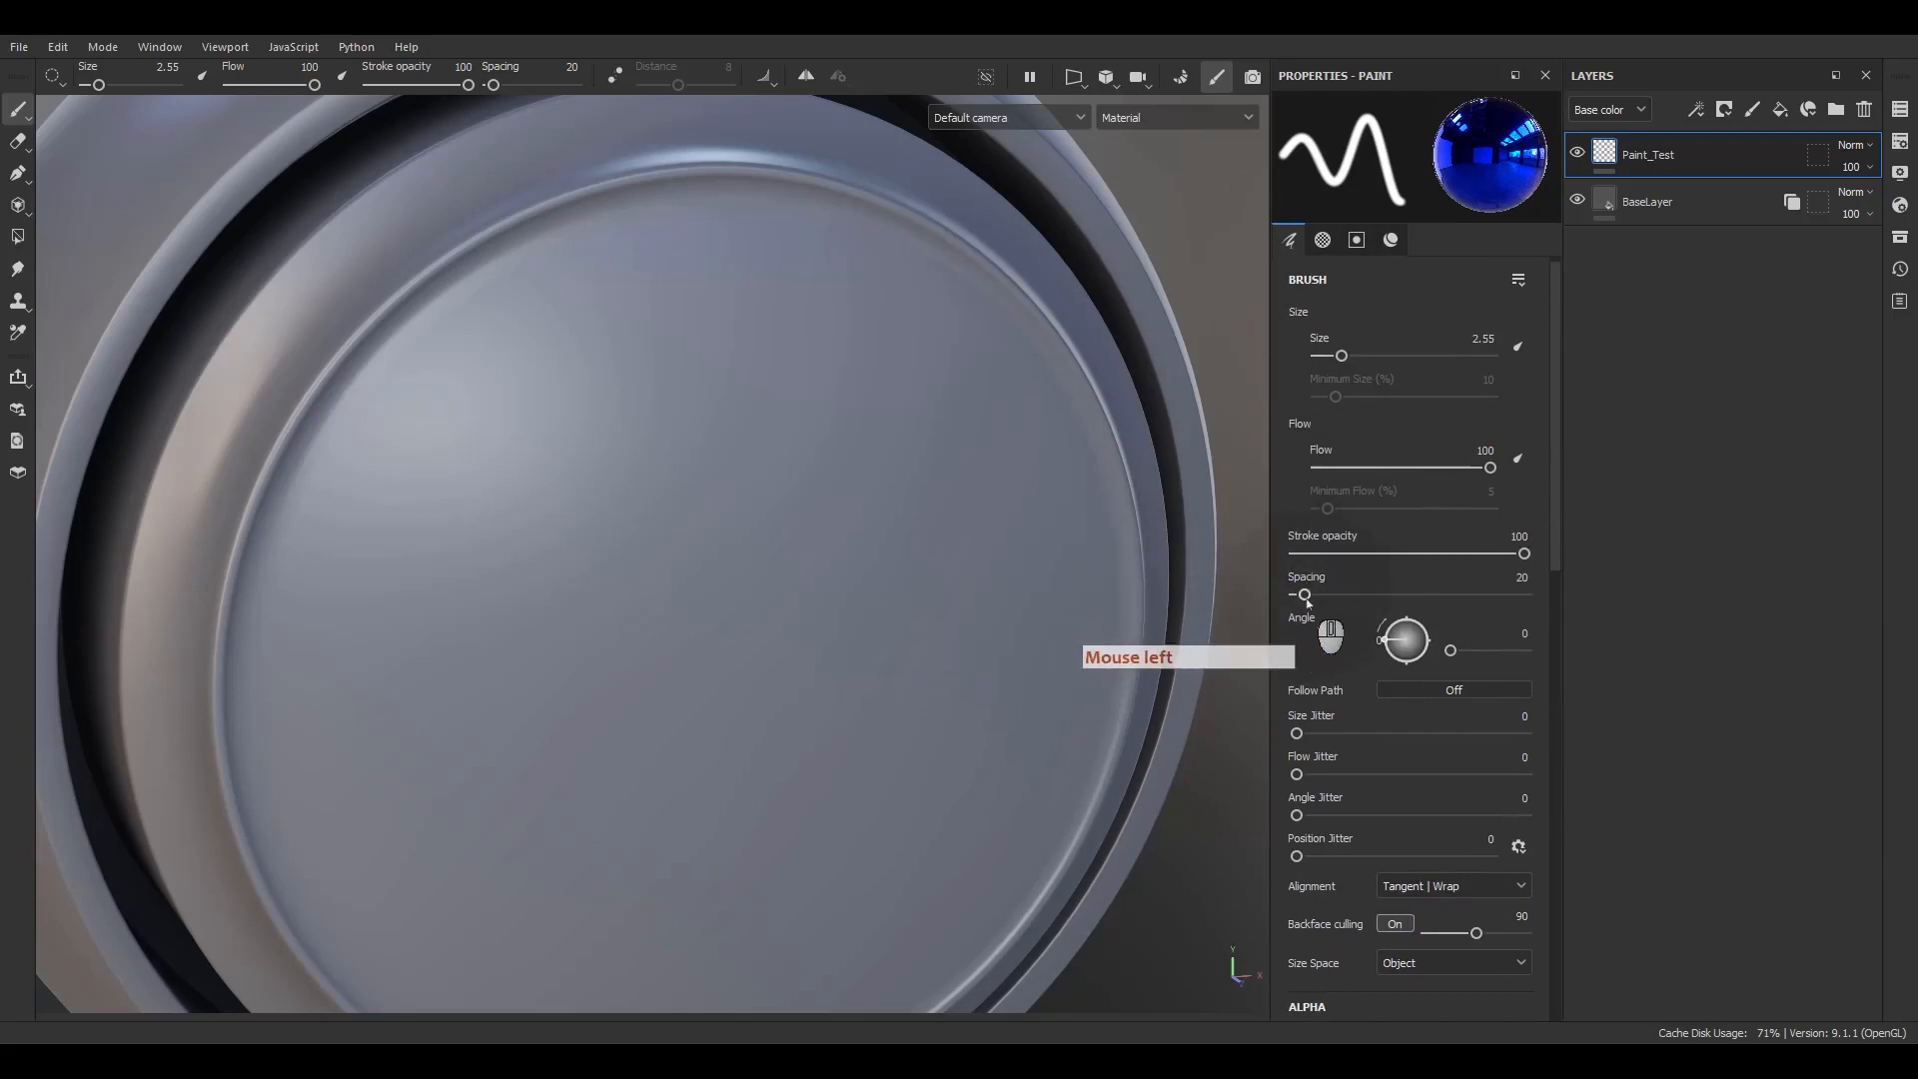
left_click(1518, 577)
type("100")
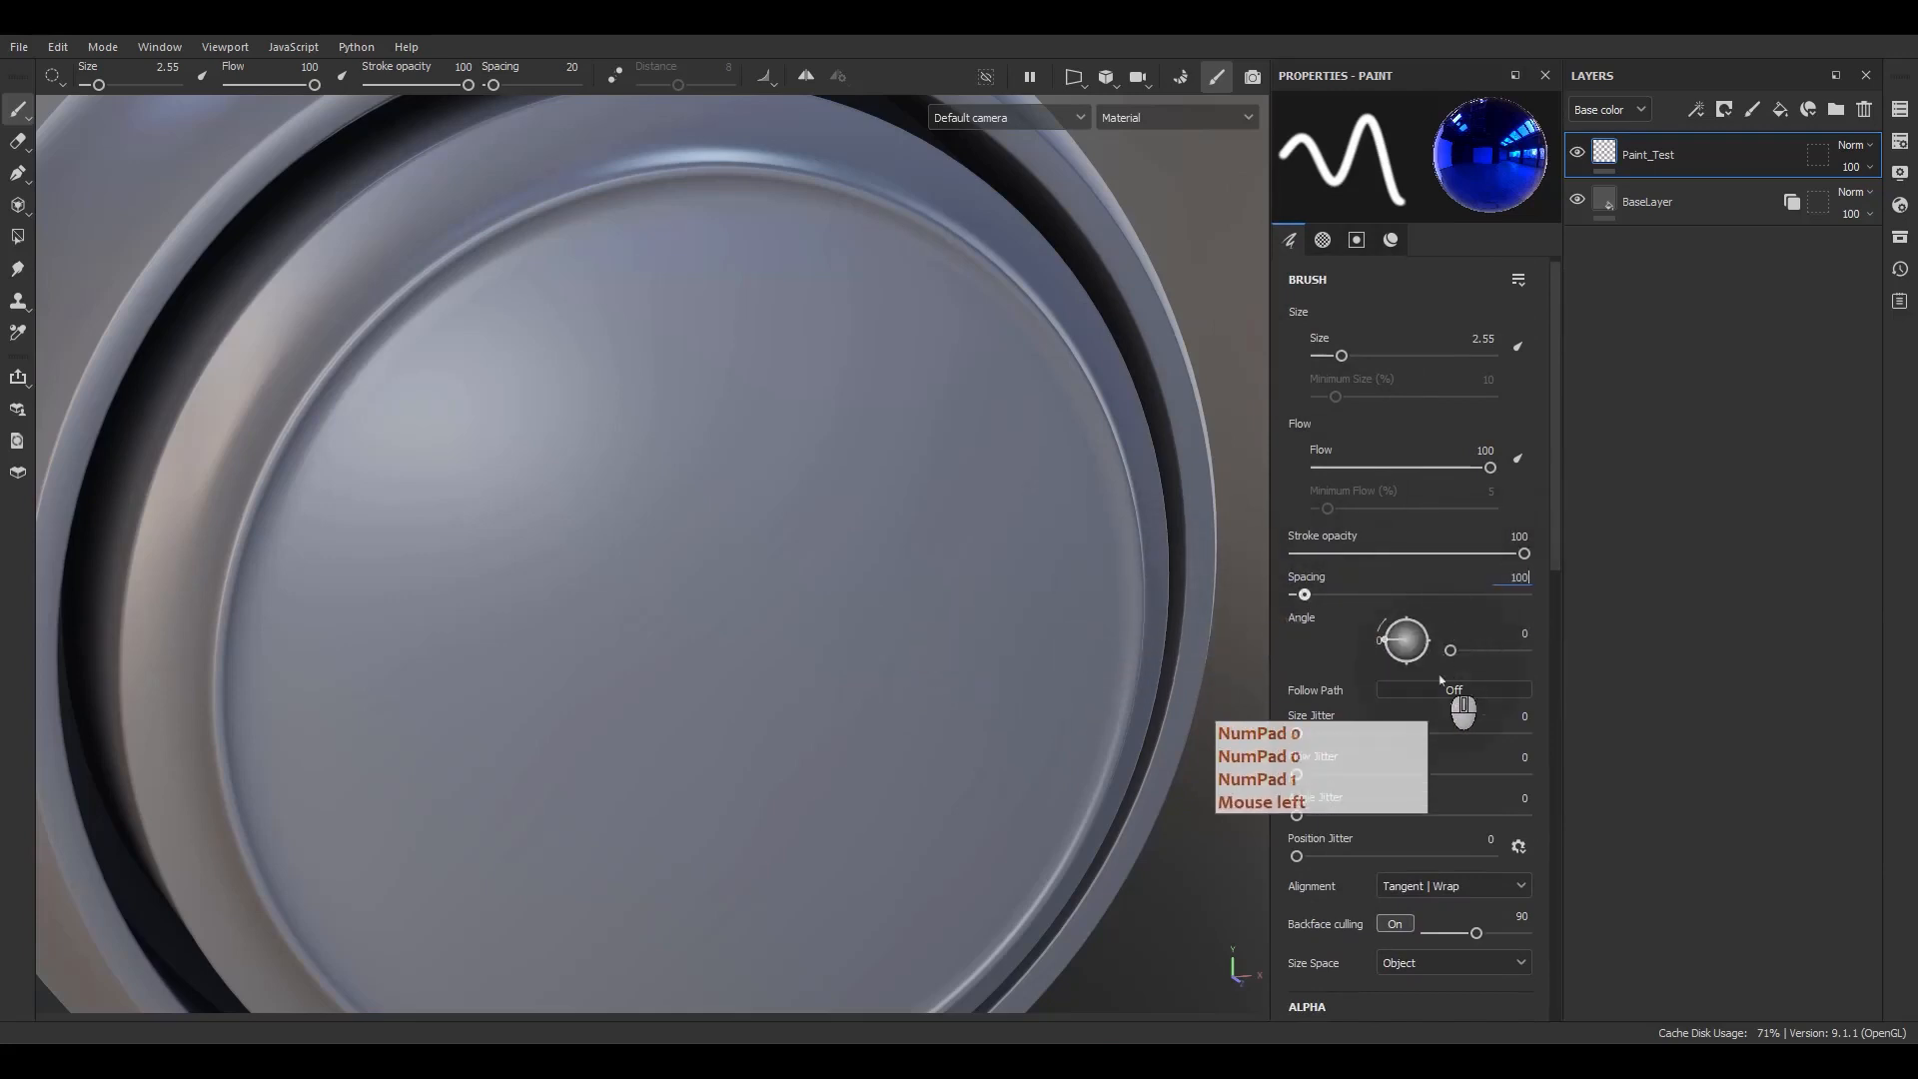
key("Return")
mouse_move(407, 397)
left_mouse_down()
mouse_move(931, 522)
mouse_move(899, 677)
mouse_move(837, 710)
mouse_move(695, 678)
left_mouse_up()
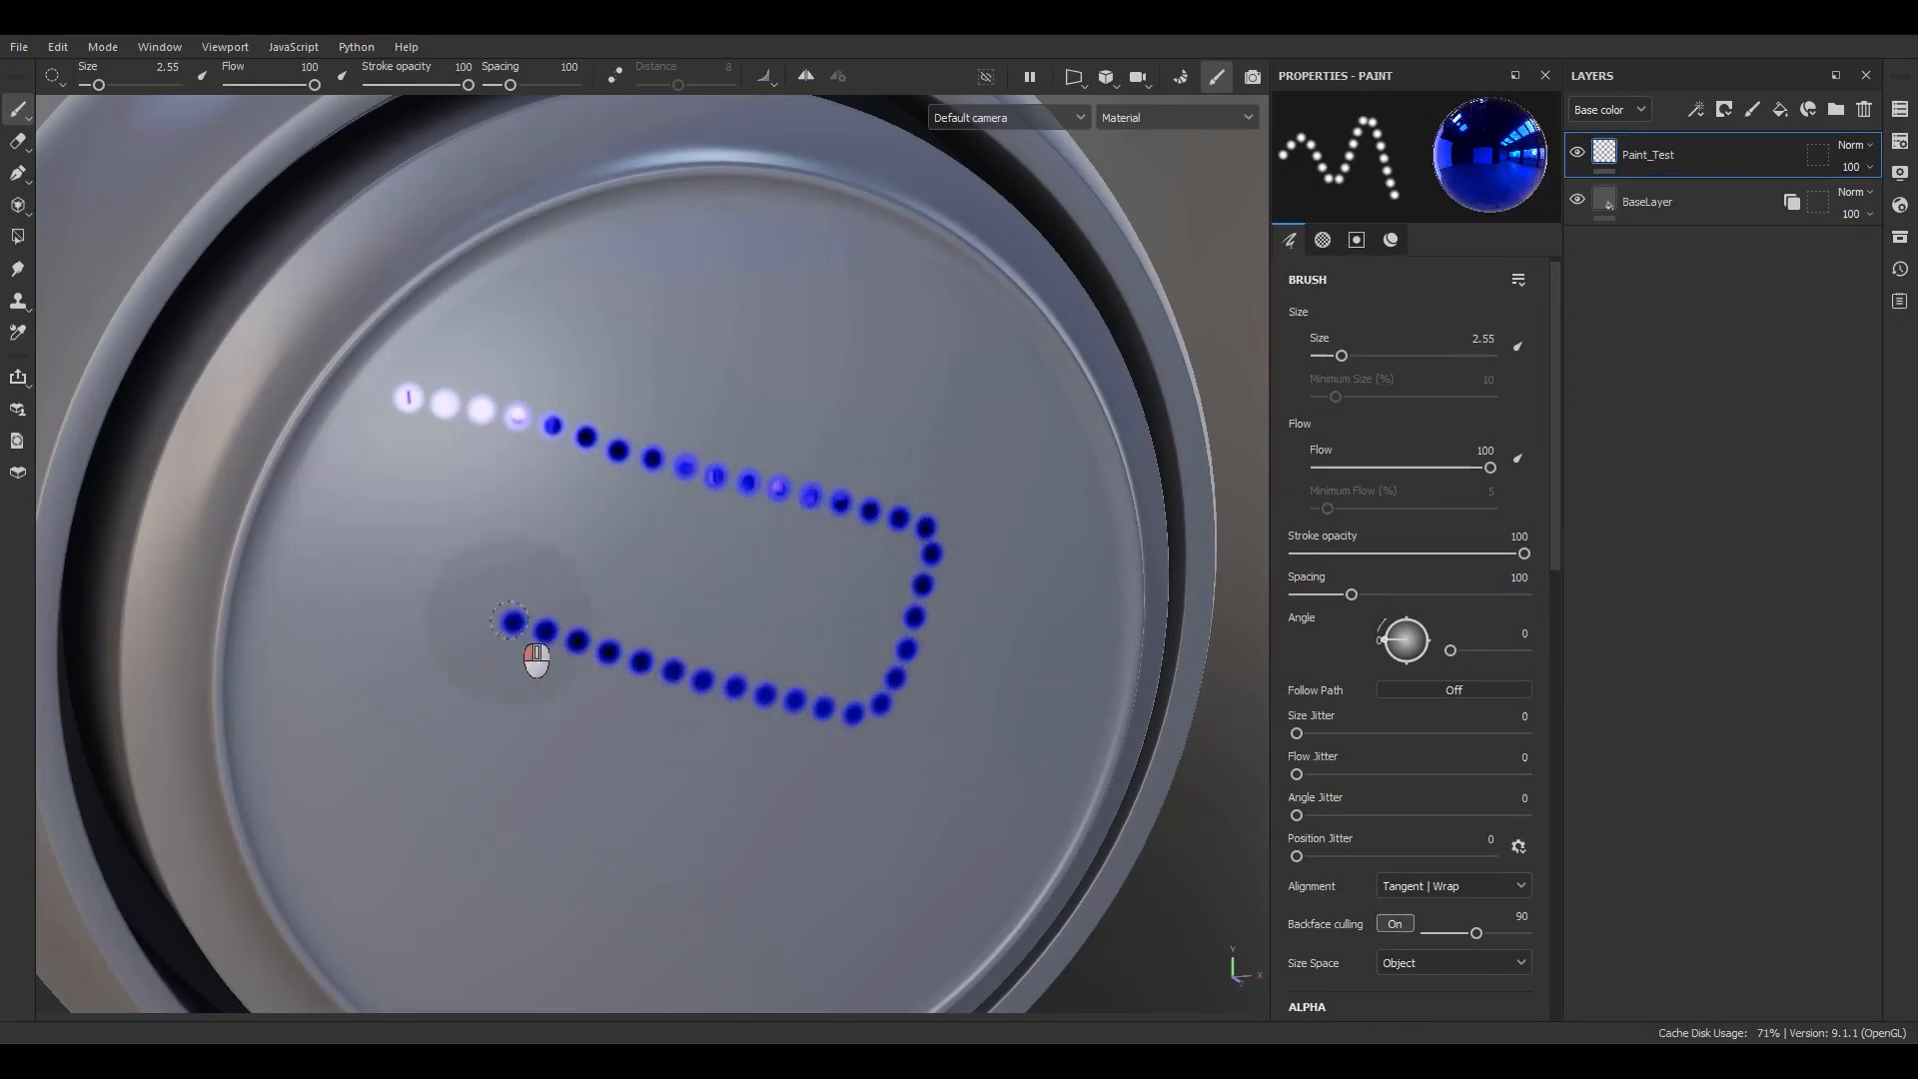
mouse_move(511, 622)
left_mouse_down()
mouse_move(339, 579)
mouse_move(299, 714)
mouse_move(747, 822)
left_mouse_up()
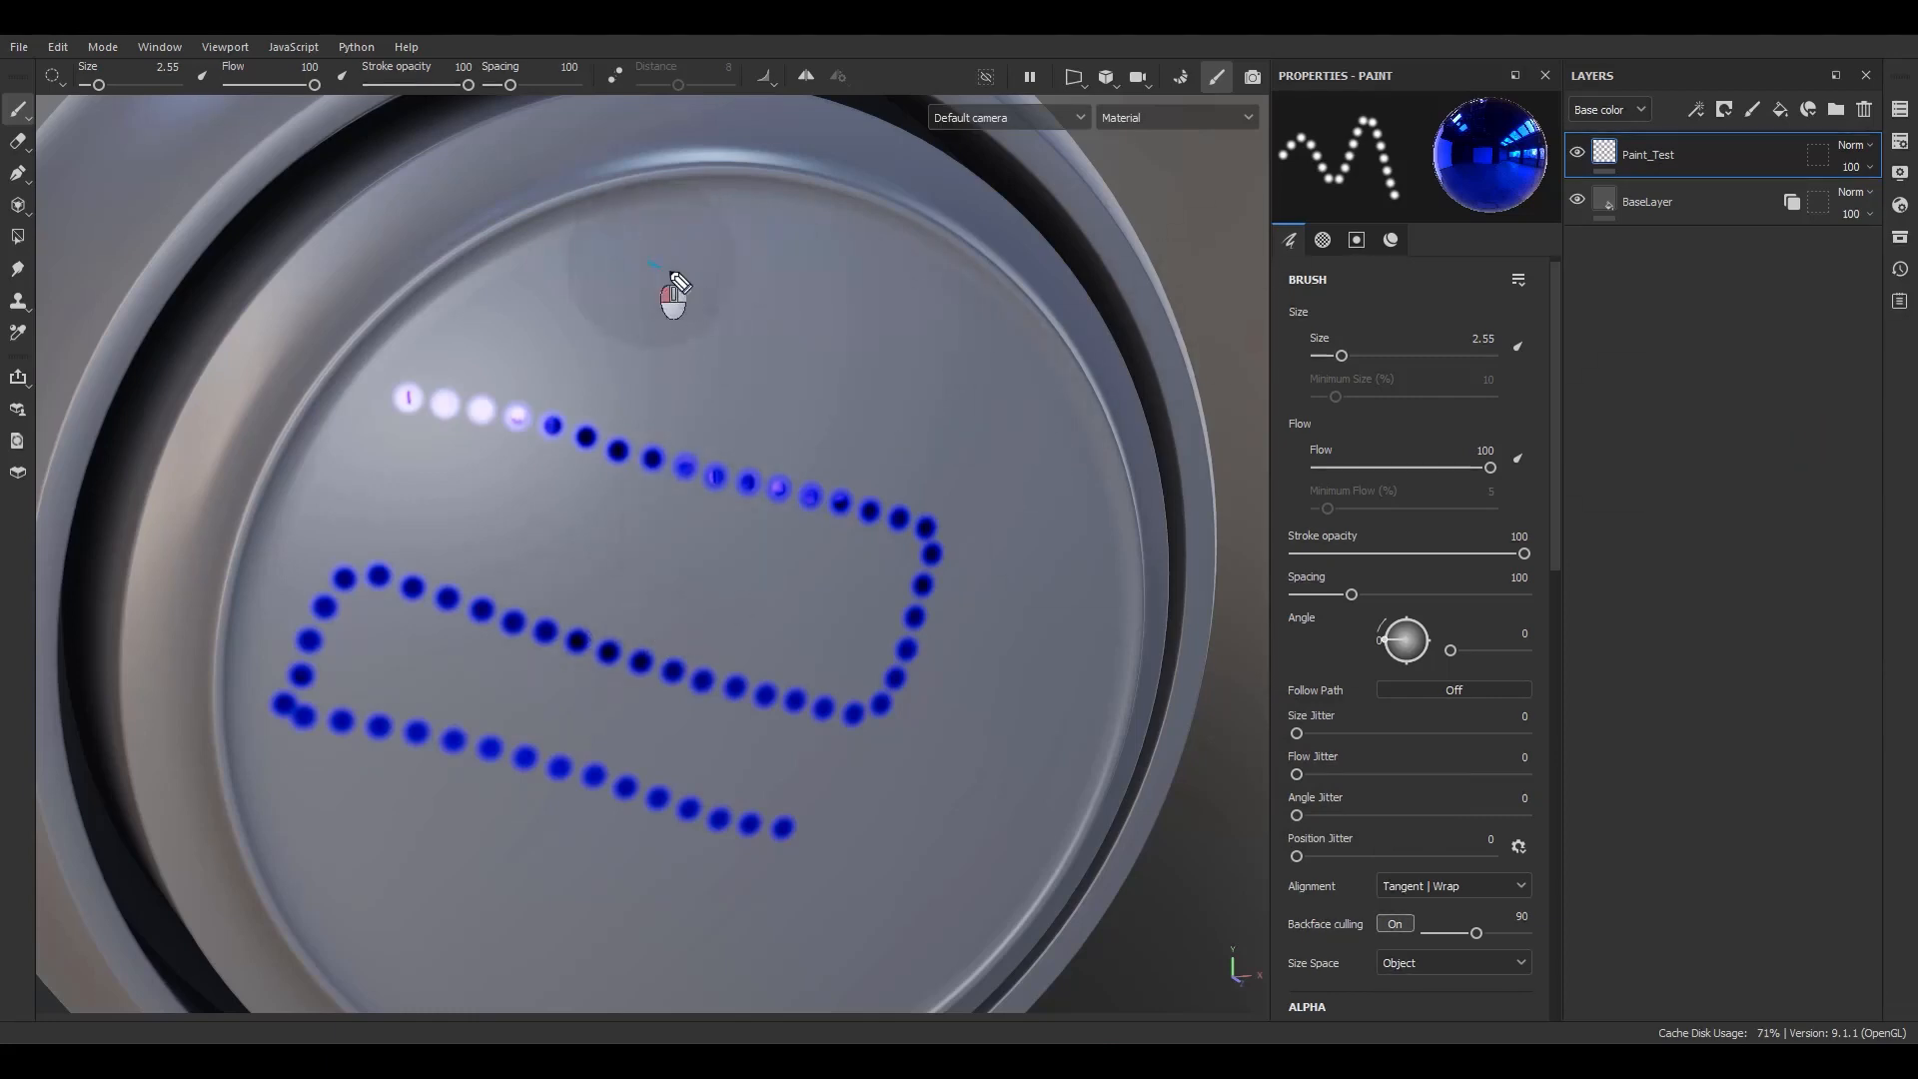
mouse_move(673, 276)
left_mouse_down()
mouse_move(946, 360)
mouse_move(664, 270)
mouse_move(855, 328)
left_mouse_up()
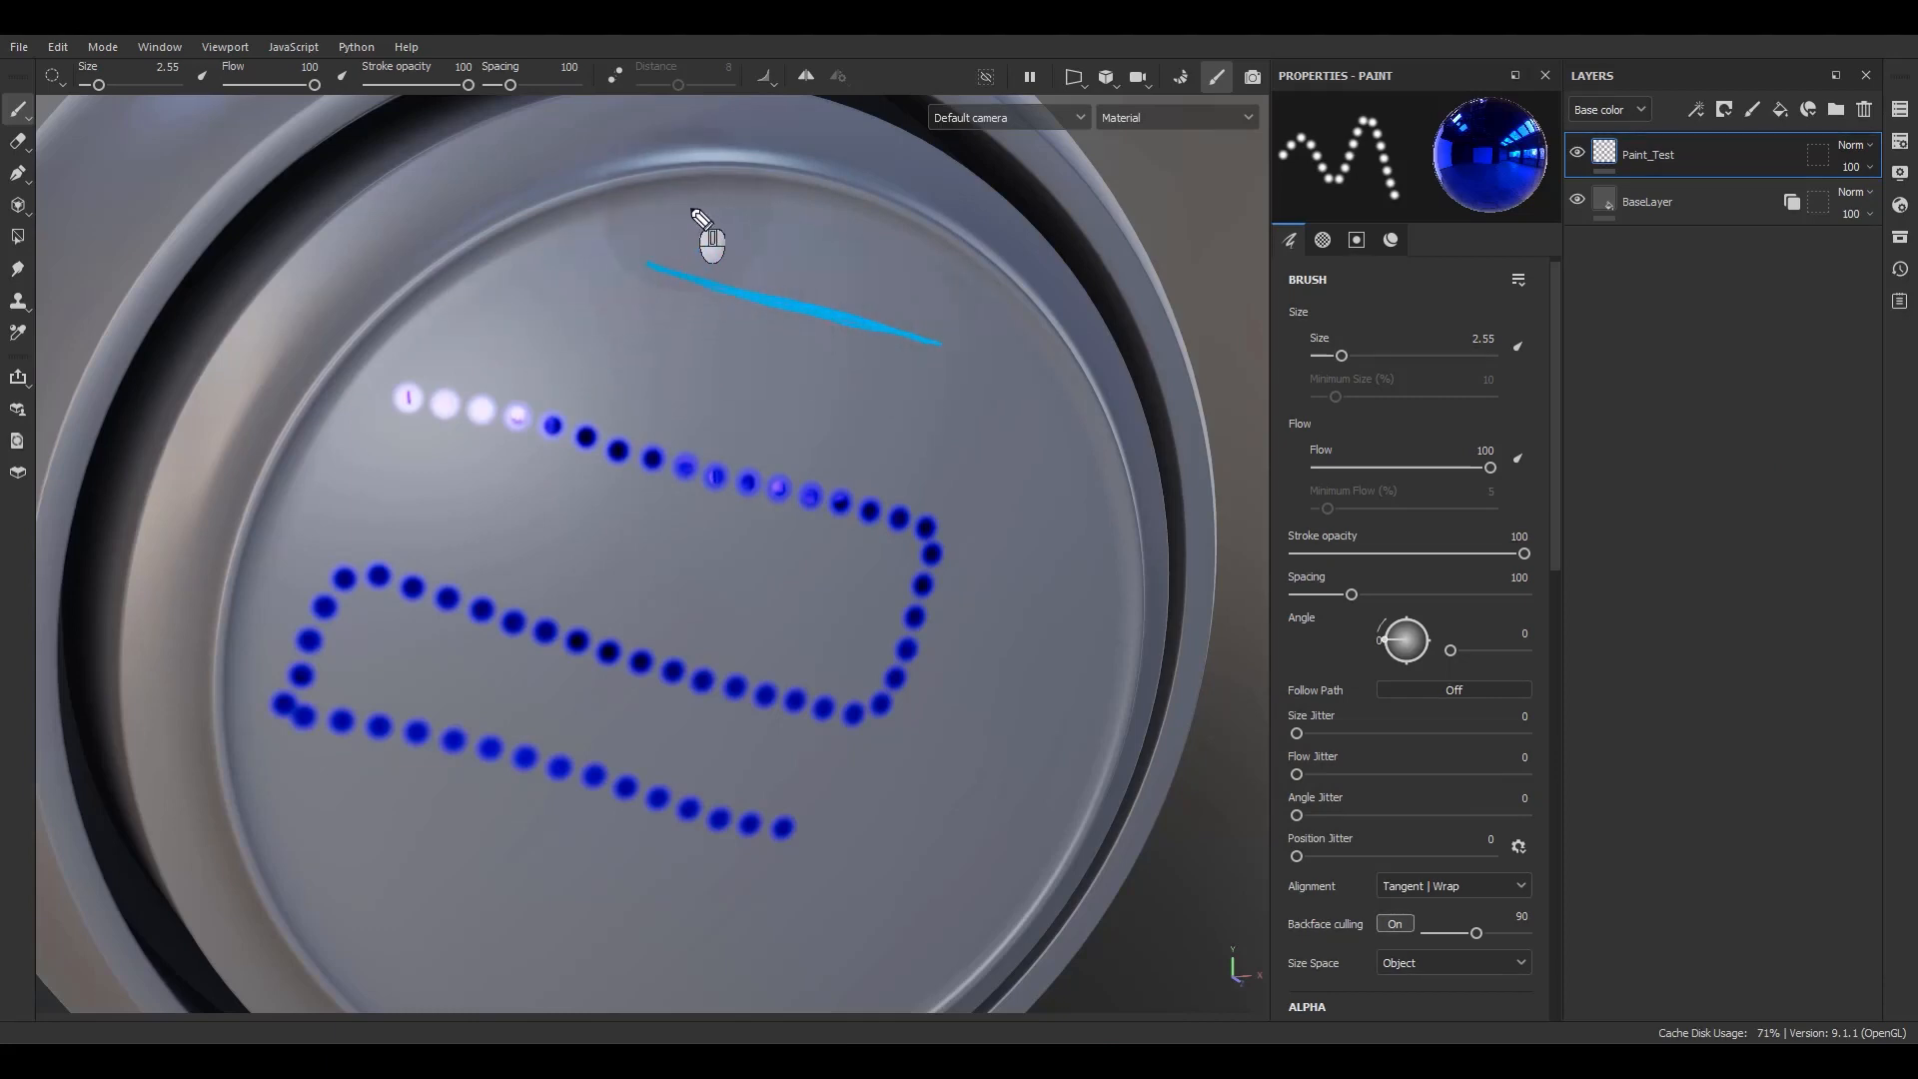
mouse_move(714, 214)
left_mouse_down()
mouse_move(685, 243)
mouse_move(675, 202)
mouse_move(677, 250)
mouse_move(796, 265)
left_mouse_up()
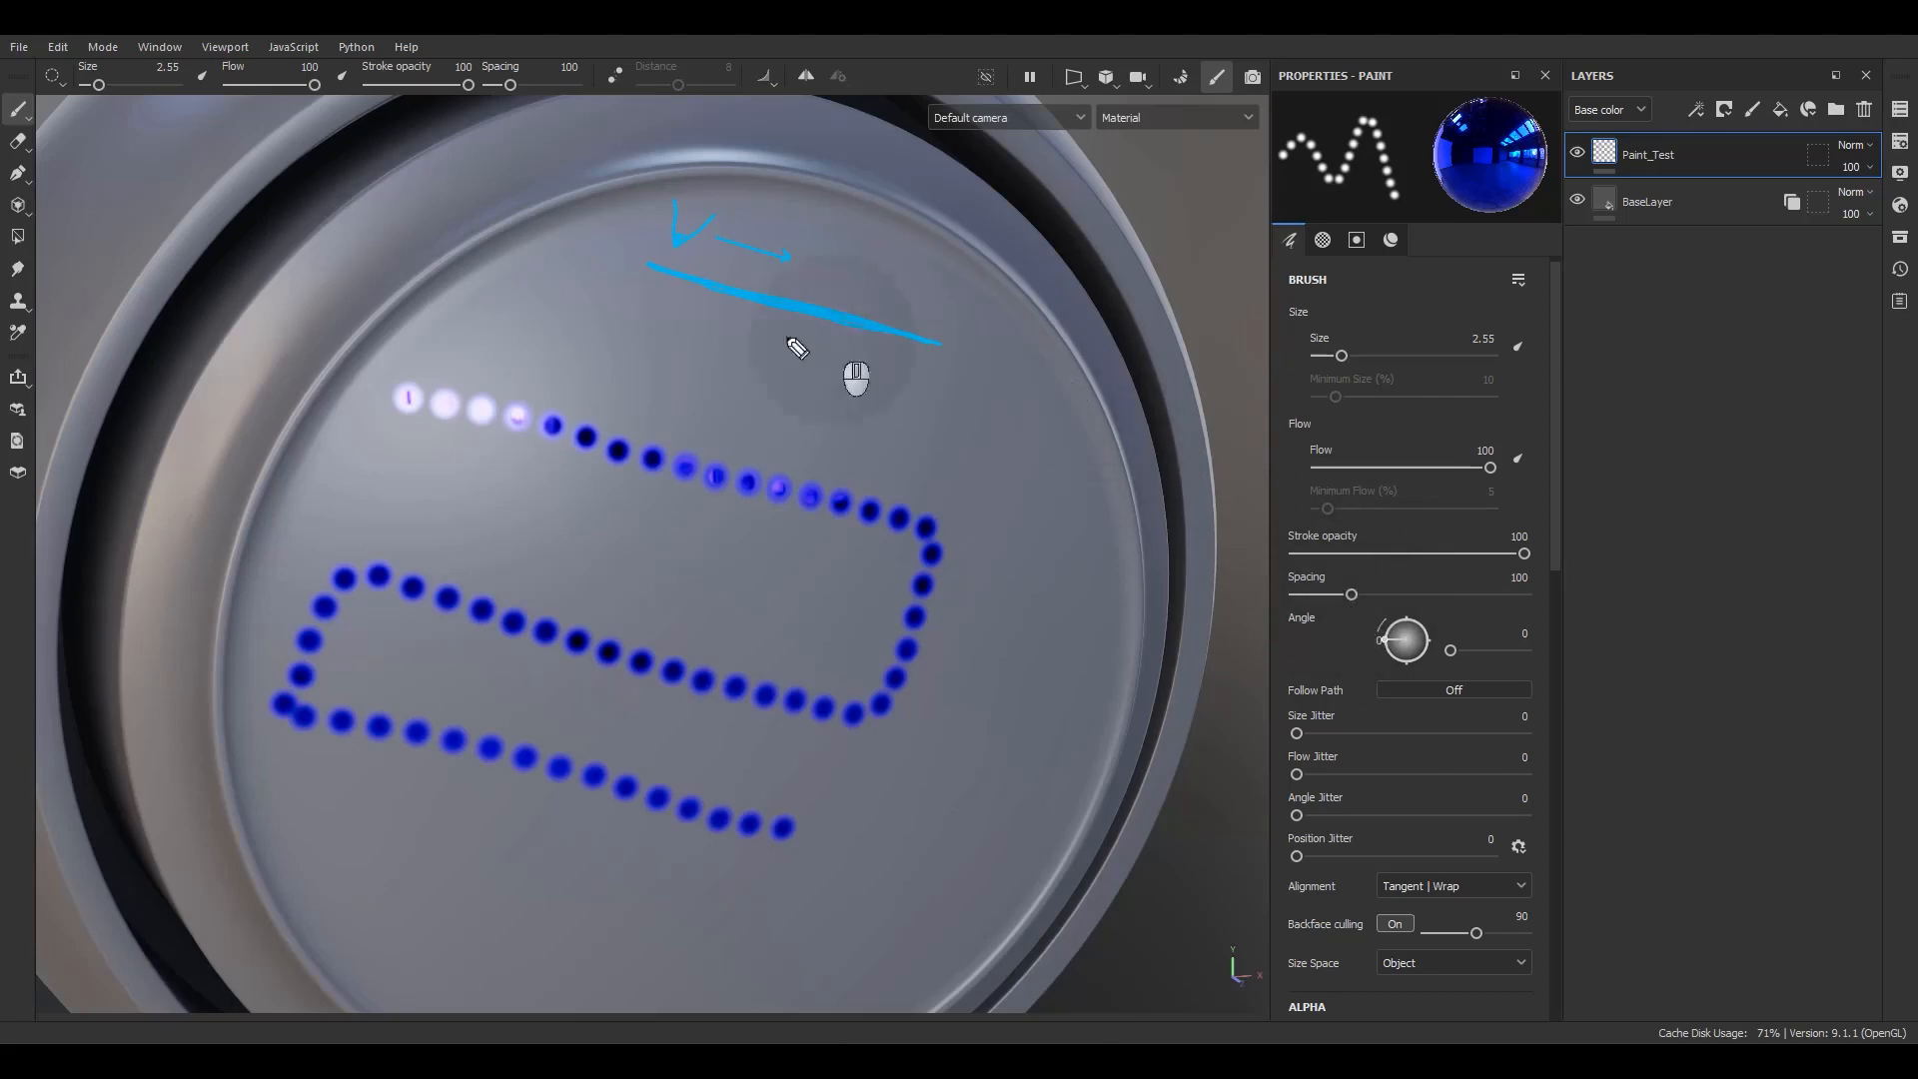
mouse_move(691, 266)
left_mouse_down()
mouse_move(682, 294)
mouse_move(654, 252)
mouse_move(682, 295)
left_mouse_up()
mouse_move(692, 285)
left_mouse_down()
mouse_move(729, 309)
mouse_move(698, 264)
mouse_move(740, 309)
mouse_move(779, 292)
mouse_move(741, 278)
mouse_move(824, 335)
mouse_move(789, 298)
left_mouse_up()
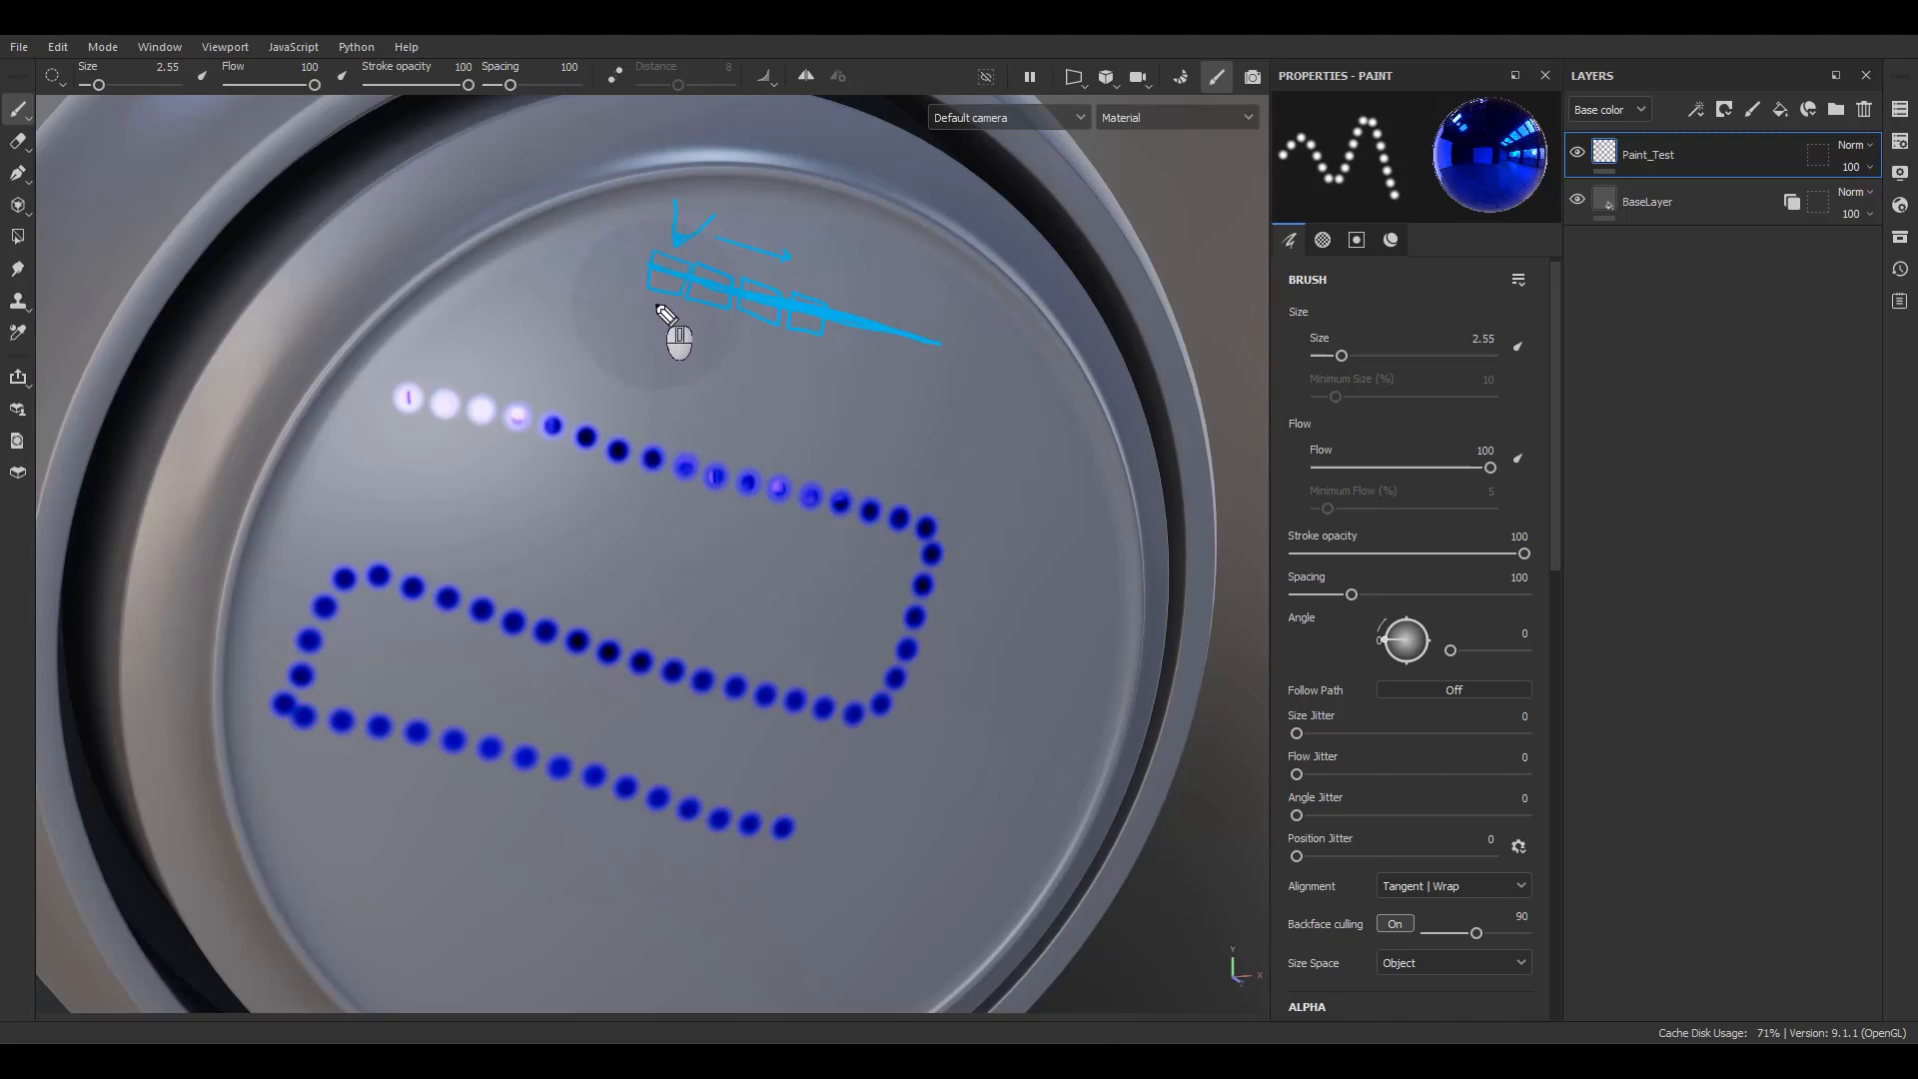
mouse_move(639, 303)
left_mouse_down()
mouse_move(648, 333)
mouse_move(656, 308)
mouse_move(707, 348)
left_mouse_up()
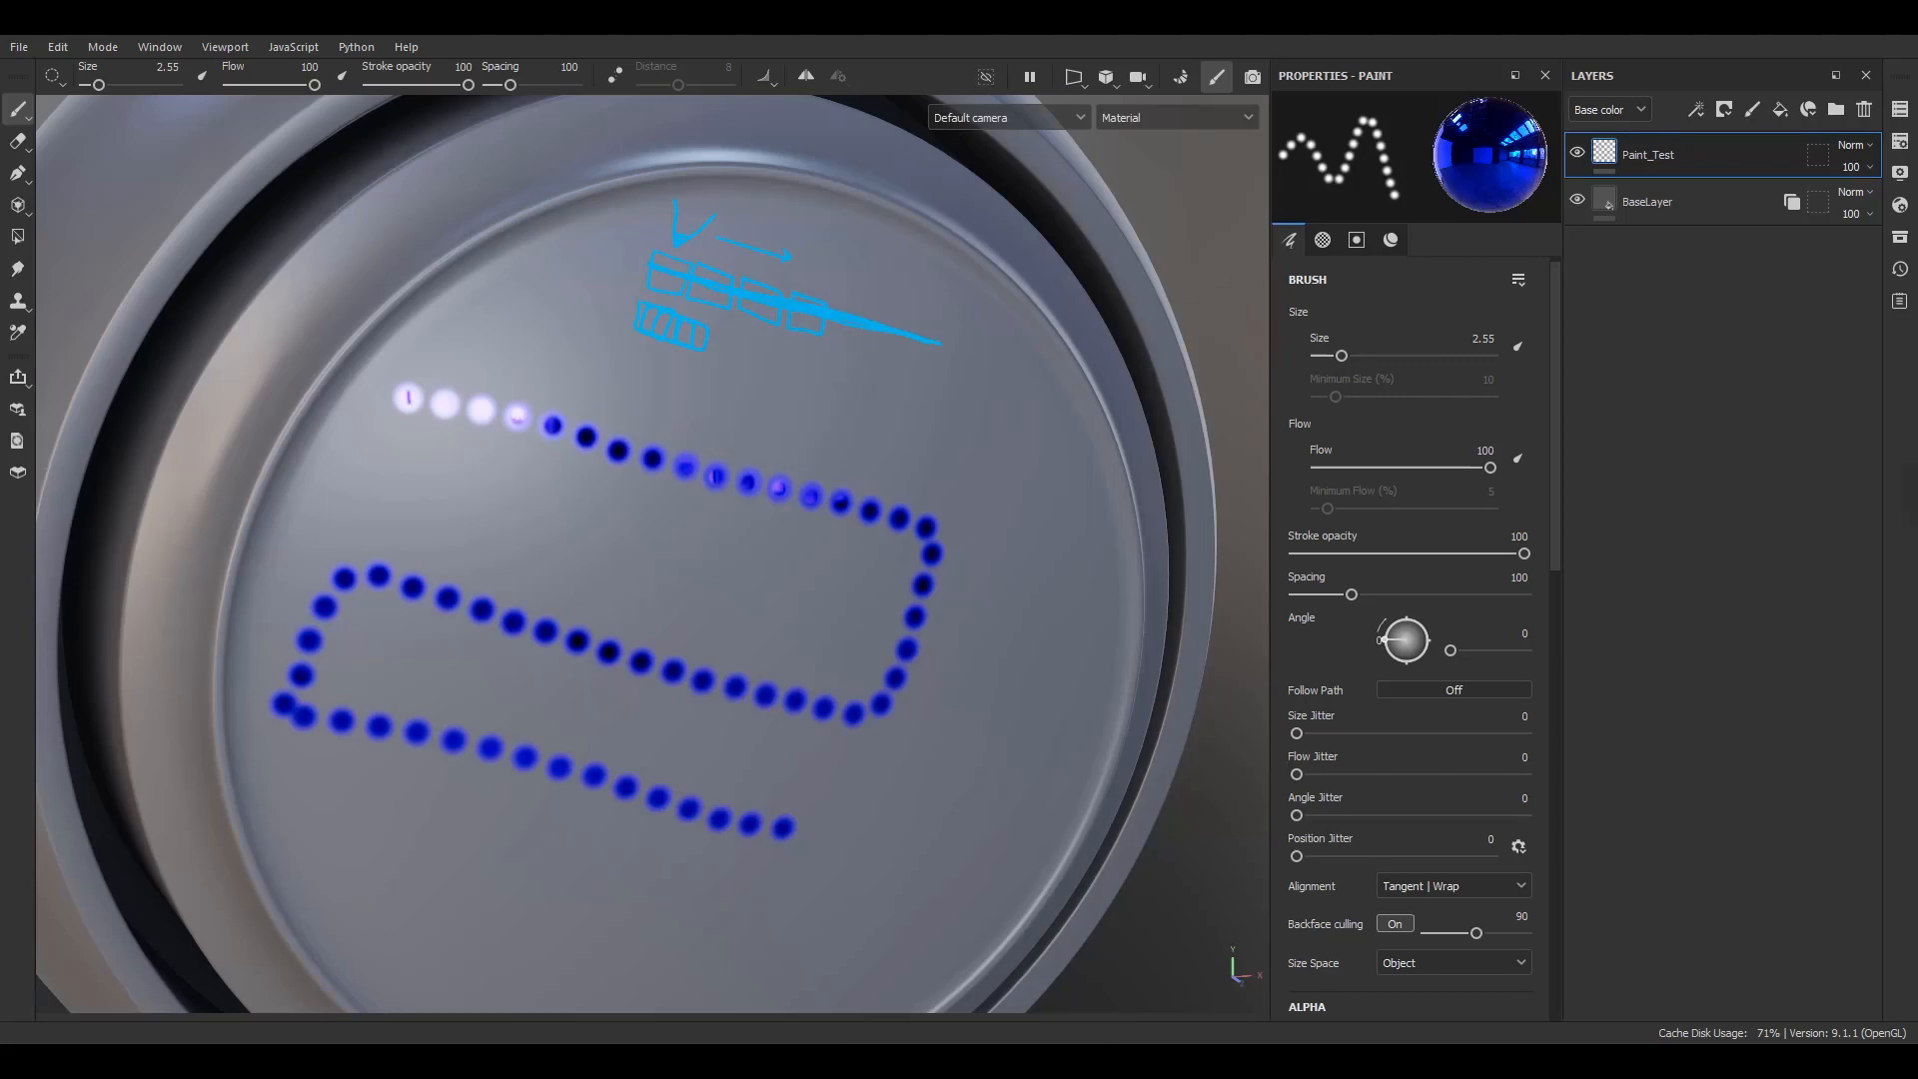
left_click(1916, 350)
left_click(1916, 275)
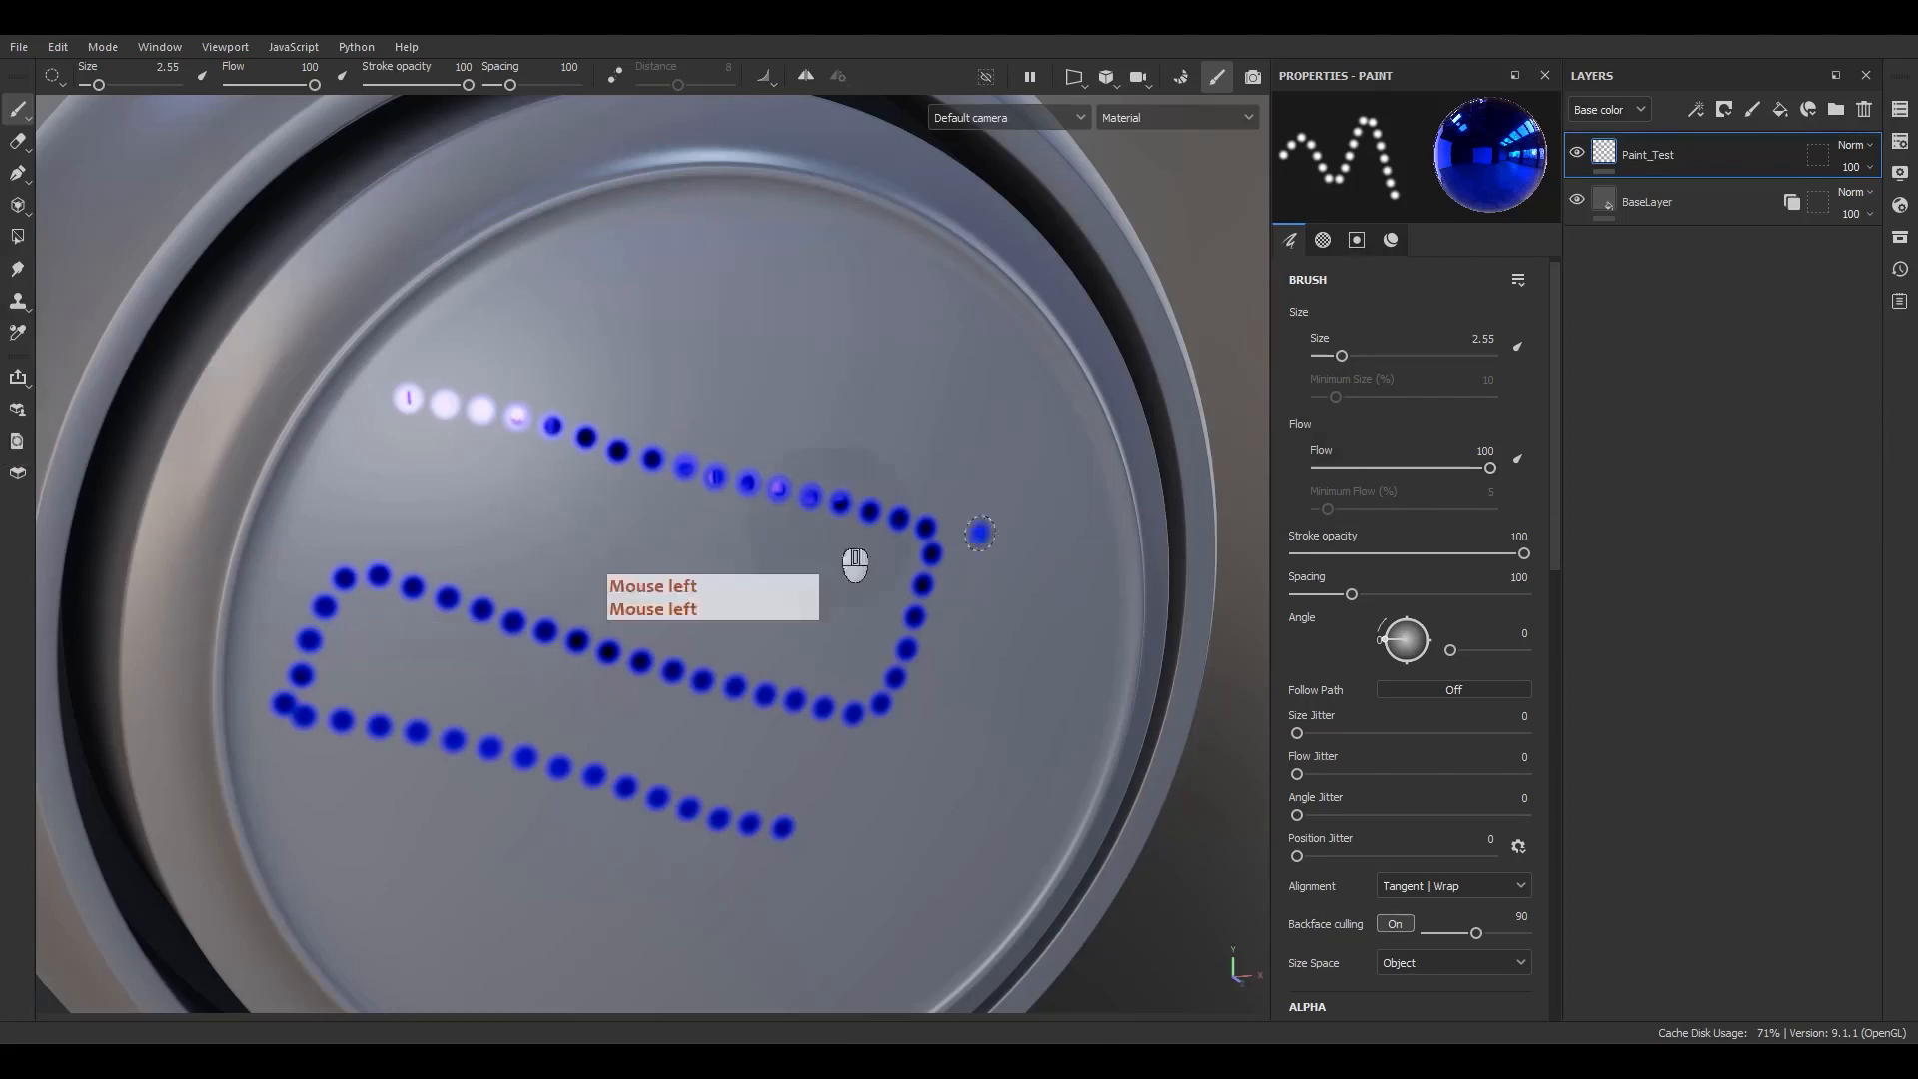
- Test brush spacings of 151 and 15 with square strokes in the brush preview, and restore the spacing to 100
left_click_drag(1351, 594, 1380, 594)
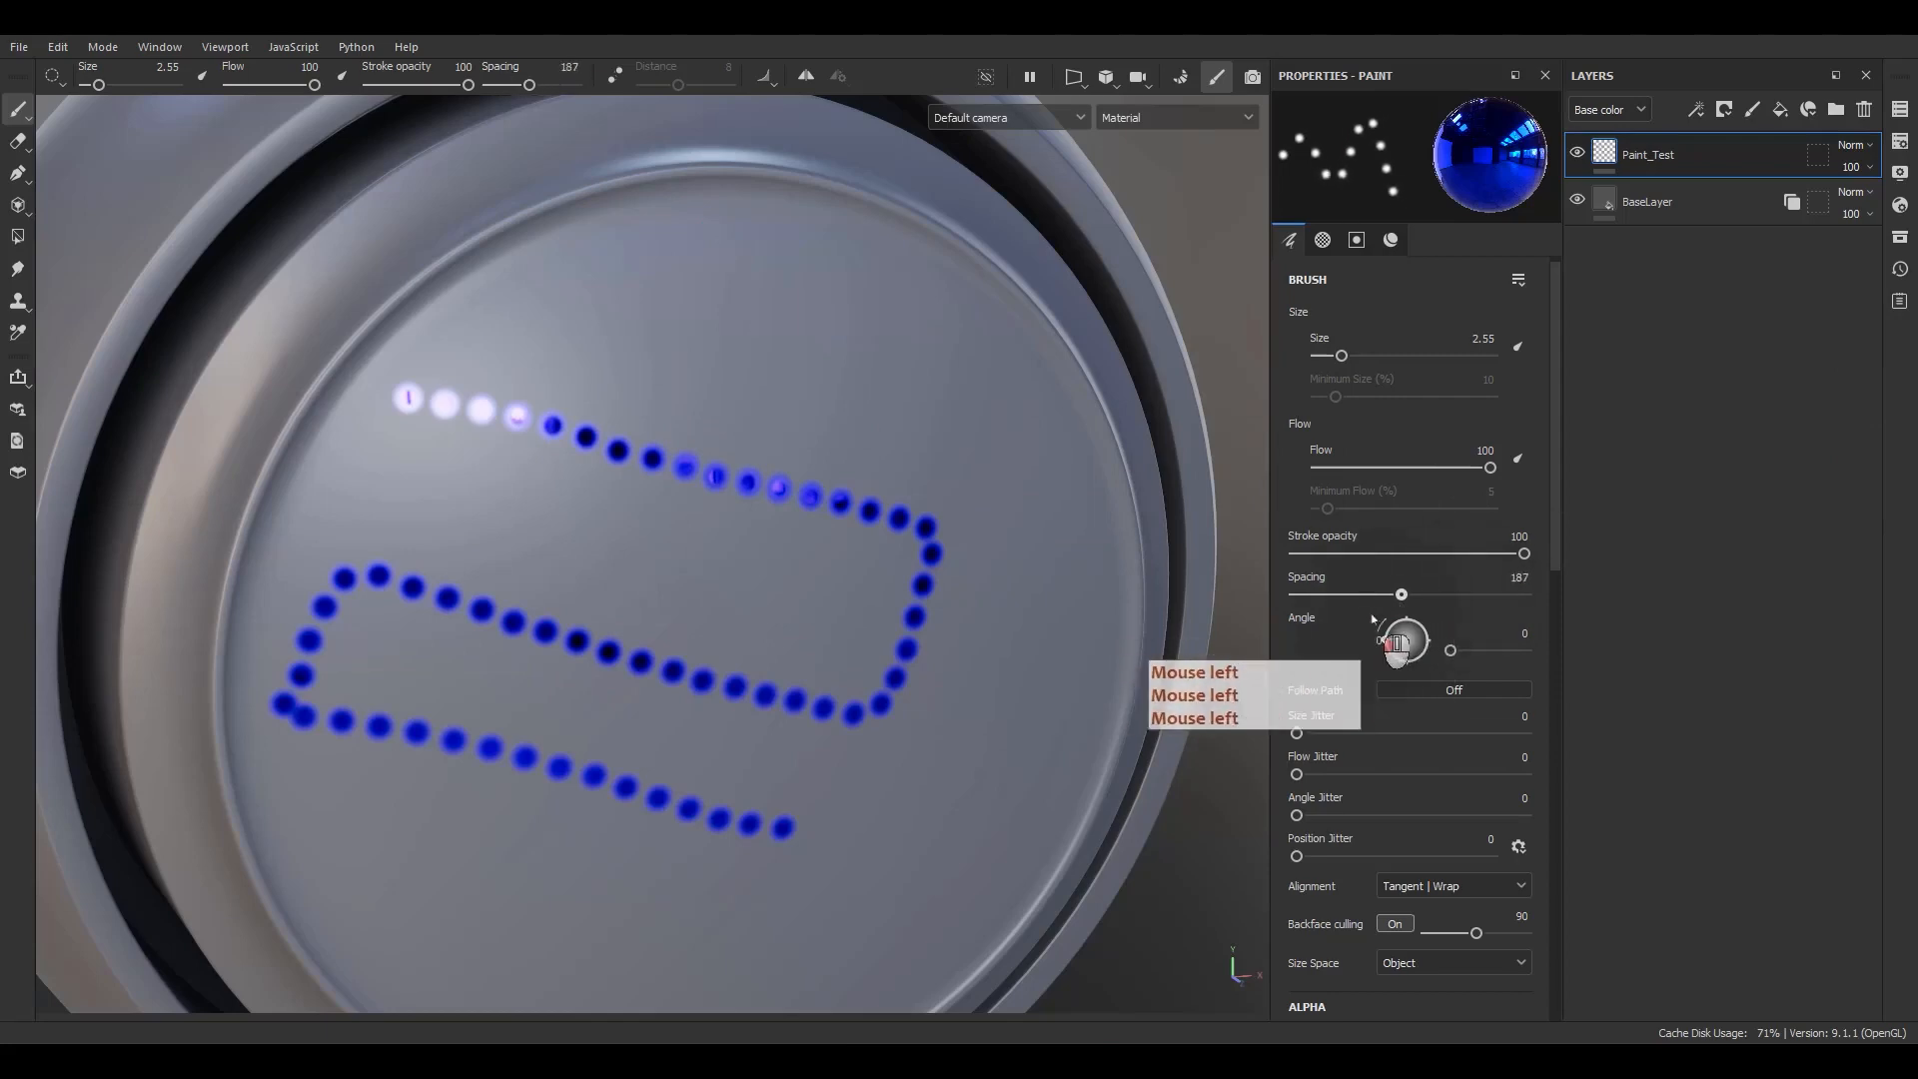
mouse_move(1299, 121)
left_mouse_down()
mouse_move(1378, 170)
mouse_move(1350, 202)
mouse_move(1298, 150)
mouse_move(1350, 169)
left_mouse_up()
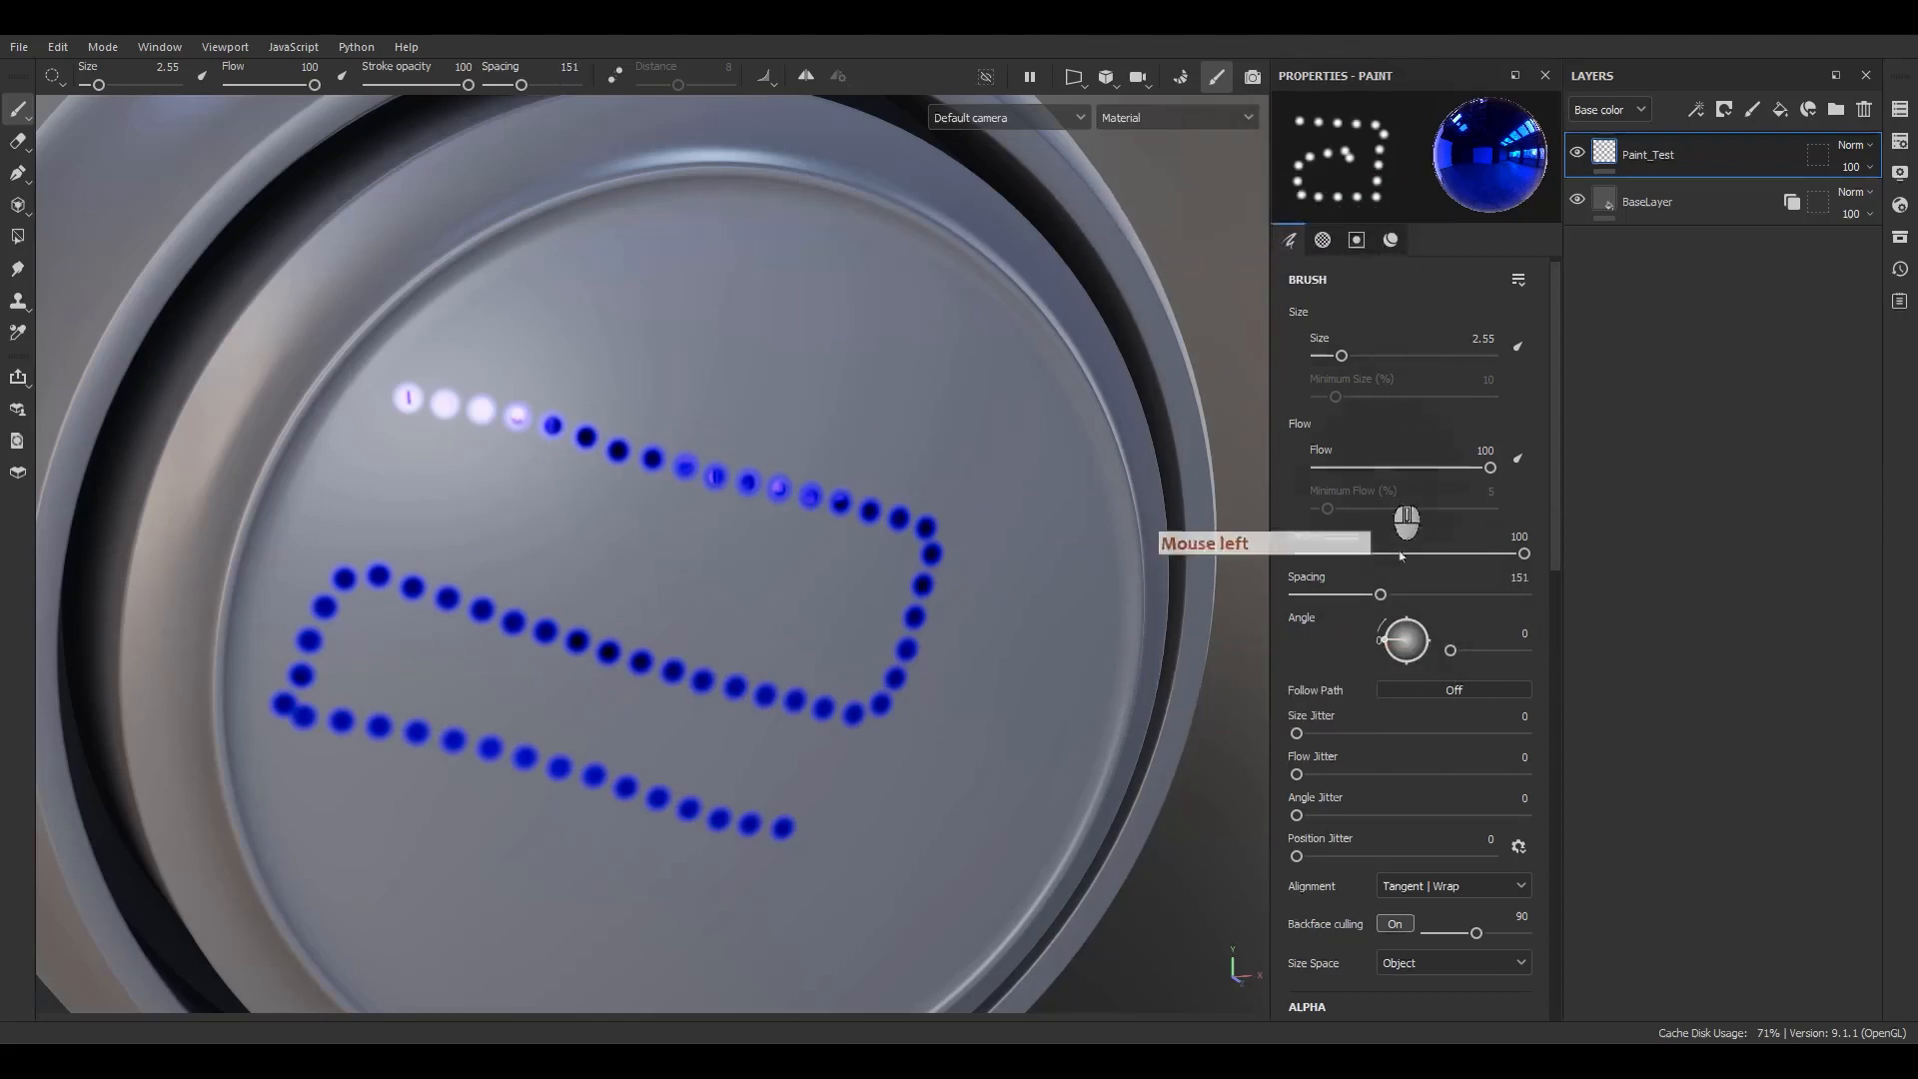
left_click_drag(1353, 596, 1302, 597)
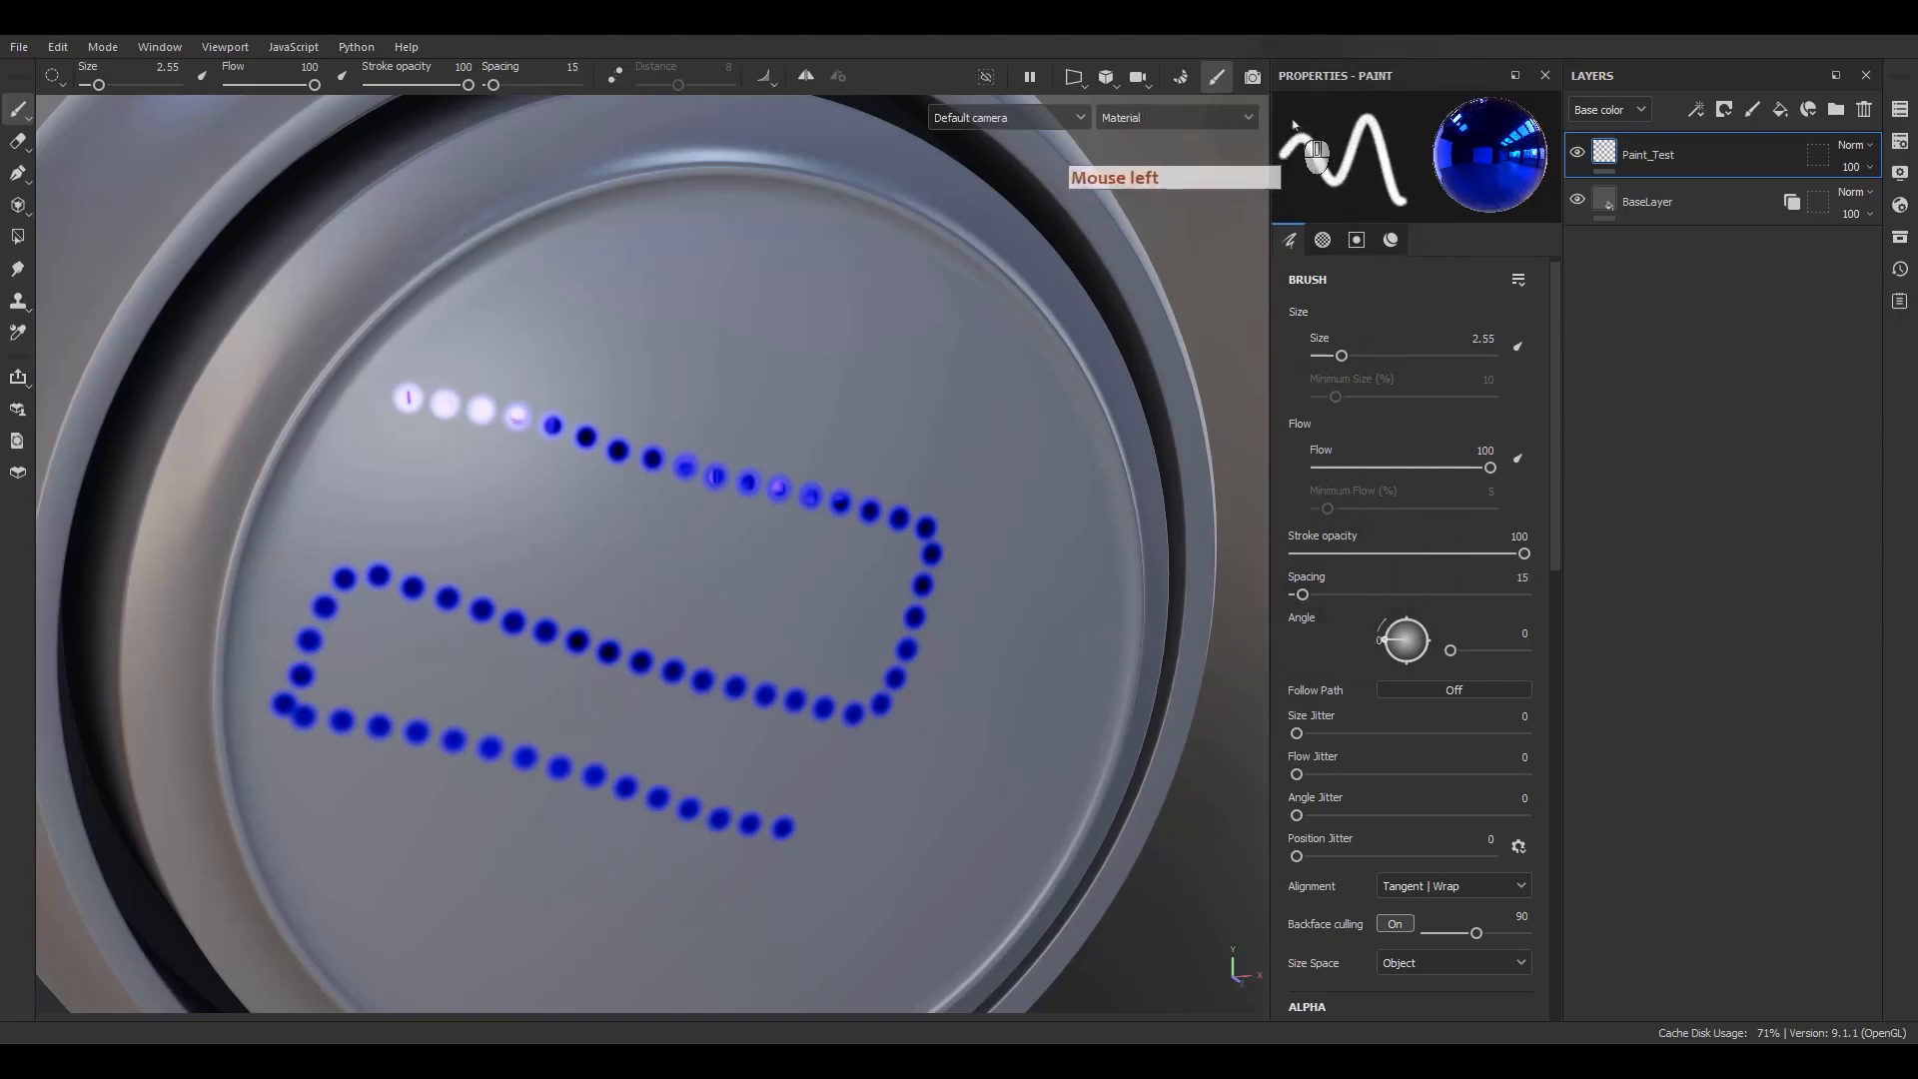
mouse_move(1293, 116)
left_mouse_down()
mouse_move(1386, 154)
mouse_move(1388, 195)
mouse_move(1296, 149)
mouse_move(1299, 118)
left_mouse_up()
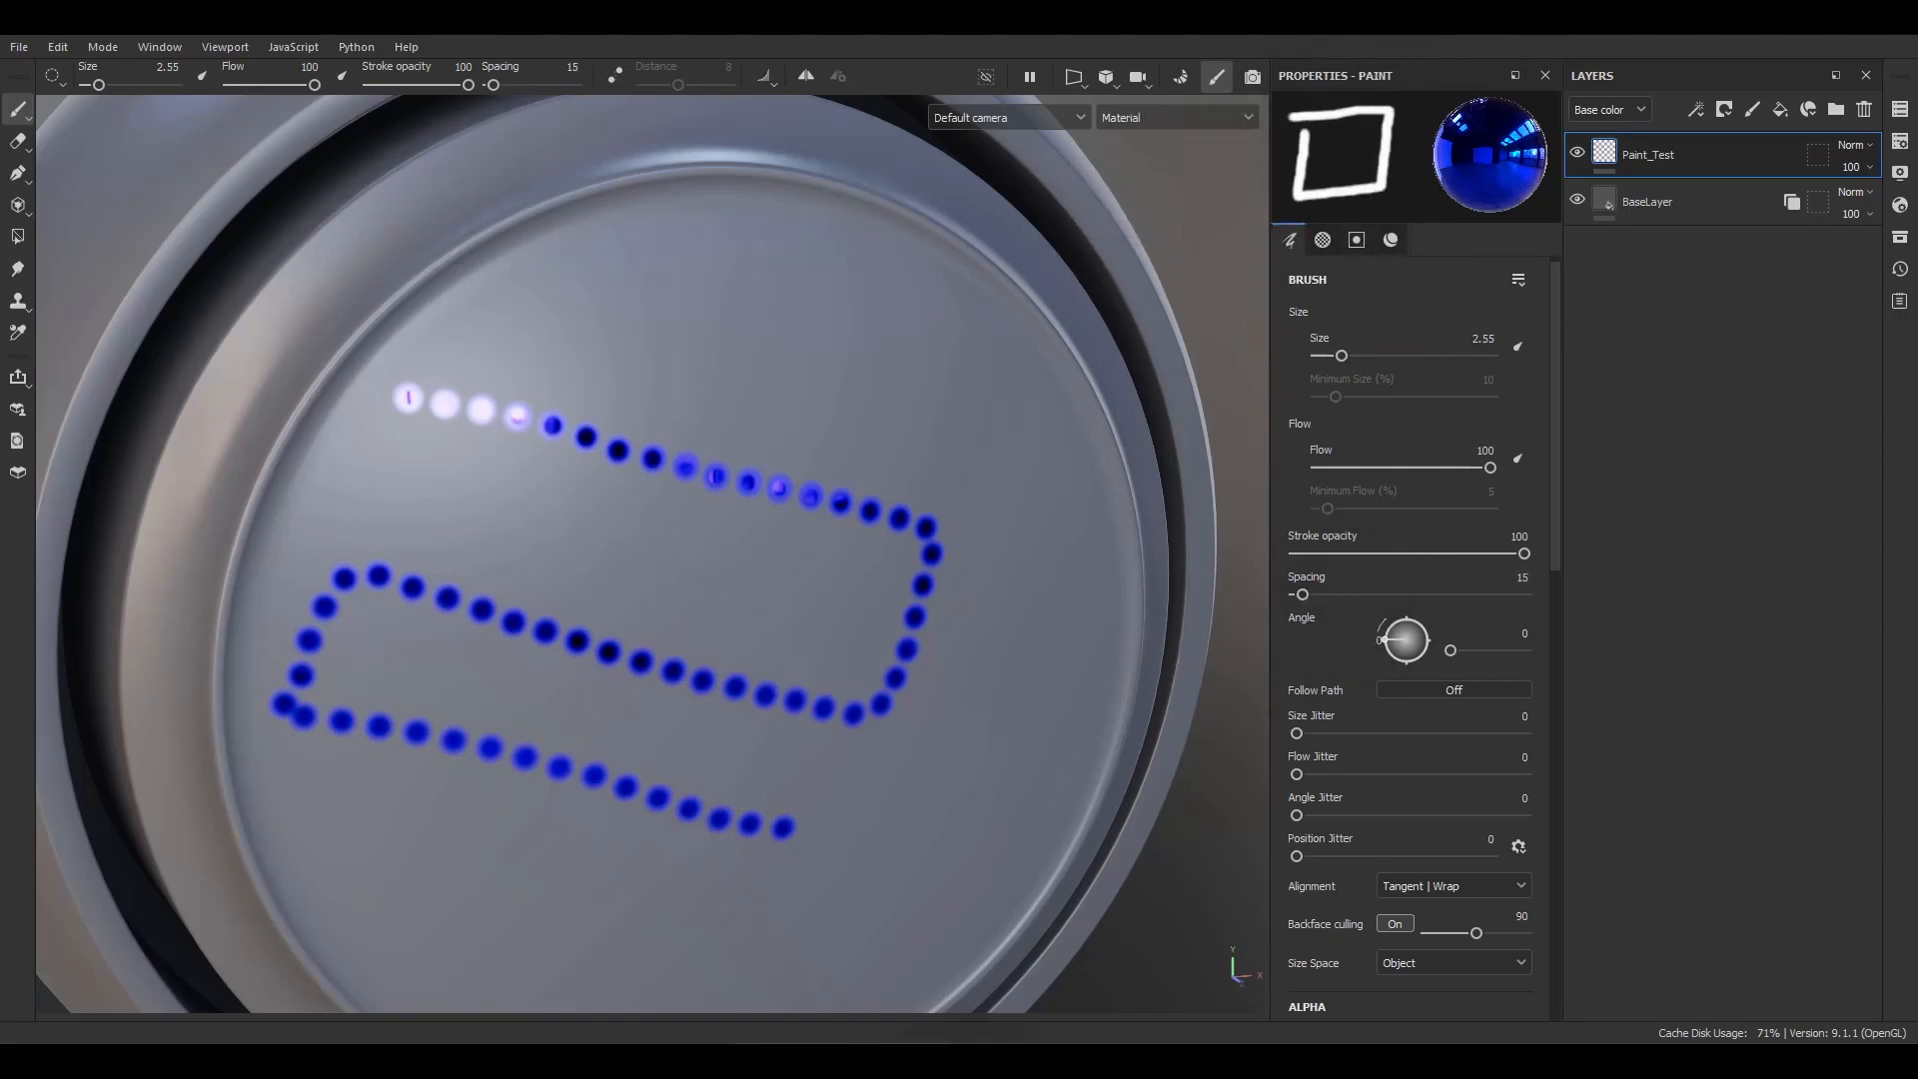
left_click(1220, 861)
left_click(1515, 574)
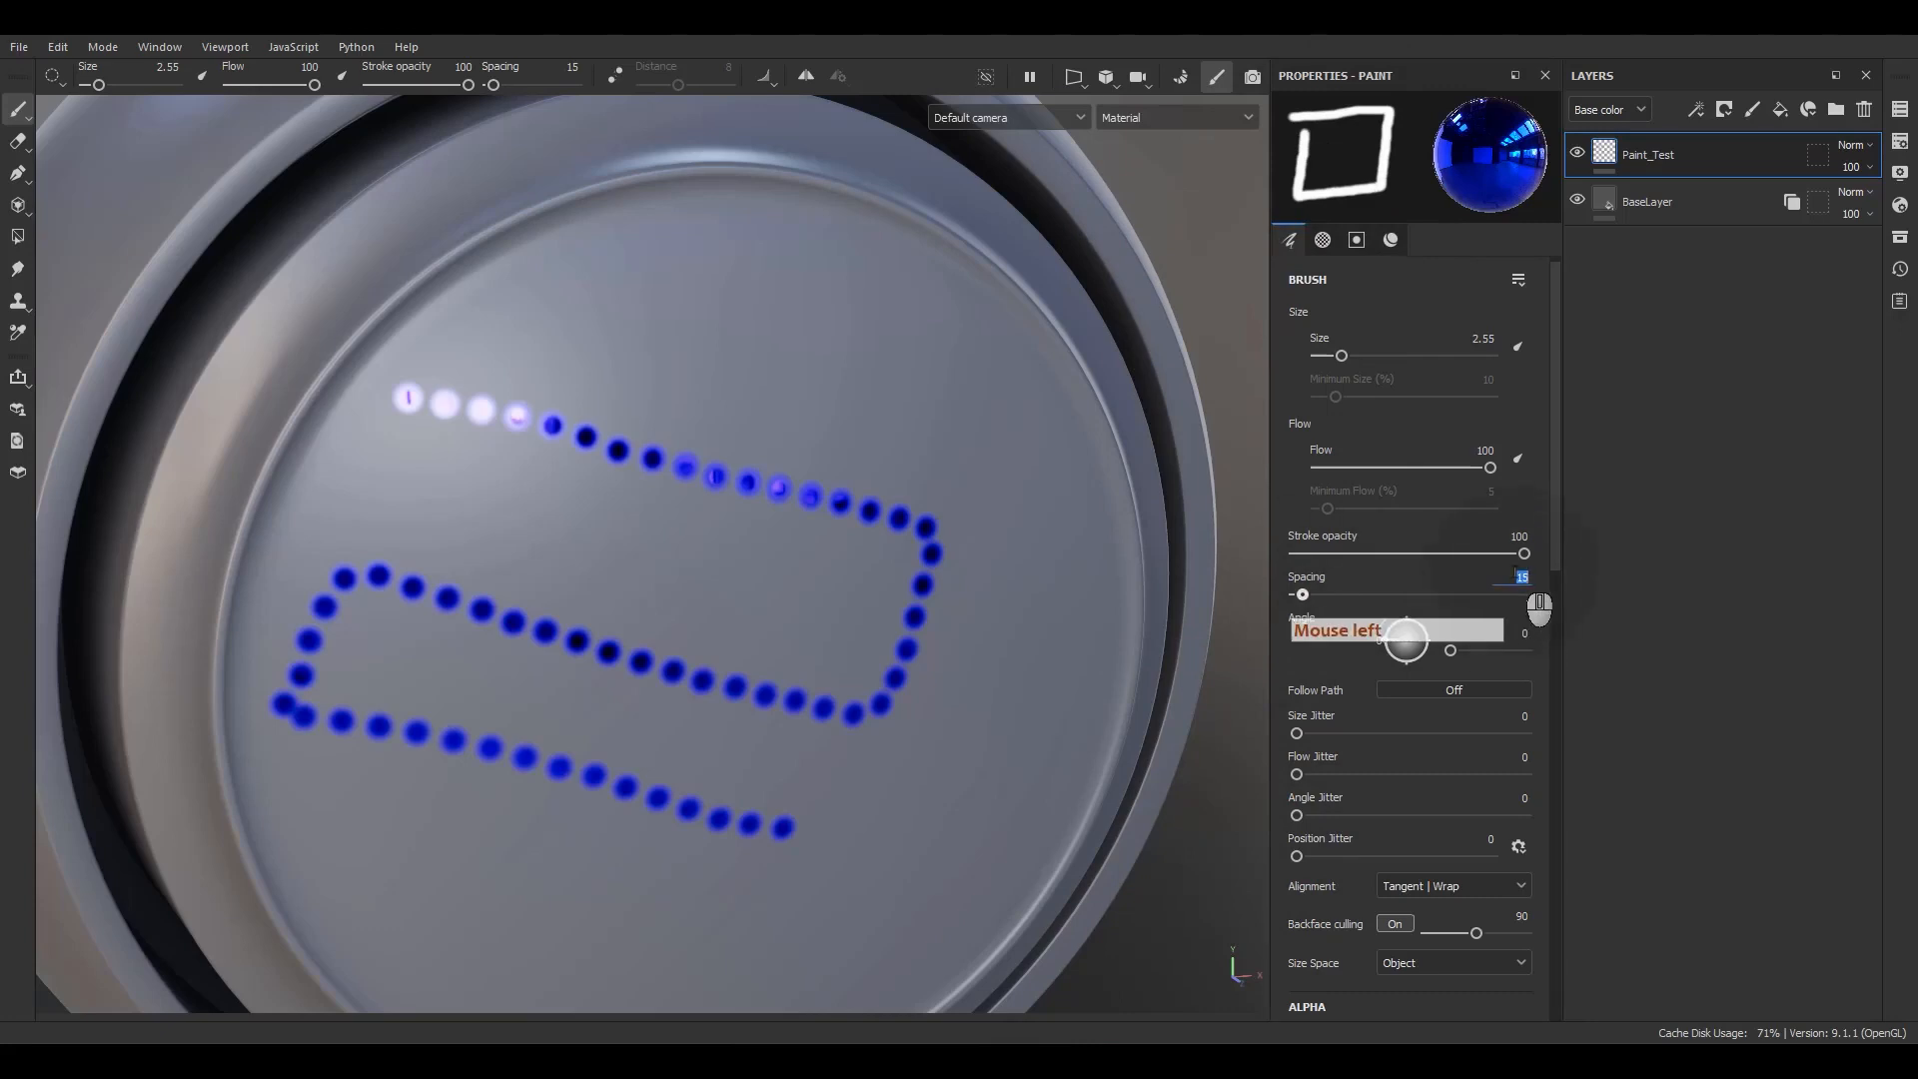
type("100")
key("Return")
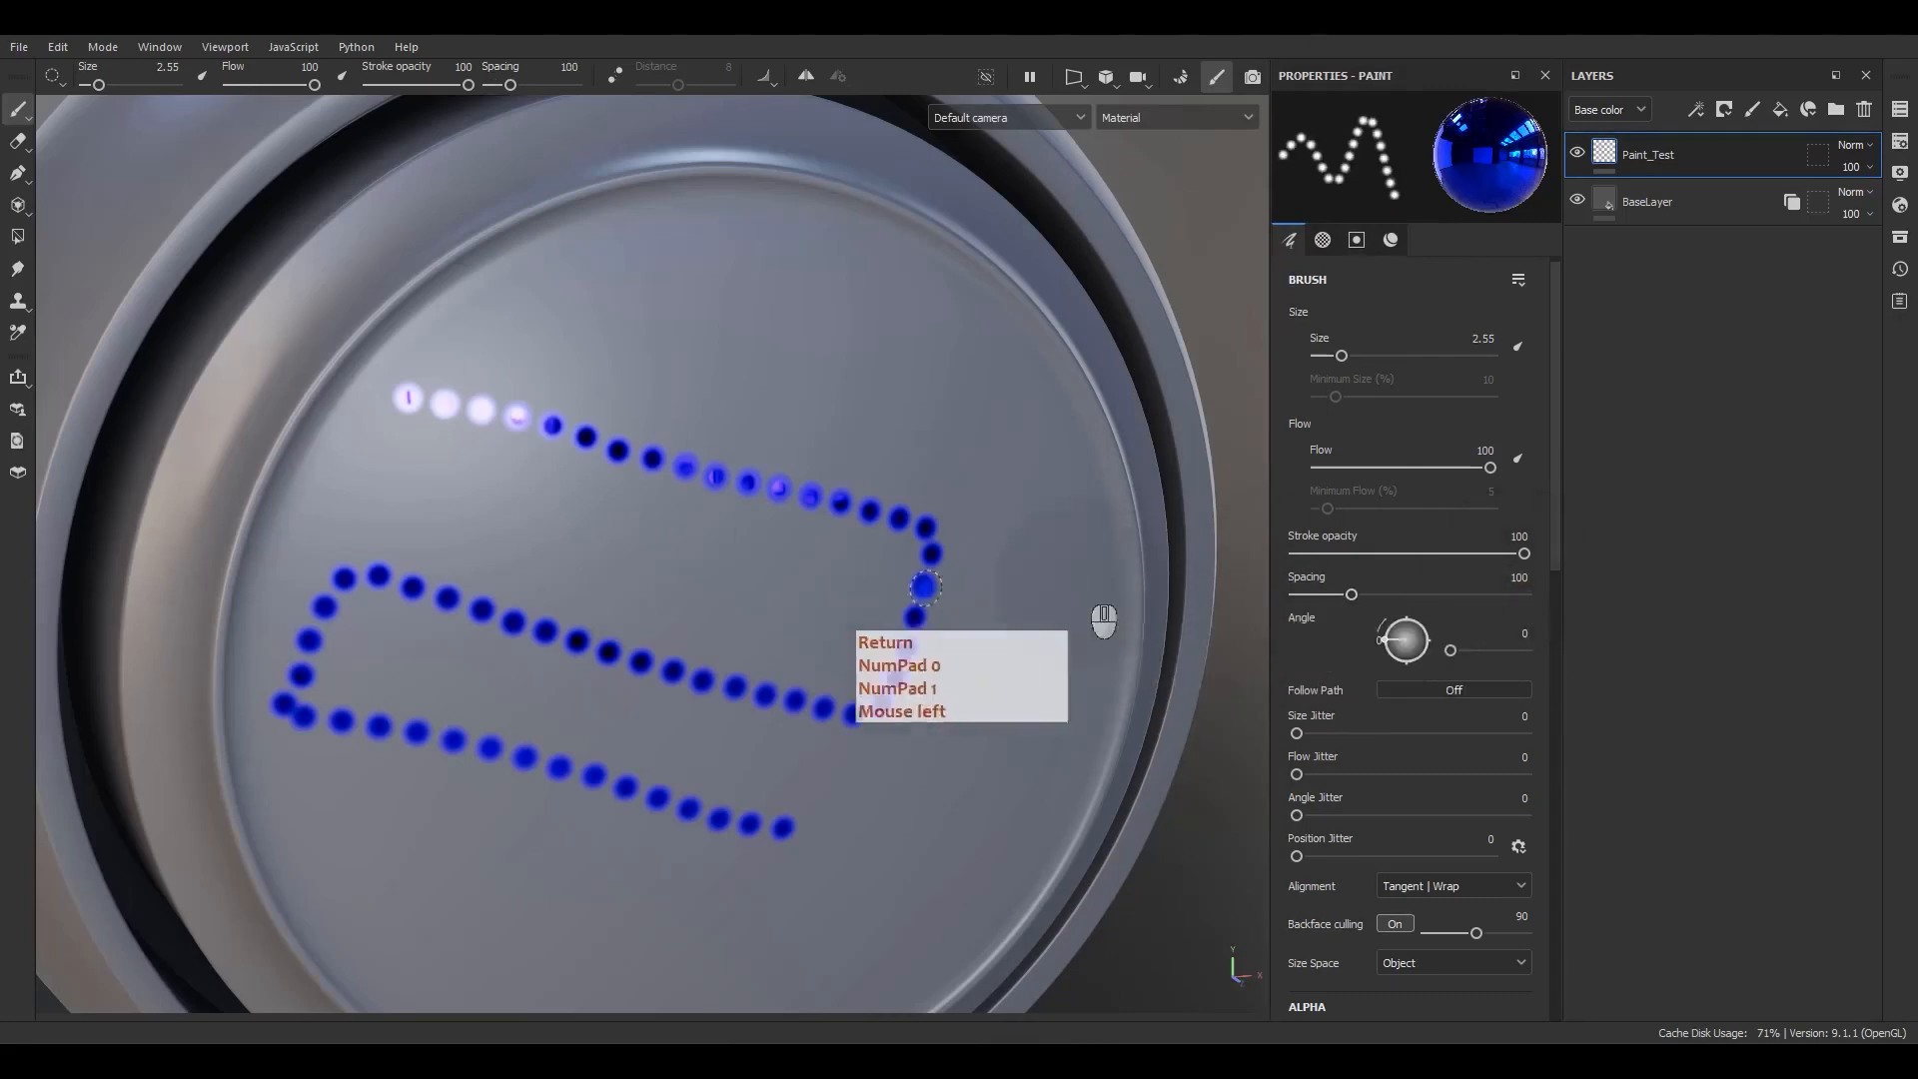
- Erase the winding dotted stroke from the disc and switch back to the paint brush
middle_click_drag(984, 719, 829, 664, "alt")
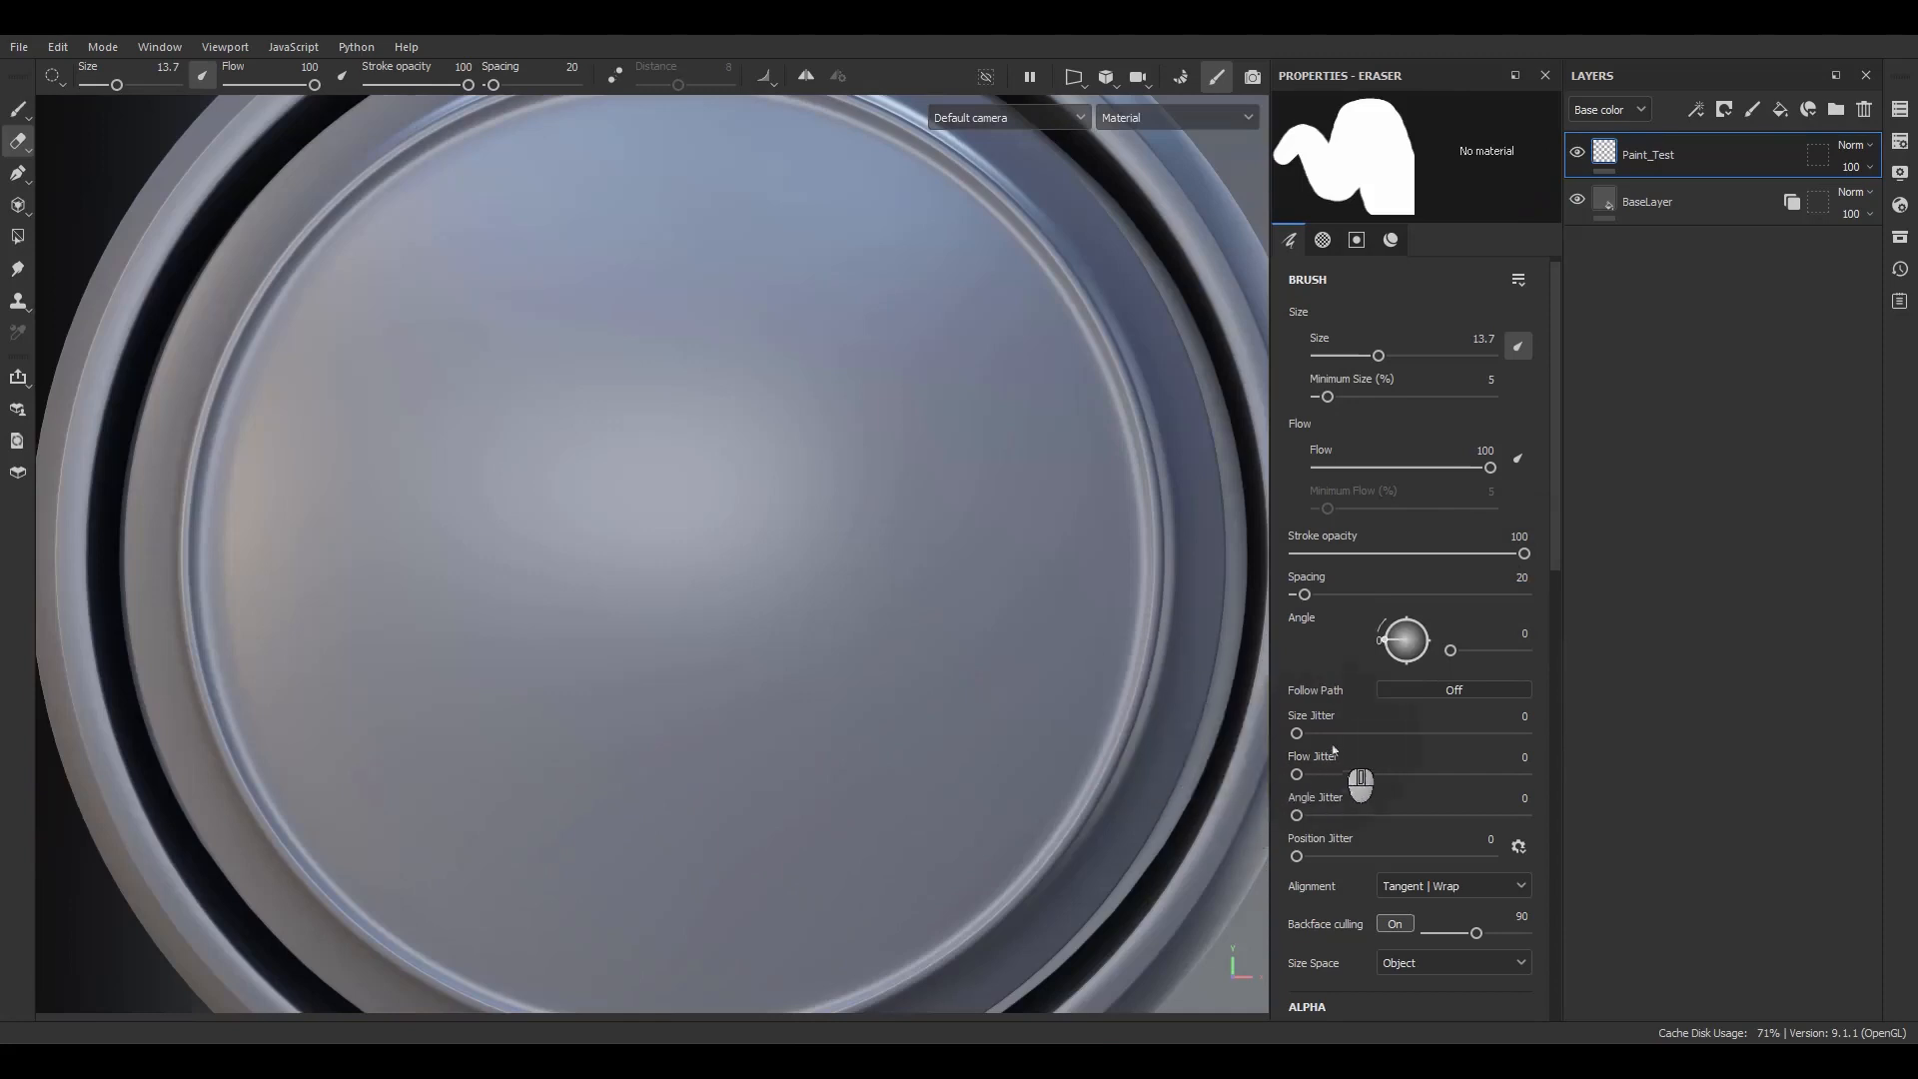
middle_click_drag(659, 609, 770, 519, "alt")
key("p")
middle_click_drag(702, 459, 713, 463, "alt")
left_click_drag(713, 462, 612, 410, "alt")
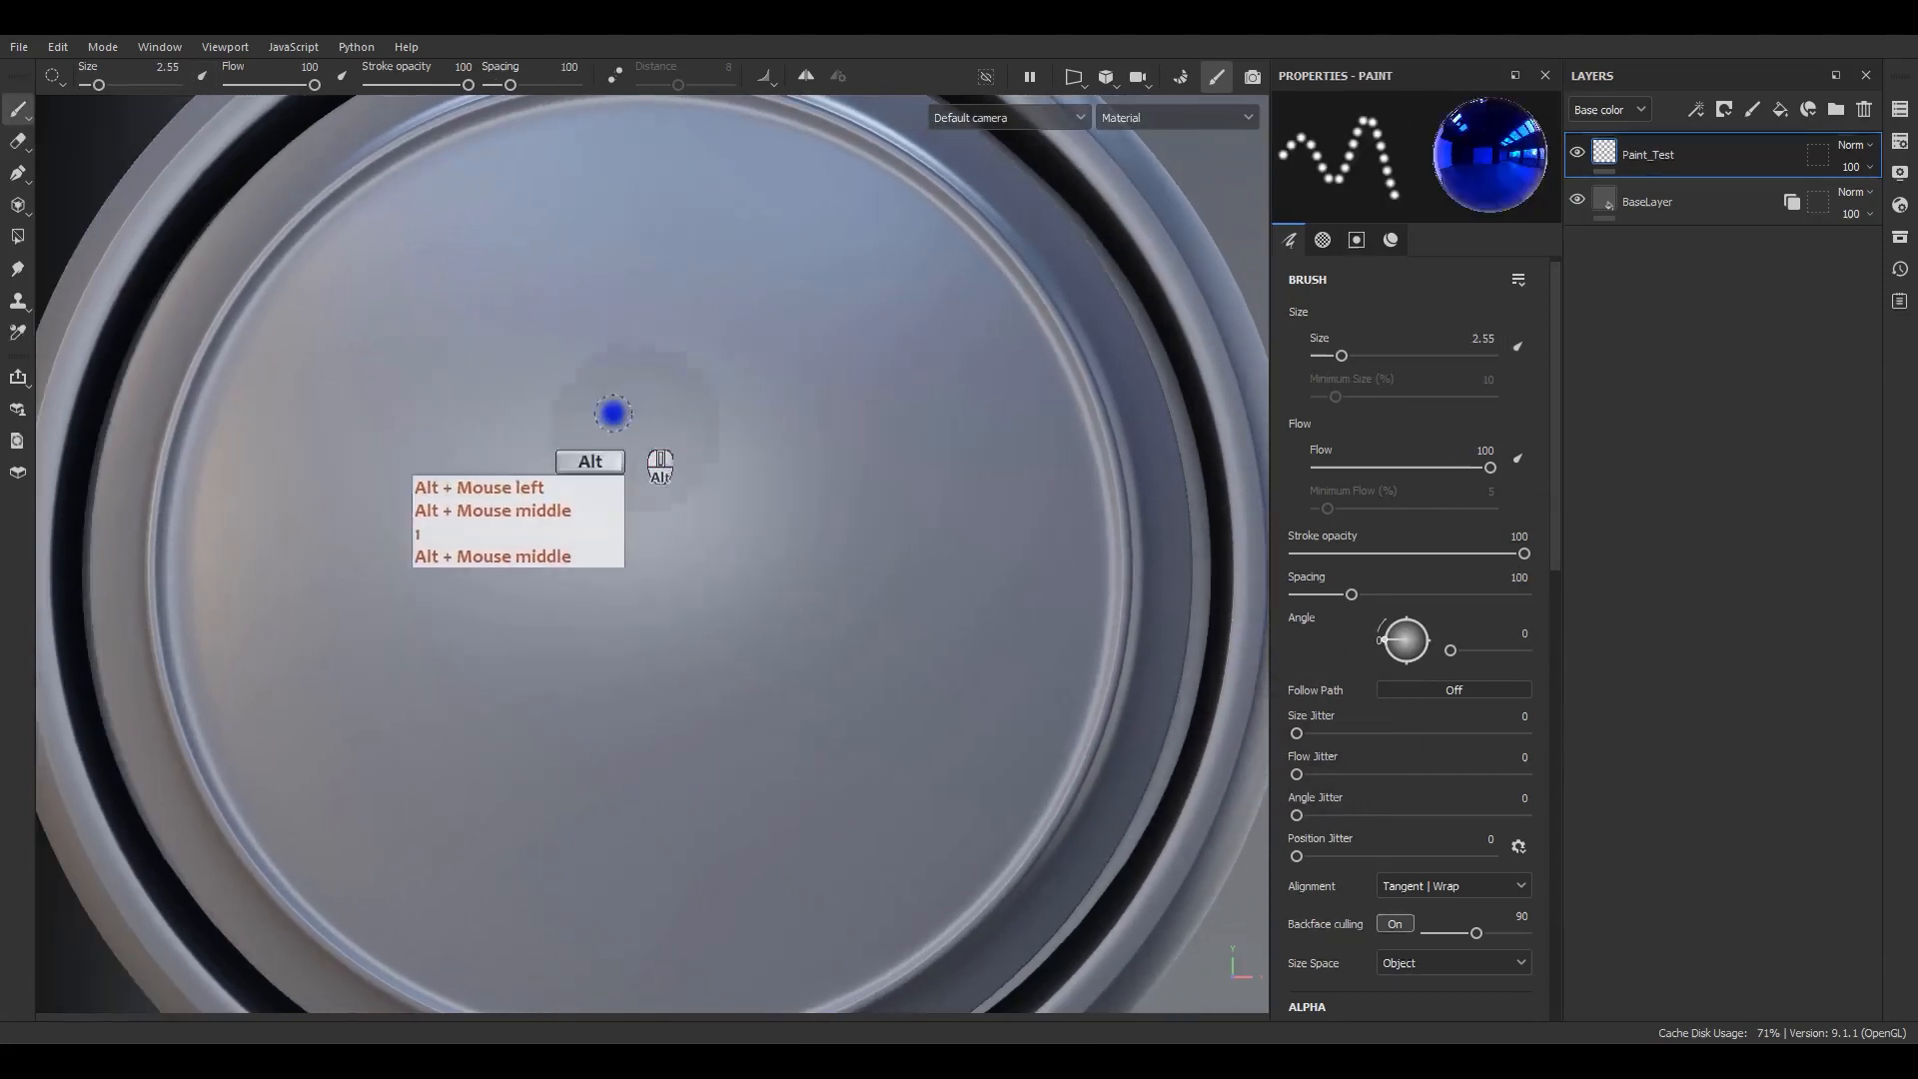
- Paint an evenly dotted stroke across the upper disc and, with size jitter set to 100, a second stroke below it
mouse_move(441, 205)
left_mouse_down()
mouse_move(663, 266)
mouse_move(1015, 436)
left_mouse_up()
left_click(278, 902)
mouse_move(729, 774)
left_mouse_down("alt")
mouse_move(753, 762)
mouse_move(856, 805)
mouse_move(770, 843)
mouse_move(649, 816)
mouse_move(814, 739)
mouse_move(806, 700)
mouse_move(643, 740)
mouse_move(809, 779)
left_mouse_up("alt")
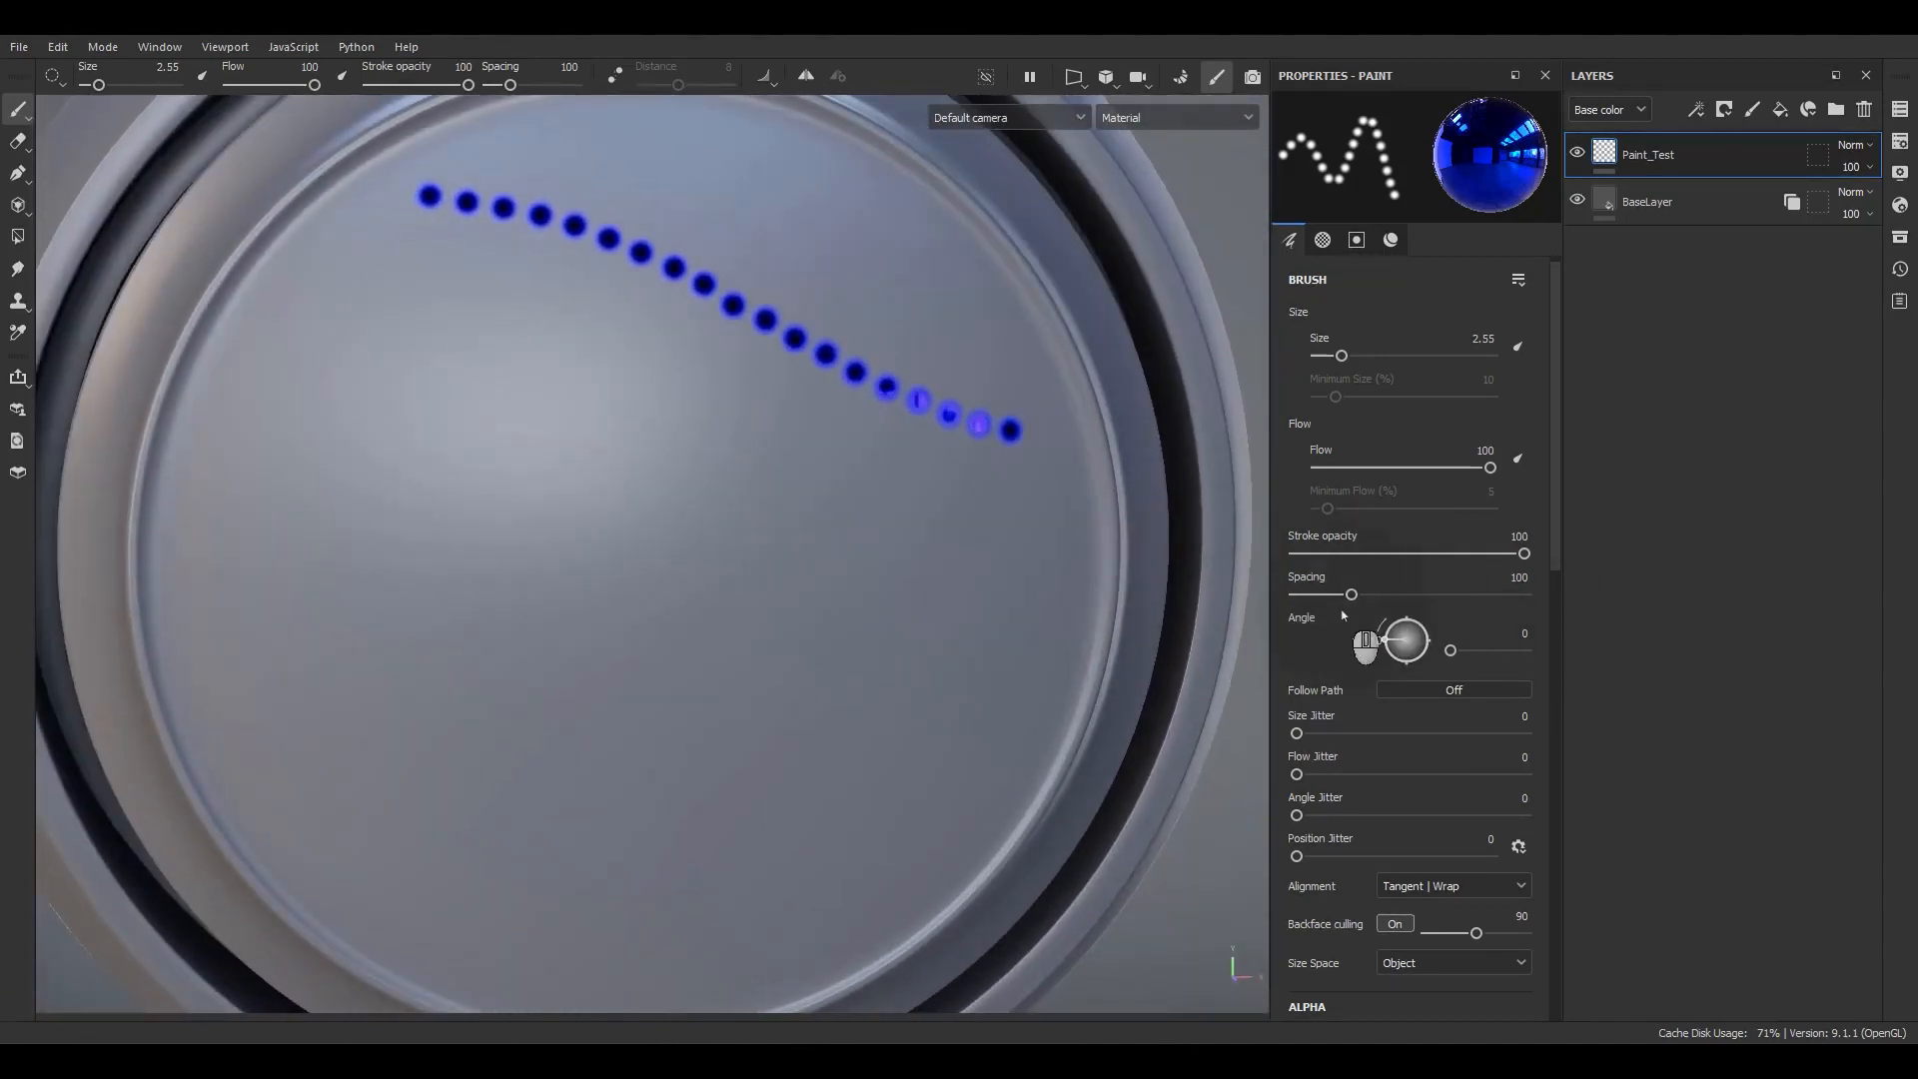
left_click_drag(1295, 735, 1543, 754)
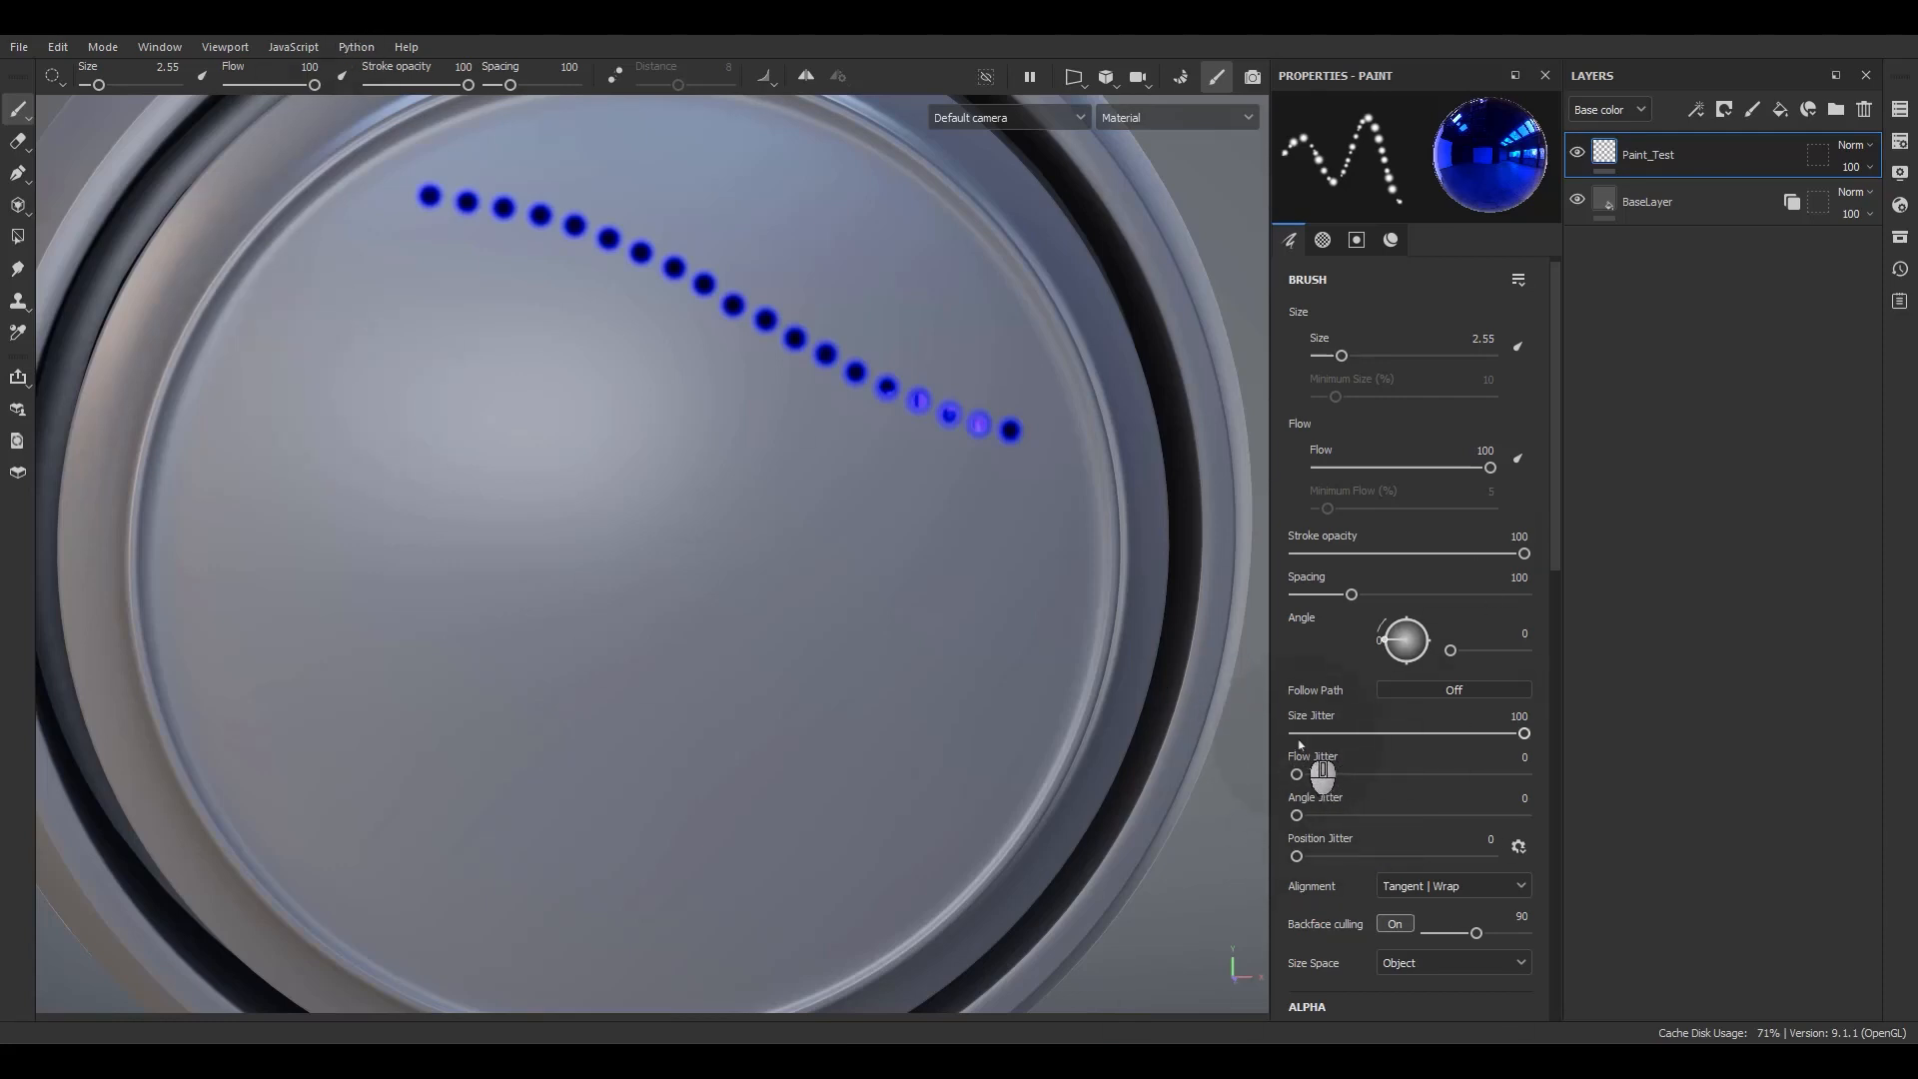
mouse_move(340, 301)
left_mouse_down()
mouse_move(418, 316)
mouse_move(661, 454)
mouse_move(984, 581)
left_mouse_up()
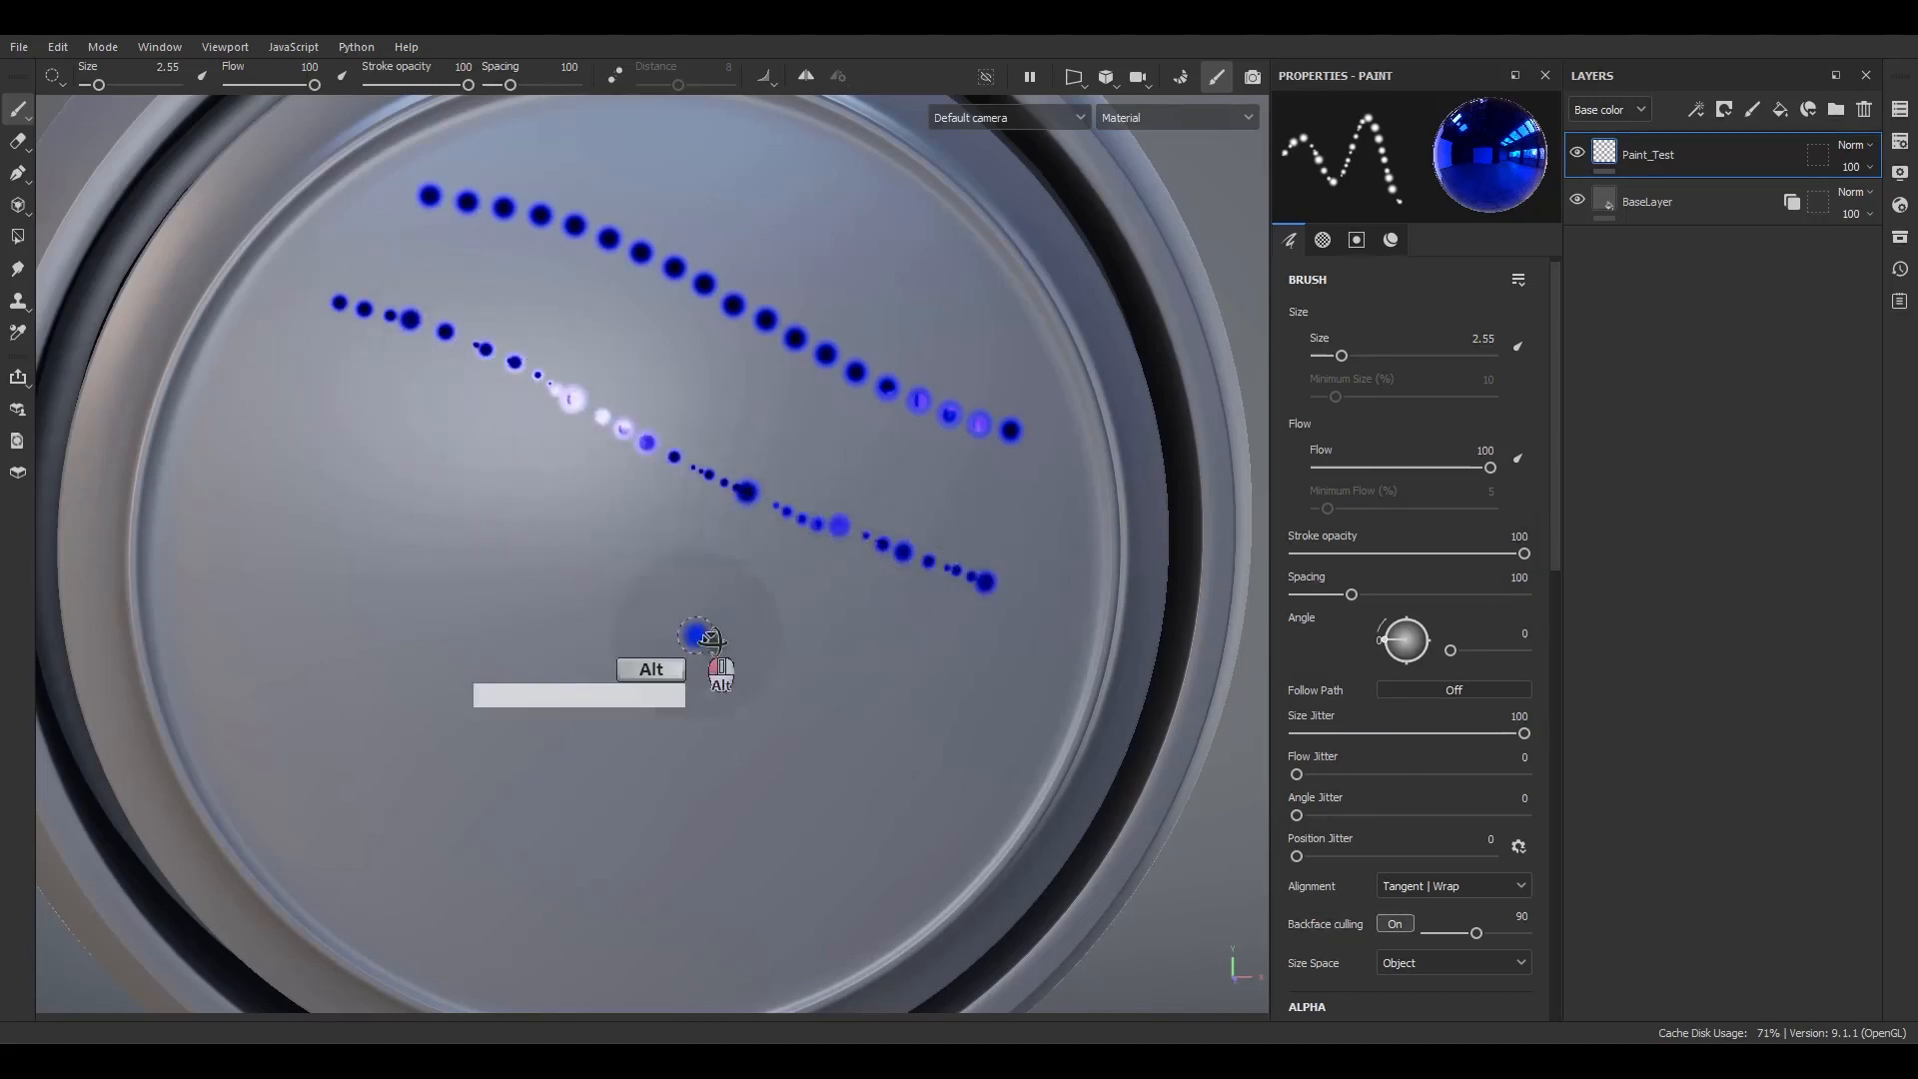
- Examine up close how the dot sizes vary along the stroke painted with size jitter
mouse_move(707, 637)
left_mouse_down("alt")
mouse_move(770, 685)
mouse_move(586, 650)
mouse_move(531, 595)
mouse_move(620, 551)
mouse_move(628, 590)
left_mouse_up("alt")
right_click_drag(631, 593, 1586, 992, "alt")
left_click_drag(799, 489, 903, 518, "alt")
mouse_move(839, 487)
middle_mouse_down("alt")
mouse_move(1197, 771)
mouse_move(1537, 980)
middle_mouse_up("alt")
middle_click_drag(291, 510, 676, 710, "alt")
left_click_drag(660, 639, 564, 554, "alt")
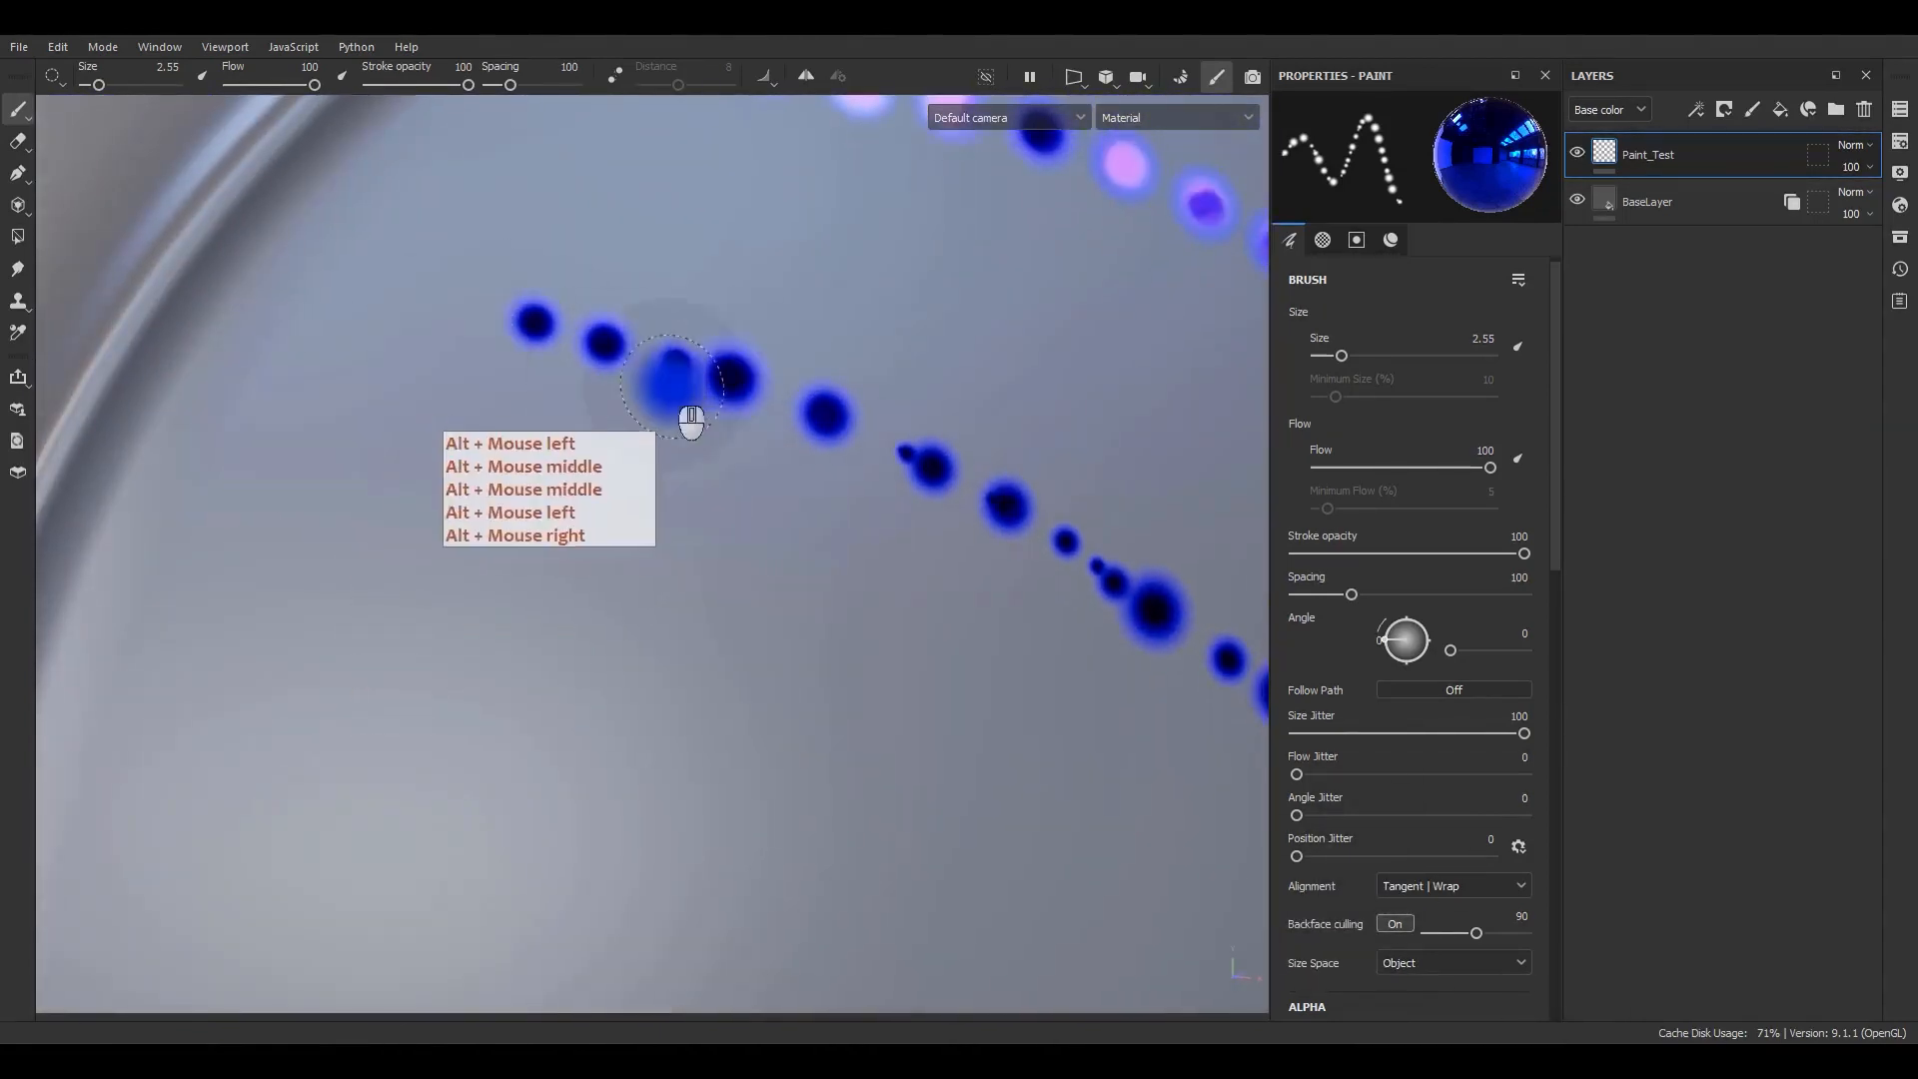
mouse_move(998, 642)
middle_mouse_down("alt")
mouse_move(483, 339)
mouse_move(400, 325)
middle_mouse_up("alt")
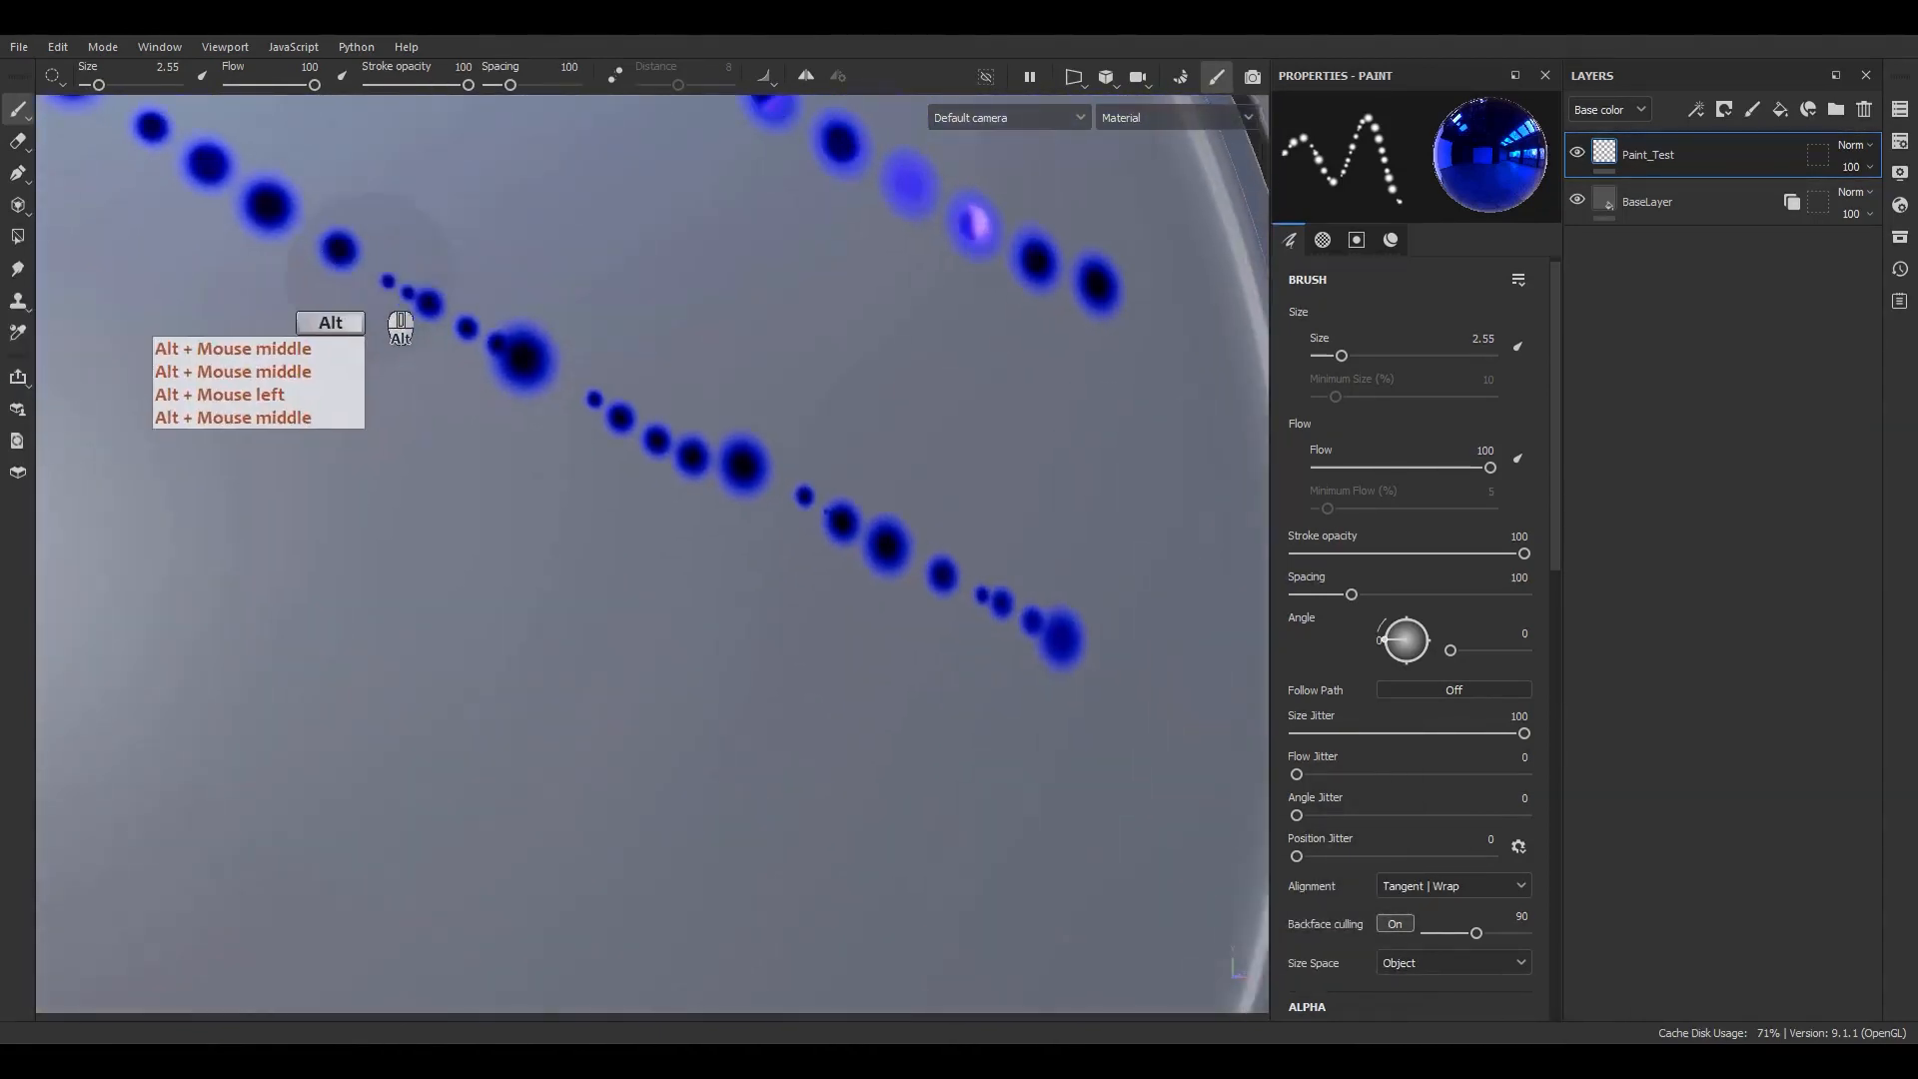
left_click_drag(609, 317, 471, 480, "alt")
right_click_drag(619, 329, 430, 6, "alt")
middle_click_drag(759, 717, 1111, 629, "alt")
right_click_drag(1110, 629, 879, 479, "alt")
middle_click_drag(879, 480, 811, 548, "alt")
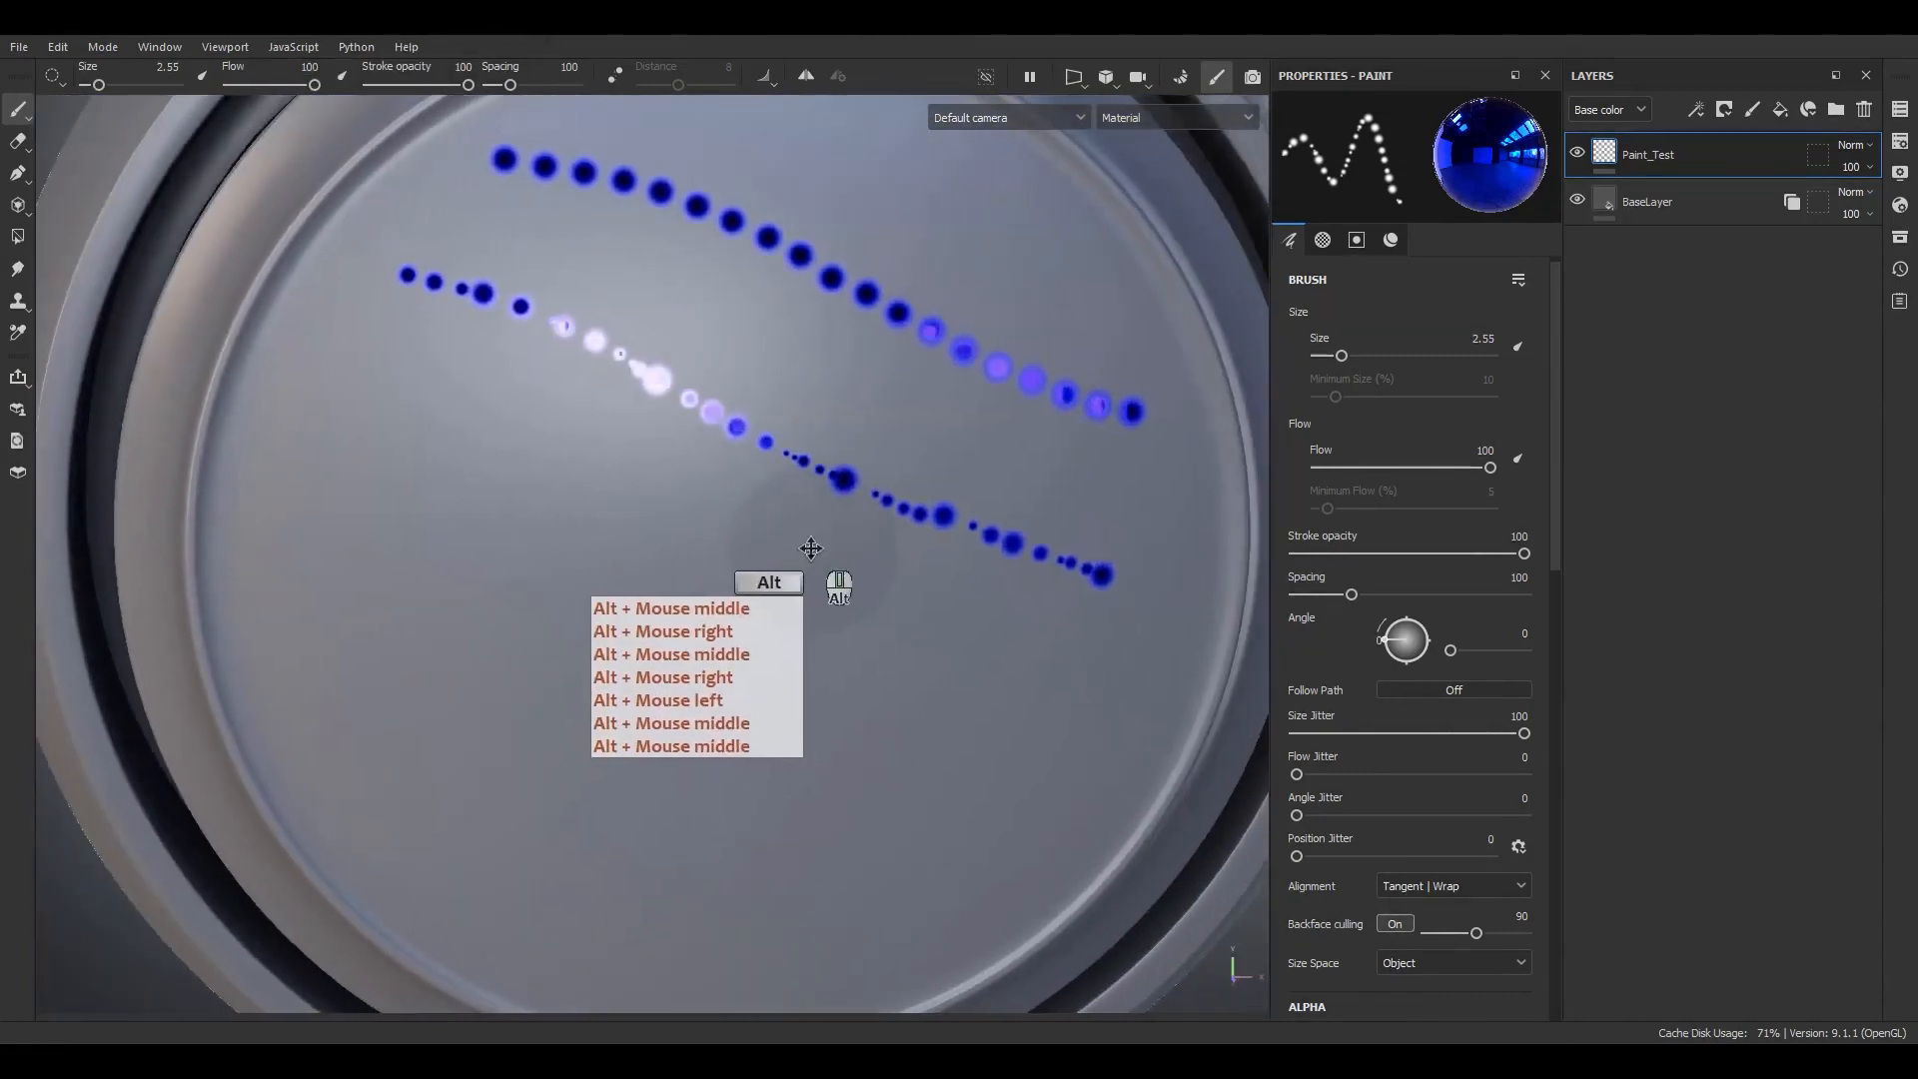
left_click_drag(810, 549, 849, 560, "alt")
- Set the size jitter to 0 and the position jitter to 100, and paint a scattered stroke below the two dotted ones
left_click(1235, 725)
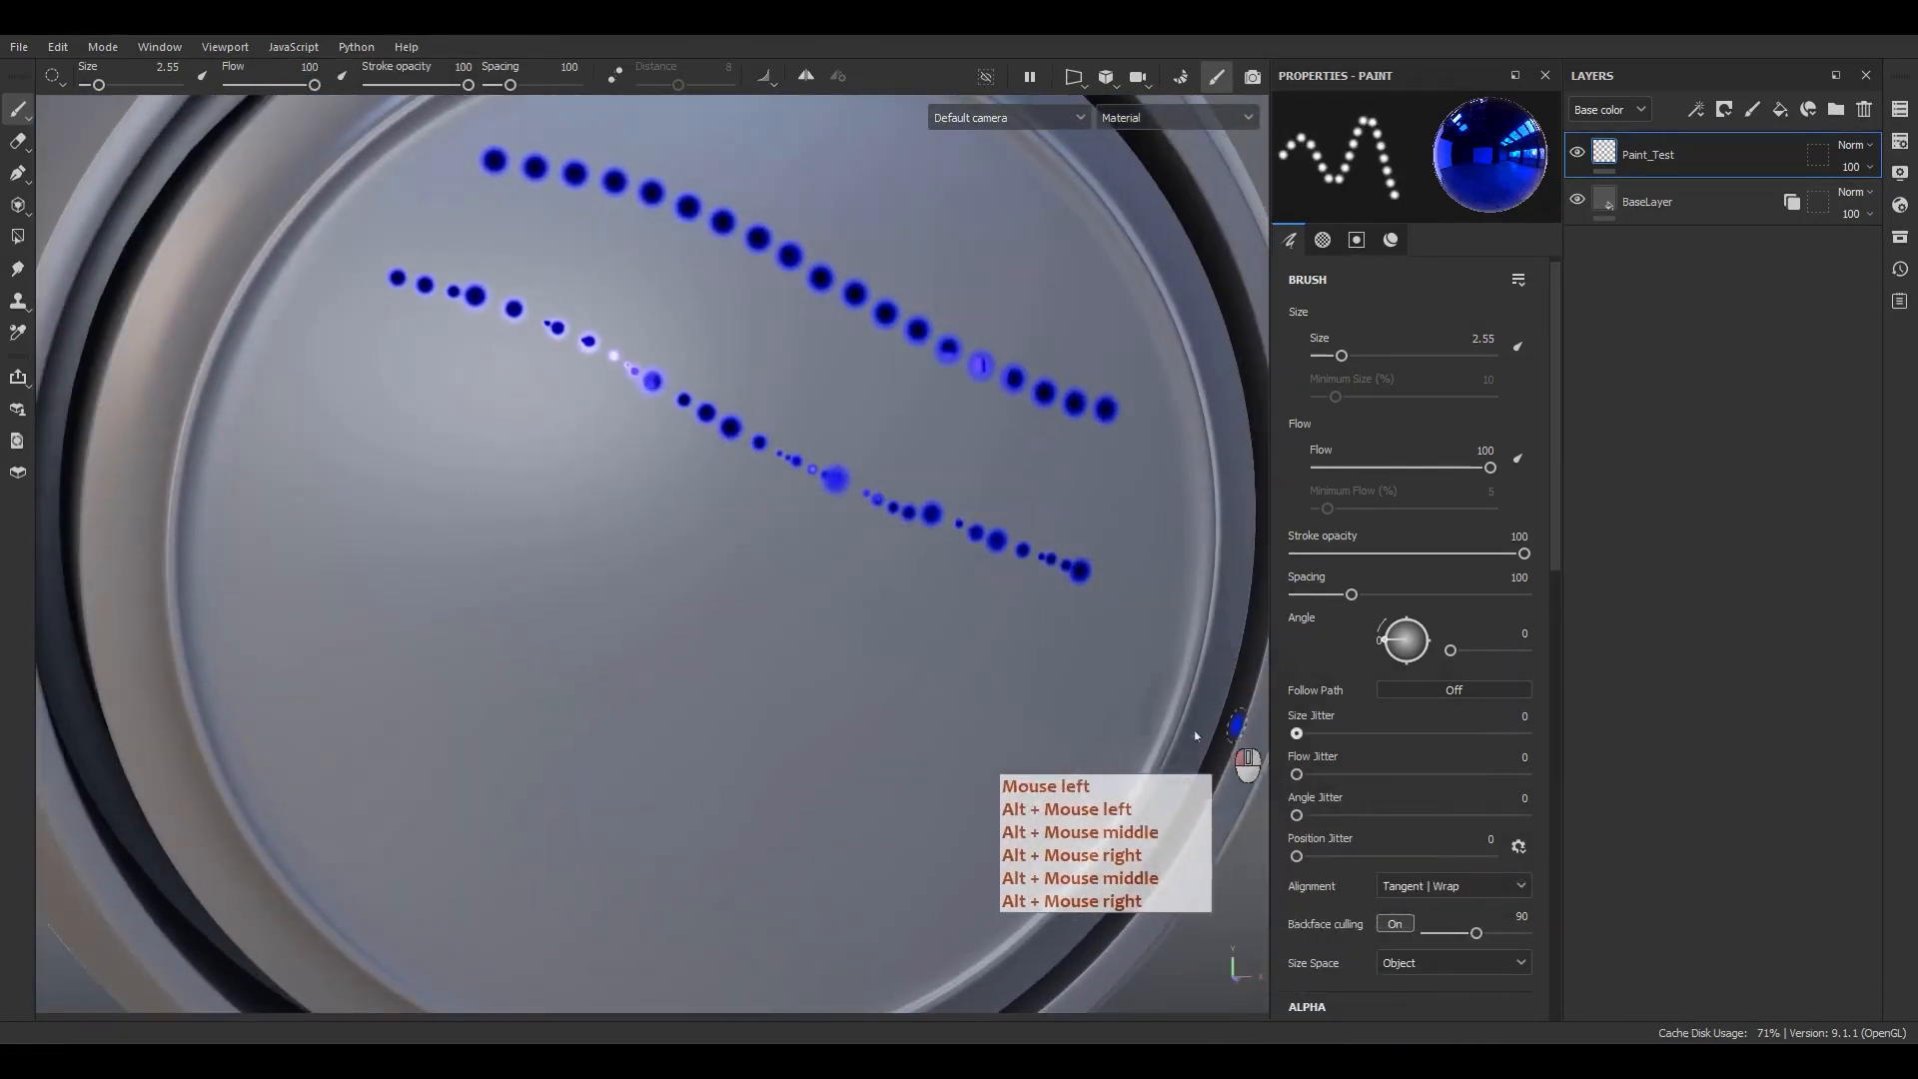
left_click_drag(1297, 856, 1490, 856)
left_click(349, 476)
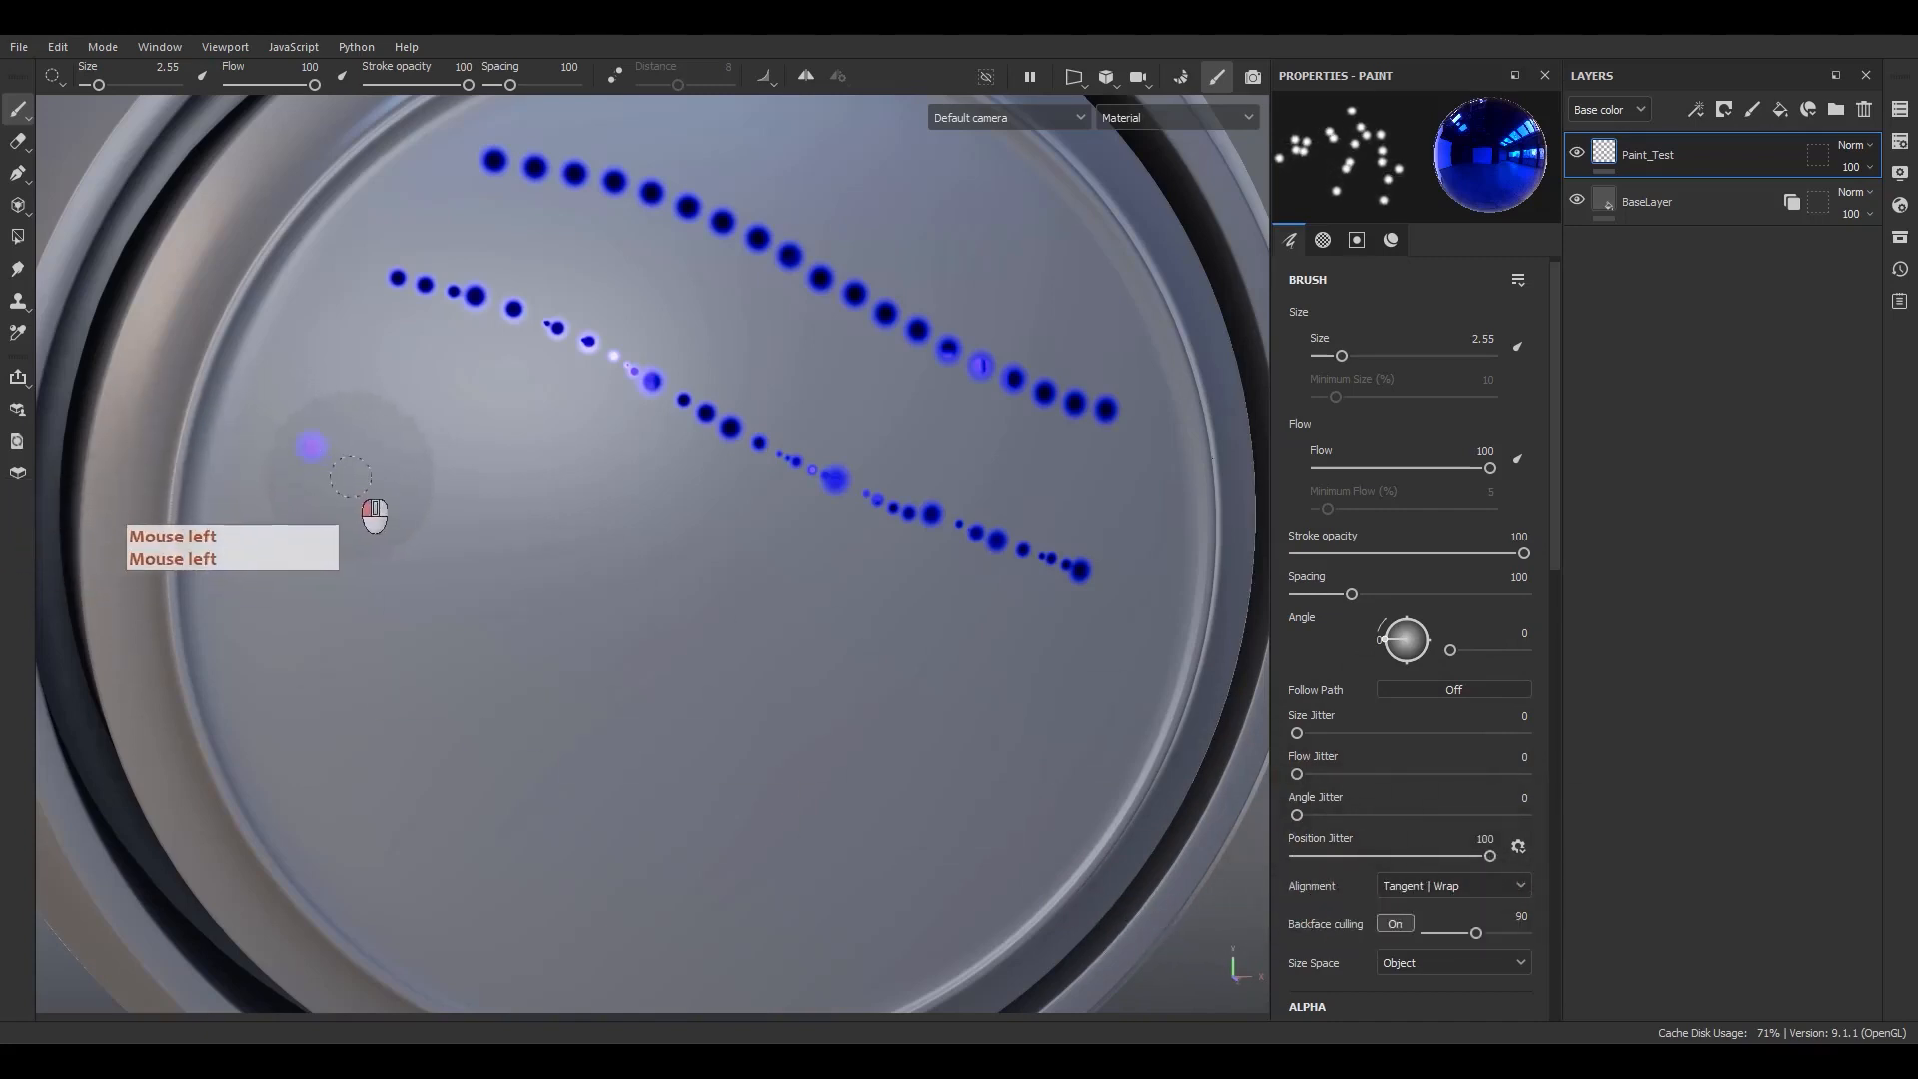
mouse_move(349, 476)
left_mouse_down()
mouse_move(641, 611)
mouse_move(1153, 764)
left_mouse_up()
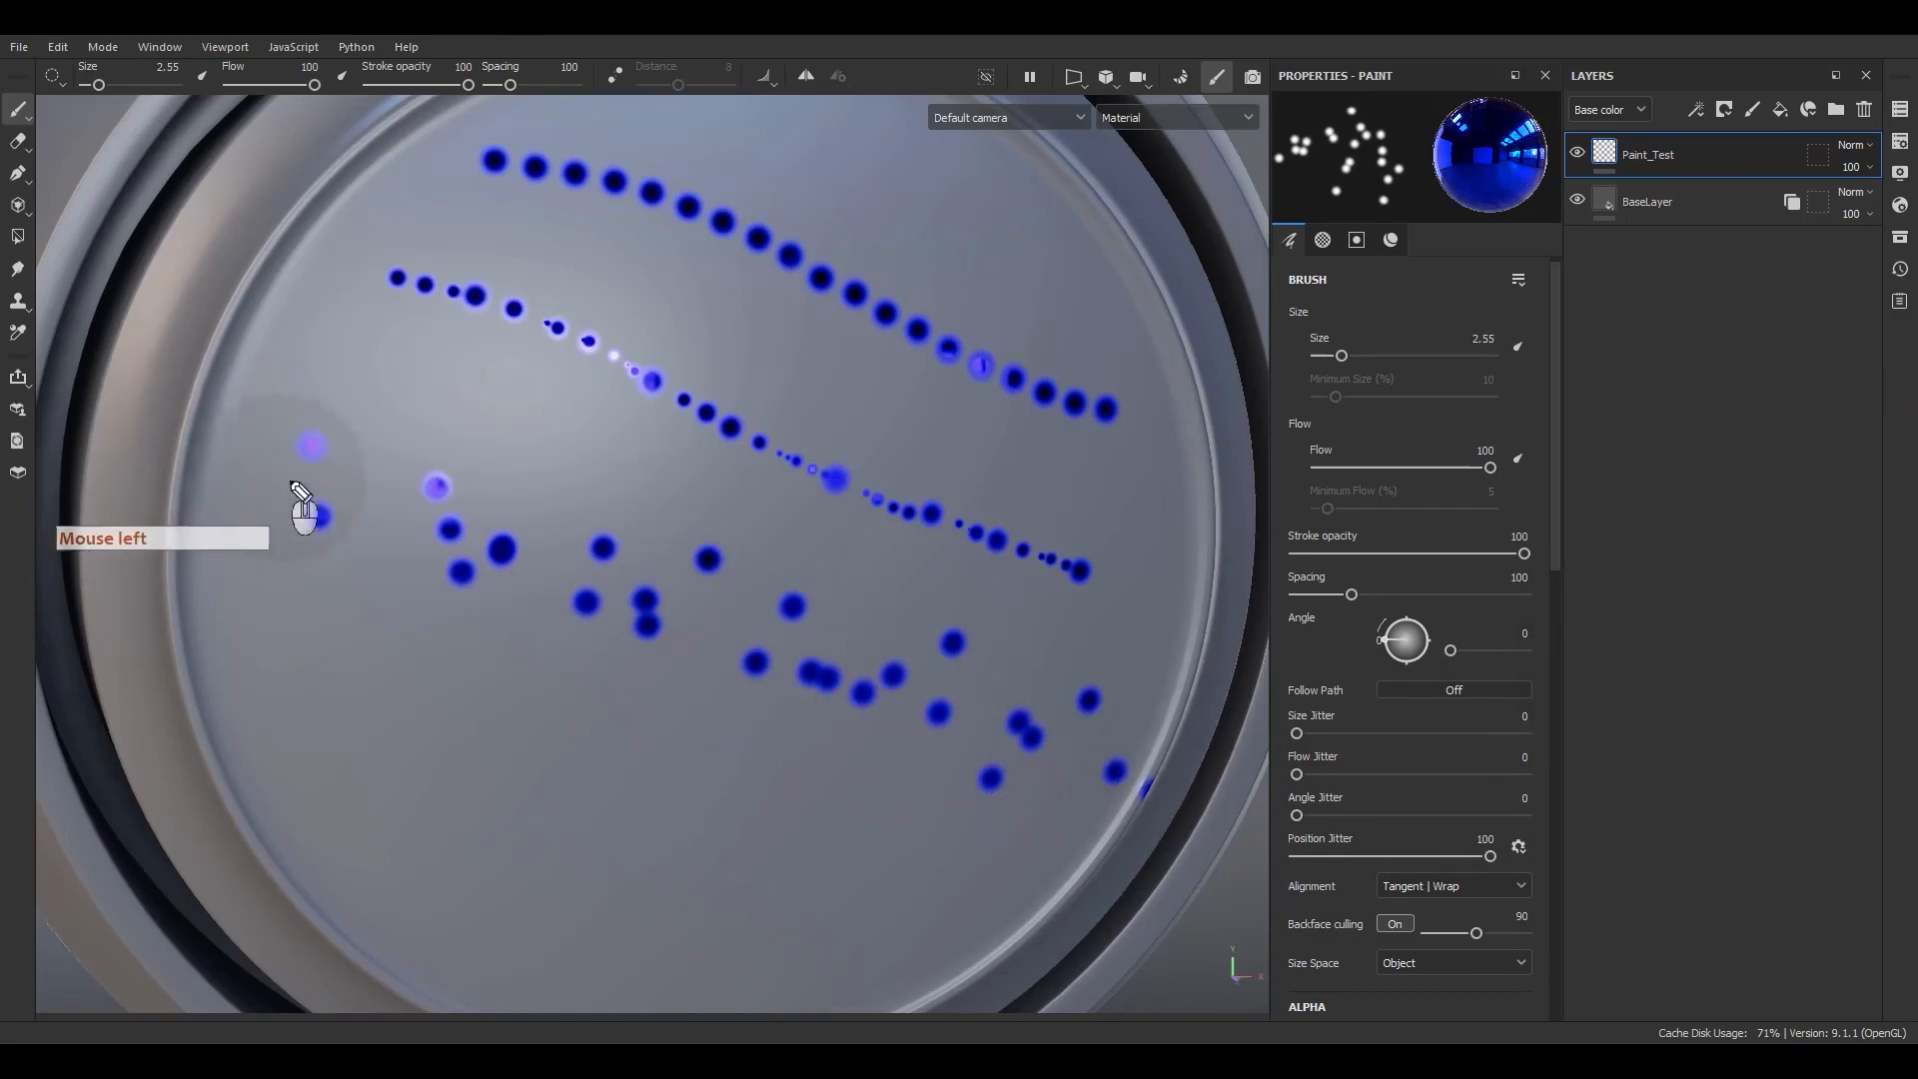
left_click_drag(276, 468, 1048, 732)
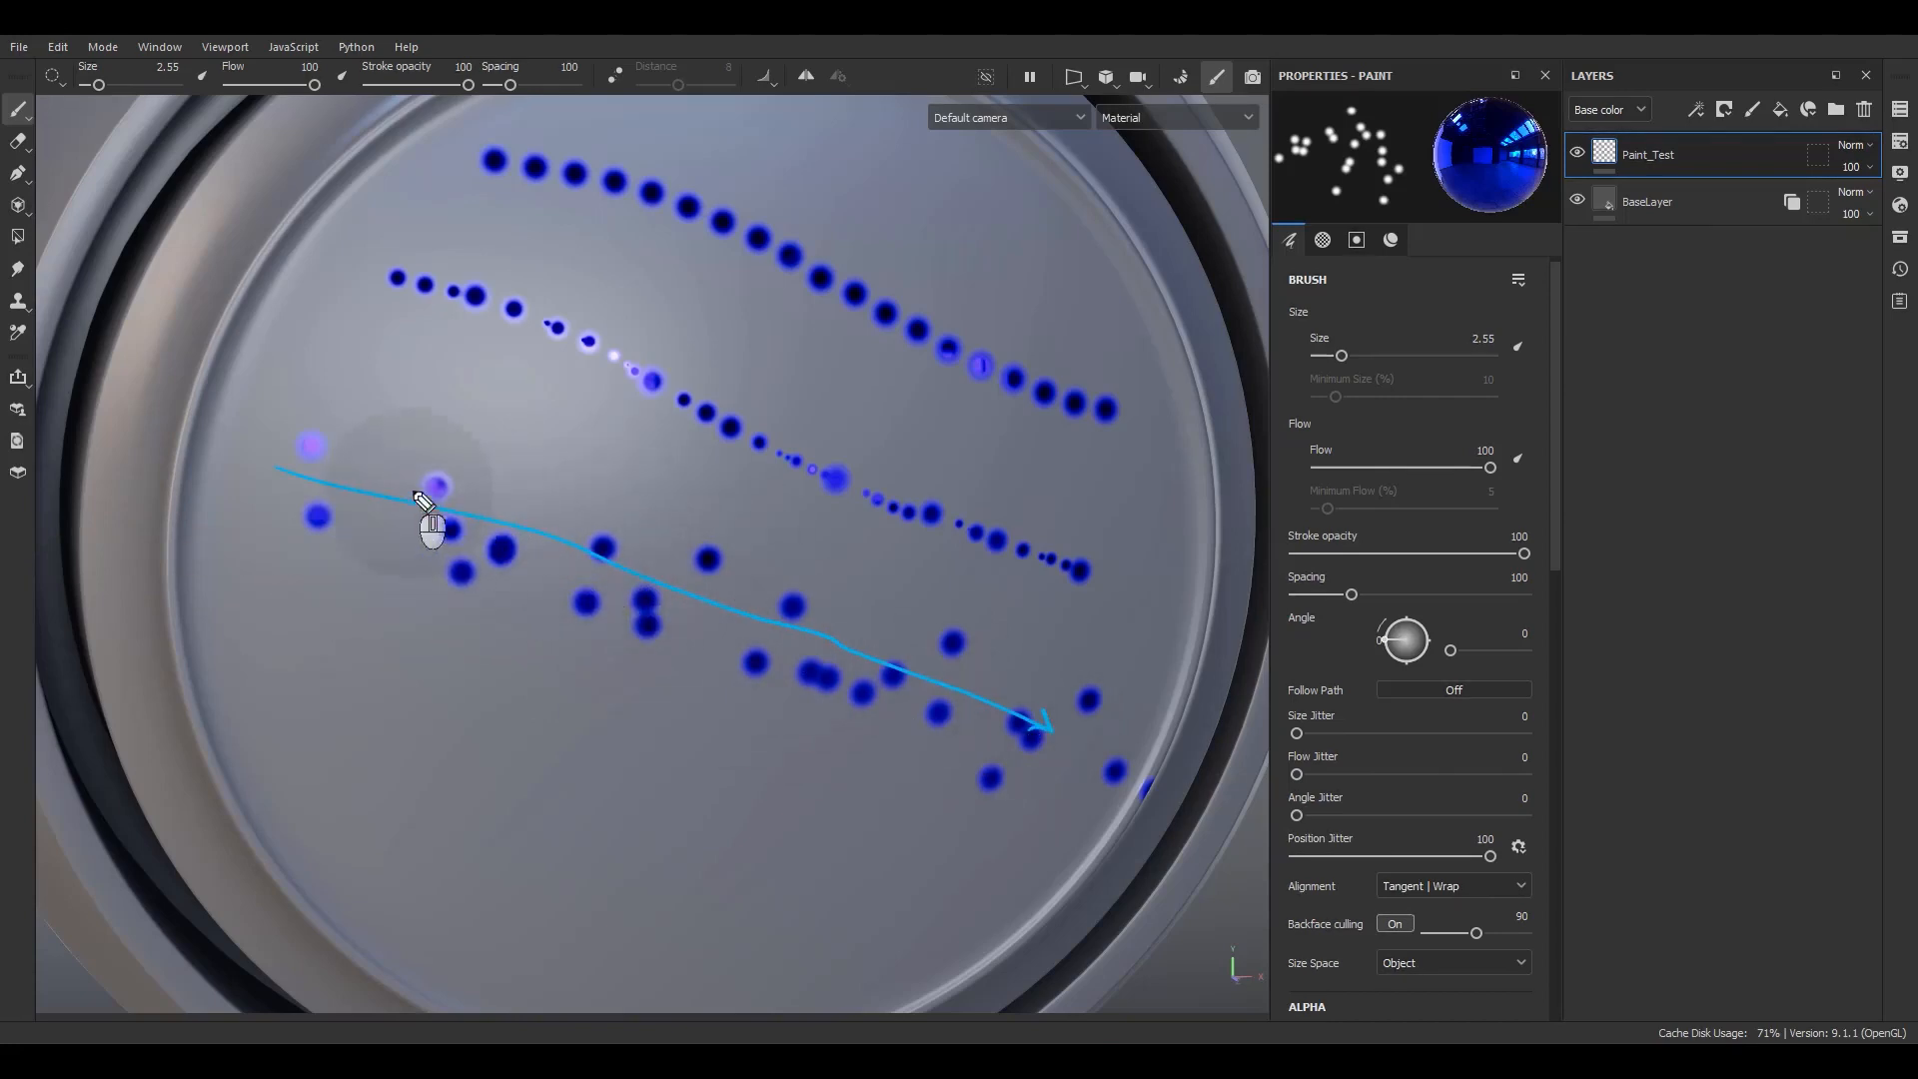
mouse_move(328, 483)
left_mouse_down()
mouse_move(348, 434)
mouse_move(328, 553)
left_mouse_up()
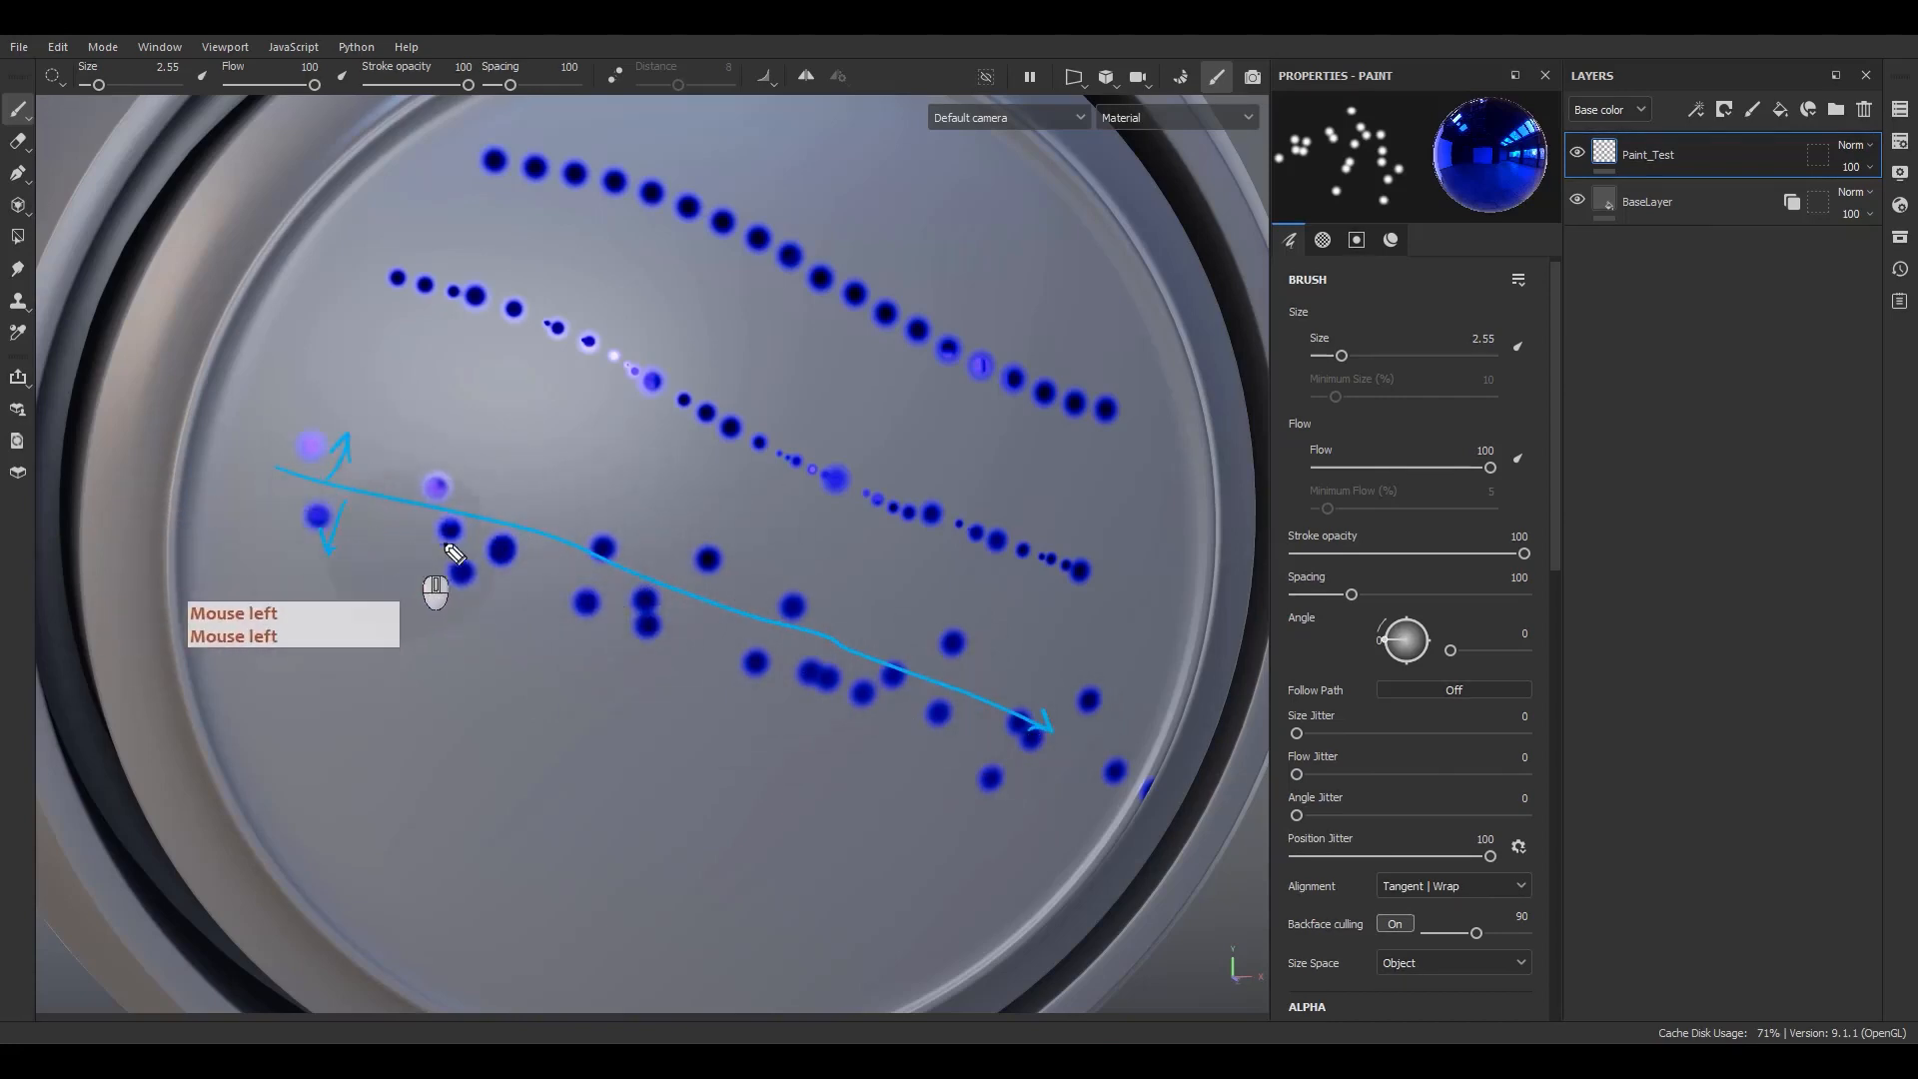
mouse_move(410, 506)
left_mouse_down()
mouse_move(427, 449)
mouse_move(416, 568)
mouse_move(539, 513)
mouse_move(537, 593)
mouse_move(643, 509)
left_mouse_up()
left_click_drag(643, 509, 636, 618)
left_click_drag(633, 600, 663, 609)
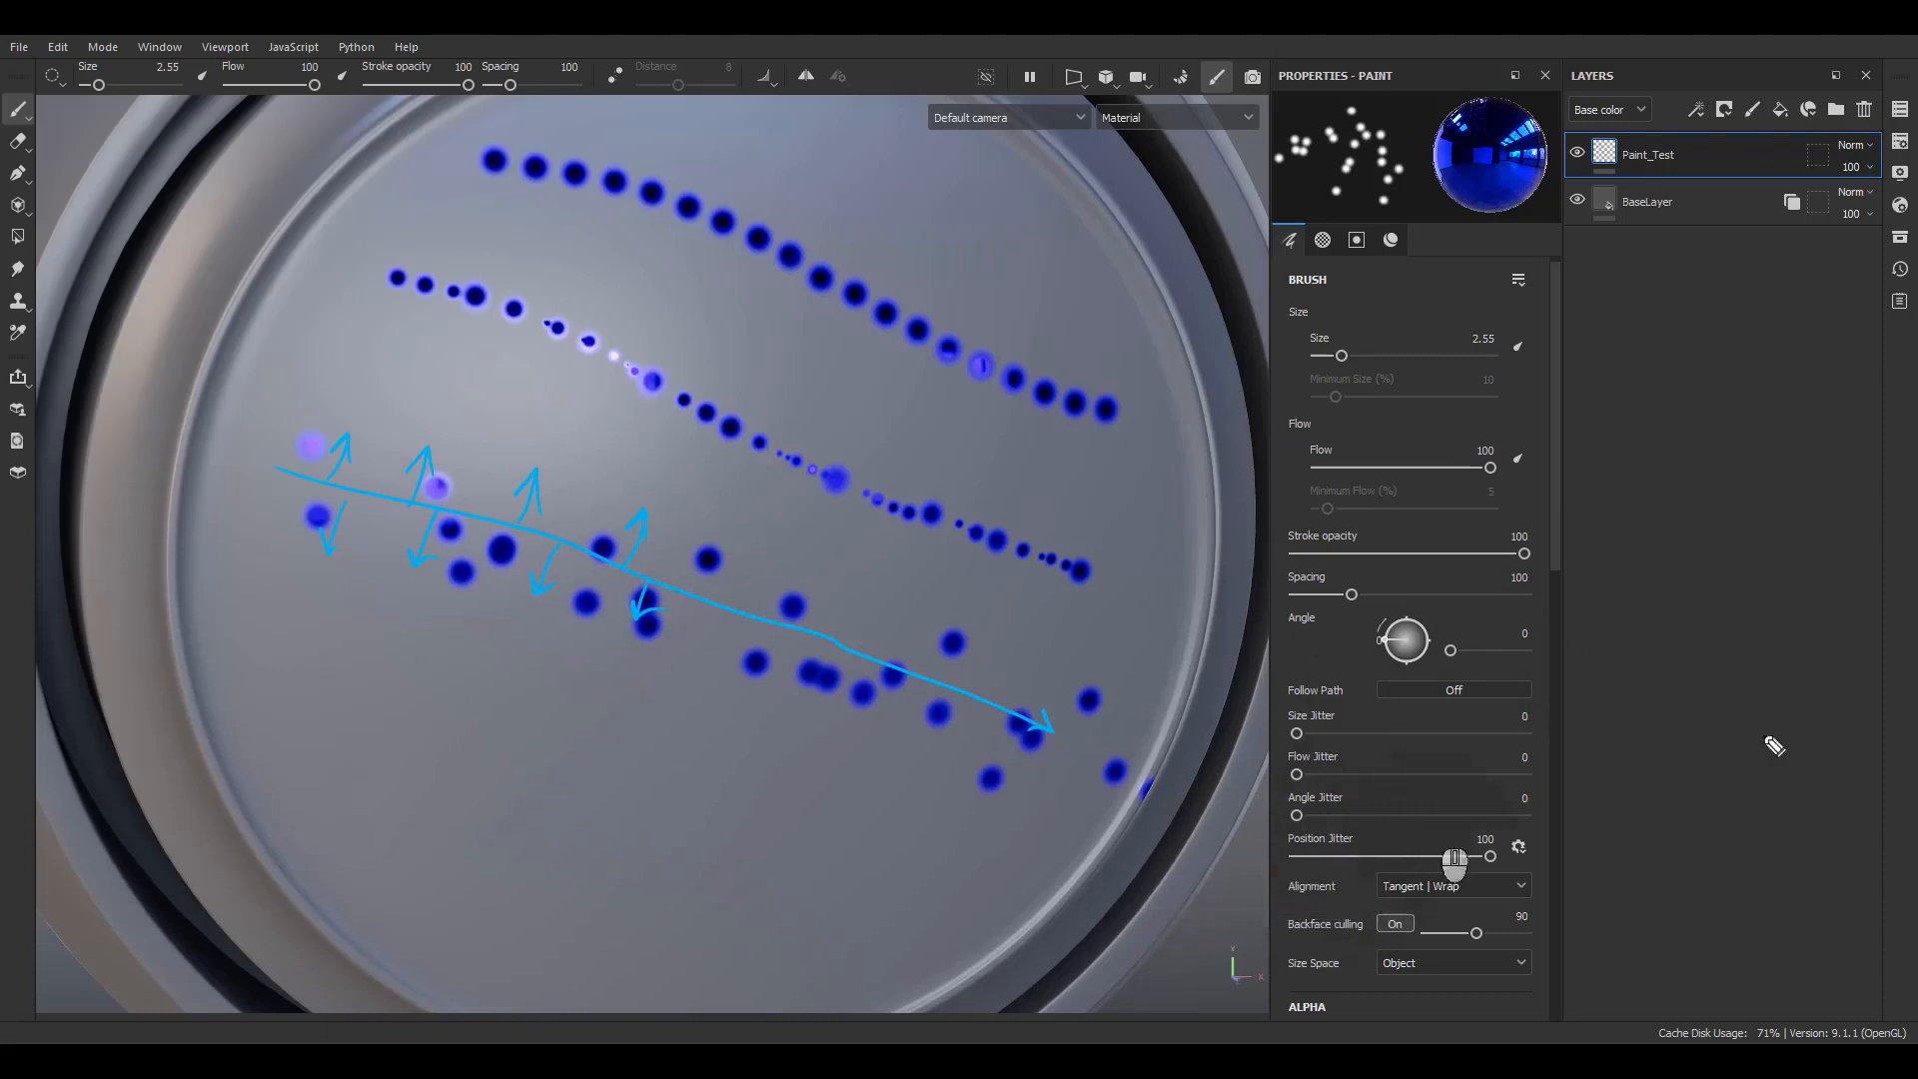
left_click(1812, 444)
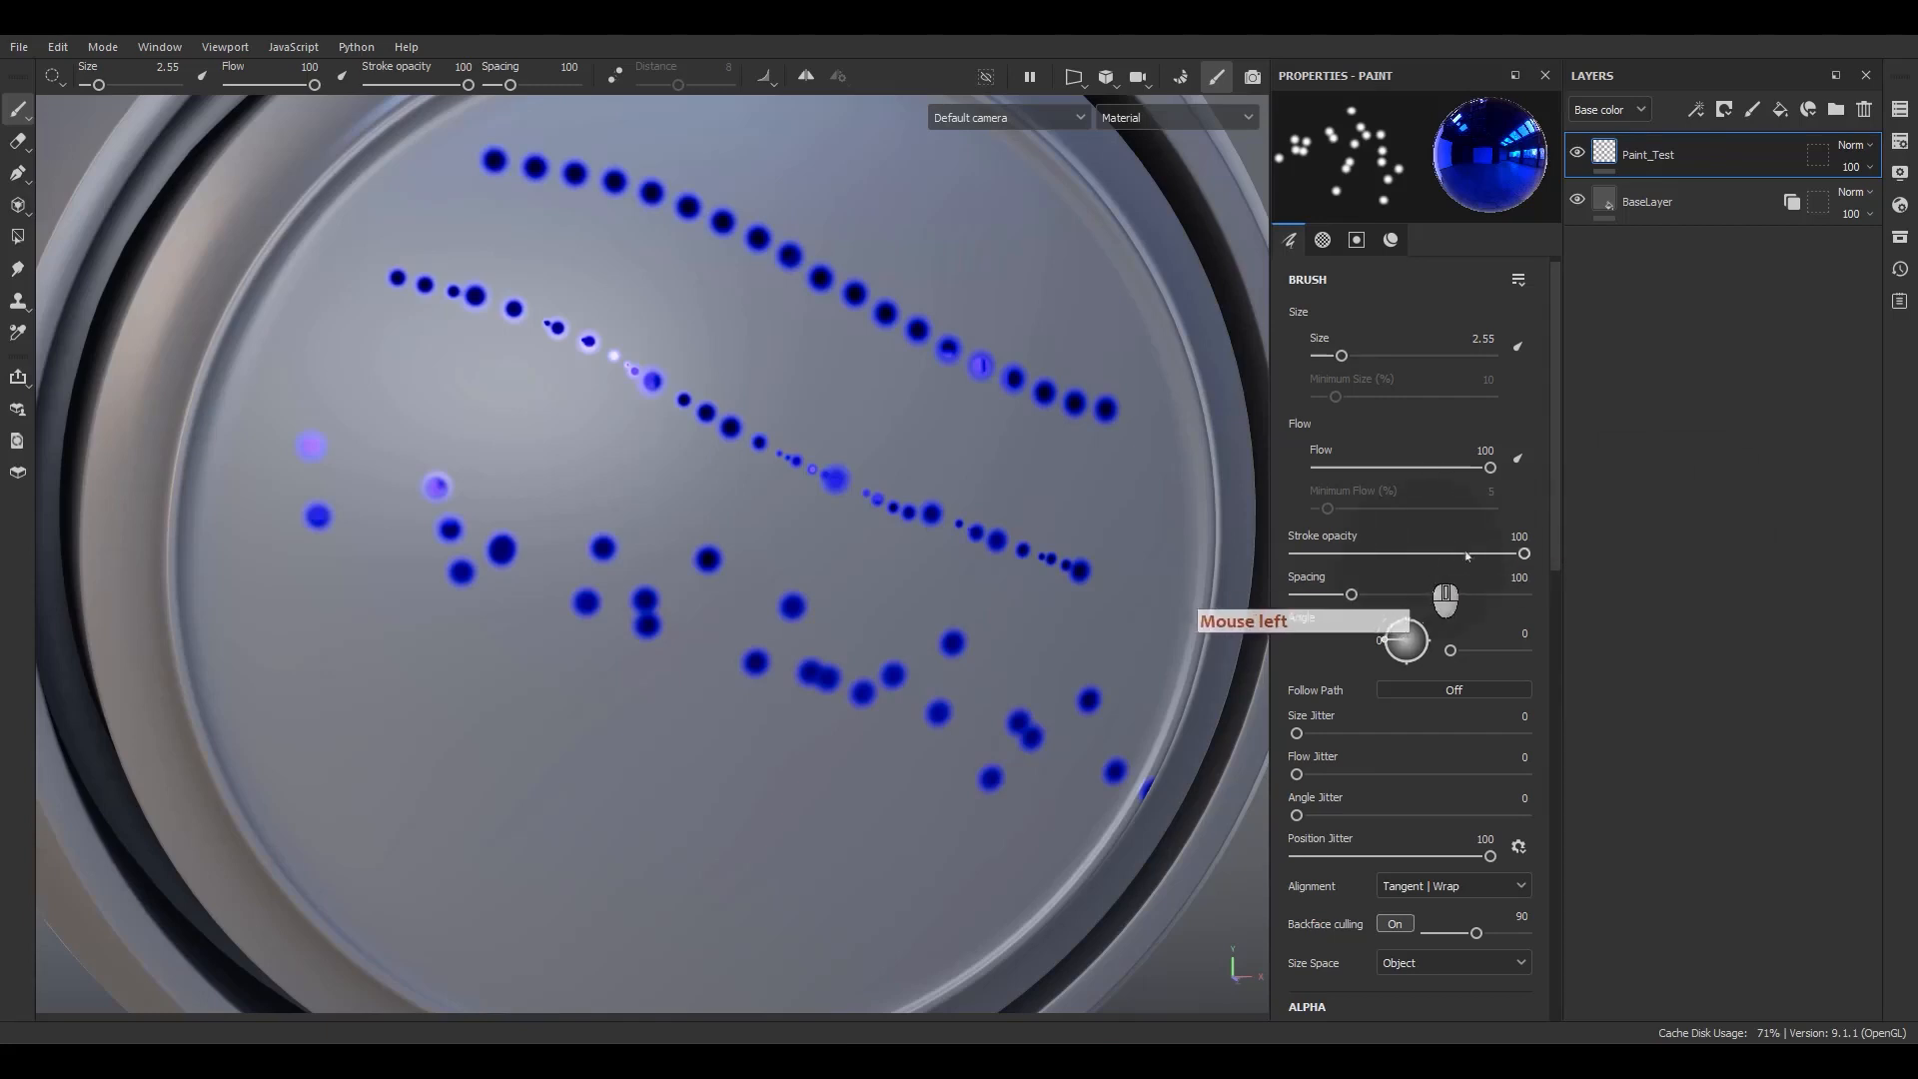
- Set the position jitter to 0 and change the brush alpha to Arrow Simple Stripes
left_click_drag(1489, 855, 1296, 855)
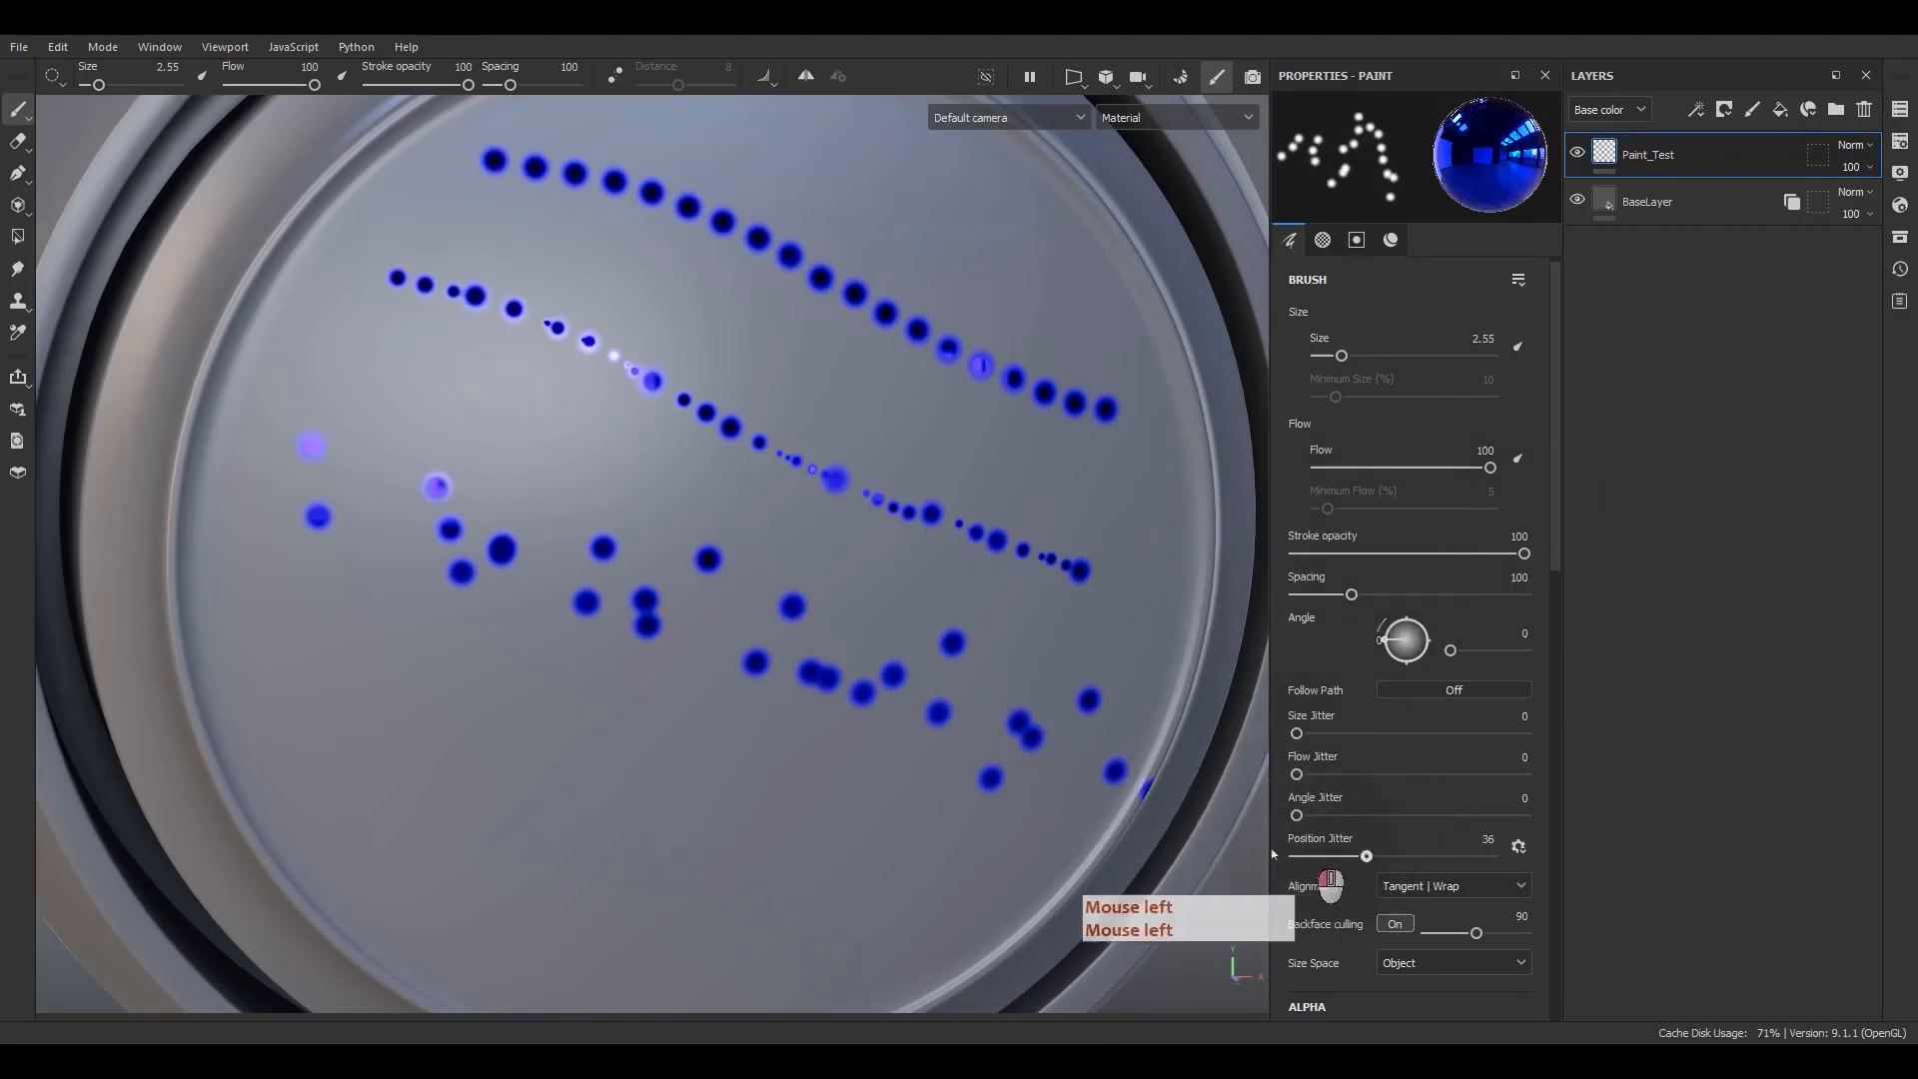
scroll(1333, 794, "down", 2)
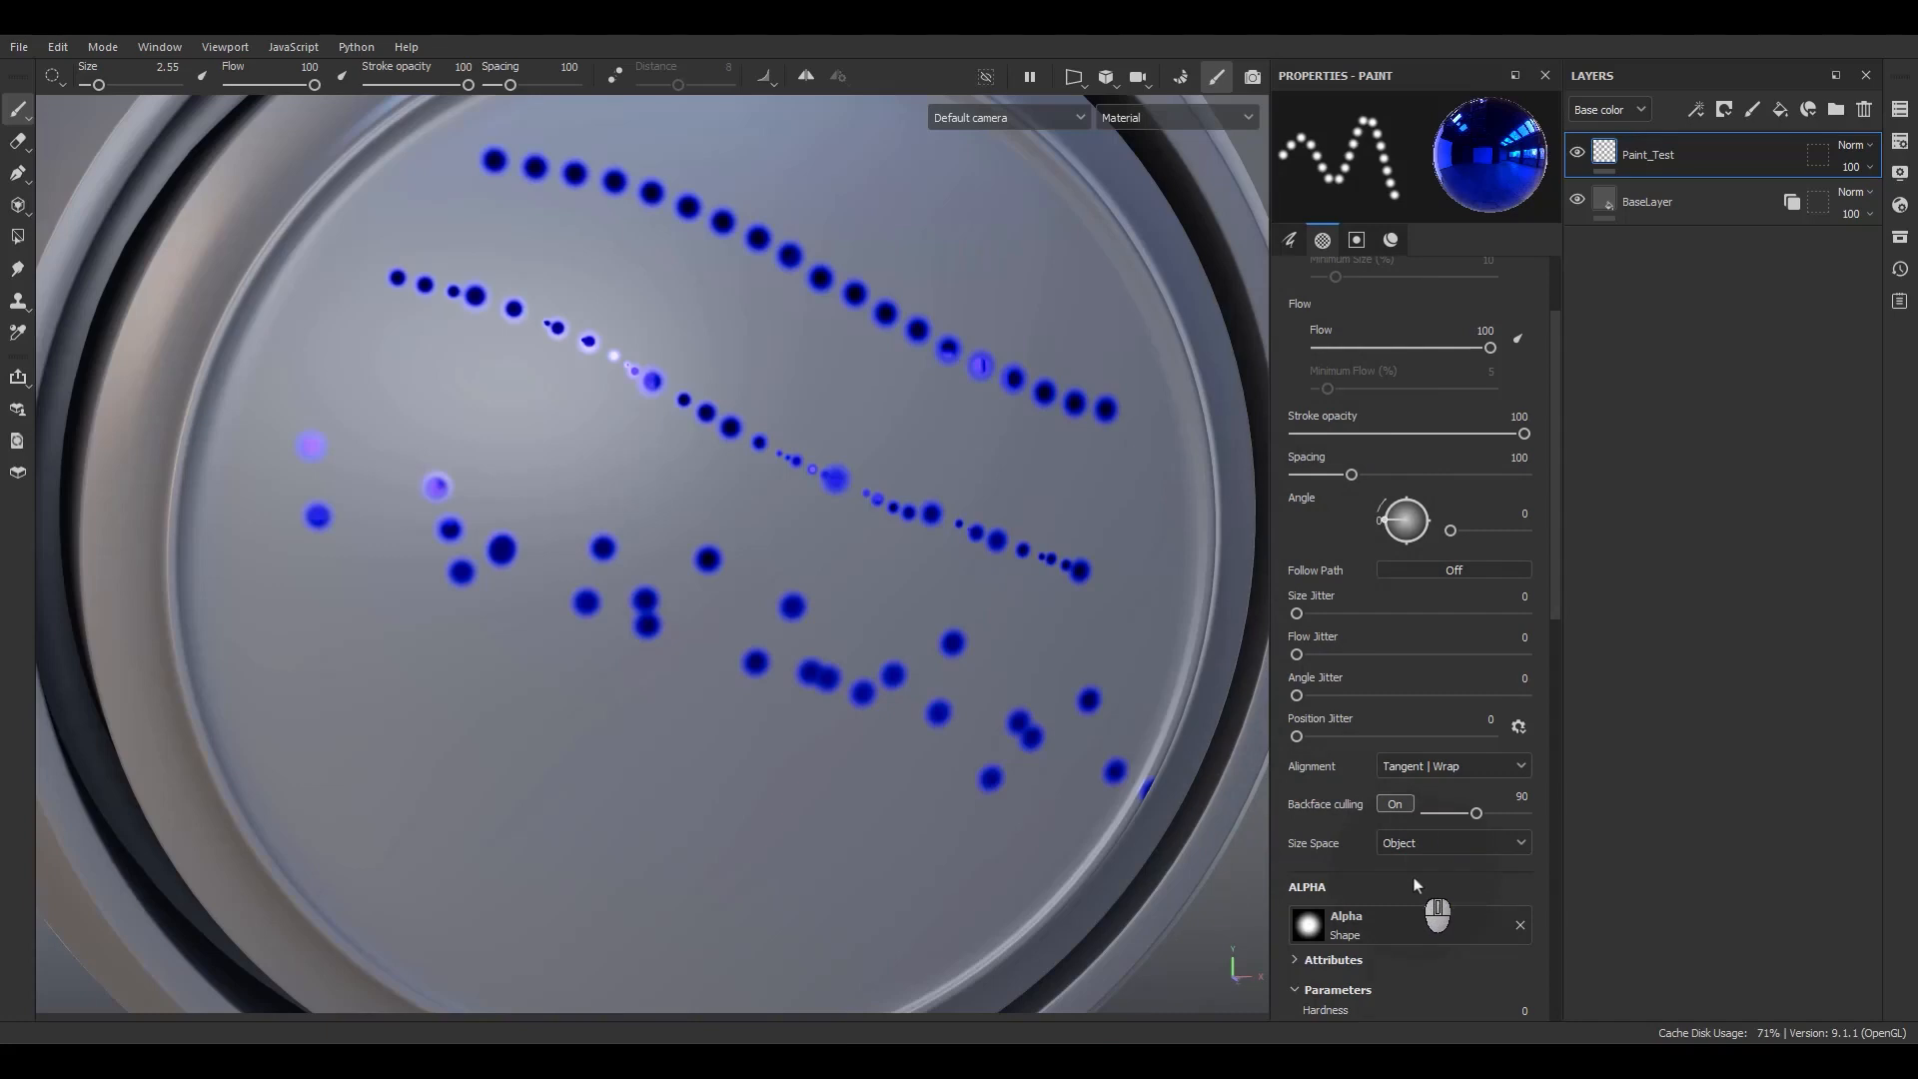
scroll(1517, 822, "down", 10)
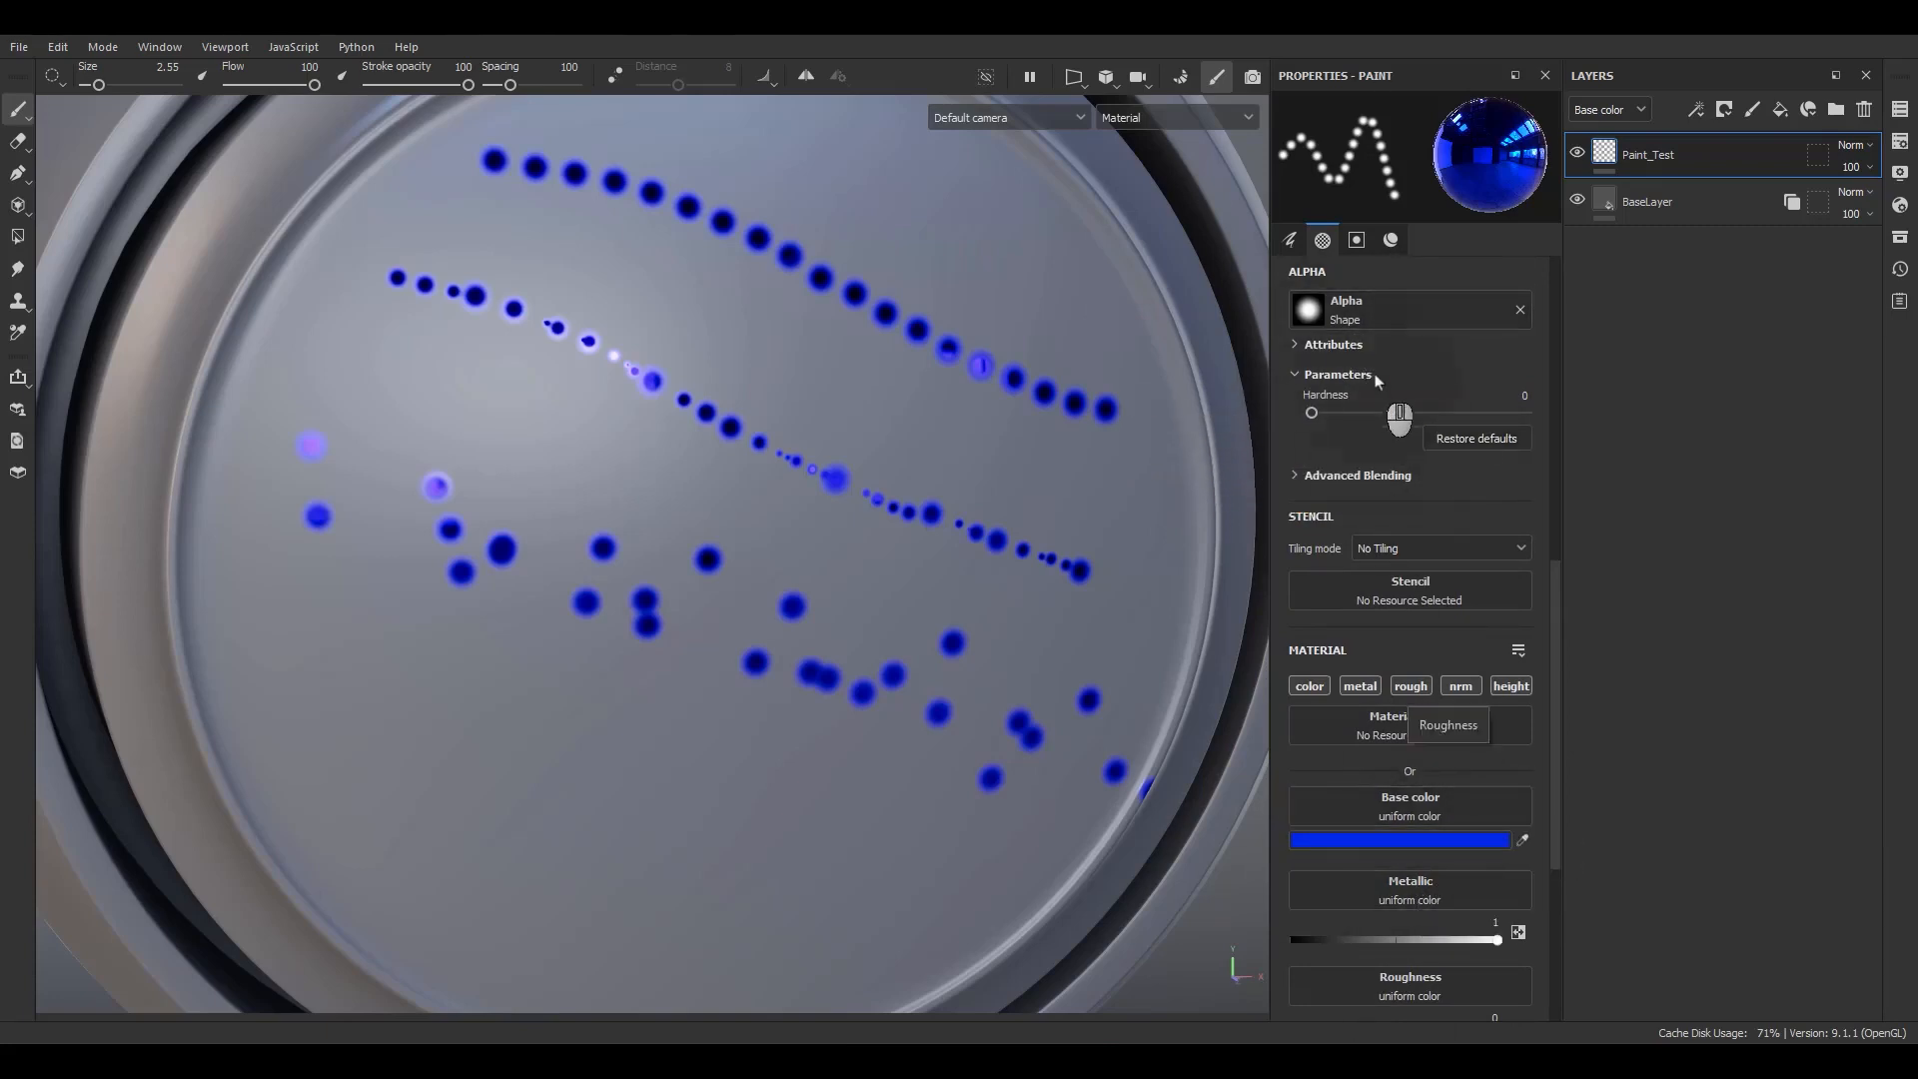
left_click(1377, 320)
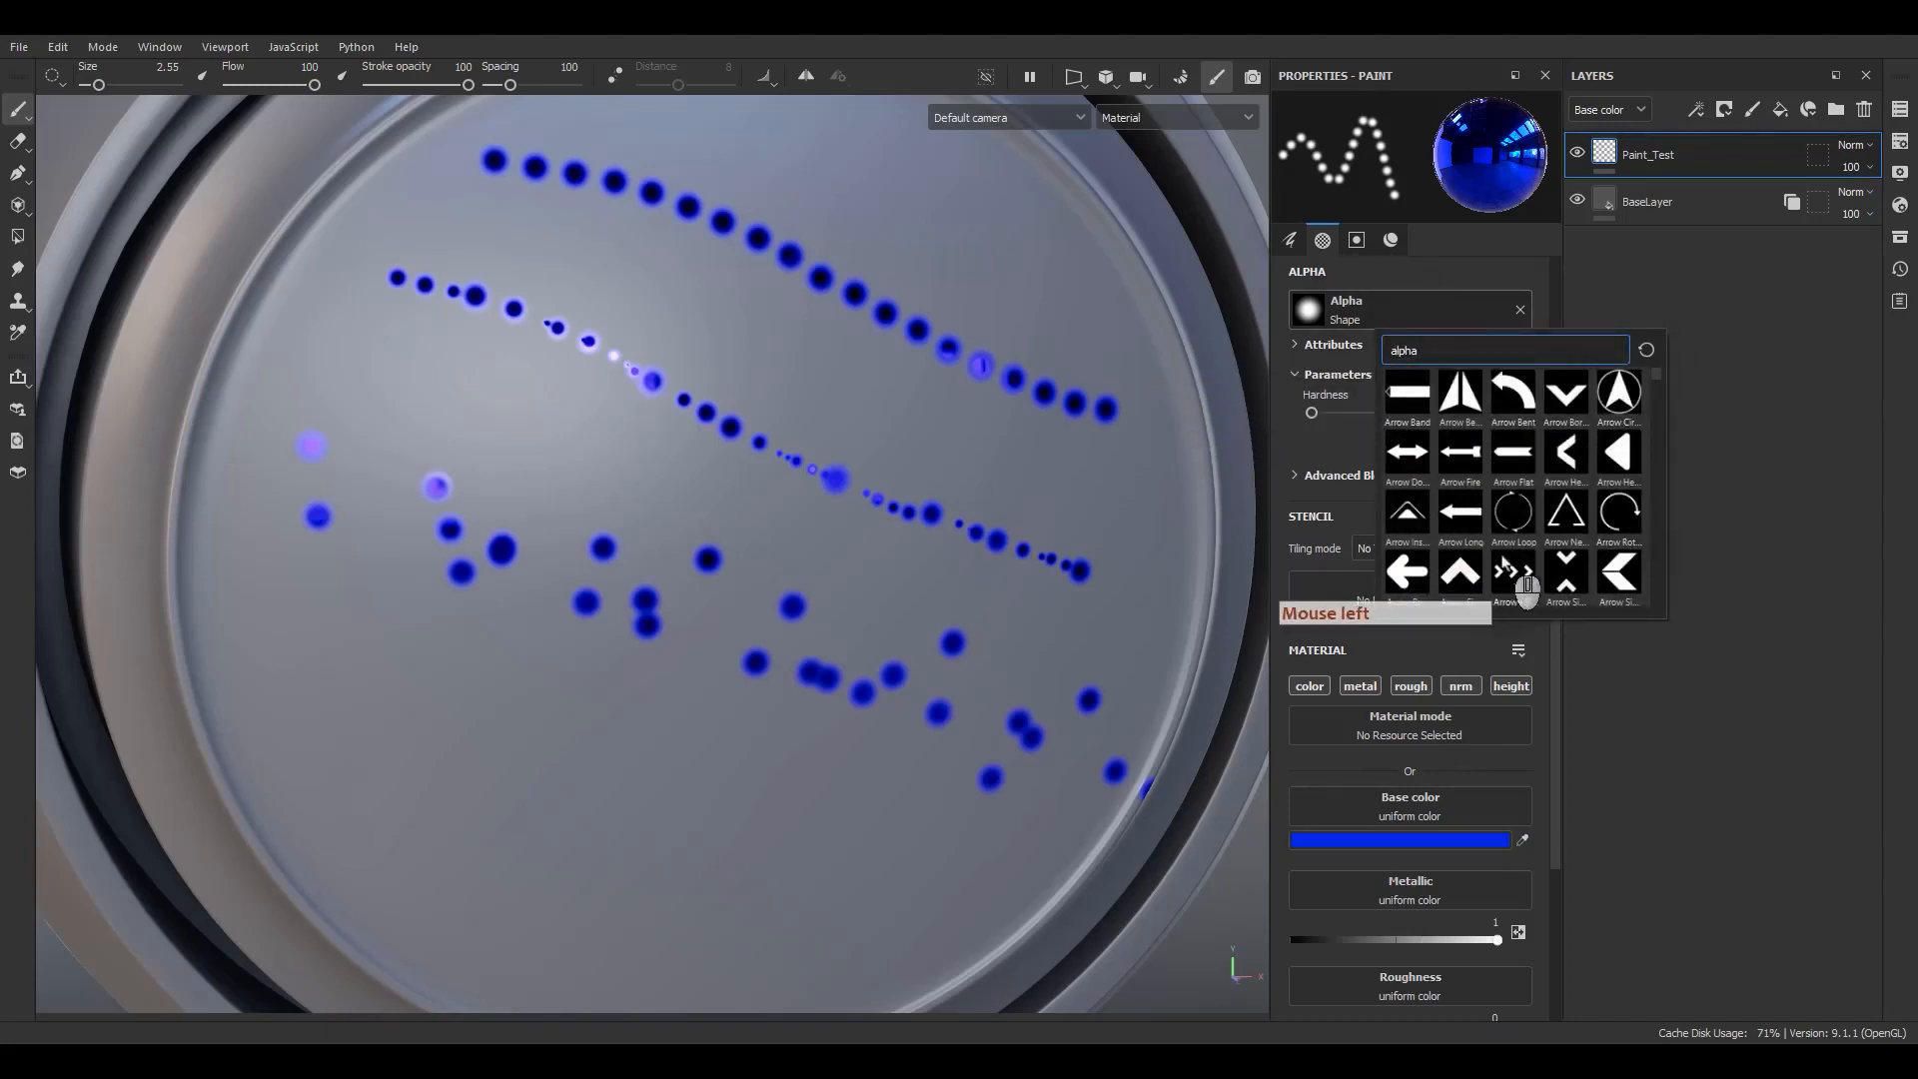
scroll(1496, 557, "down", 5)
scroll(1497, 559, "up", 4)
left_click(1362, 319)
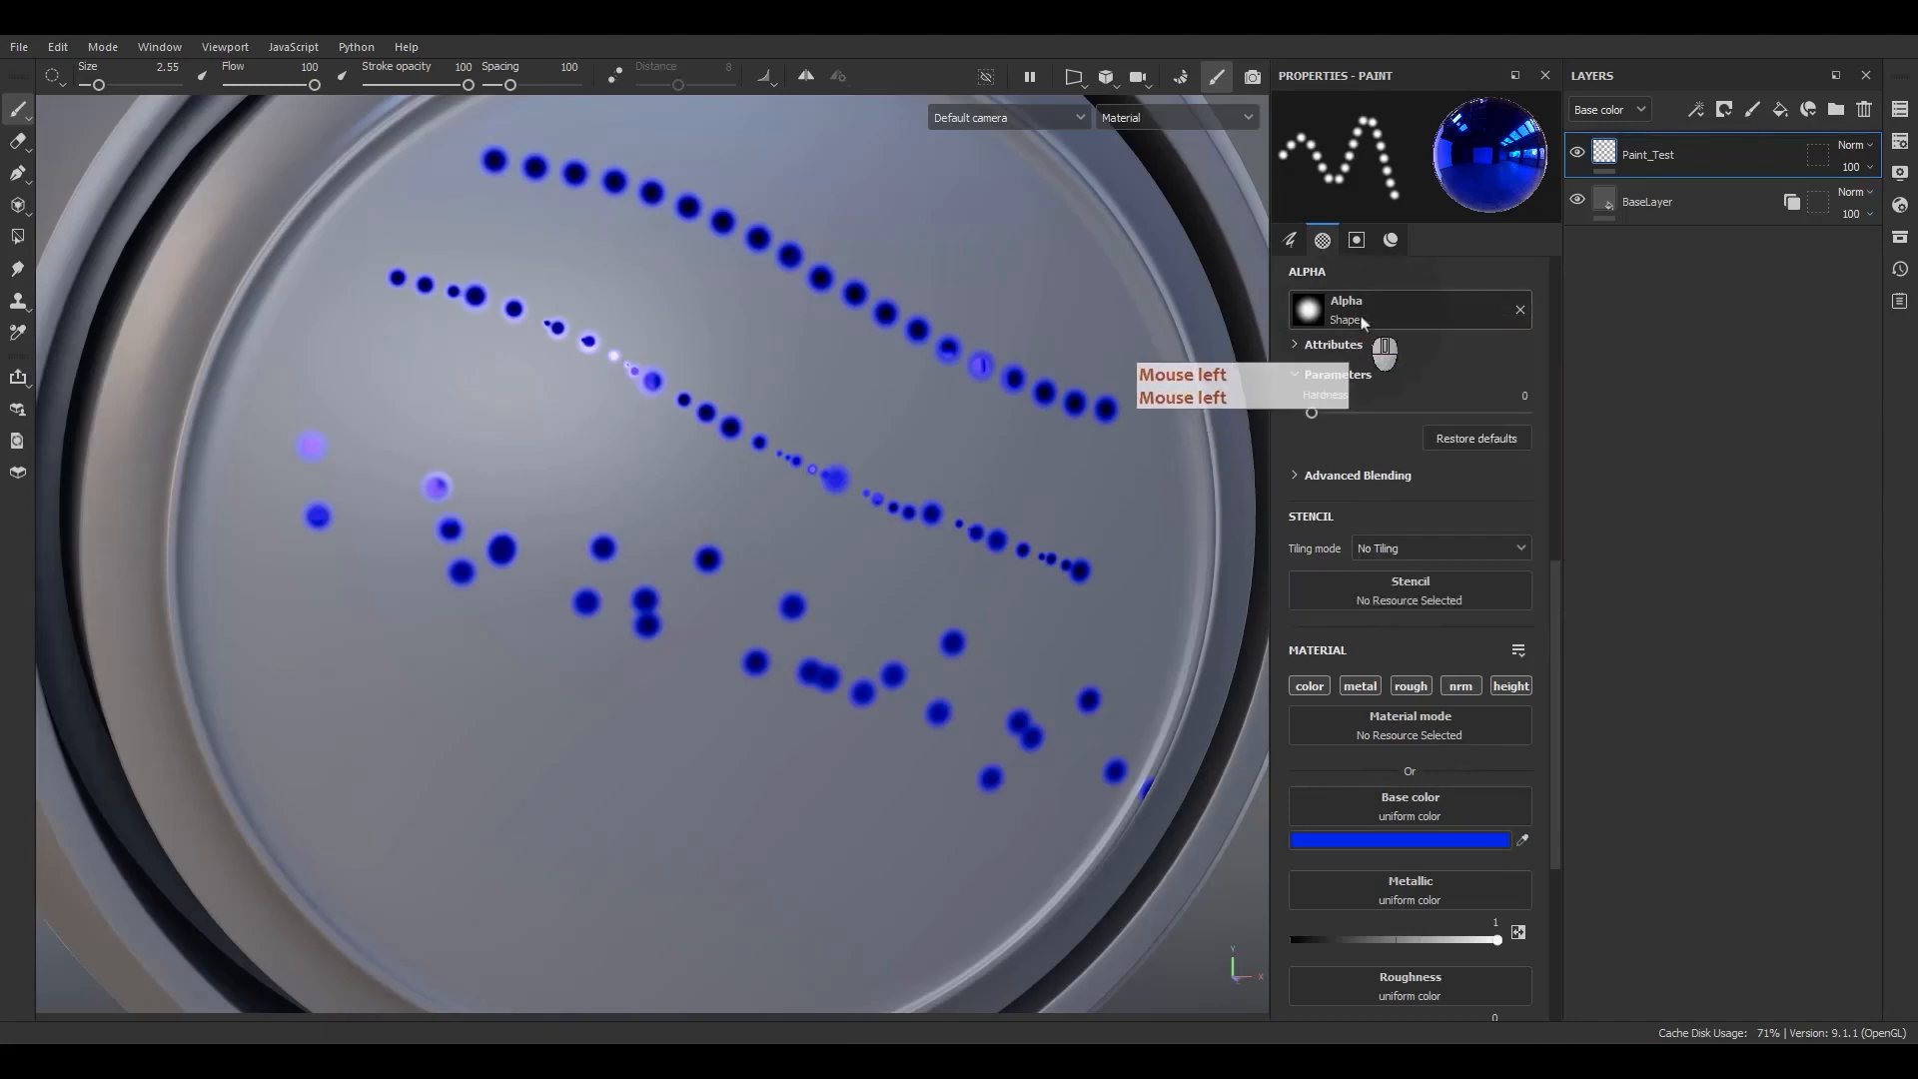
left_click(1362, 319)
left_click(1437, 345)
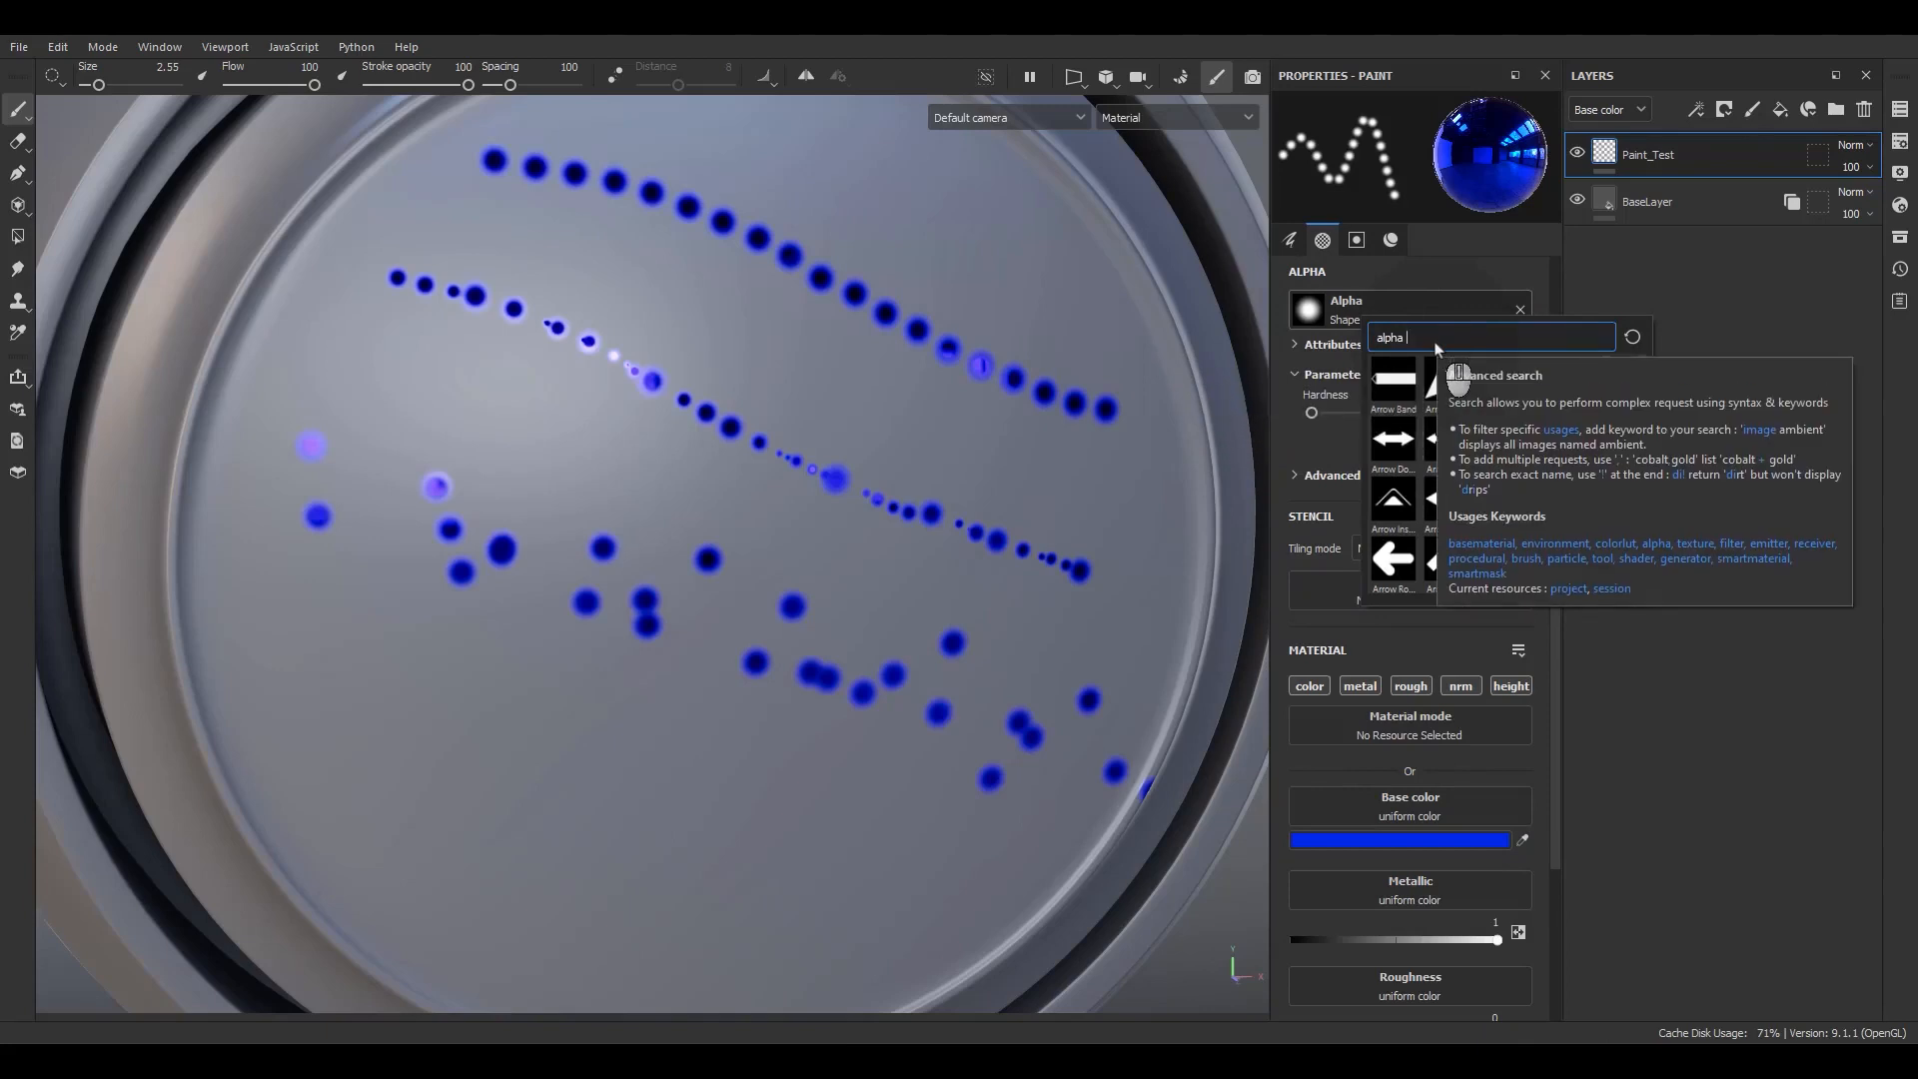
scroll(1396, 501, "down", 3)
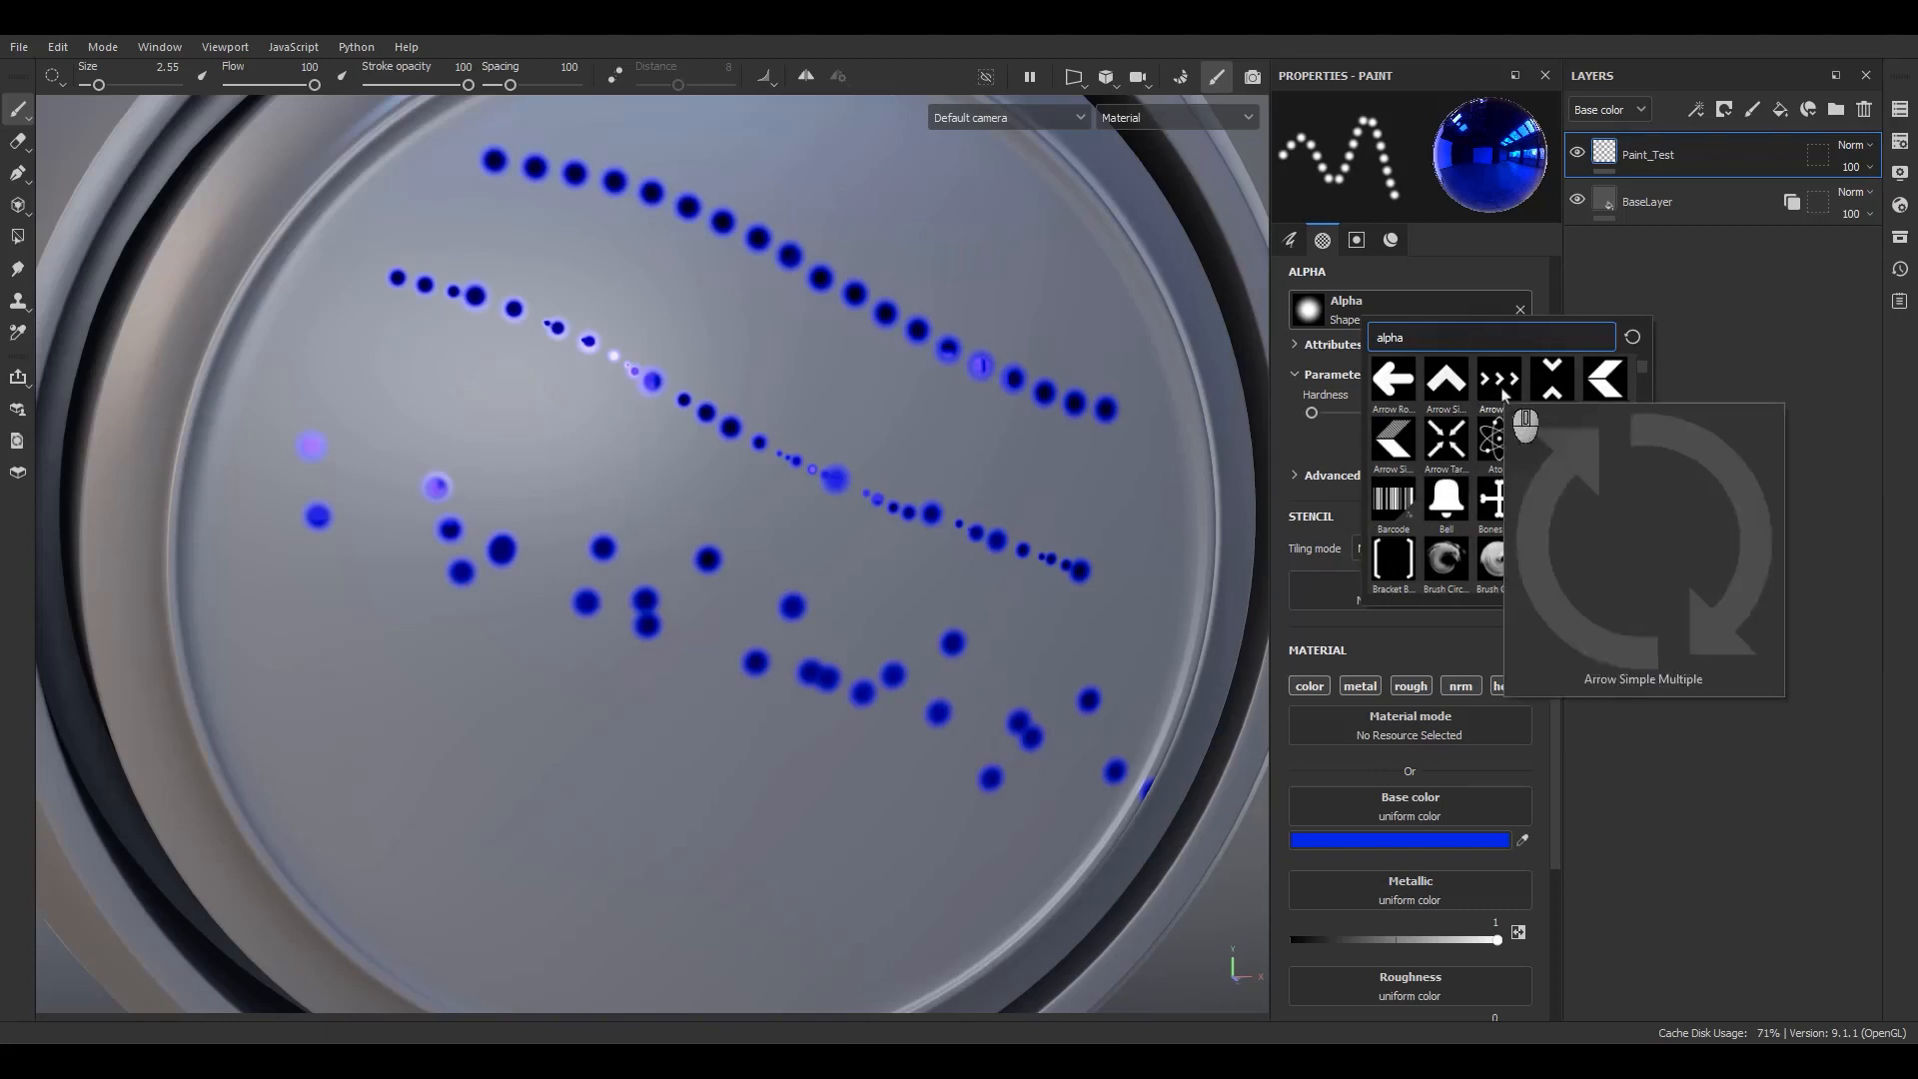
mouse_move(1439, 400)
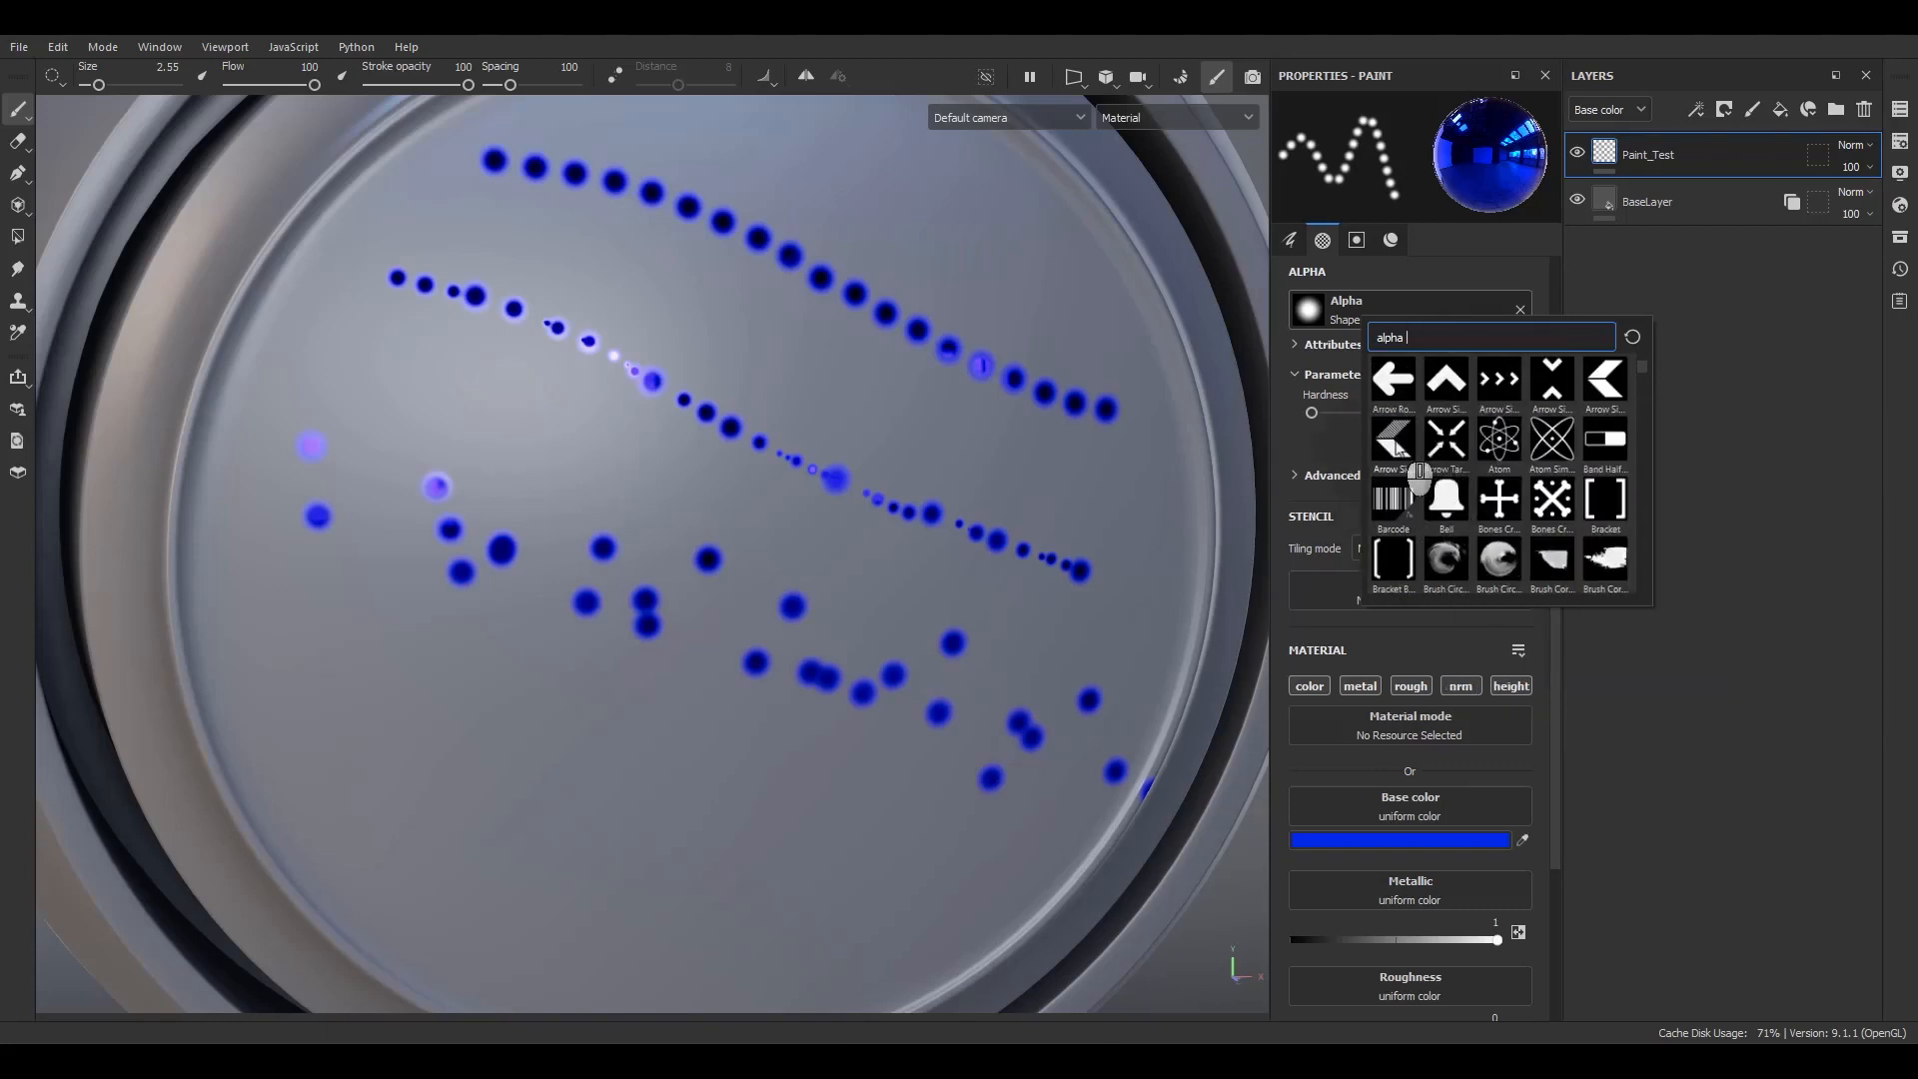
left_click(1398, 448)
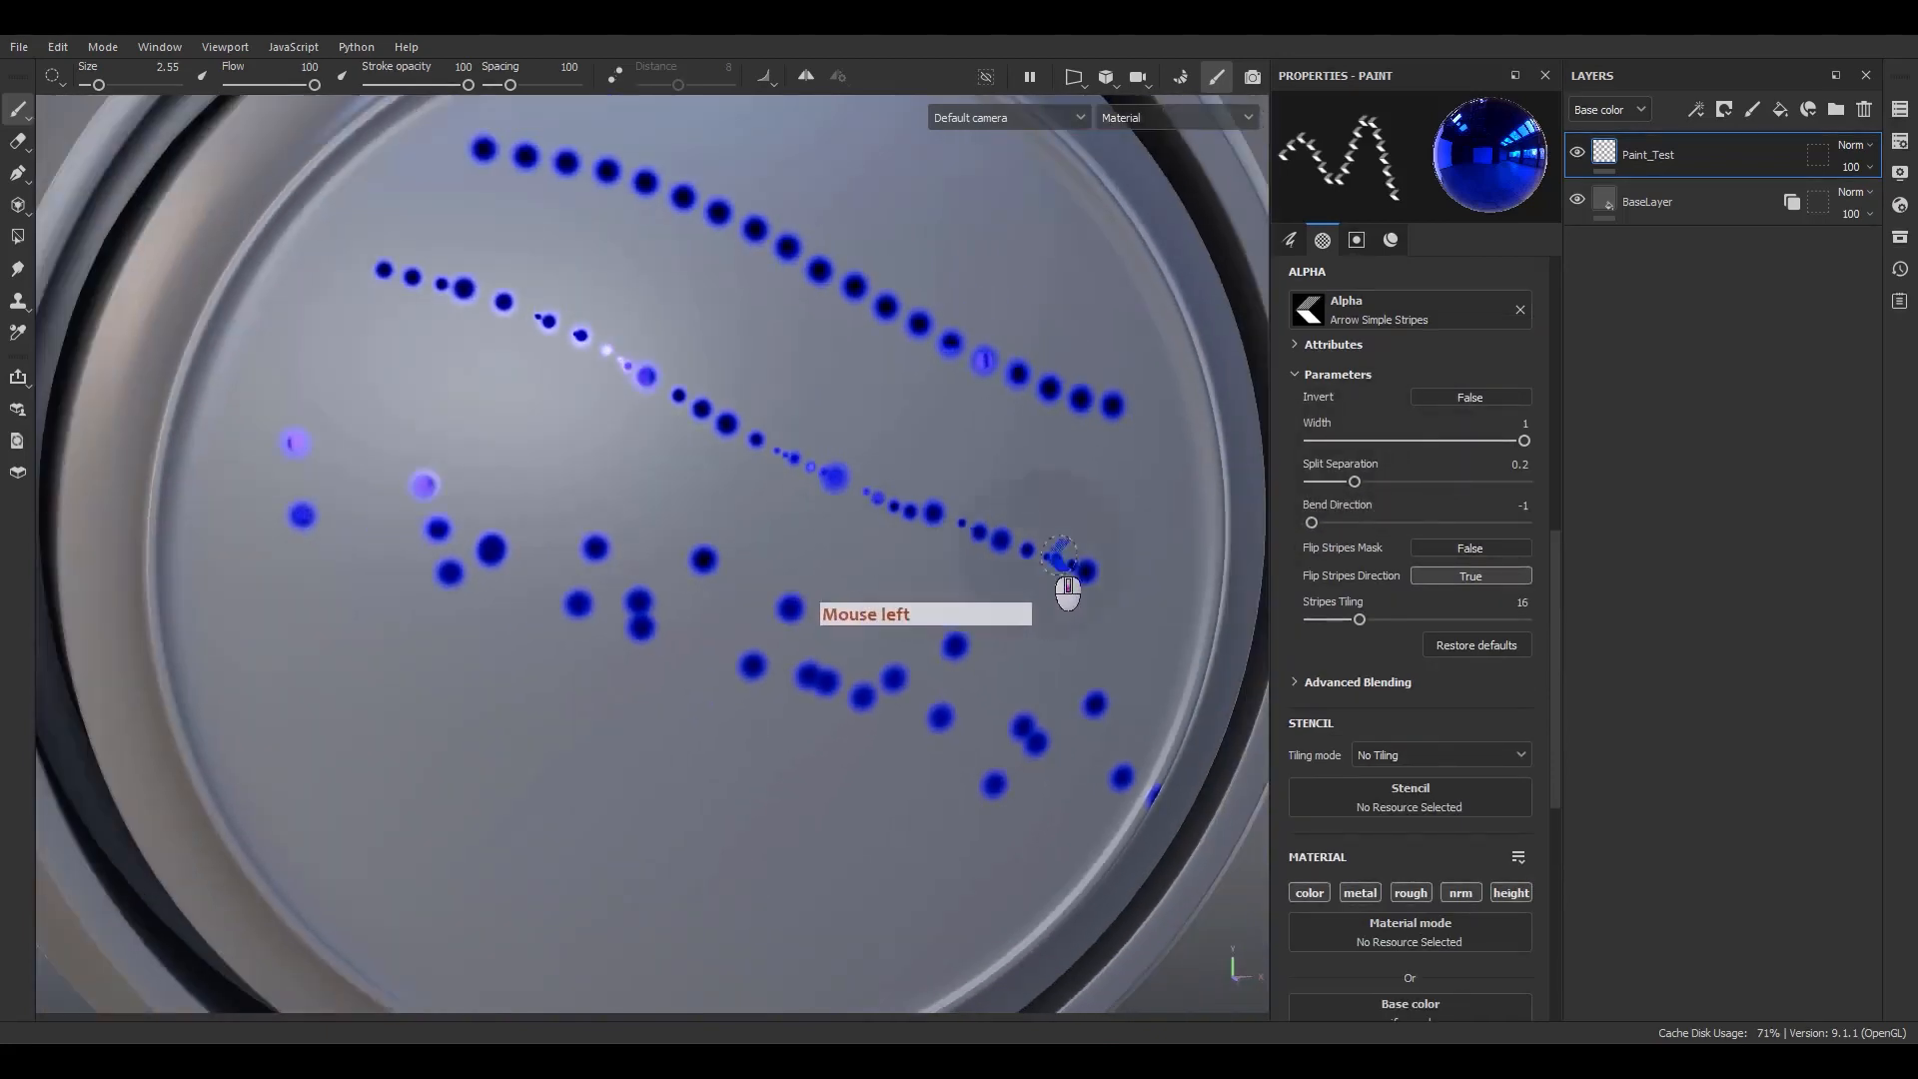
- Set the arrow alpha's width to 0.8 and its split separation to 0.19
scroll(1368, 589, "up", 1)
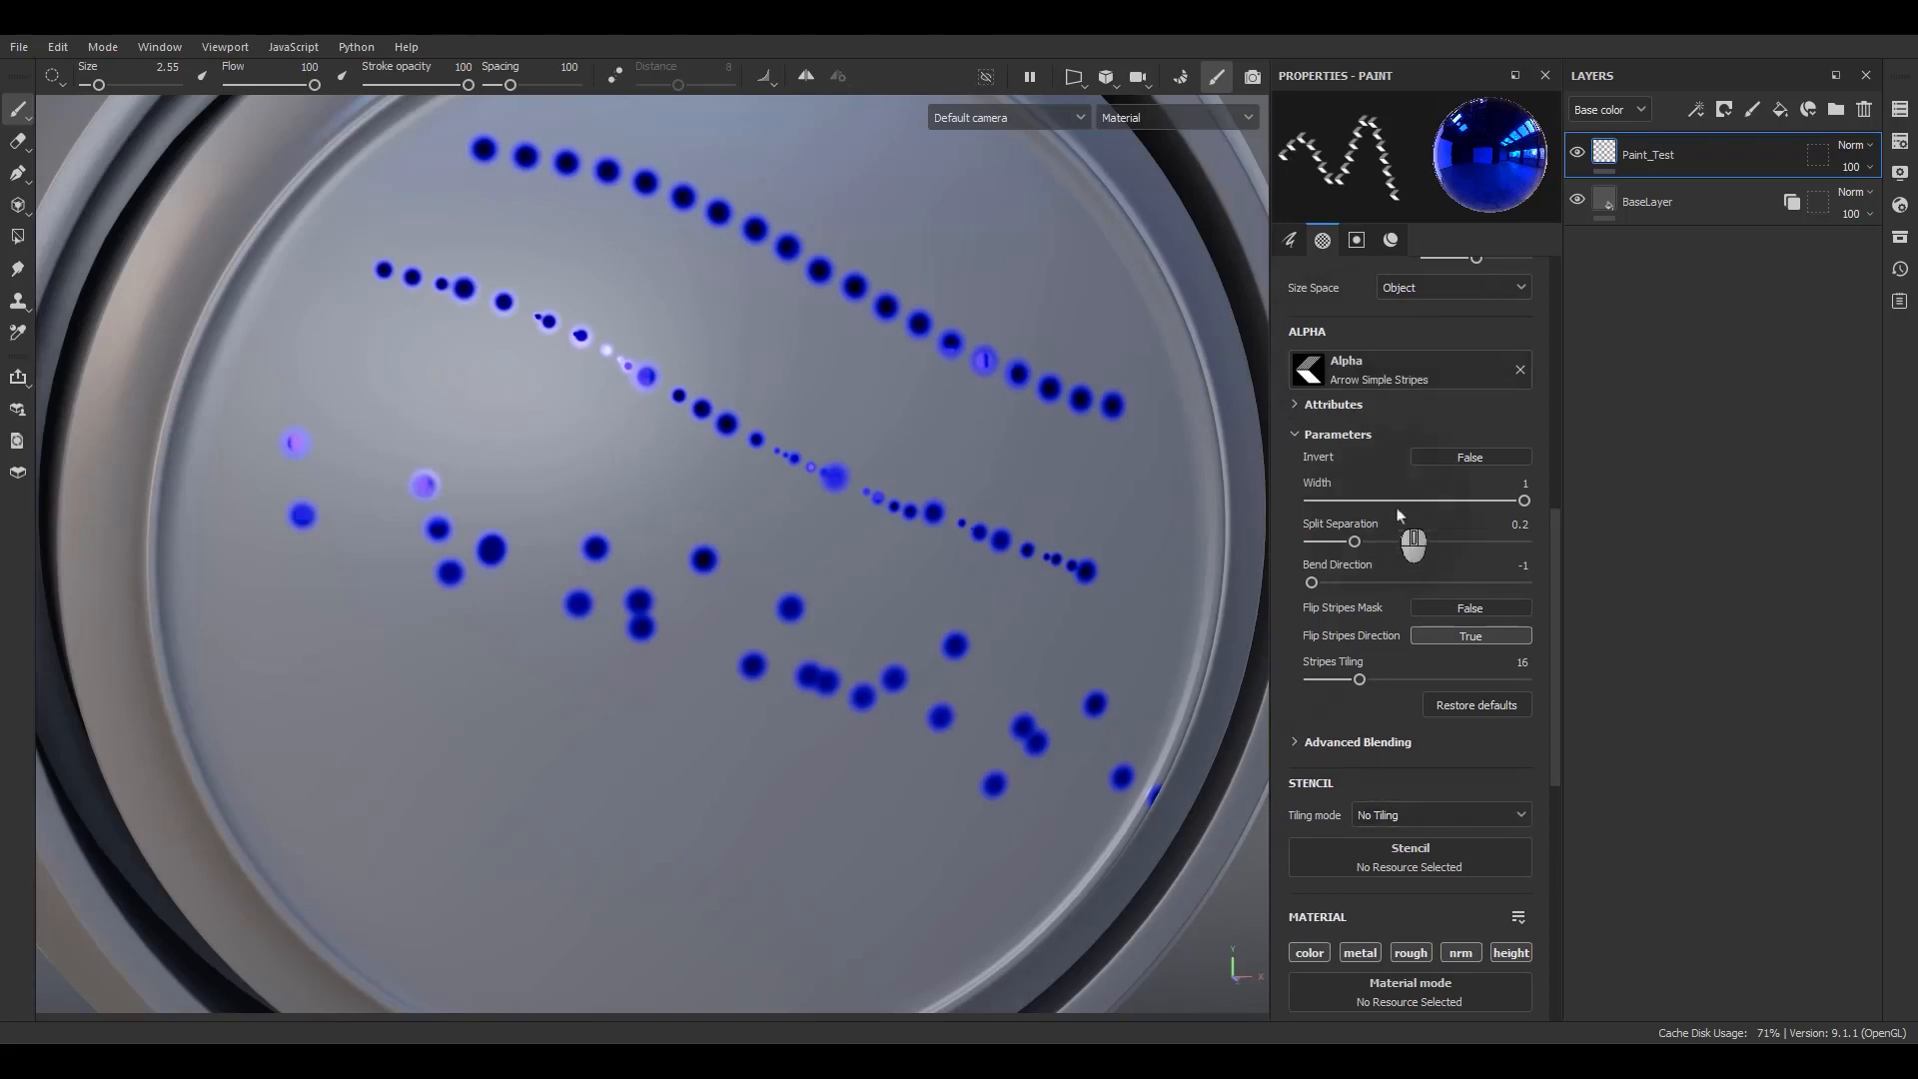
mouse_move(1424, 506)
left_mouse_down()
mouse_move(1400, 505)
mouse_move(1484, 514)
left_mouse_up()
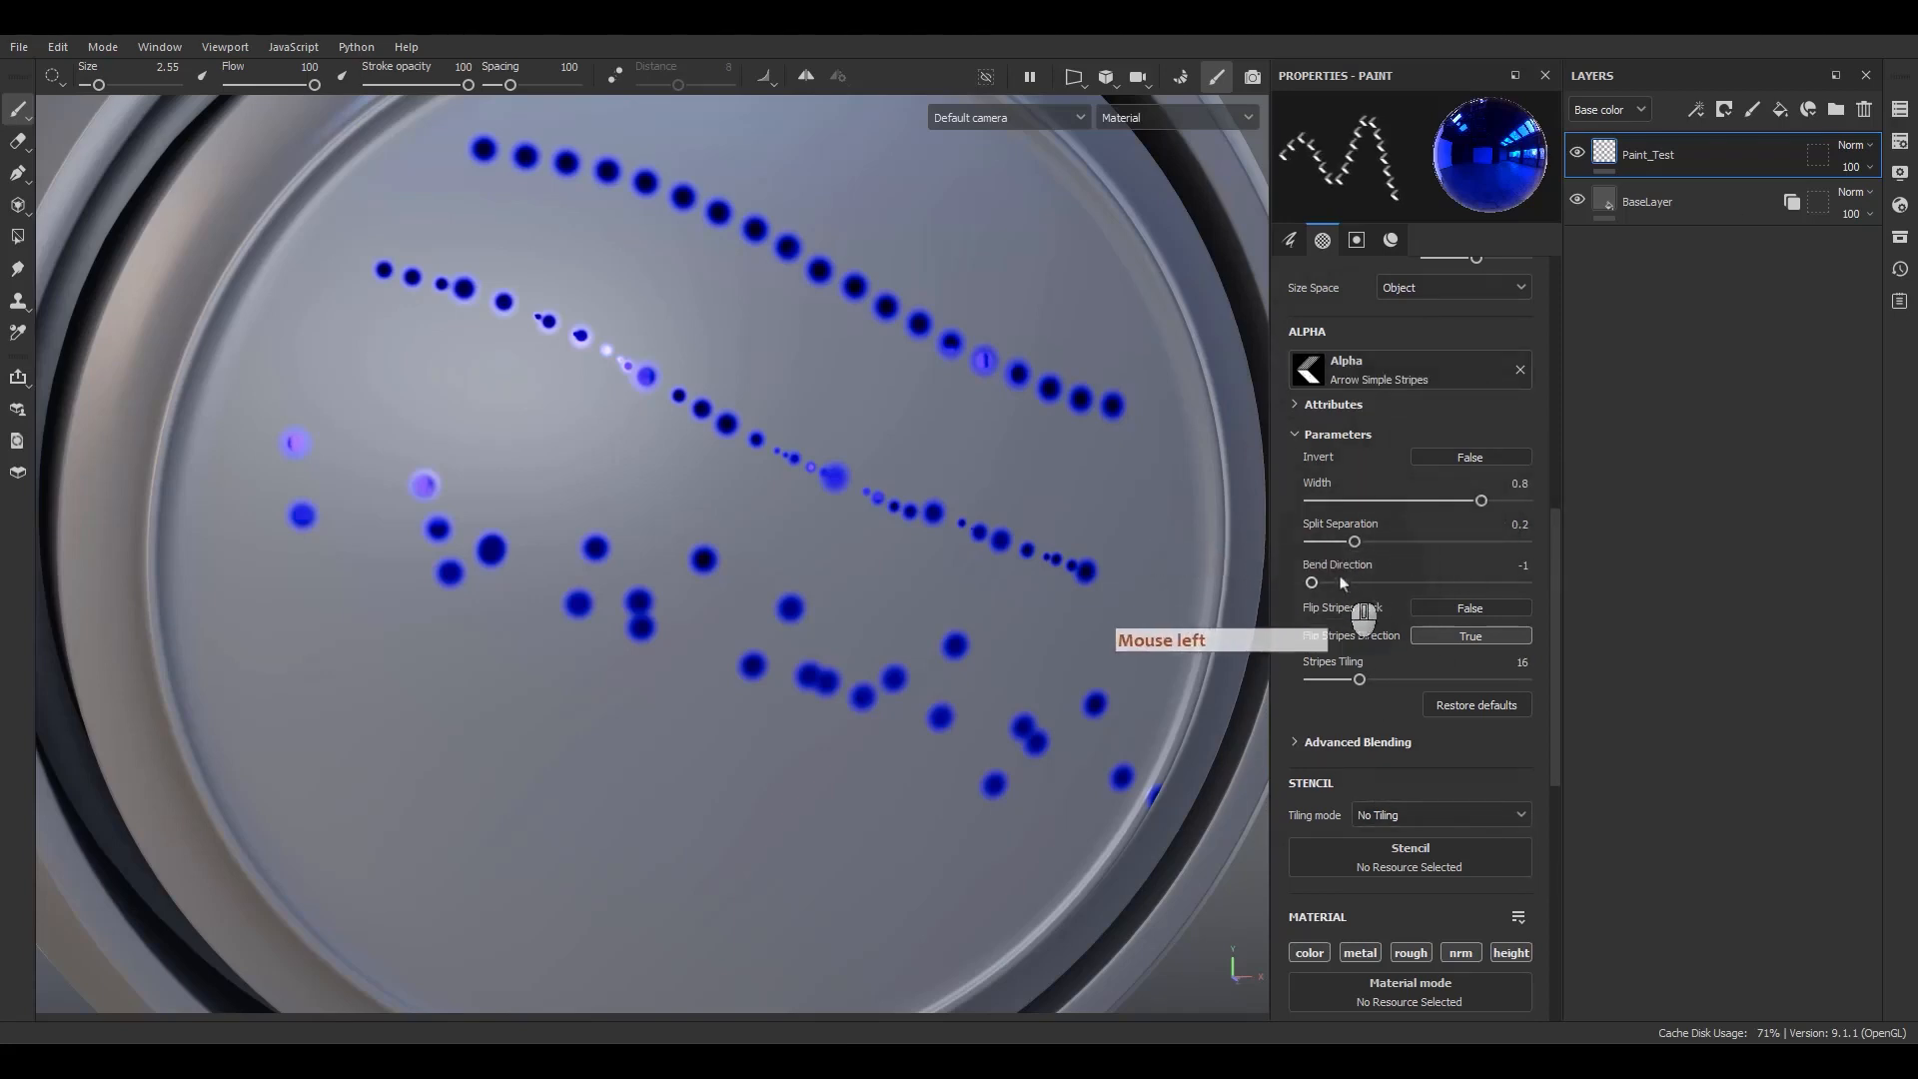
left_click_drag(1356, 543, 1189, 579)
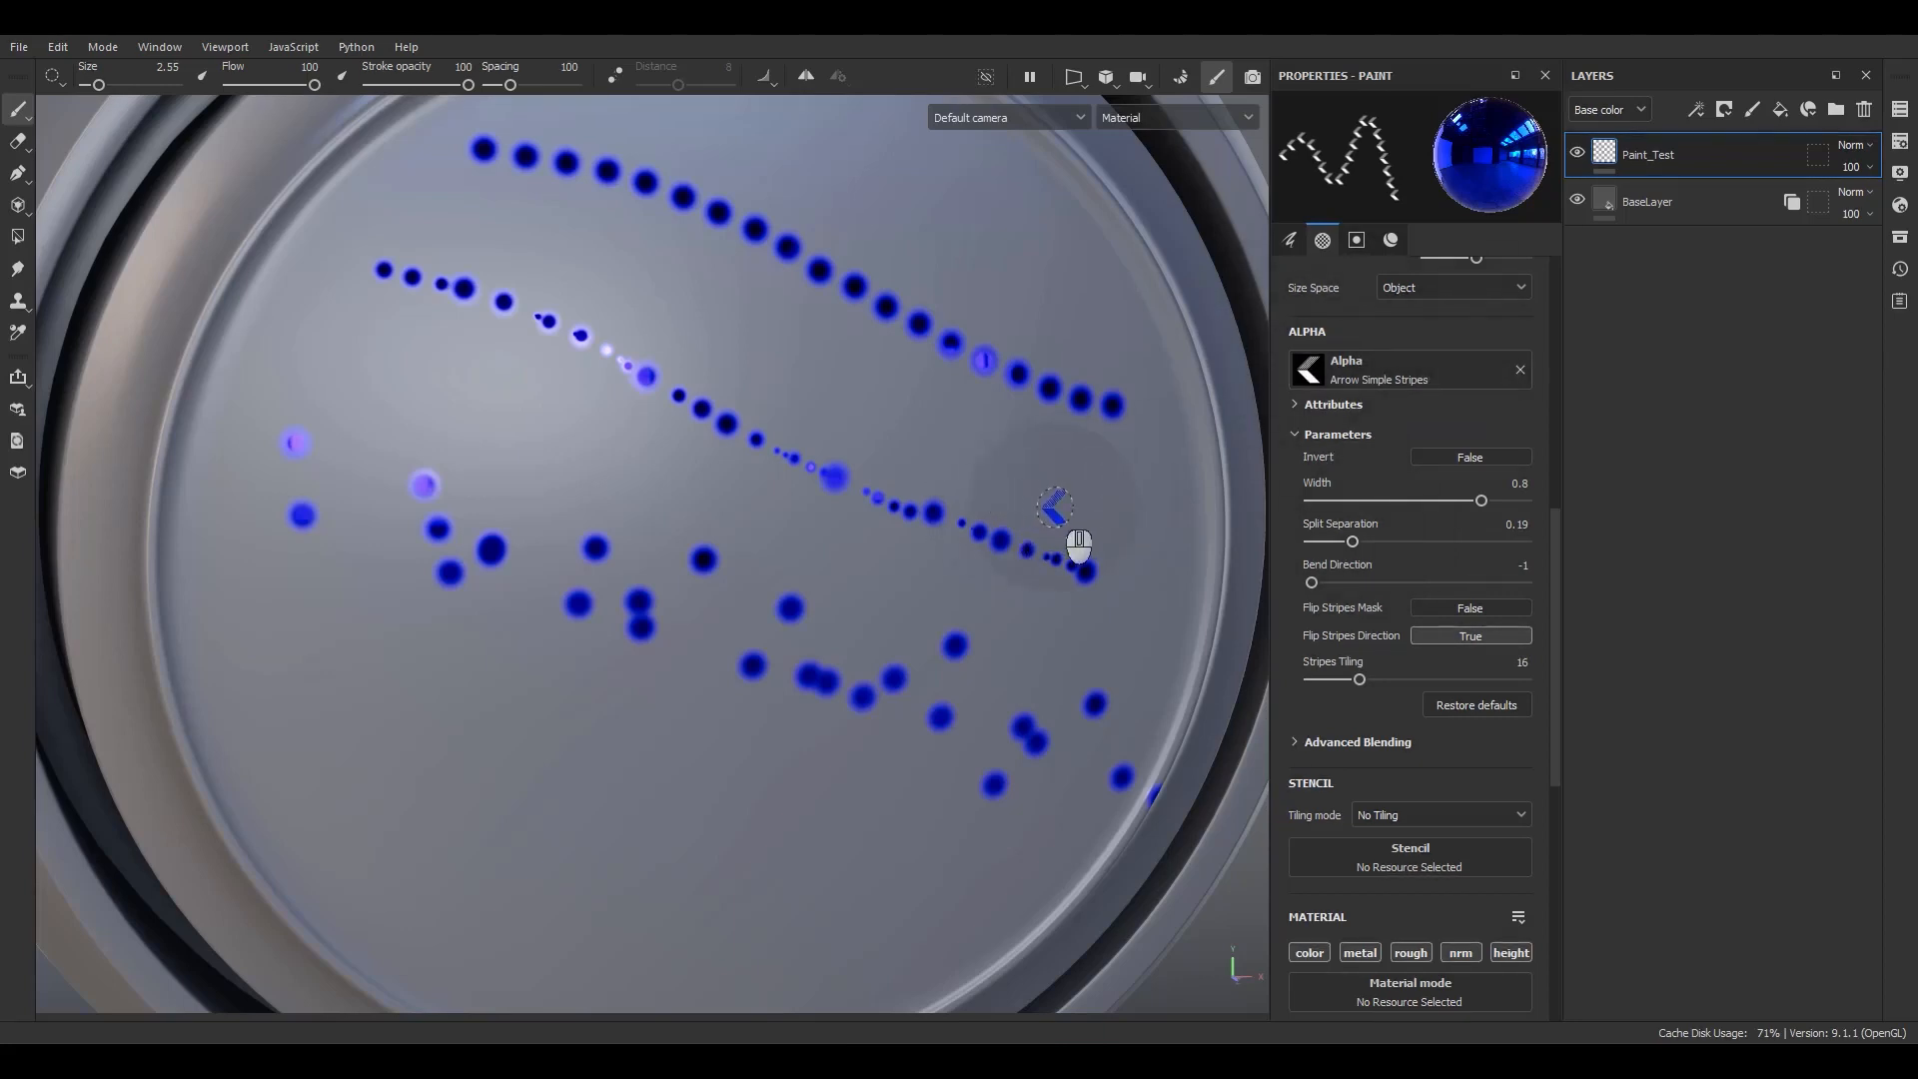
- Set the brush angle to 74 and paint a looping stroke of arrows across the lower part of the disc
scroll(1323, 851, "down", 2)
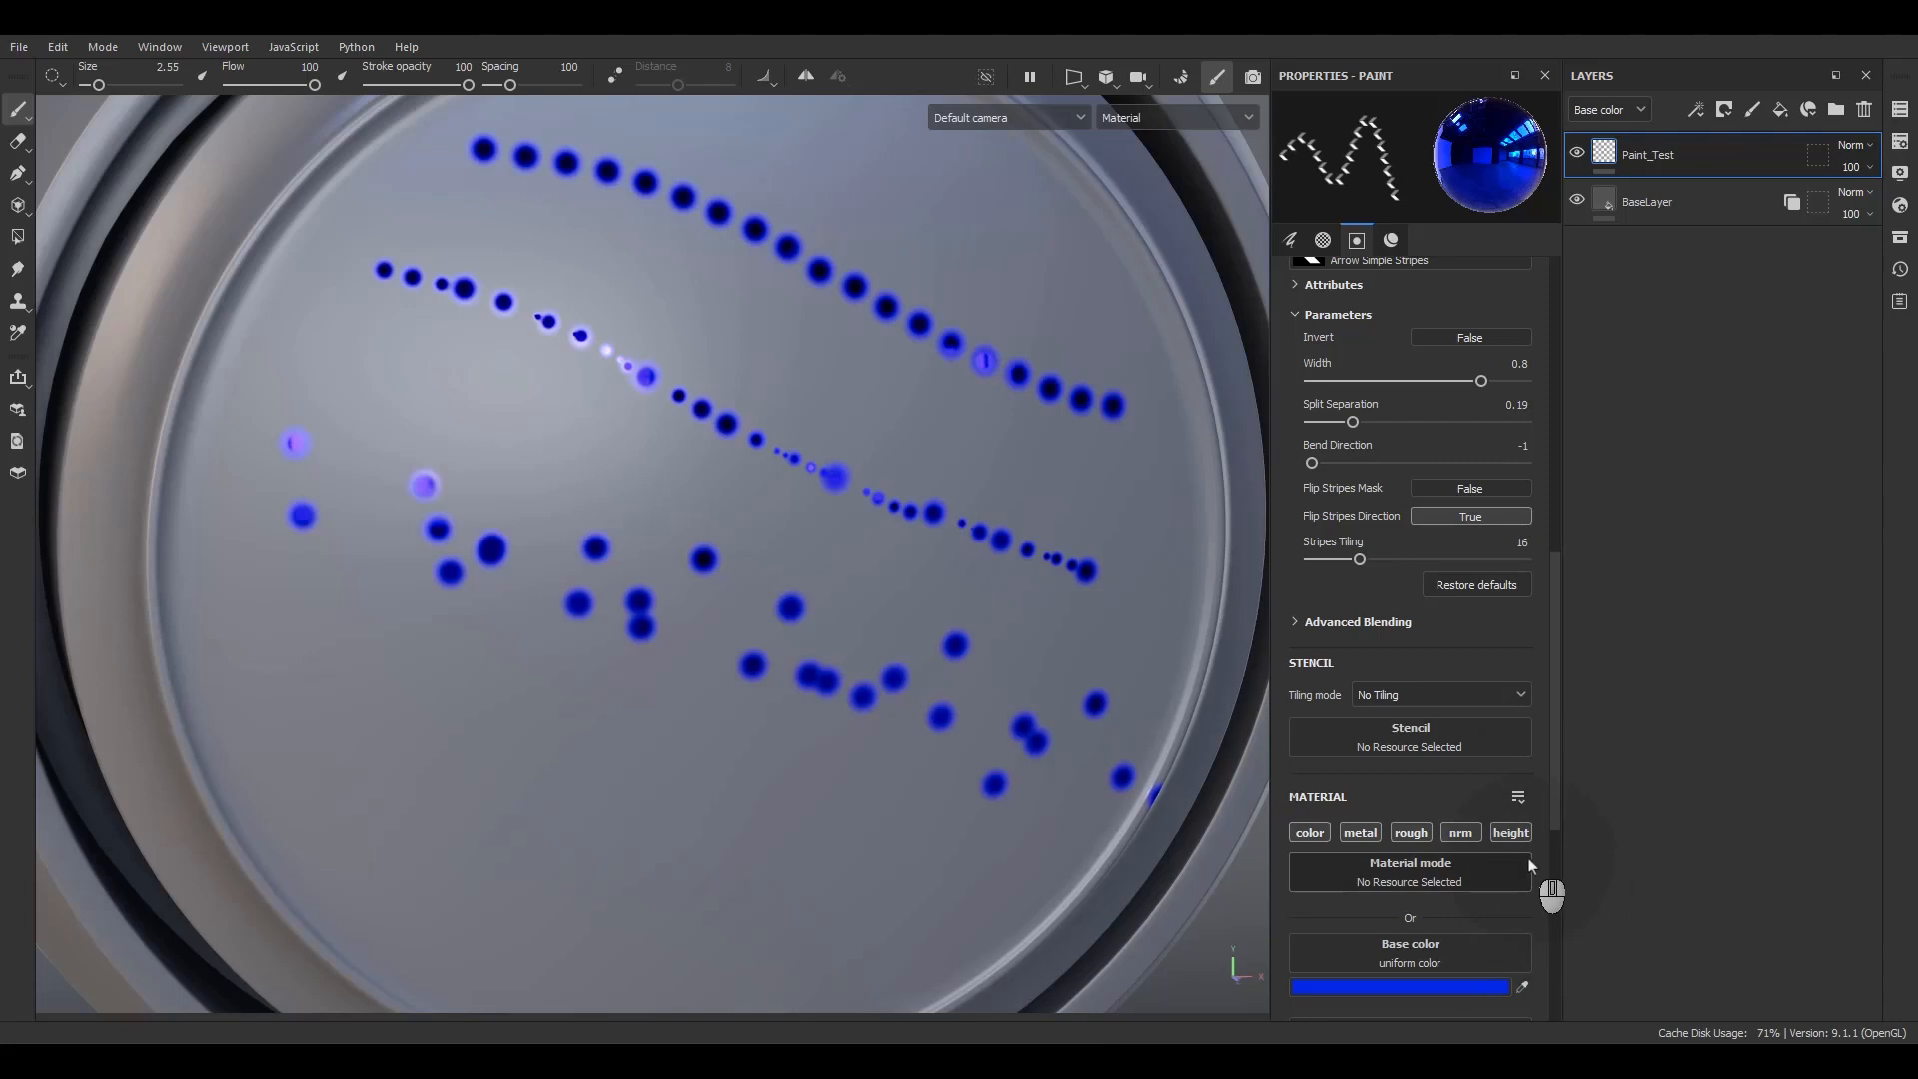
scroll(1339, 619, "up", 4)
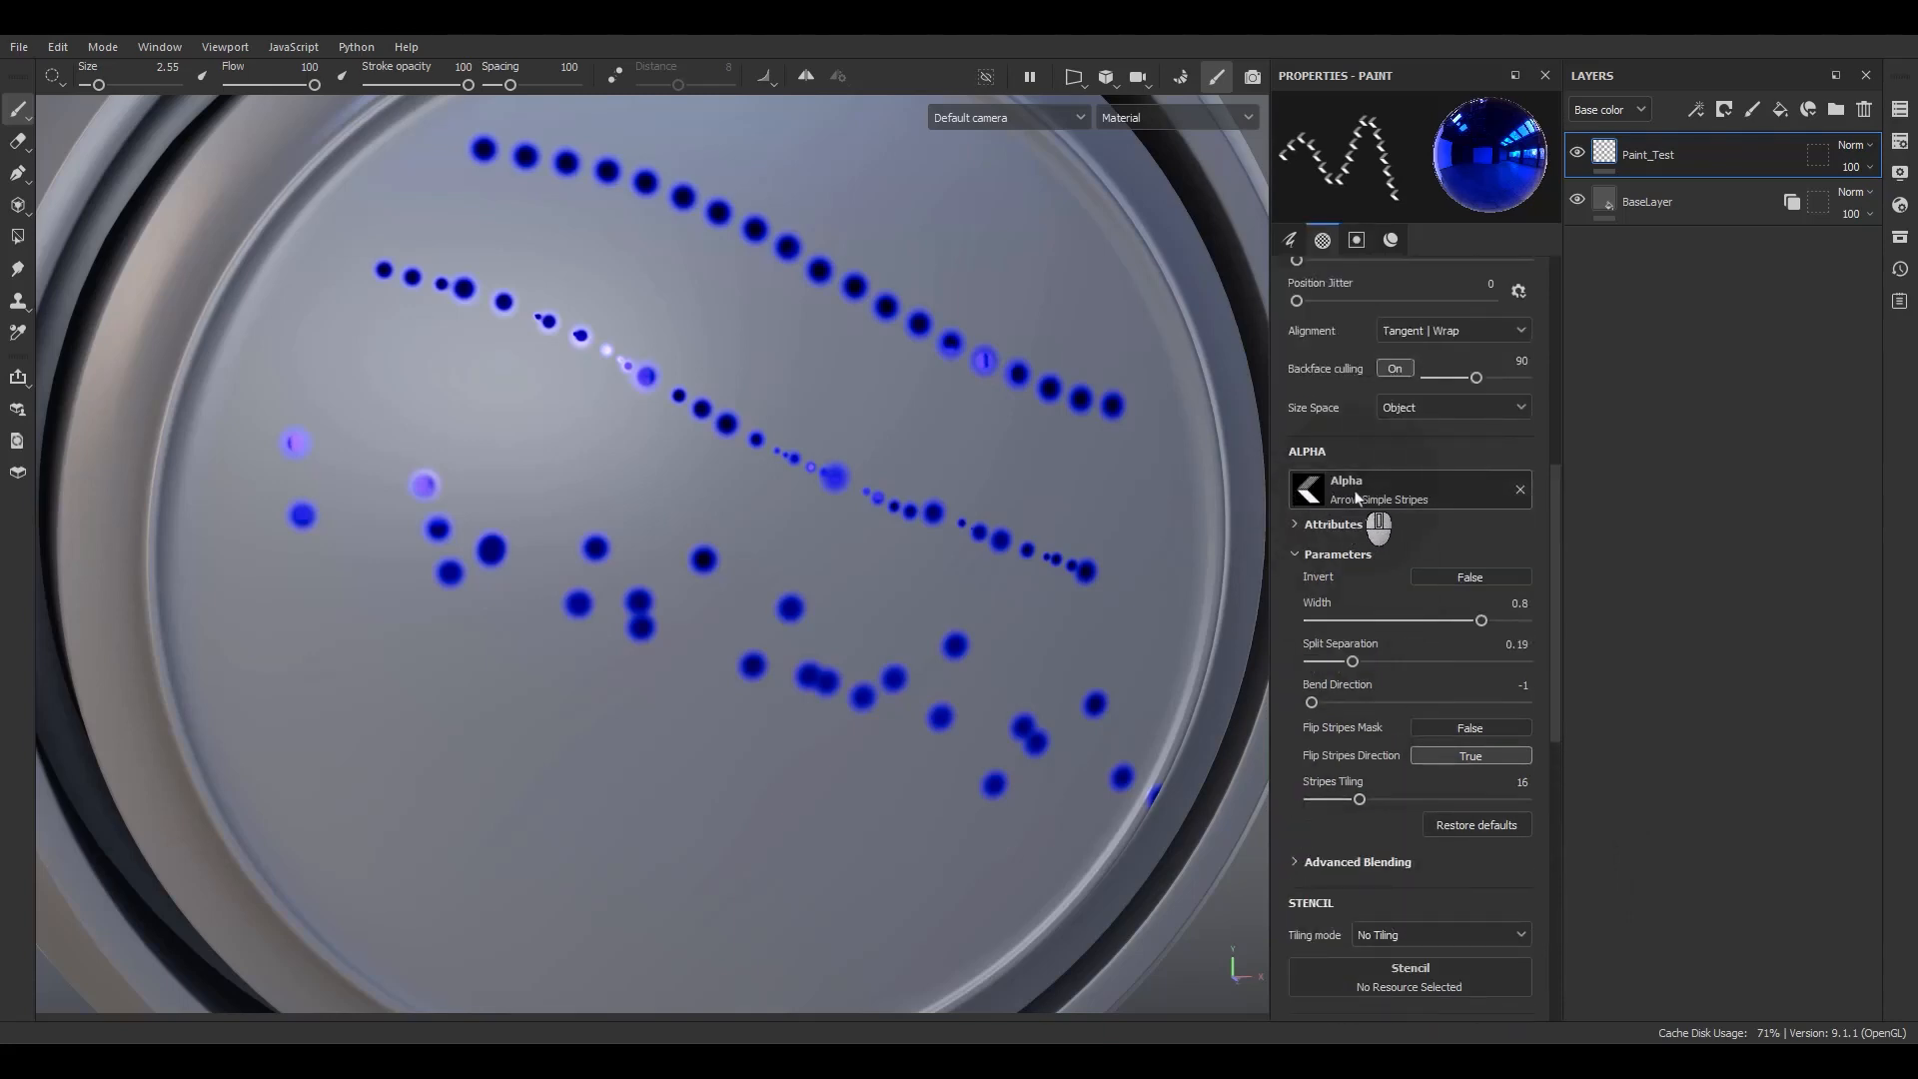
scroll(1357, 496, "up", 7)
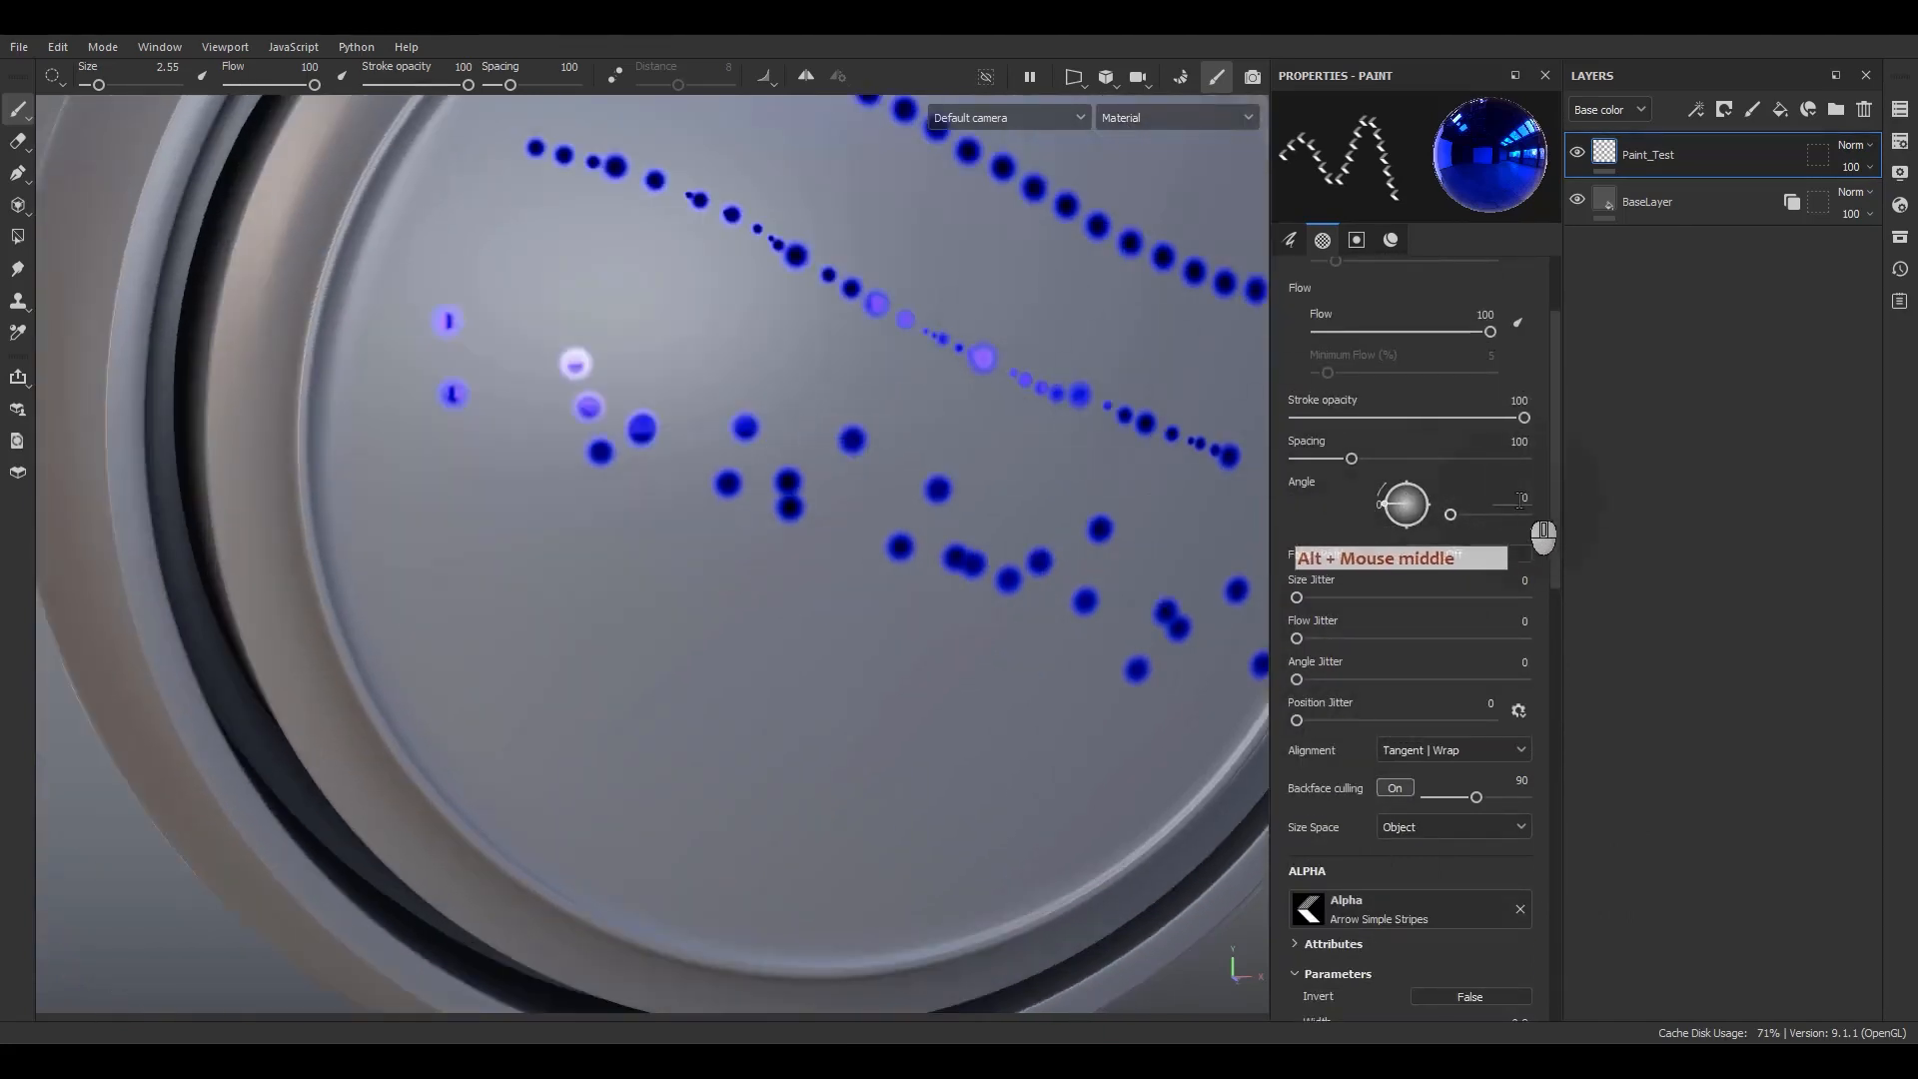
left_click(1401, 500)
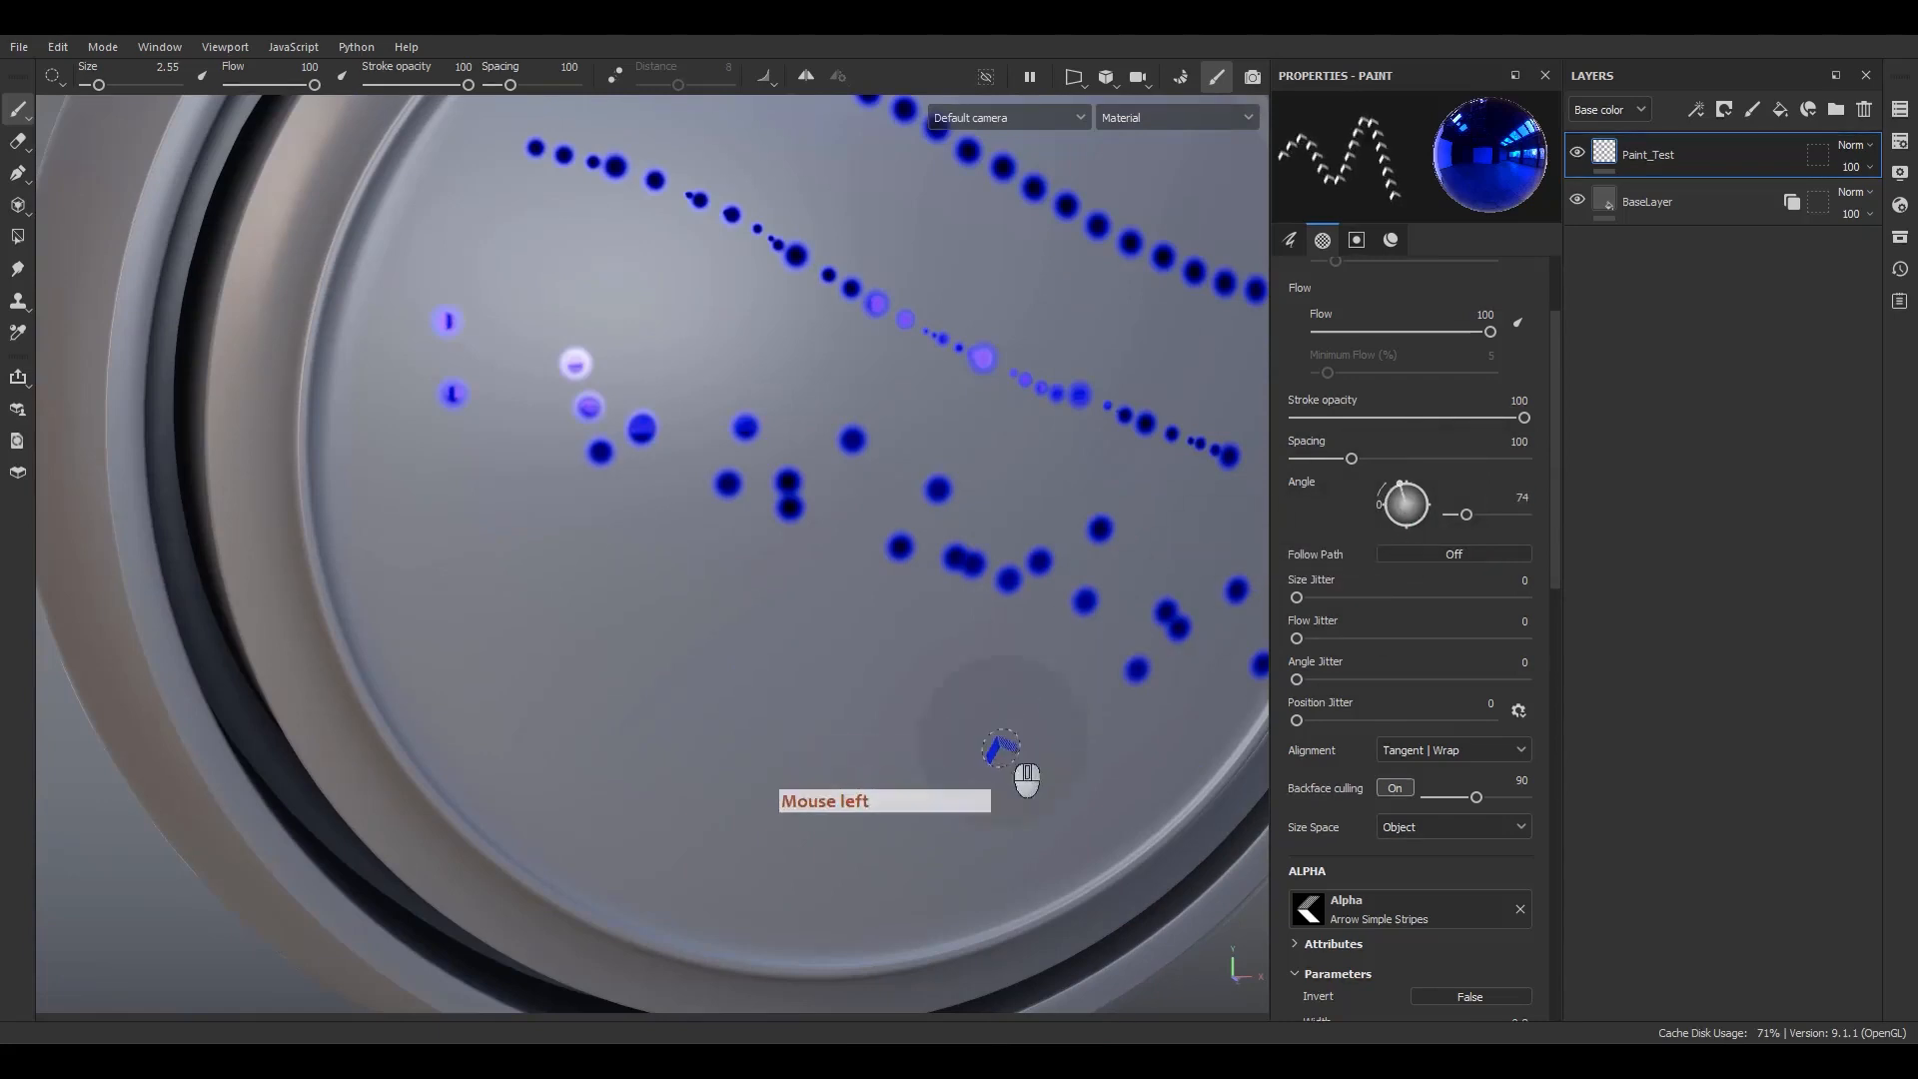
mouse_move(984, 831)
left_mouse_down()
mouse_move(587, 596)
mouse_move(466, 700)
mouse_move(699, 839)
mouse_move(814, 857)
left_mouse_up()
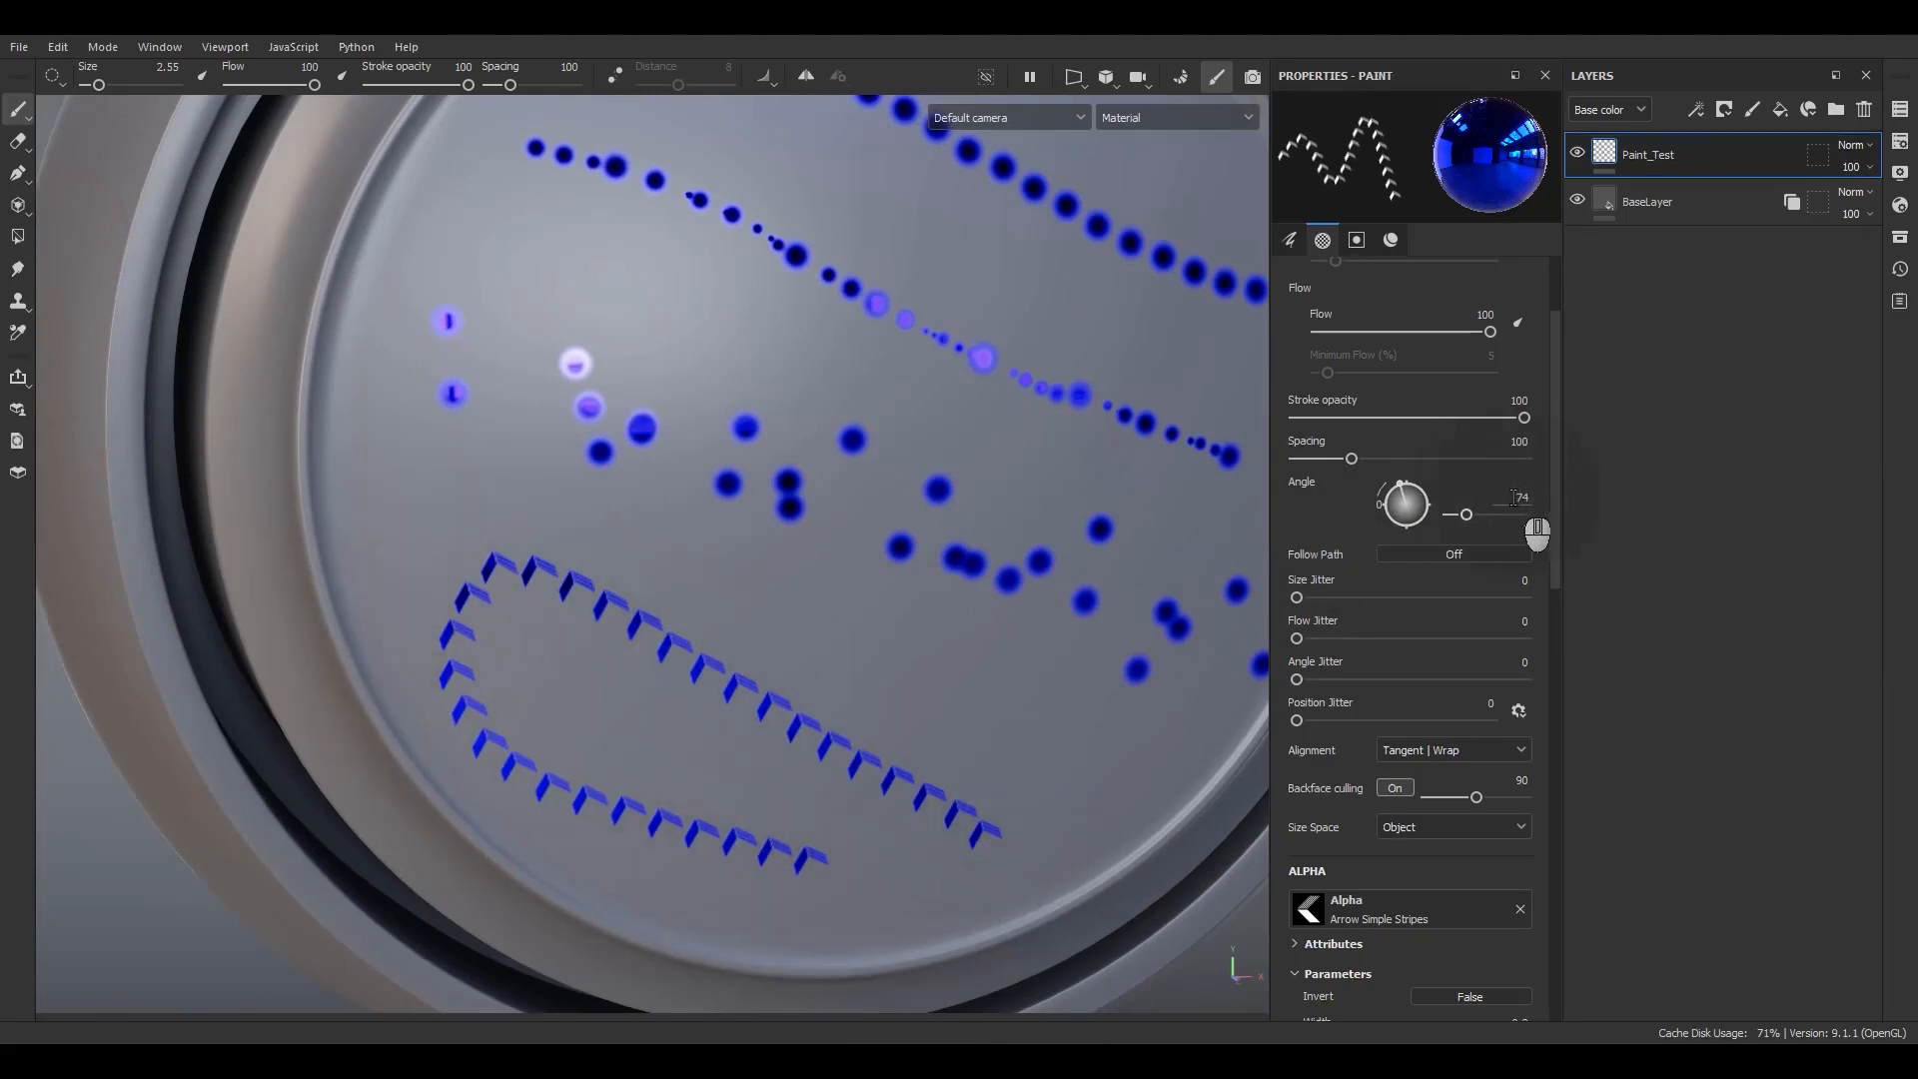
- Set the brush angle to 0 and paint a second curved arrow stroke around the outside of the first loop
left_click(1514, 496)
key("BackSpace")
key("Return")
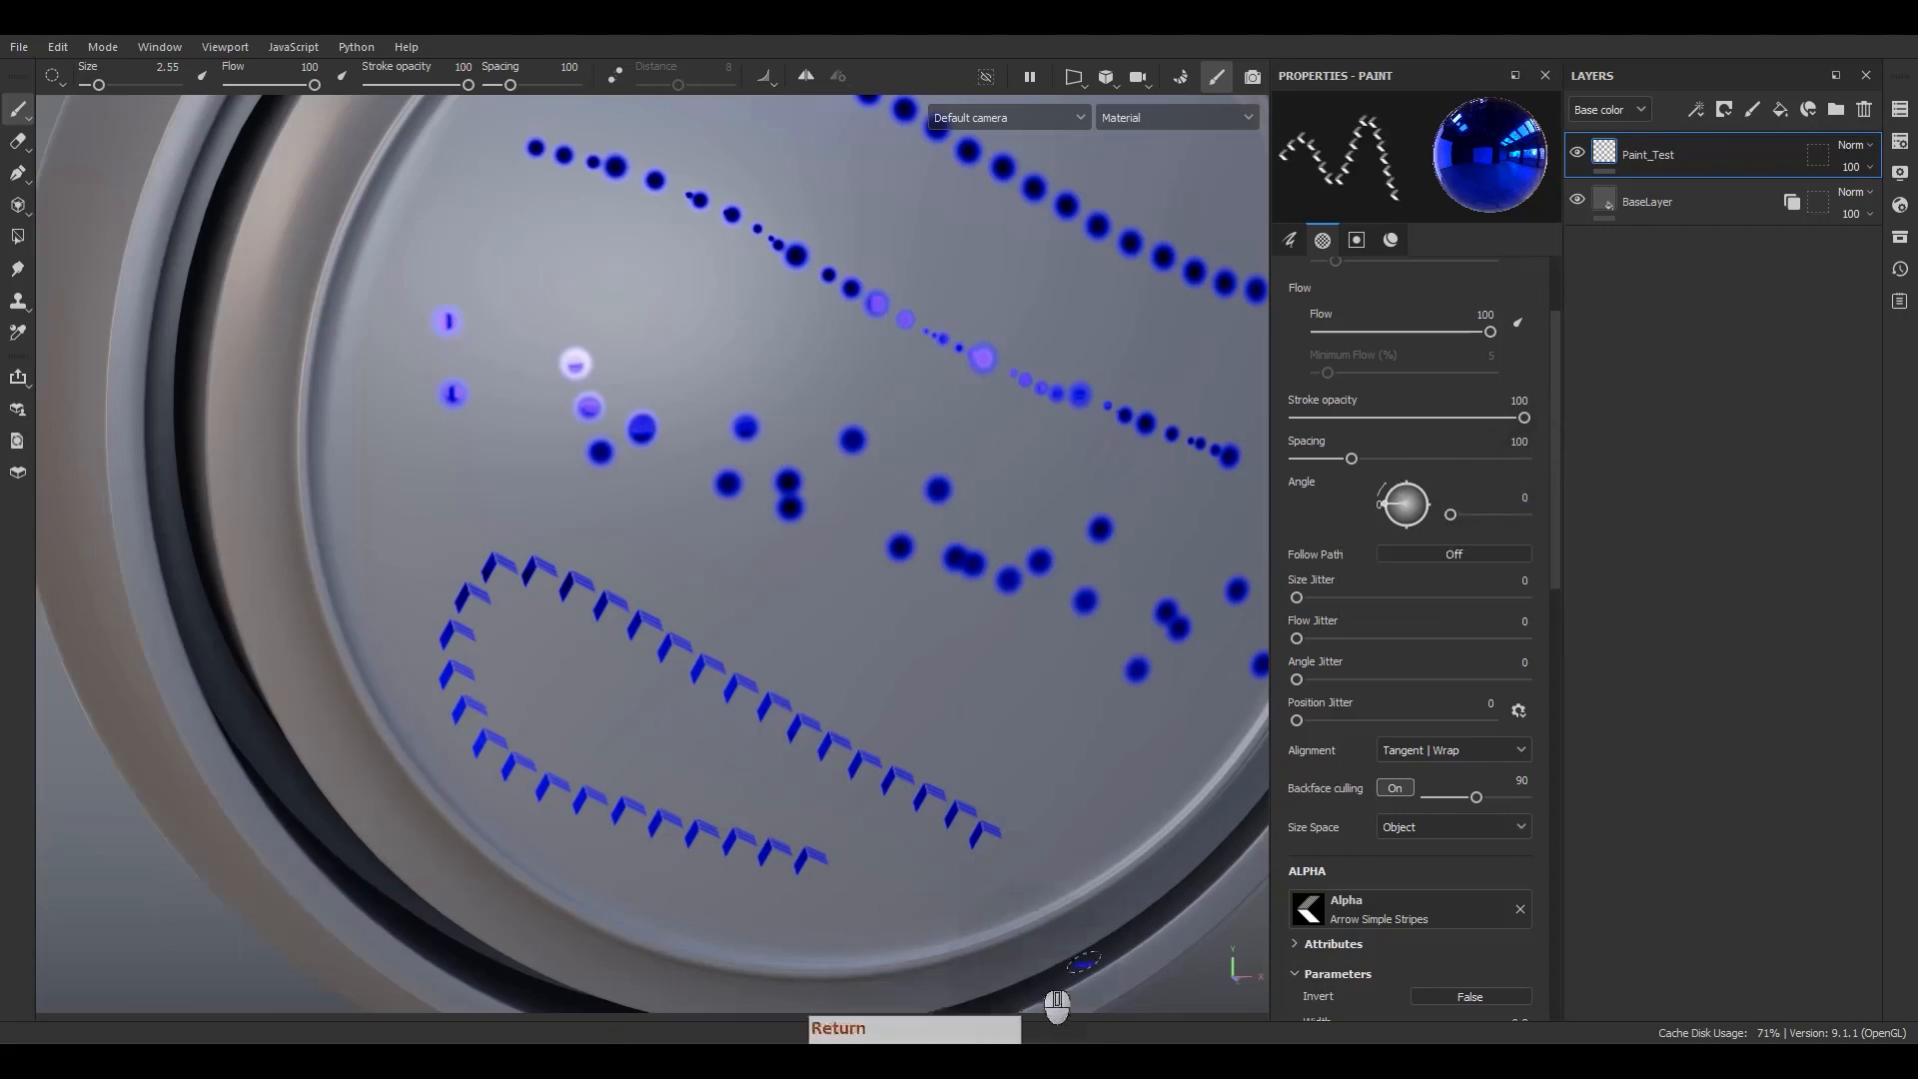
key("KP_0")
mouse_move(1056, 767)
left_mouse_down()
mouse_move(570, 543)
mouse_move(415, 535)
mouse_move(368, 625)
mouse_move(401, 709)
mouse_move(371, 664)
left_mouse_up()
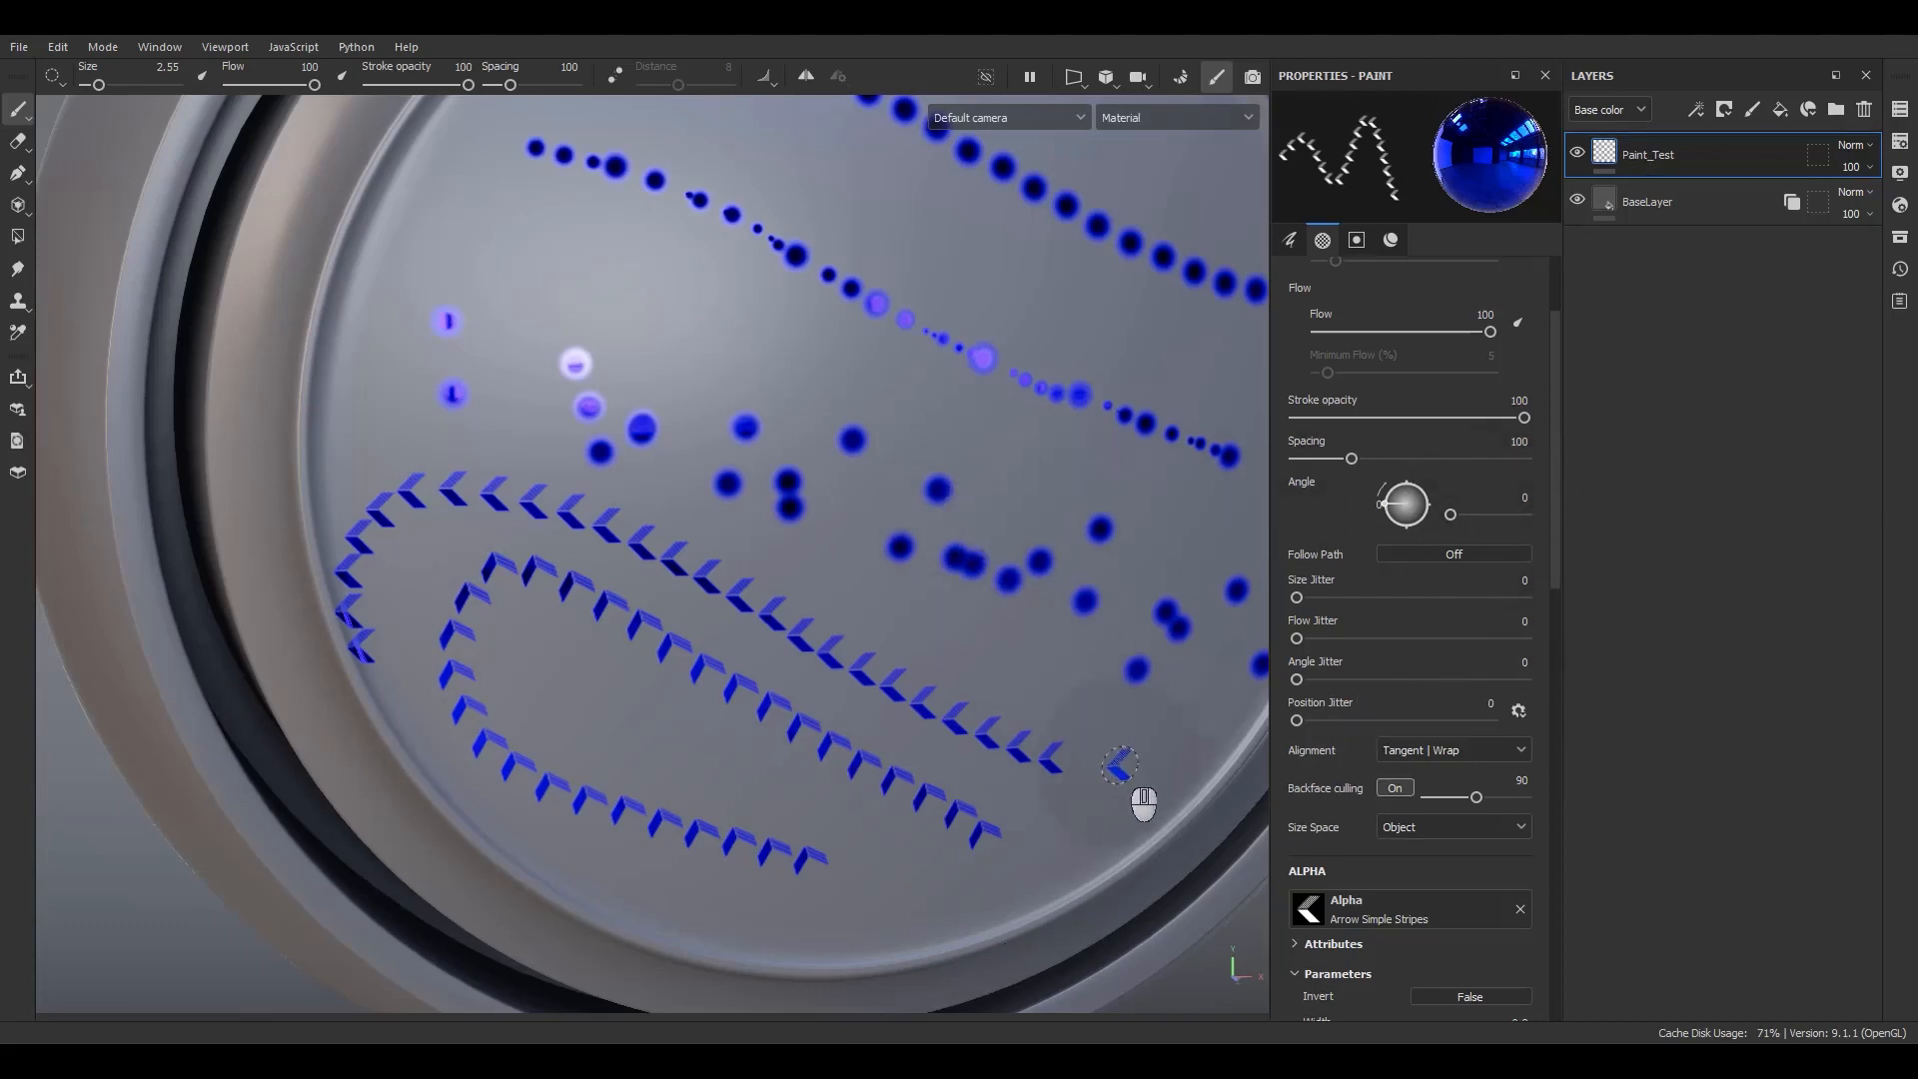
left_click(1053, 761)
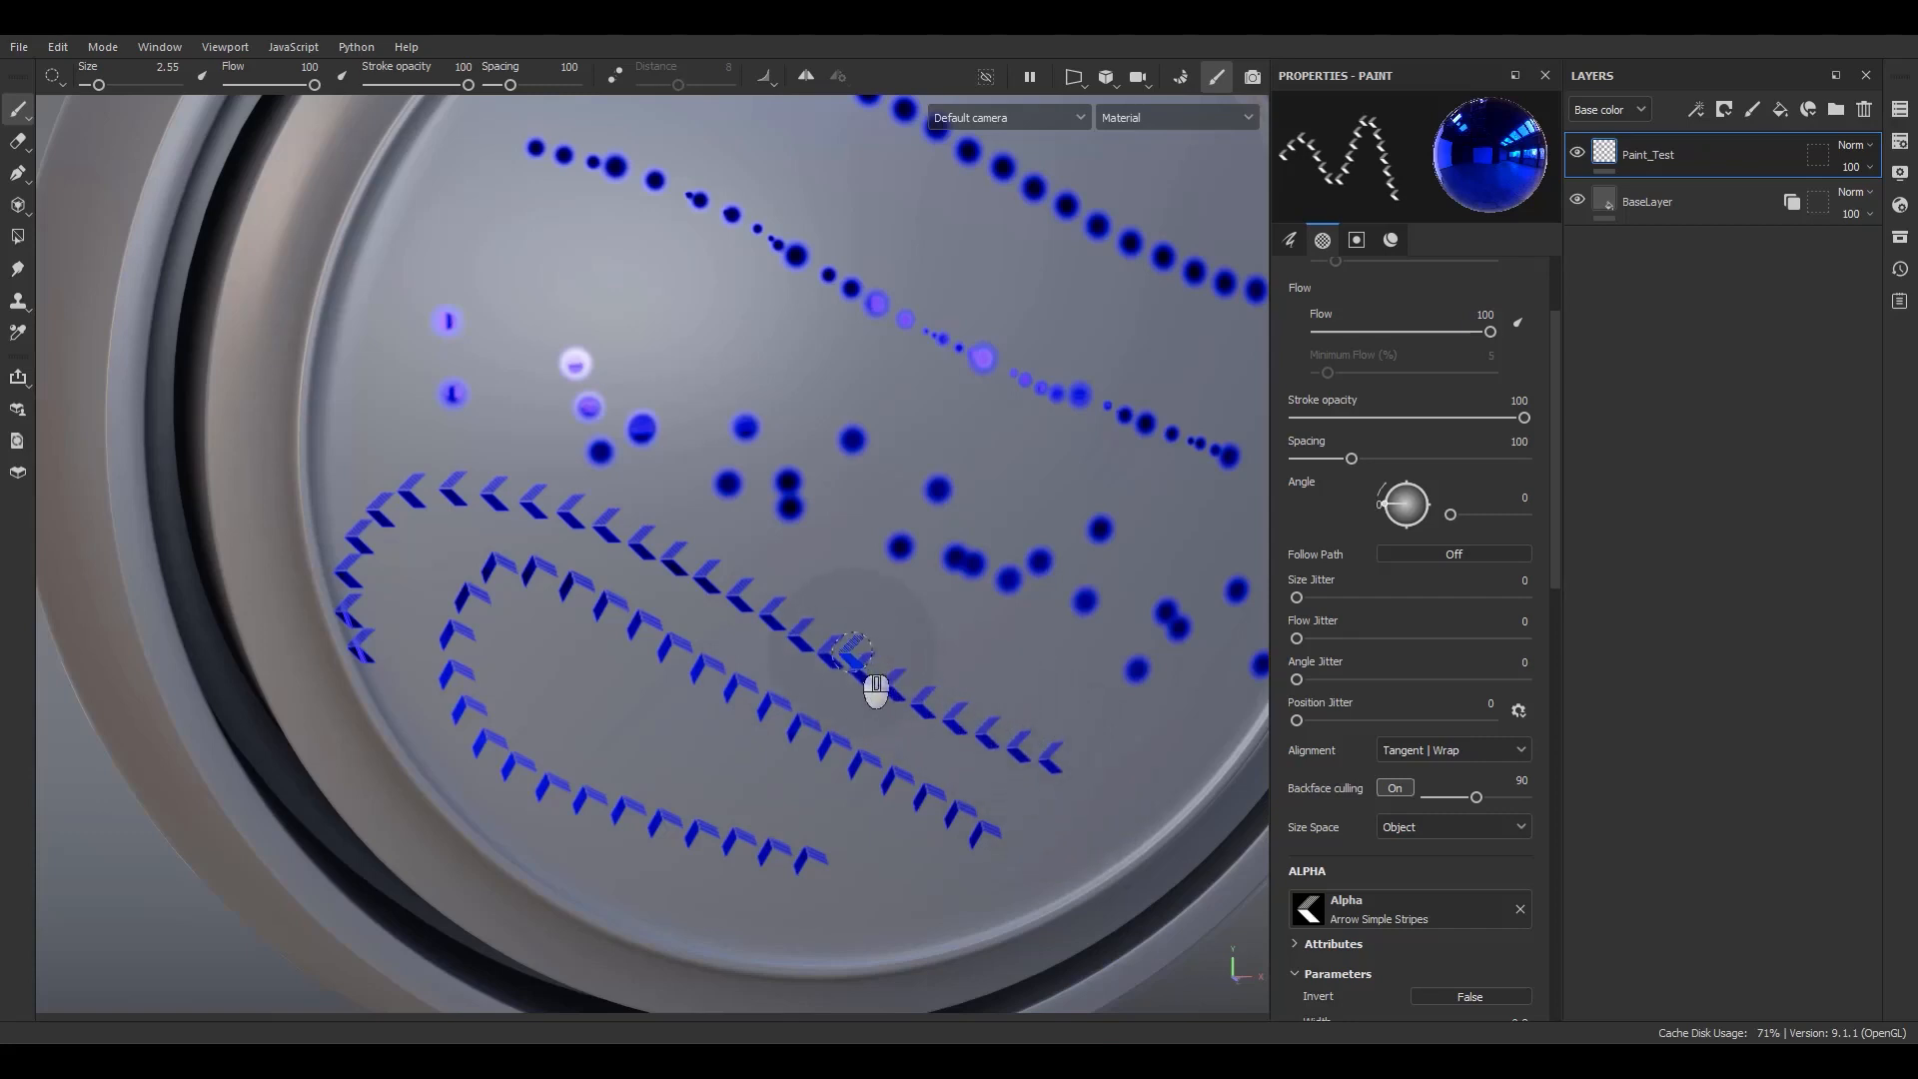
- Turn on Follow Path and paint a winding arrow stroke from the lower disc up through the dotted strokes
left_click(1436, 558)
mouse_move(1121, 742)
left_mouse_down()
mouse_move(1029, 676)
mouse_move(811, 588)
mouse_move(764, 506)
mouse_move(814, 411)
mouse_move(905, 387)
mouse_move(1093, 471)
left_mouse_up()
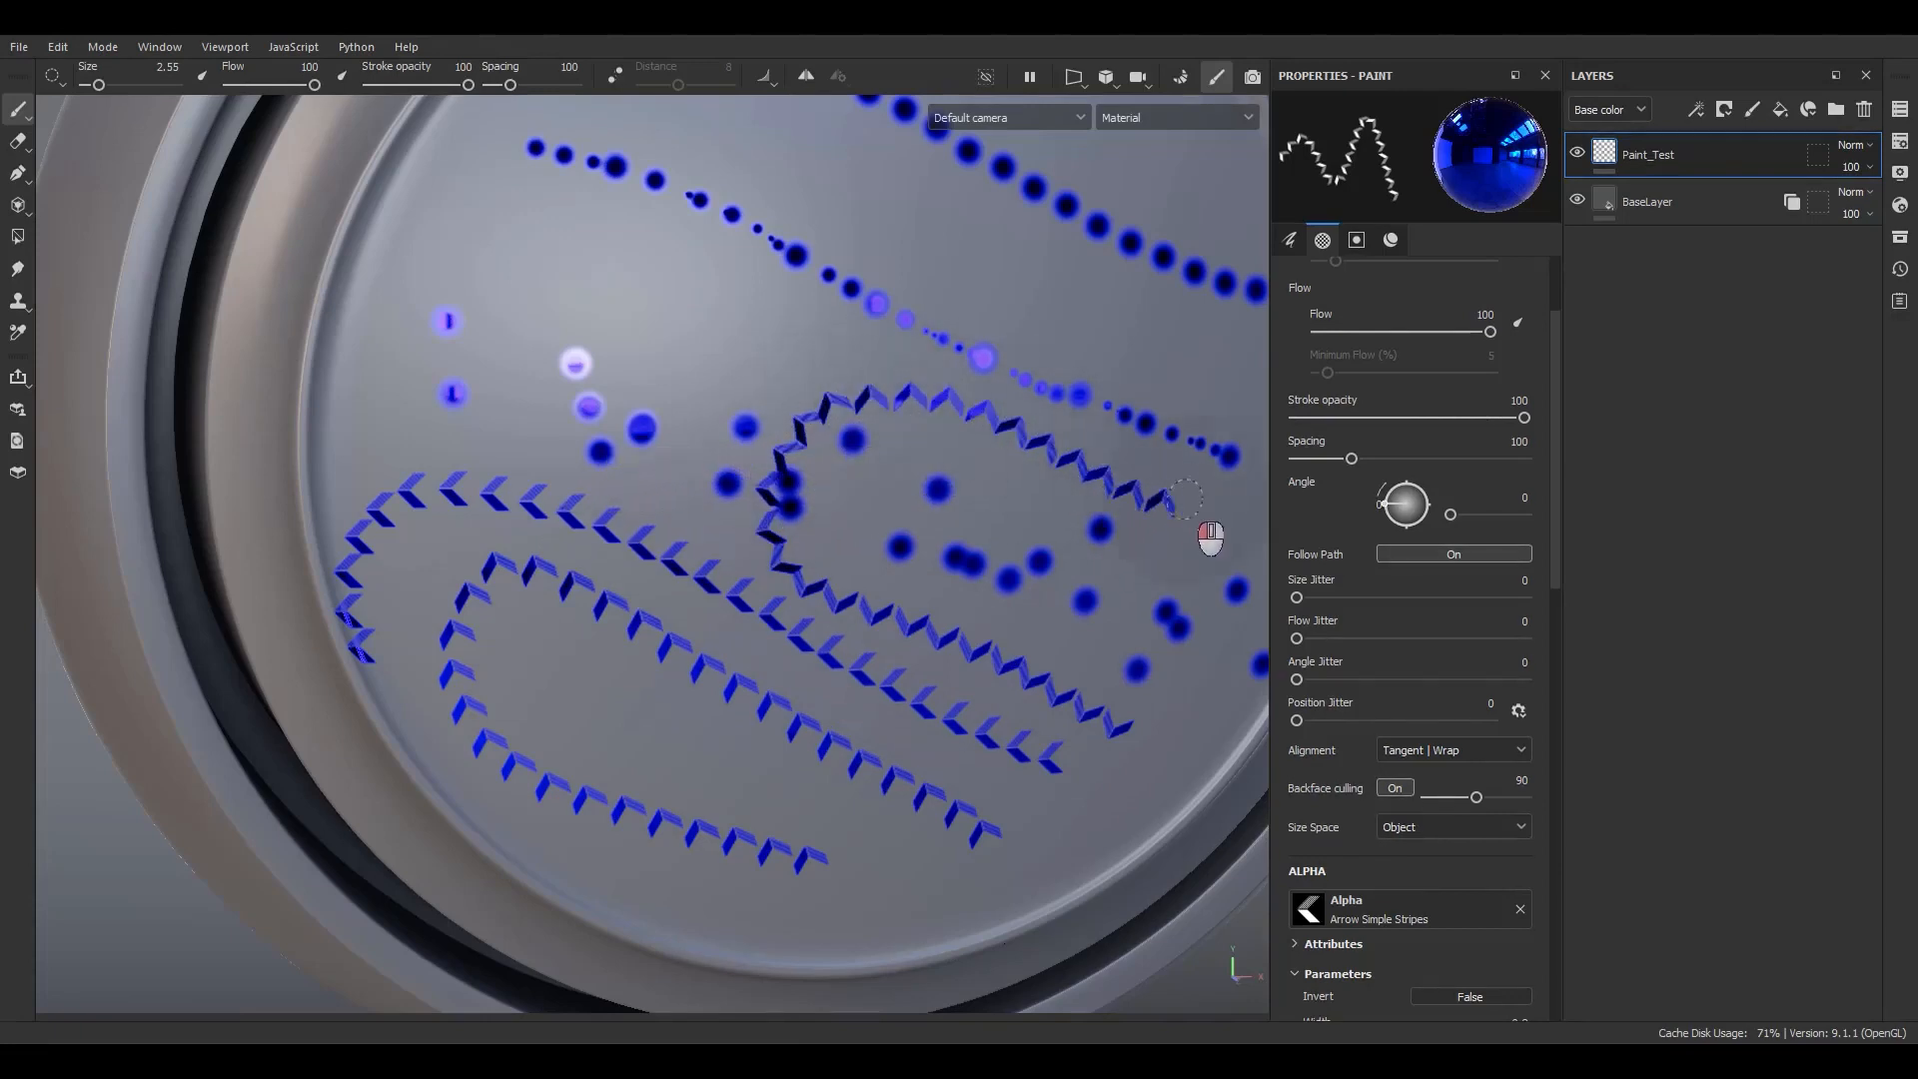
mouse_move(1233, 383)
left_mouse_down()
mouse_move(1124, 300)
mouse_move(895, 218)
left_mouse_up()
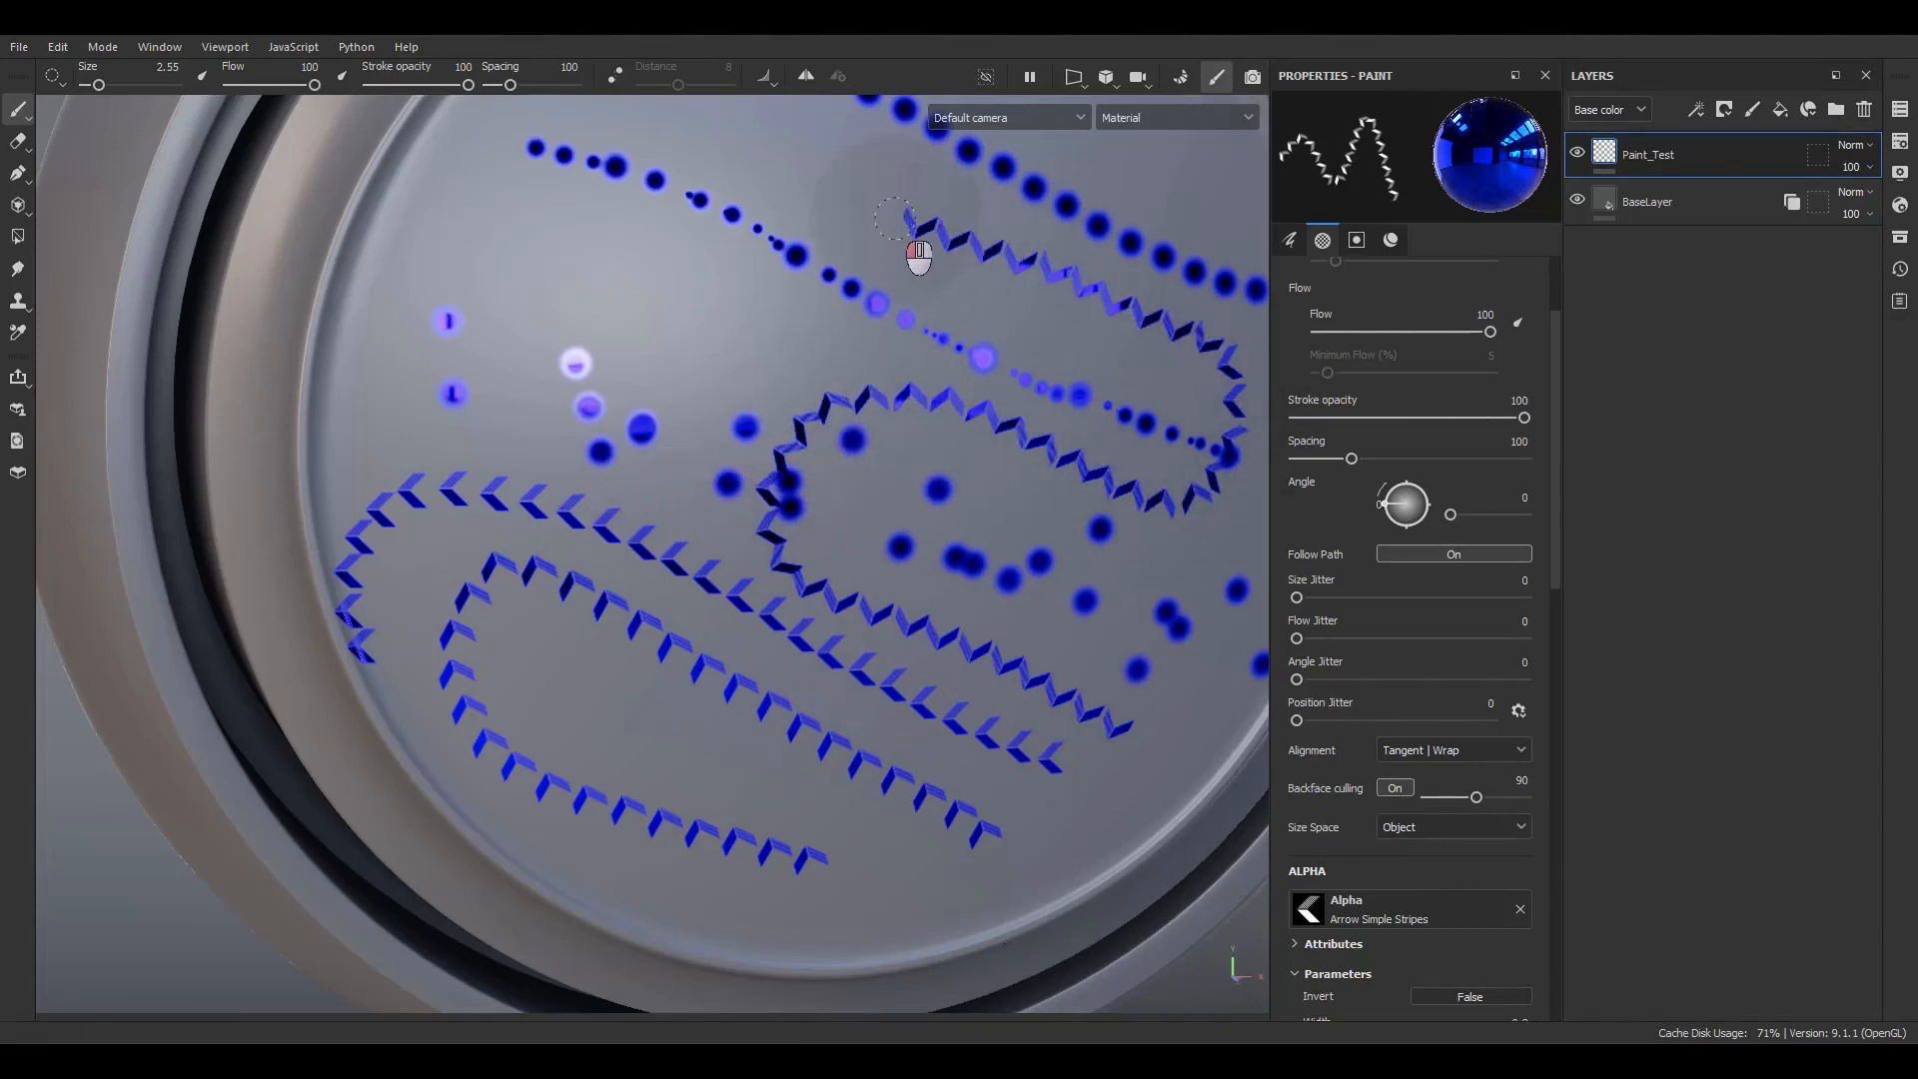
- Set the brush angle to 90 and paint a long winding stroke of path-following arrows from the upper disc to its lower edge
left_click(1497, 505)
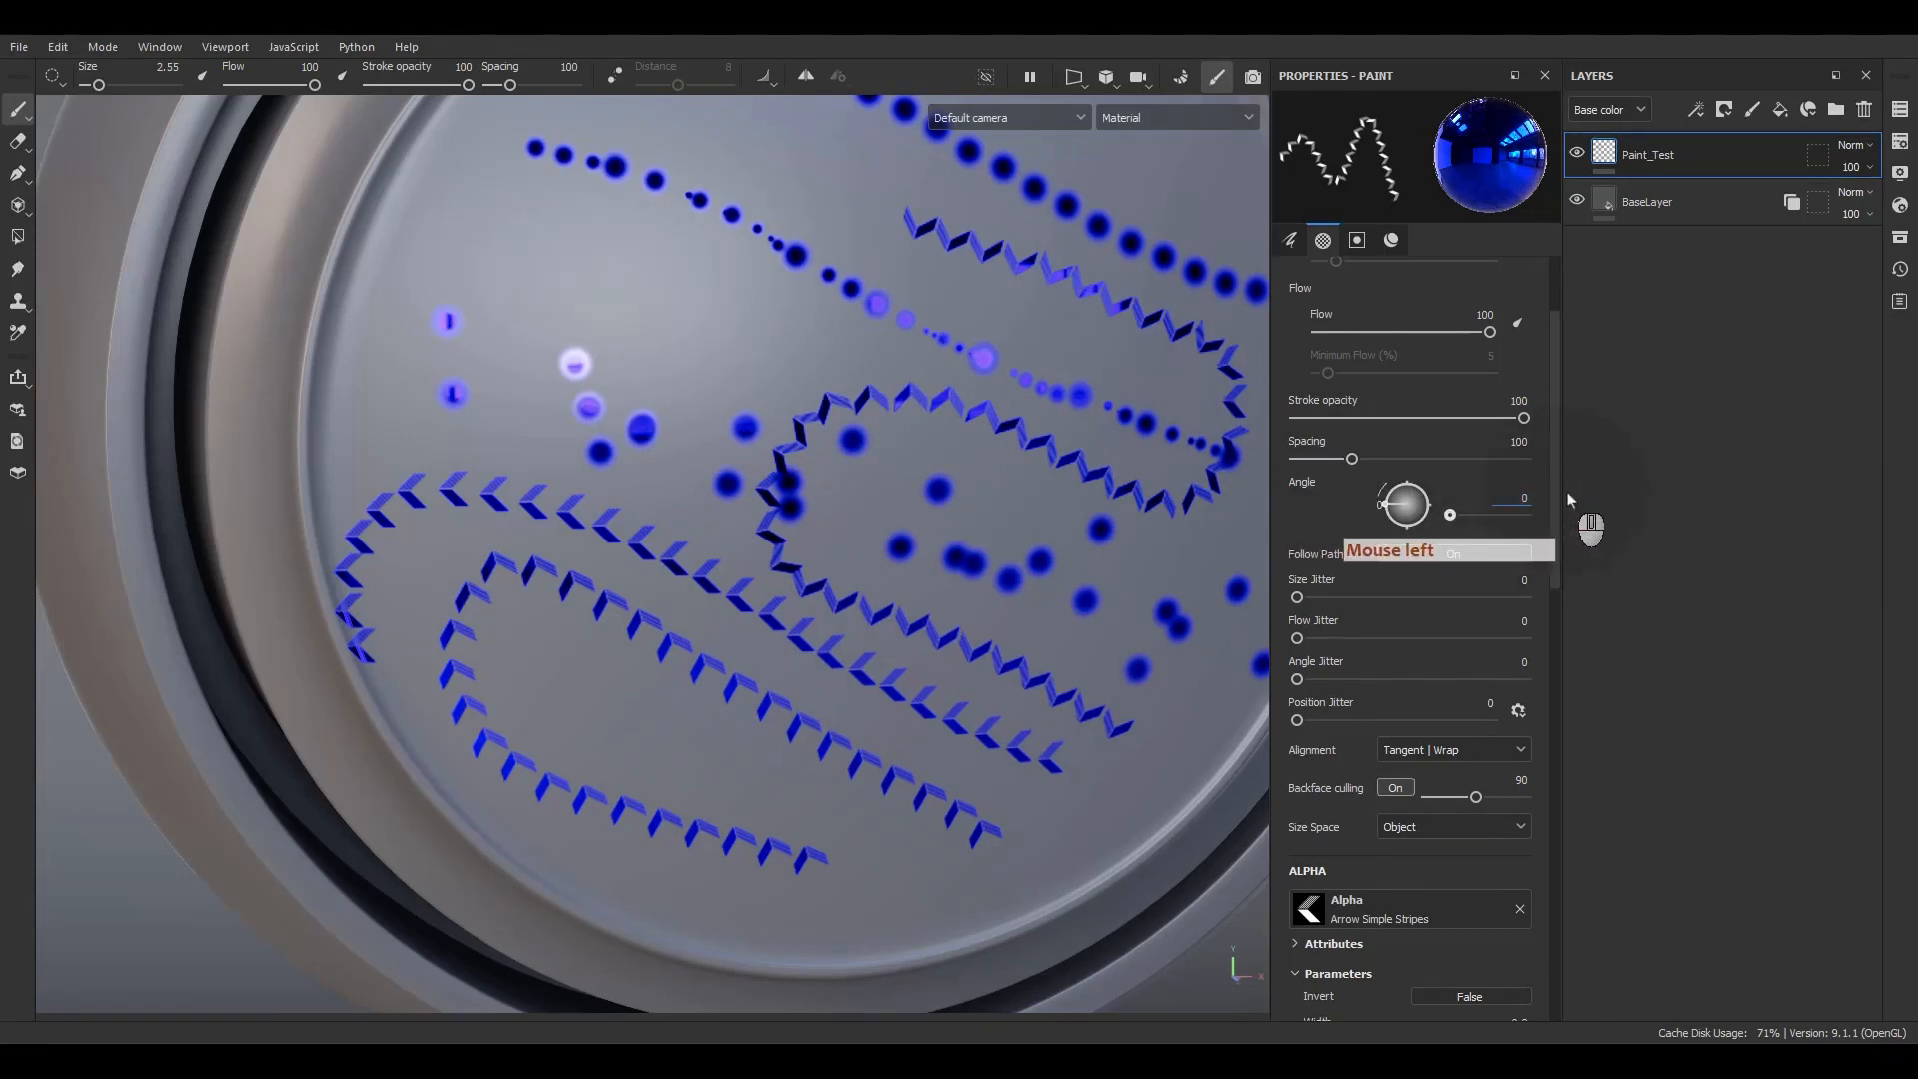
key("ctrl+a")
type("90")
key("Return")
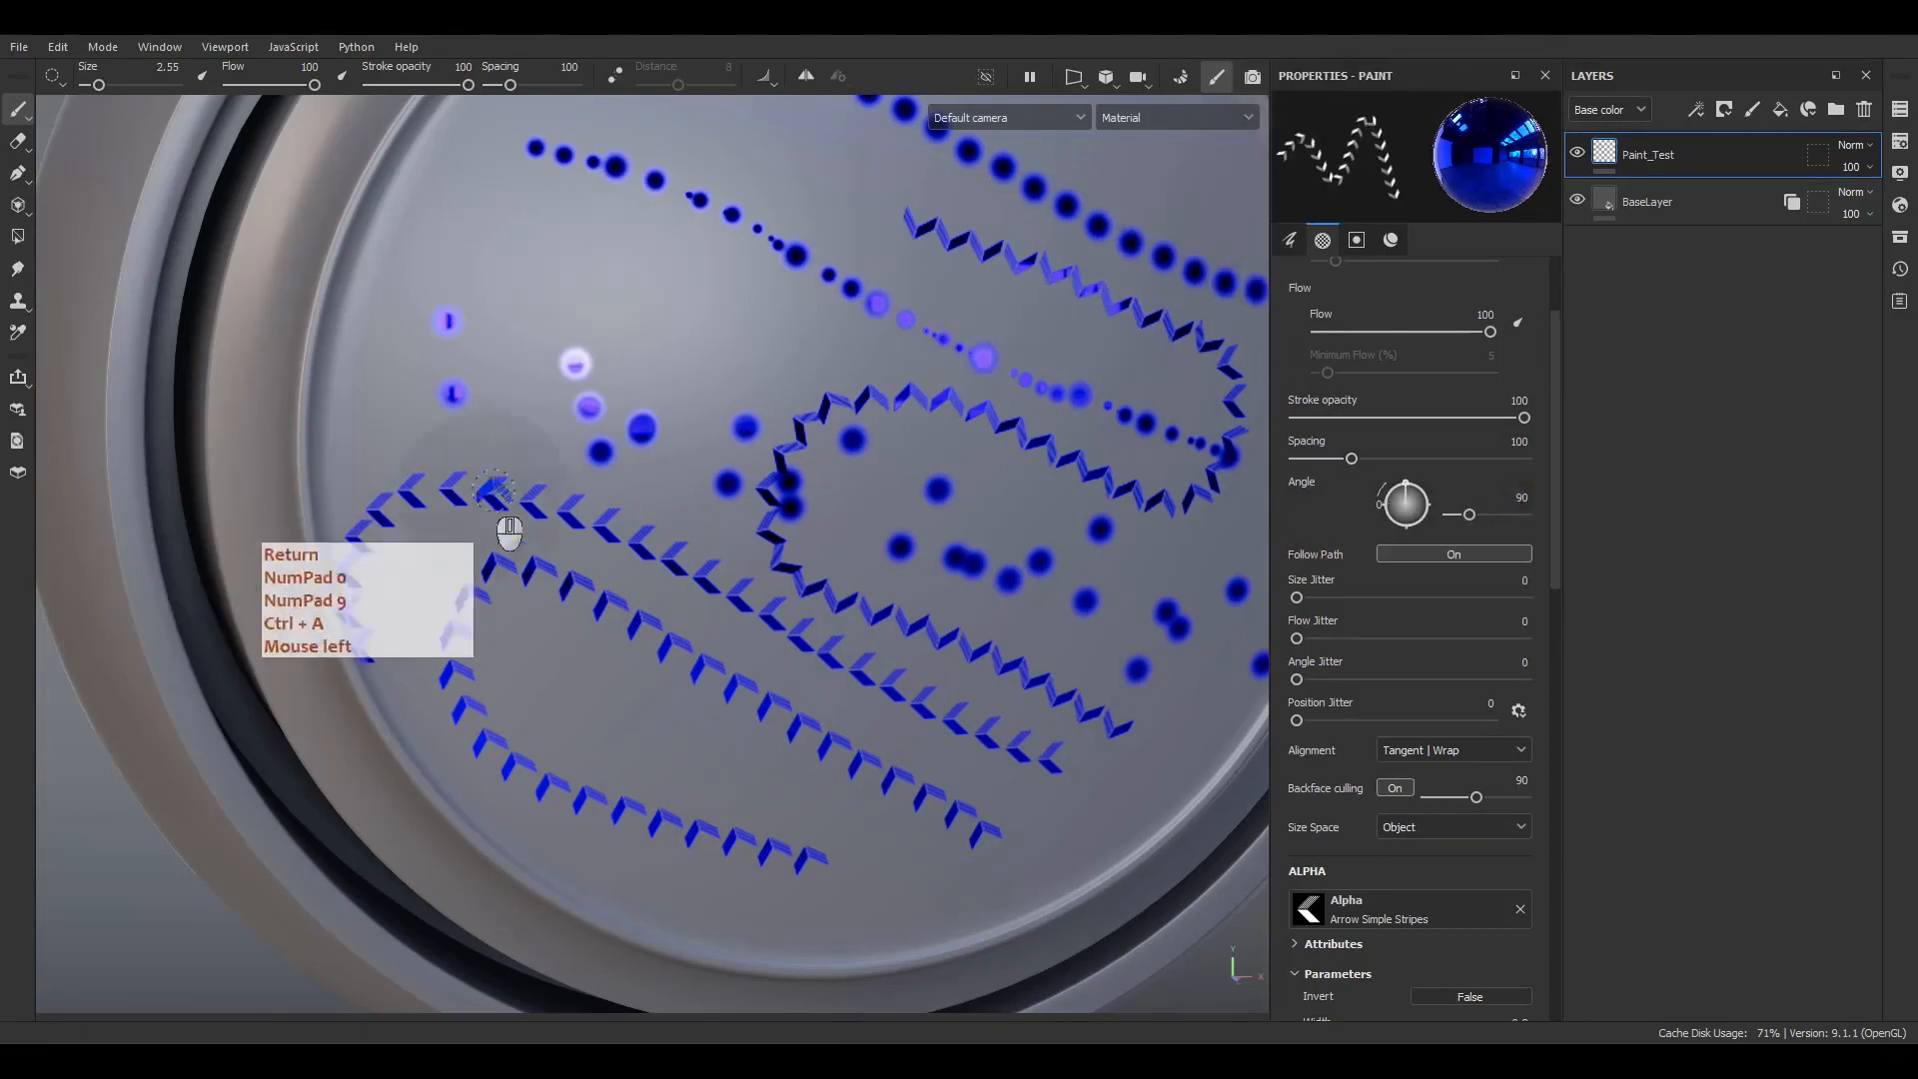
left_click(713, 333)
mouse_move(713, 332)
left_mouse_down()
mouse_move(526, 207)
mouse_move(597, 134)
mouse_move(790, 168)
mouse_move(869, 289)
mouse_move(839, 462)
mouse_move(926, 611)
mouse_move(1119, 664)
mouse_move(1139, 807)
mouse_move(886, 904)
mouse_move(624, 876)
left_mouse_up()
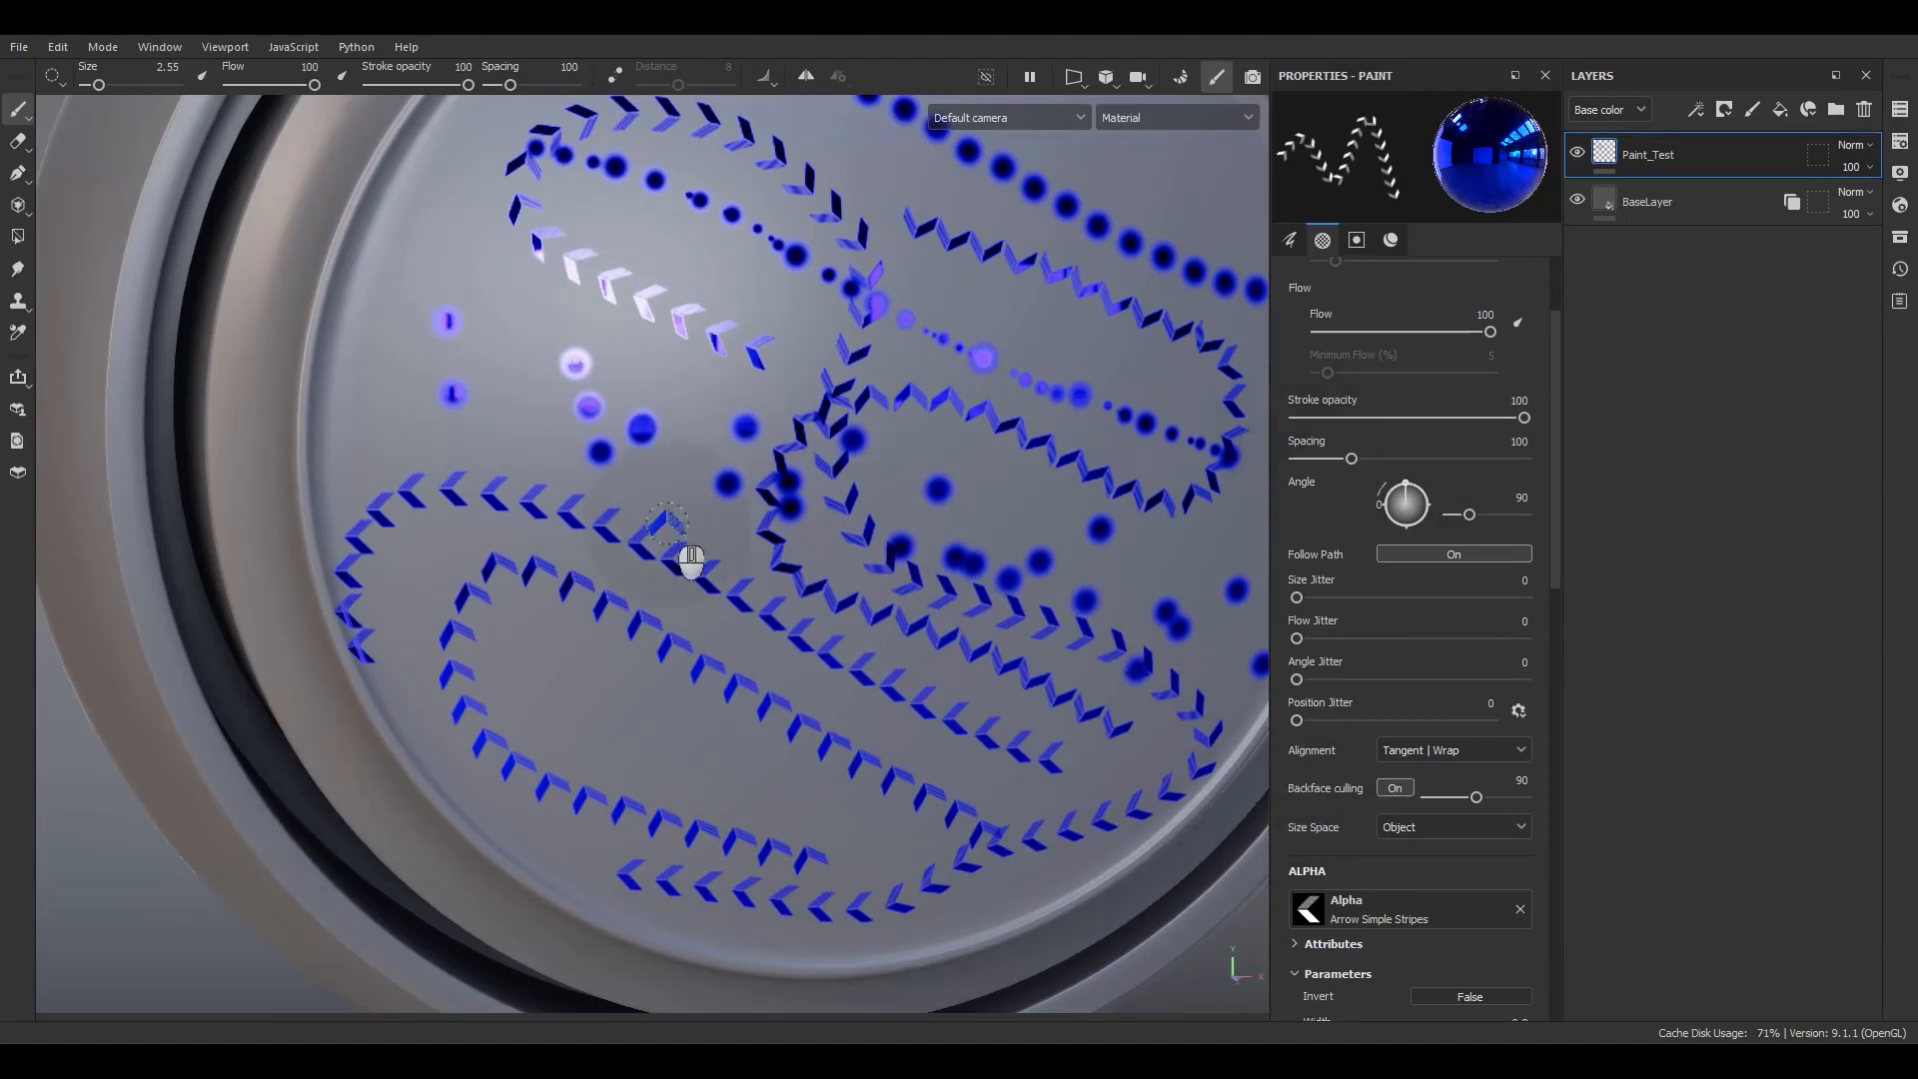
- Set the brush alignment to Camera for painting on the head
scroll(667, 523, "down", 5)
left_click_drag(669, 530, 984, 612, "alt")
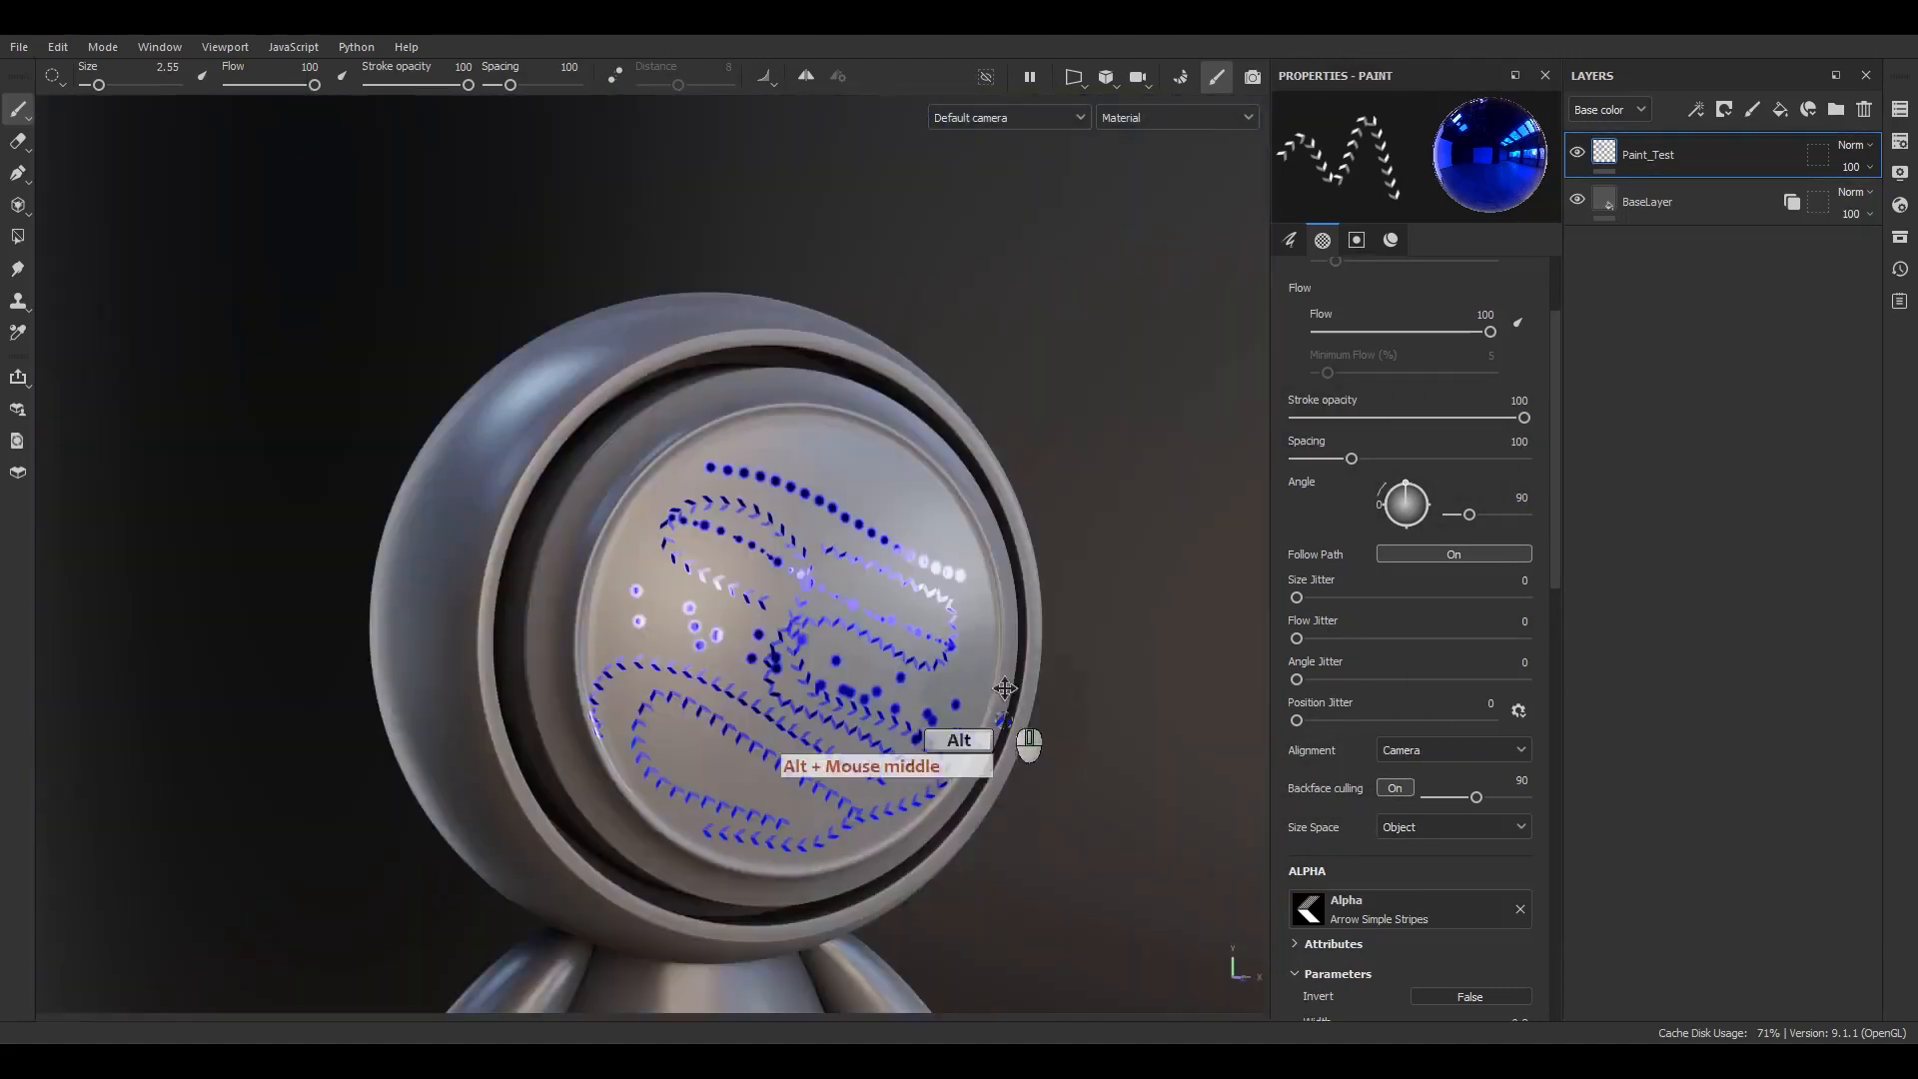
middle_click_drag(995, 696, 979, 579, "alt")
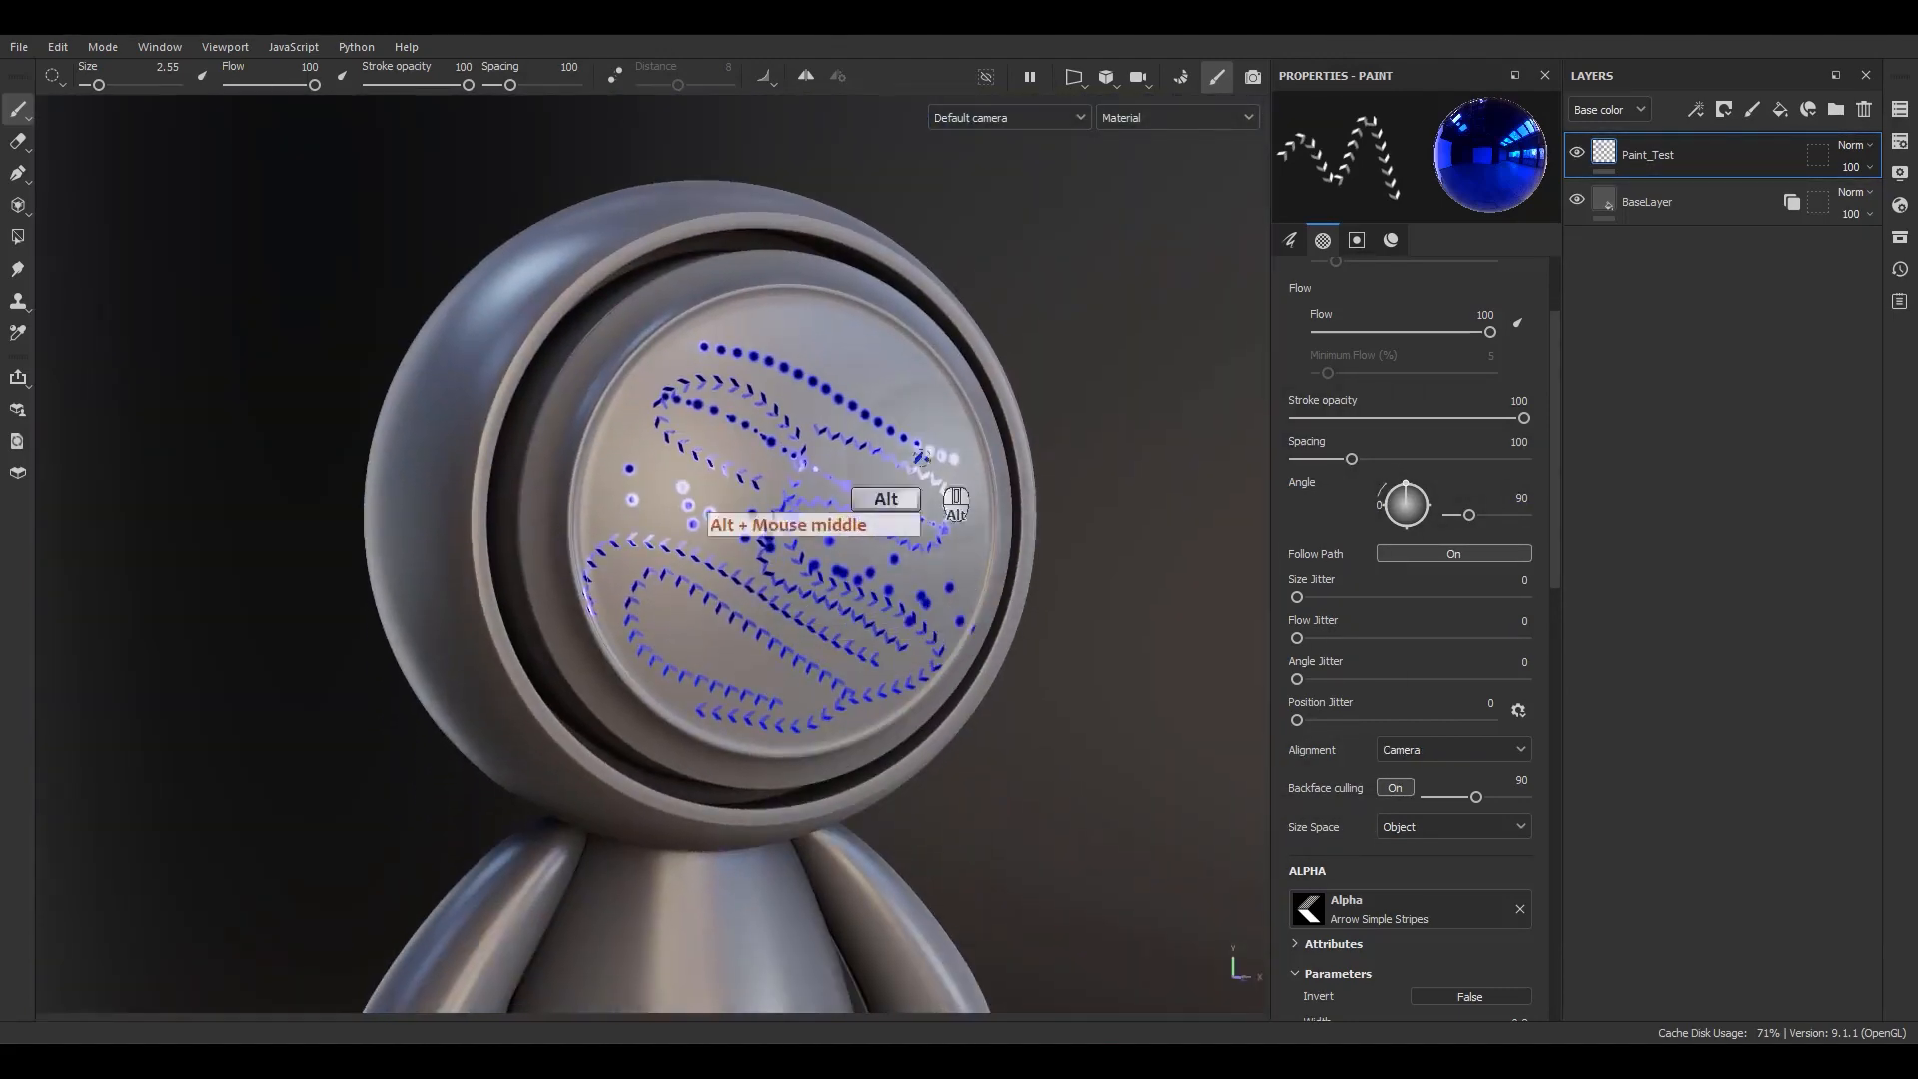
right_click_drag(956, 502, 869, 719, "alt")
middle_click_drag(868, 719, 927, 699, "alt")
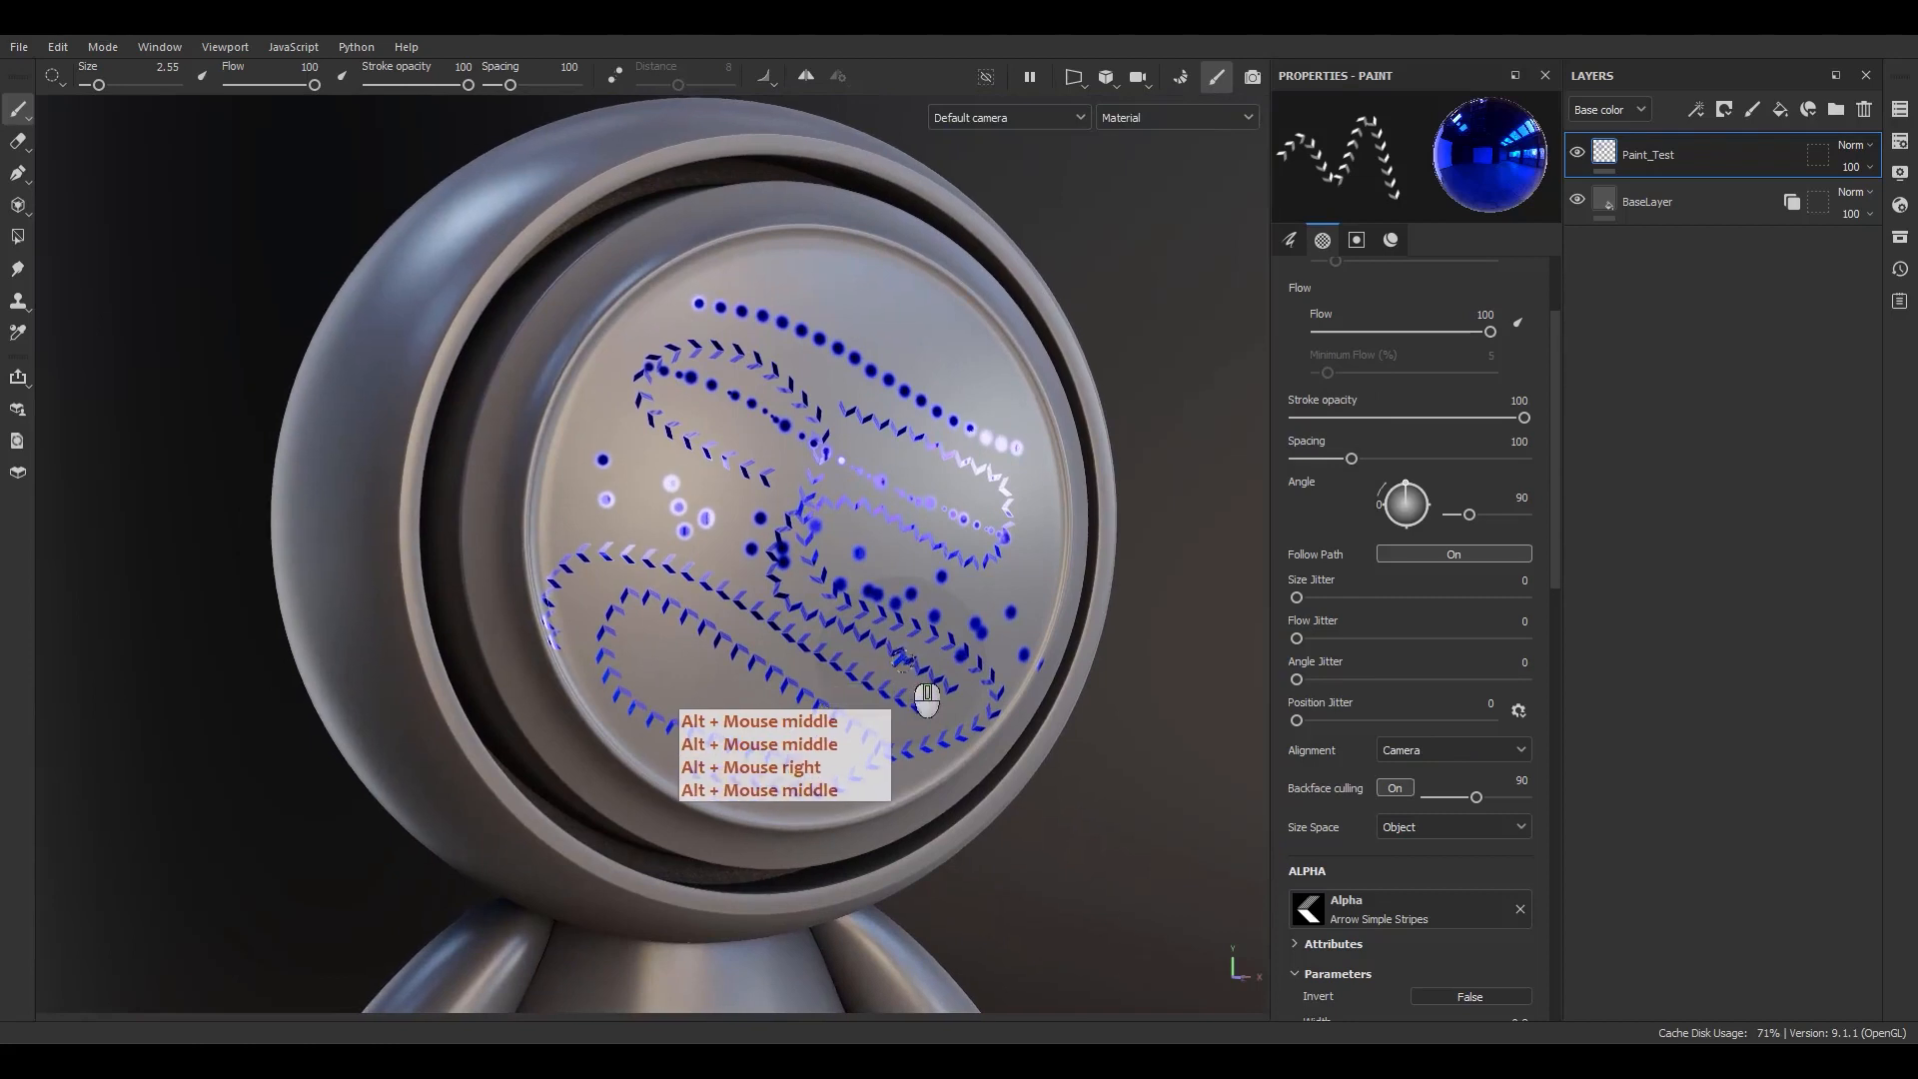